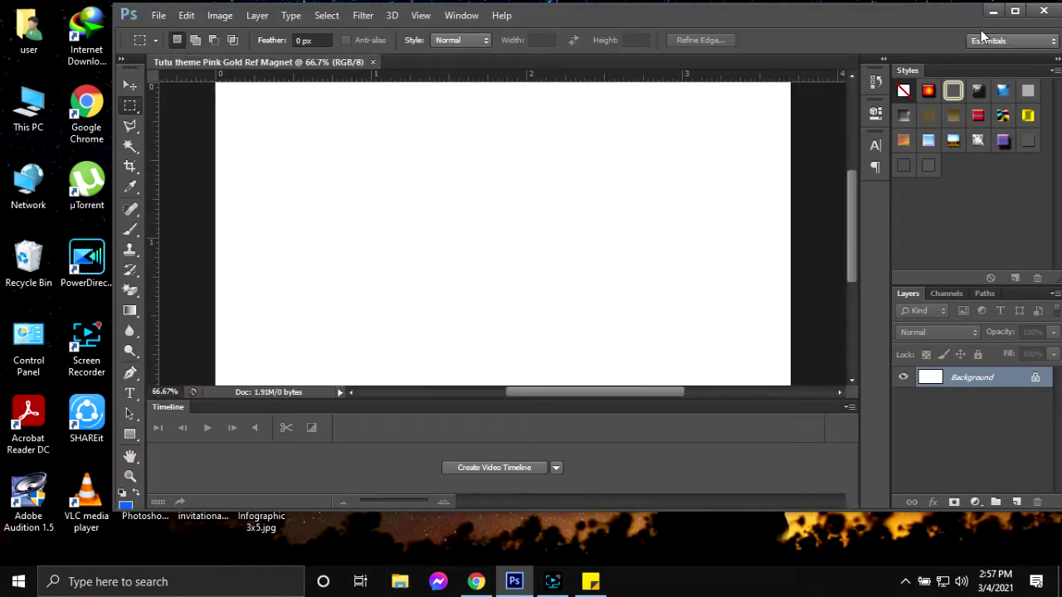
- Maximize the Photoshop window and bring up the Open dialog
click(1015, 12)
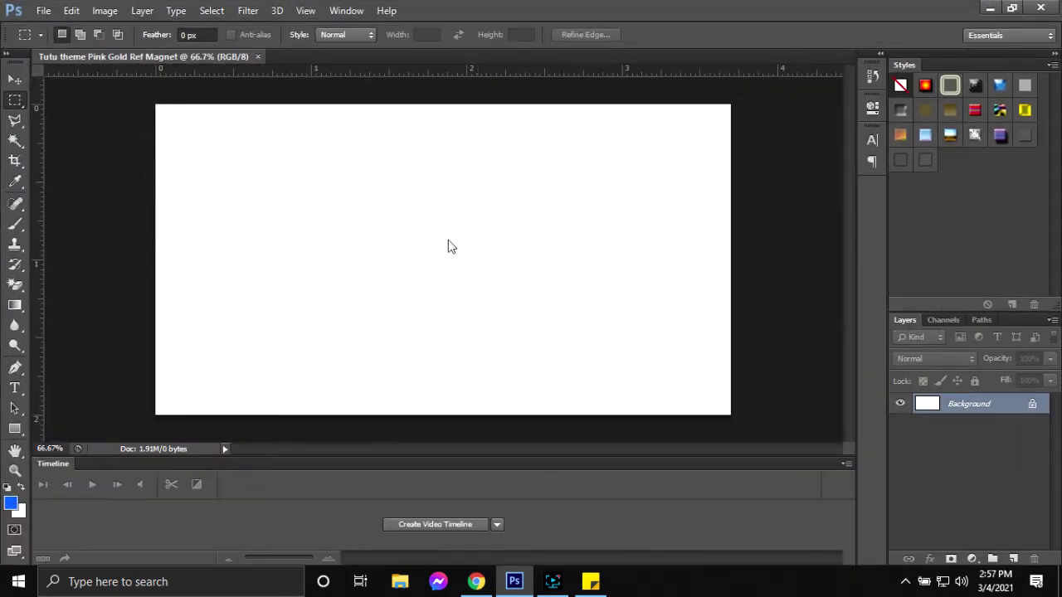
key(ctrl+o)
- Open IMG_1873.JPG from This PC > Downloads
click(155, 213)
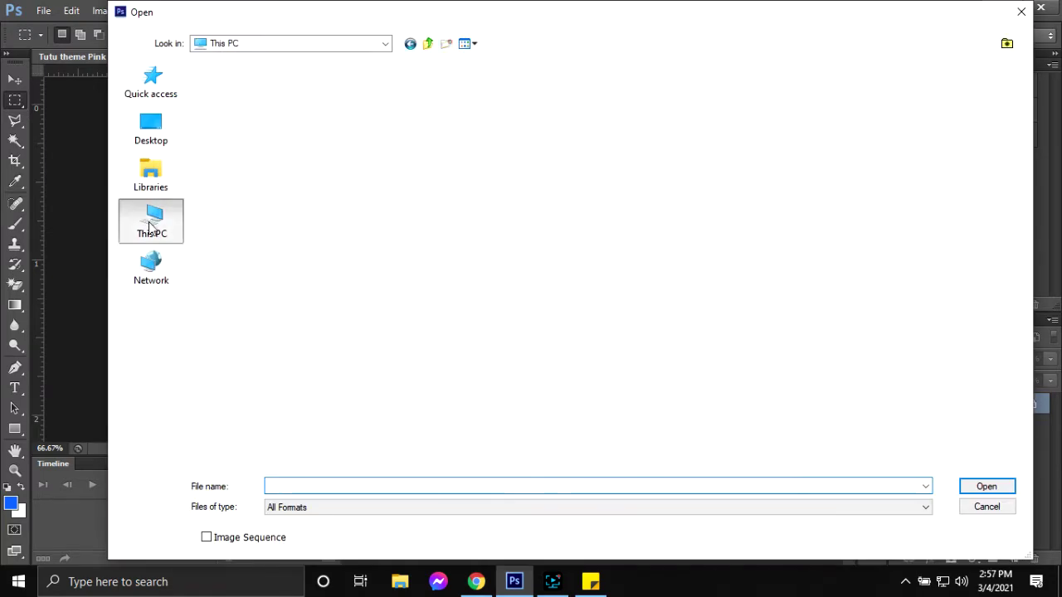
double_click(752, 111)
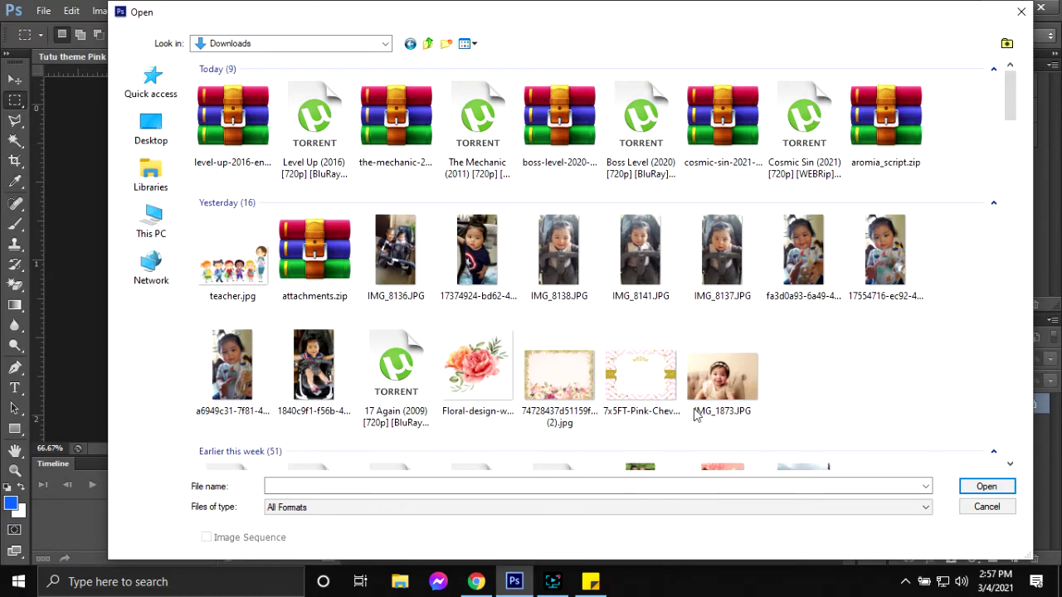
double_click(721, 374)
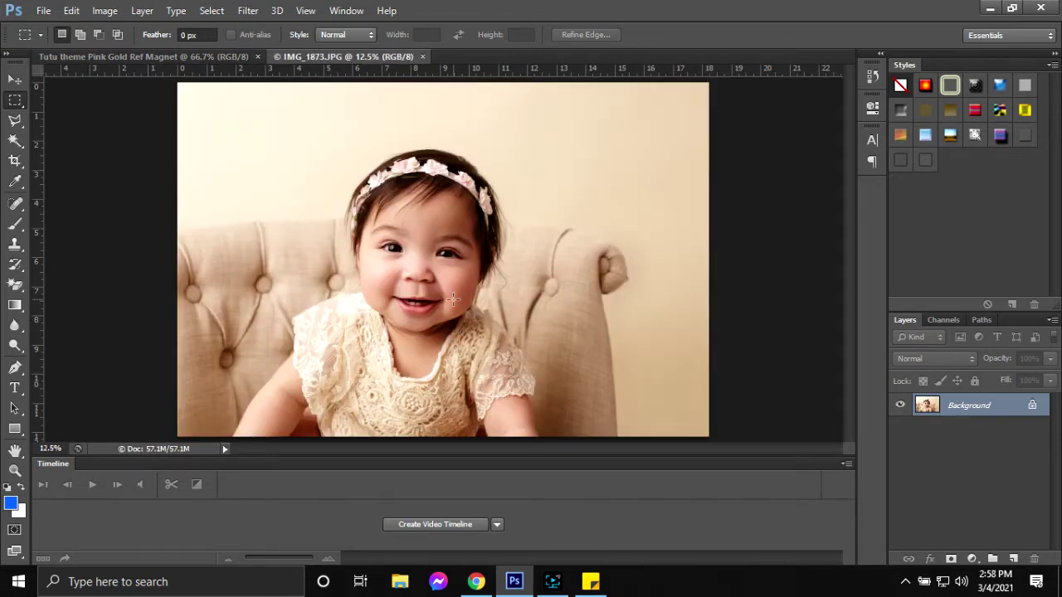
- Convert the Background into Layer 0 and set up the Quick Selection Tool at size 1000
double_click(1016, 414)
key(Return)
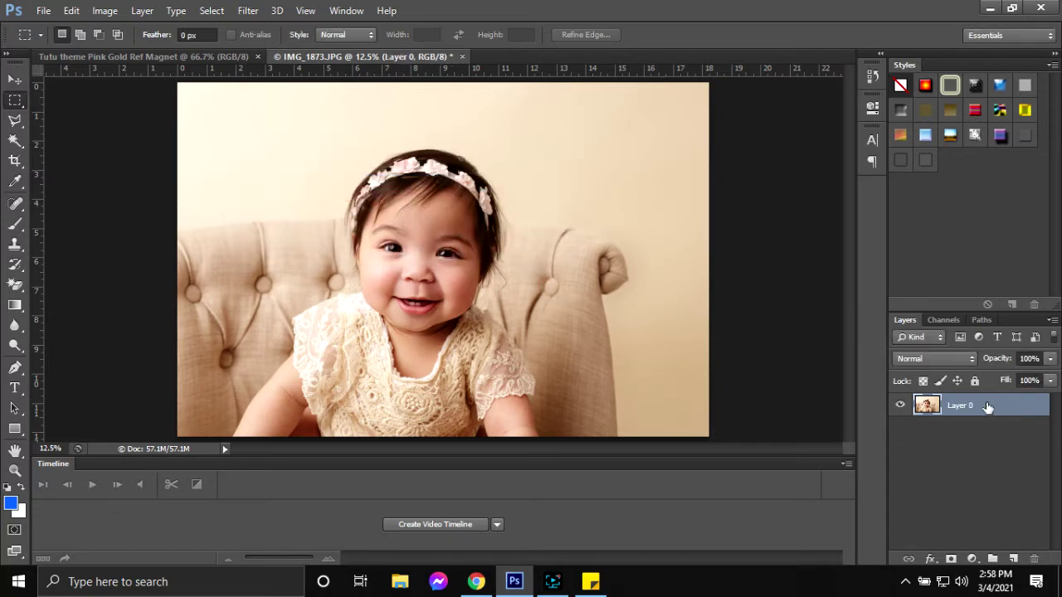
key(w)
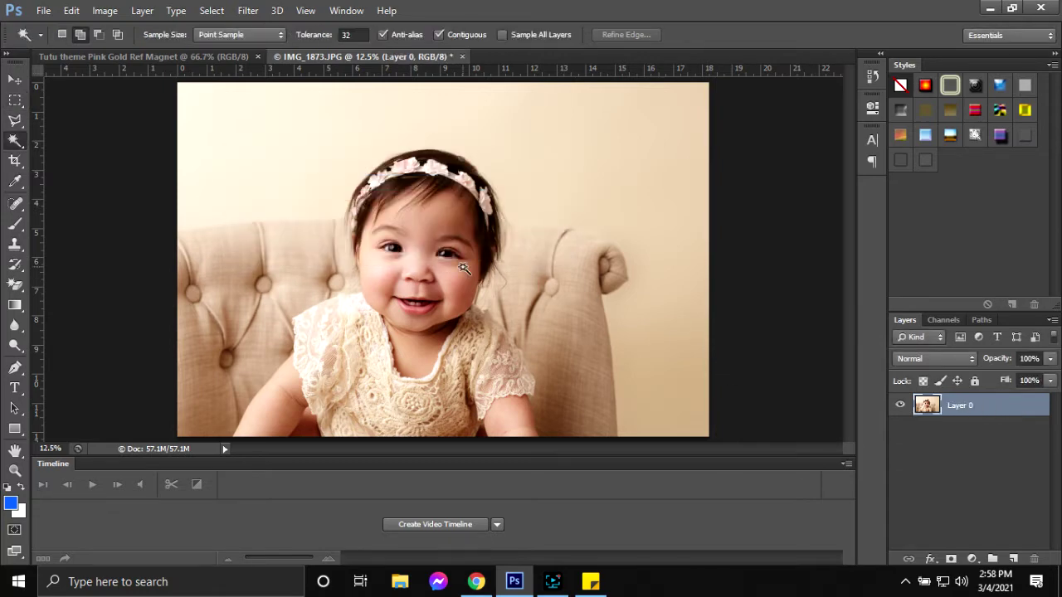
right_click(11, 142)
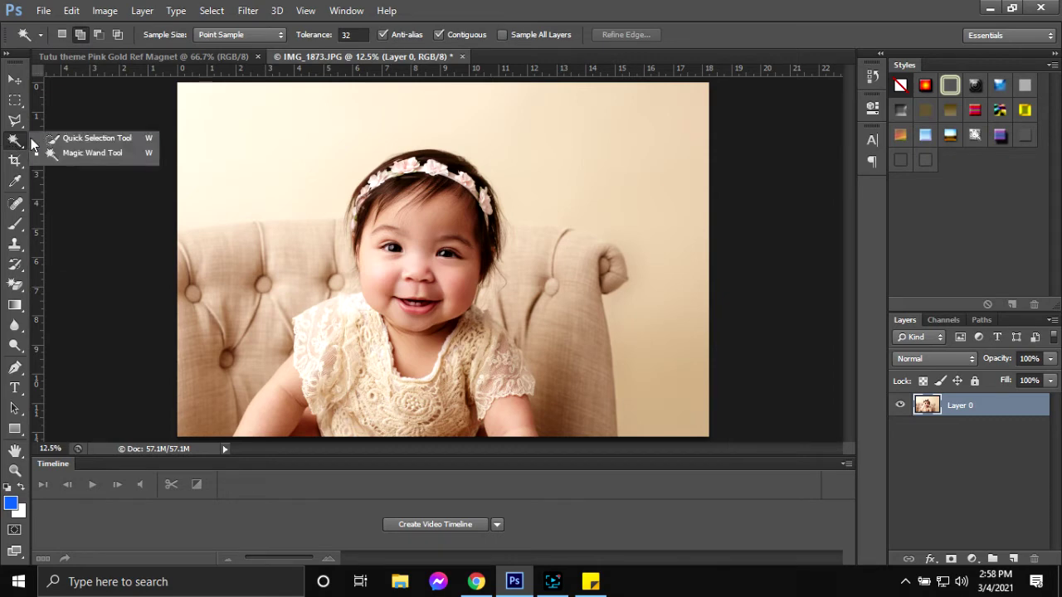
click(67, 135)
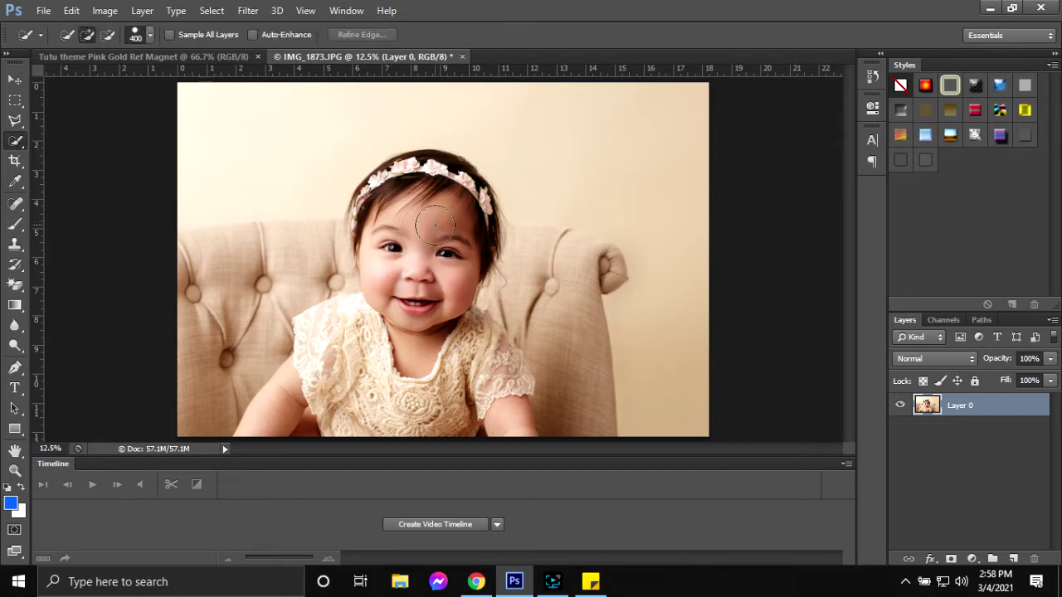
key(bracketright)
key(bracketright)
key(bracketright)
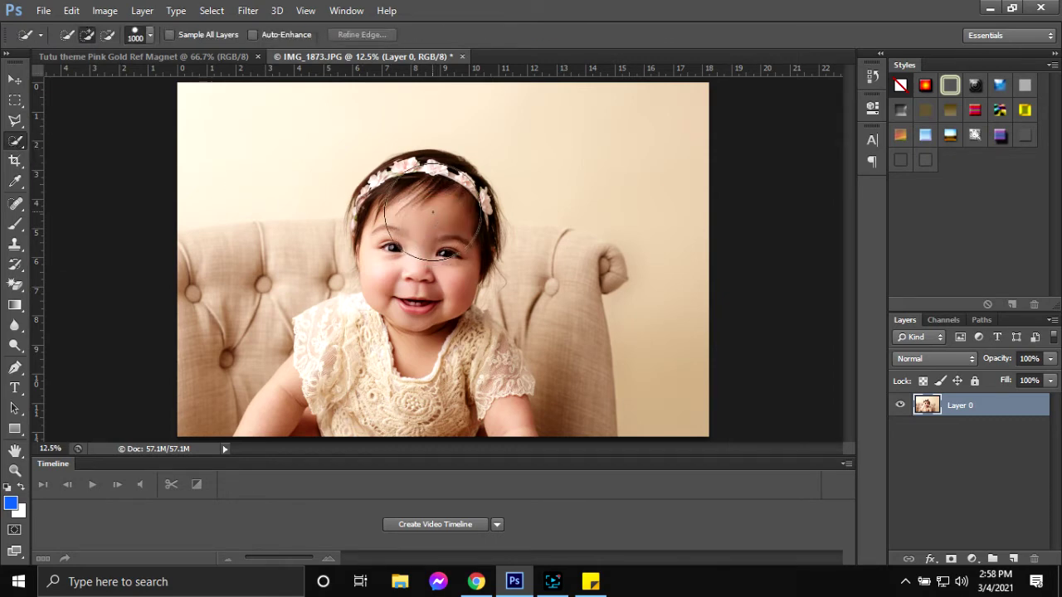
- Brush a selection over the baby's head, neck, dress and left sleeve
drag(432, 212, 390, 199)
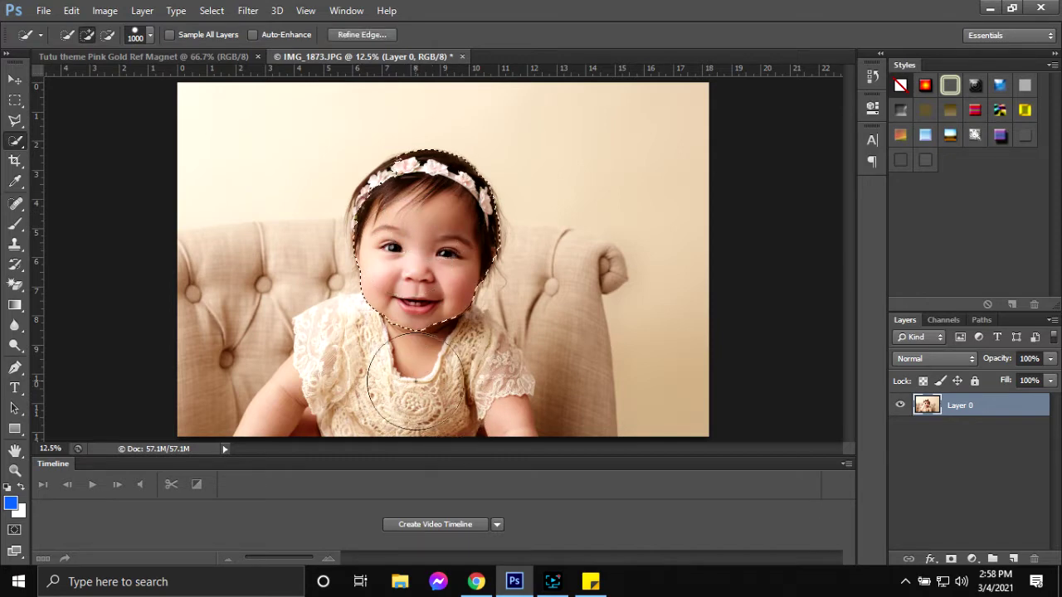
mouse_move(448, 388)
mouse_down()
mouse_move(426, 378)
mouse_move(471, 385)
mouse_up()
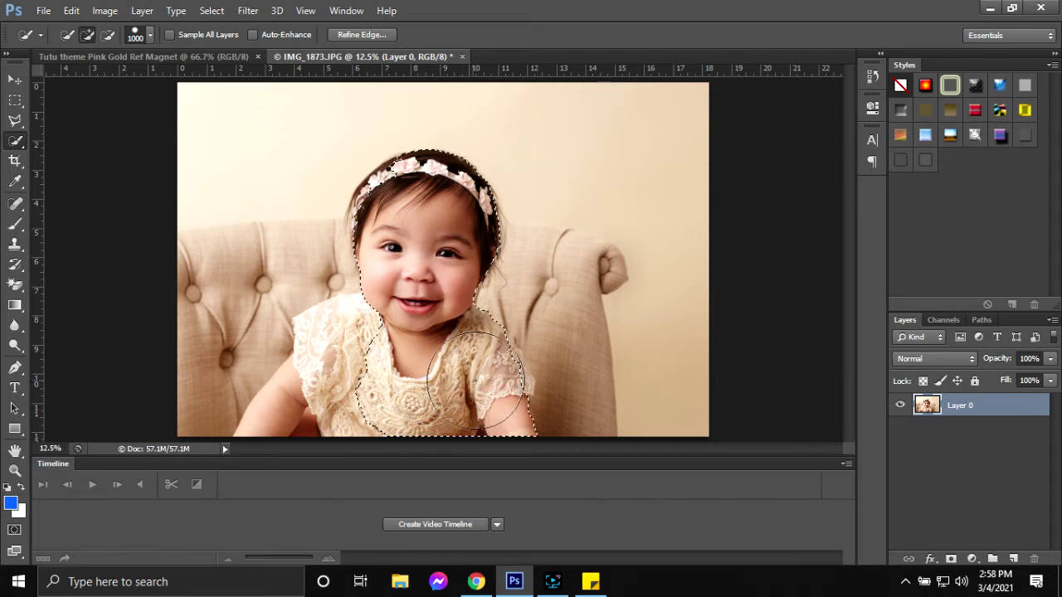
drag(457, 391, 351, 354)
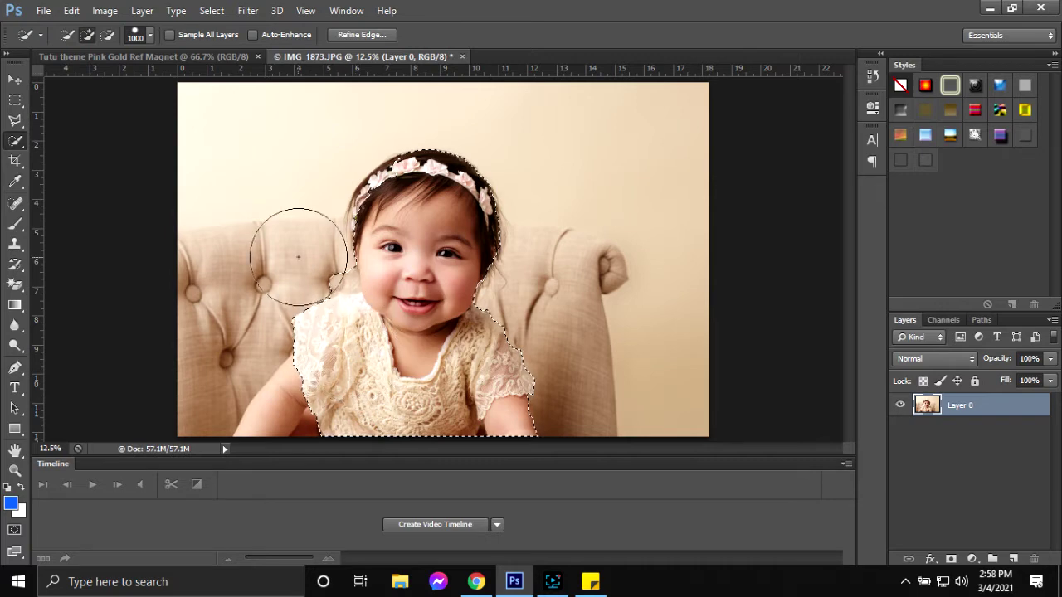
- Shrink the brush to 400, subtract the chair cushion and add the child's arm
scroll(326, 300, up, 3)
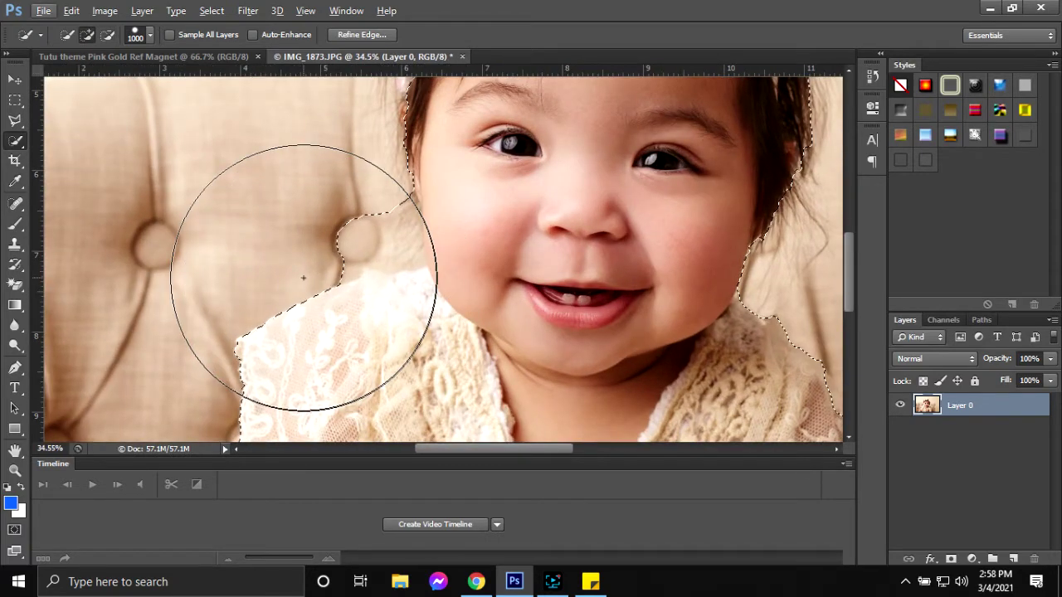
key(bracketleft)
key(bracketleft)
key(bracketleft)
key(bracketleft)
key(bracketleft)
key(bracketleft)
key(bracketleft)
key(bracketleft)
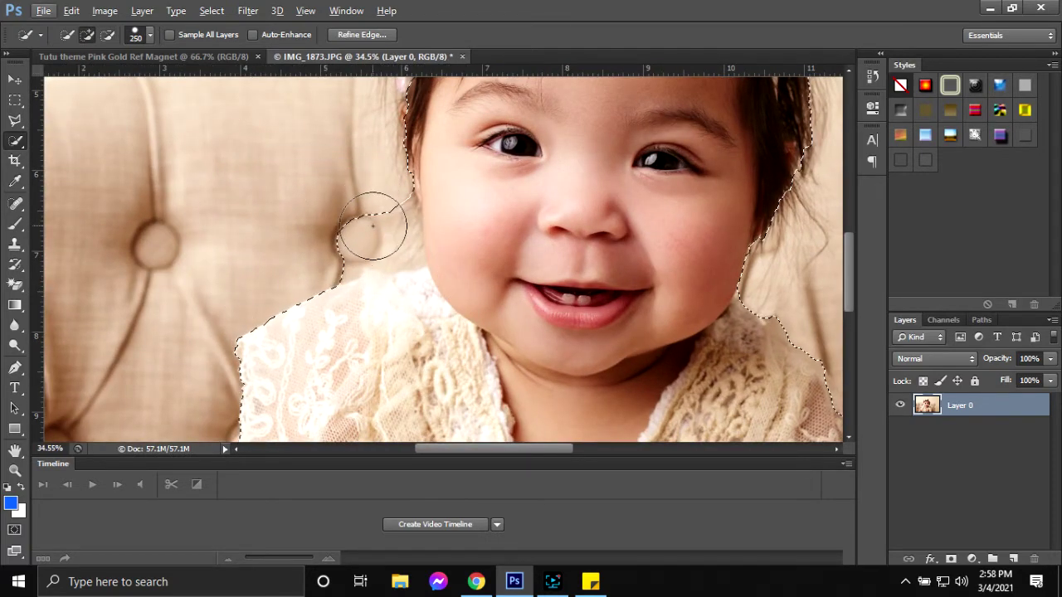
alt+click(373, 226)
drag(372, 226, 384, 234)
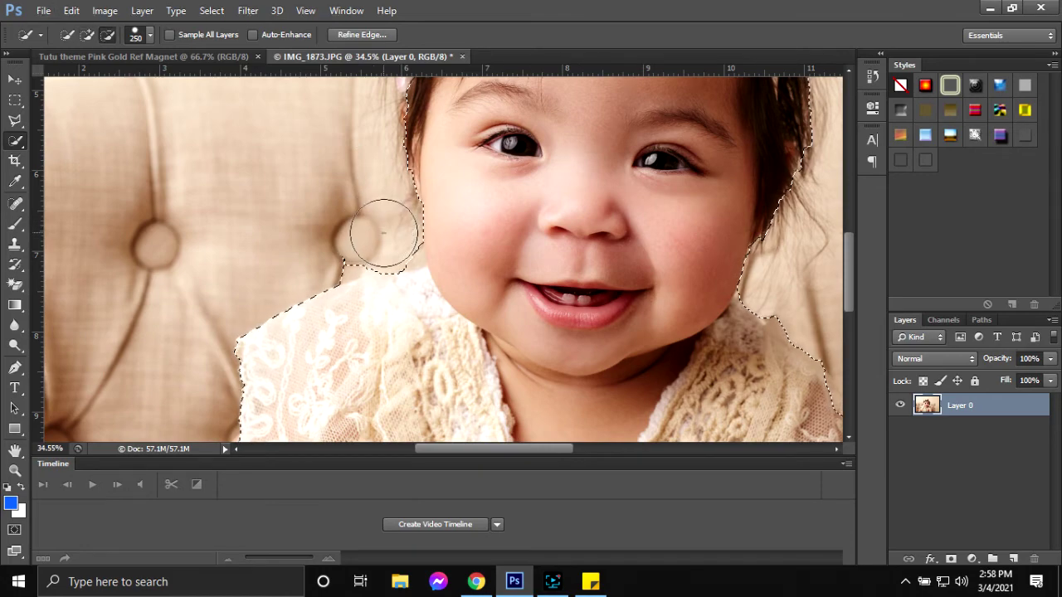
scroll(298, 280, down, 2)
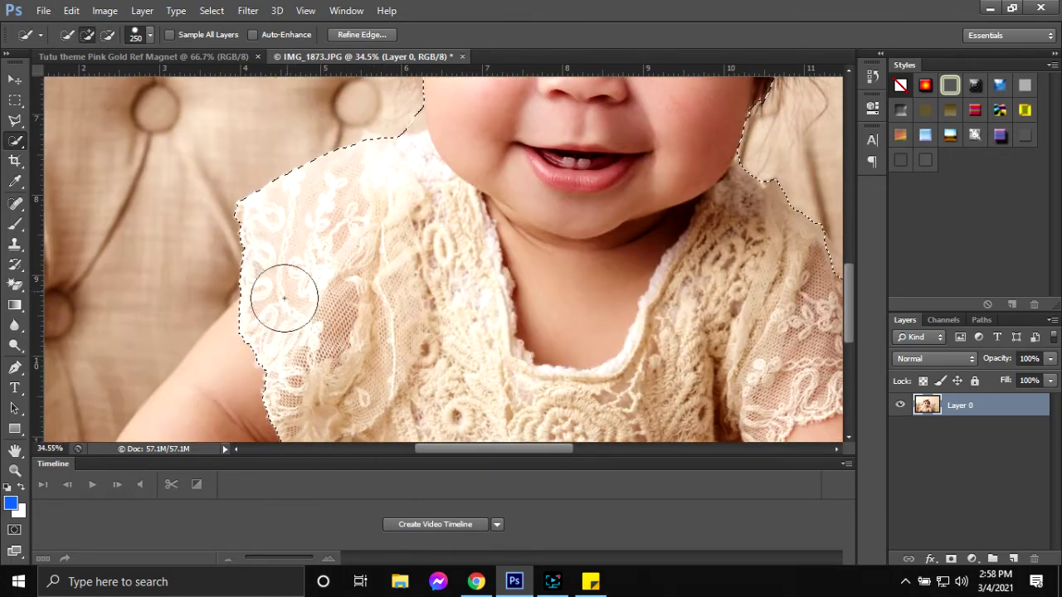
scroll(285, 297, down, 5)
click(193, 315)
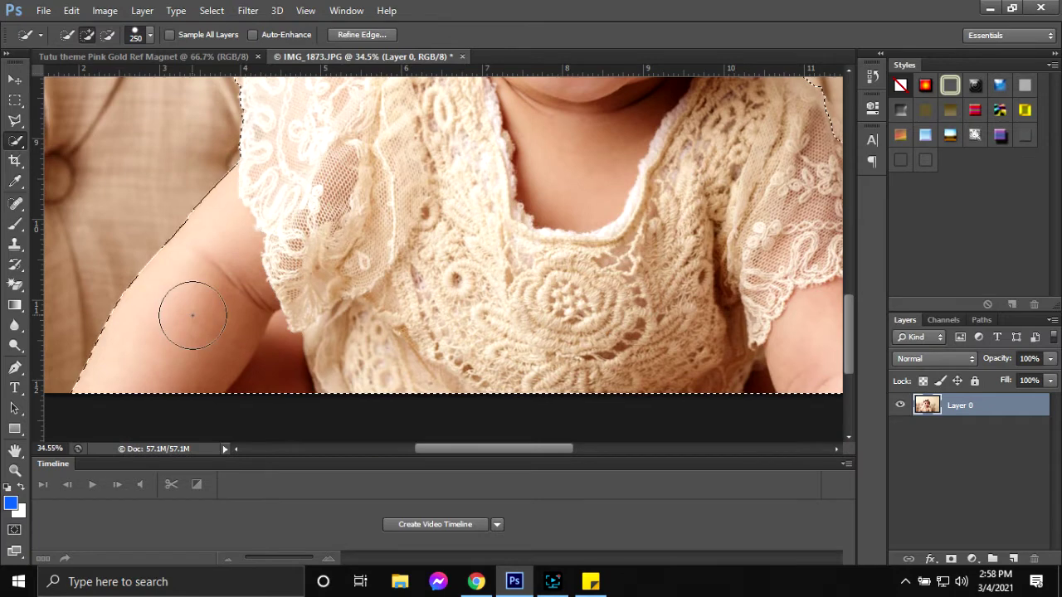
alt+click(276, 397)
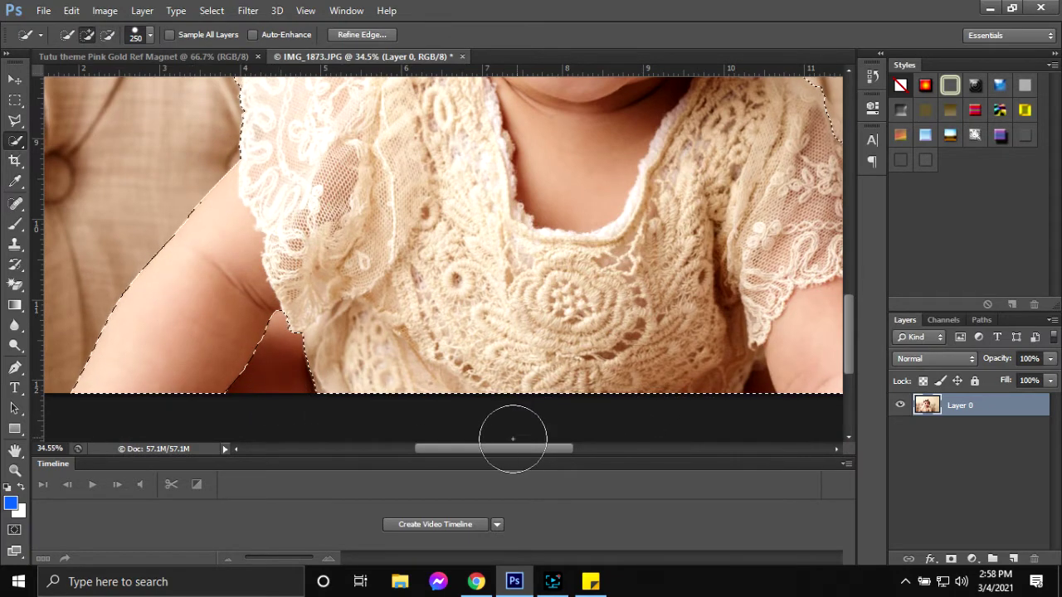
drag(502, 448, 560, 449)
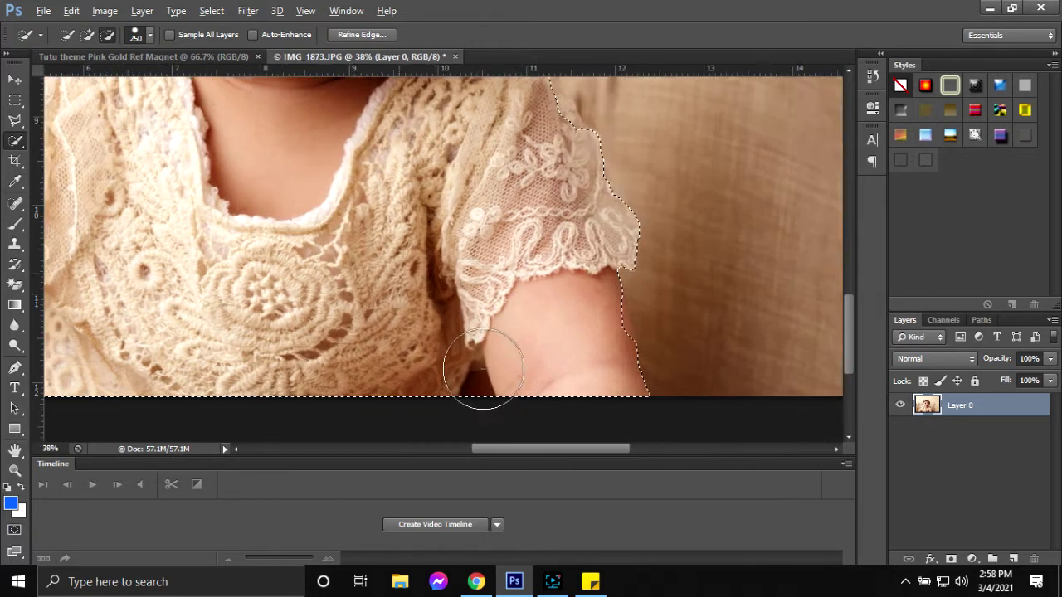
- With a smaller brush, remove the dark gap below the sleeve from the selection
scroll(481, 365, up, 3)
key(bracketleft)
key(bracketleft)
key(bracketleft)
key(bracketleft)
key(bracketleft)
key(bracketleft)
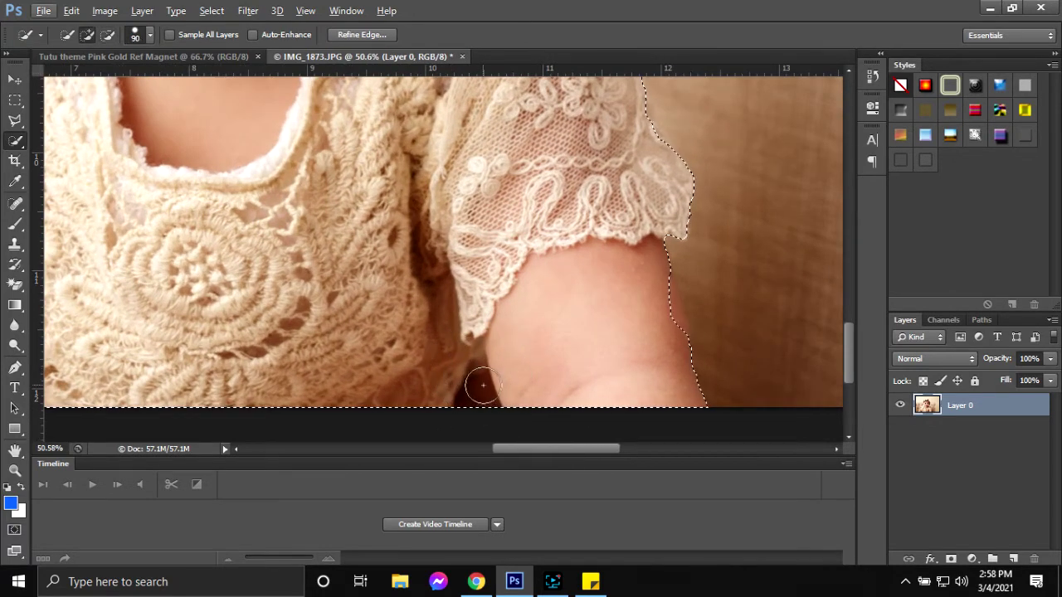
alt+click(477, 393)
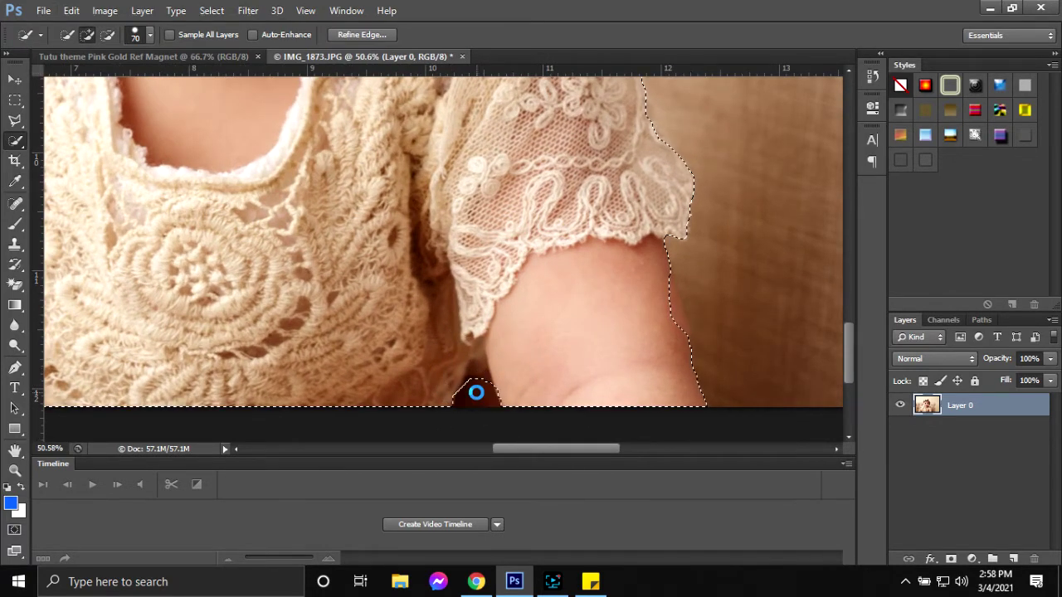
scroll(472, 377, up, 2)
scroll(472, 377, up, 1)
key(bracketleft)
key(bracketleft)
key(bracketleft)
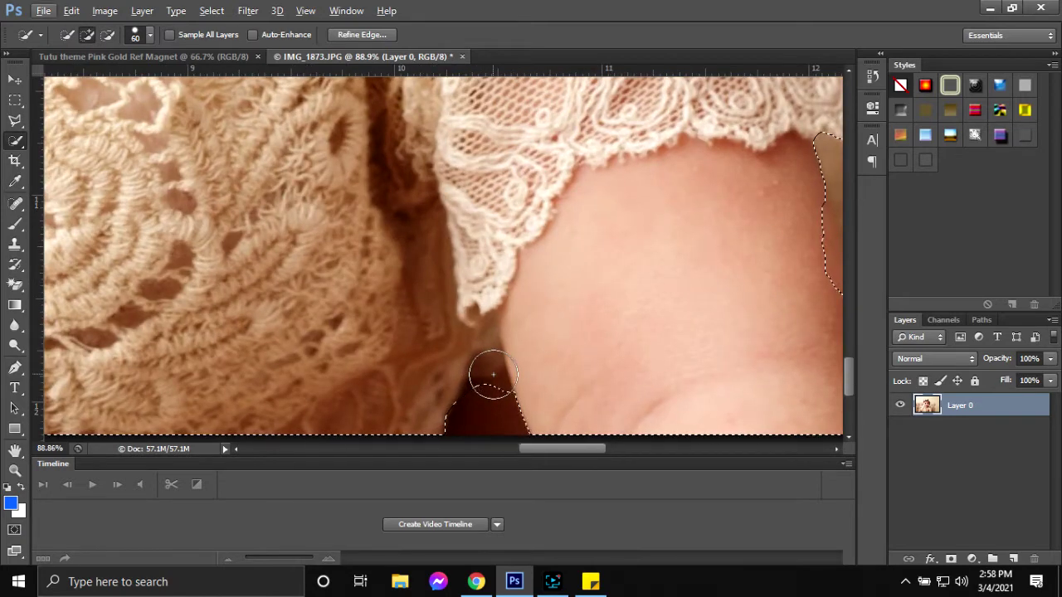
alt+click(484, 337)
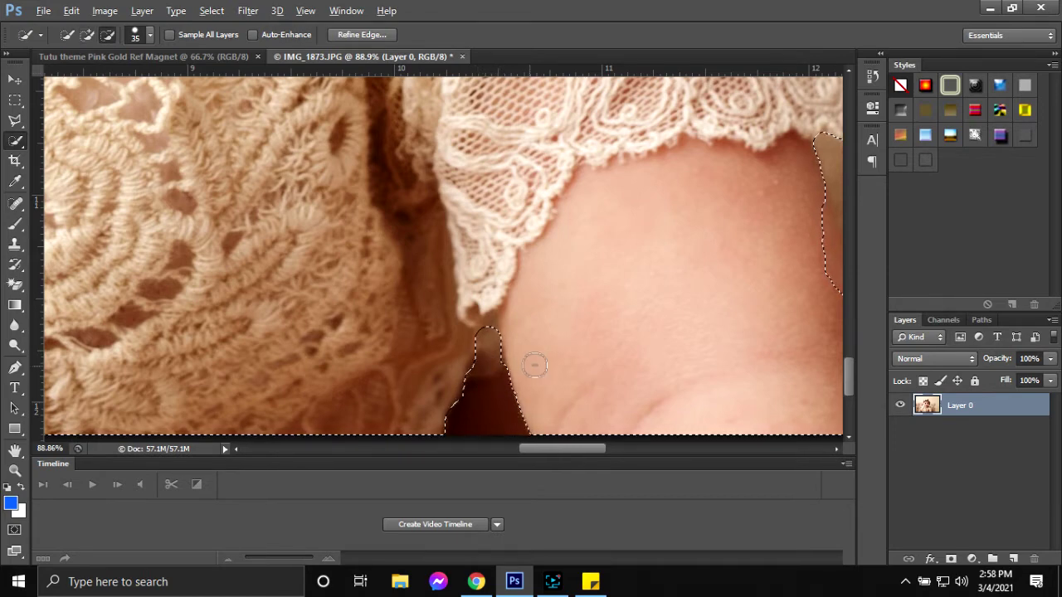
alt+scroll(536, 362, down, 2)
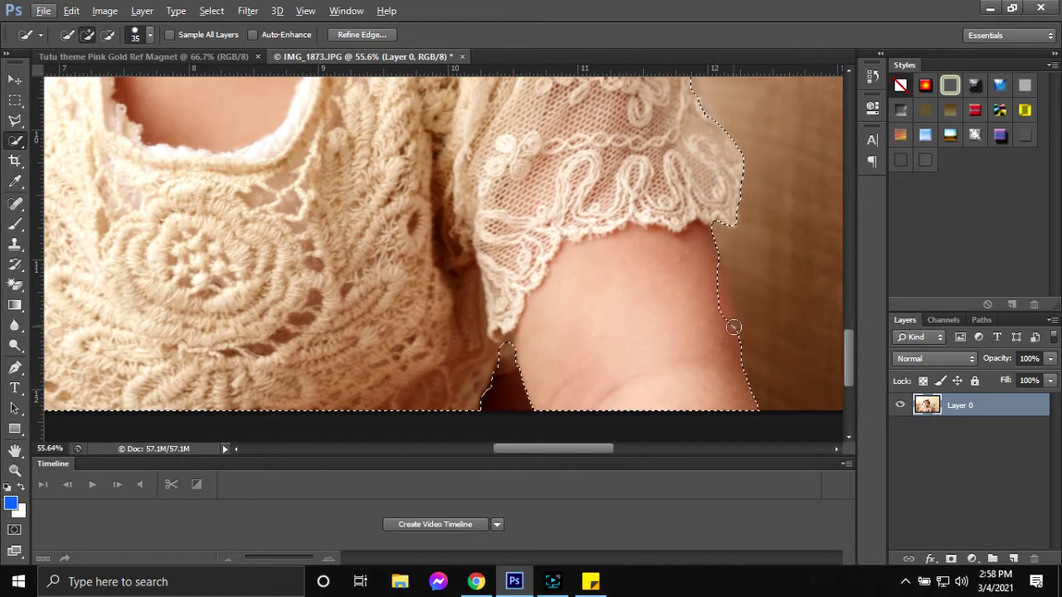
alt+scroll(730, 323, up, 1)
alt+scroll(733, 323, up, 1)
alt+scroll(730, 320, up, 1)
- Tighten the selection along the arm's outer edge and set the brush to 80
drag(712, 291, 714, 269)
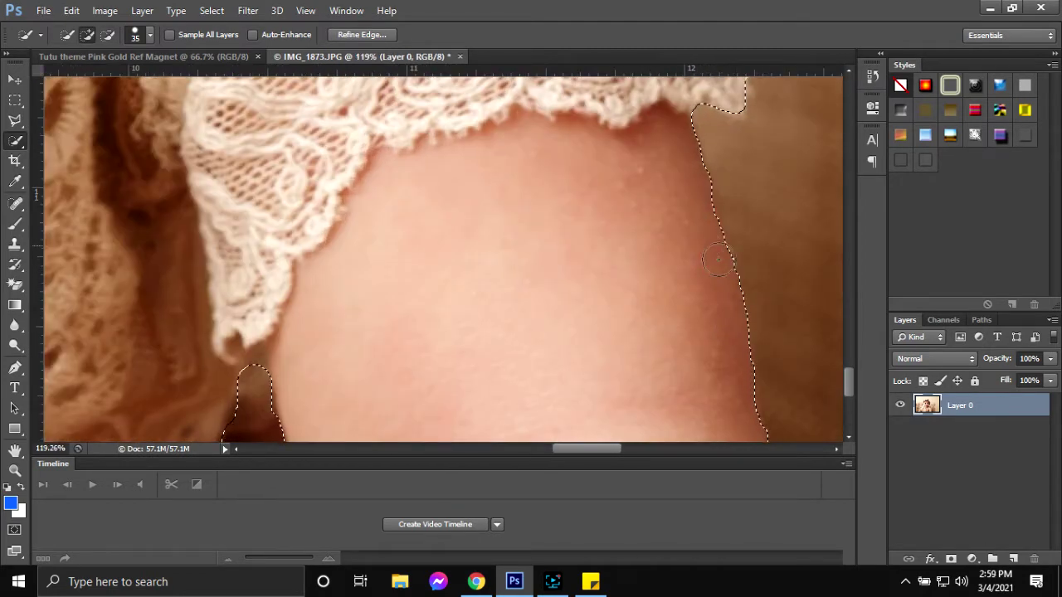
alt+scroll(391, 303, down, 2)
alt+scroll(379, 296, down, 1)
scroll(380, 297, up, 2)
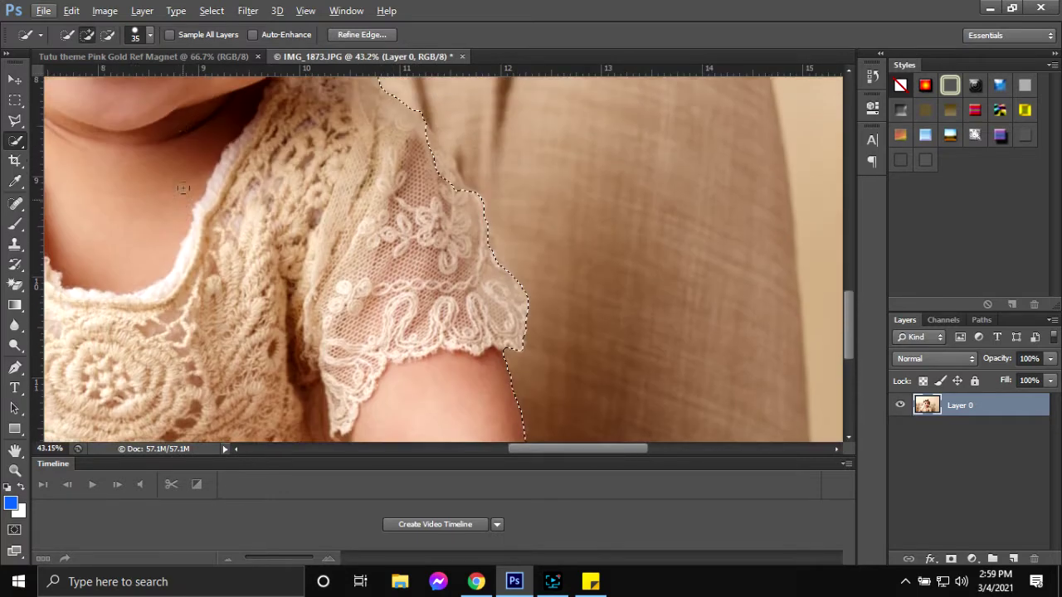
scroll(398, 315, up, 2)
scroll(414, 332, up, 1)
scroll(434, 349, up, 1)
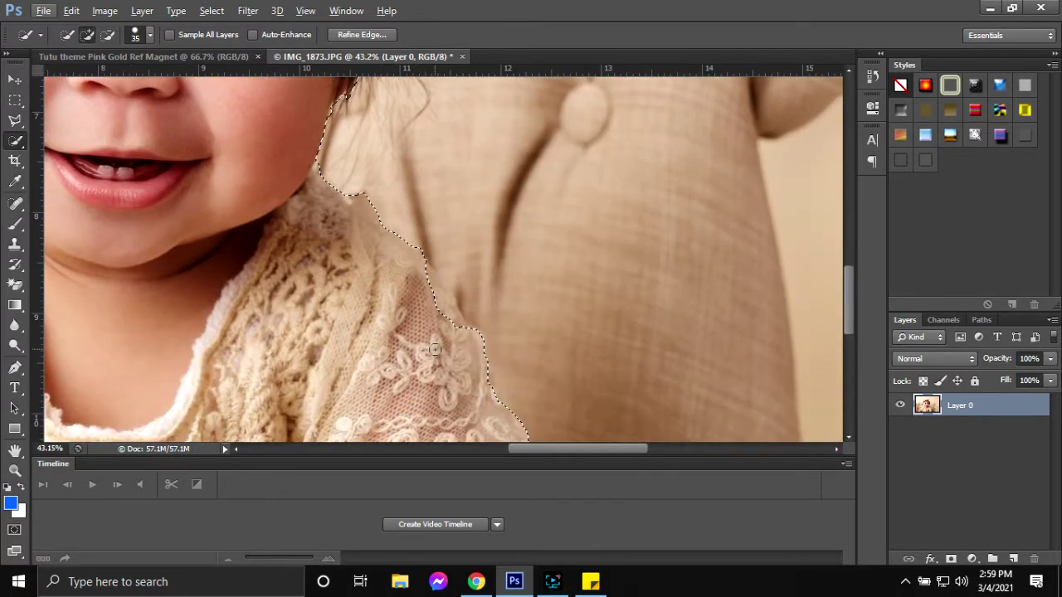
key(bracketright)
key(bracketright)
key(bracketright)
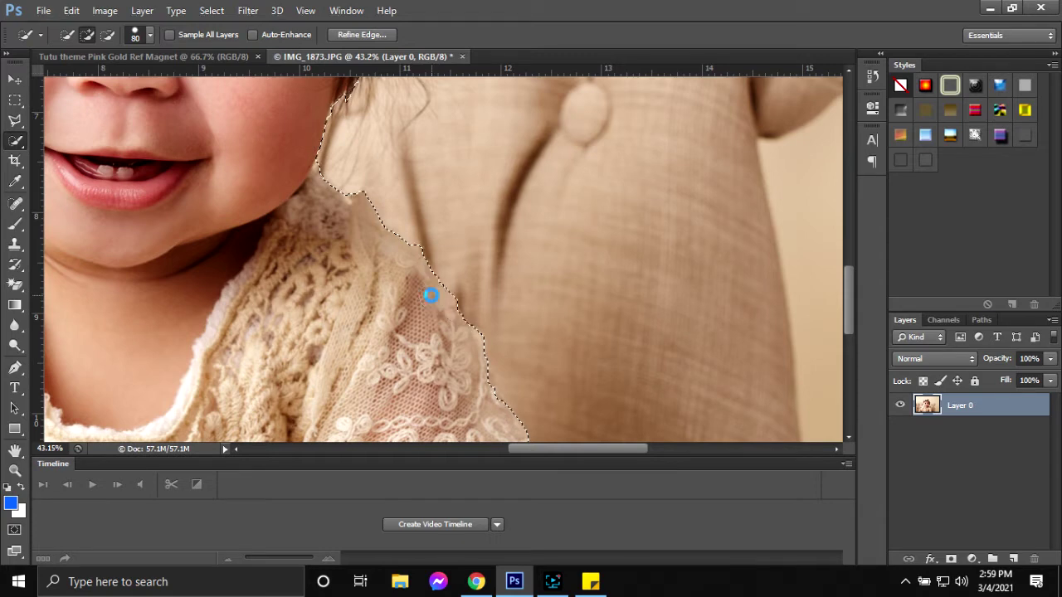
alt+scroll(316, 289, down, 2)
- Add the hair edge at the top of the head to the selection
key(alt)
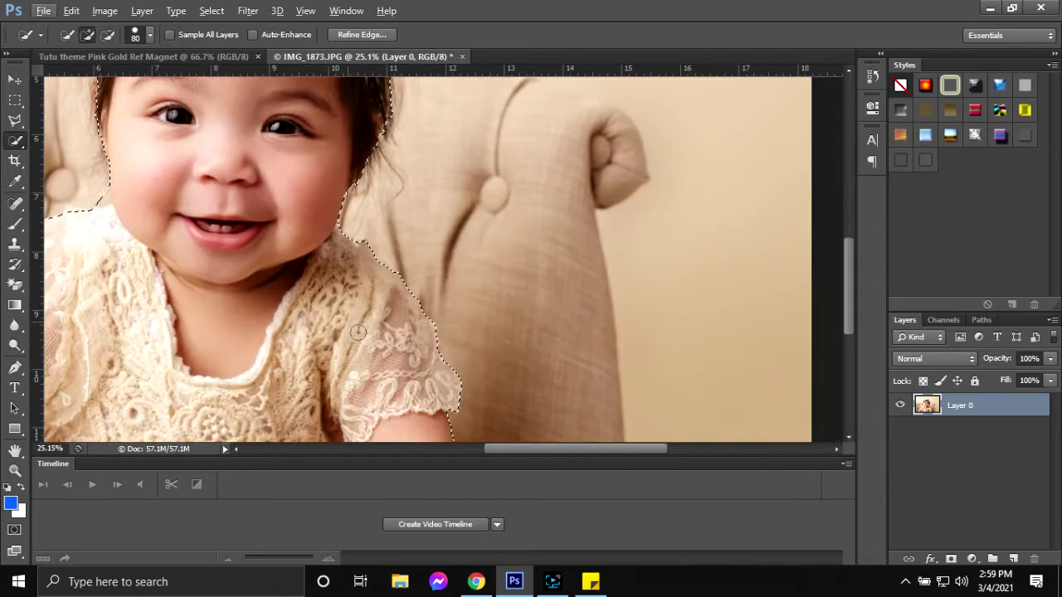
drag(517, 451, 468, 451)
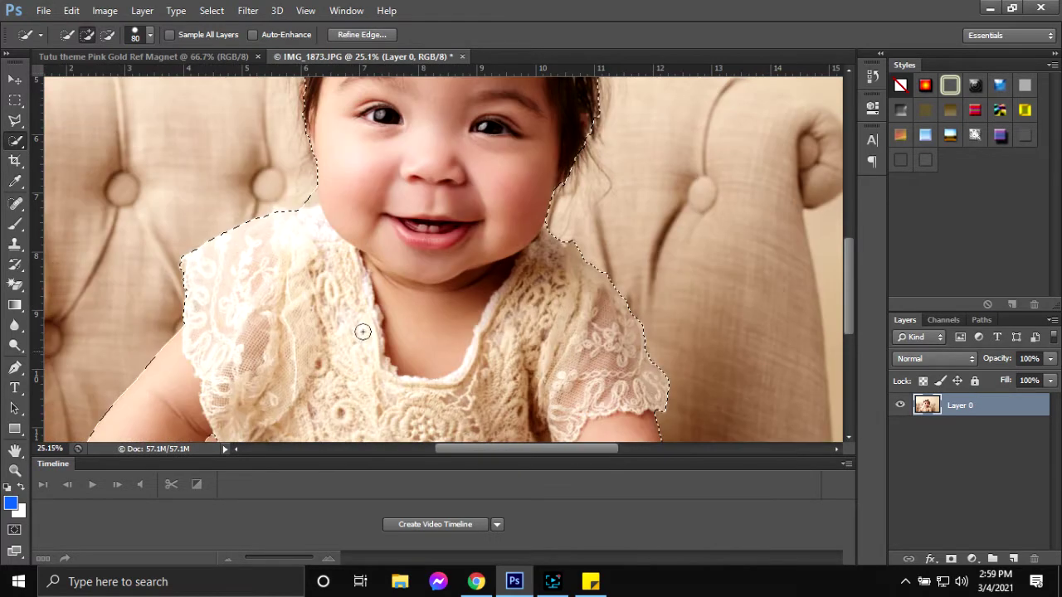
alt+scroll(271, 217, up, 3)
alt+scroll(310, 208, up, 2)
alt+scroll(315, 208, up, 1)
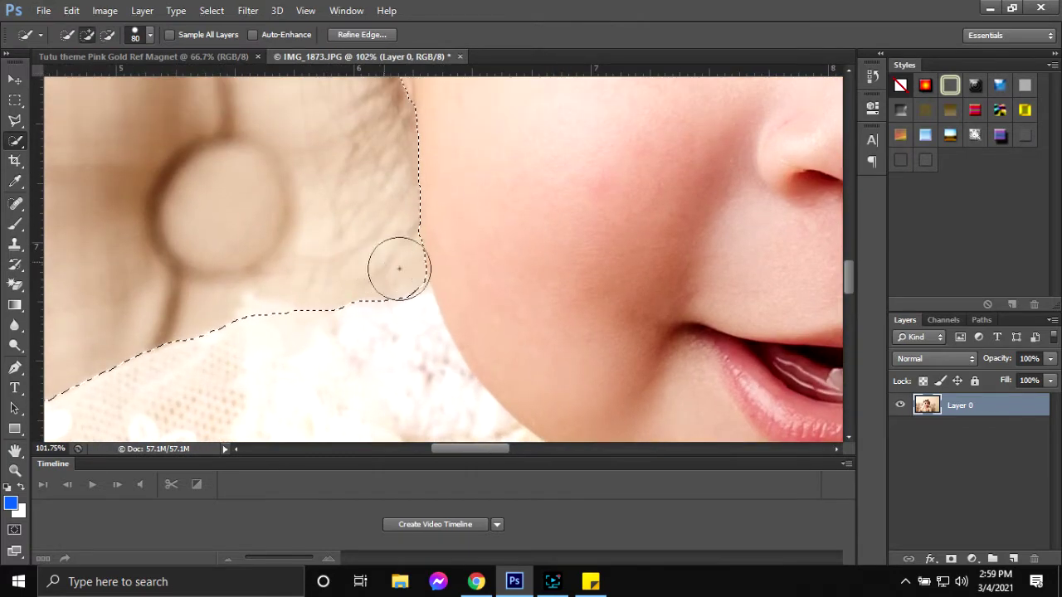
alt+scroll(513, 309, down, 2)
alt+scroll(506, 309, down, 3)
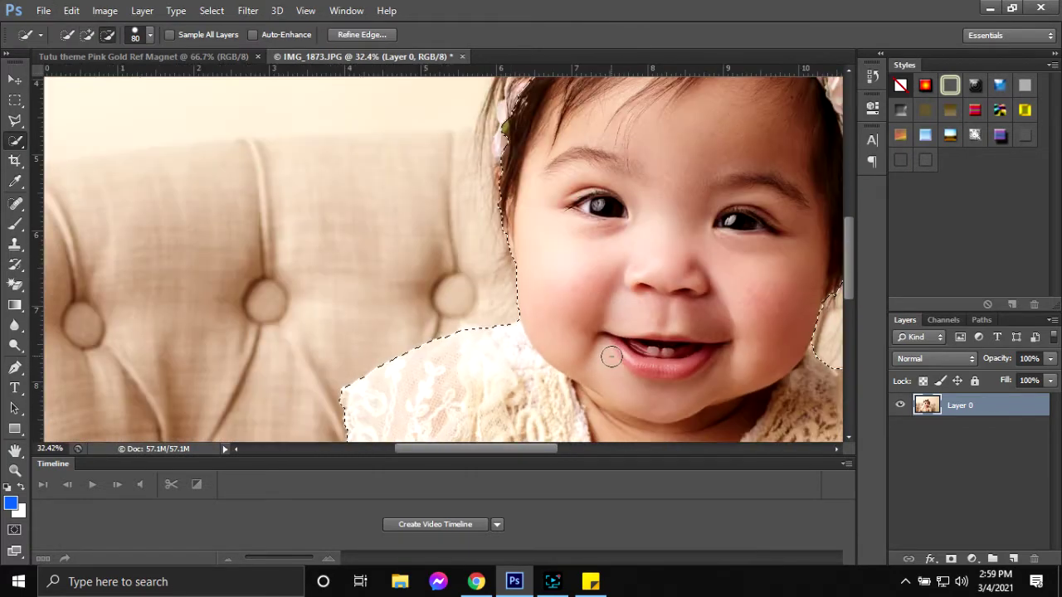
alt+scroll(552, 194, up, 3)
alt+scroll(445, 186, up, 3)
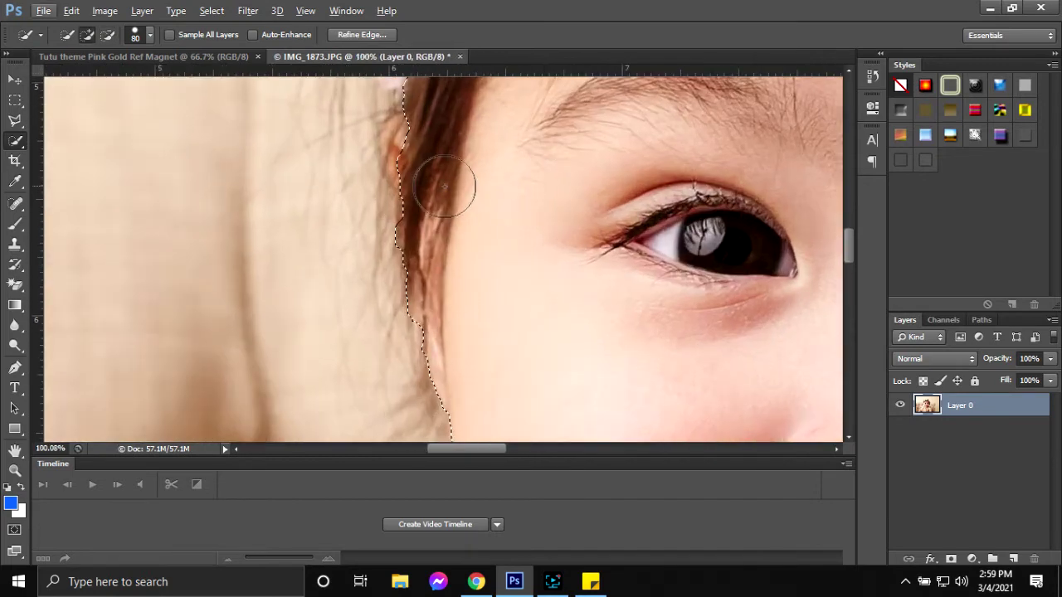
click(415, 147)
click(408, 147)
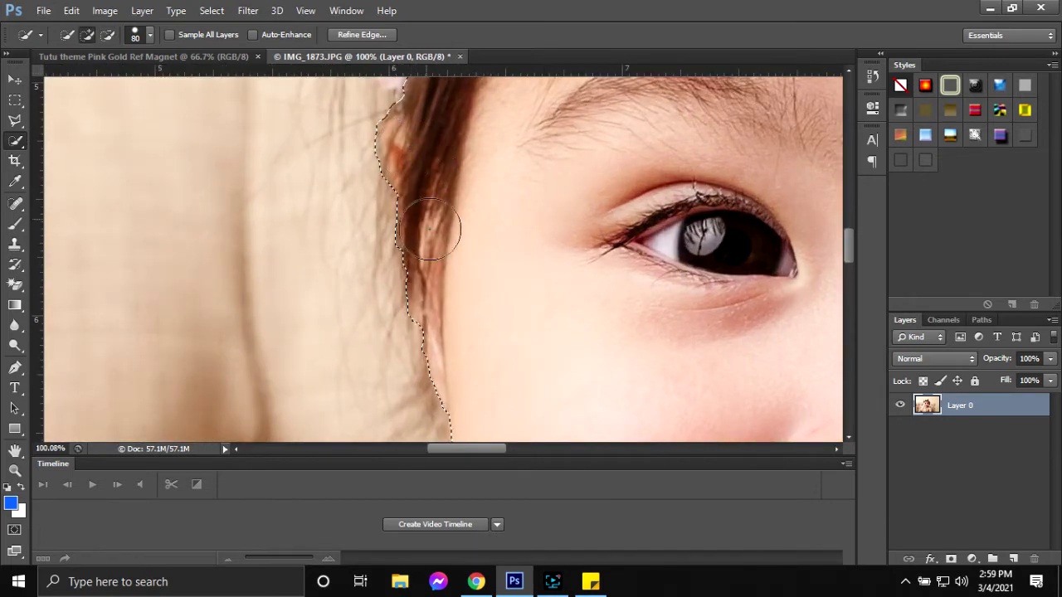
- Enlarge the brush to 200 and add more of the baby to the selection
alt+scroll(463, 297, down, 2)
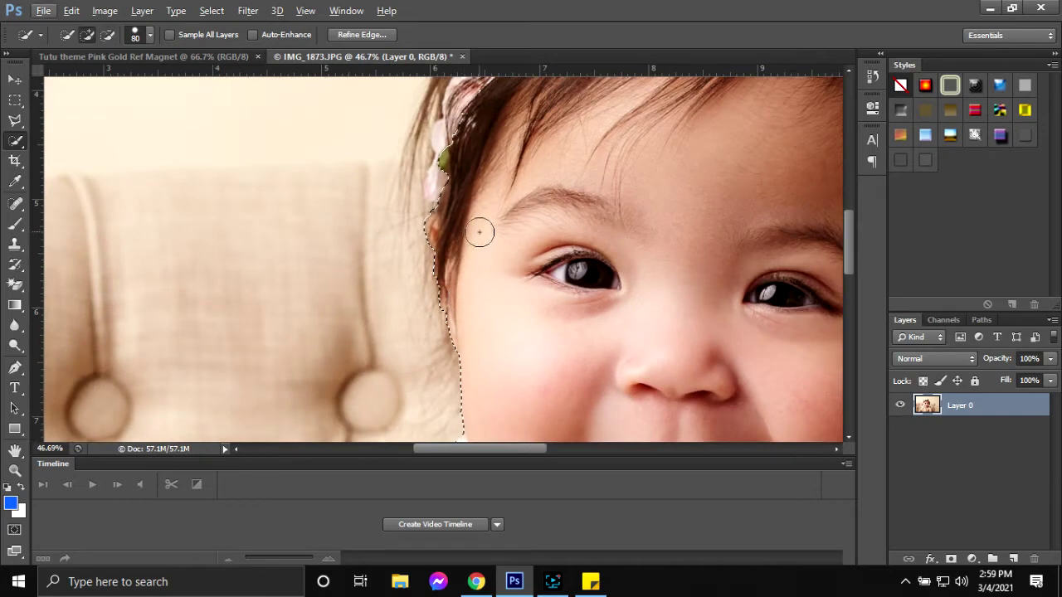
scroll(465, 249, up, 2)
scroll(443, 292, up, 3)
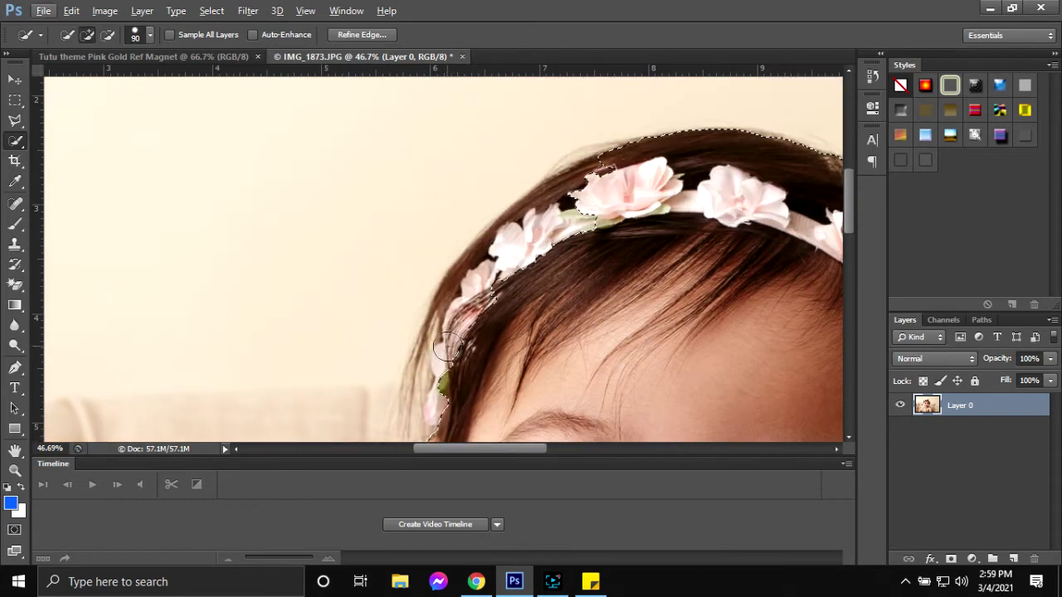
key(bracketright)
key(bracketright)
key(bracketright)
key(bracketright)
key(bracketright)
key(bracketright)
drag(464, 328, 464, 351)
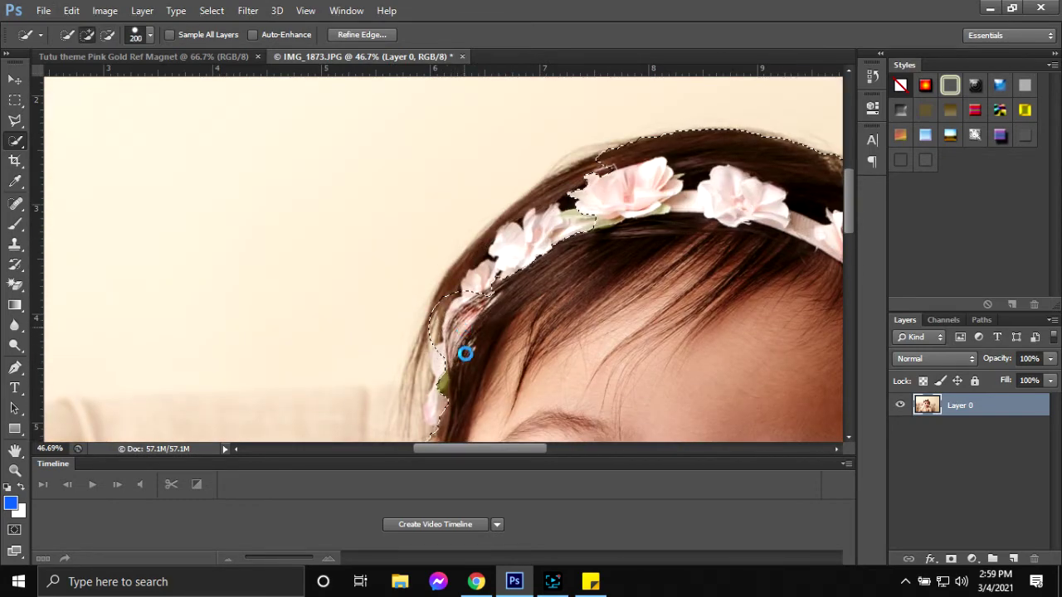
scroll(462, 355, up, 1)
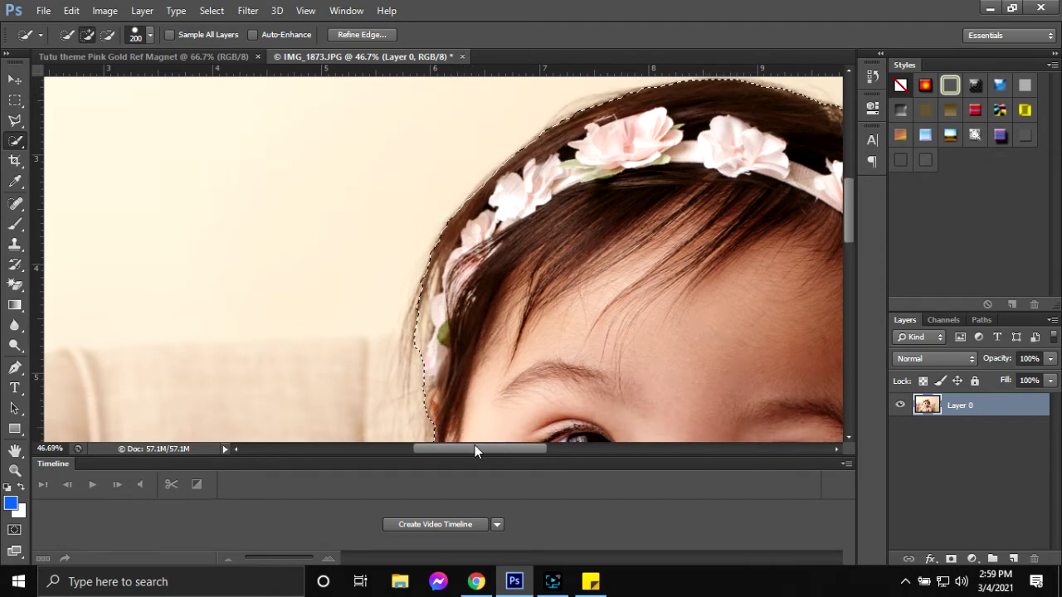
scroll(472, 449, right, 1)
scroll(440, 406, up, 1)
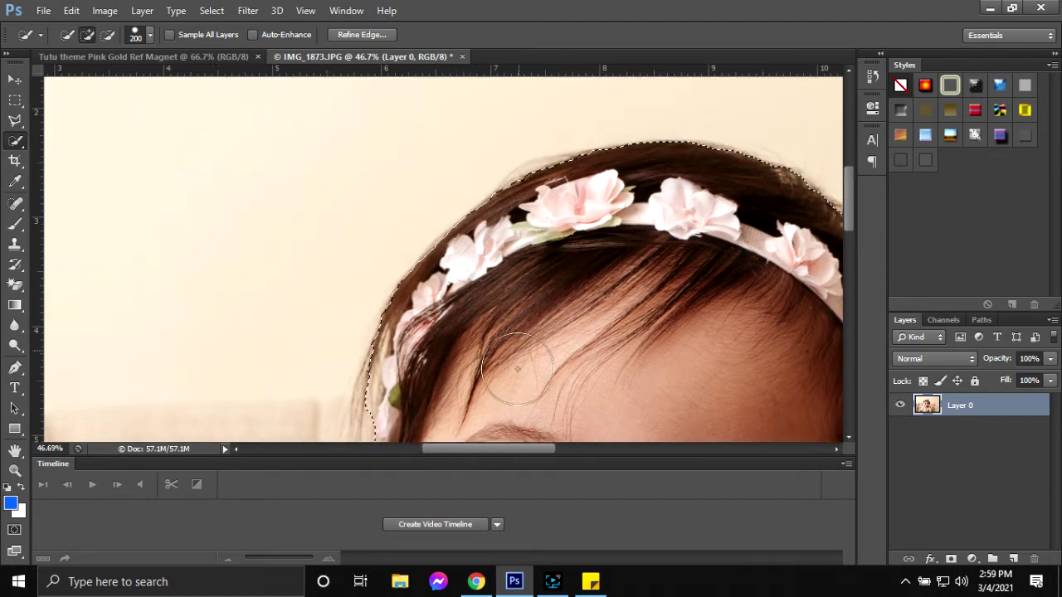
scroll(518, 361, down, 1)
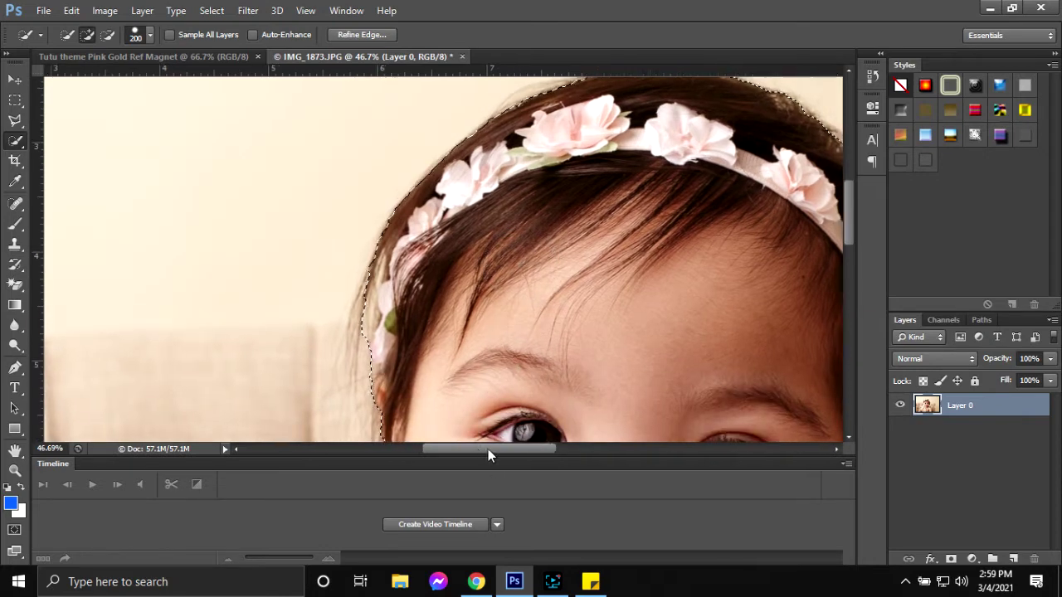
drag(488, 449, 524, 444)
scroll(616, 284, down, 1)
scroll(616, 285, down, 1)
scroll(604, 292, down, 2)
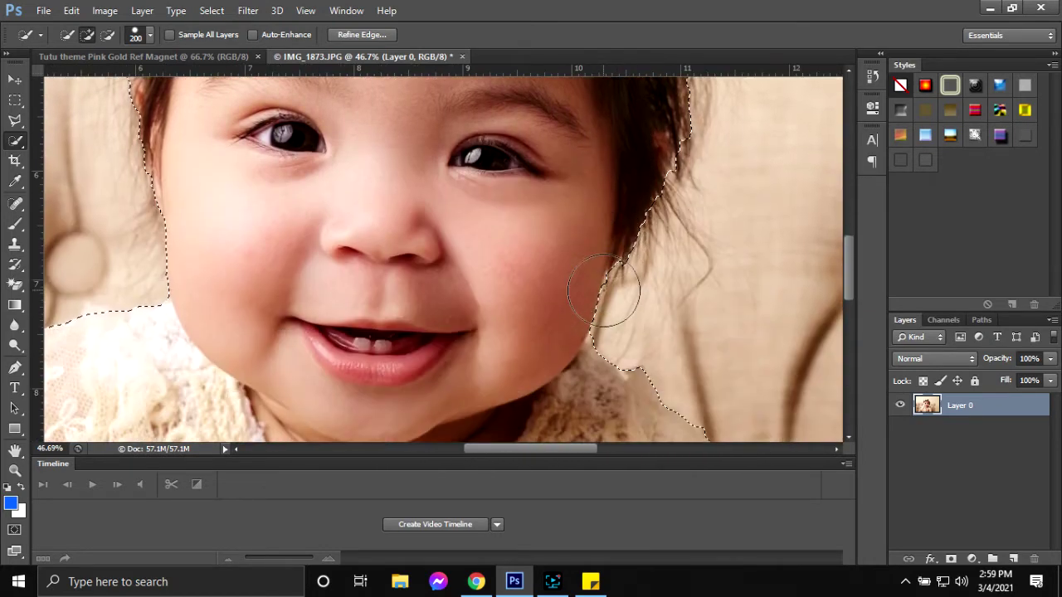
- Extend the selection over the hair on the right side
click(620, 190)
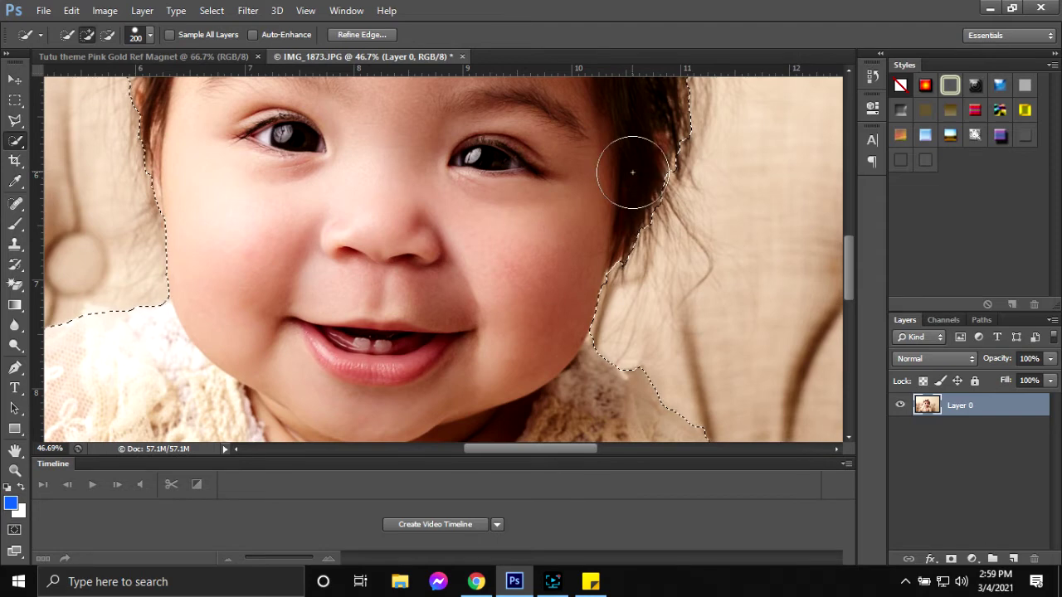
click(637, 146)
click(651, 142)
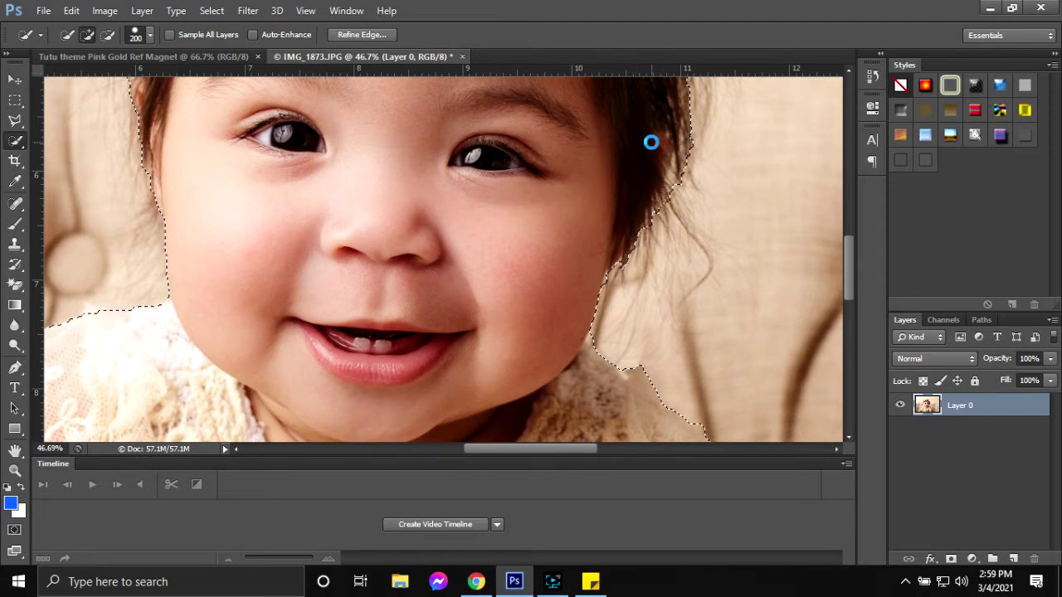
scroll(400, 279, down, 2)
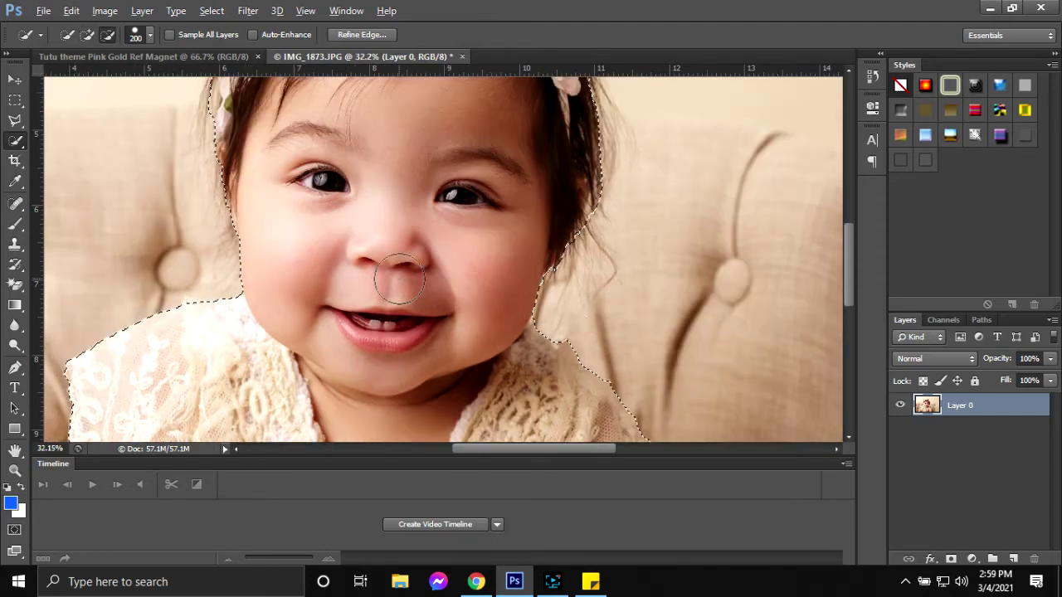
scroll(671, 346, up, 1)
scroll(580, 332, up, 3)
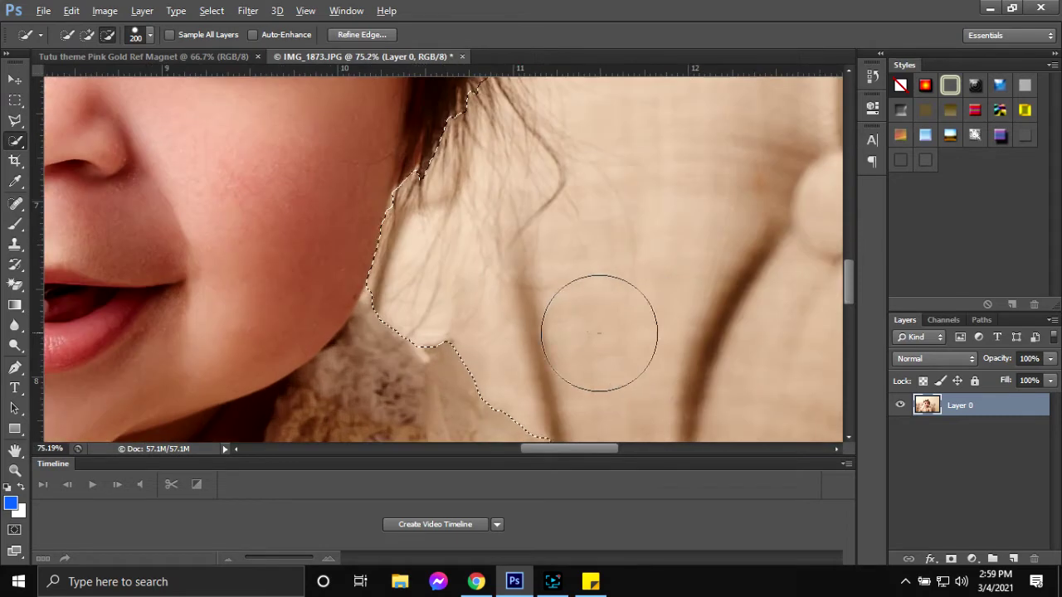
- Fix the selection edge near the chin, then add a layer mask hiding the background
click(479, 318)
scroll(492, 315, down, 4)
scroll(486, 313, down, 1)
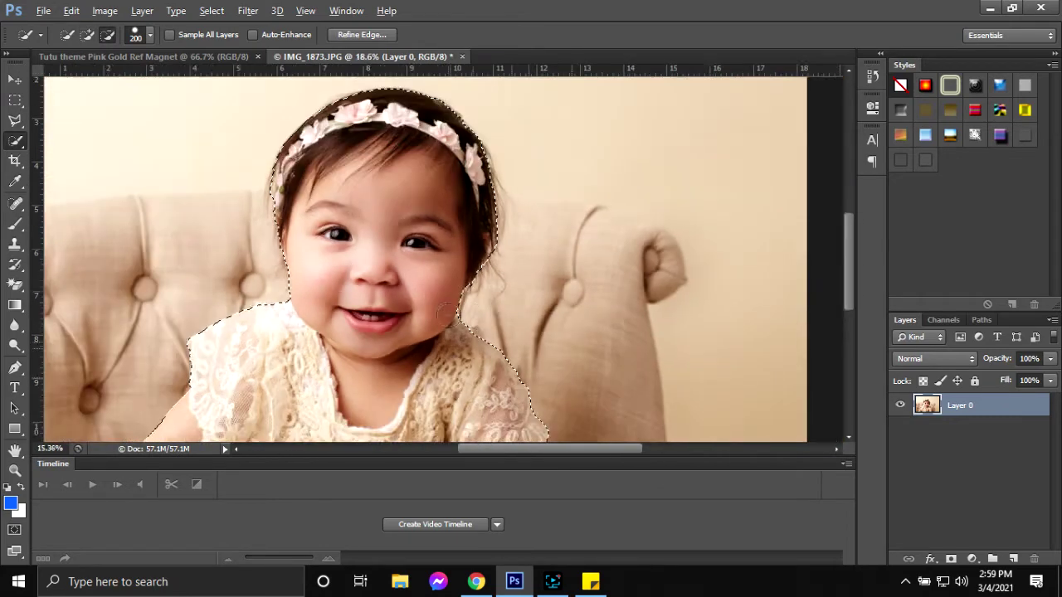
scroll(447, 312, down, 2)
scroll(448, 320, up, 1)
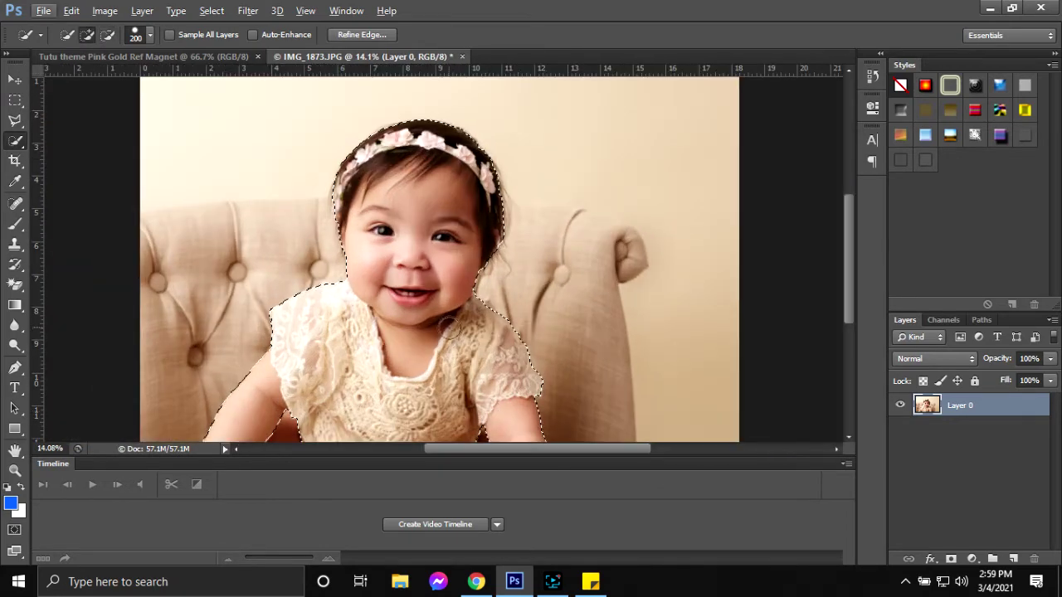
scroll(449, 327, down, 4)
scroll(348, 241, up, 2)
scroll(323, 238, up, 1)
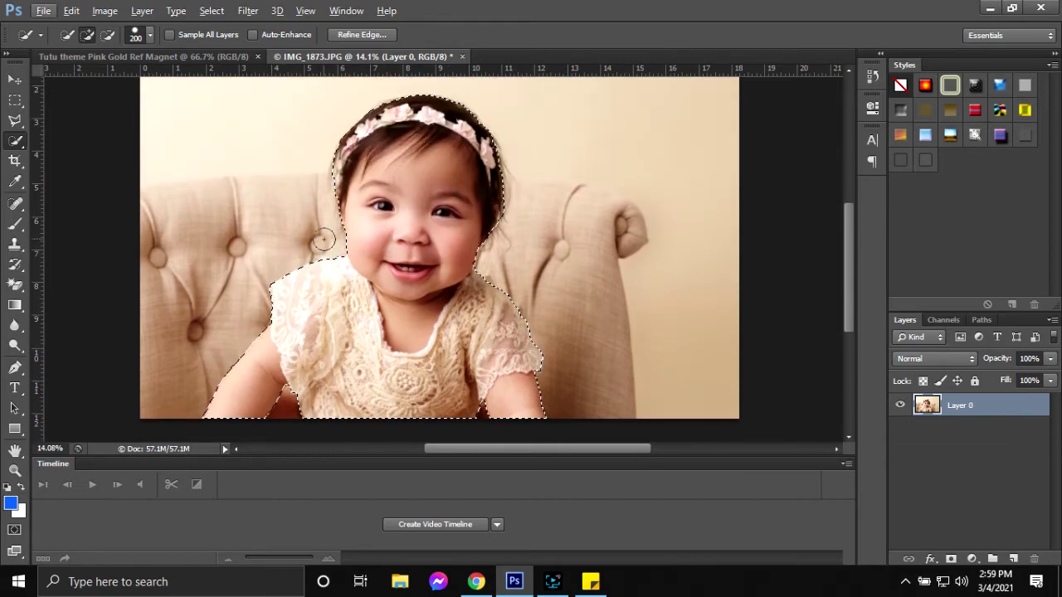
click(951, 558)
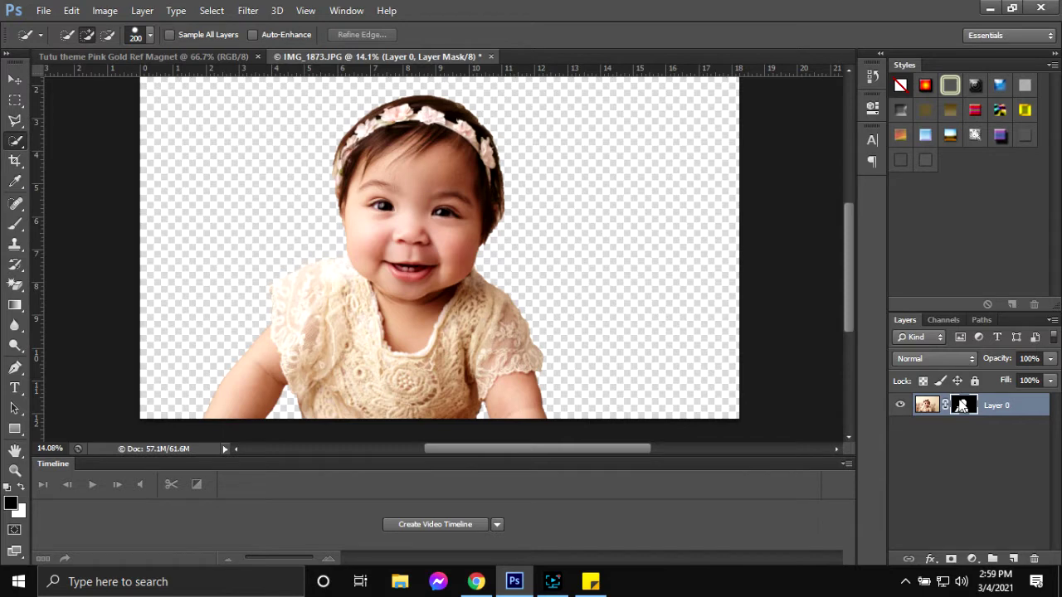
right_click(962, 405)
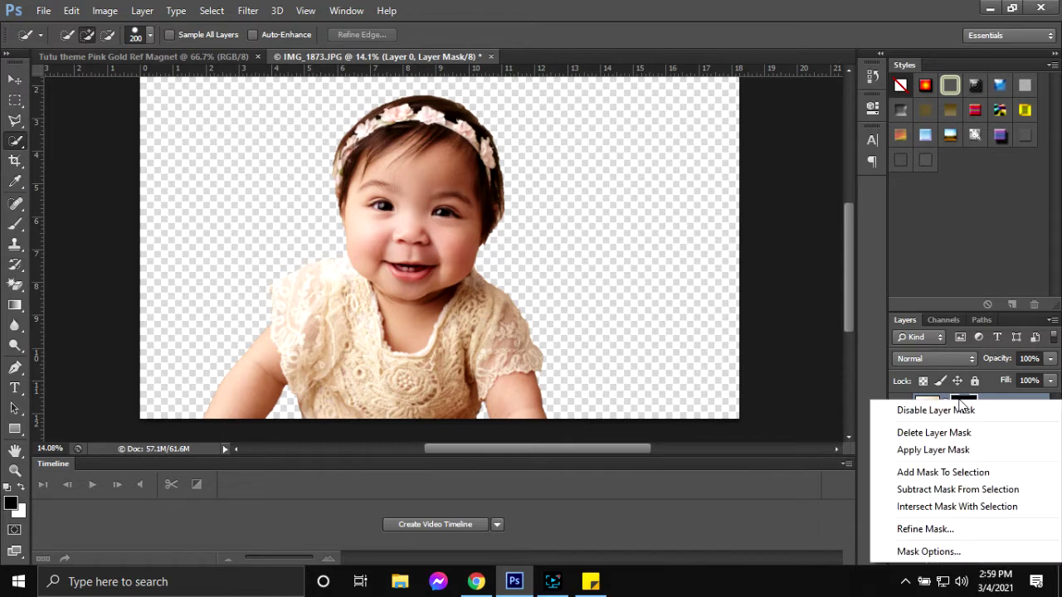
- In Refine Mask, refine the pale hair strand and the hair edge beside the face
click(896, 535)
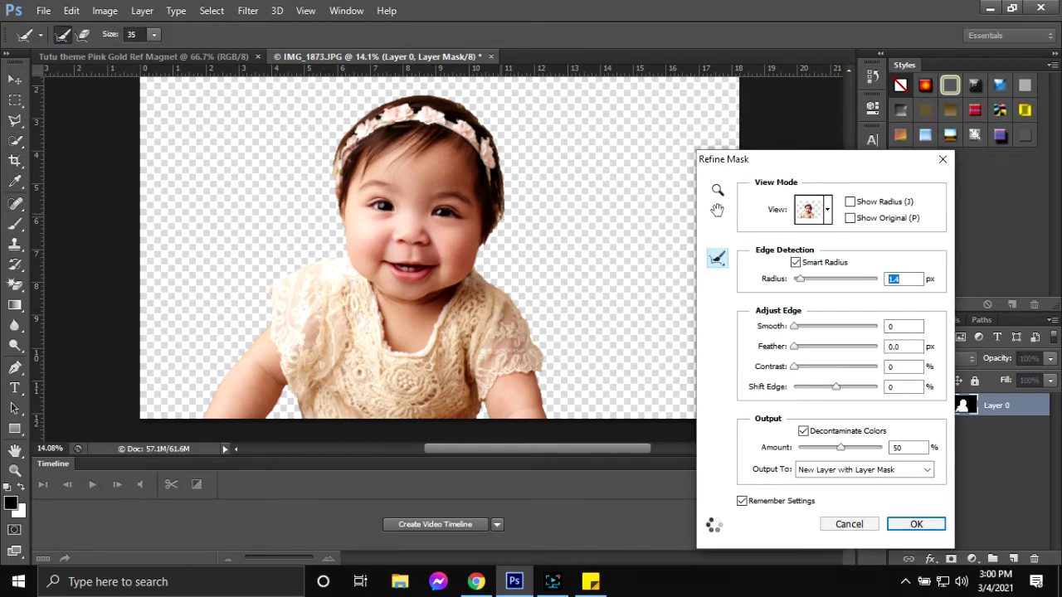
scroll(504, 224, up, 1)
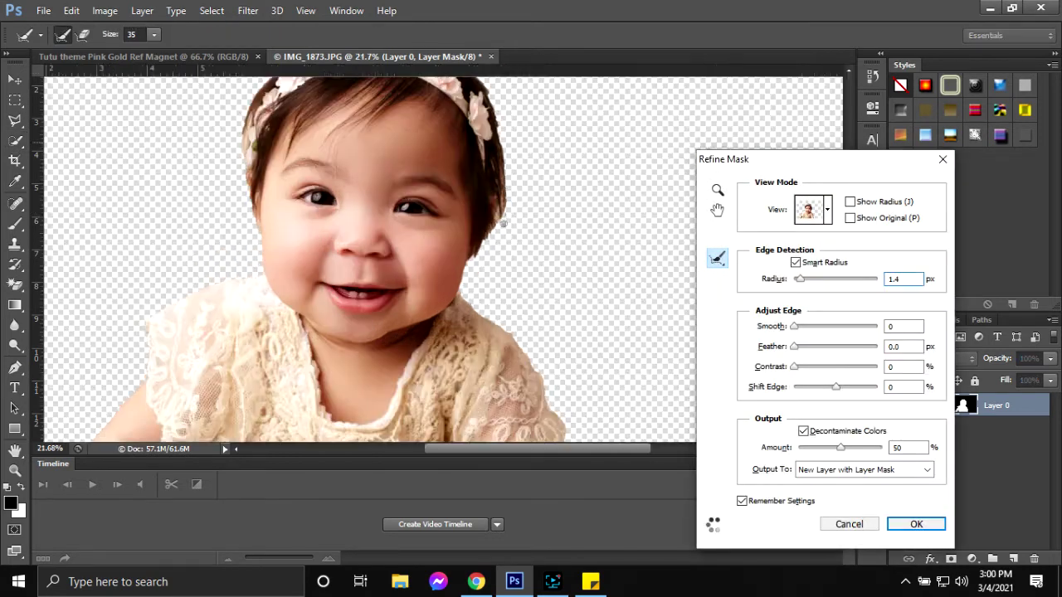
scroll(504, 216, up, 1)
scroll(505, 214, up, 1)
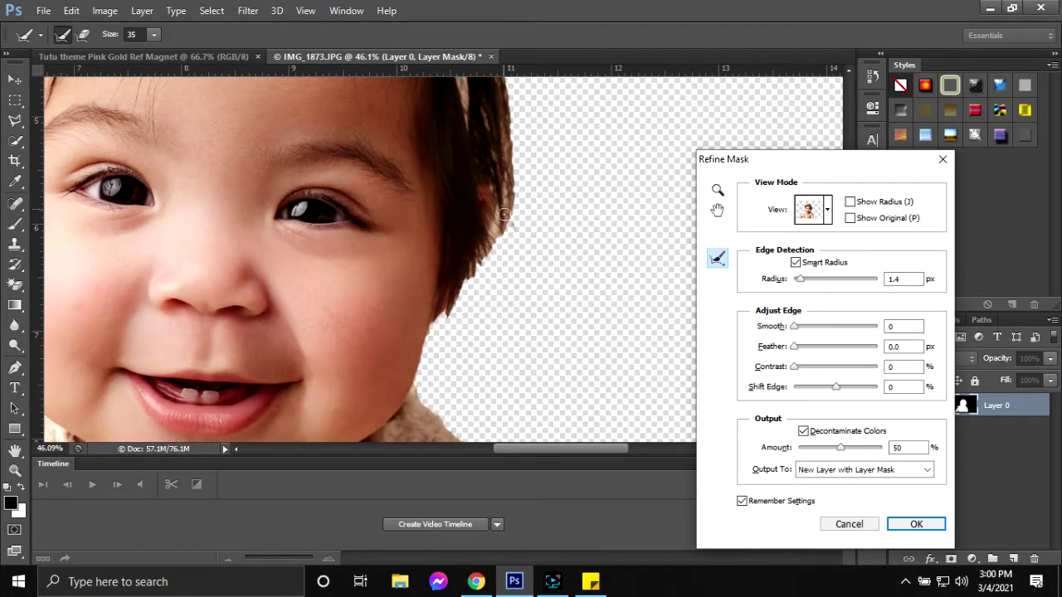
scroll(509, 275, up, 1)
scroll(506, 270, up, 1)
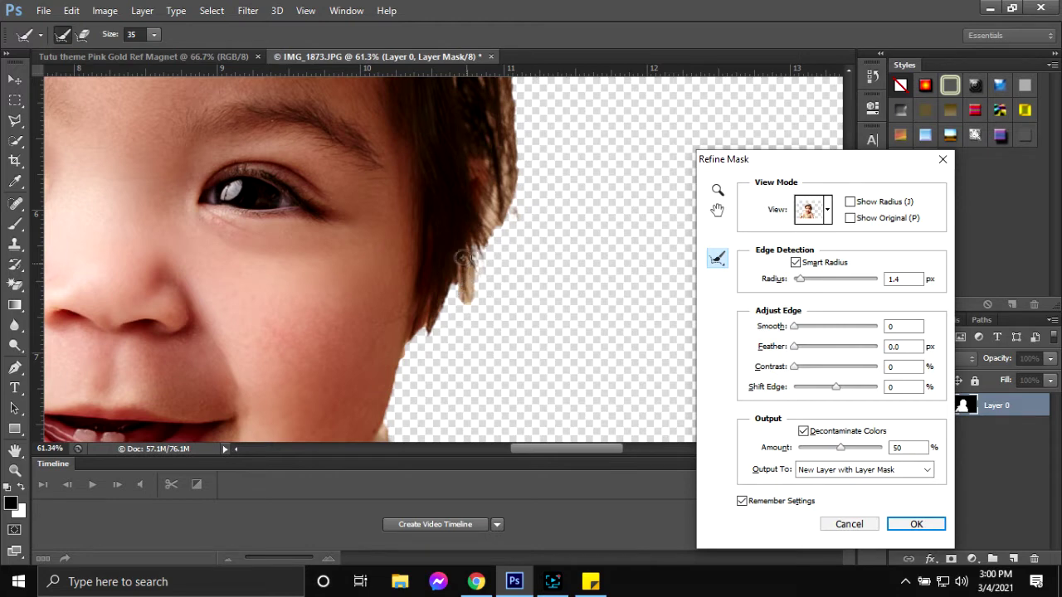
drag(462, 299, 452, 325)
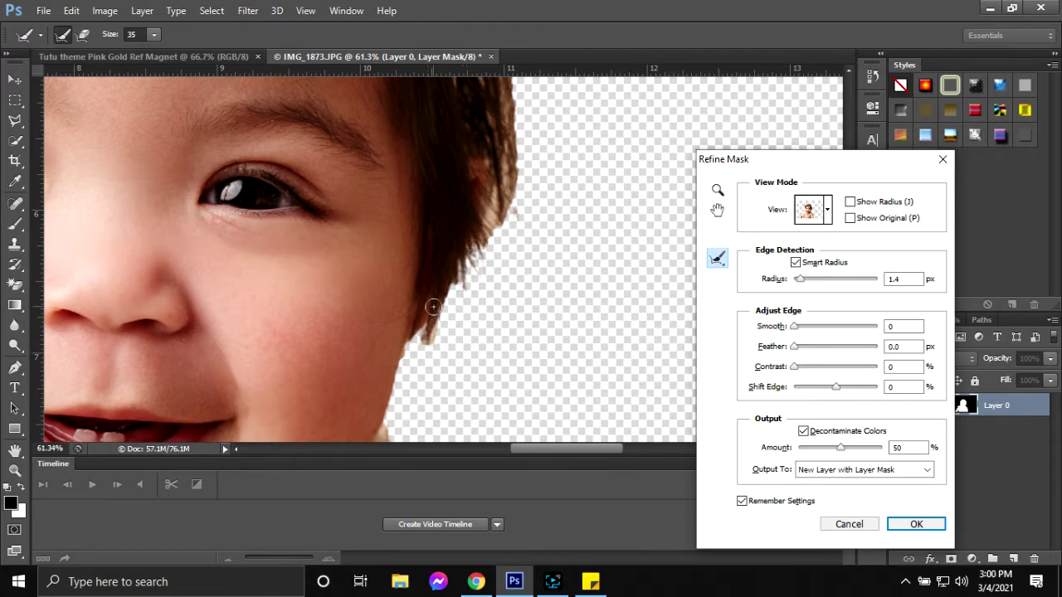
key(bracketright)
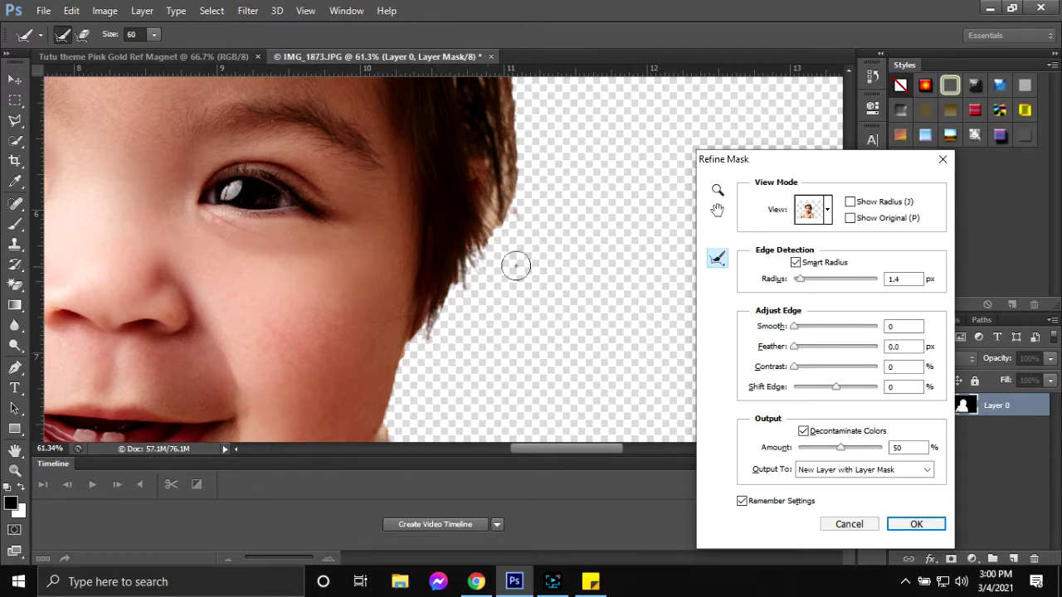
drag(491, 261, 500, 176)
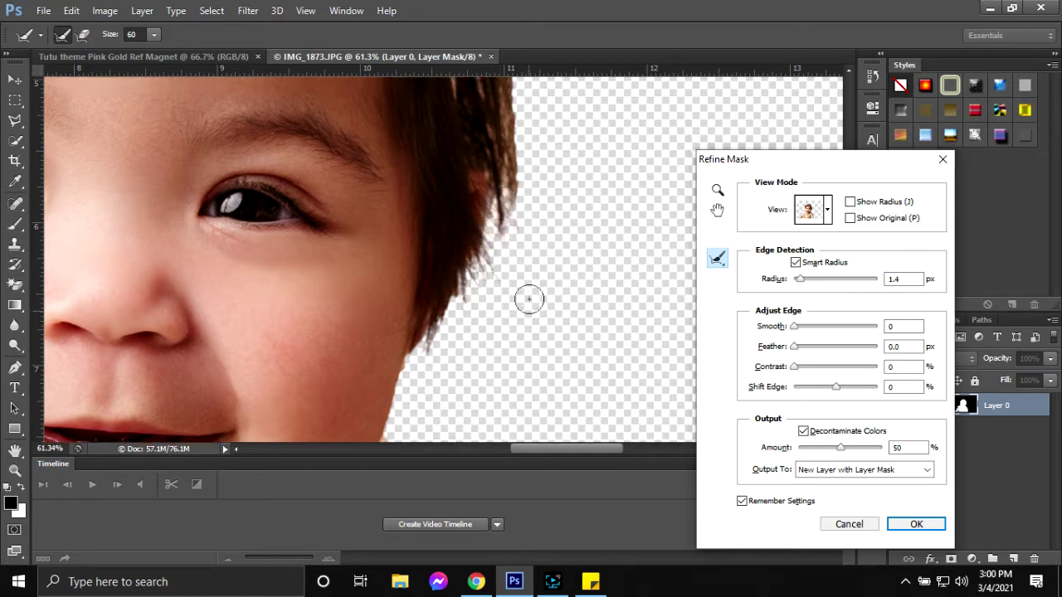
- Refine the hair edges up toward and along the flower headband
scroll(531, 303, up, 3)
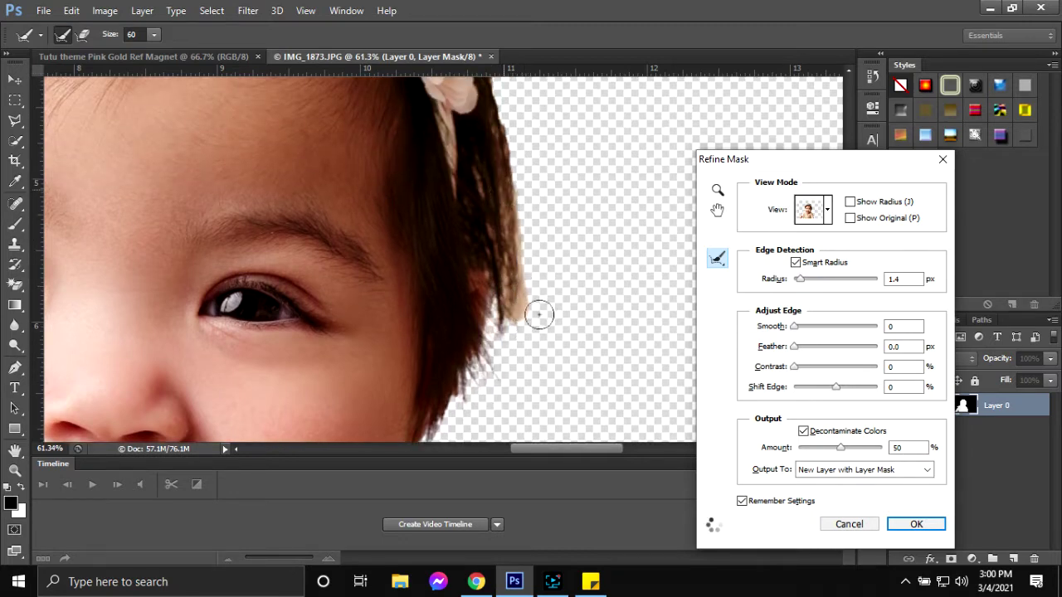
scroll(538, 314, up, 2)
drag(521, 273, 506, 176)
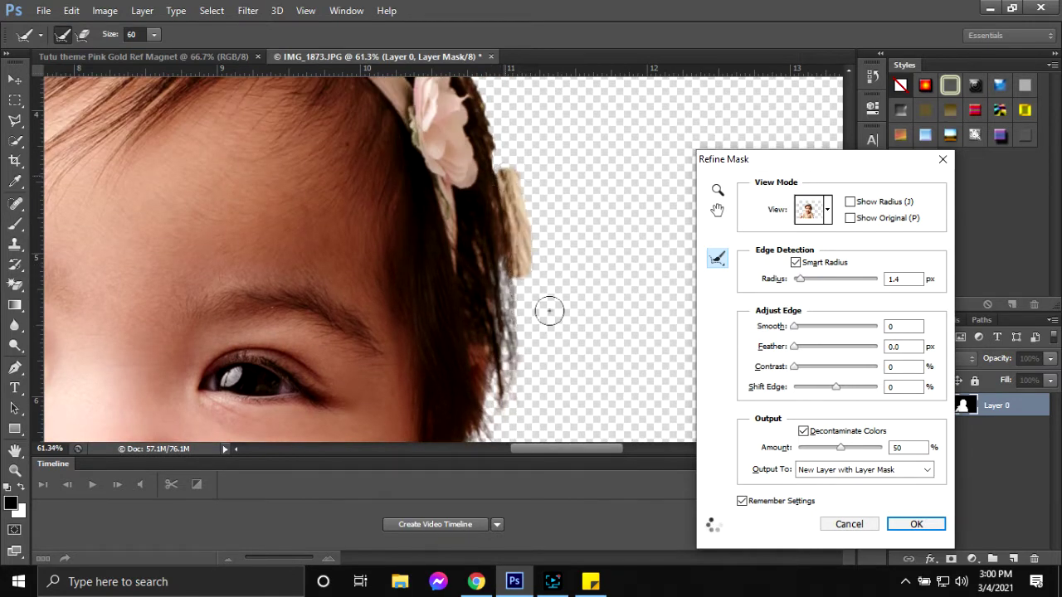
scroll(546, 316, up, 2)
scroll(545, 320, up, 2)
drag(517, 391, 486, 265)
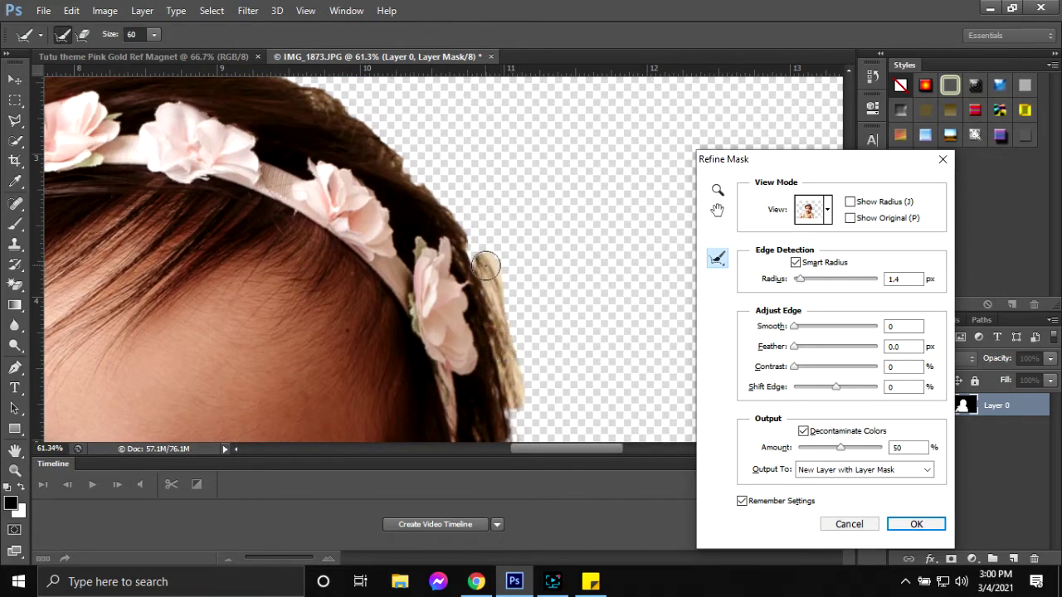
scroll(526, 365, up, 2)
drag(494, 367, 452, 274)
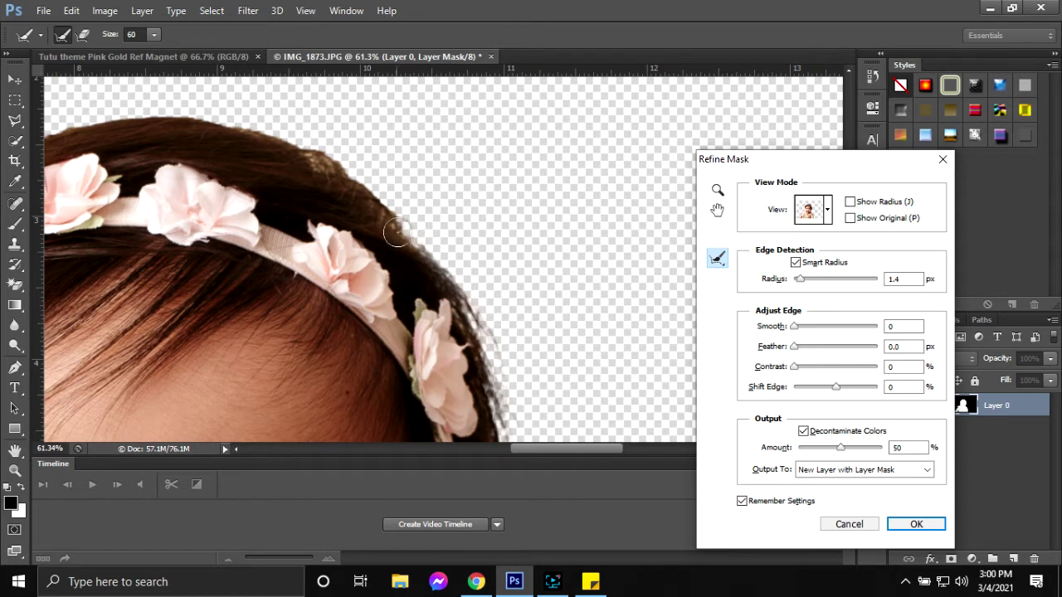
mouse_move(397, 233)
mouse_down()
mouse_move(360, 184)
mouse_move(233, 127)
mouse_up()
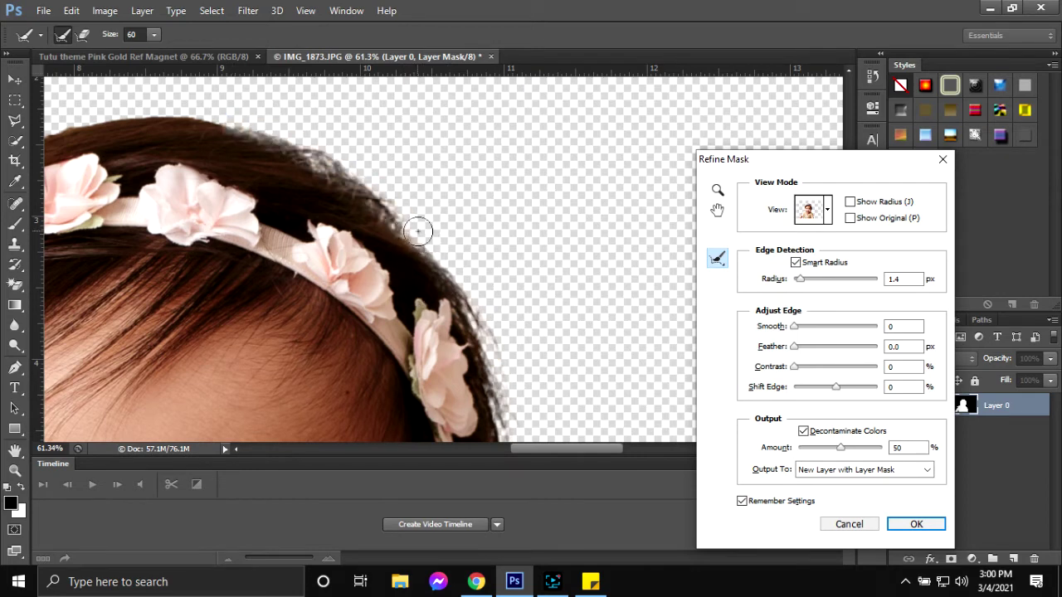
drag(413, 225, 355, 196)
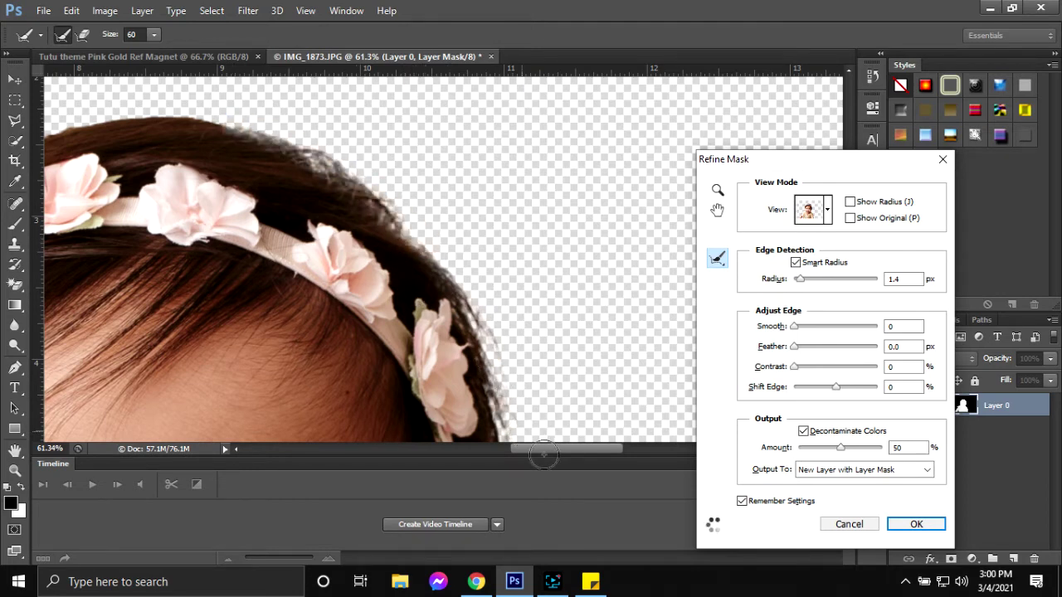
- Refine the top hair edge across the head and the light hair left of the face
drag(539, 448, 508, 449)
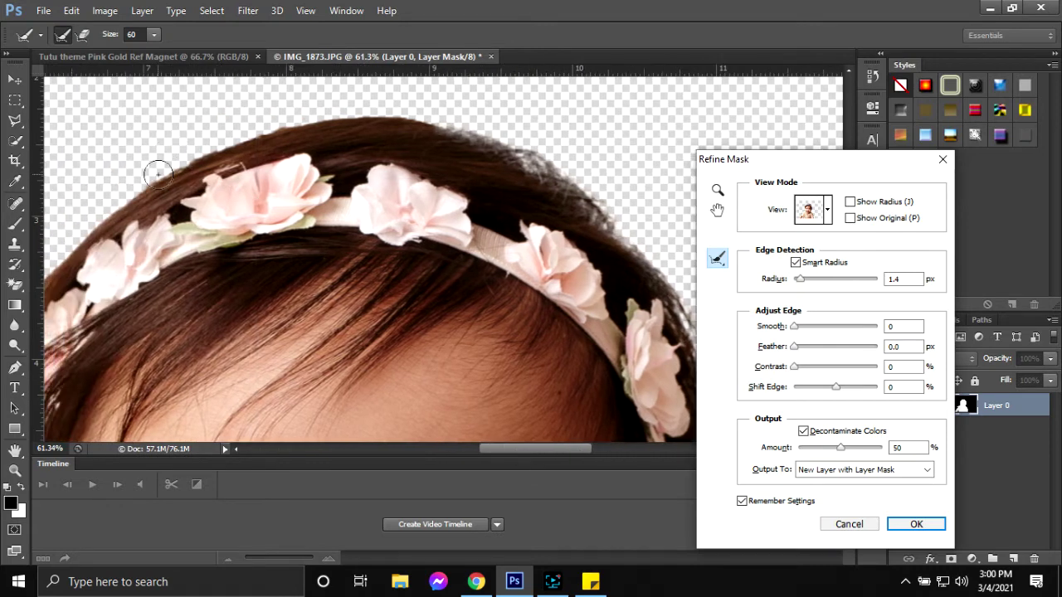
mouse_move(157, 174)
mouse_down()
mouse_move(418, 118)
mouse_move(537, 156)
mouse_up()
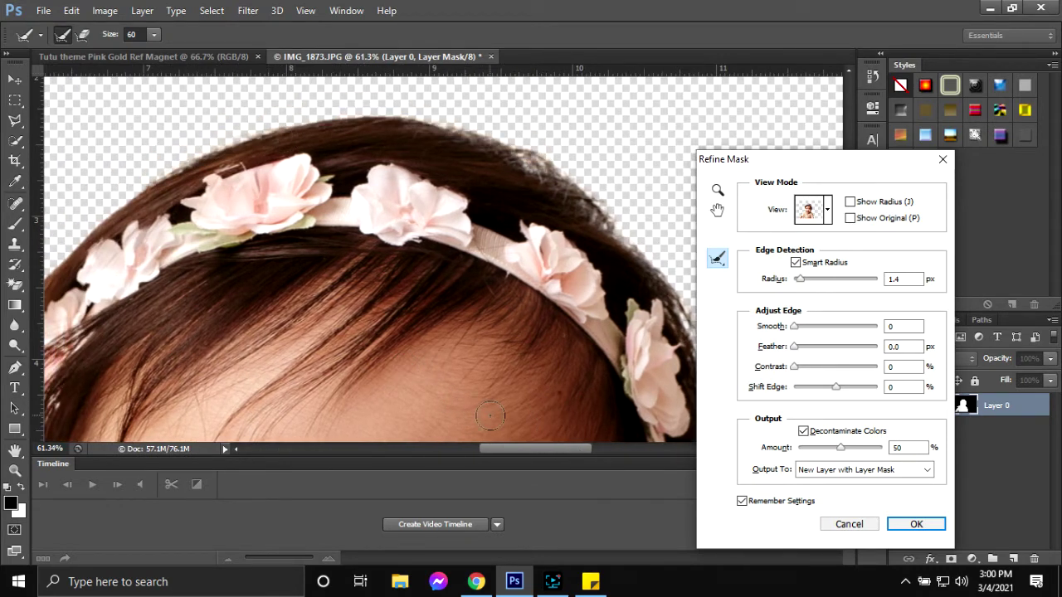
scroll(535, 449, down, 5)
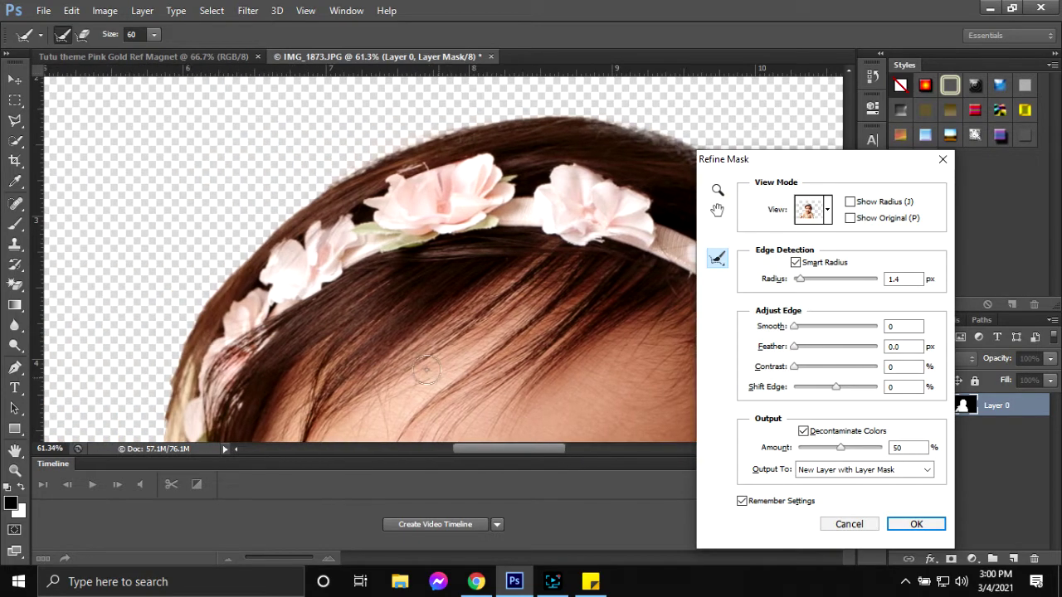
drag(174, 286, 173, 261)
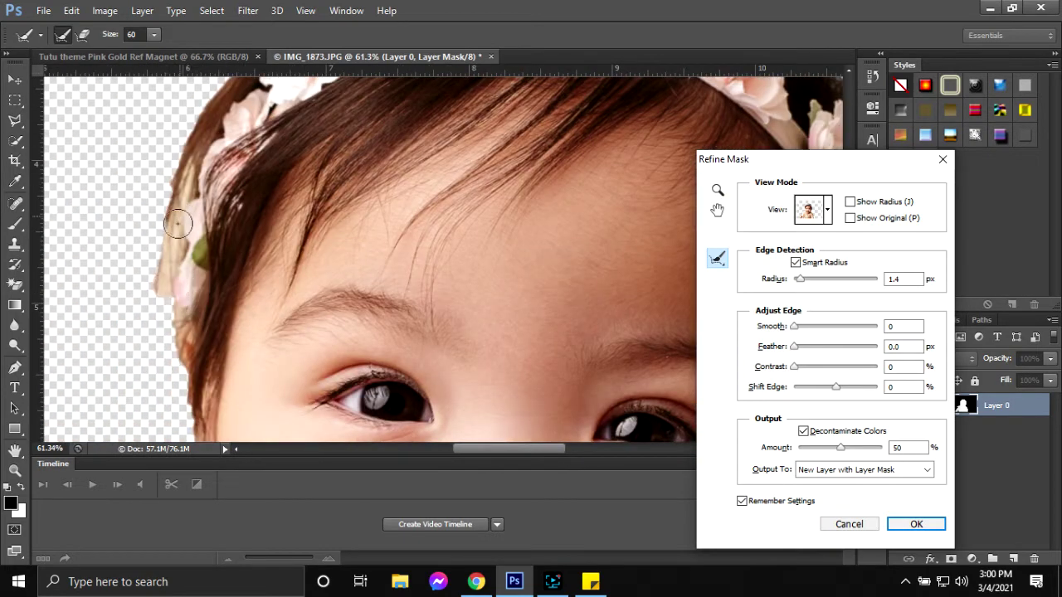
drag(177, 223, 173, 190)
mouse_move(167, 251)
mouse_down()
mouse_move(166, 228)
mouse_move(189, 336)
mouse_up()
- Select the Smooth amount and accept the Refine Mask settings
scroll(178, 286, down, 3)
scroll(200, 347, down, 3)
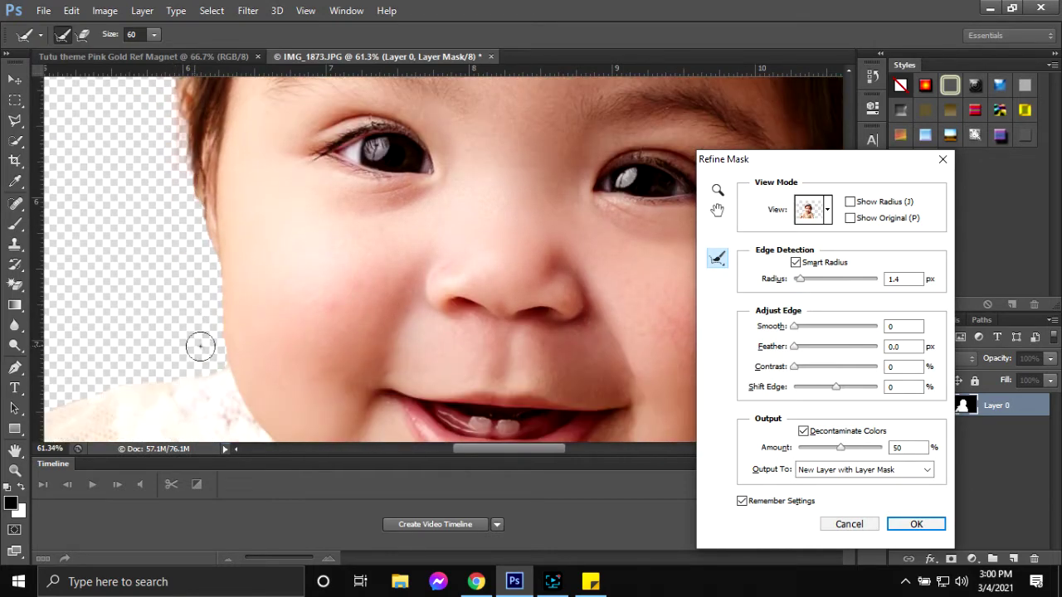
scroll(249, 341, down, 2)
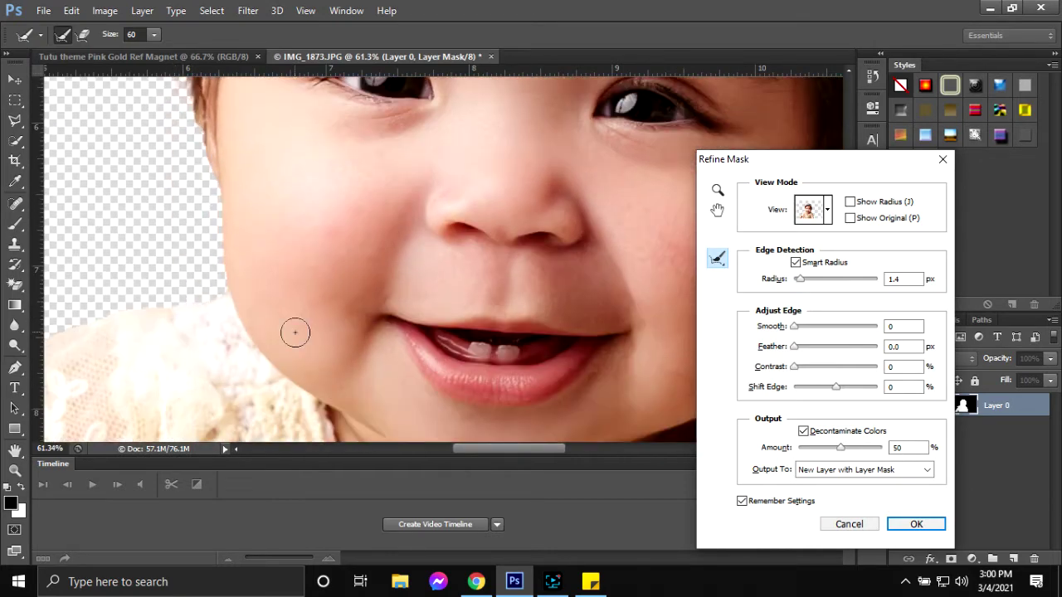
double_click(896, 326)
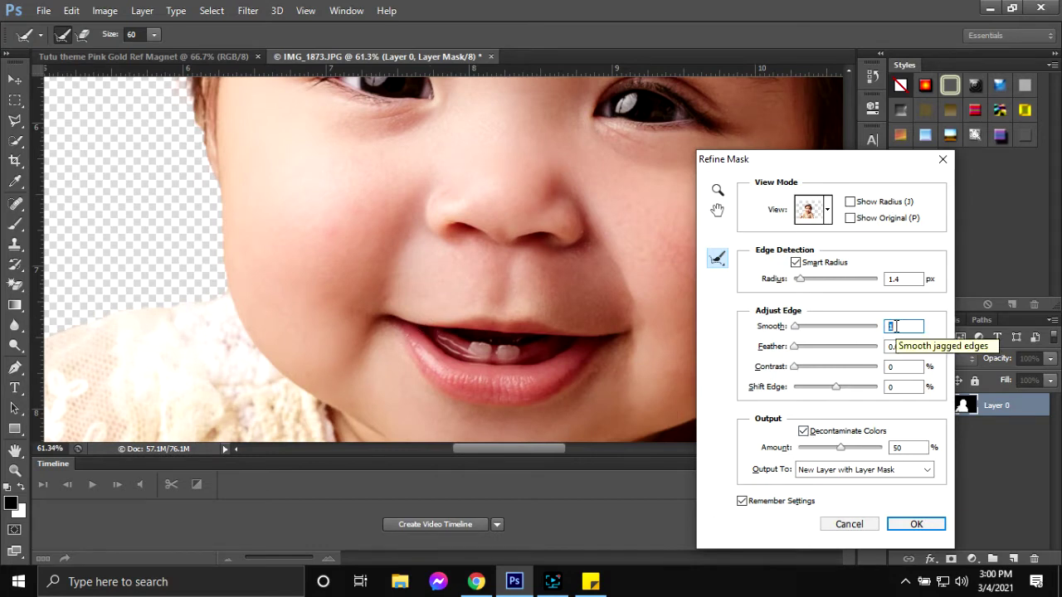
click(916, 524)
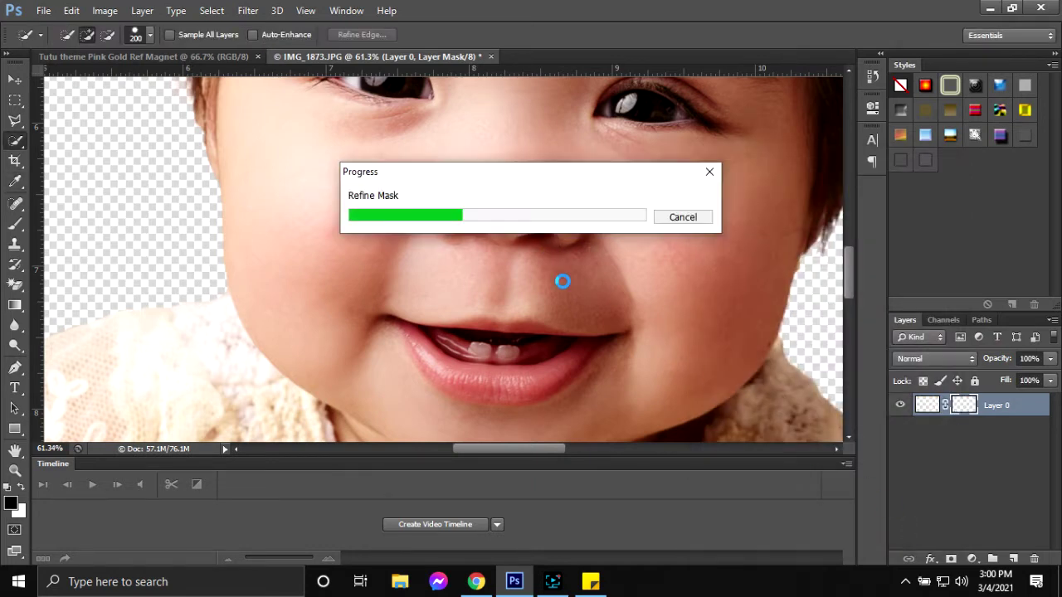
- Copy the cut-out baby into the Tutu theme Pink Gold Ref Magnet canvas
scroll(586, 213, down, 2)
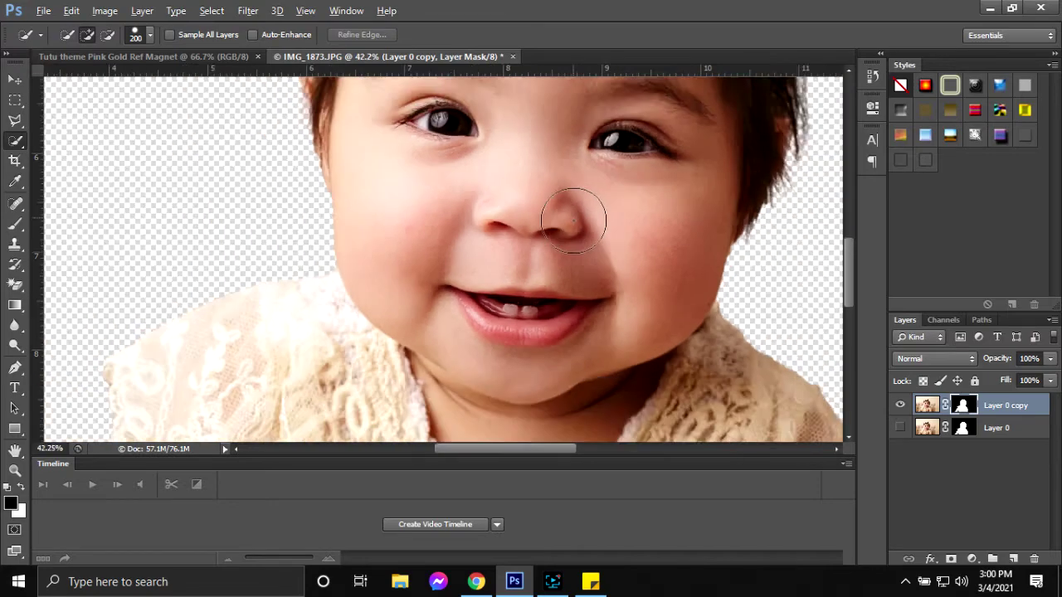
scroll(573, 231, down, 3)
scroll(573, 231, down, 1)
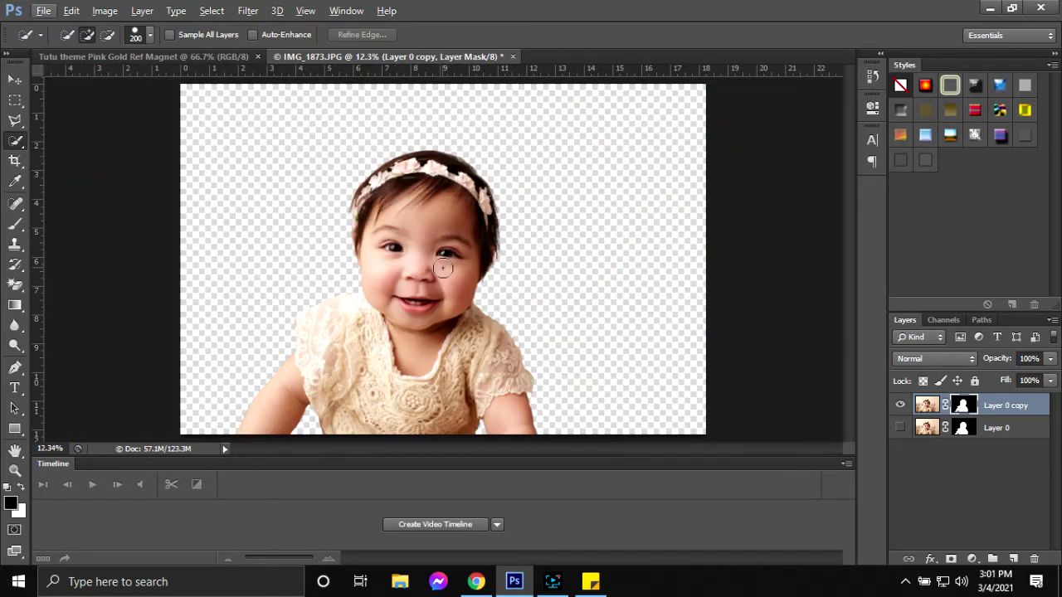
key(v)
key(alt+v)
key(Escape)
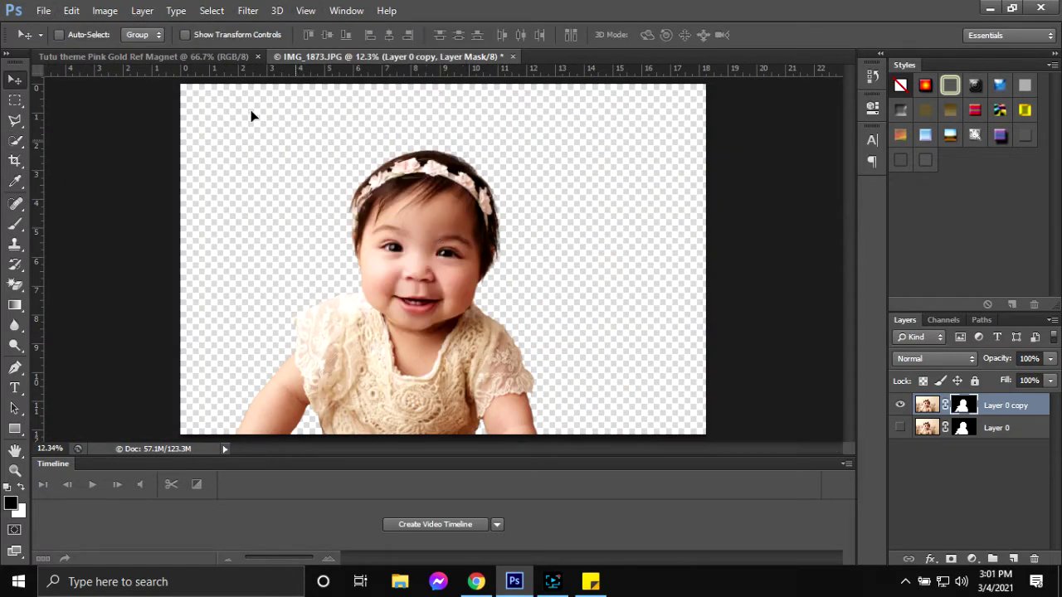
click(173, 54)
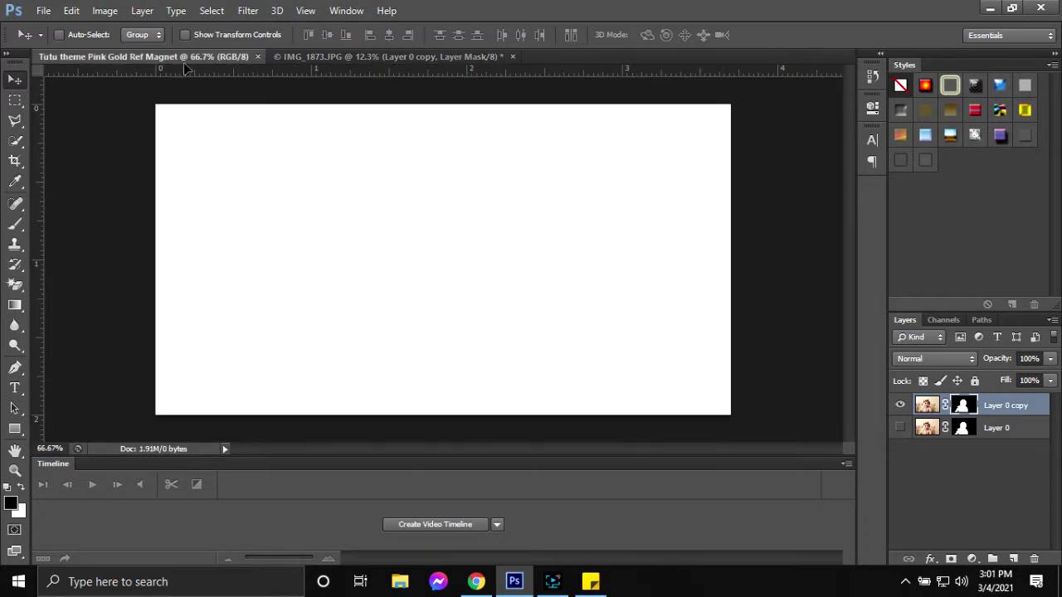
drag(186, 68, 406, 267)
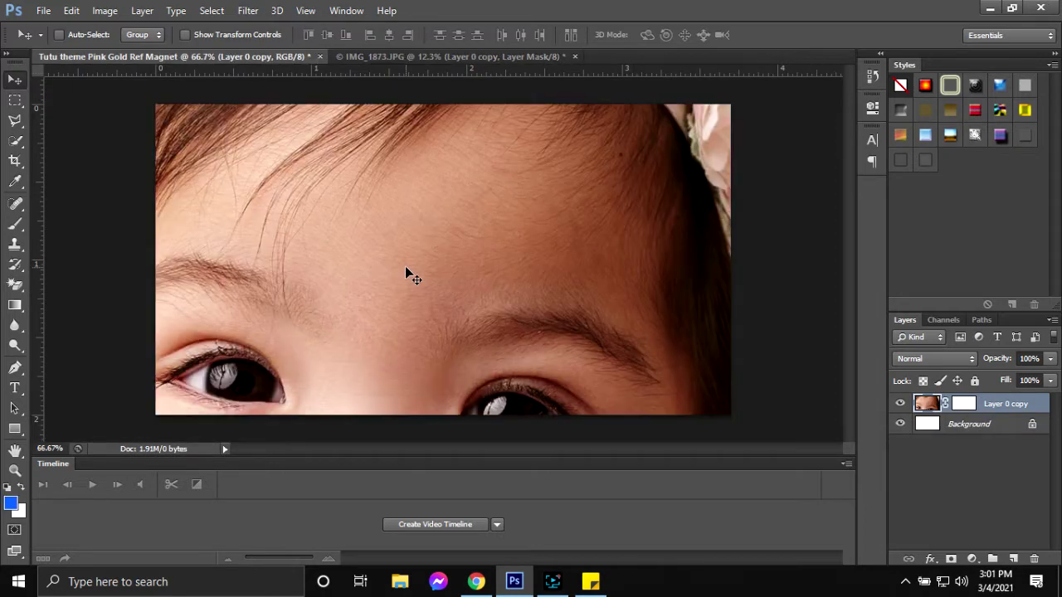
- Shrink the baby to about 15% and move it to the canvas's left side
scroll(405, 274, down, 3)
scroll(403, 278, down, 5)
scroll(405, 286, down, 3)
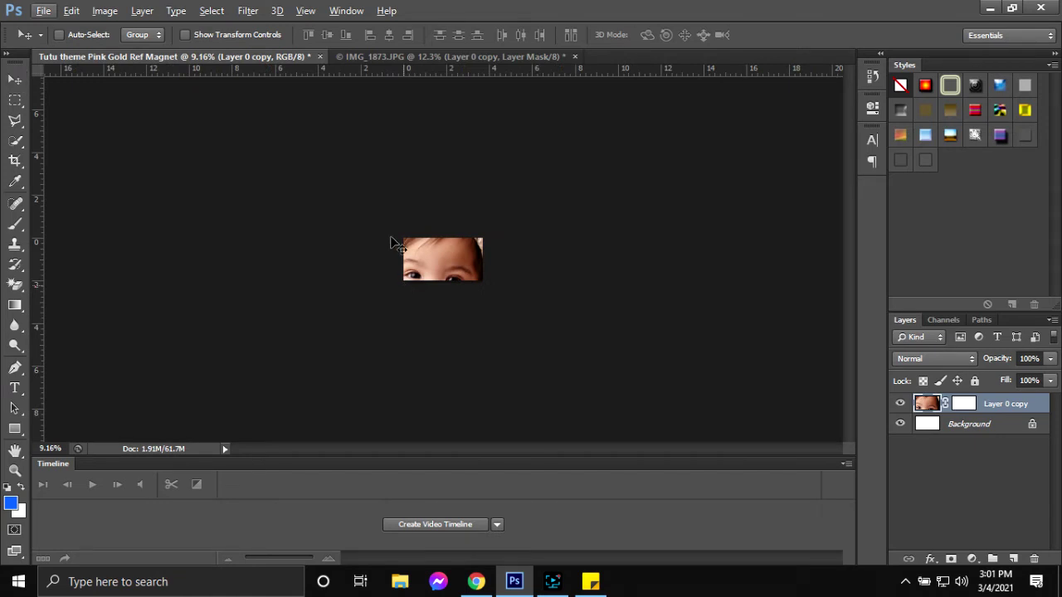
key(ctrl+t)
drag(255, 154, 412, 279)
scroll(412, 278, up, 2)
scroll(427, 315, up, 2)
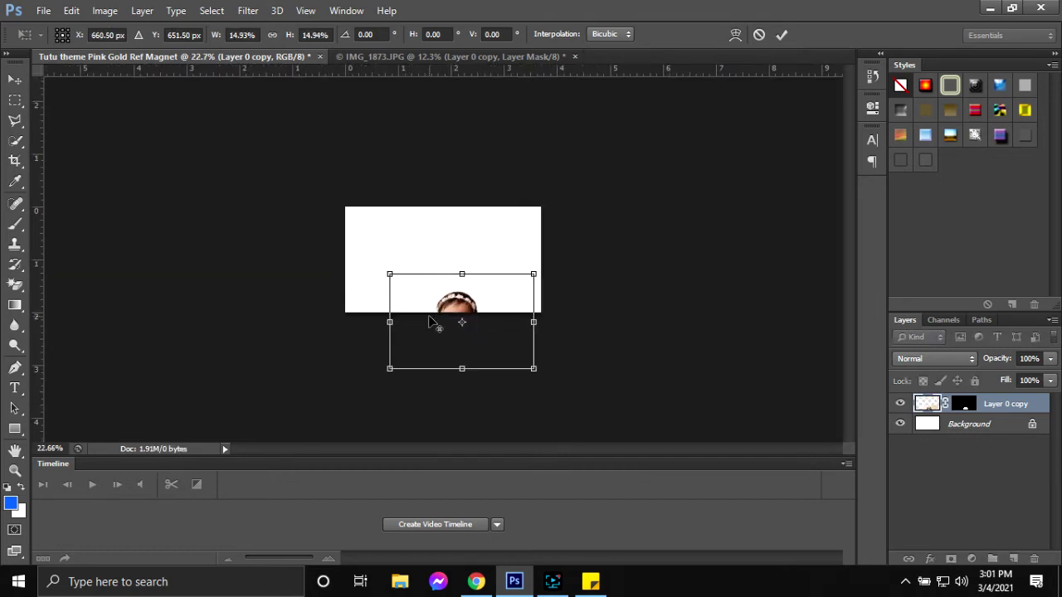
click(781, 35)
drag(484, 305, 418, 245)
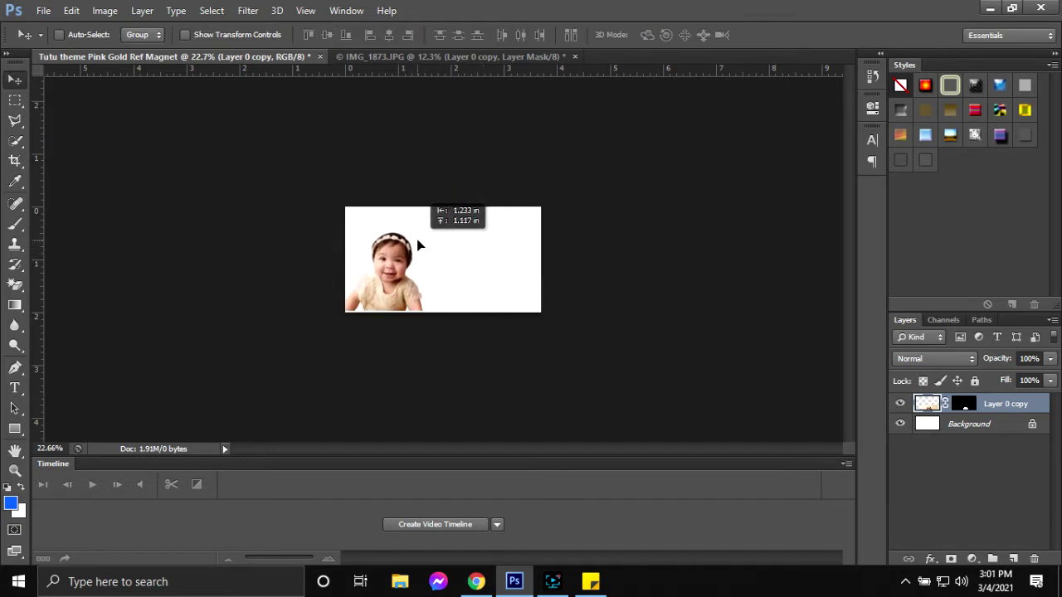
- Enlarge the baby to about 131%, shift it further left and up, and apply
scroll(413, 274, up, 2)
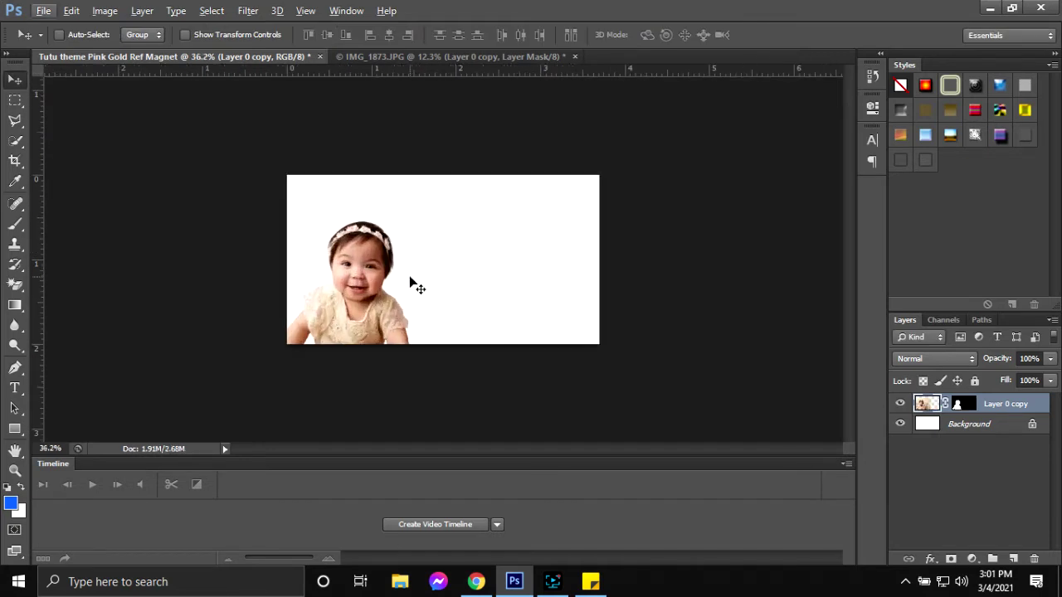
key(ctrl+t)
drag(484, 189, 554, 145)
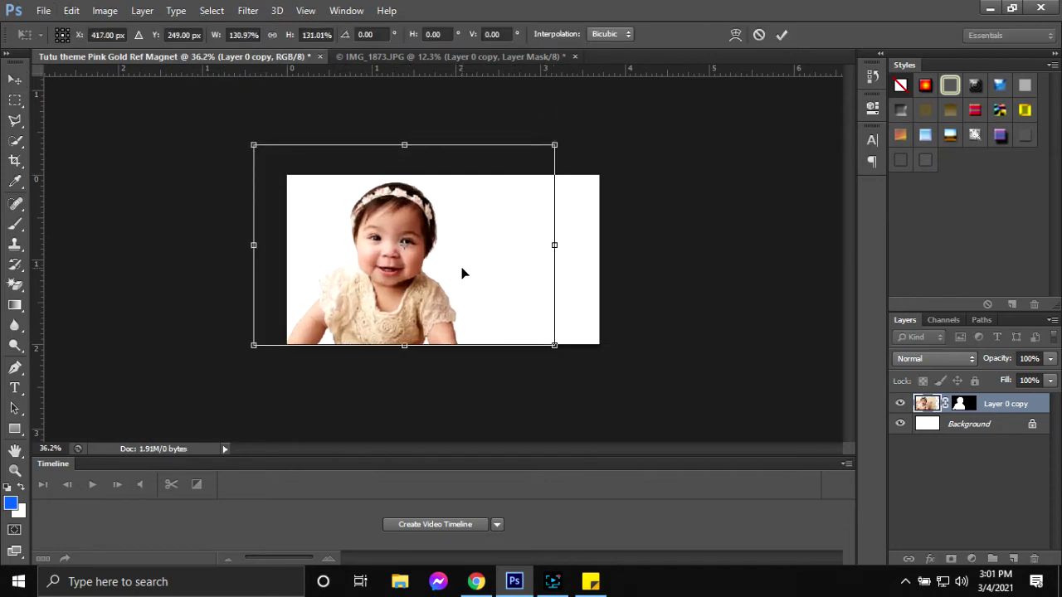
drag(449, 299, 422, 297)
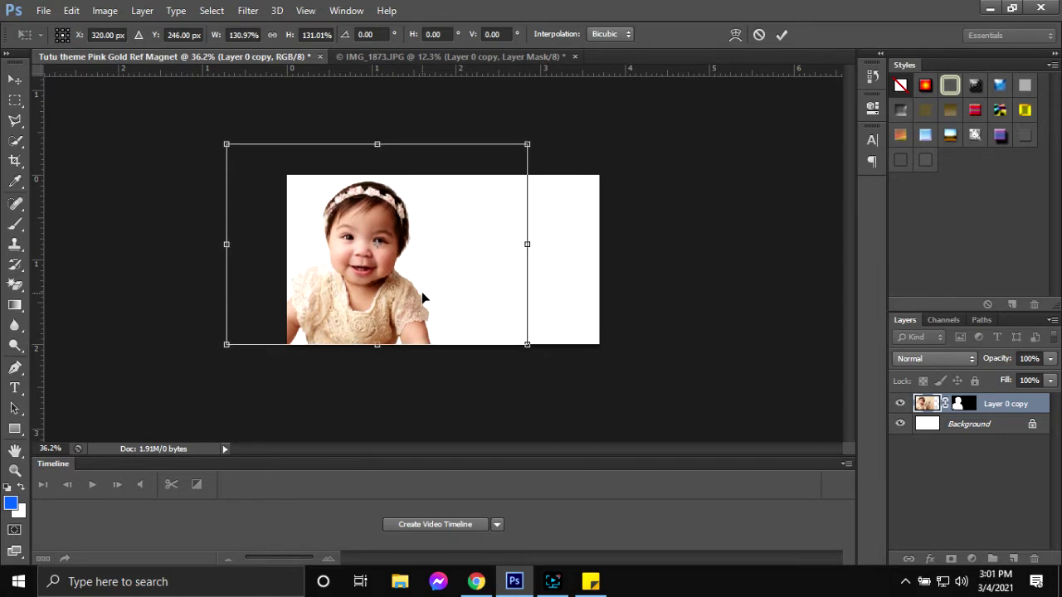
key(ctrl+tab)
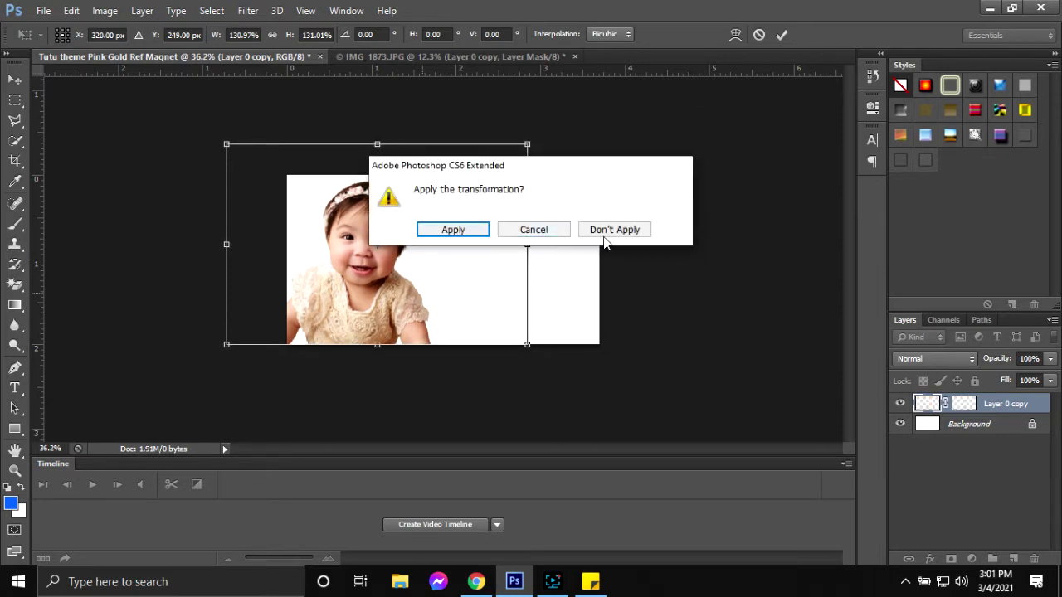
click(455, 232)
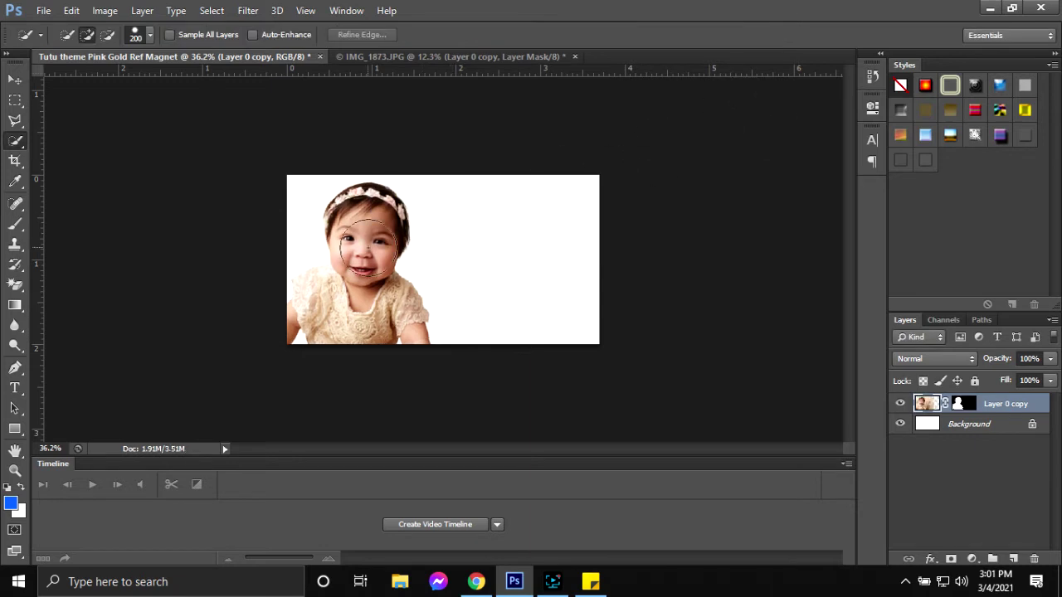
- Fit the canvas to the screen and return to the original baby photo
key(v)
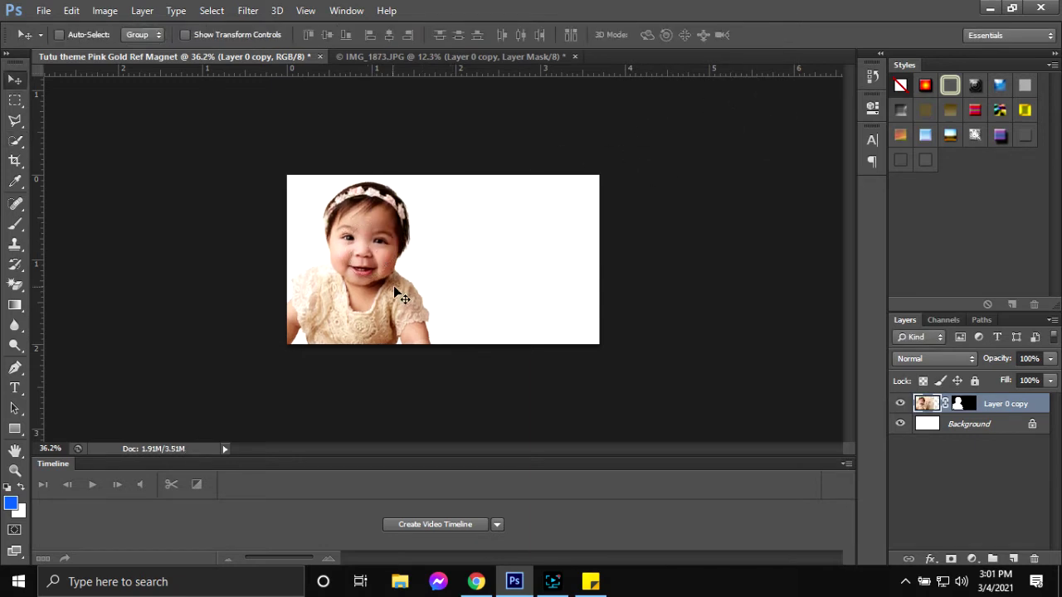
key(ctrl+plus)
key(ctrl+0)
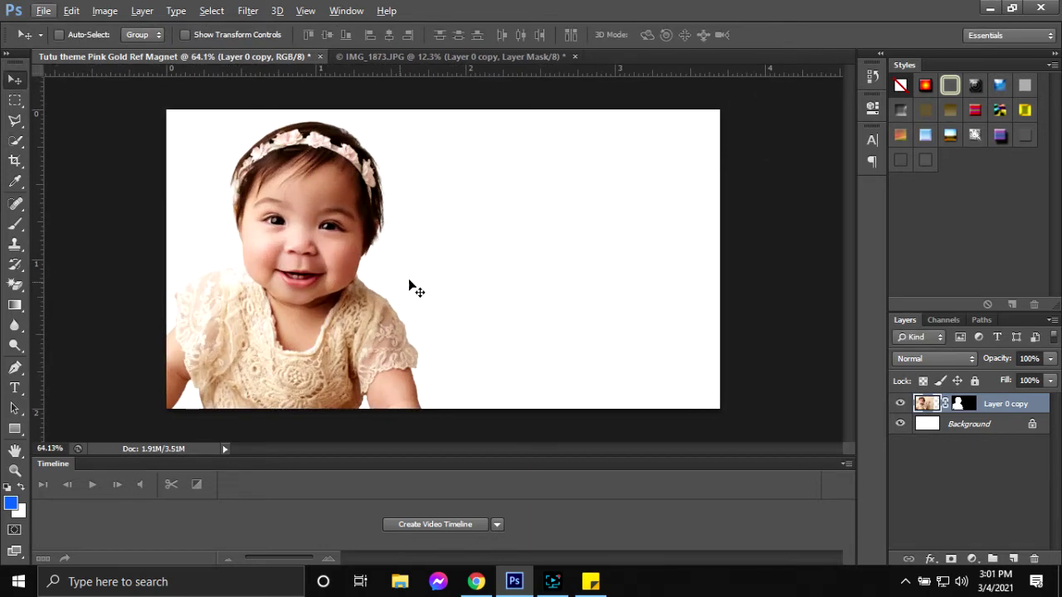
click(417, 58)
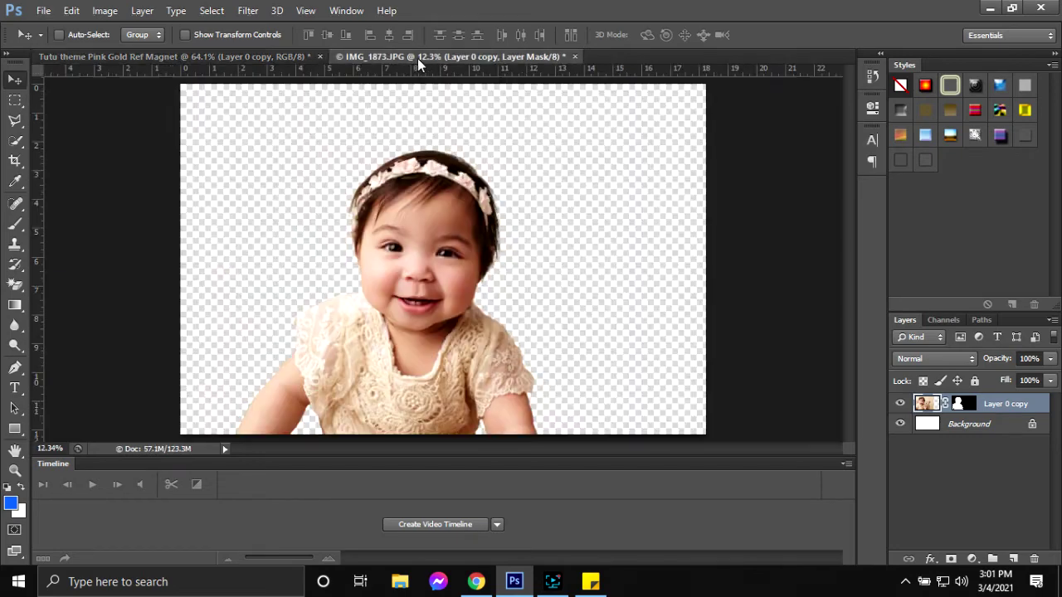
- Close IMG_1873.JPG without saving and select Floral-design-wedding-invitation-vector-PNG.png to open
click(575, 56)
click(519, 229)
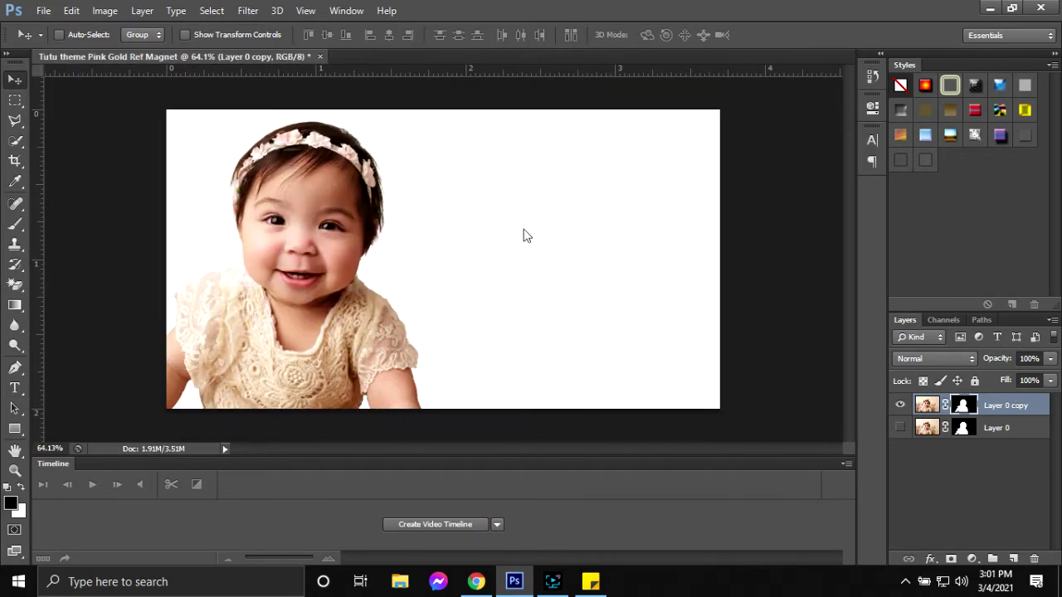
key(ctrl+o)
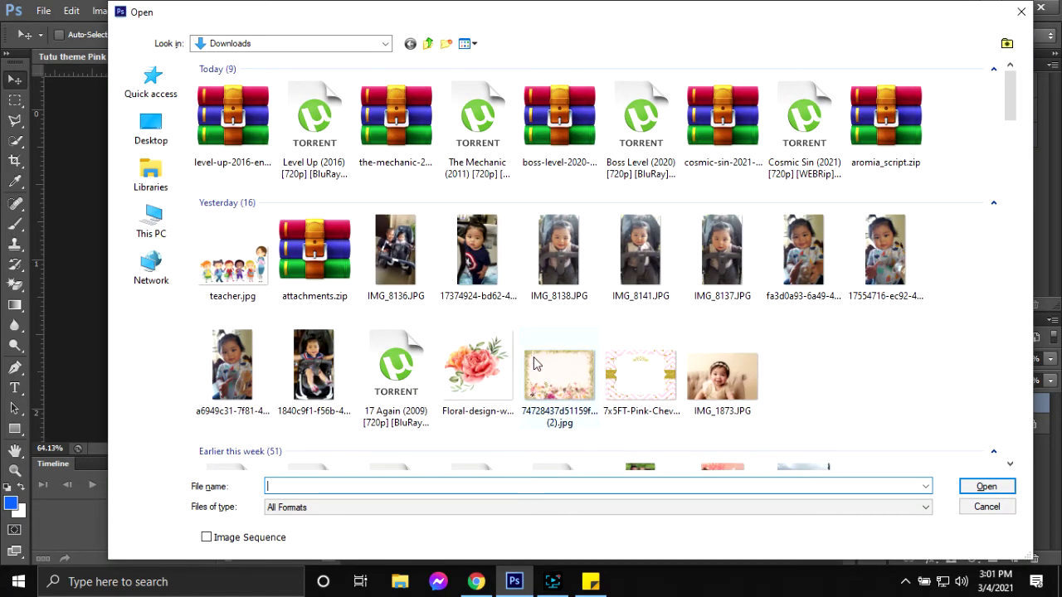
click(464, 383)
- Open the floral design image and drag it onto the Tutu theme magnet canvas
key(Return)
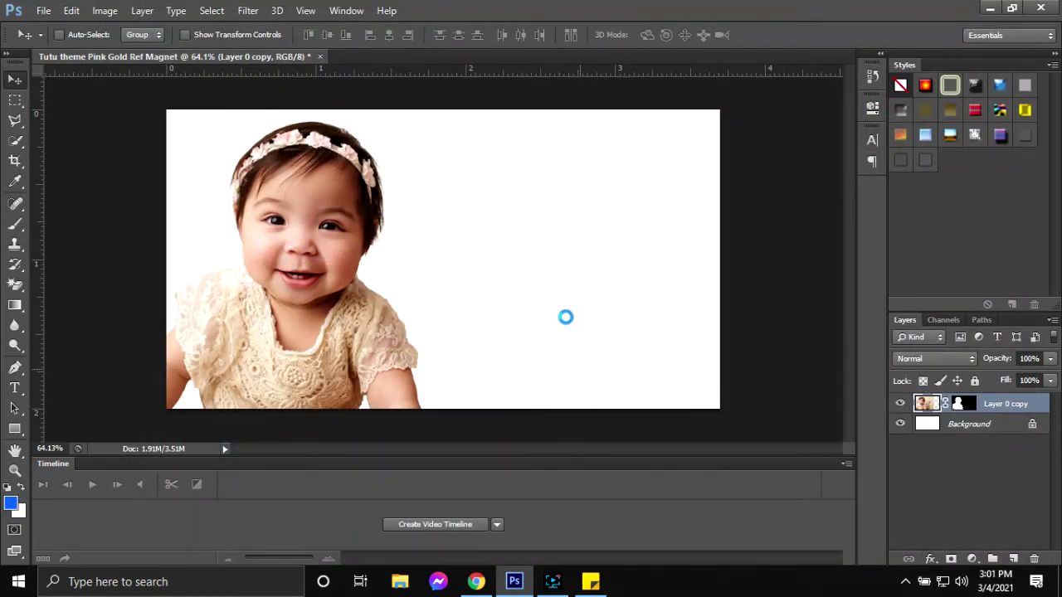
mouse_move(472, 251)
mouse_down()
mouse_move(166, 62)
mouse_move(582, 252)
mouse_up()
key(ctrl+minus)
key(ctrl+minus)
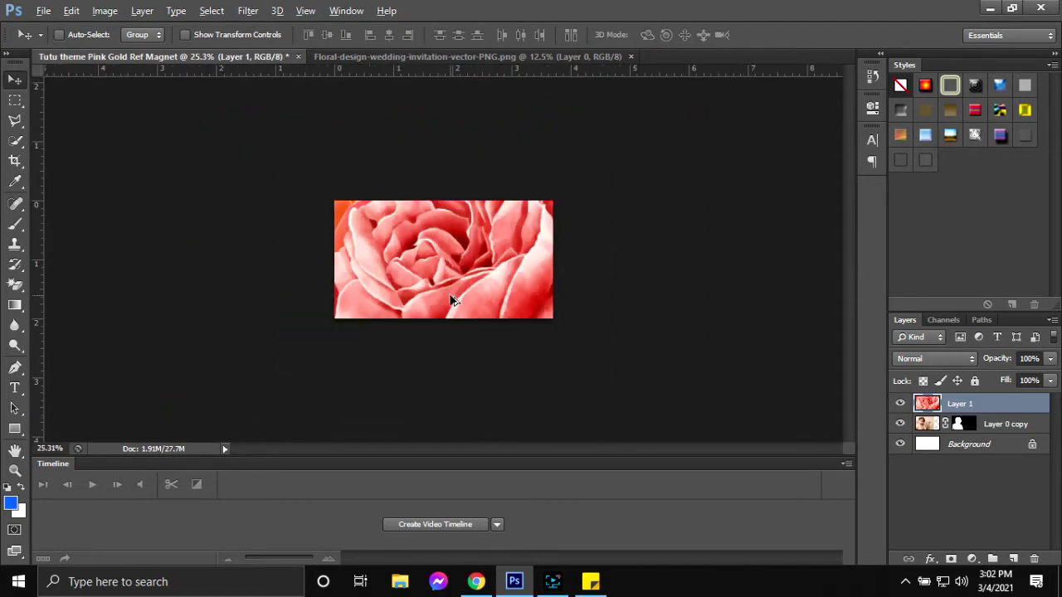
key(ctrl+minus)
- Scale the roses to about 14% and tuck them into the canvas's bottom-right corner
key(ctrl+t)
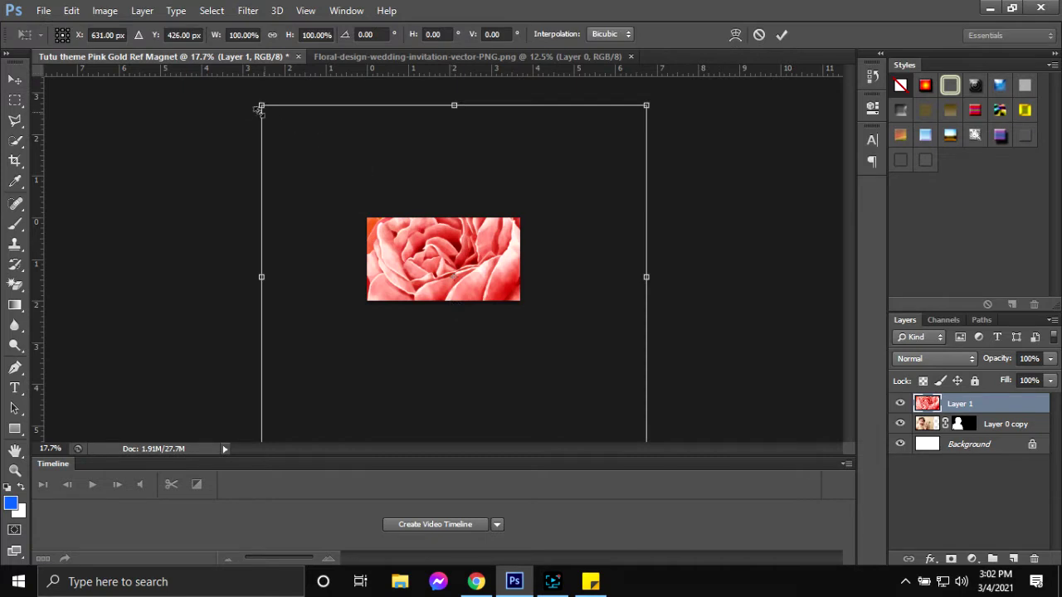
drag(278, 131, 427, 252)
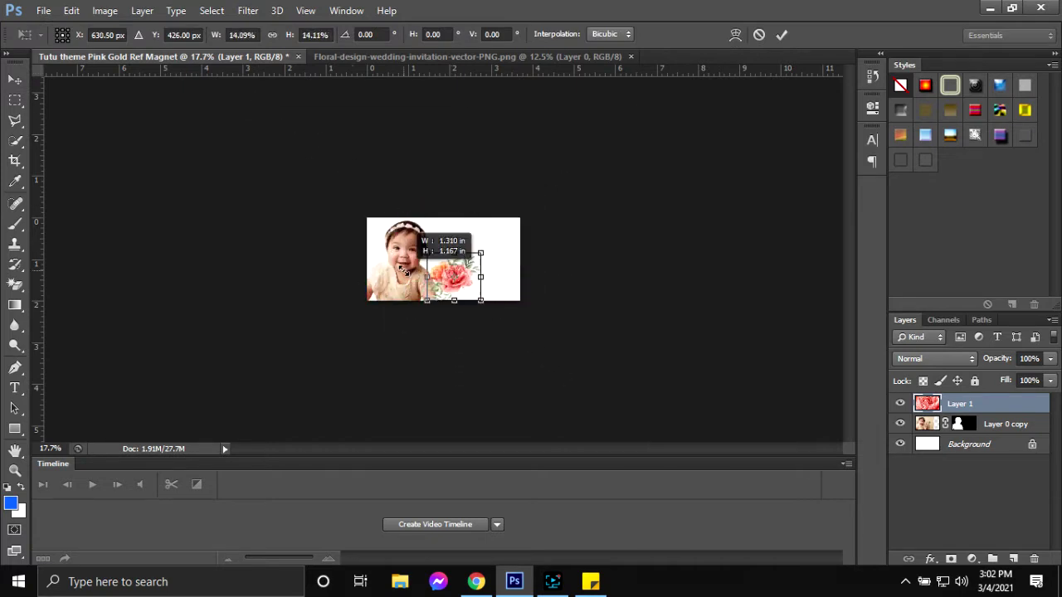
drag(509, 292, 505, 299)
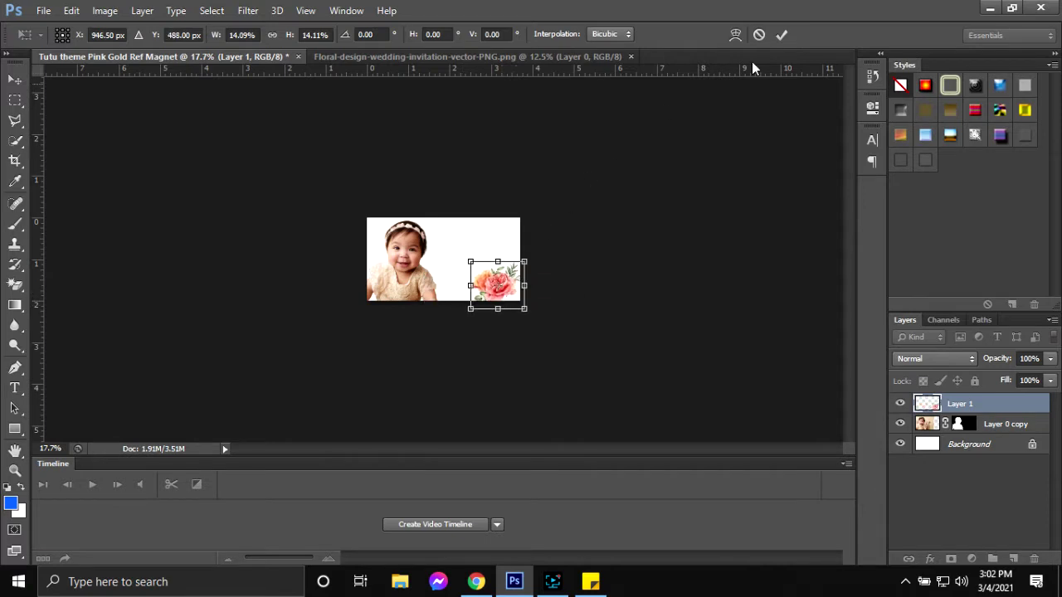
click(781, 36)
key(ctrl+0)
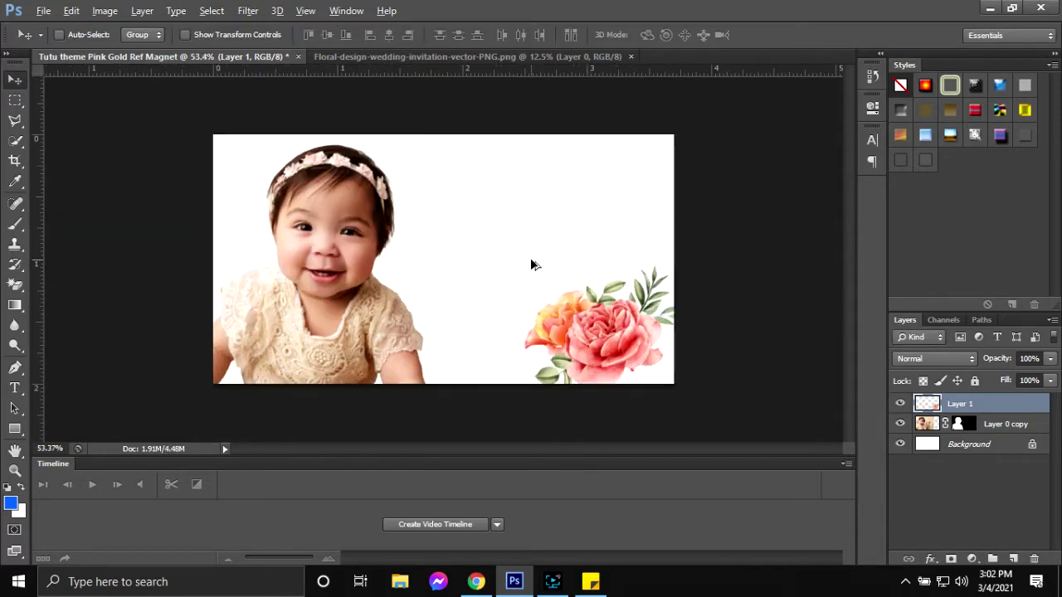
drag(628, 355, 649, 365)
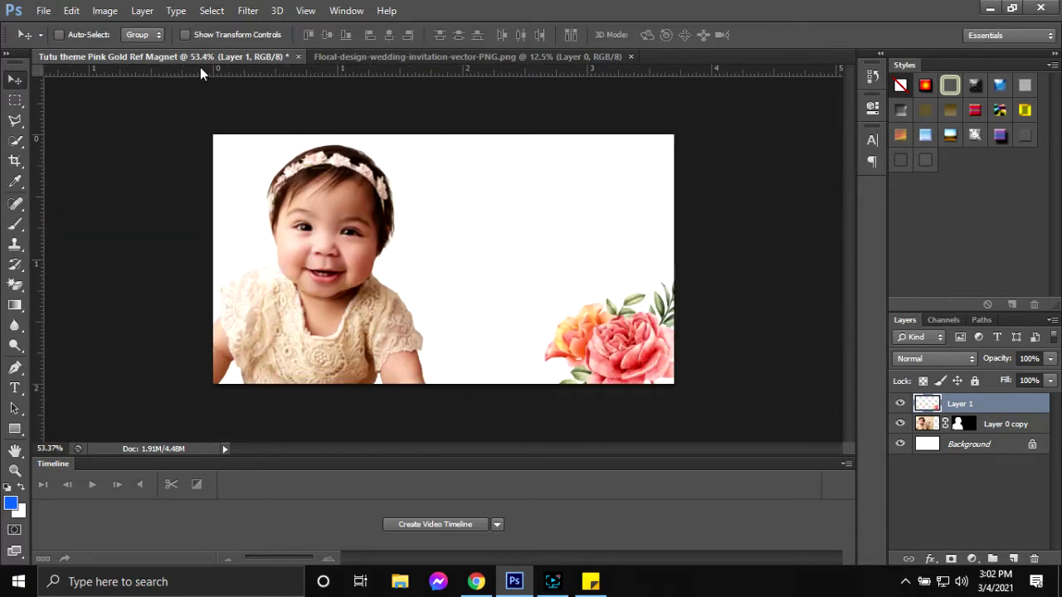
- Close the floral source document
click(320, 57)
click(631, 57)
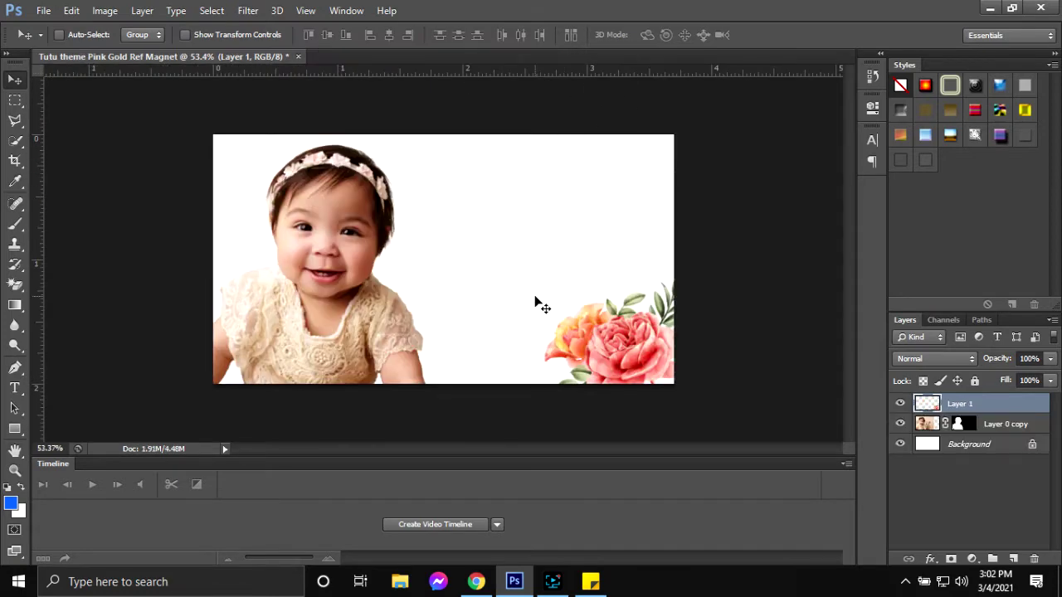
key(ctrl+o)
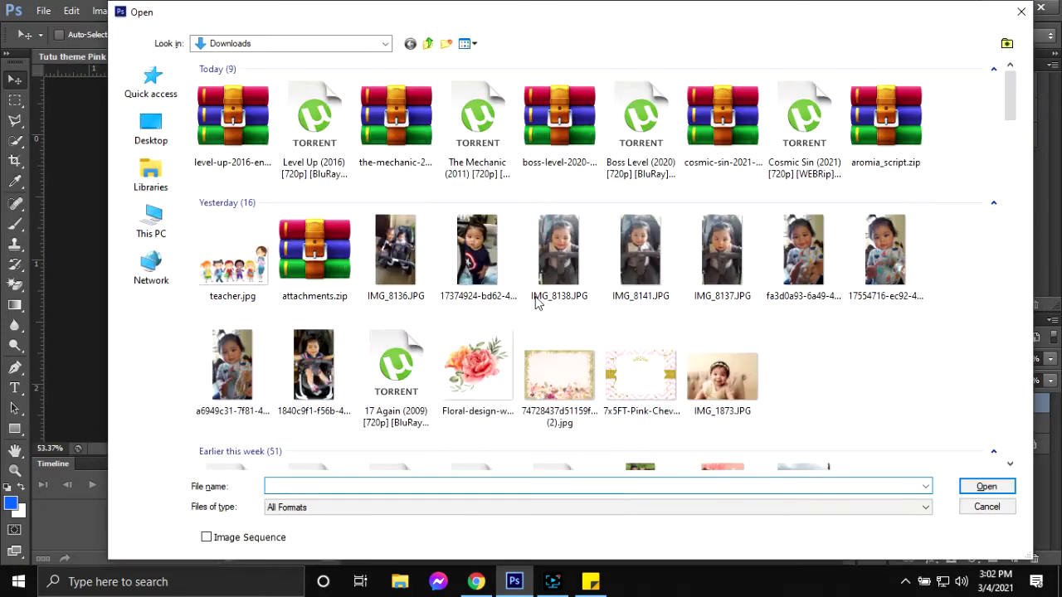
- Open wp2558193.jpg from Local Disk (E:) > Tarpaulin Design > a materials > Unicorn
click(154, 223)
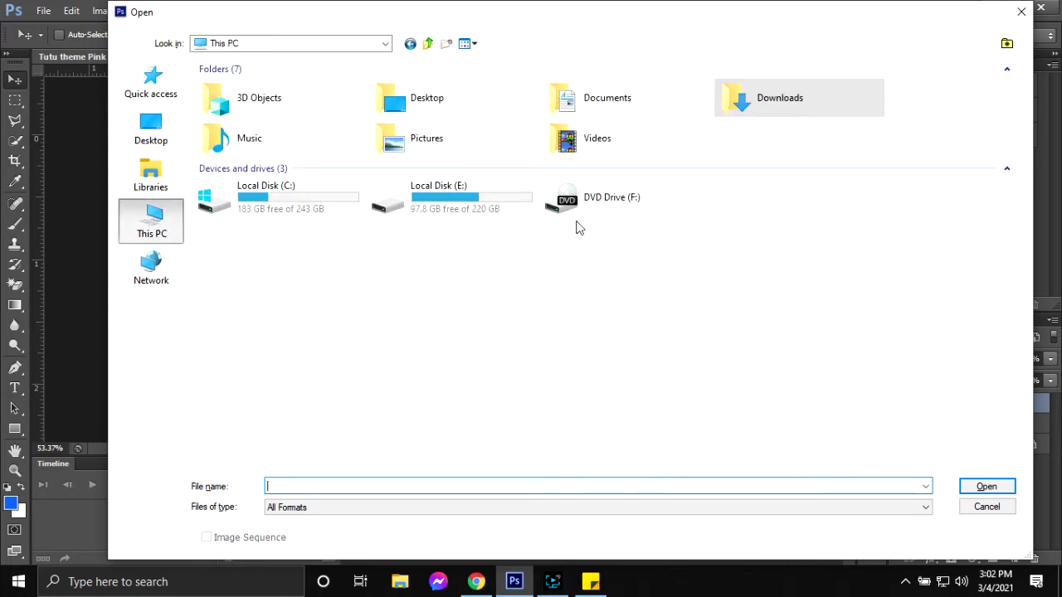
double_click(451, 208)
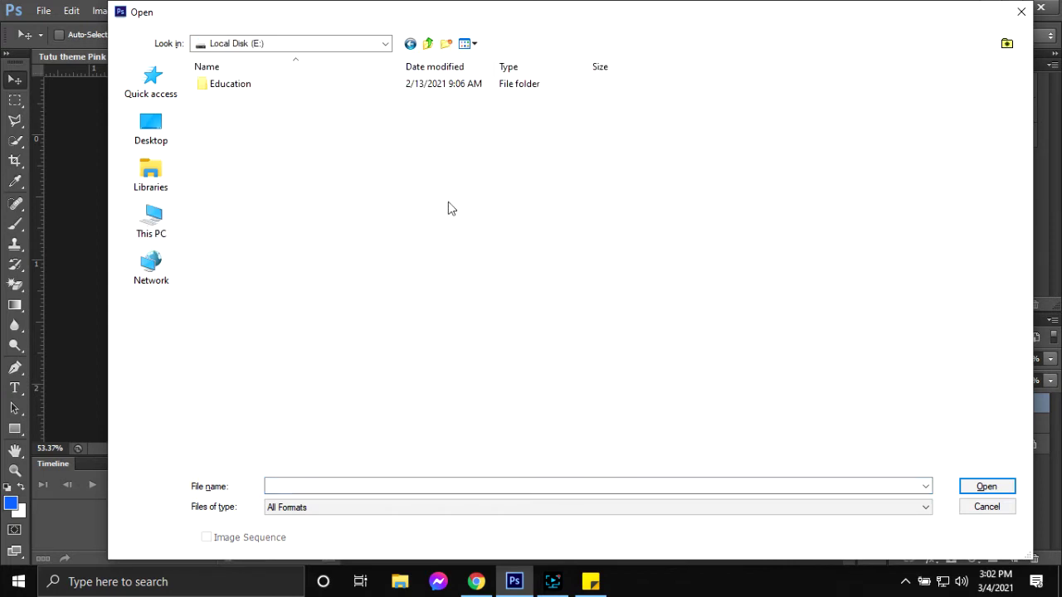
double_click(261, 188)
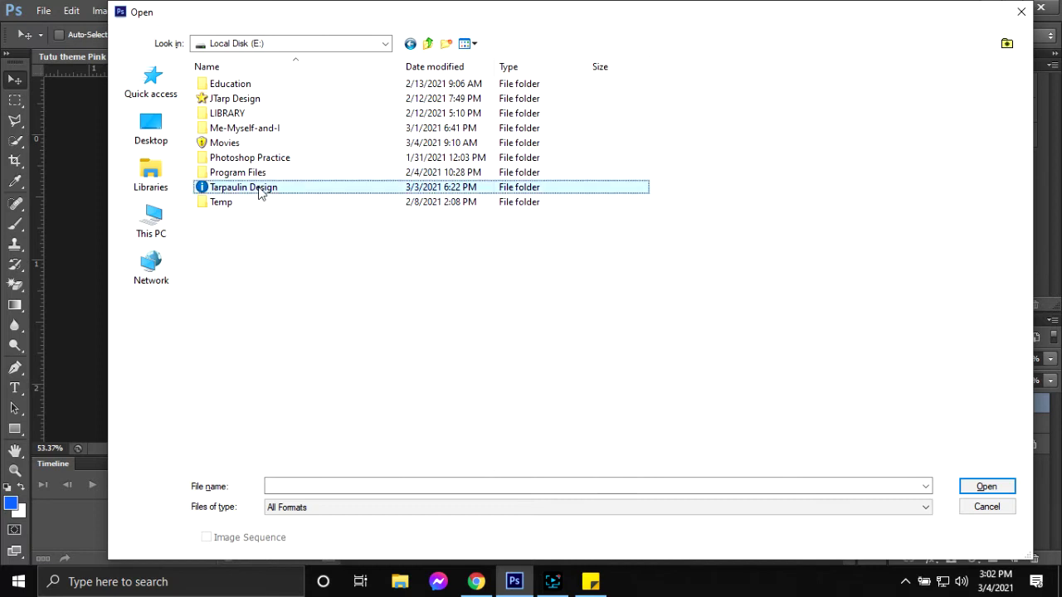
click(317, 175)
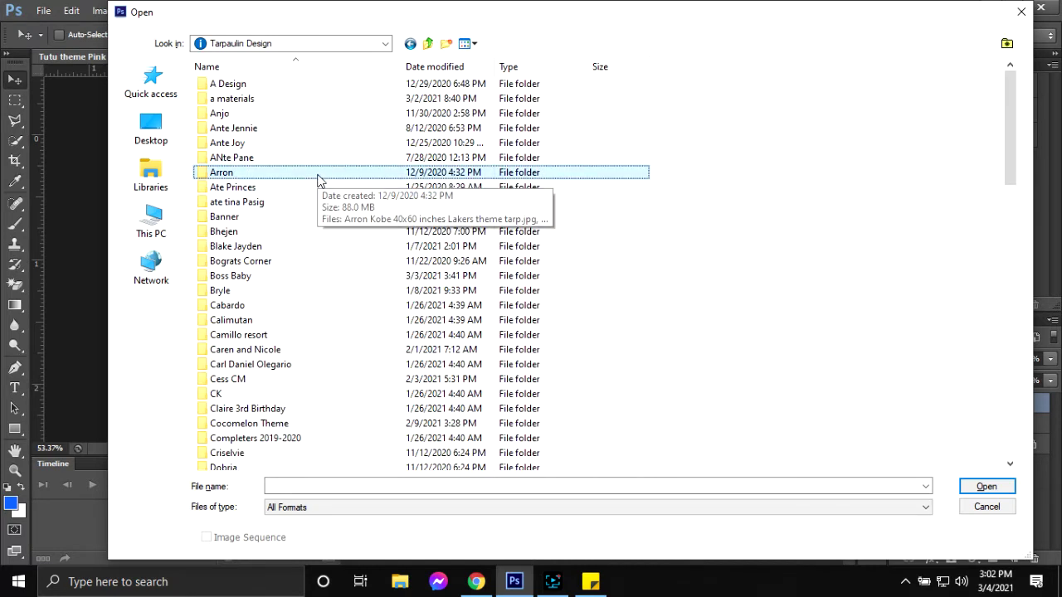
double_click(316, 99)
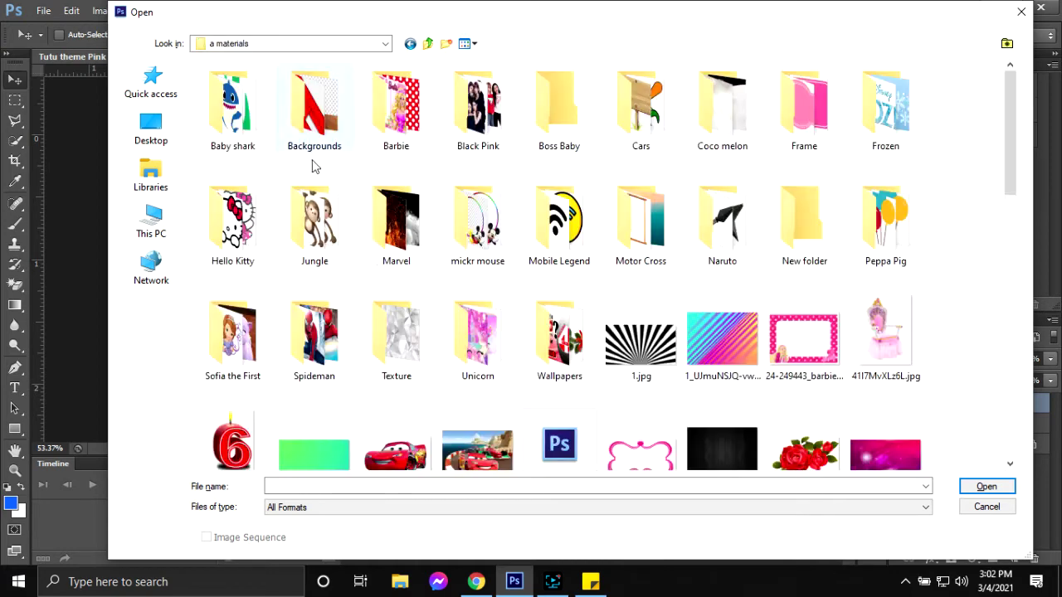
double_click(462, 355)
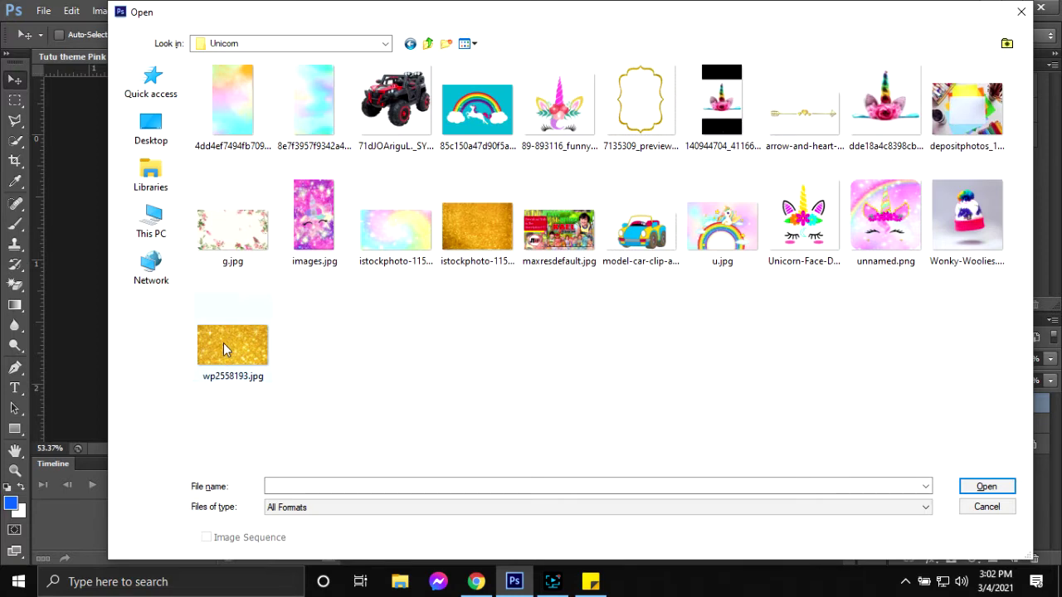
click(221, 360)
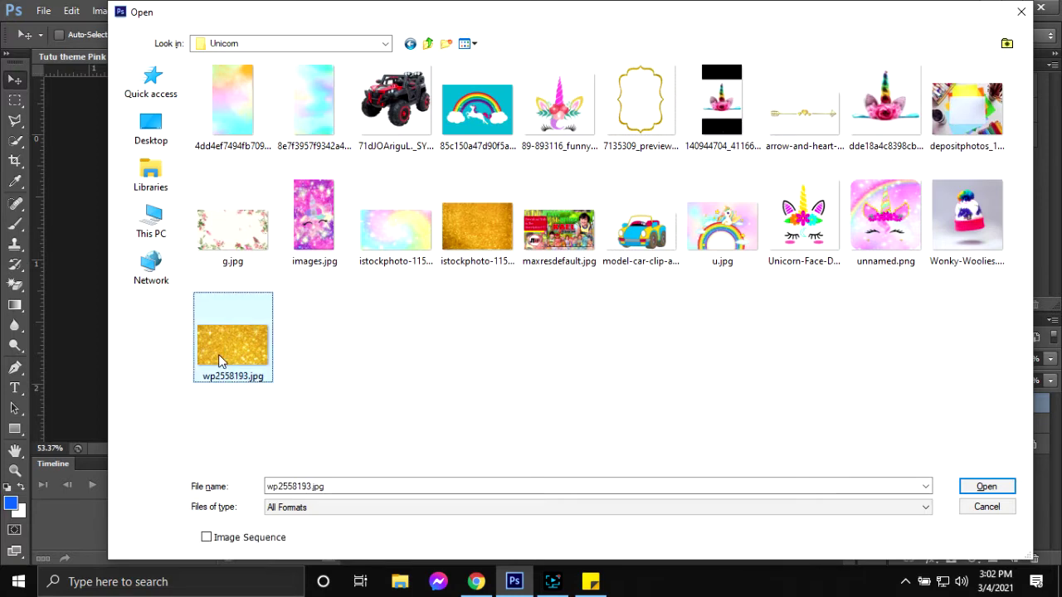
double_click(221, 360)
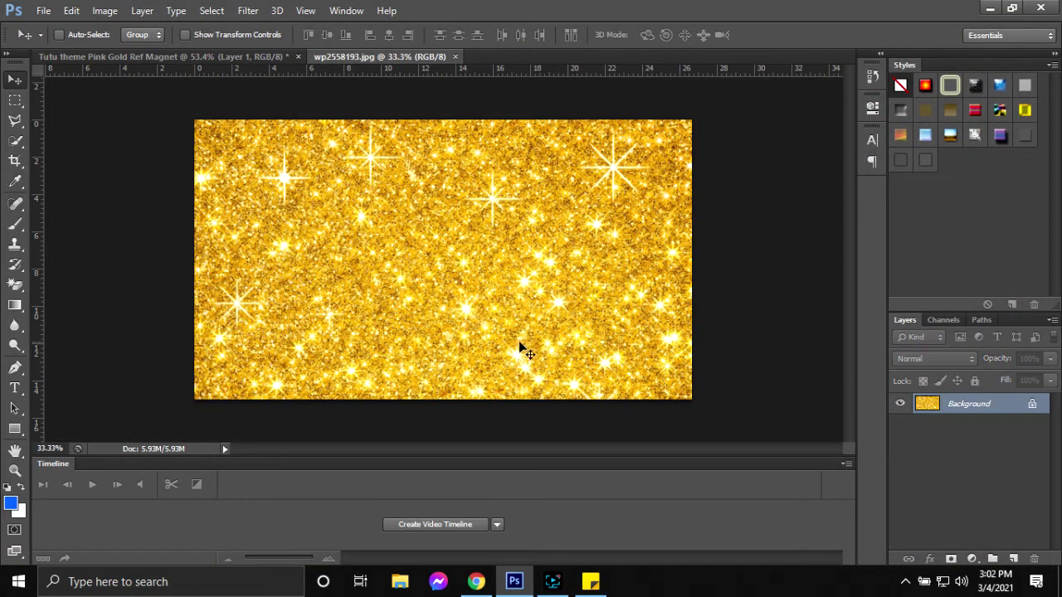
- Convert the glitter Background into Layer 0 and drag it onto the magnet canvas
double_click(1017, 407)
key(Return)
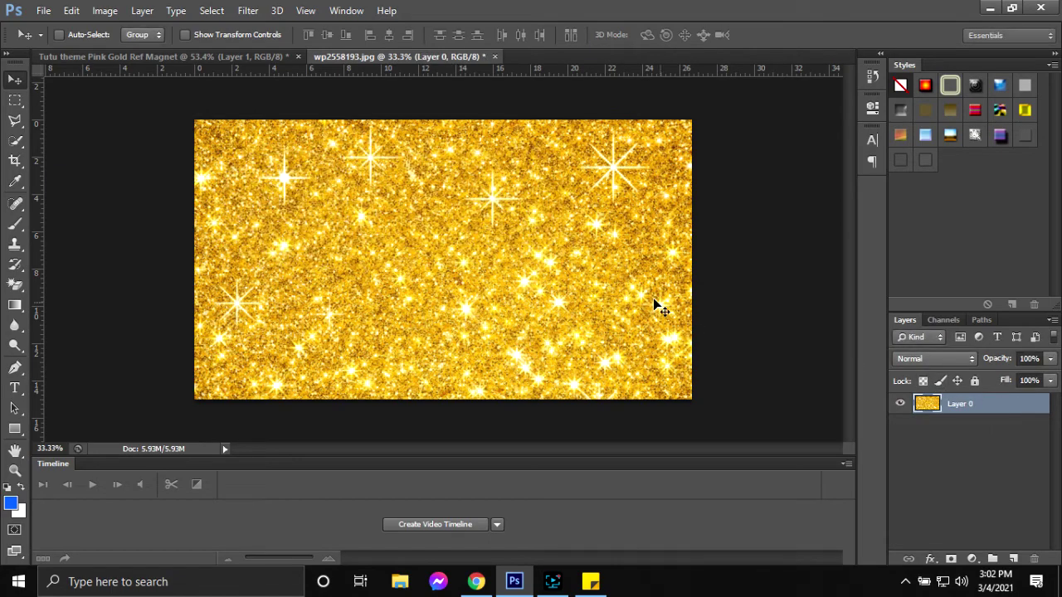
mouse_move(384, 225)
mouse_down()
mouse_move(188, 76)
mouse_move(501, 263)
mouse_up()
scroll(356, 242, down, 2)
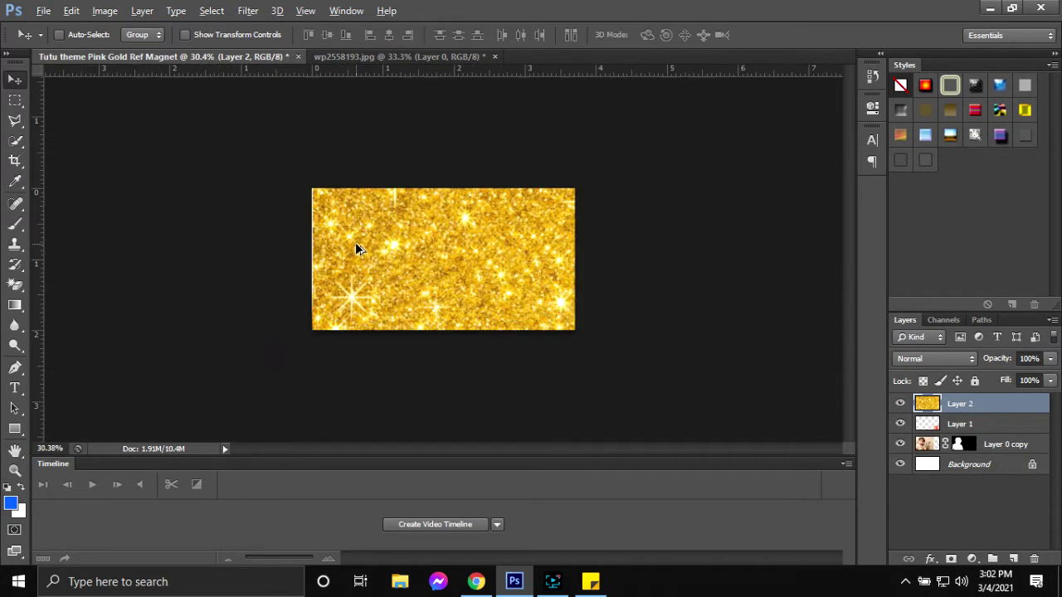
scroll(355, 242, down, 2)
- Scale and shift the gold glitter so it covers the whole magnet canvas
key(ctrl+t)
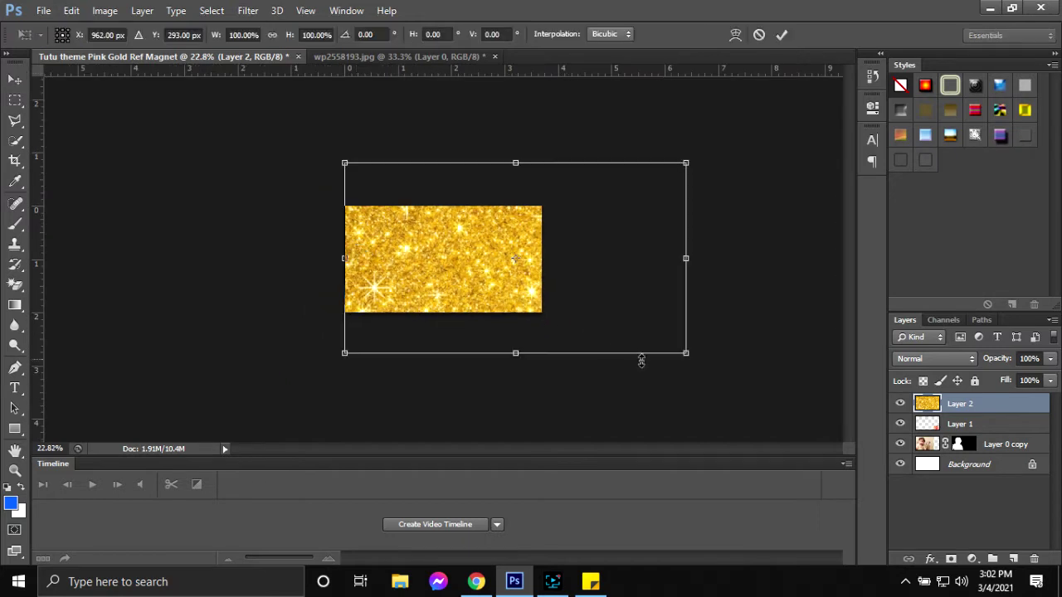
drag(687, 353, 547, 295)
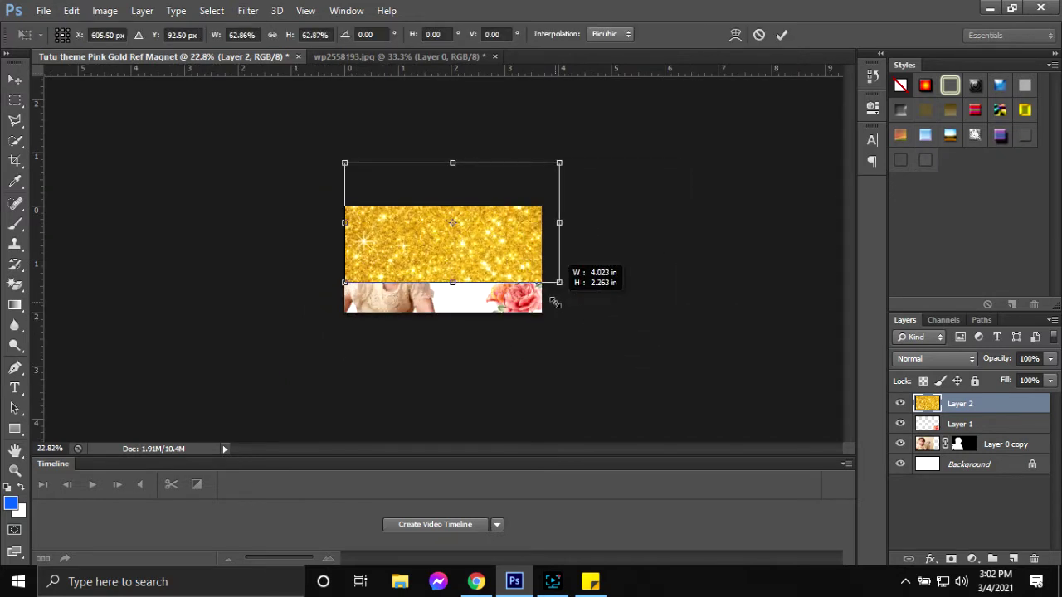
drag(509, 239, 509, 274)
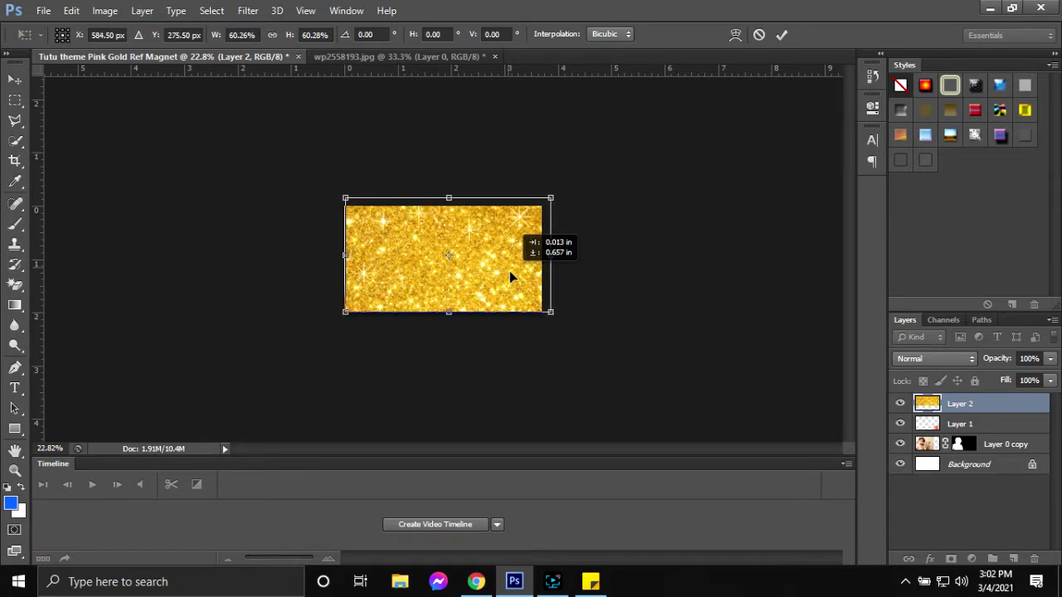
click(781, 35)
alt+scroll(484, 247, up, 2)
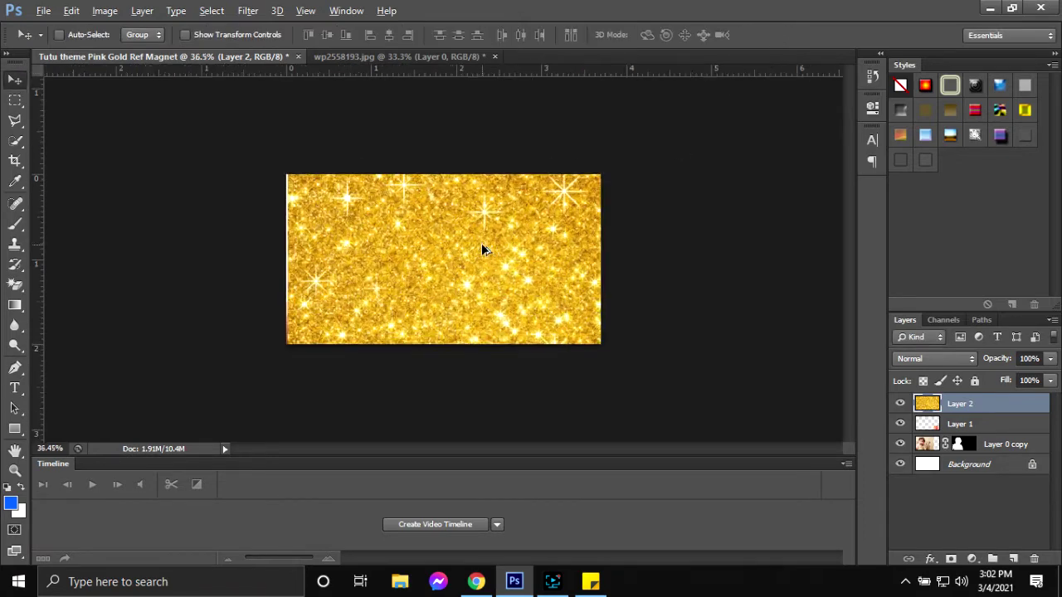
alt+scroll(484, 249, up, 2)
- Open the black scalloped frame image from the a materials > Frame folder
key(ctrl+o)
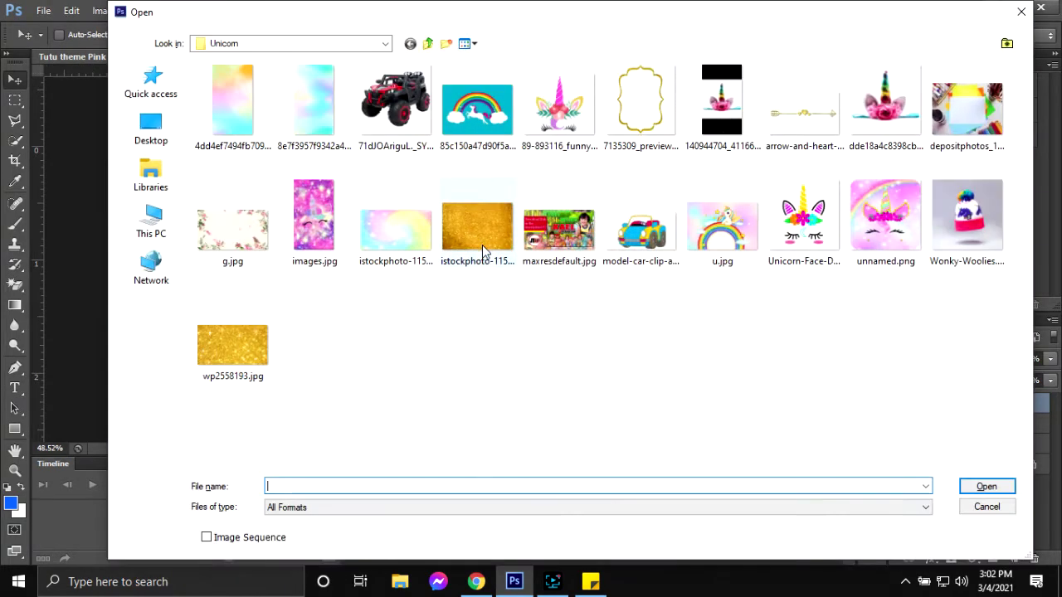
click(427, 44)
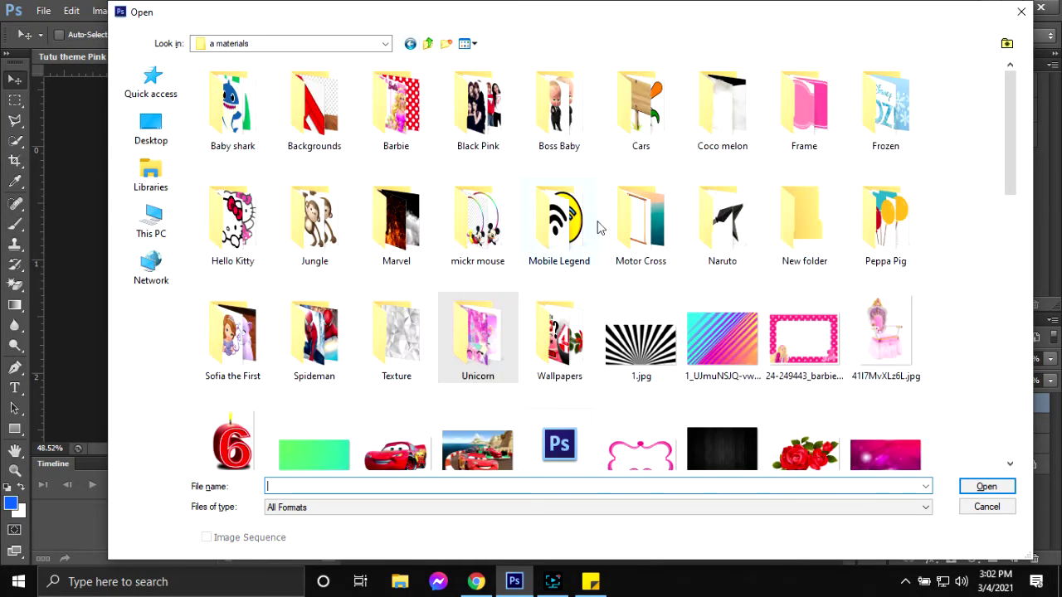
double_click(784, 128)
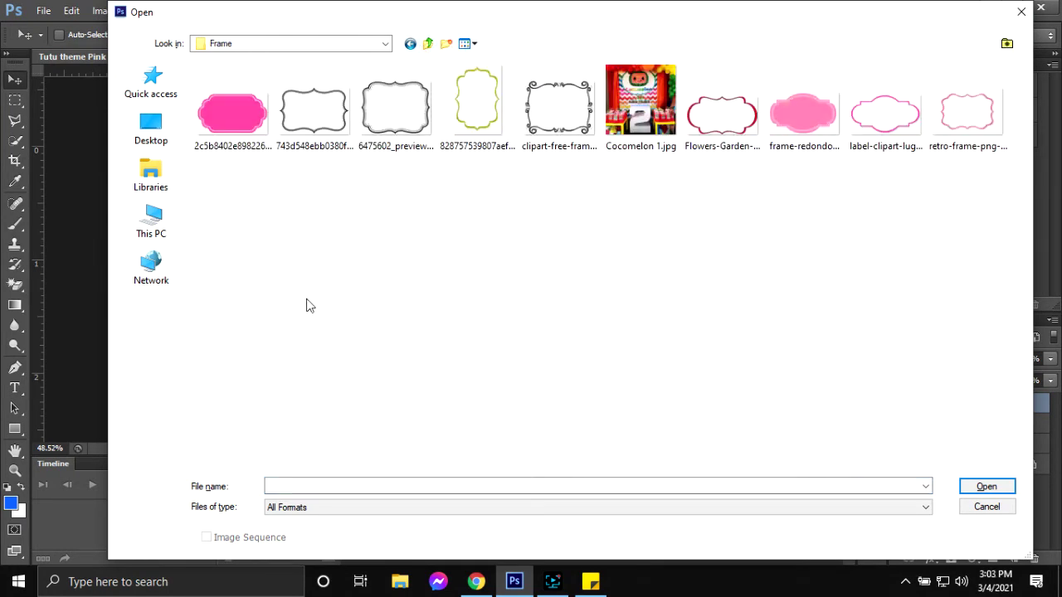
click(309, 108)
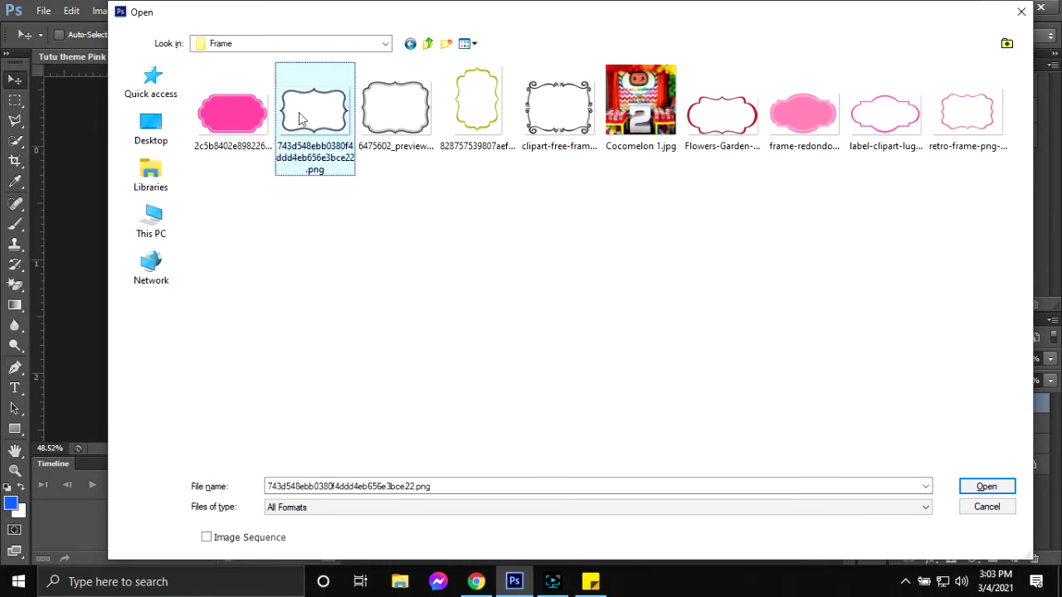
key(Return)
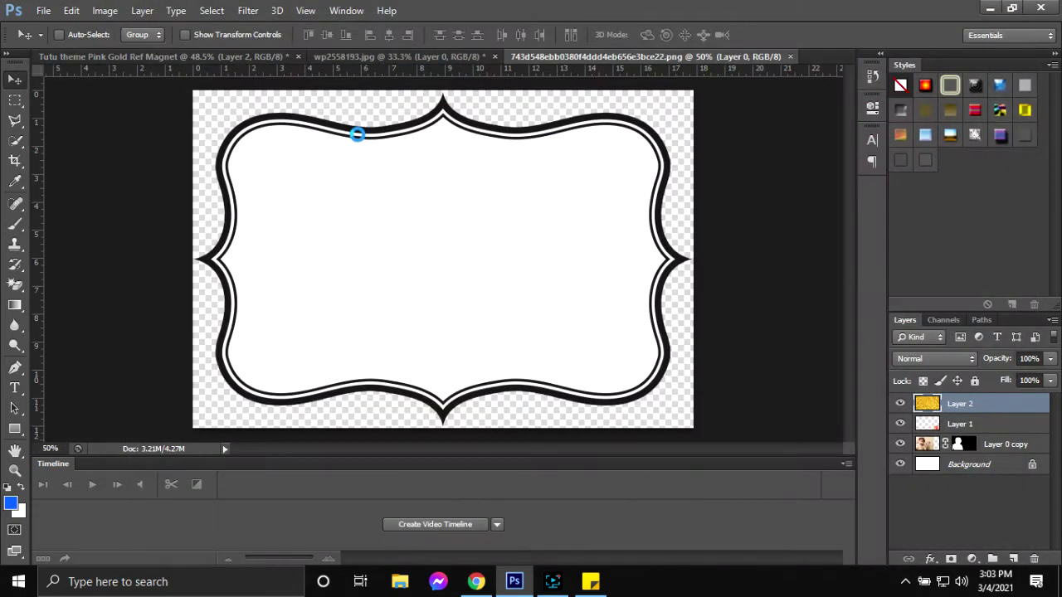
- Erase the frame's white interior to transparency and zoom in to inspect its edges
key(e)
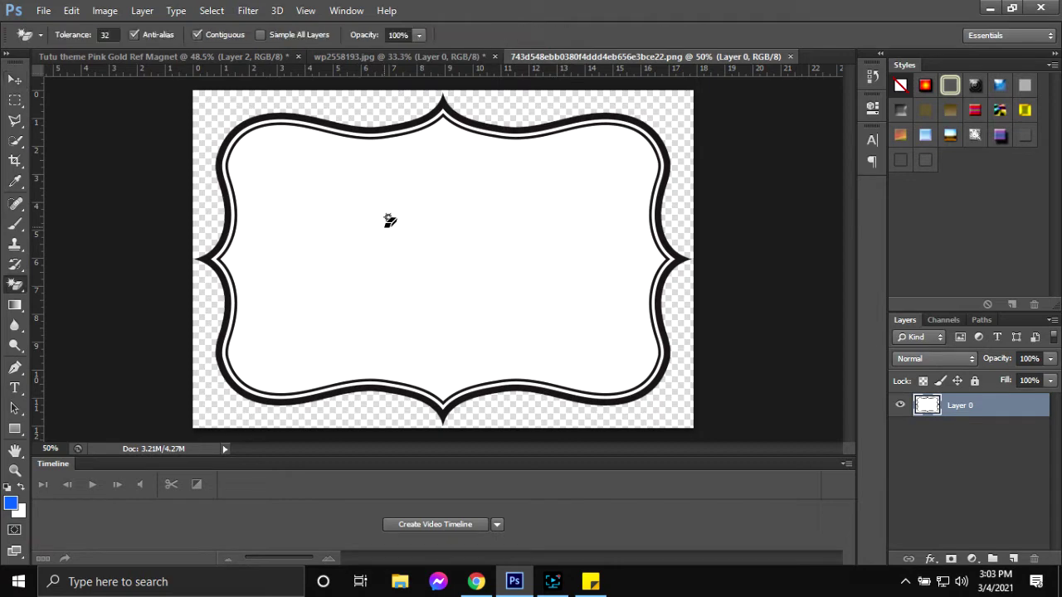
click(443, 262)
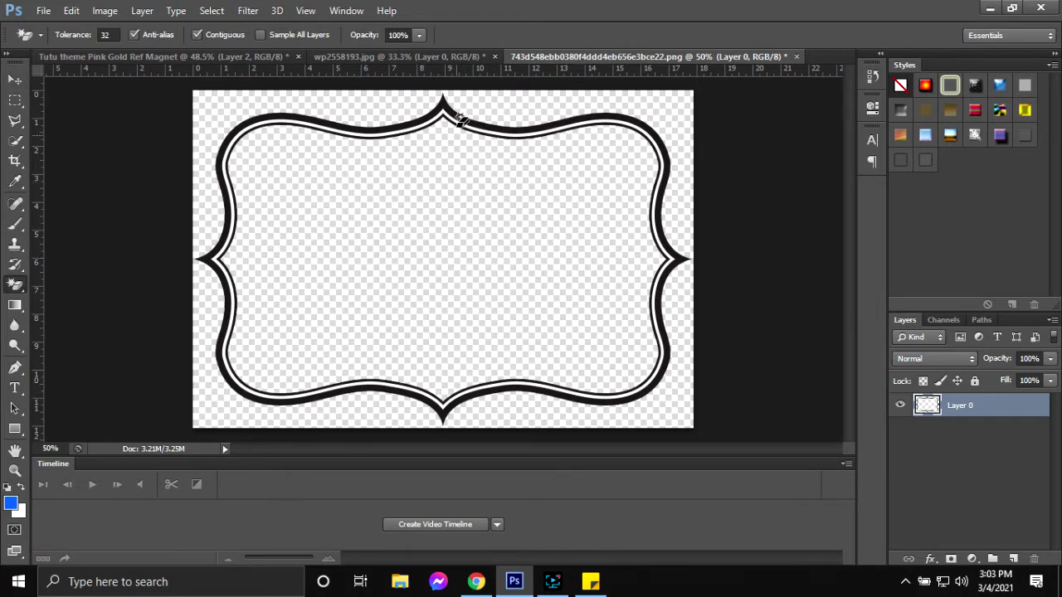
scroll(417, 141, up, 2)
scroll(423, 91, up, 4)
scroll(430, 83, up, 4)
scroll(426, 133, up, 5)
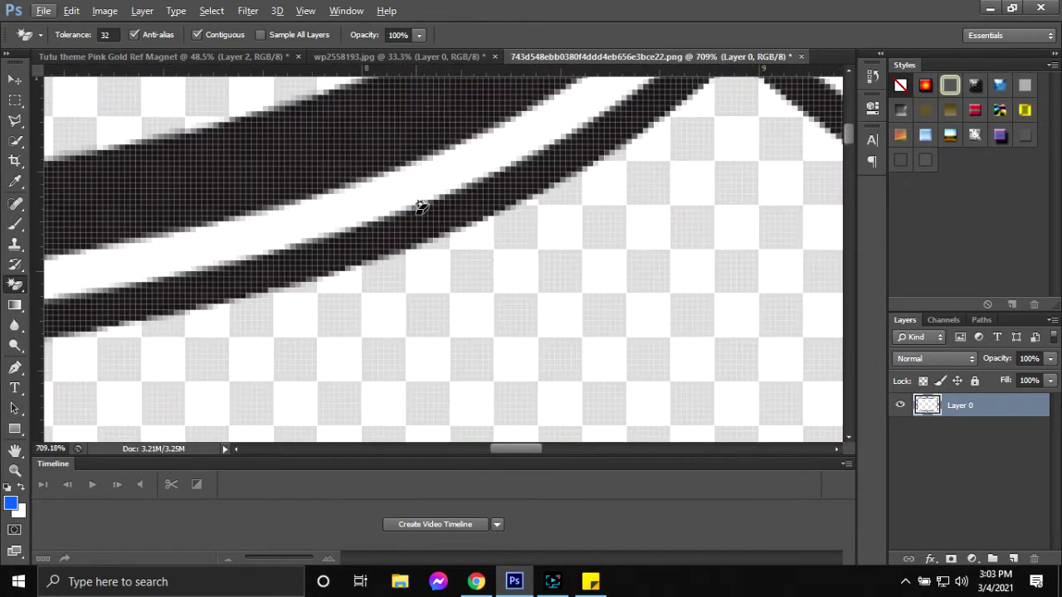
scroll(544, 205, down, 3)
scroll(570, 208, down, 3)
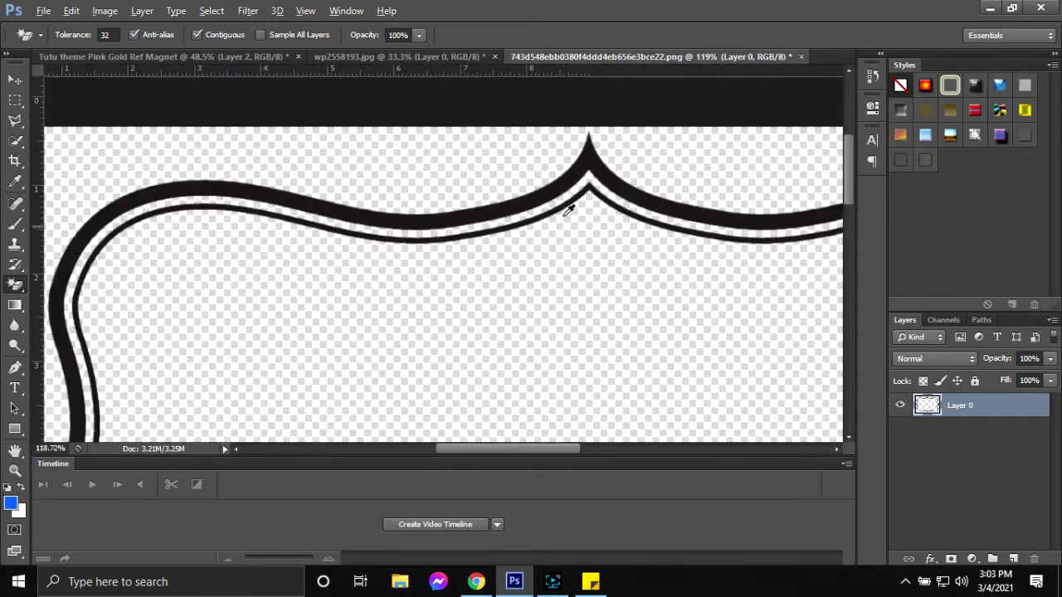
scroll(569, 213, down, 3)
scroll(569, 213, down, 2)
scroll(406, 199, up, 1)
- Copy the frame onto the magnet canvas, scale it to 61.44% and centre it over the glitter
key(v)
key(alt+v)
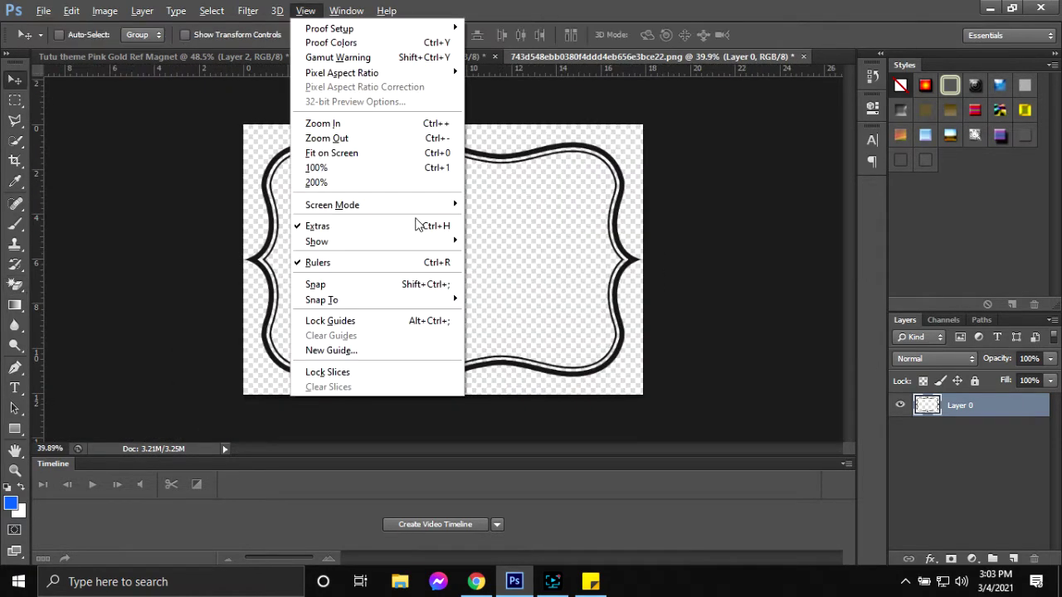
key(Escape)
mouse_move(395, 200)
mouse_down()
mouse_move(498, 247)
mouse_move(483, 284)
mouse_move(399, 236)
mouse_up()
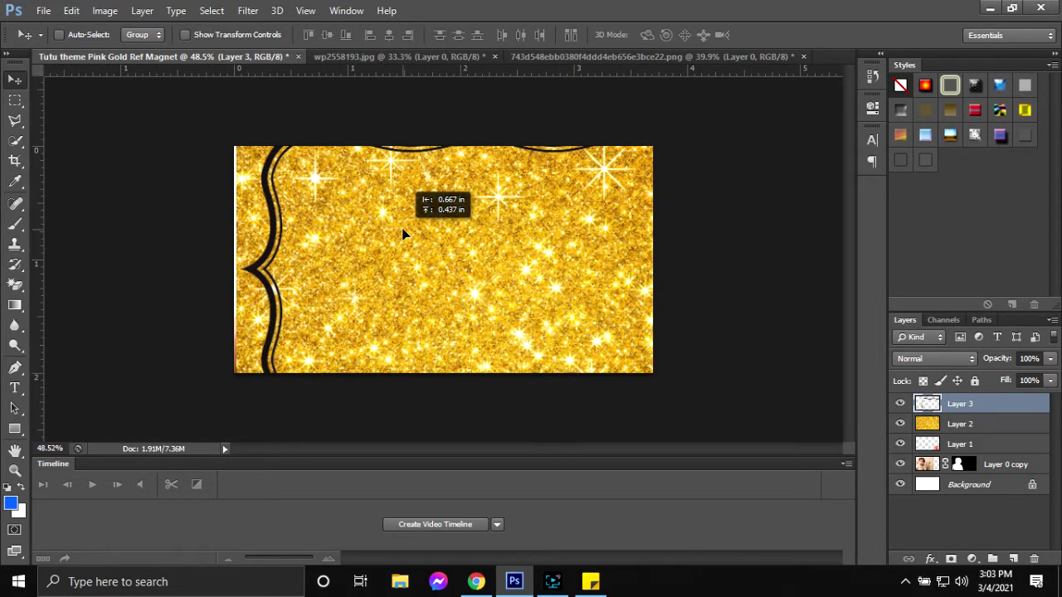
key(ctrl+t)
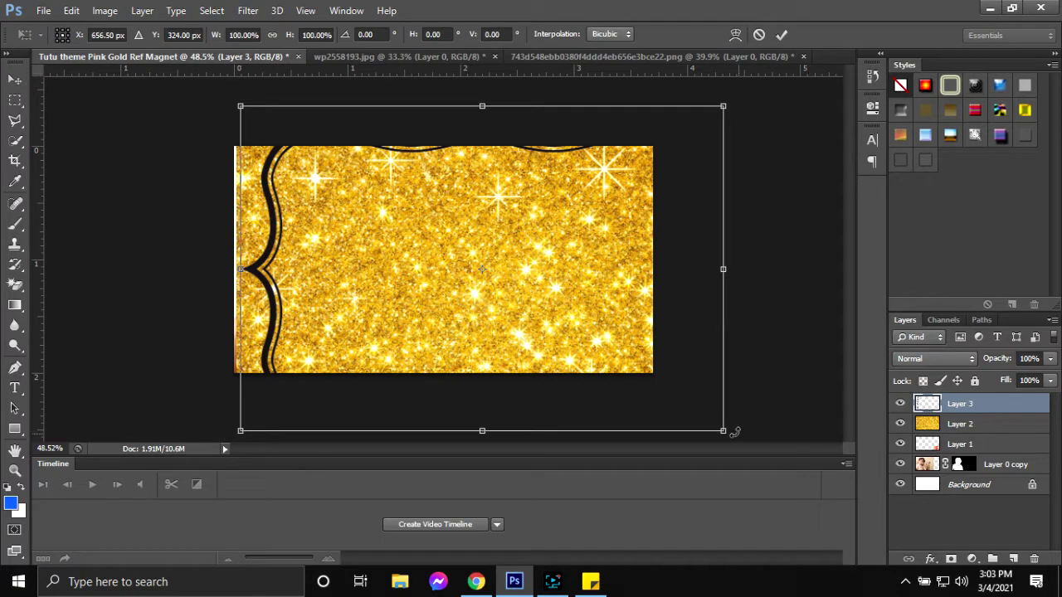
drag(724, 430, 538, 306)
drag(458, 264, 564, 317)
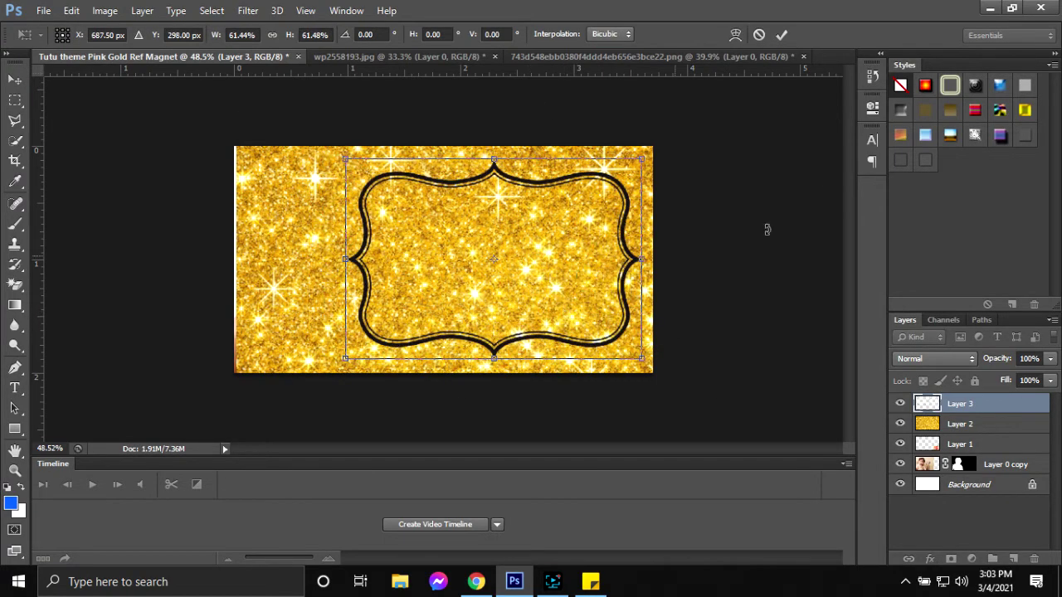
click(782, 34)
- Raise the baby photo to the top and clip the gold glitter Layer 2 to frame Layer 3
click(999, 425)
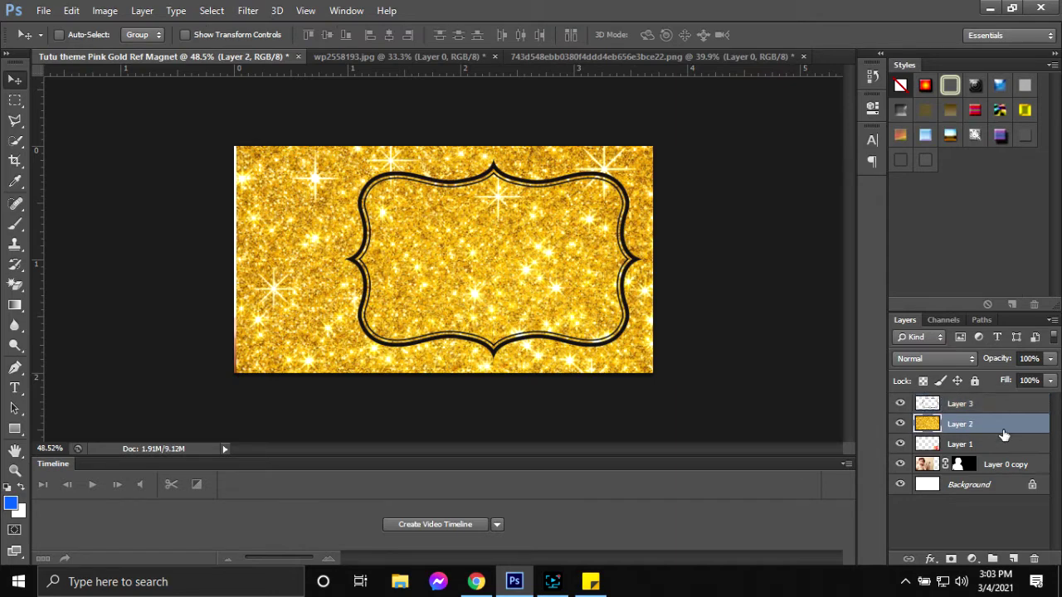
drag(1027, 469, 1022, 403)
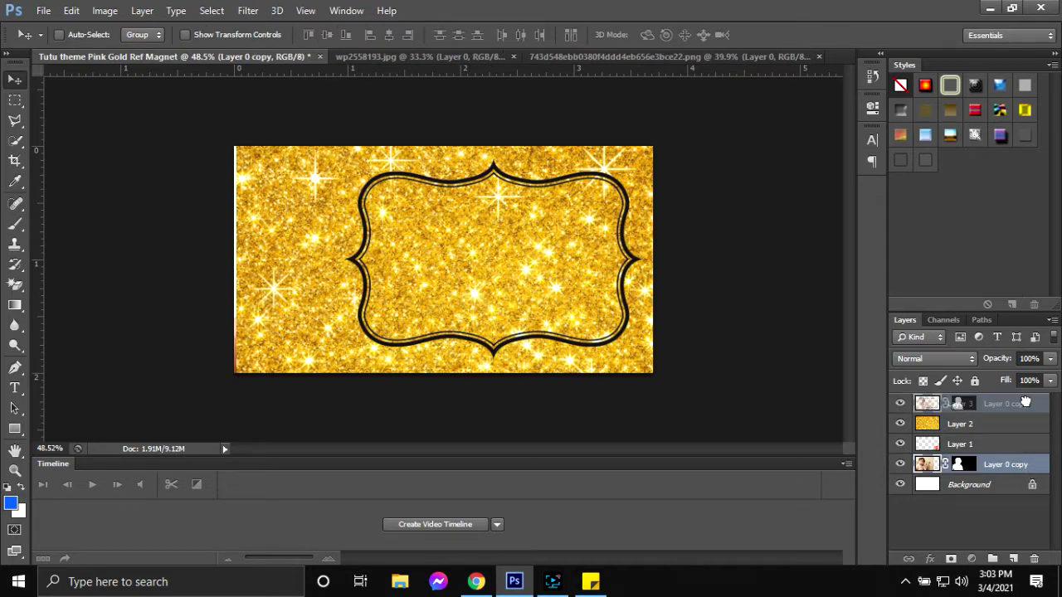
drag(1005, 443, 1006, 425)
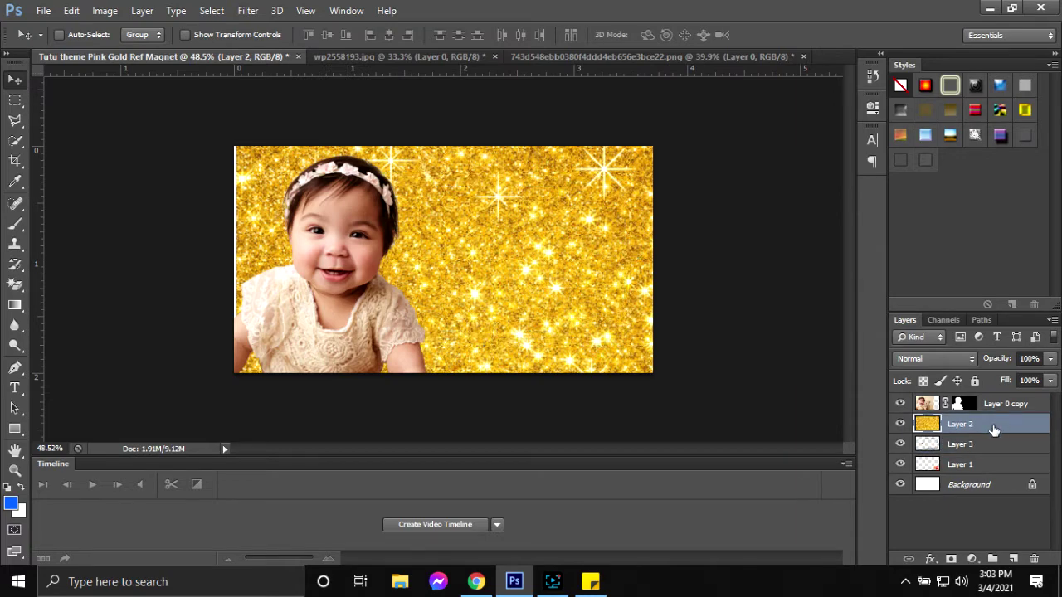
right_click(1010, 430)
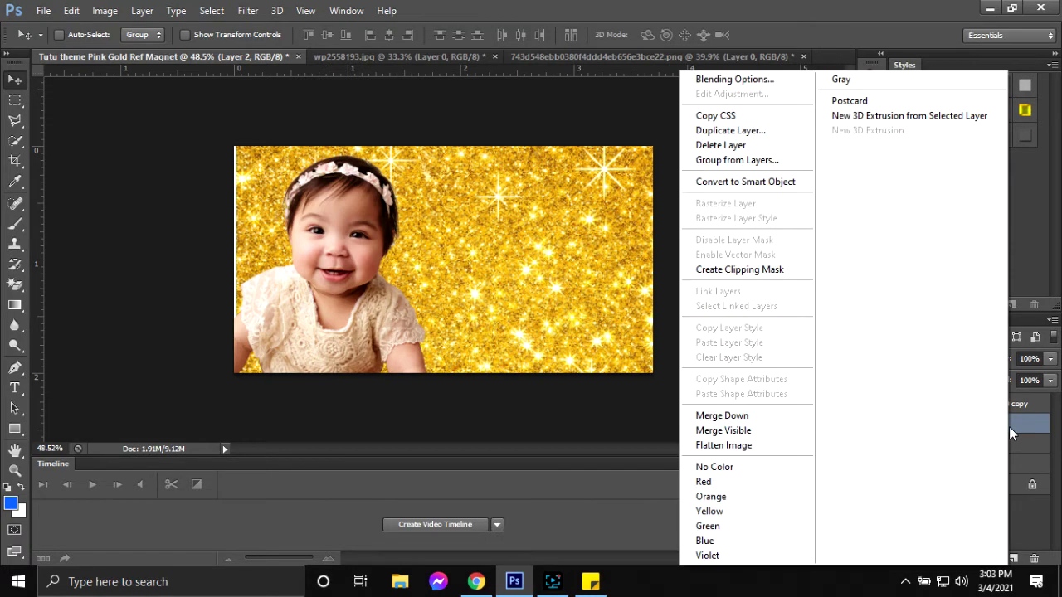
click(751, 274)
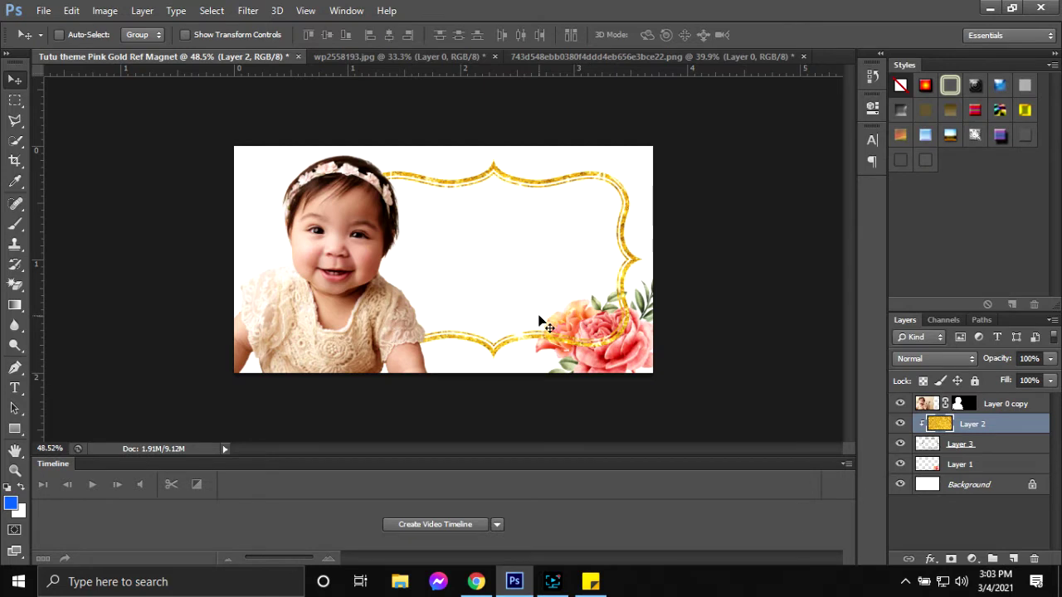
- Nudge the gold frame layer slightly to the right
click(999, 447)
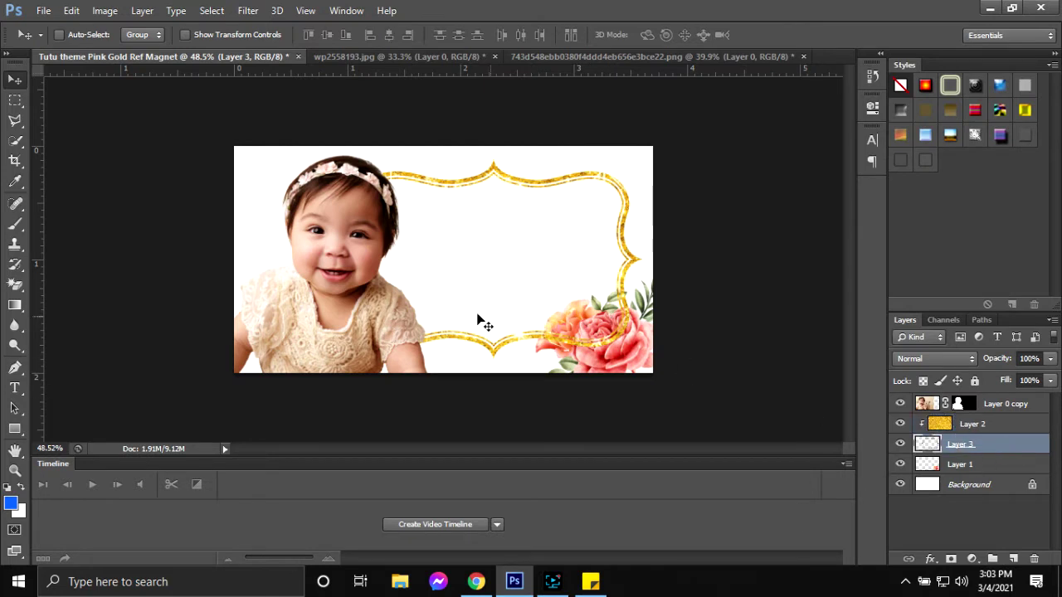
key(e)
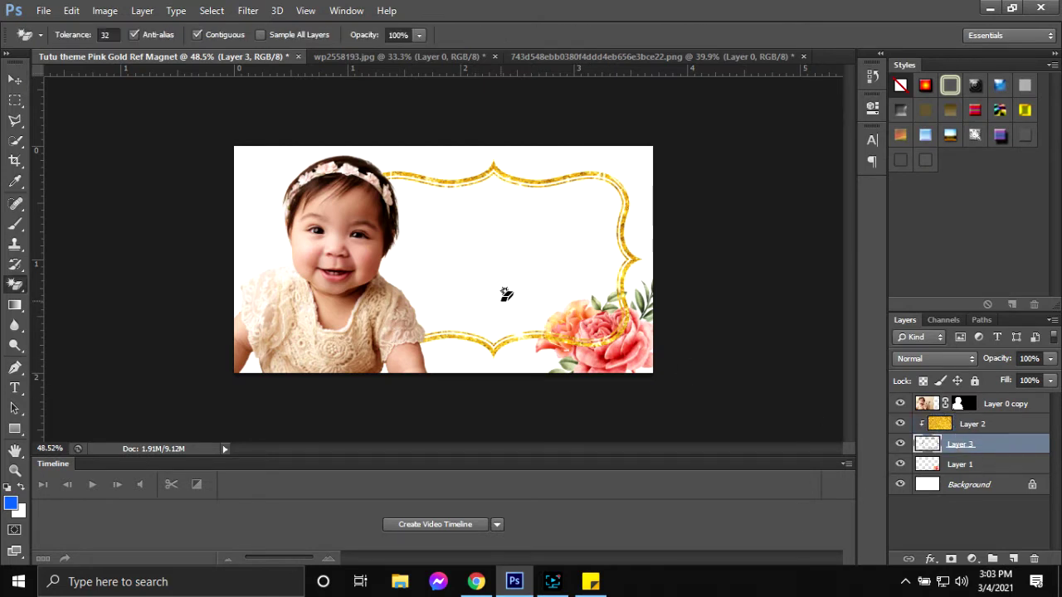
key(v)
drag(481, 300, 498, 301)
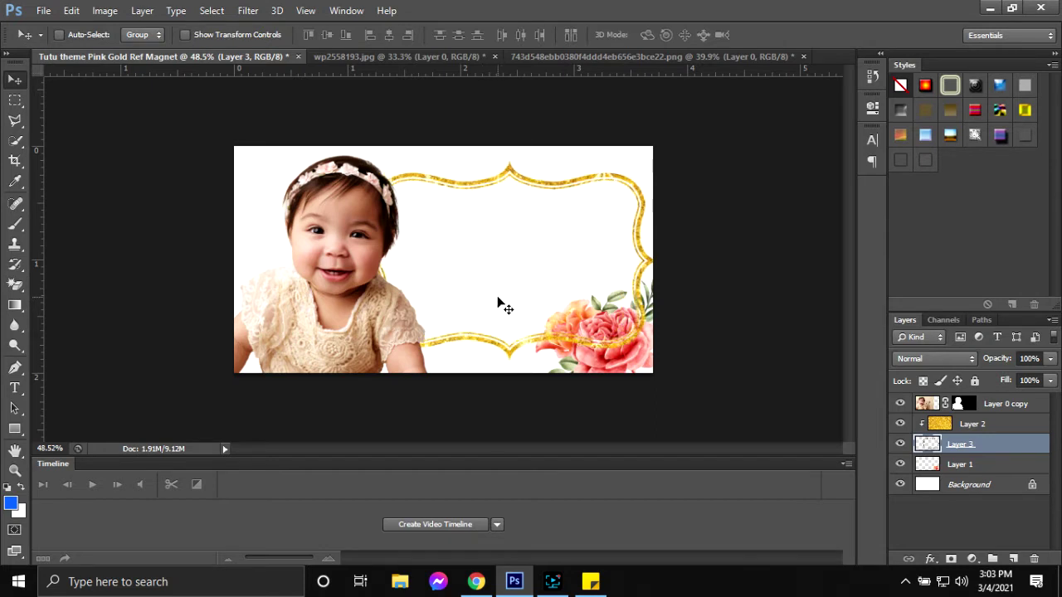
- Move the flower layer above the gold frame
click(993, 466)
drag(993, 466, 988, 420)
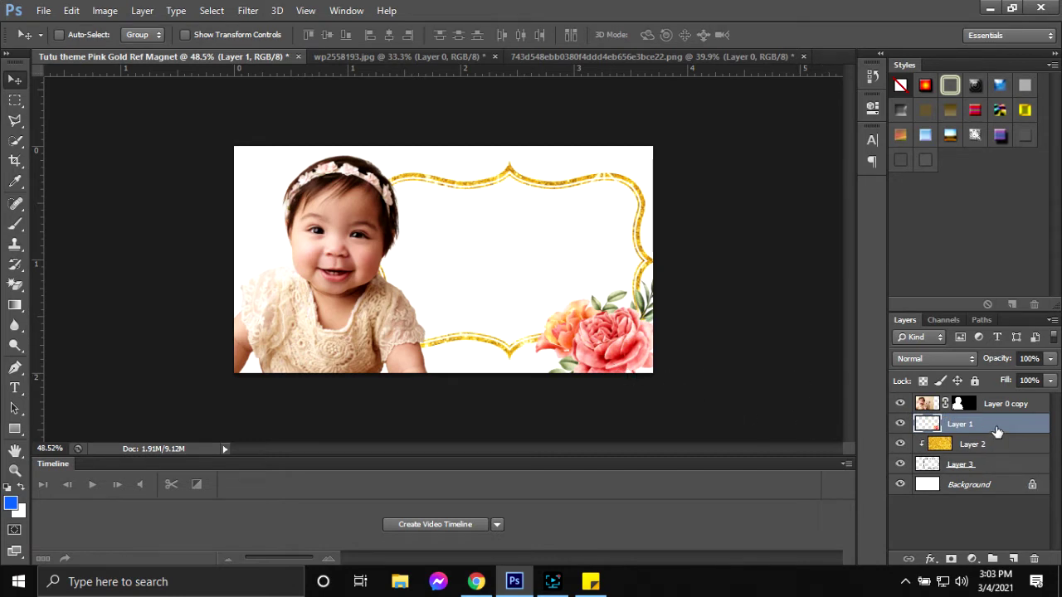
key(ctrl+t)
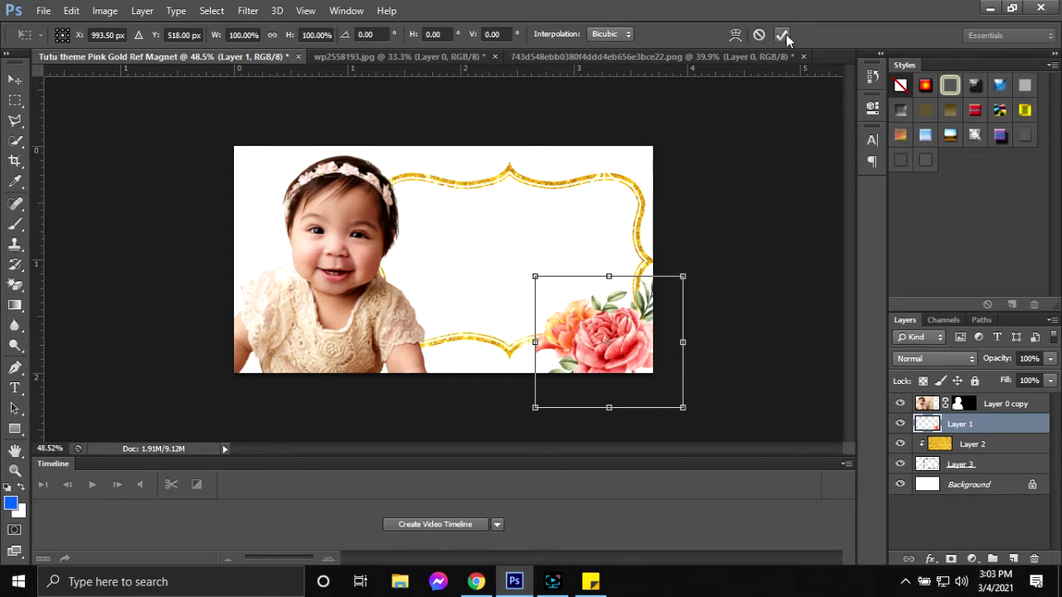
- Stretch the gold frame to about 113% height and 98% width, spanning the canvas height
click(784, 35)
click(1012, 466)
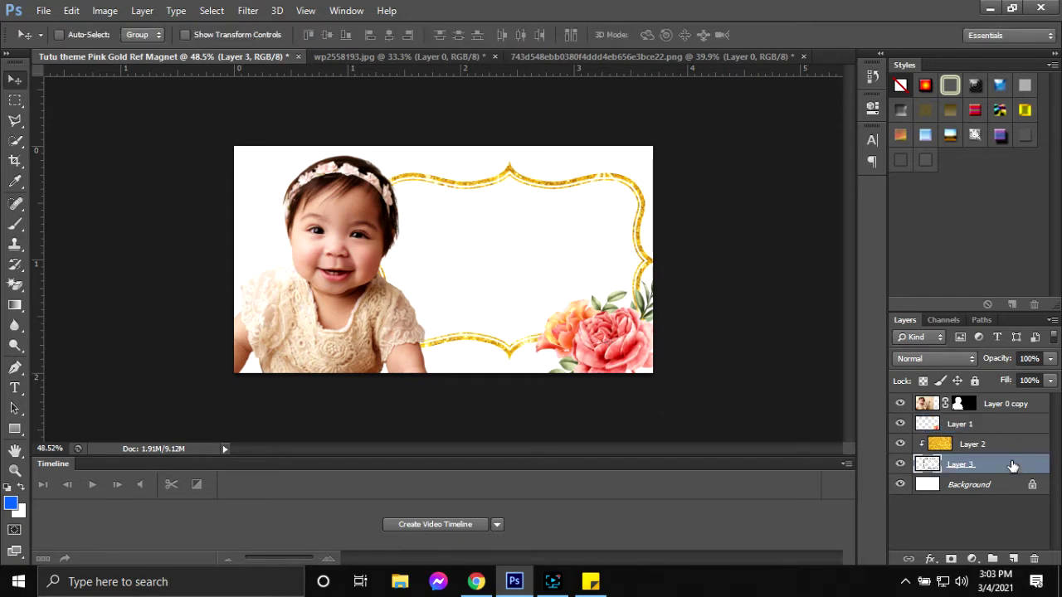
key(ctrl+t)
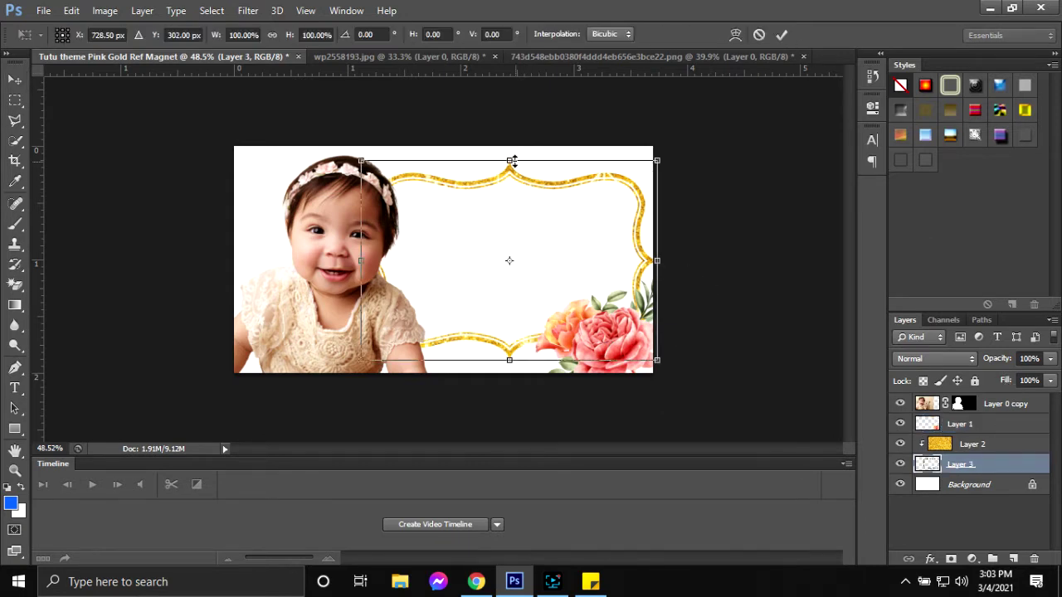
drag(512, 160, 512, 149)
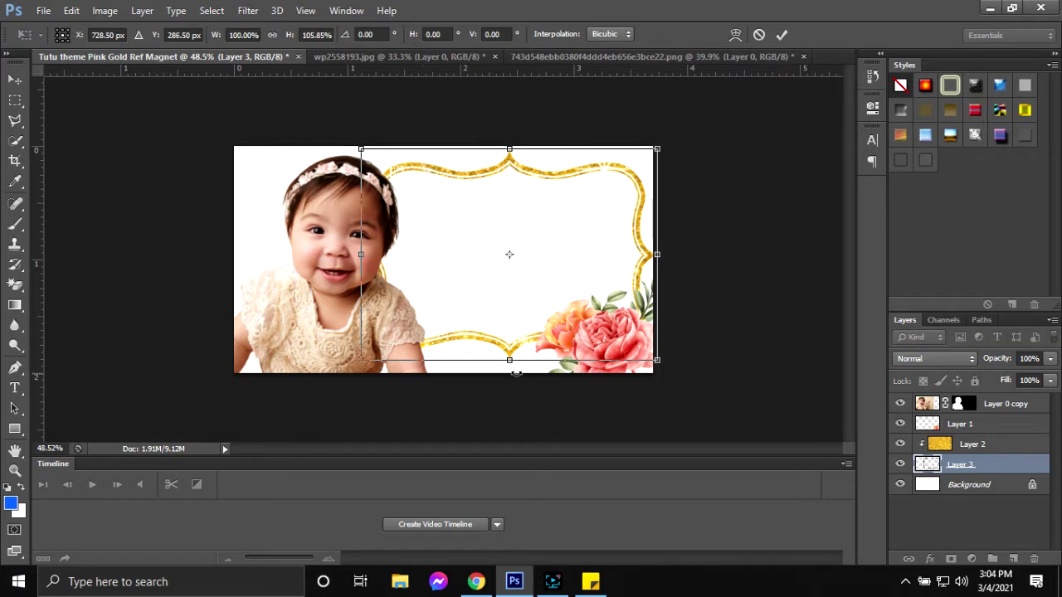
drag(515, 372, 512, 375)
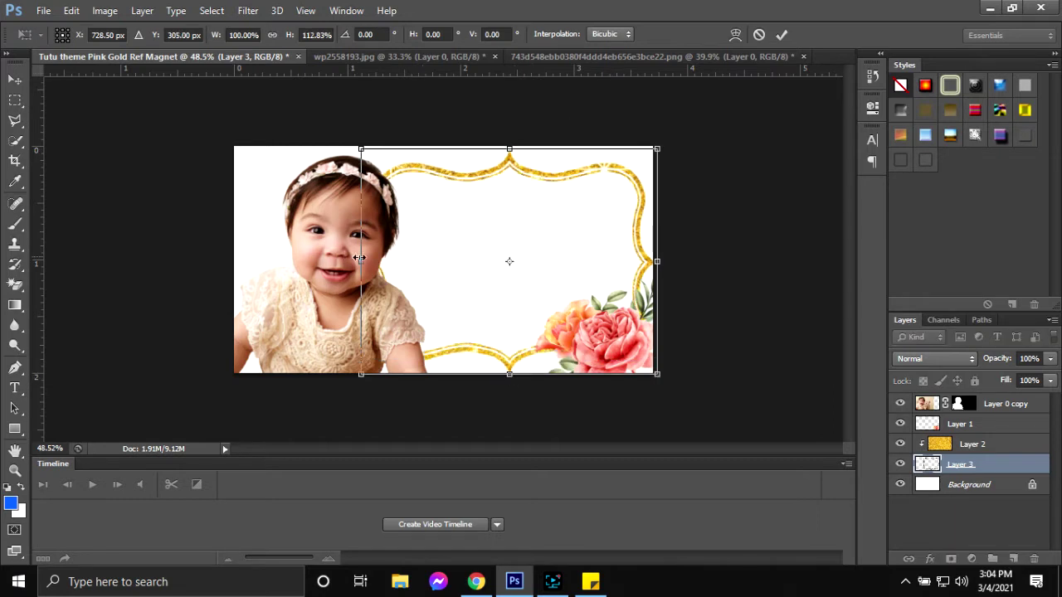
drag(360, 258, 364, 268)
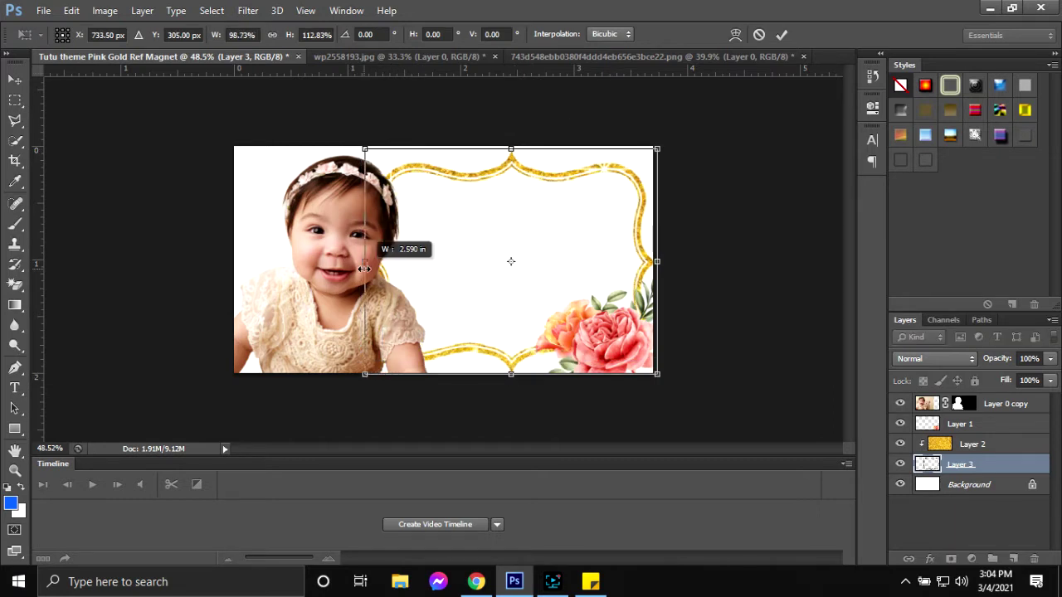
drag(364, 268, 367, 268)
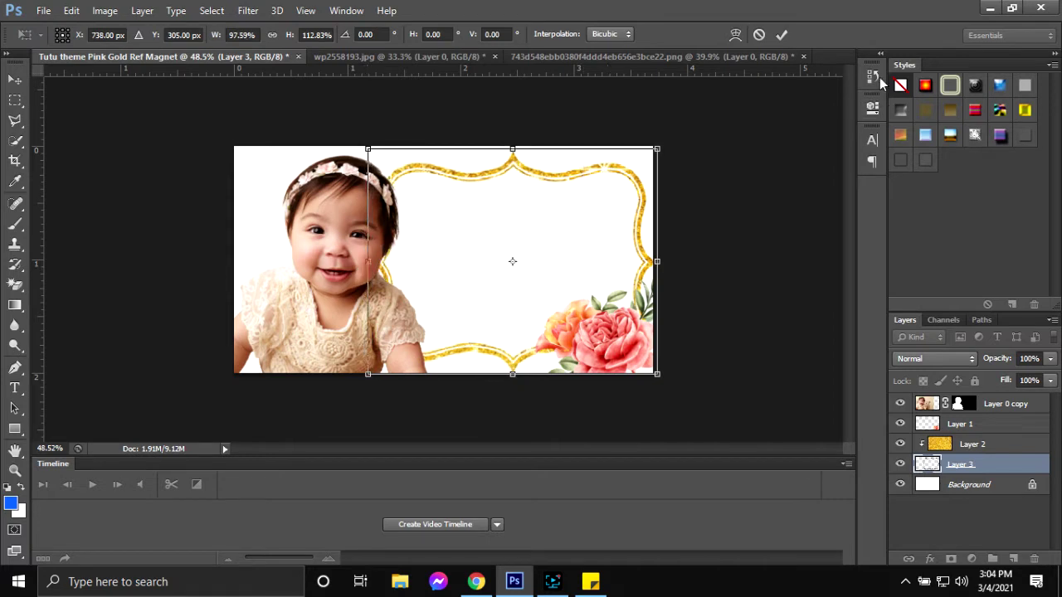
click(779, 37)
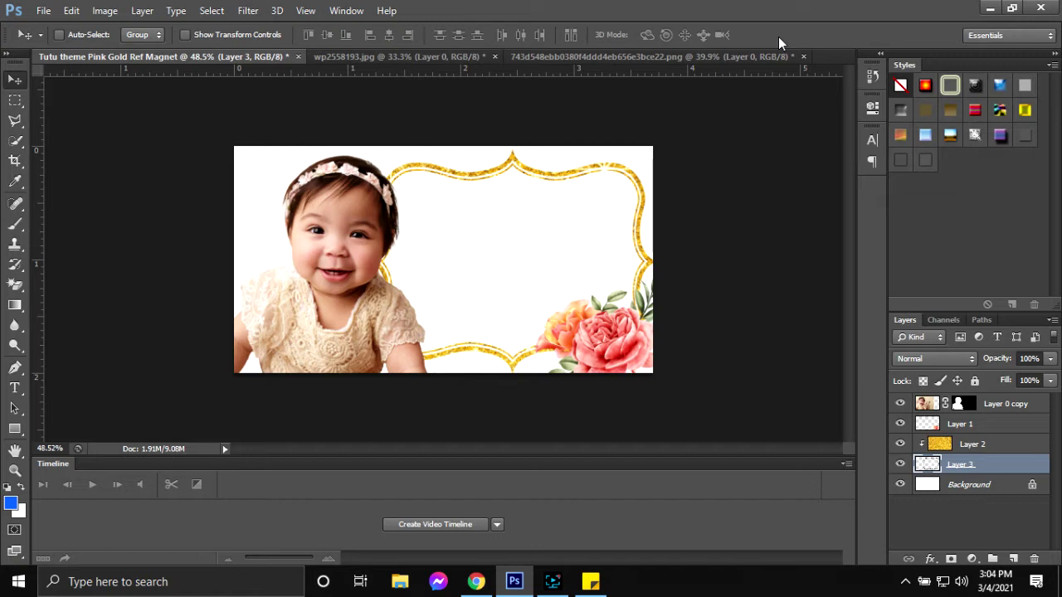
- Close the gold glitter source image without saving
click(341, 55)
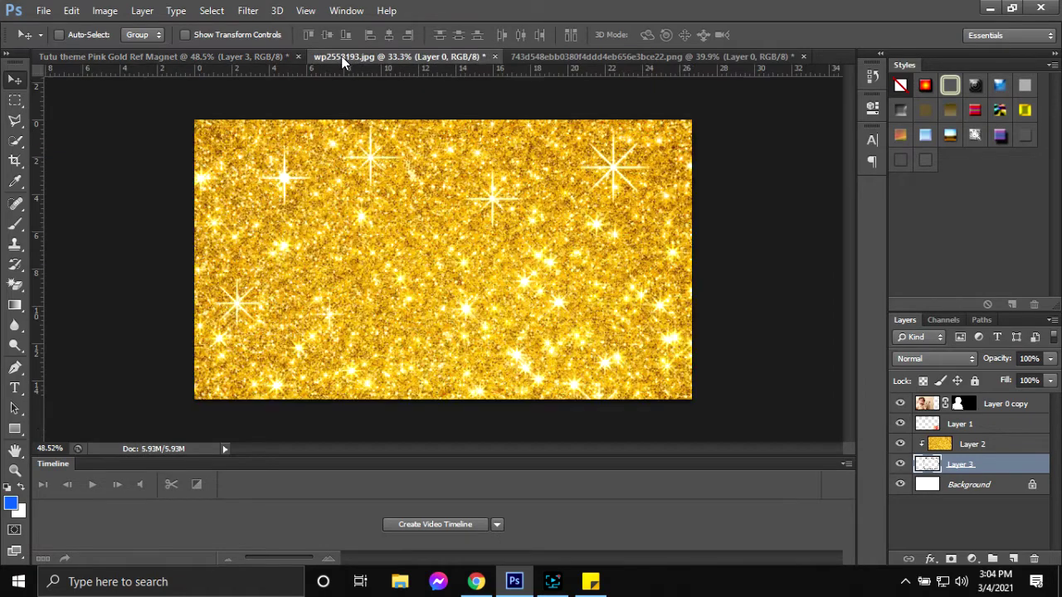
click(494, 56)
click(511, 230)
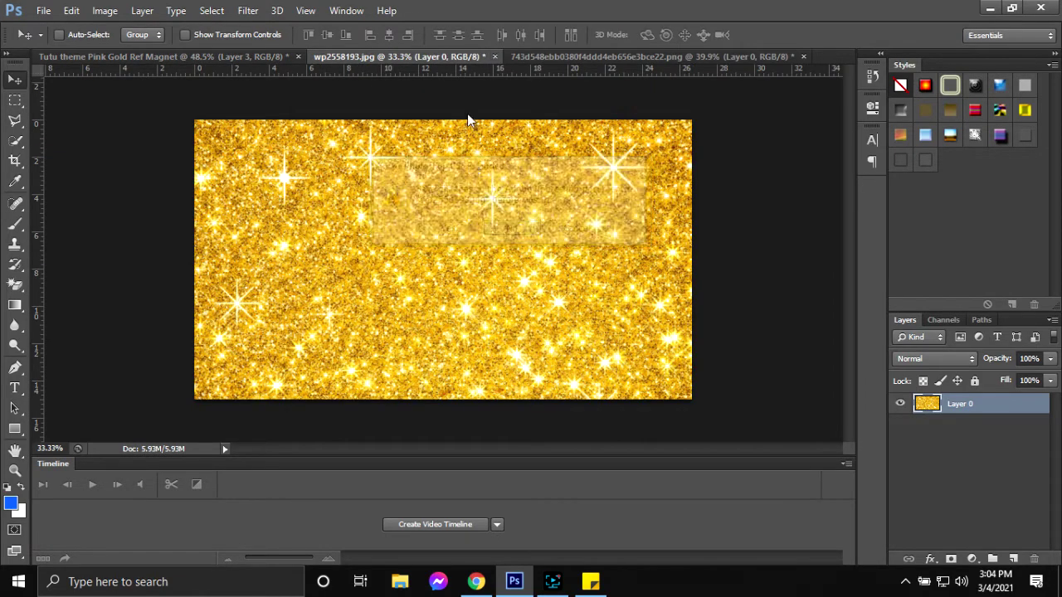
- Close the black frame source image without saving, briefly visiting Chrome and returning
click(402, 57)
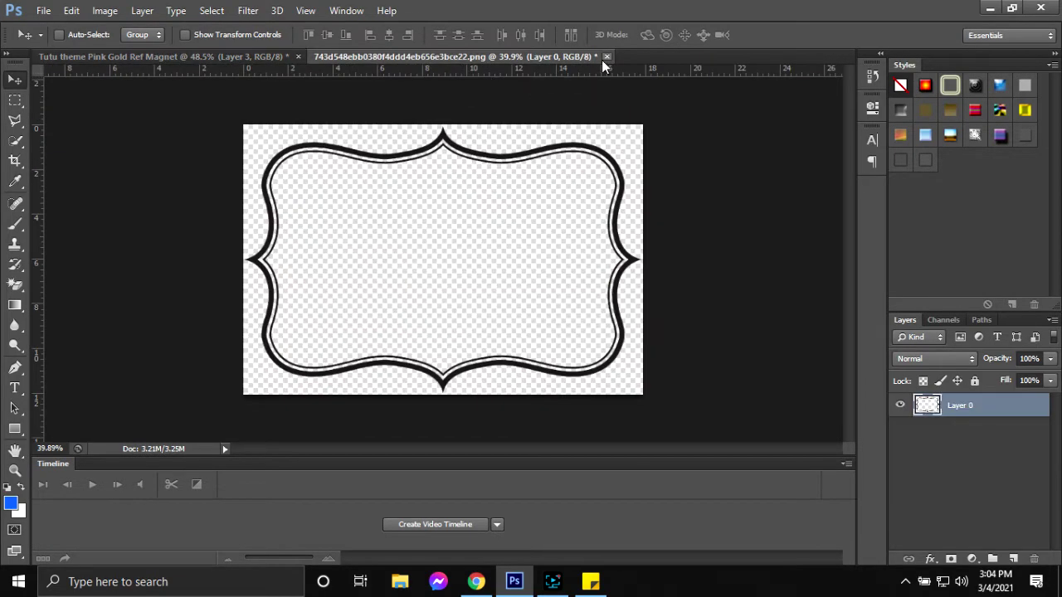
click(606, 57)
click(508, 237)
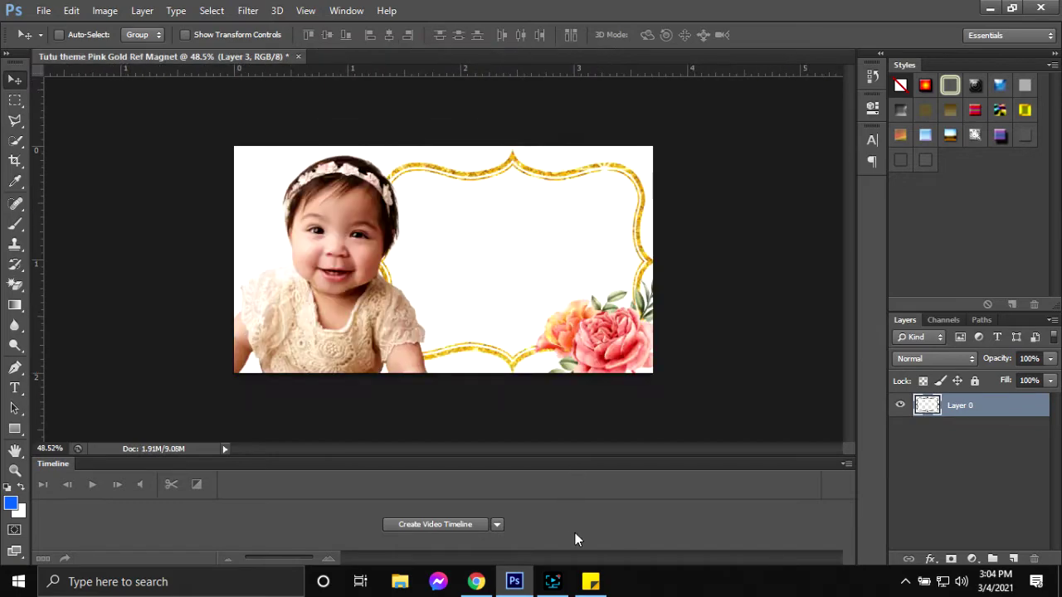
click(491, 583)
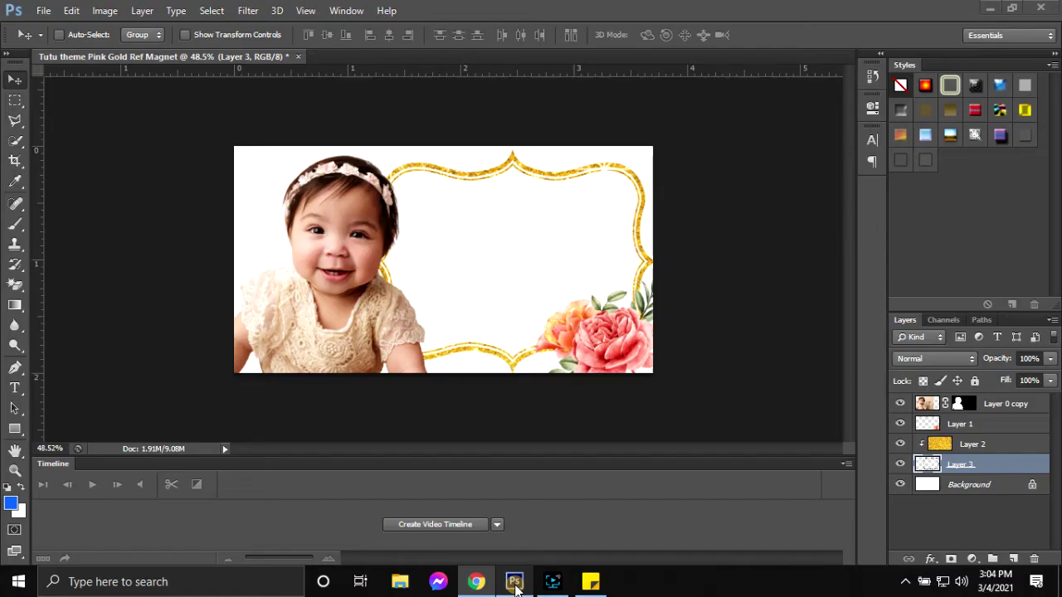
click(514, 581)
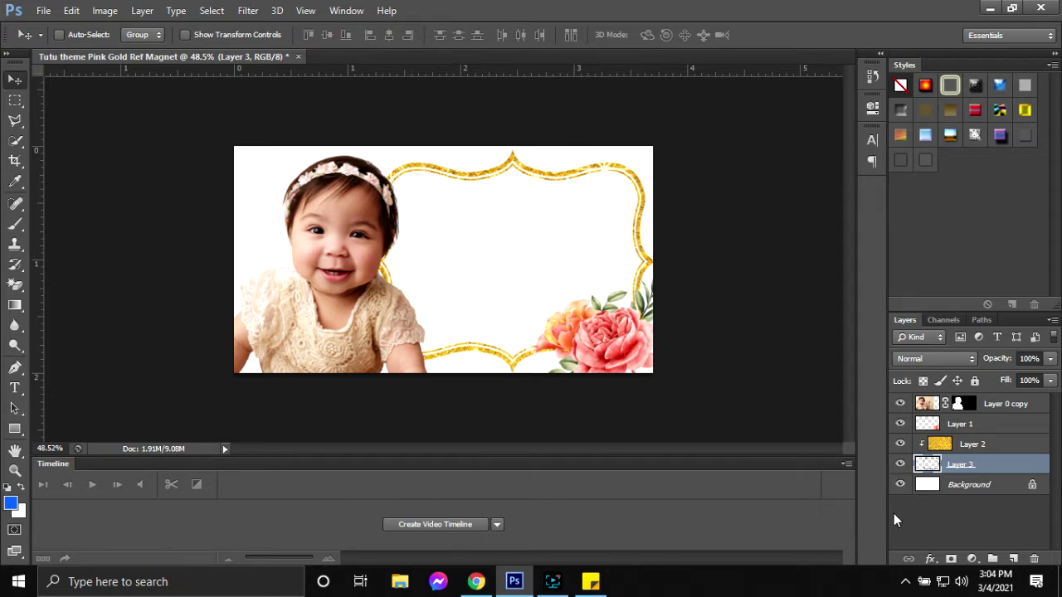
- Draw a wide rectangle bar across the top of the canvas just above the Background layer
click(1004, 484)
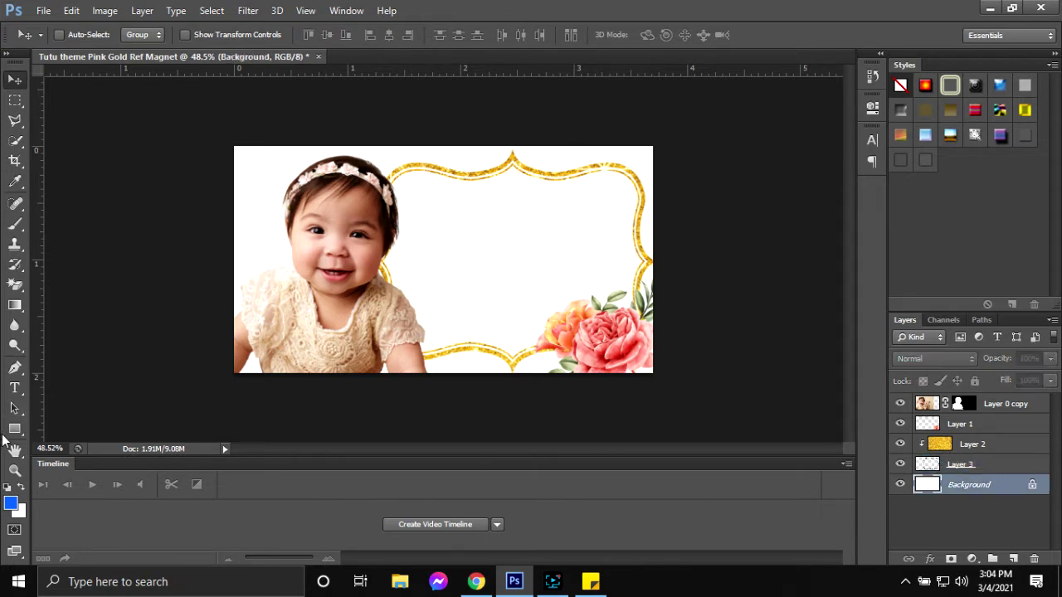
click(14, 432)
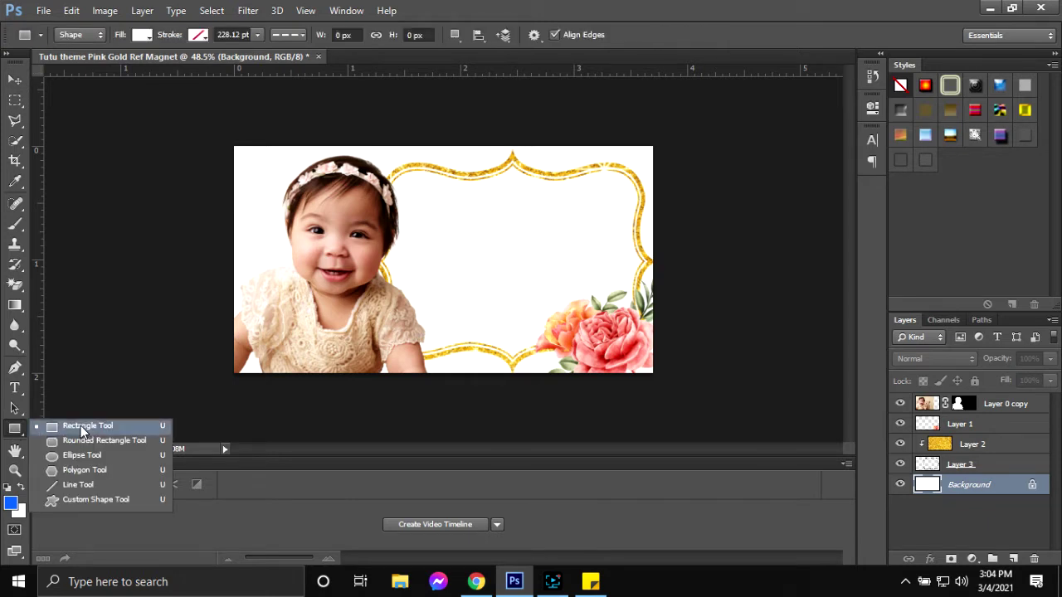
click(80, 426)
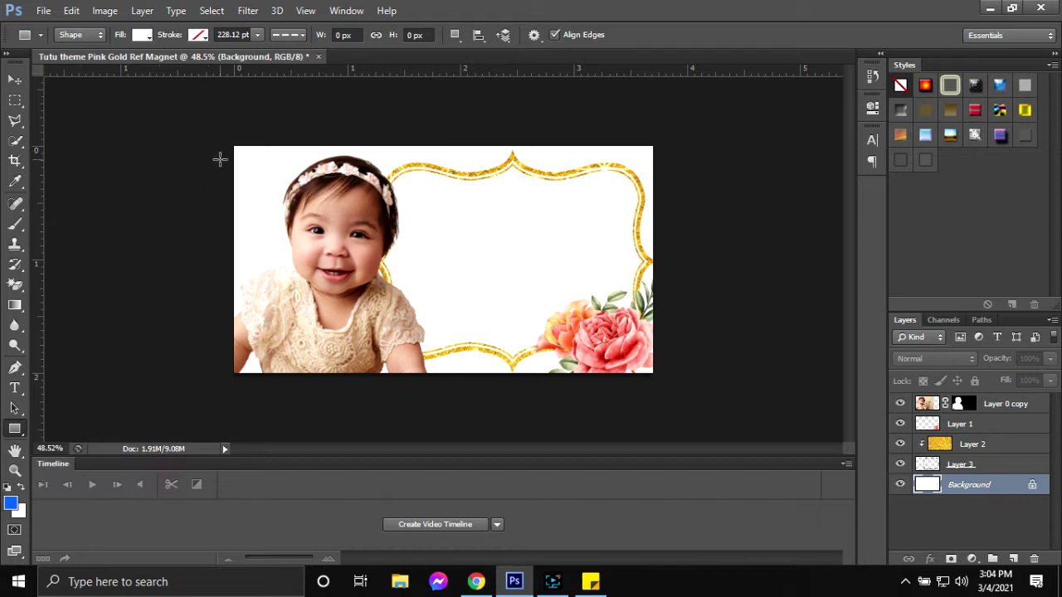
mouse_move(220, 161)
mouse_down()
mouse_move(663, 179)
mouse_move(653, 181)
mouse_up()
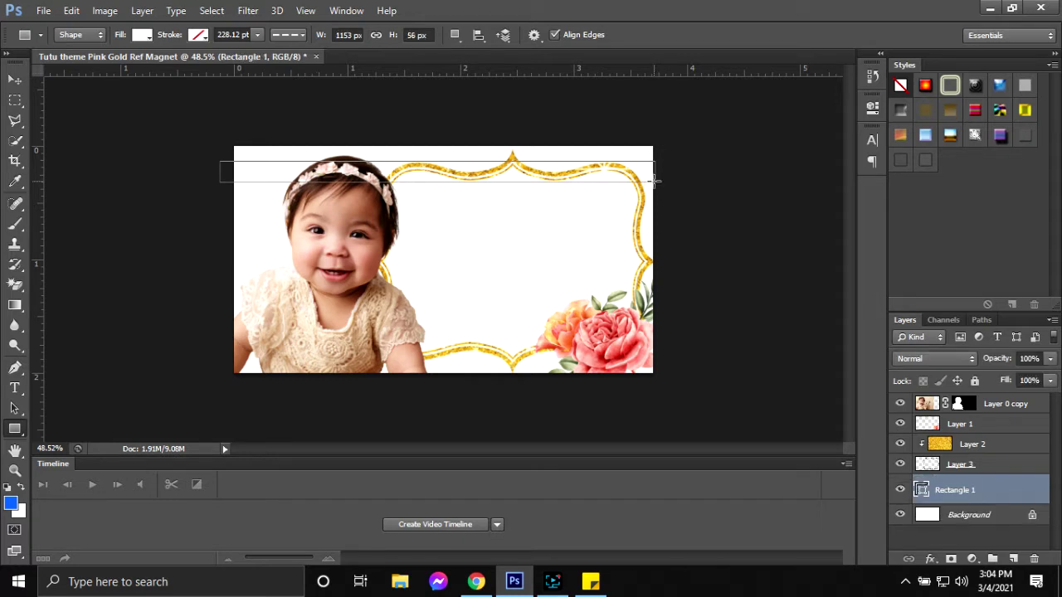
- Fill the bar with magenta #fa0288
click(144, 35)
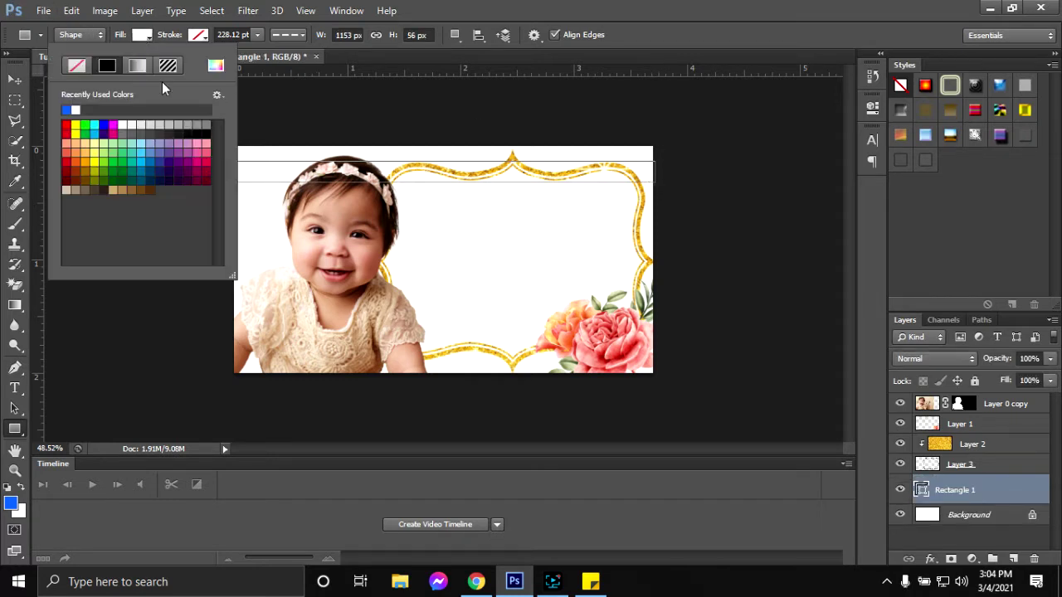
click(197, 160)
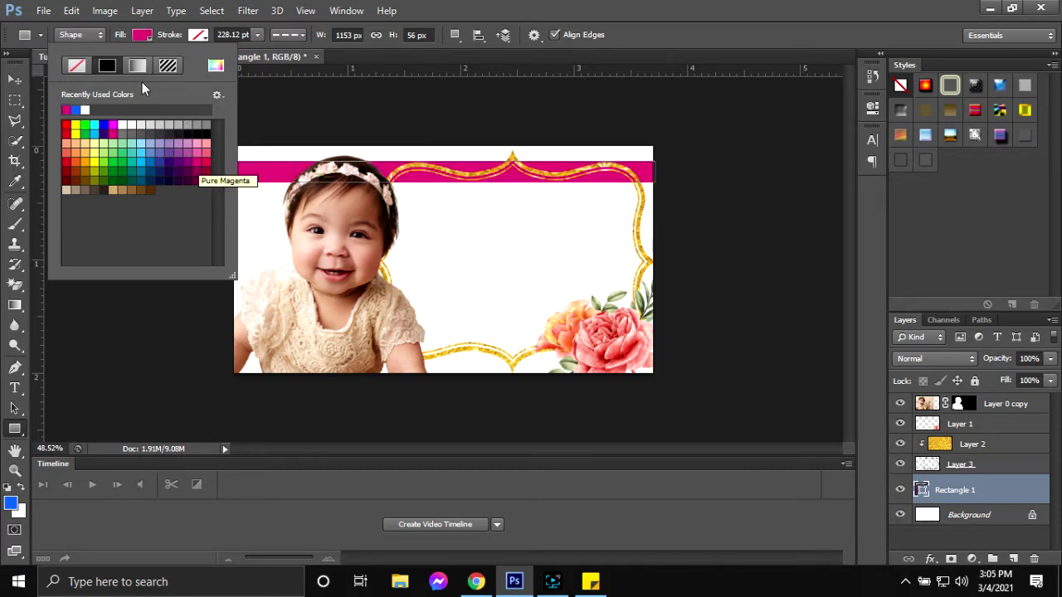
click(215, 65)
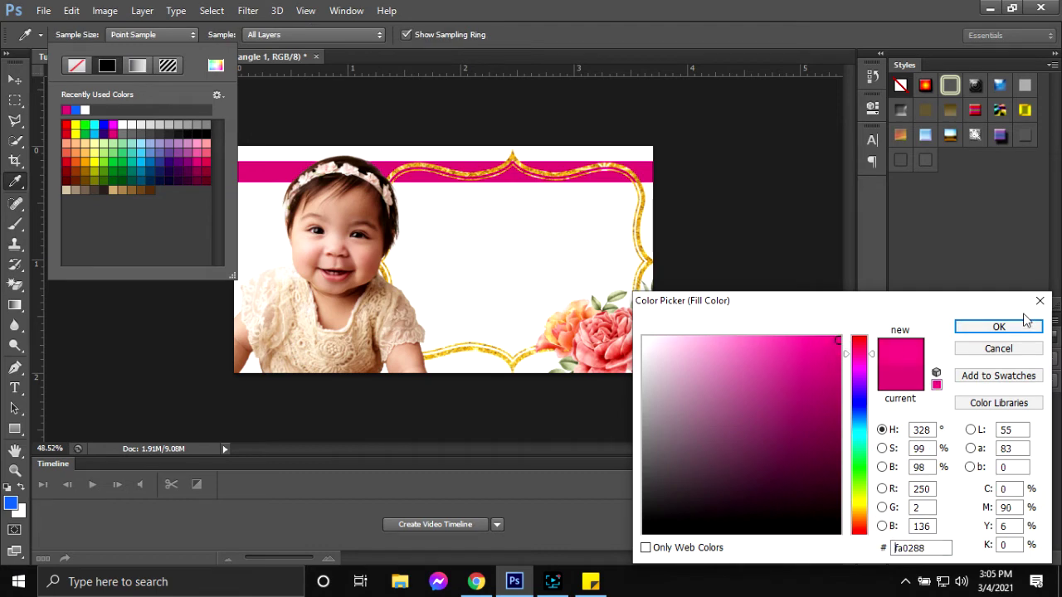
click(996, 326)
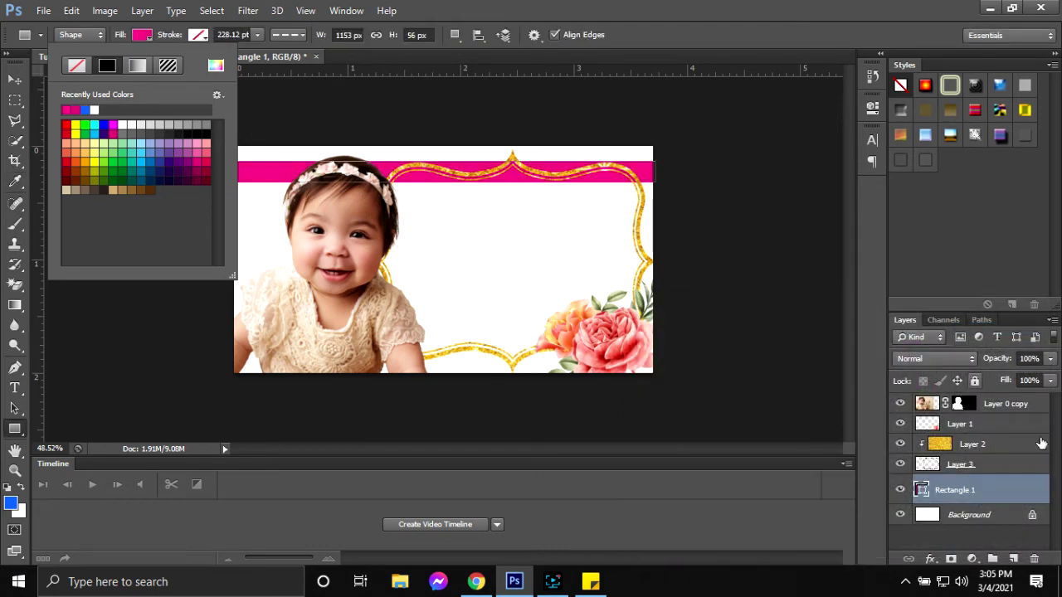
- Move the magenta band to the top of the canvas and make it thinner
key(v)
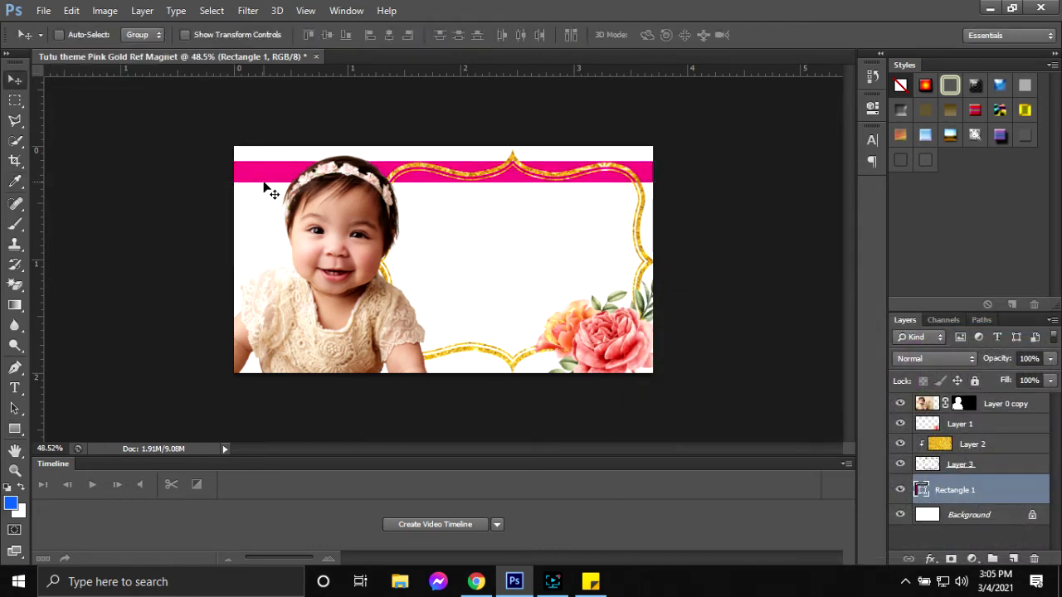
mouse_move(263, 165)
mouse_down()
mouse_move(272, 164)
mouse_move(263, 157)
mouse_up()
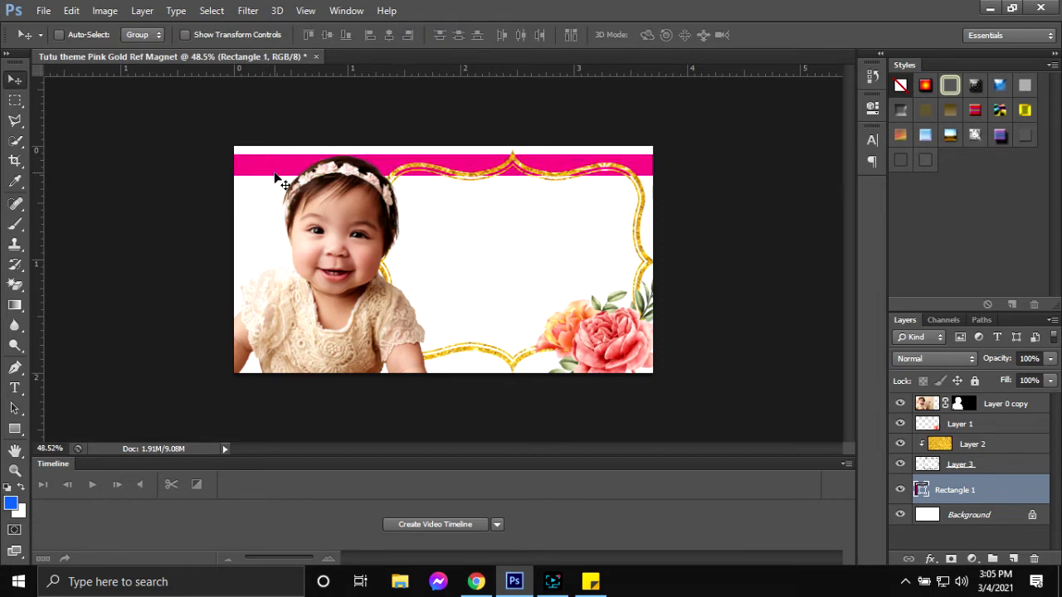
key(ctrl+t)
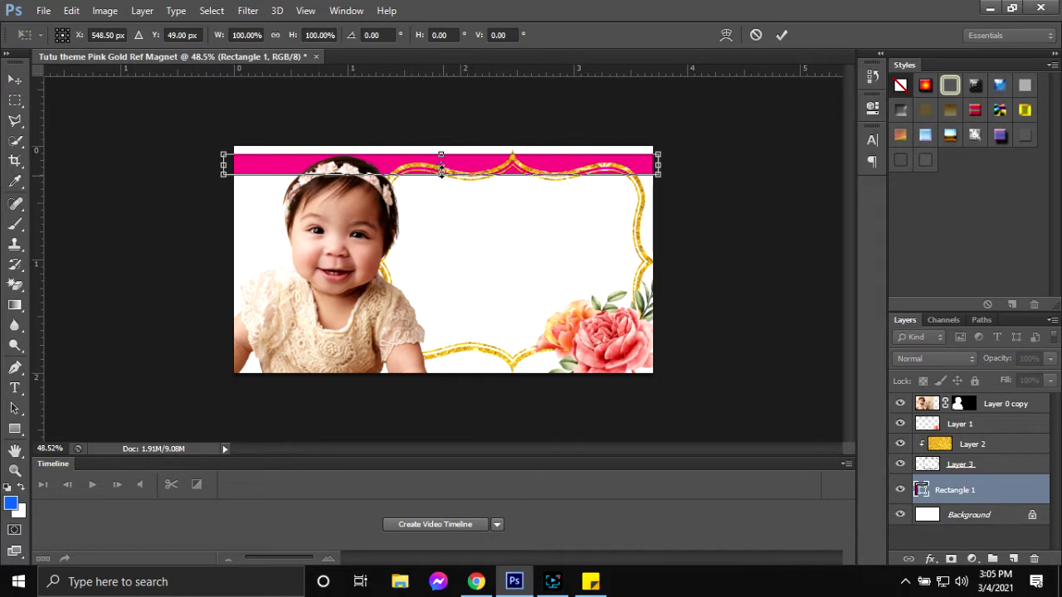
drag(440, 171, 440, 166)
click(781, 36)
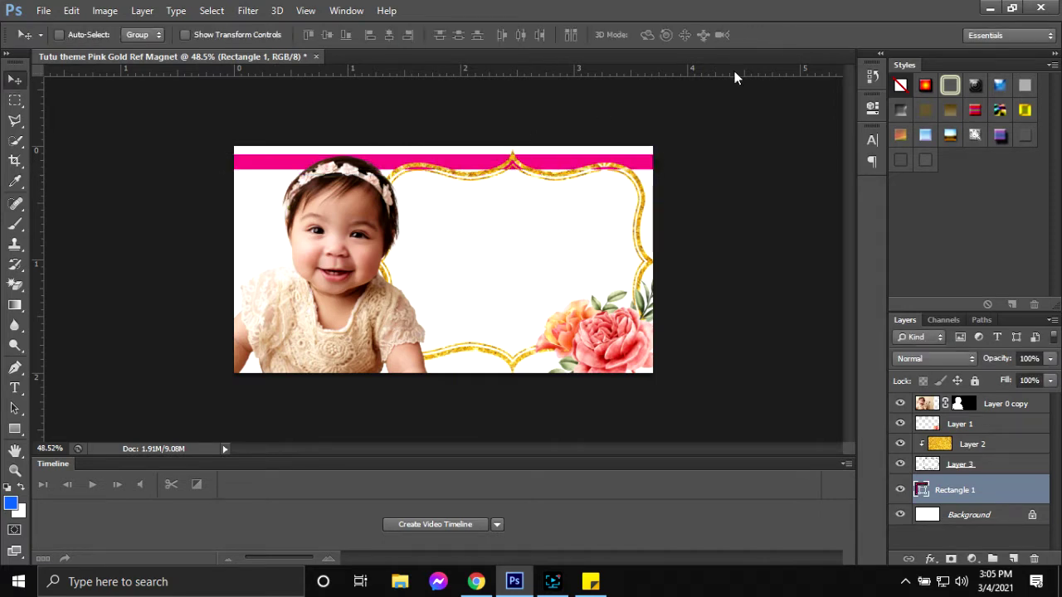
- Duplicate the band three times and space the copies below it as four even stripes
key(ctrl+j)
drag(489, 177, 477, 229)
key(ctrl+j)
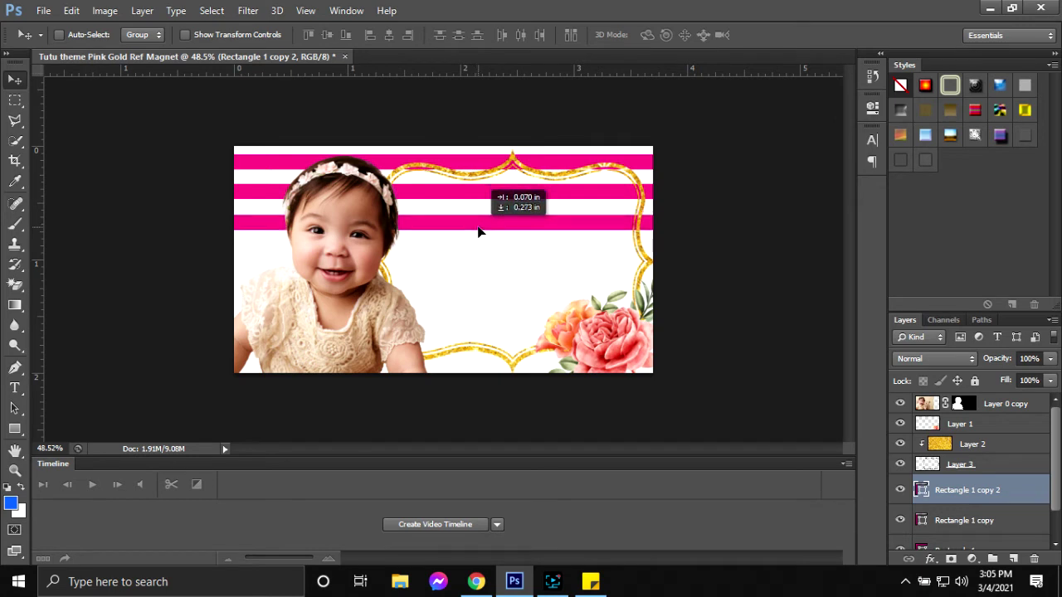
drag(477, 229, 479, 232)
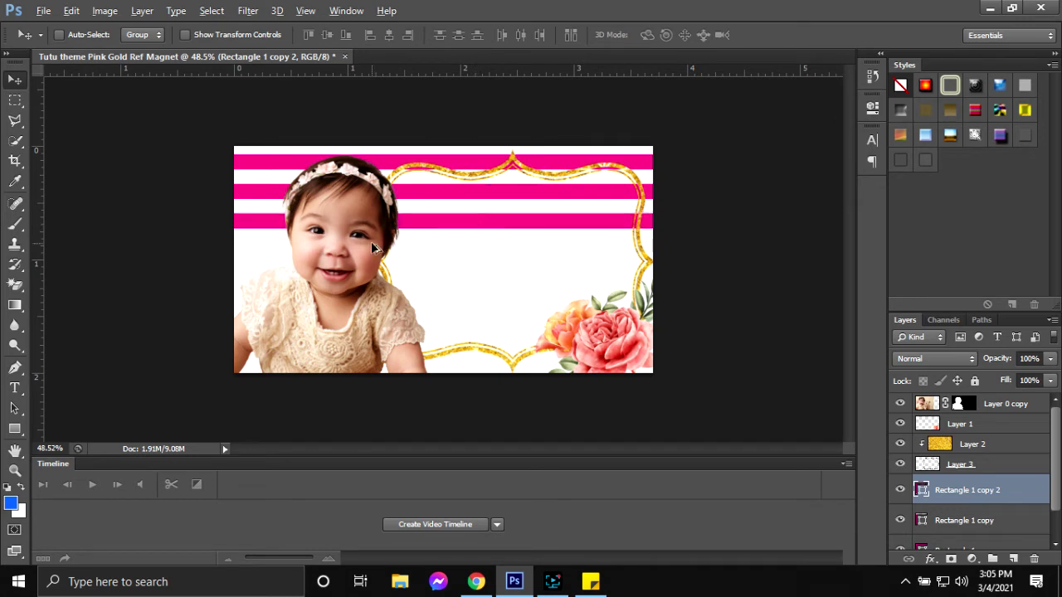
key(alt)
scroll(372, 246, up, 3)
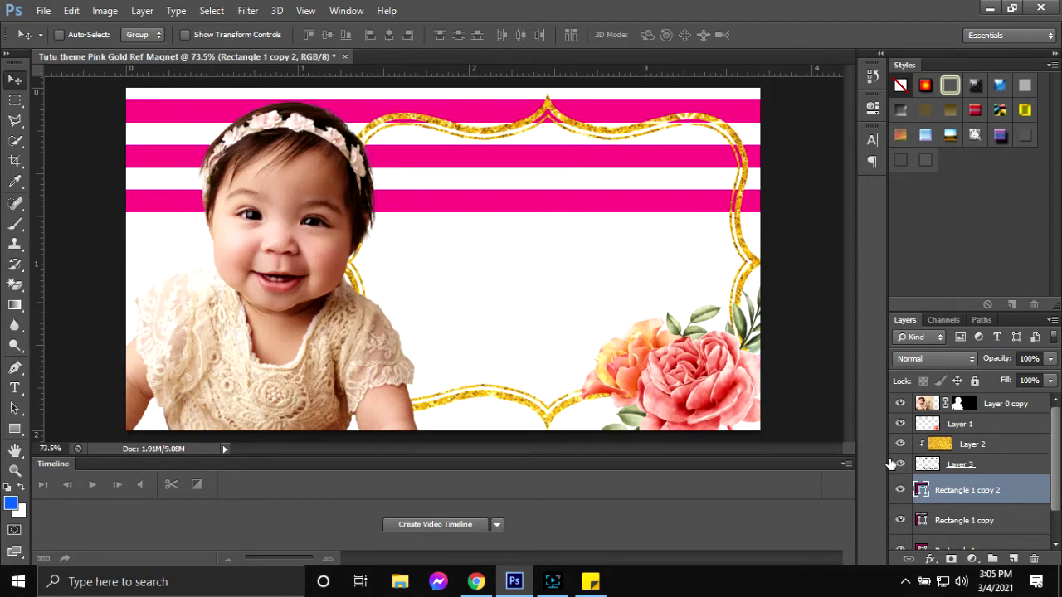
mouse_move(482, 213)
mouse_down()
mouse_move(482, 266)
mouse_move(478, 258)
mouse_up()
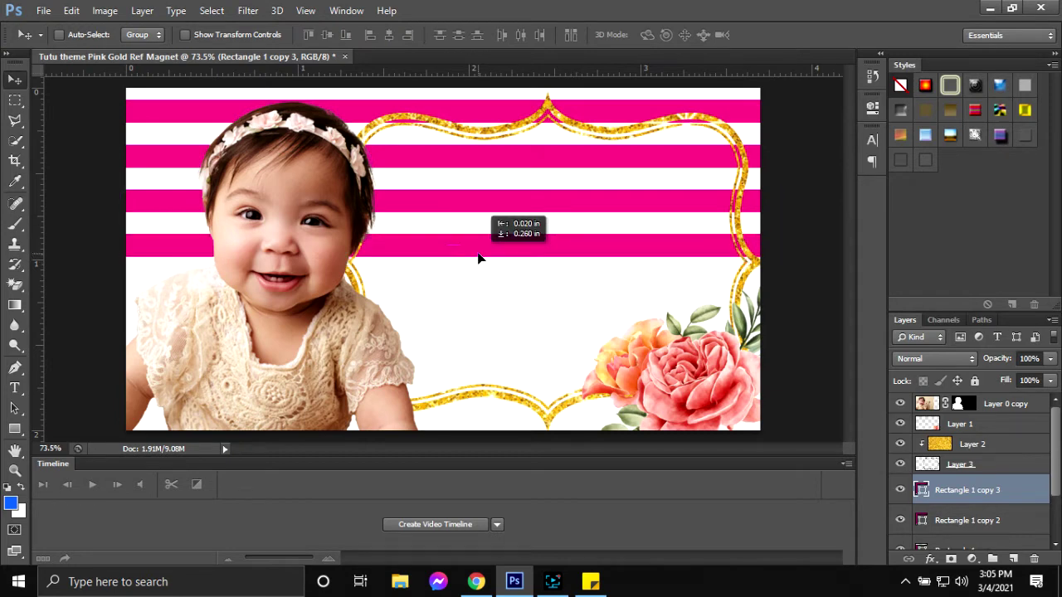
key(Down)
key(Down)
key(Down)
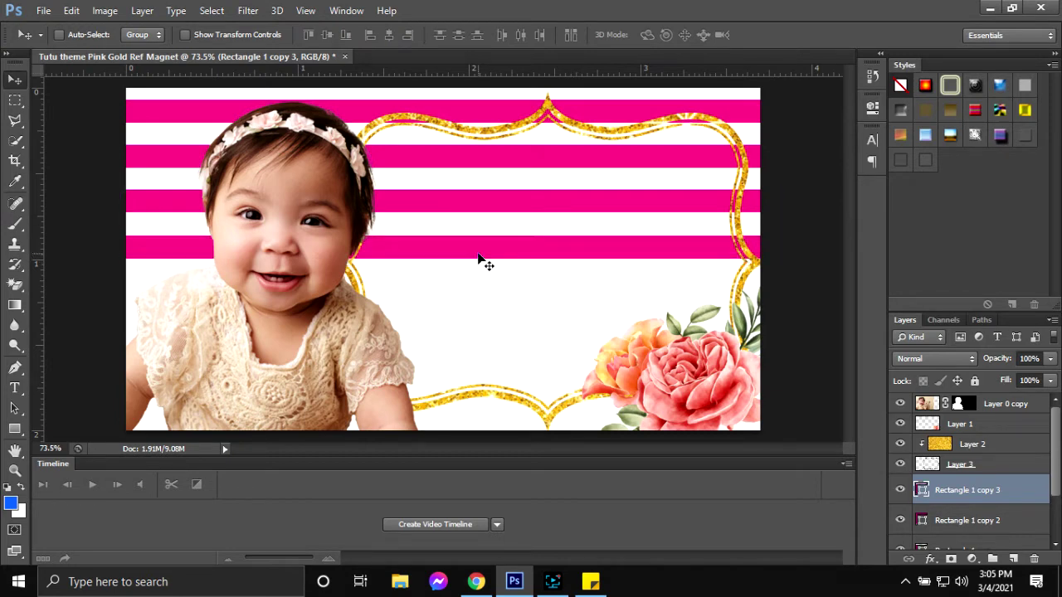
key(Down)
scroll(992, 535, down, 1)
- Duplicate the four stripe layers and move the copies down over the lower canvas
scroll(992, 535, down, 2)
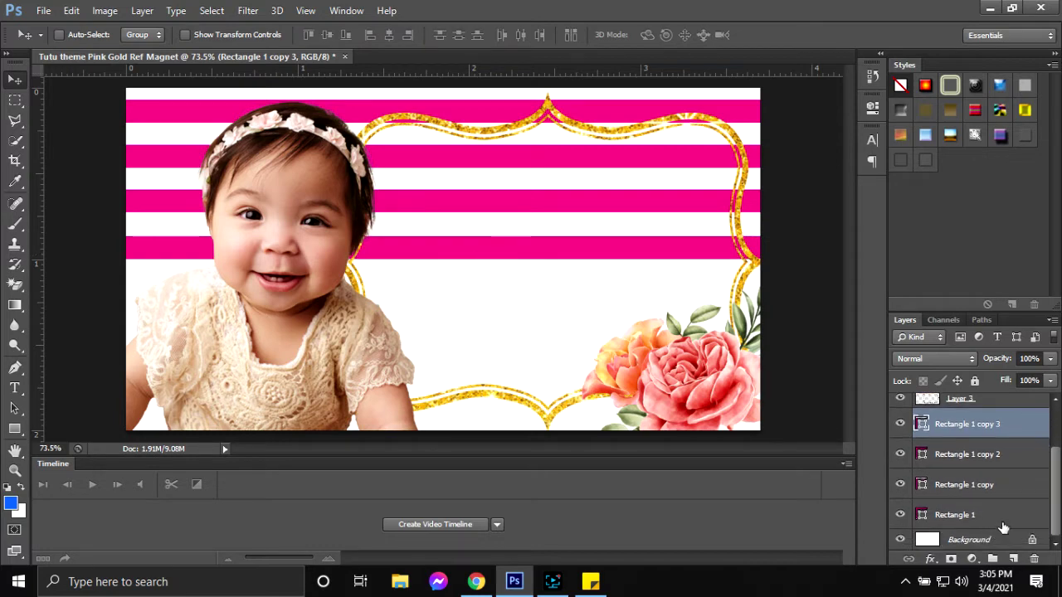
click(1017, 515)
shift+click(1011, 485)
shift+click(1002, 455)
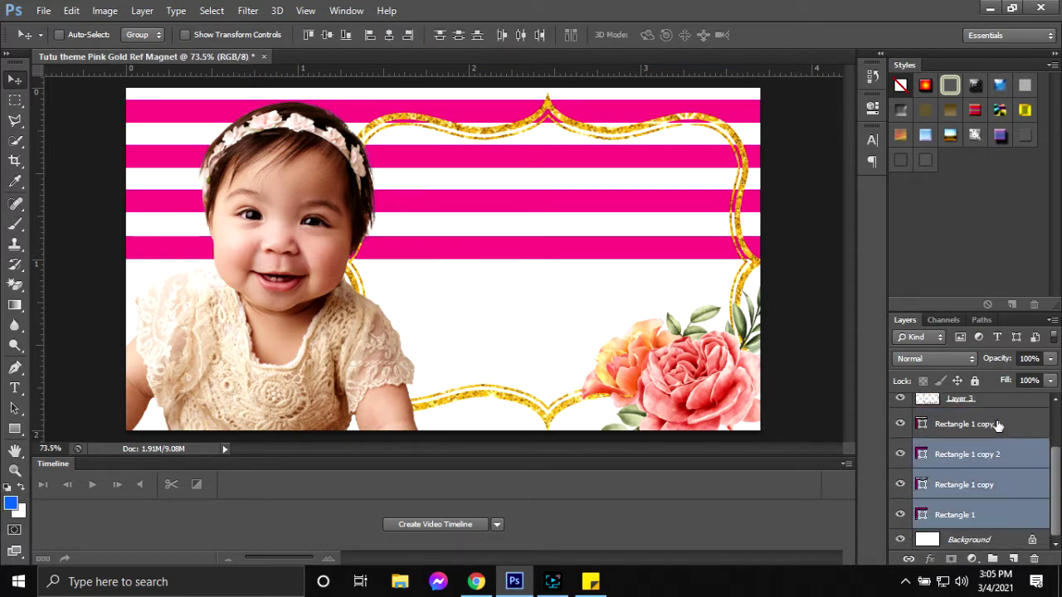
shift+click(998, 424)
key(ctrl+j)
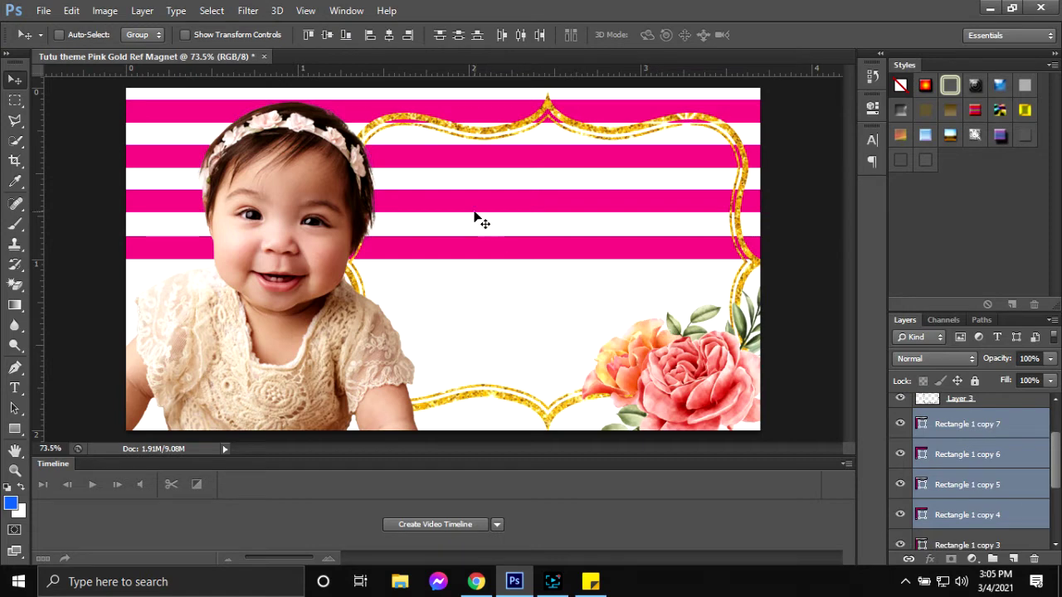
drag(475, 214, 489, 395)
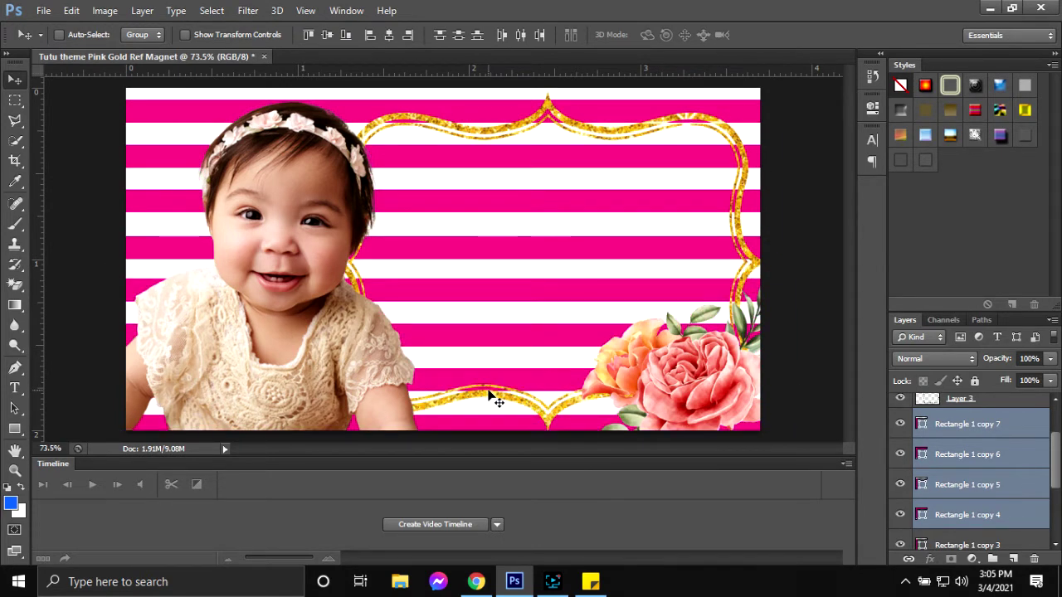
- Select all eight stripe layers and nudge them slightly into alignment
scroll(970, 498, down, 3)
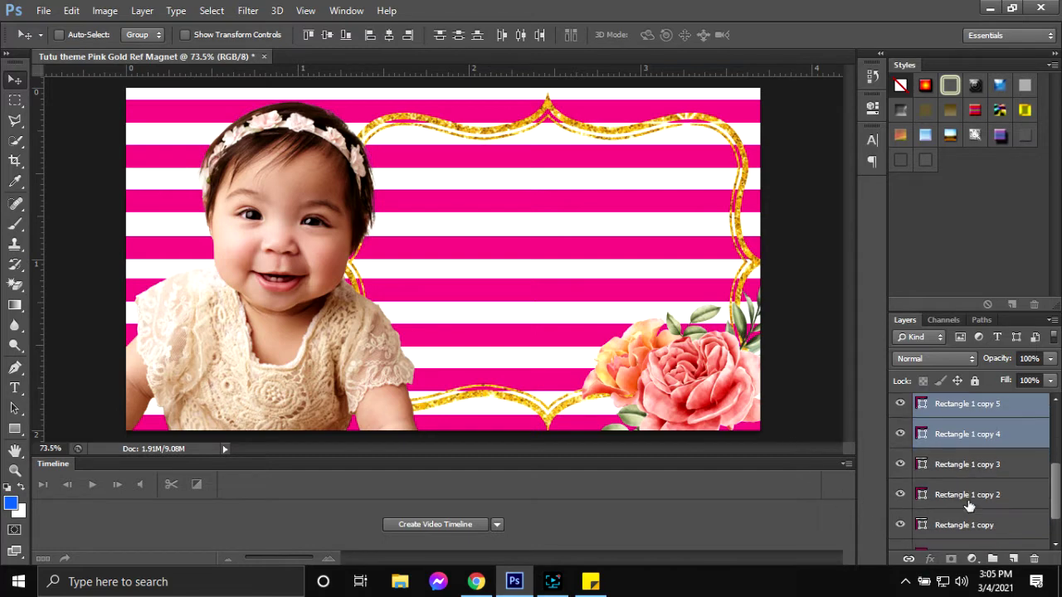
shift+click(1013, 473)
shift+click(1013, 495)
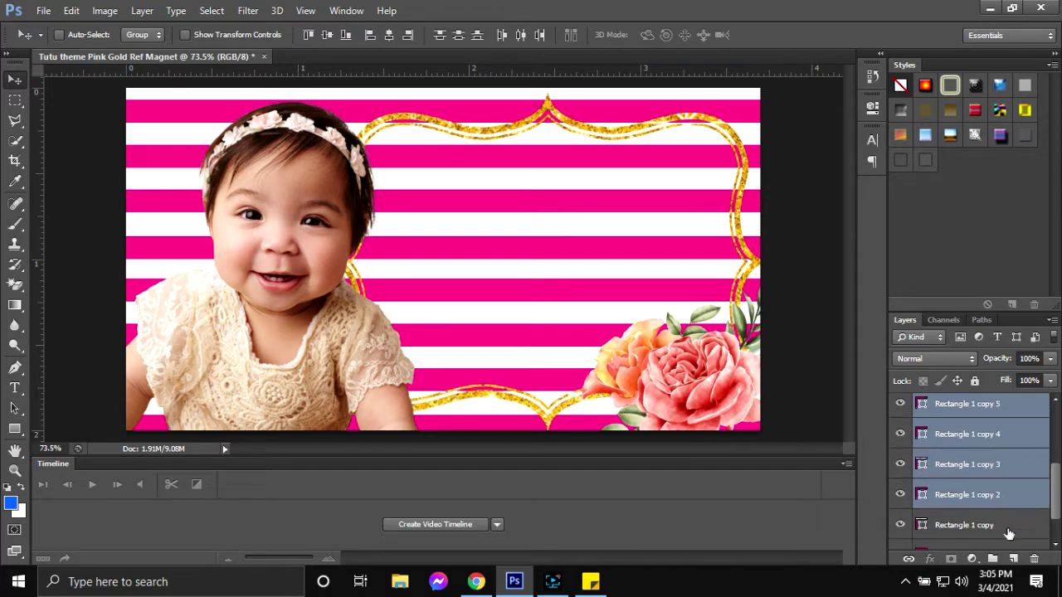
shift+click(1008, 524)
scroll(991, 510, down, 1)
shift+click(988, 512)
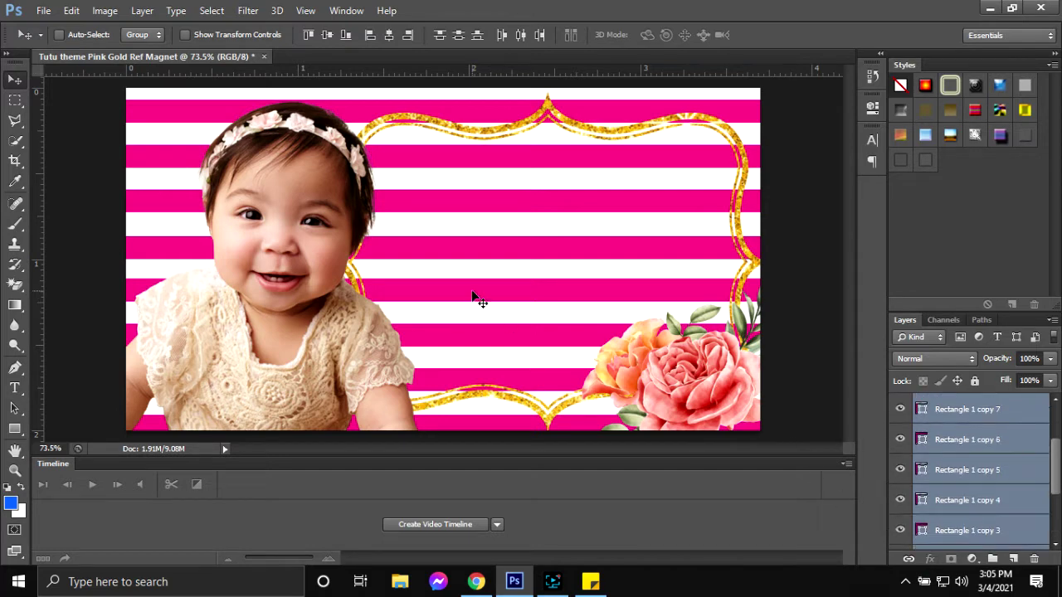
key(Up)
key(Up)
key(Up)
key(Up)
key(Up)
key(Up)
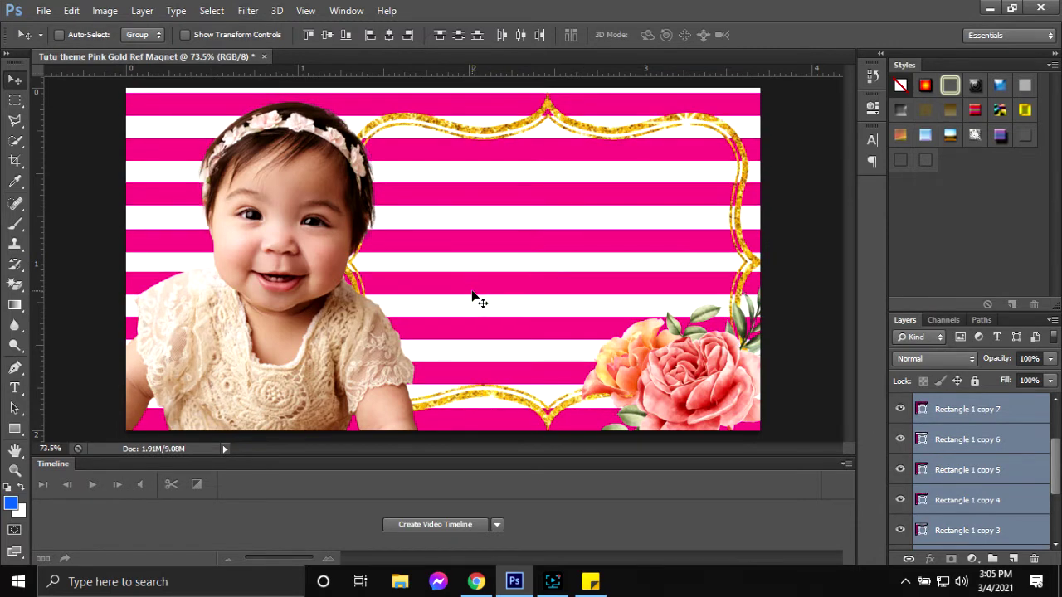
key(Up)
key(Up)
key(Up)
key(Down)
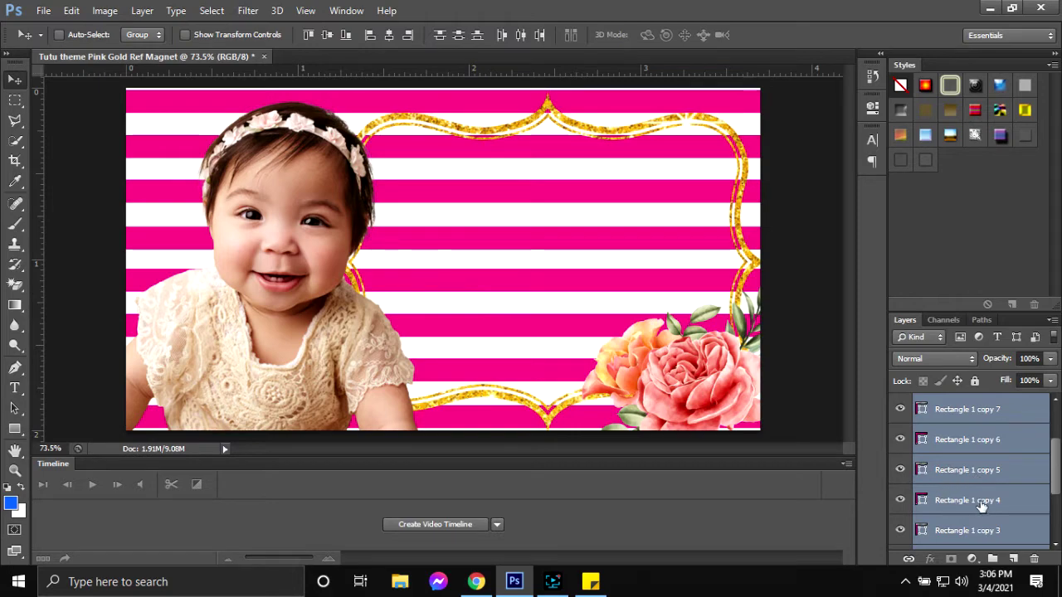
- Convert the selected stripe layers into one smart object, Rectangle 1 copy 7
right_click(1017, 500)
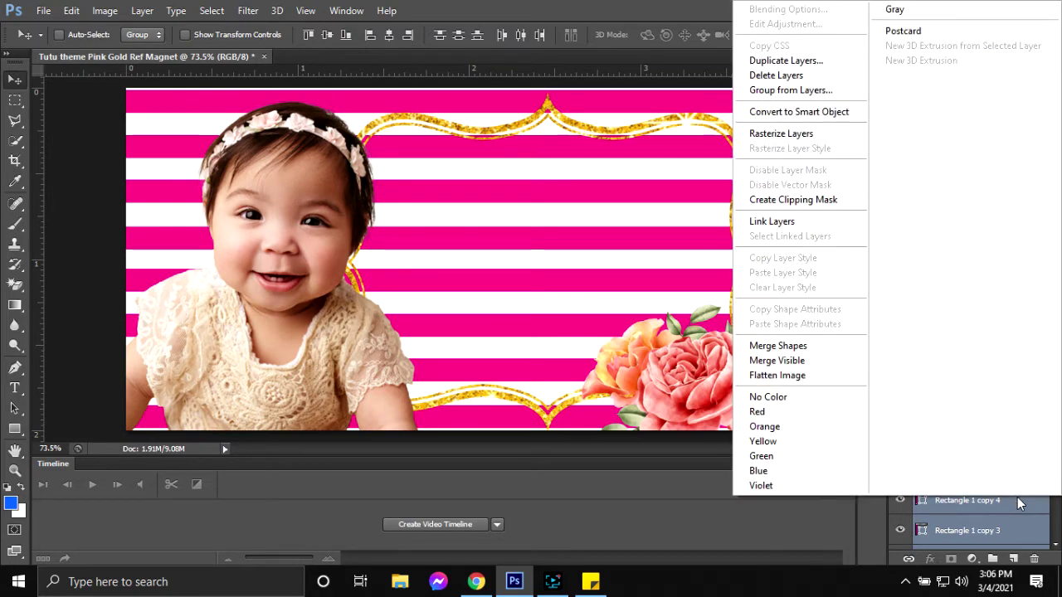
click(777, 113)
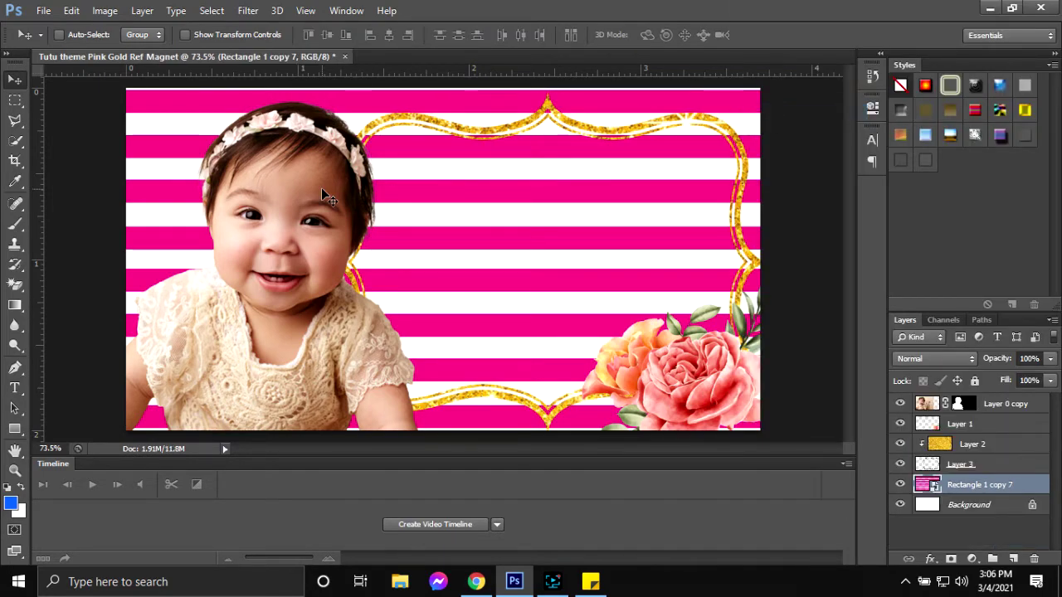
scroll(421, 280, down, 3)
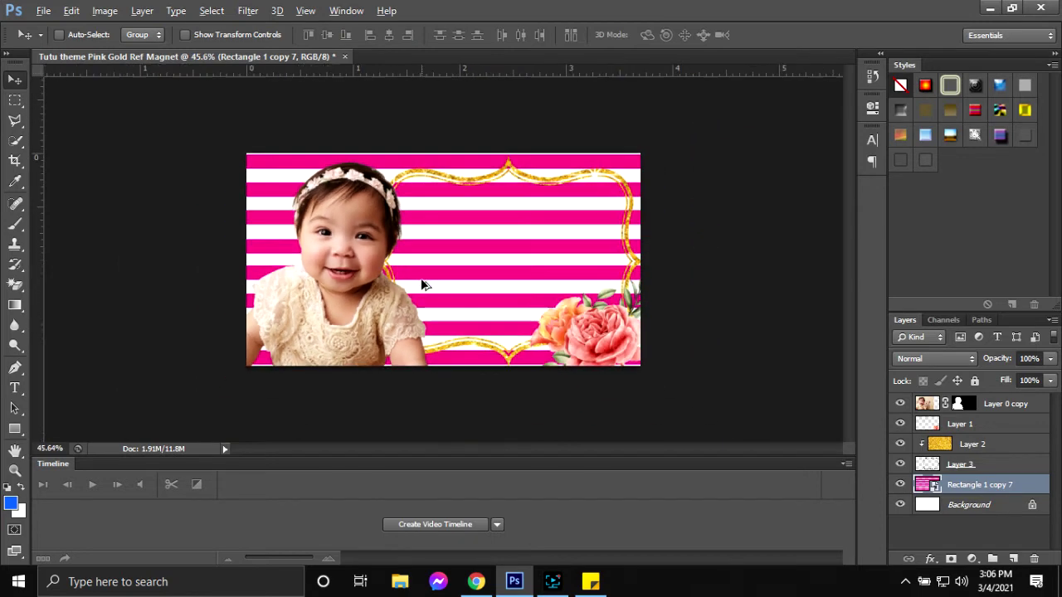
scroll(394, 284, up, 1)
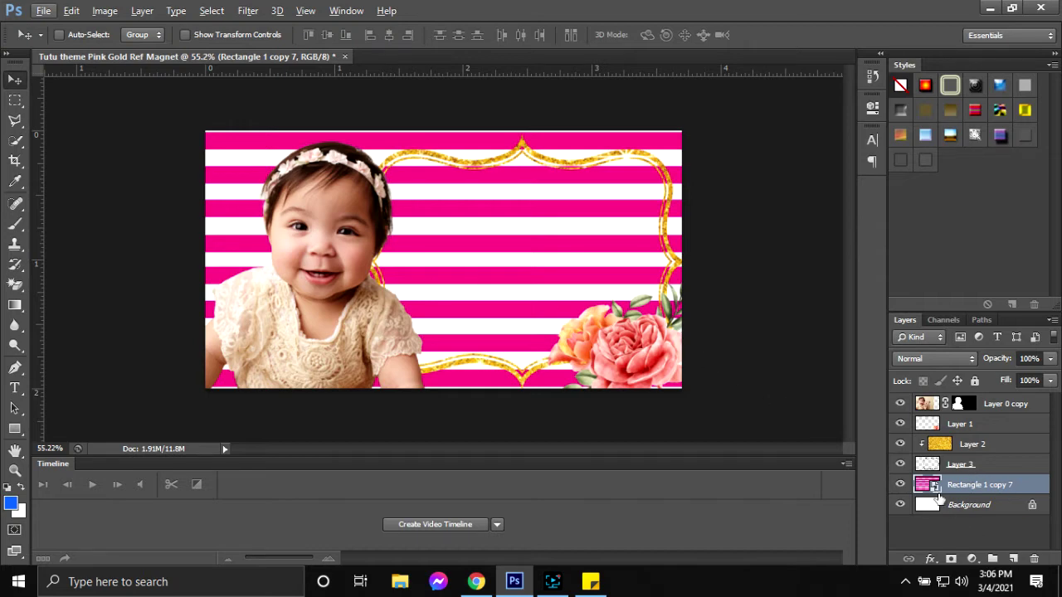
- Open the stripes smart object, then close its Rectangle 1 copy 7.psb tab and return to the magnet design
double_click(927, 485)
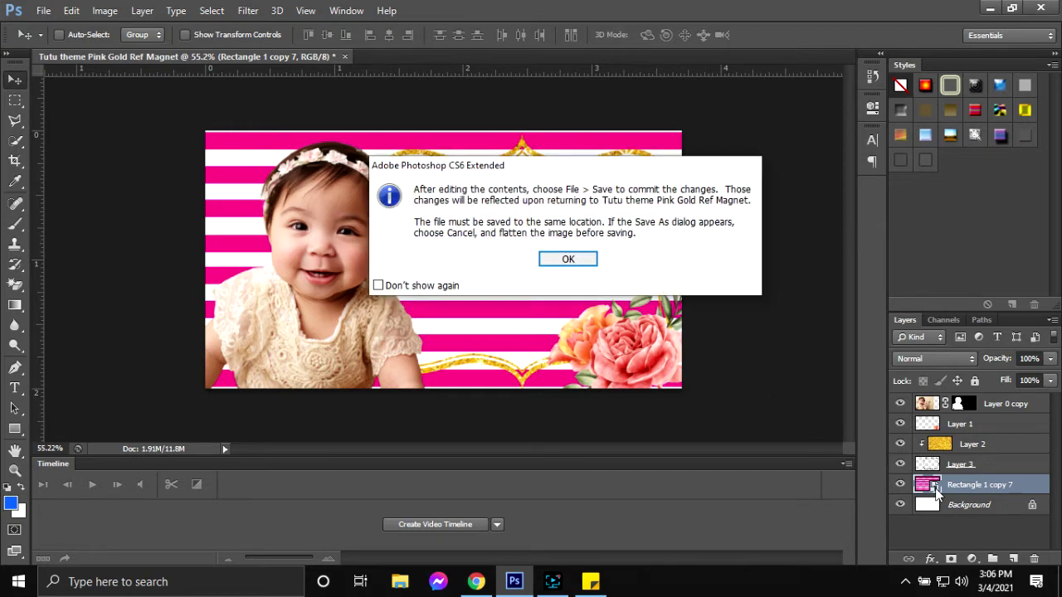
click(565, 261)
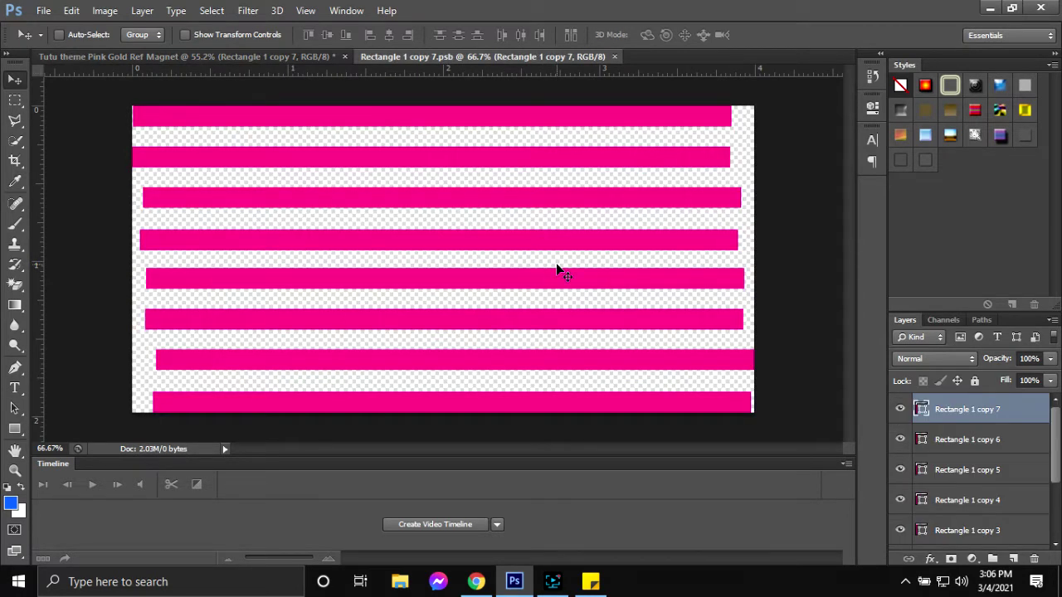
click(149, 53)
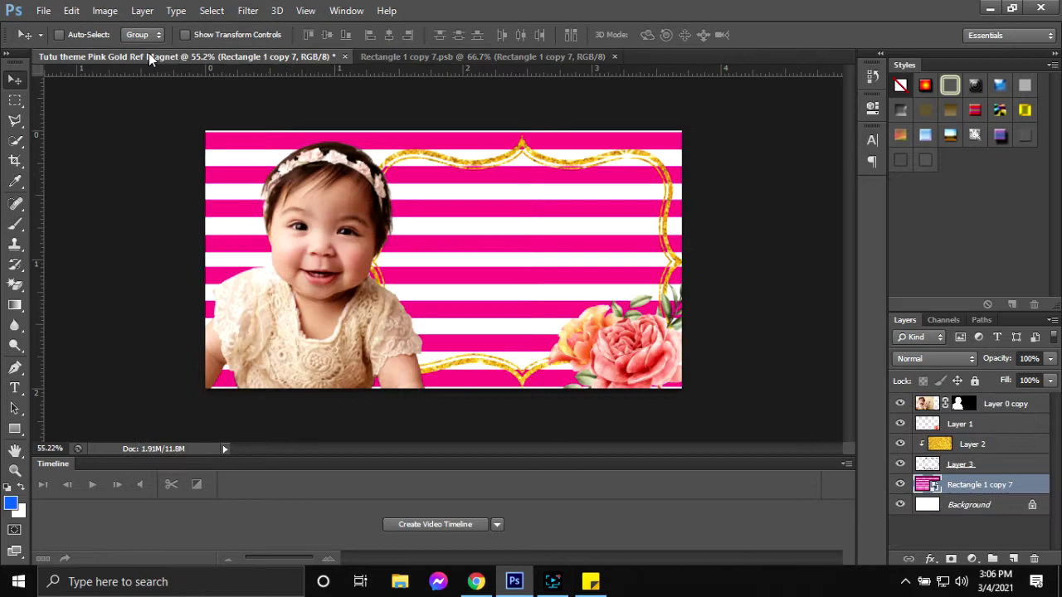
click(513, 57)
click(615, 56)
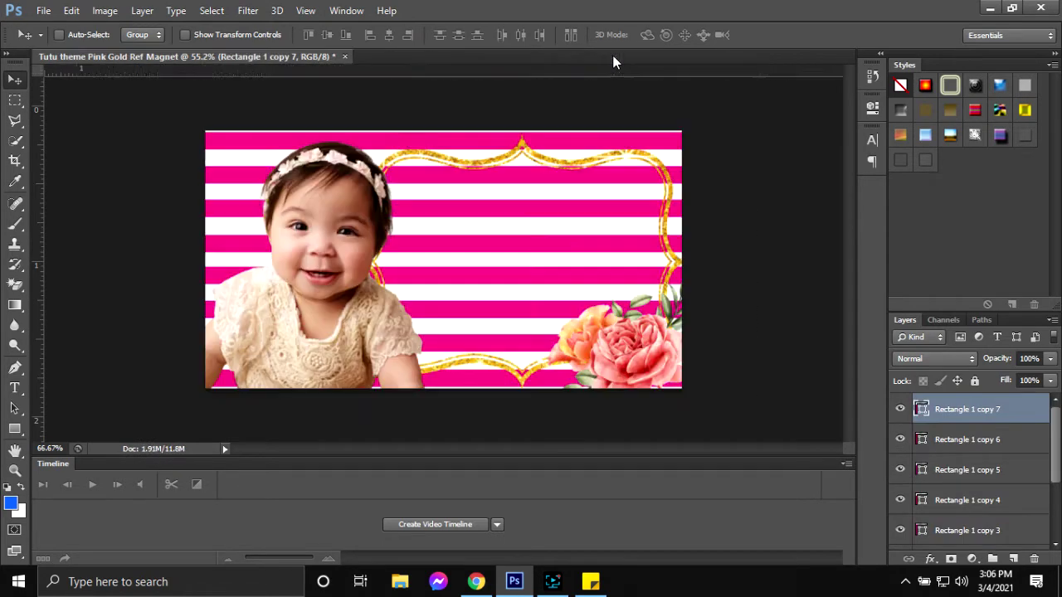
click(15, 429)
- Draw a white rectangle over the right-hand stripes, widen it leftward, and hide the baby photo
click(44, 426)
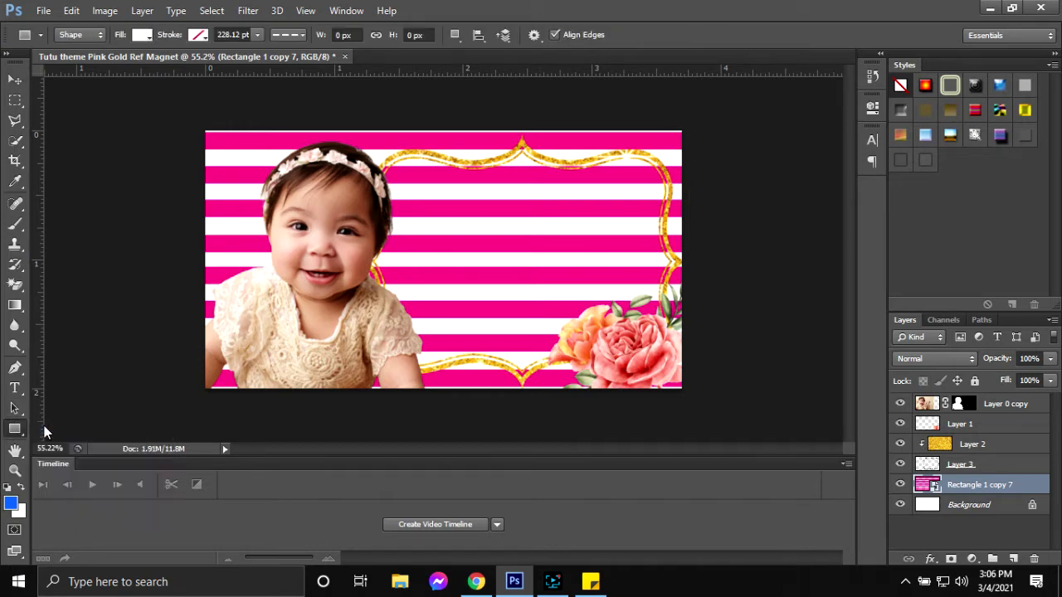
mouse_move(364, 135)
mouse_down()
mouse_move(626, 374)
mouse_move(676, 385)
mouse_up()
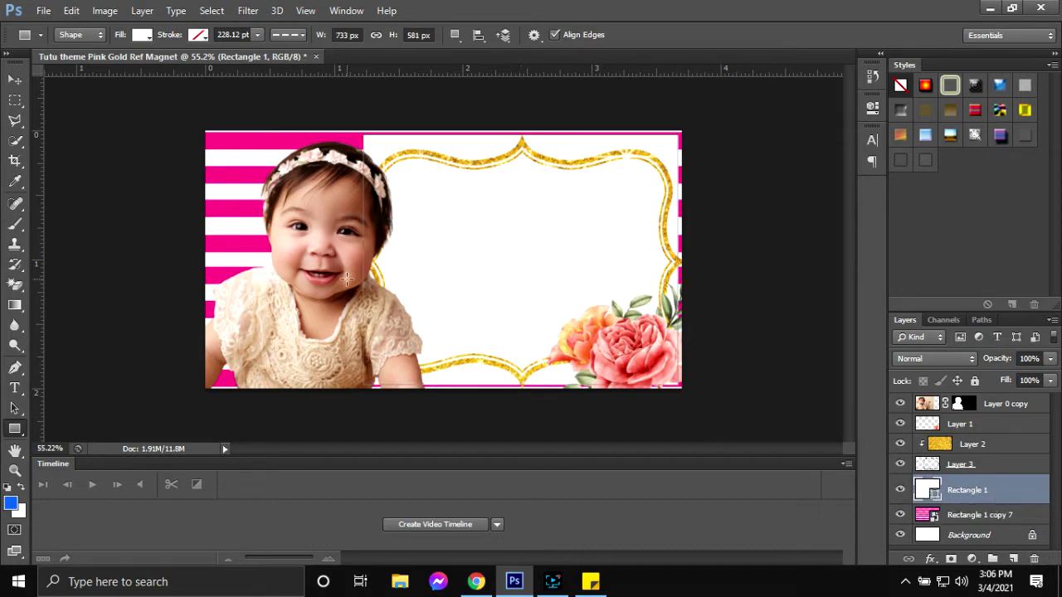
key(ctrl+t)
drag(363, 260, 352, 260)
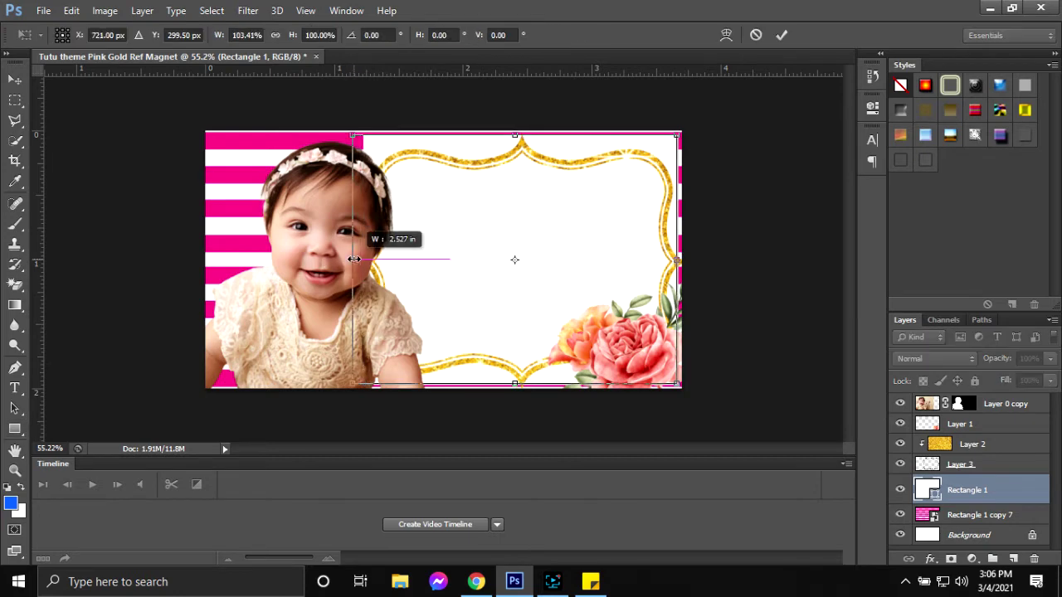
click(777, 37)
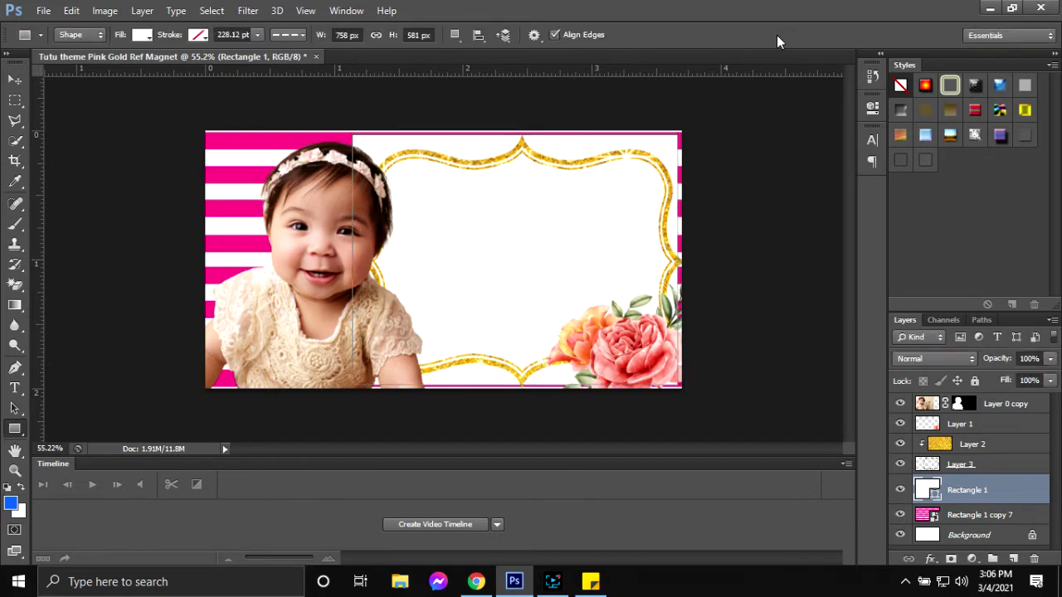
click(899, 404)
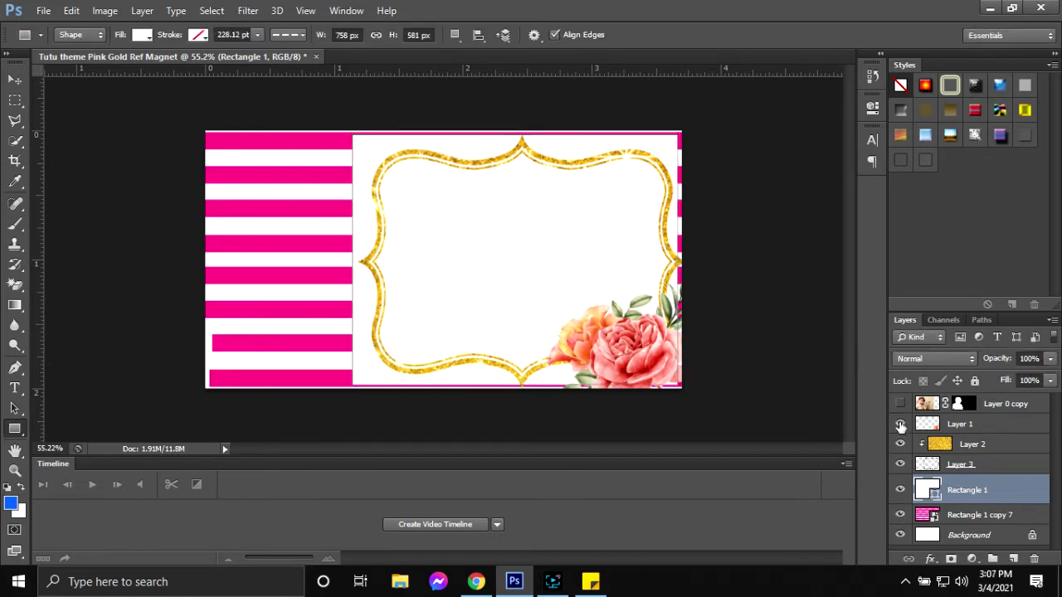
- Hide the flower layer and rasterize the white Rectangle 1 layer
click(900, 424)
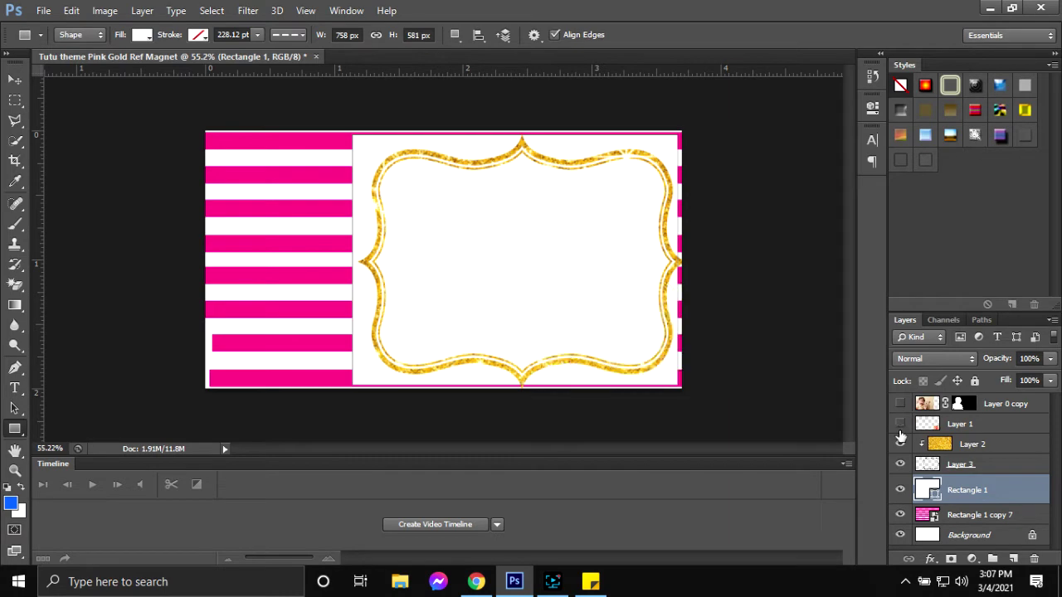
right_click(1019, 495)
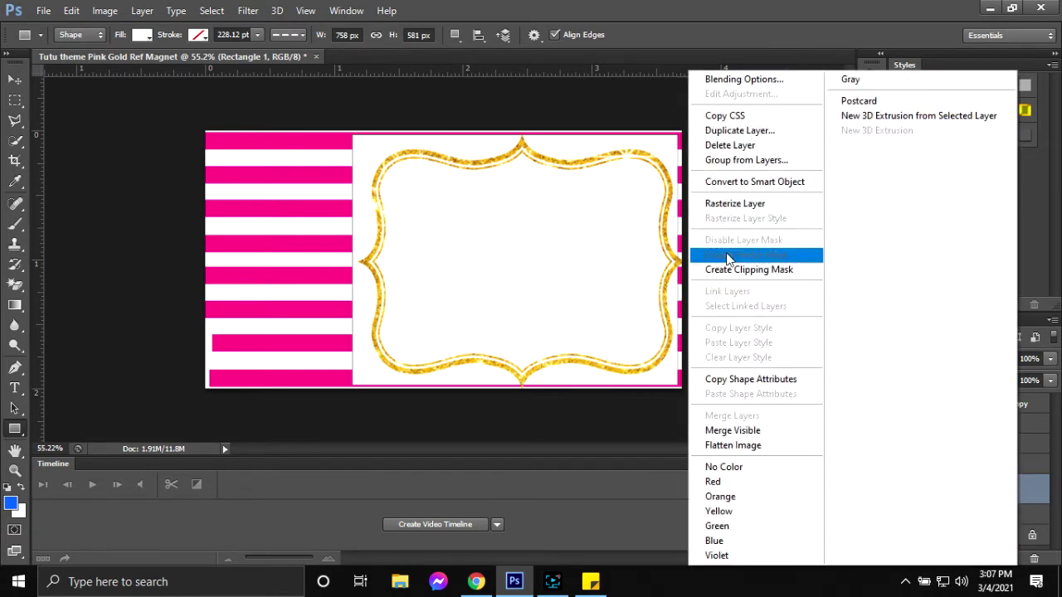
click(710, 206)
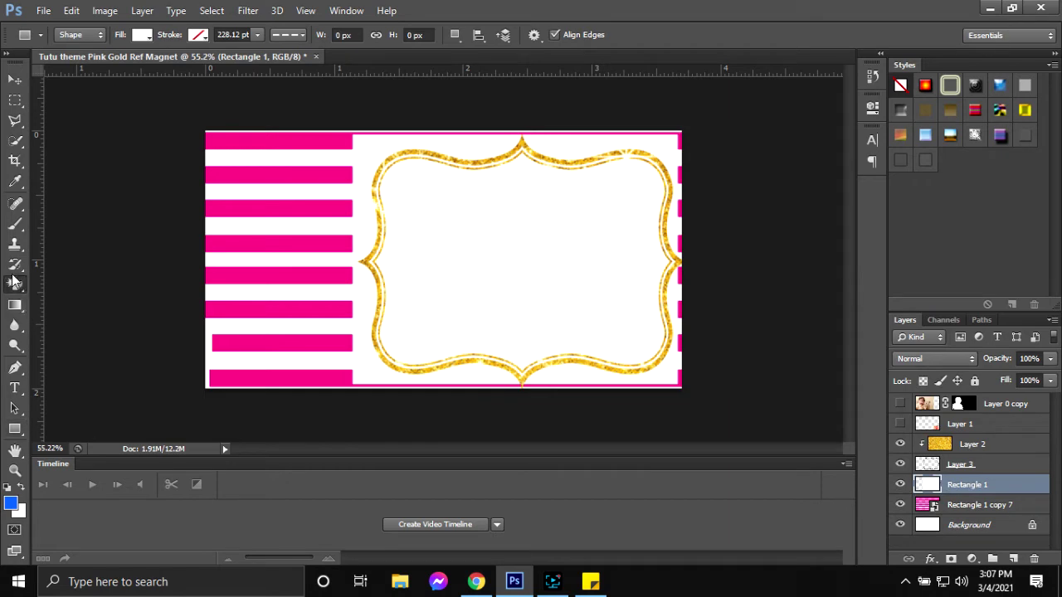
- Select the Eraser tool and shrink its brush to 175 px
click(15, 285)
drag(15, 285, 39, 282)
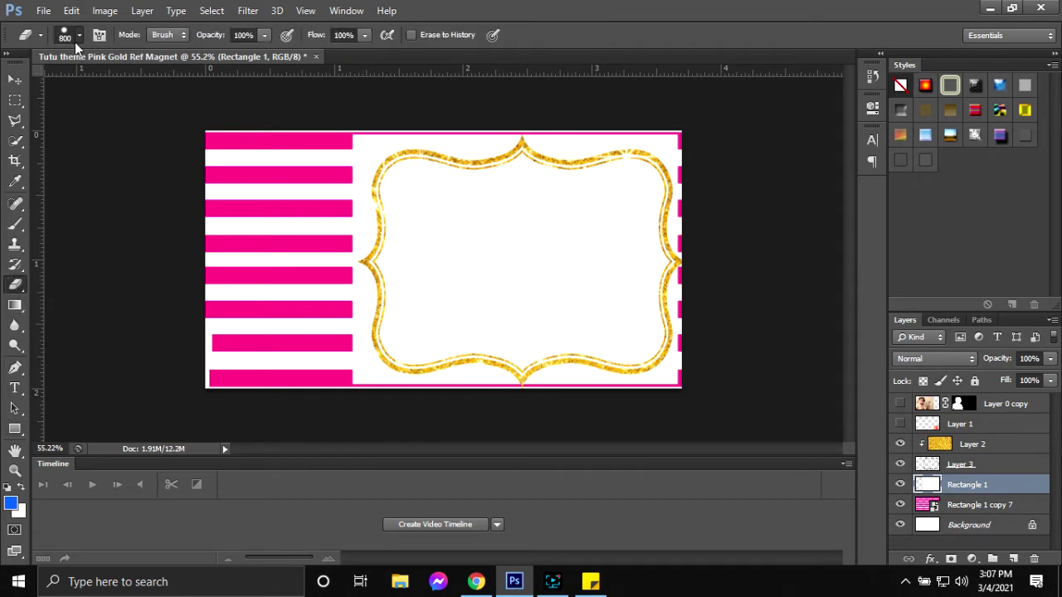
click(75, 43)
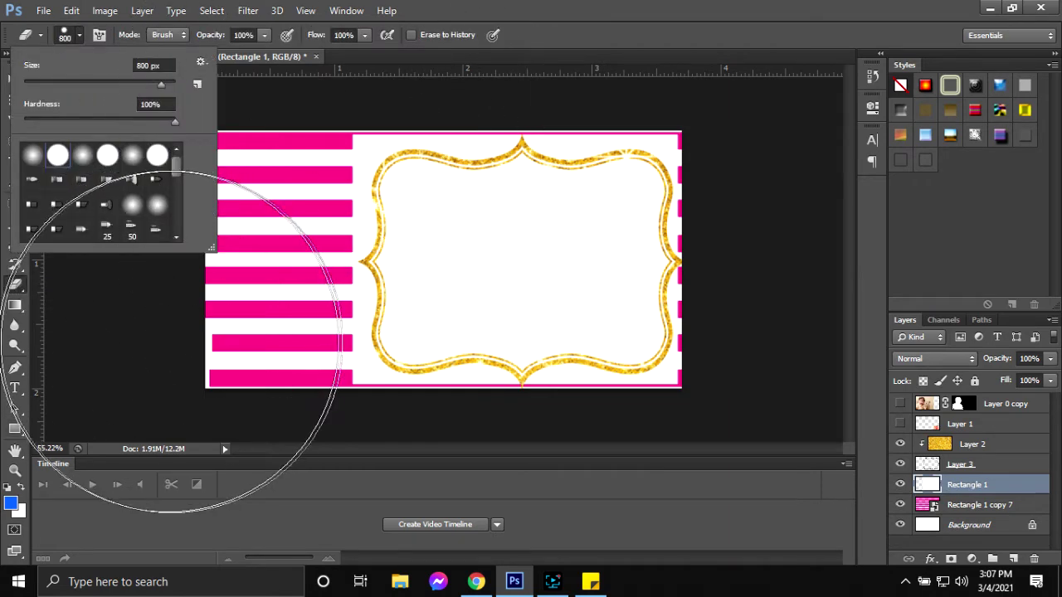
click(187, 315)
key(bracketleft)
key(bracketleft)
key(bracketleft)
key(bracketleft)
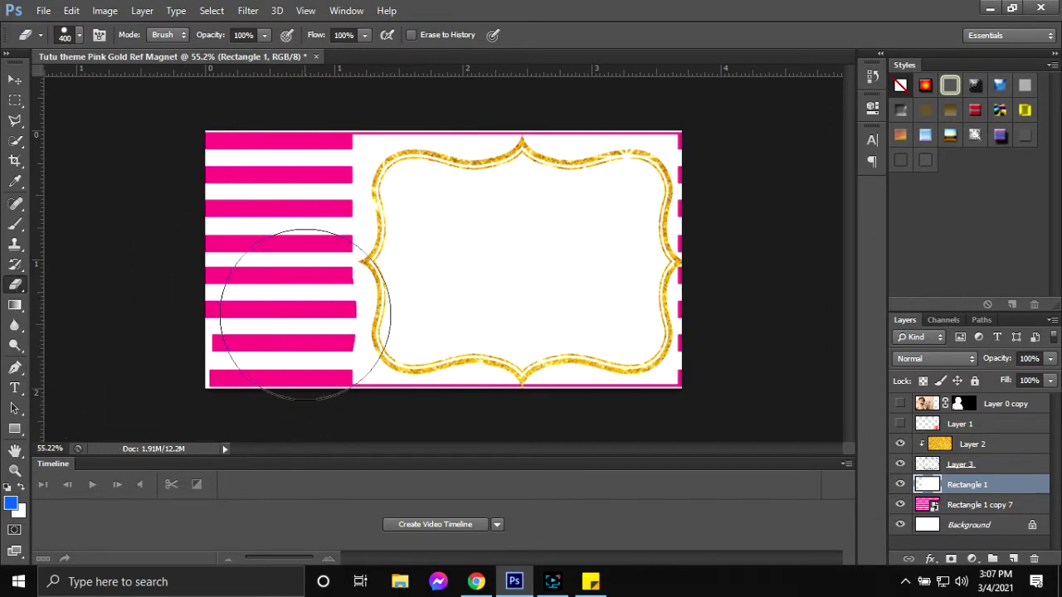
key(bracketleft)
key(bracketleft)
scroll(332, 290, up, 2)
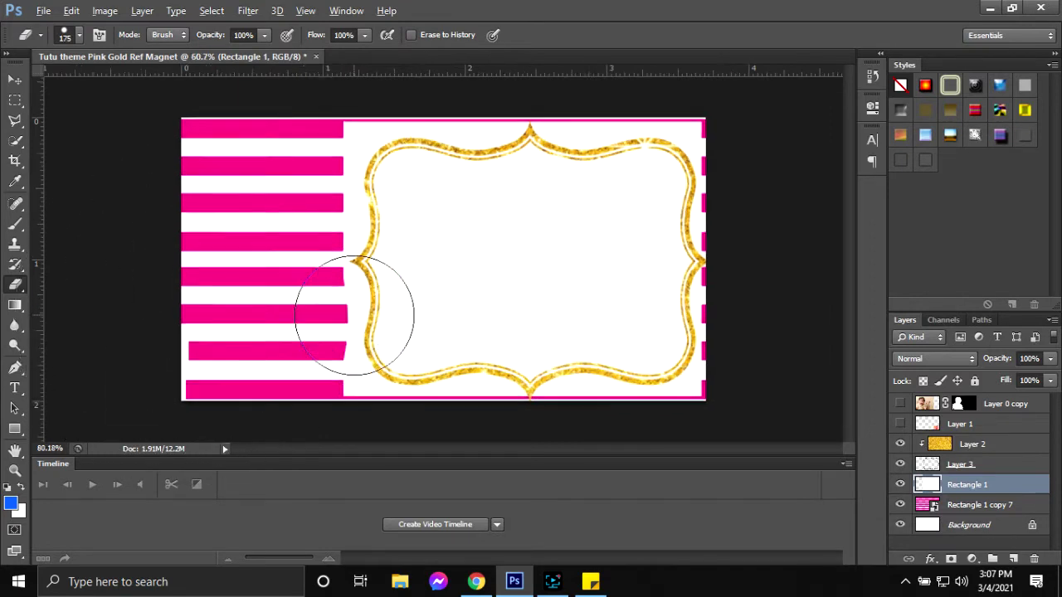
scroll(315, 294, up, 1)
key(bracketleft)
- Erase the white left of the frame and along the bottom stripe with a 125 px eraser
drag(308, 294, 315, 332)
key(bracketleft)
key(bracketleft)
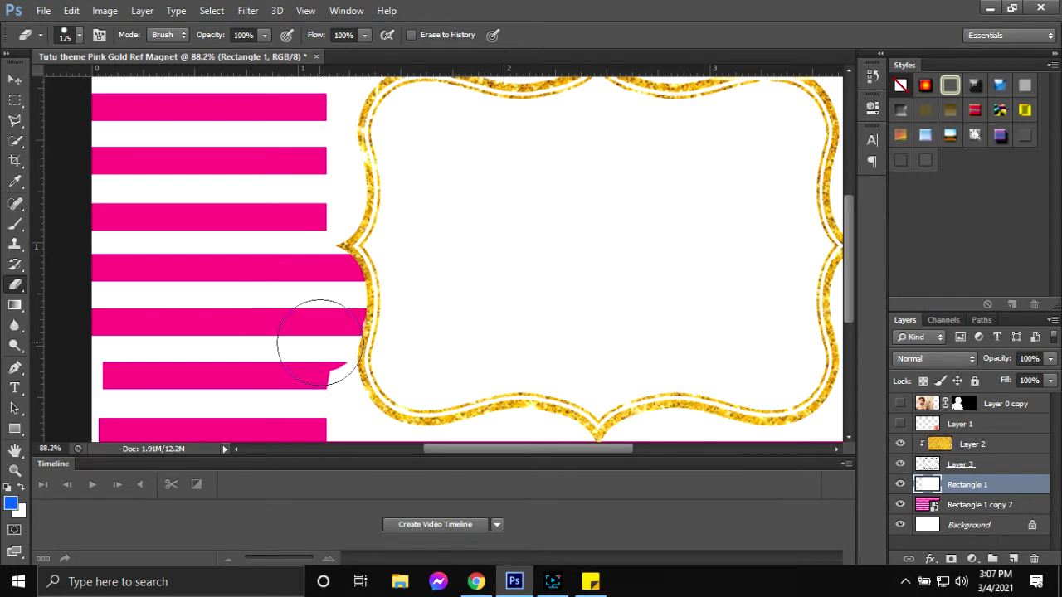
scroll(320, 308, right, 2)
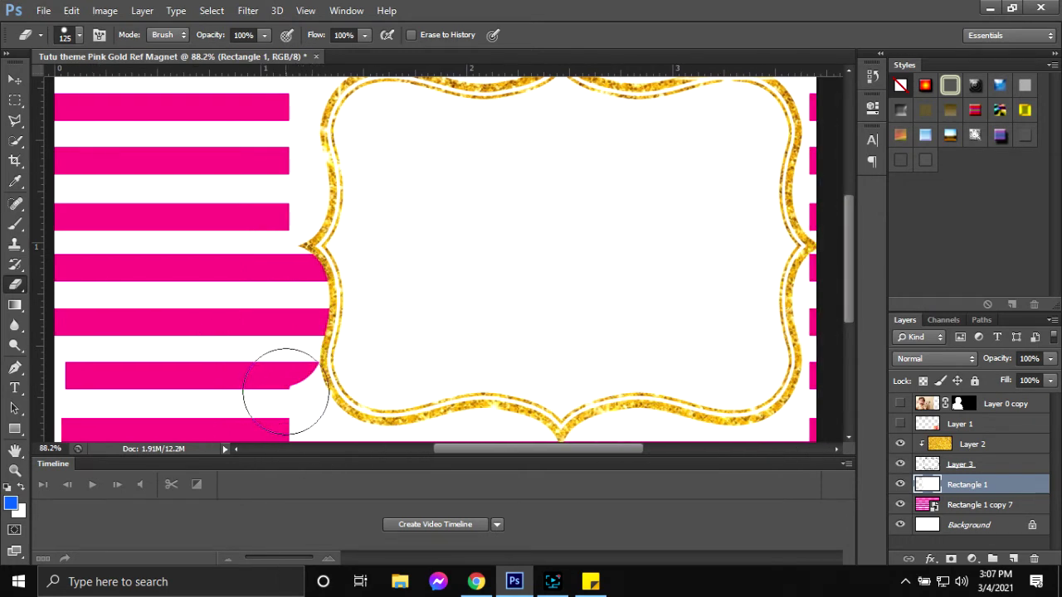
drag(280, 379, 304, 422)
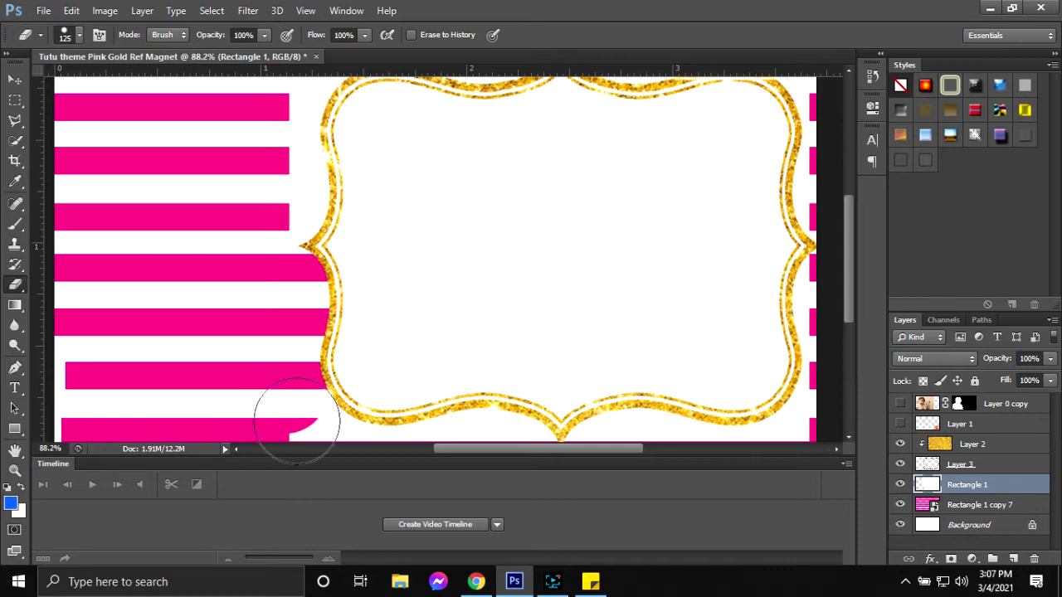
scroll(365, 406, down, 2)
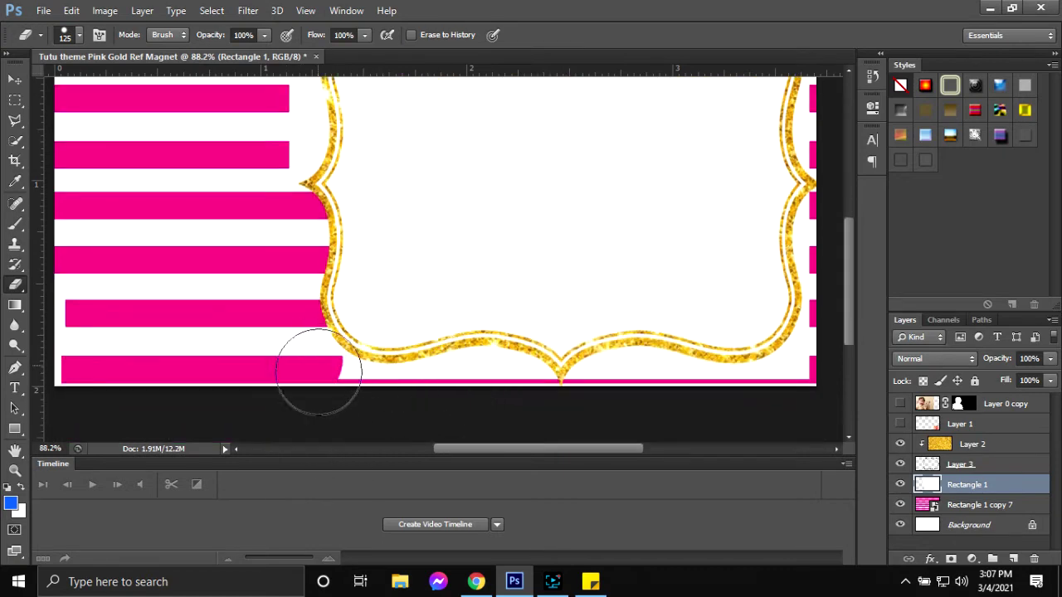
scroll(315, 372, down, 2)
mouse_move(340, 325)
mouse_down()
mouse_move(409, 340)
mouse_move(506, 324)
mouse_up()
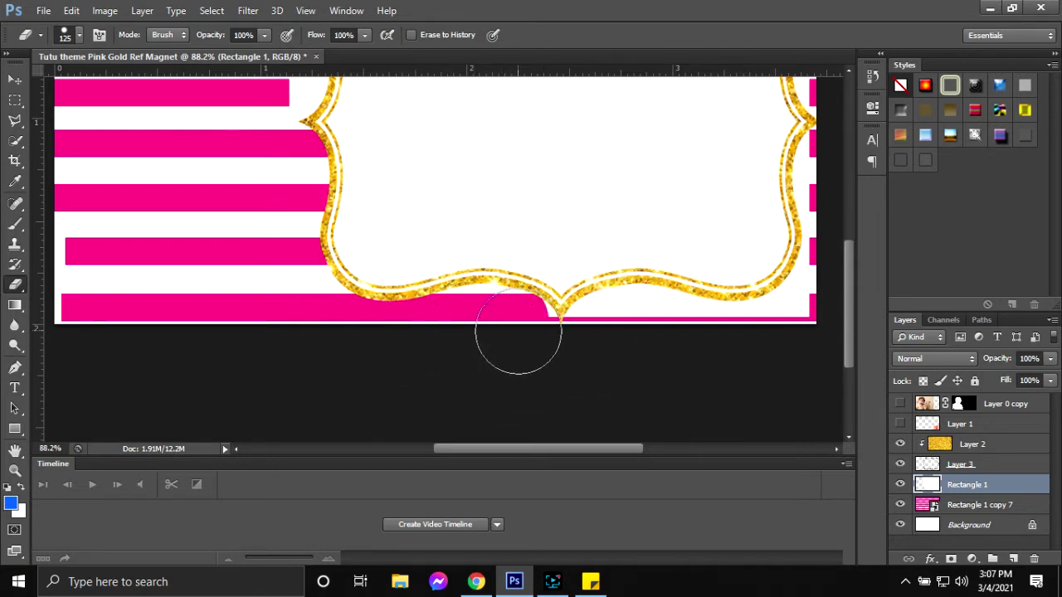
click(598, 334)
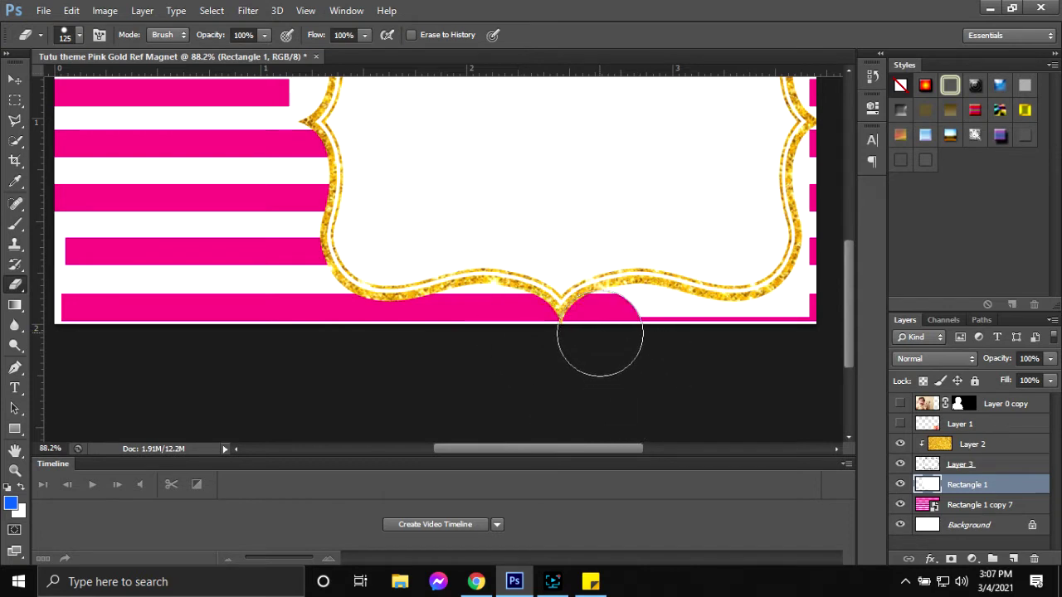
mouse_move(621, 325)
mouse_down()
mouse_move(645, 315)
mouse_move(702, 343)
mouse_move(747, 343)
mouse_move(794, 320)
mouse_up()
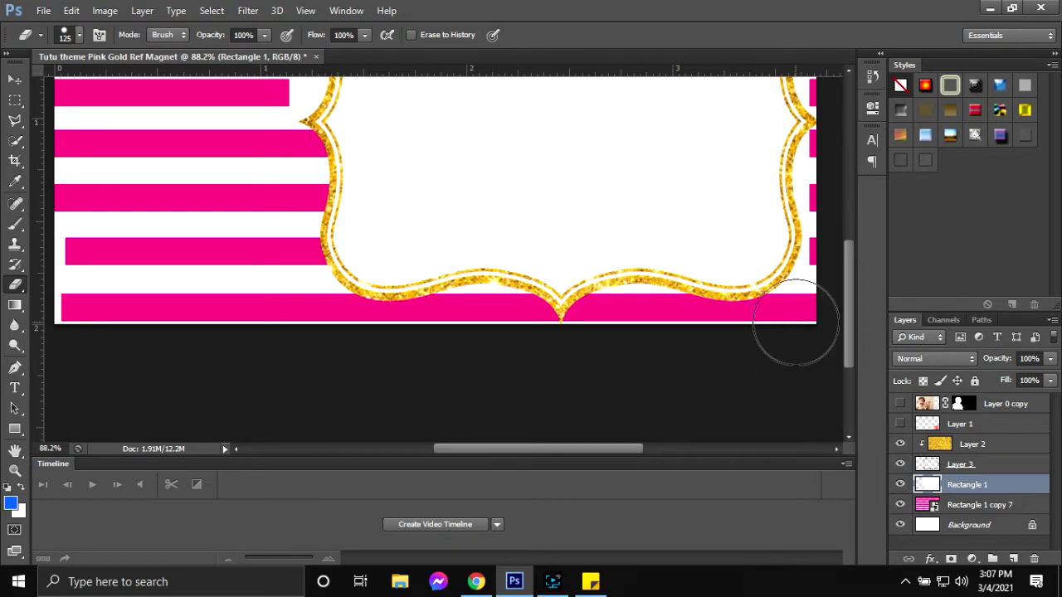
scroll(822, 348, up, 2)
- Erase the leftover white patches near the frame's bottom-right edge
drag(567, 449, 620, 449)
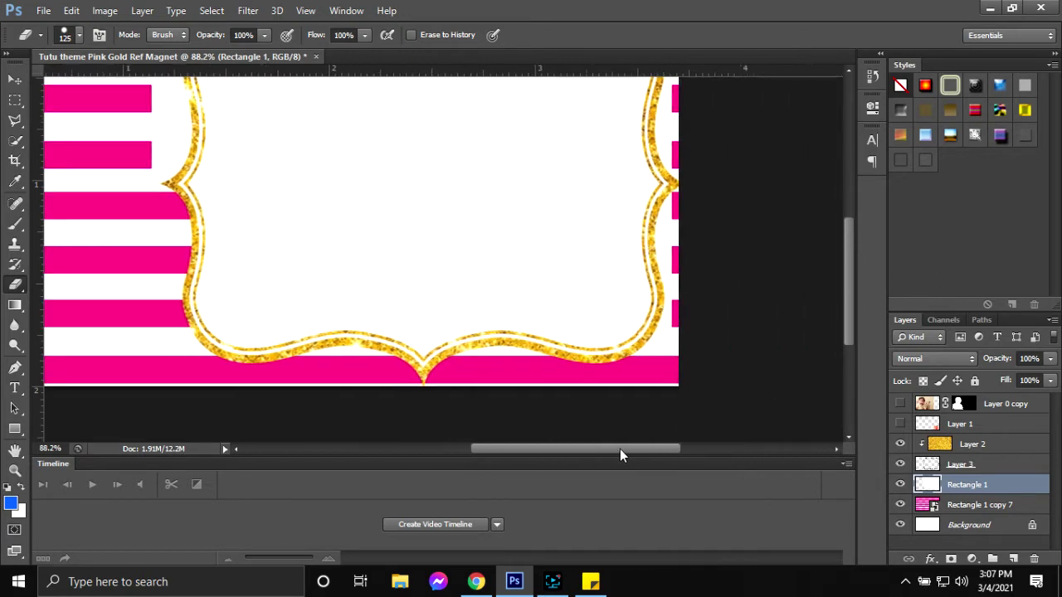
mouse_move(644, 323)
mouse_down()
mouse_move(647, 237)
mouse_move(636, 230)
mouse_up()
scroll(685, 229, up, 4)
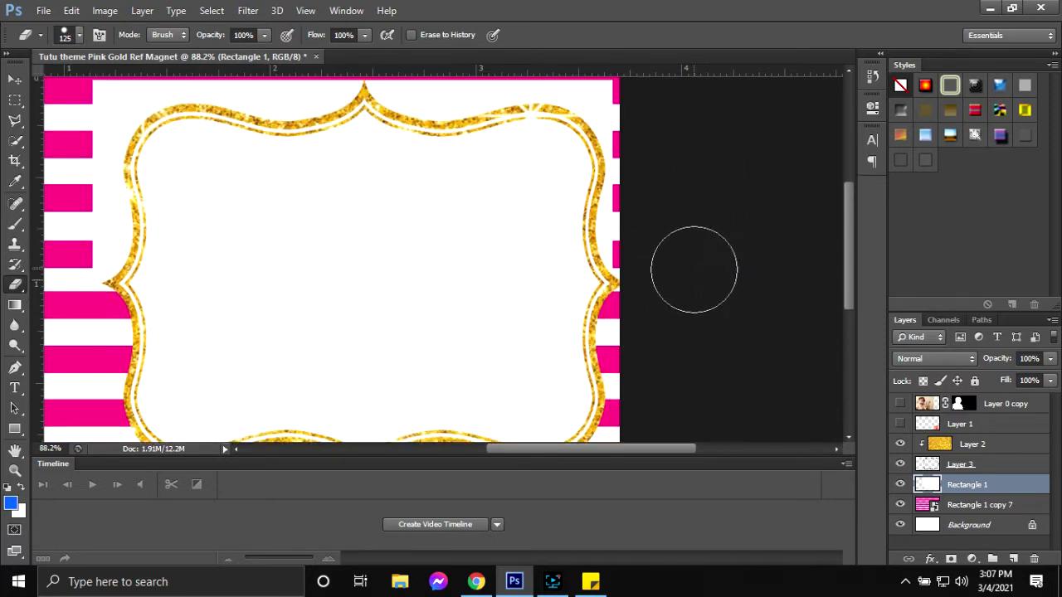
scroll(663, 266, up, 1)
drag(643, 256, 640, 257)
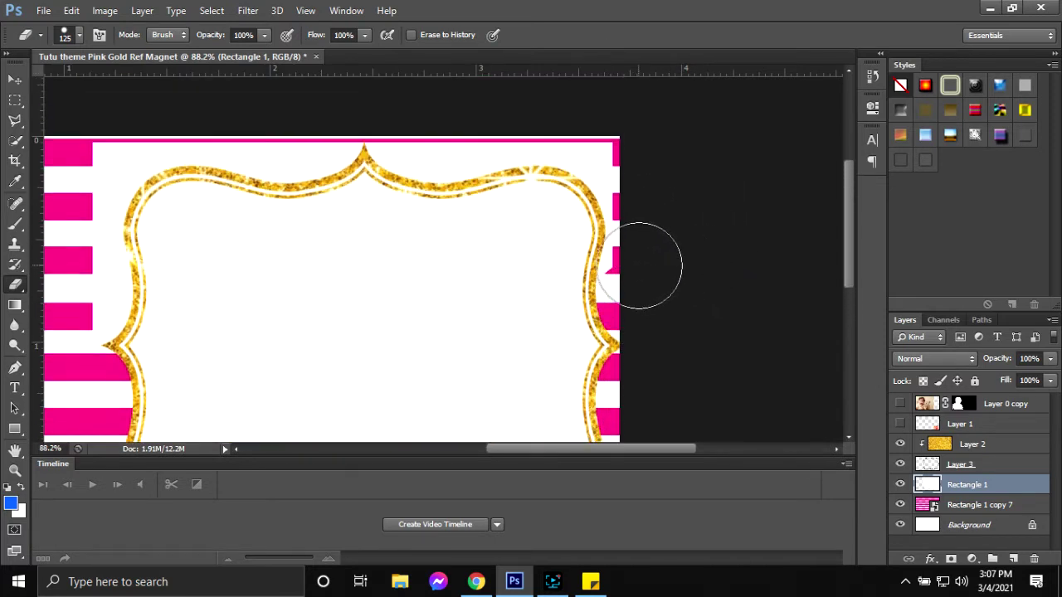
scroll(639, 267, up, 1)
scroll(647, 225, up, 2)
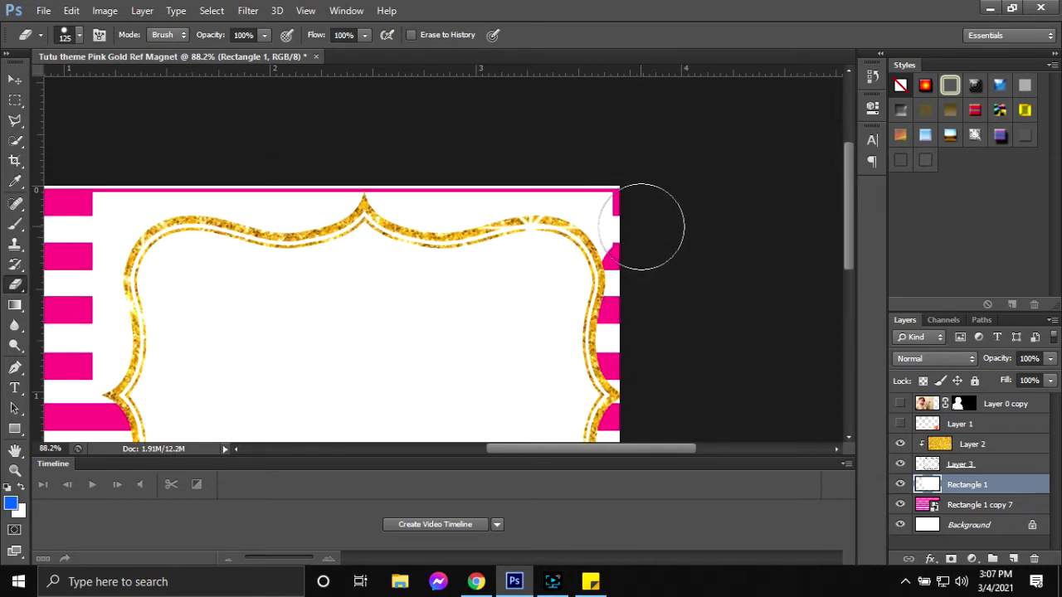
- Erase the white along the top edge and over the third and fourth stripes
drag(625, 220, 639, 218)
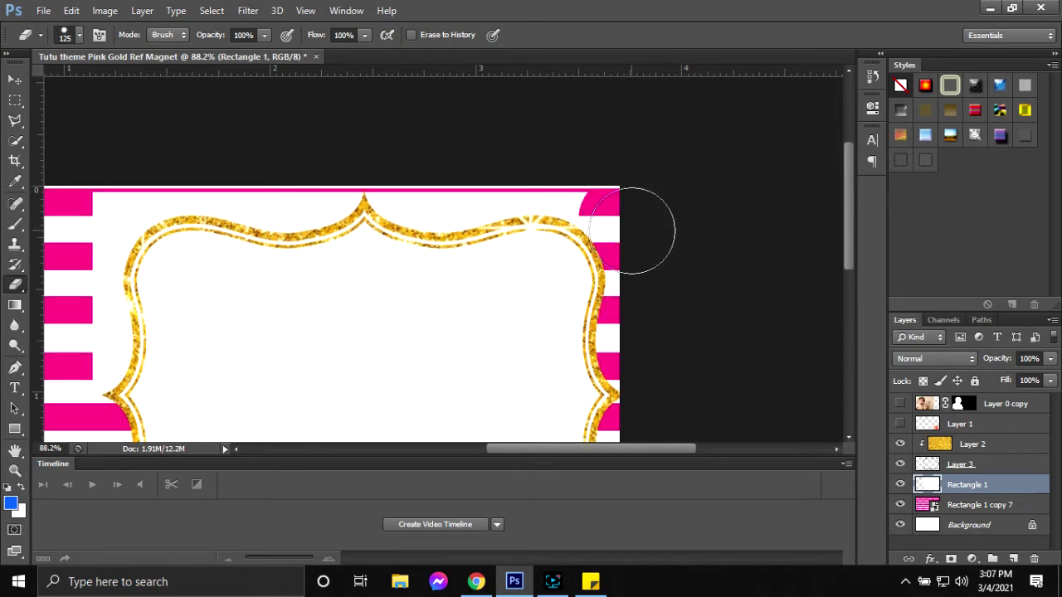
mouse_move(573, 178)
mouse_down()
mouse_move(462, 170)
mouse_move(429, 182)
mouse_up()
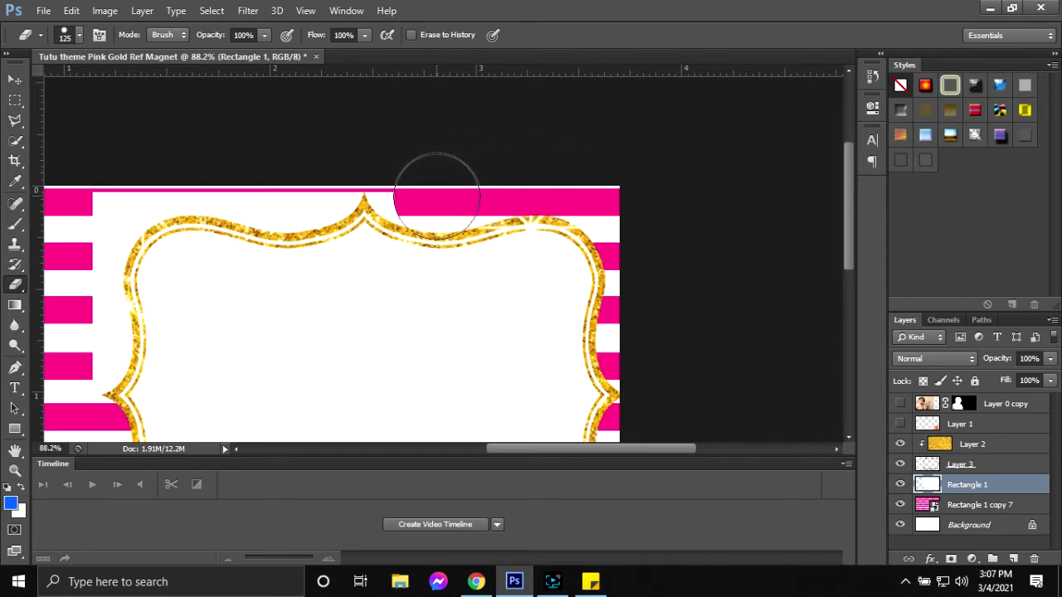
click(398, 176)
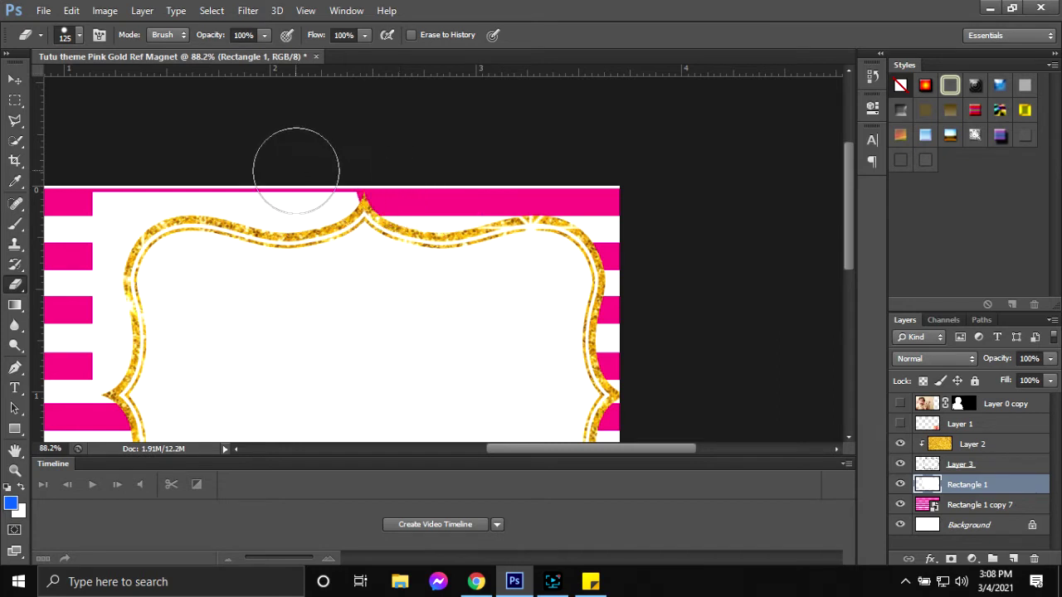
mouse_move(320, 174)
mouse_down()
mouse_move(279, 178)
mouse_move(291, 193)
mouse_move(252, 177)
mouse_move(118, 171)
mouse_move(109, 209)
mouse_move(155, 260)
mouse_up()
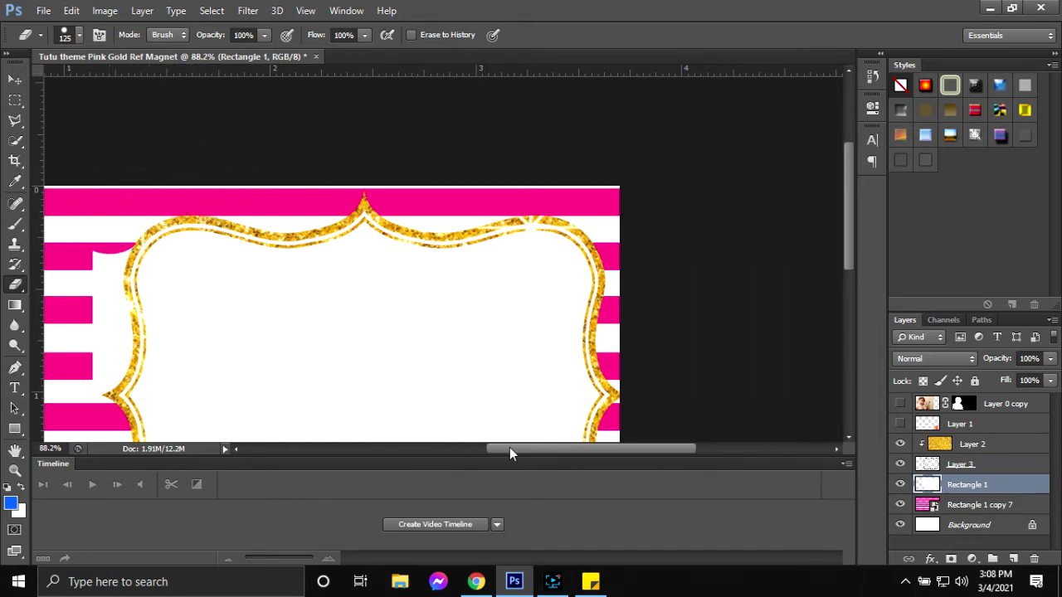
drag(509, 447, 483, 450)
scroll(278, 286, down, 3)
drag(273, 275, 190, 209)
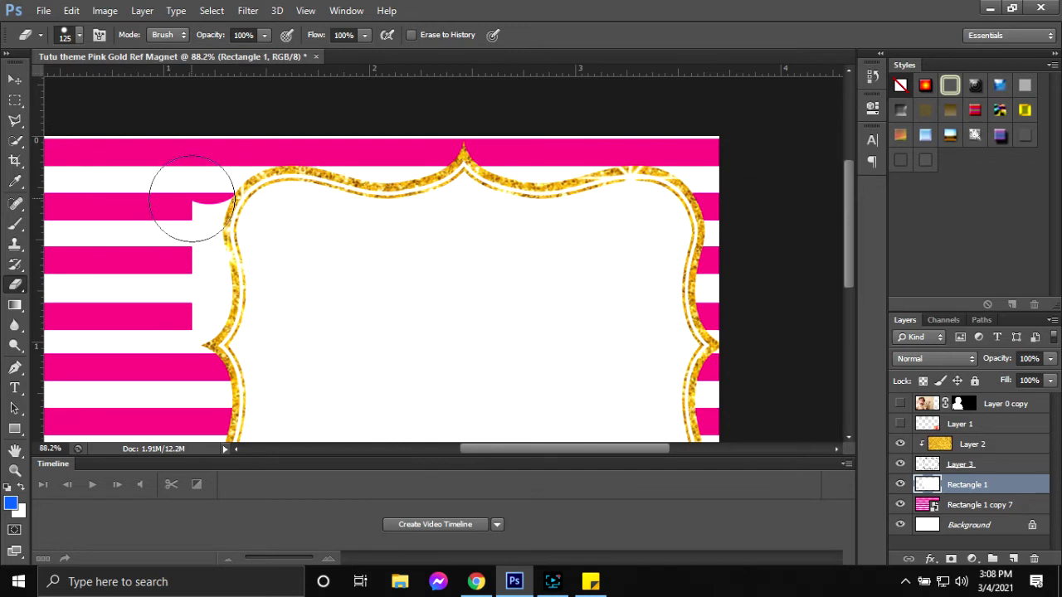
mouse_move(182, 245)
mouse_down()
mouse_move(183, 346)
mouse_move(182, 308)
mouse_up()
scroll(177, 308, down, 3)
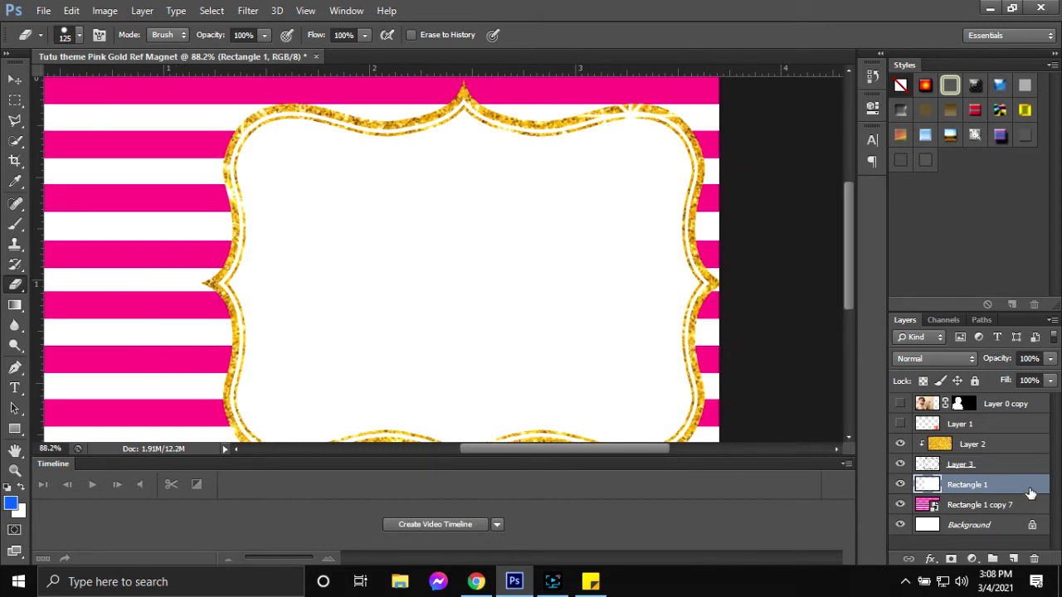
- Merge Rectangle 1, Layer 3 and Layer 2 into a single smart object
shift+click(1001, 467)
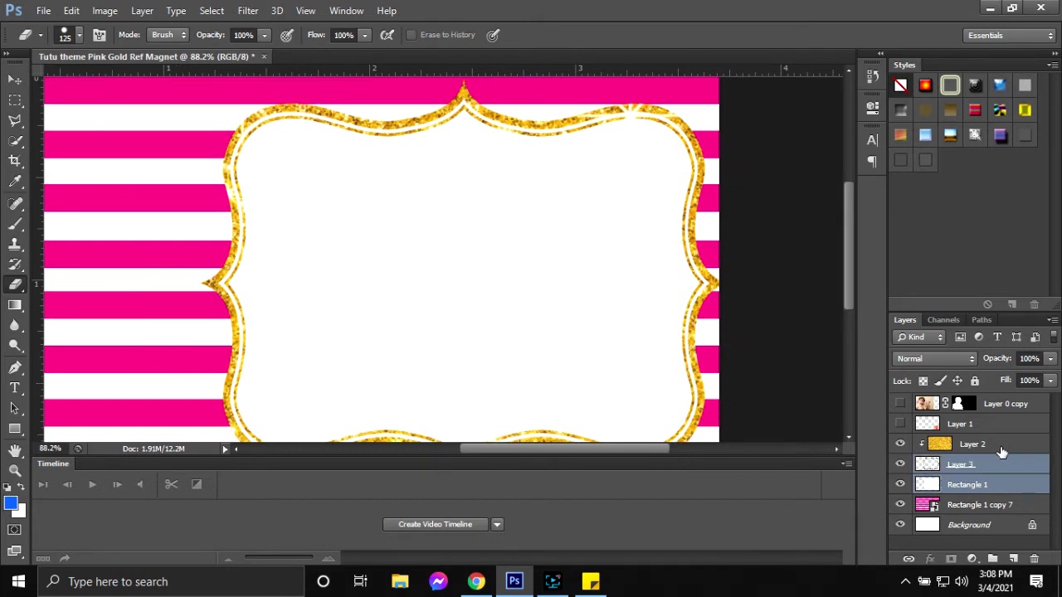
shift+click(1000, 446)
right_click(1000, 446)
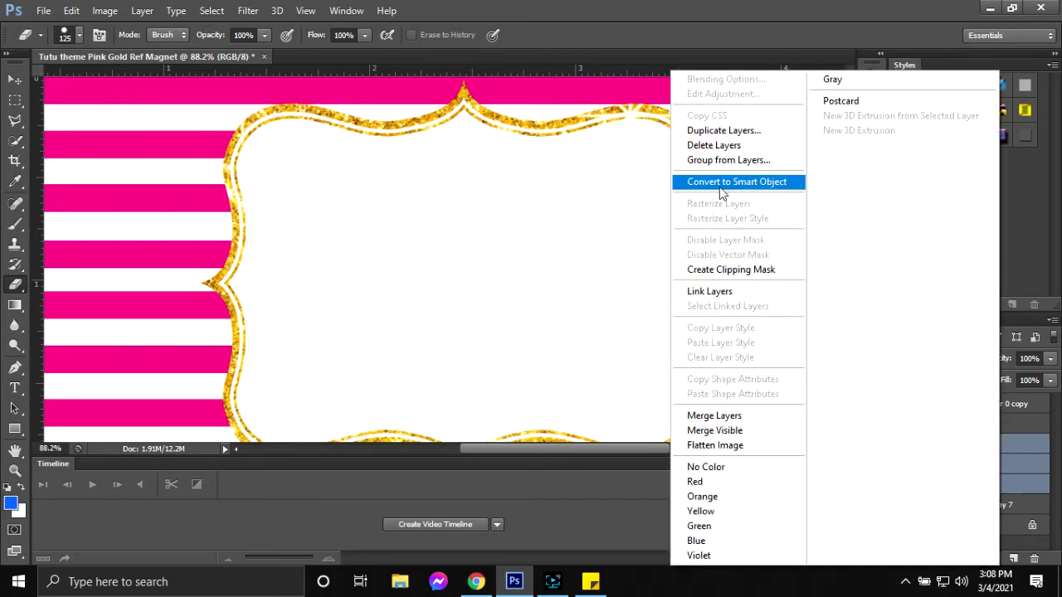
click(725, 182)
- Select the striped Rectangle 1 copy 7 layer with the Move tool
scroll(470, 244, right, 2)
scroll(470, 244, right, 2)
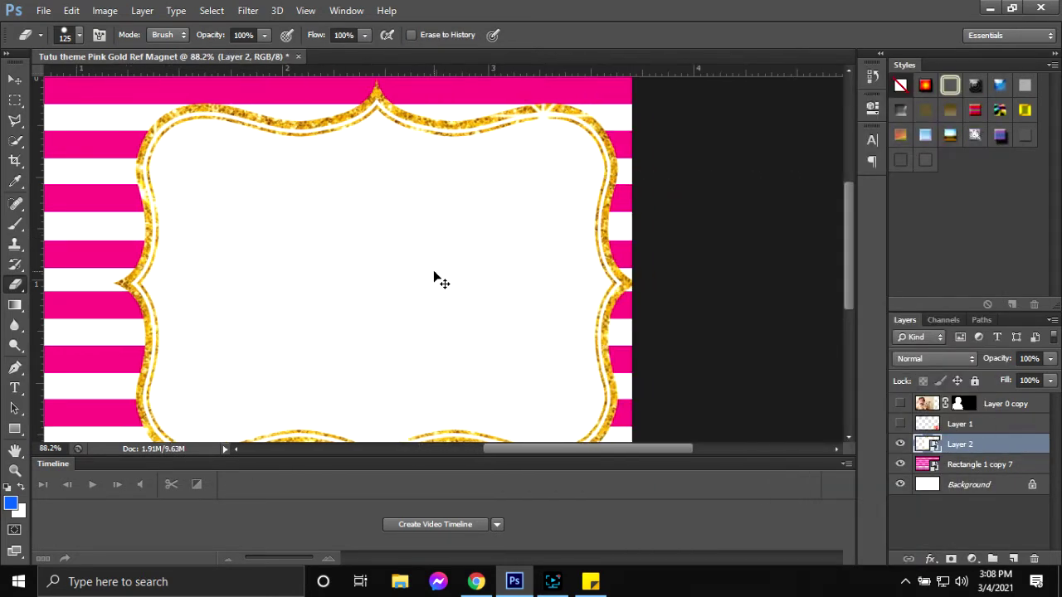
scroll(434, 277, down, 3)
scroll(553, 372, up, 1)
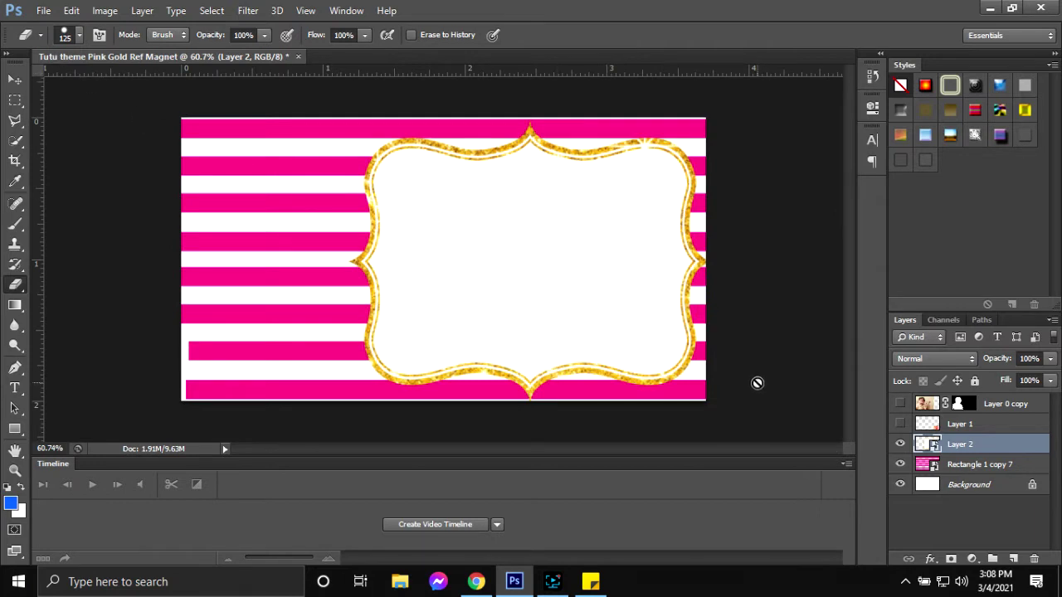
click(985, 467)
key(v)
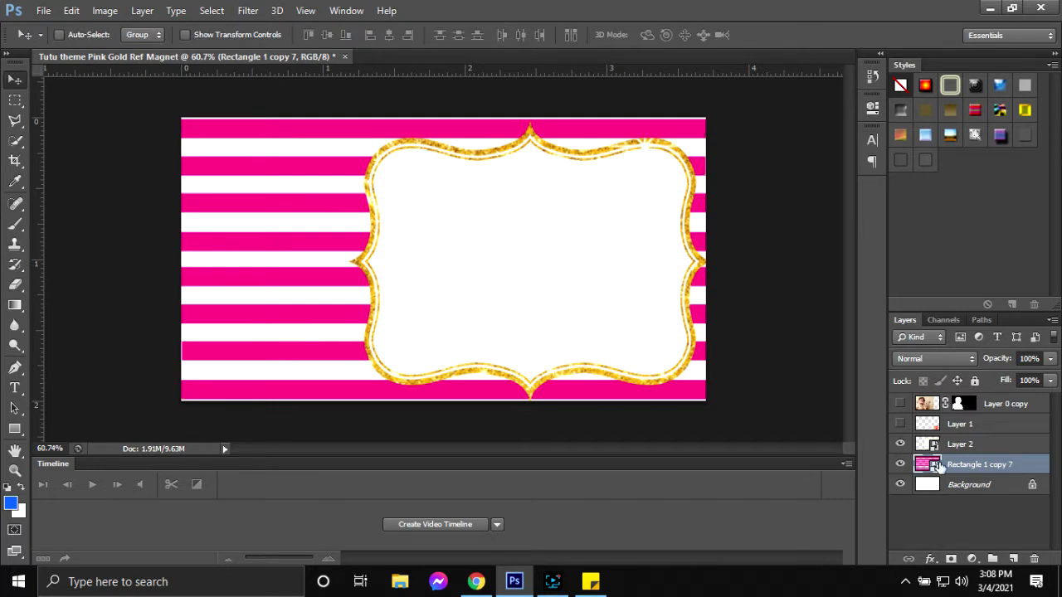
- Open the stripes smart object, nudge the top bar right and the fourth bar left
double_click(938, 467)
click(571, 261)
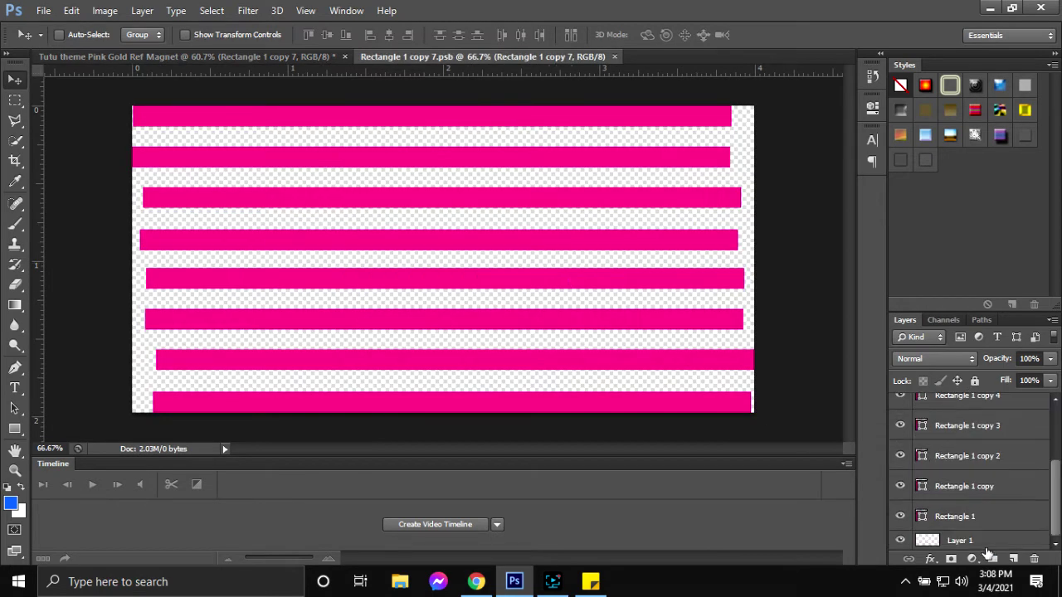
scroll(985, 514, down, 3)
click(986, 516)
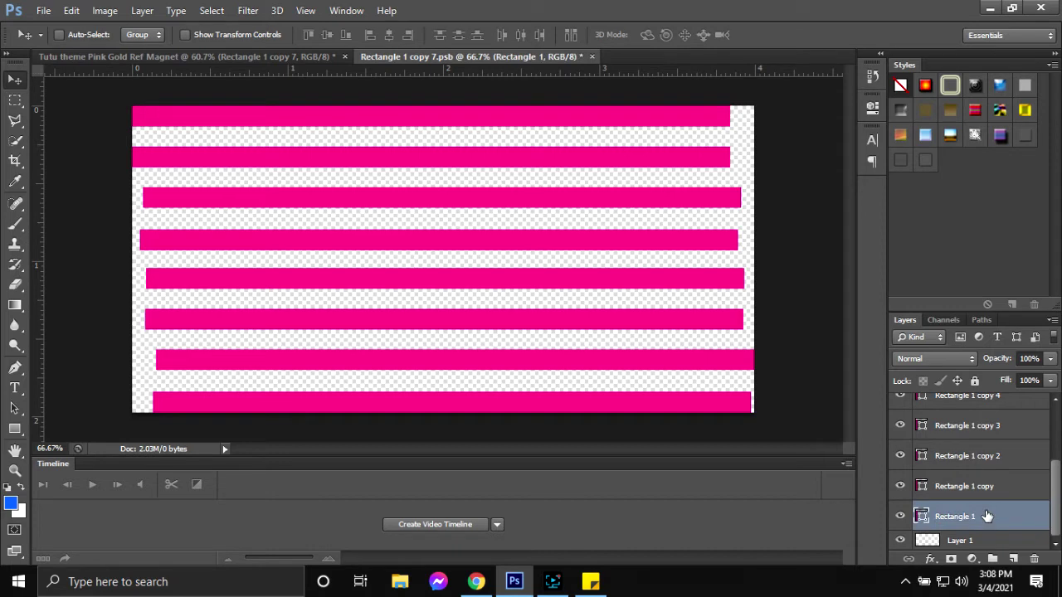
key(Right)
key(Right)
click(992, 489)
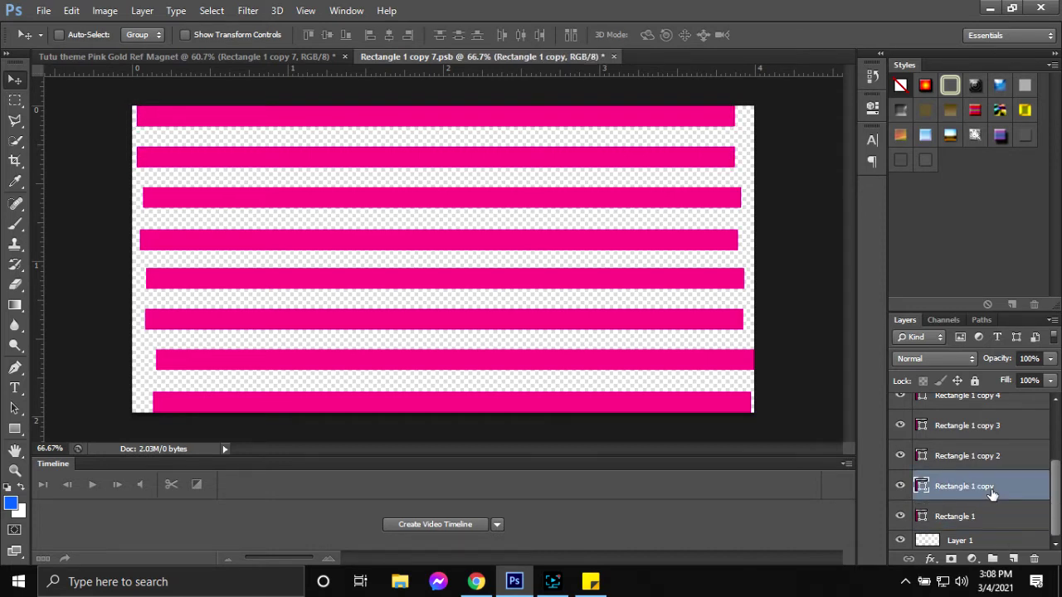
click(976, 456)
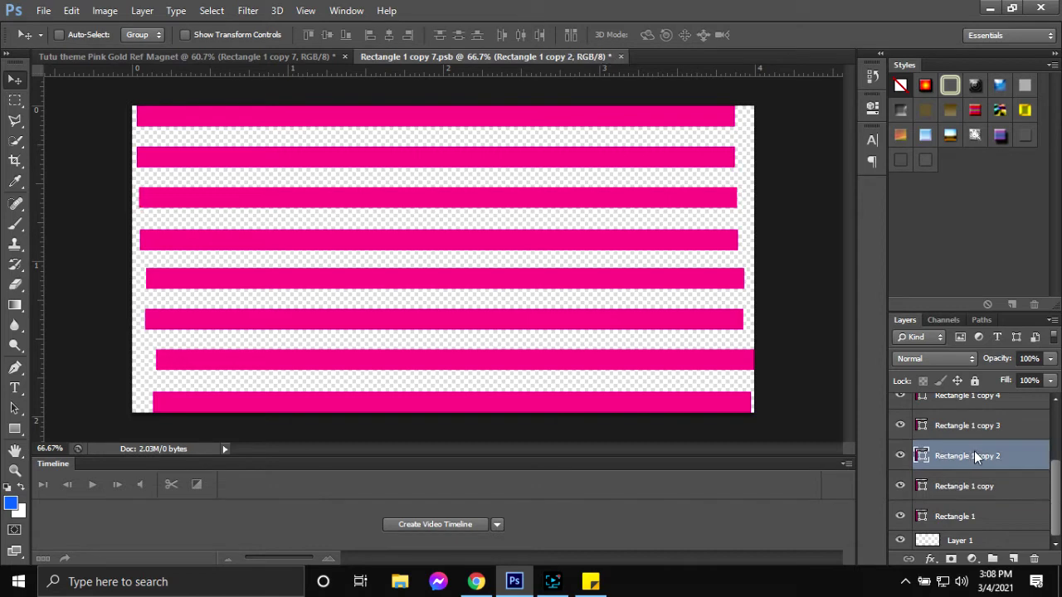
key(Left)
- Nudge the fifth, sixth and seventh pink bars left to line them up
click(959, 426)
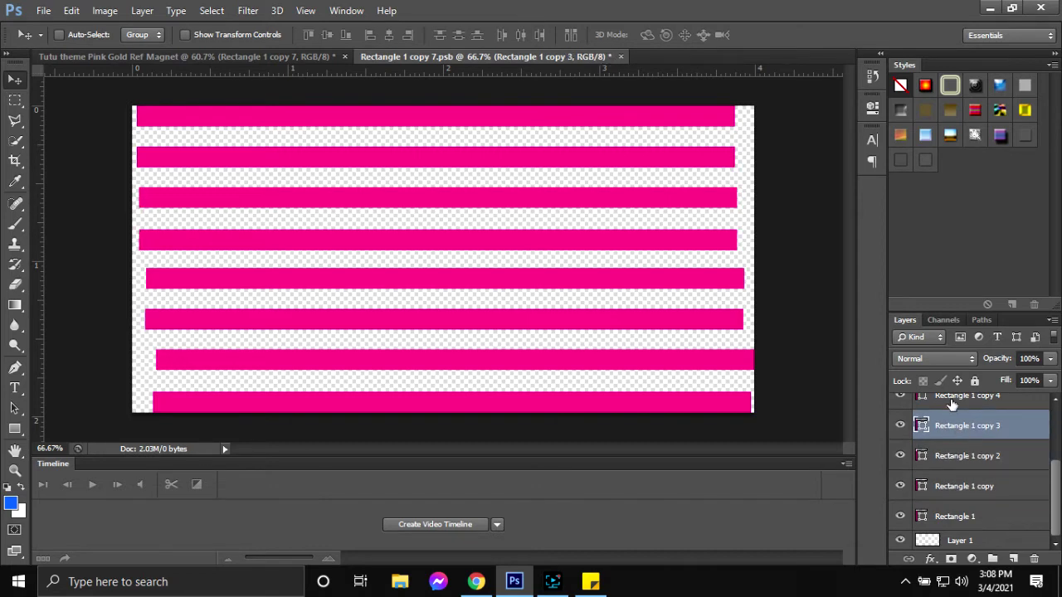
scroll(951, 407, down, 1)
key(alt+bracketright)
key(Left)
key(Left)
key(Left)
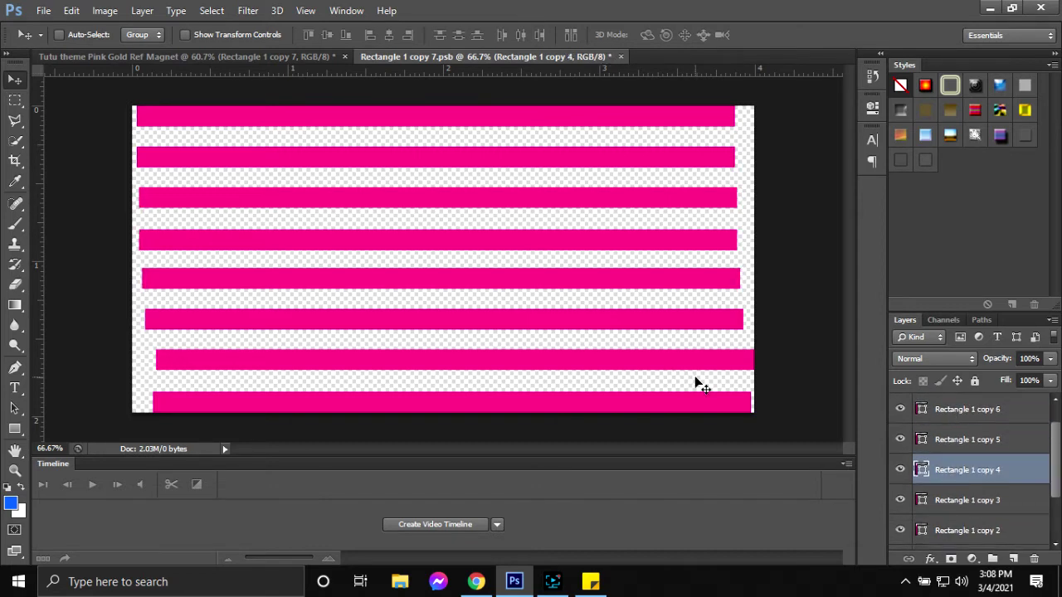
key(Left)
click(960, 434)
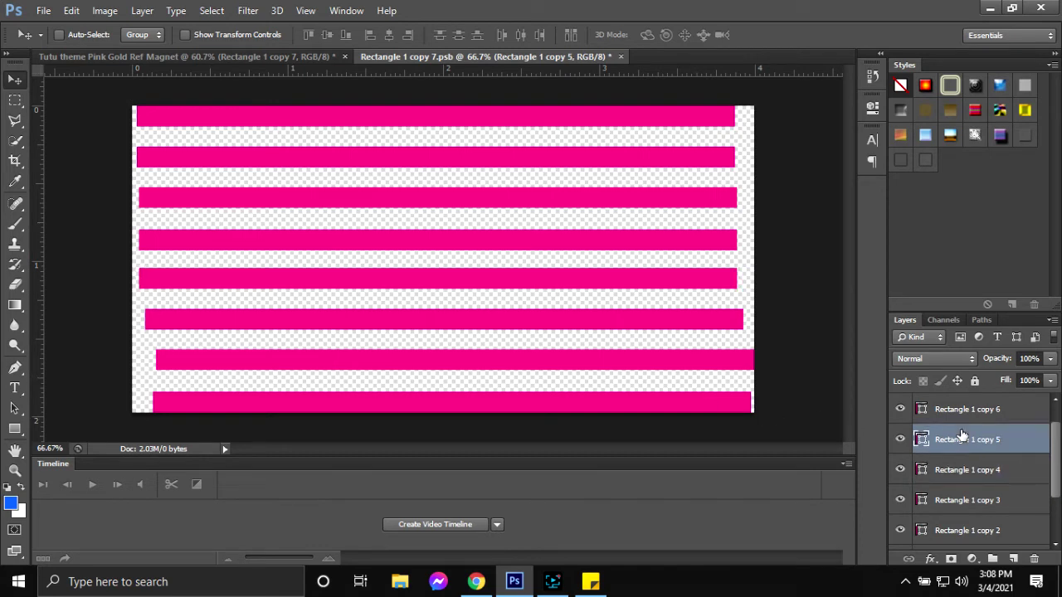
key(Left)
key(Left)
key(Left)
scroll(993, 481, up, 1)
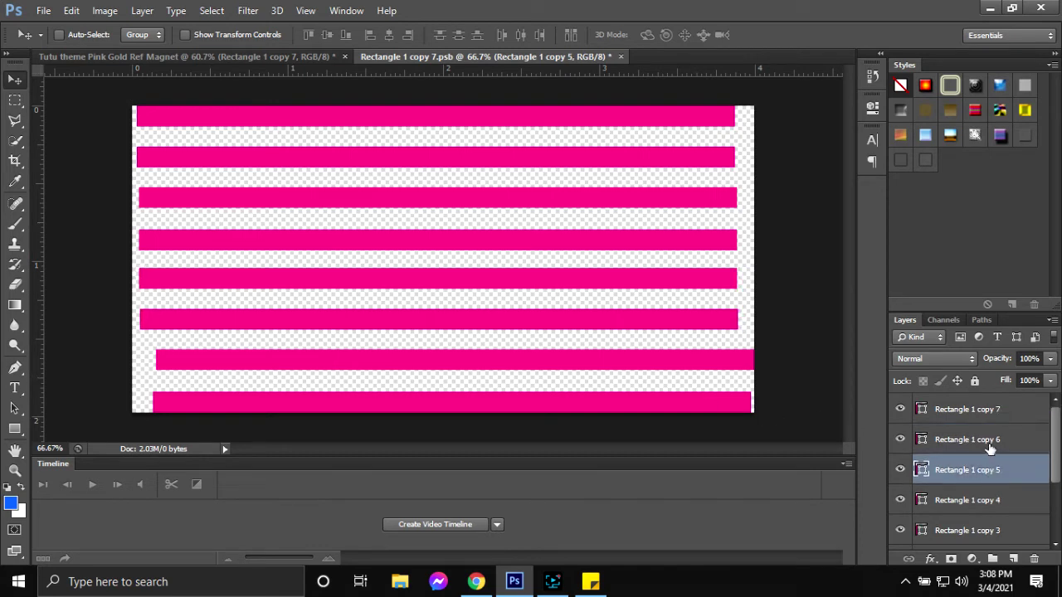
click(988, 440)
key(shift+Left)
key(shift+Left)
key(Left)
key(Left)
key(Left)
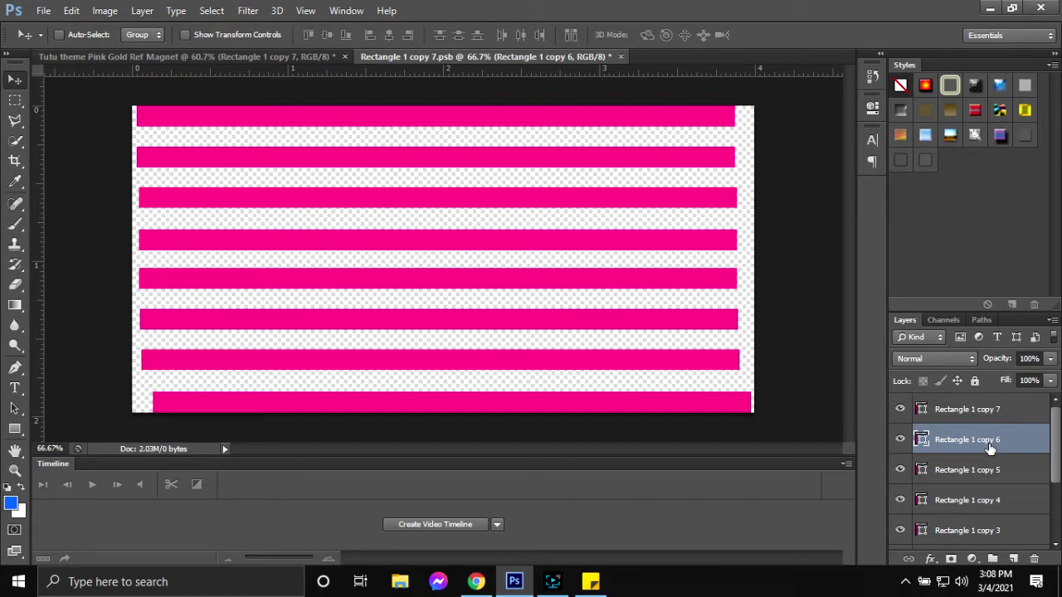
- Shift the bottom pink bar left and up, save the smart object, and return to the magnet document
click(964, 410)
key(Left)
key(Left)
key(Left)
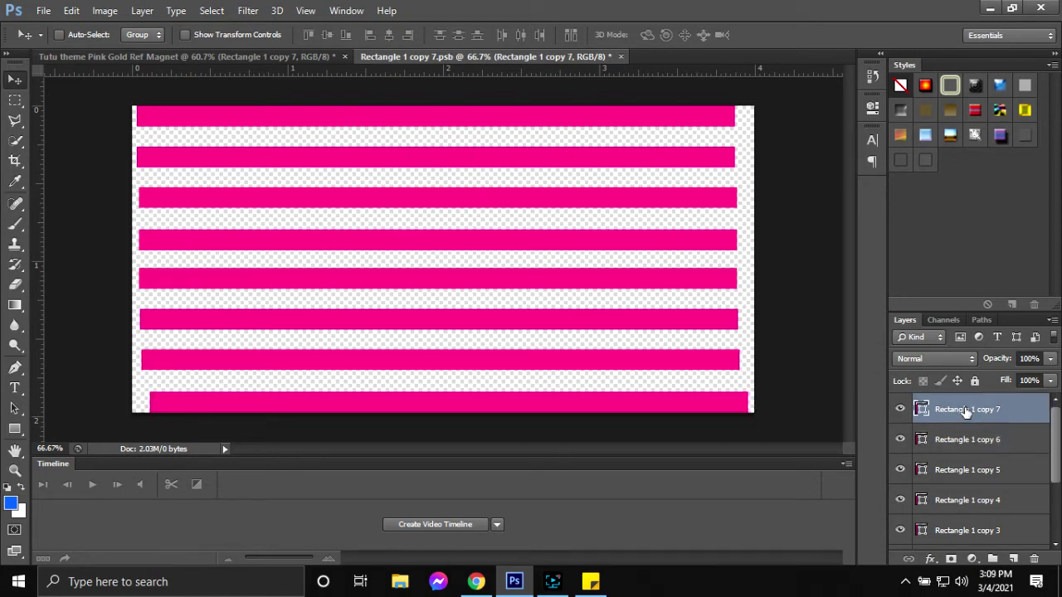
key(Left)
key(Left)
key(shift+Up)
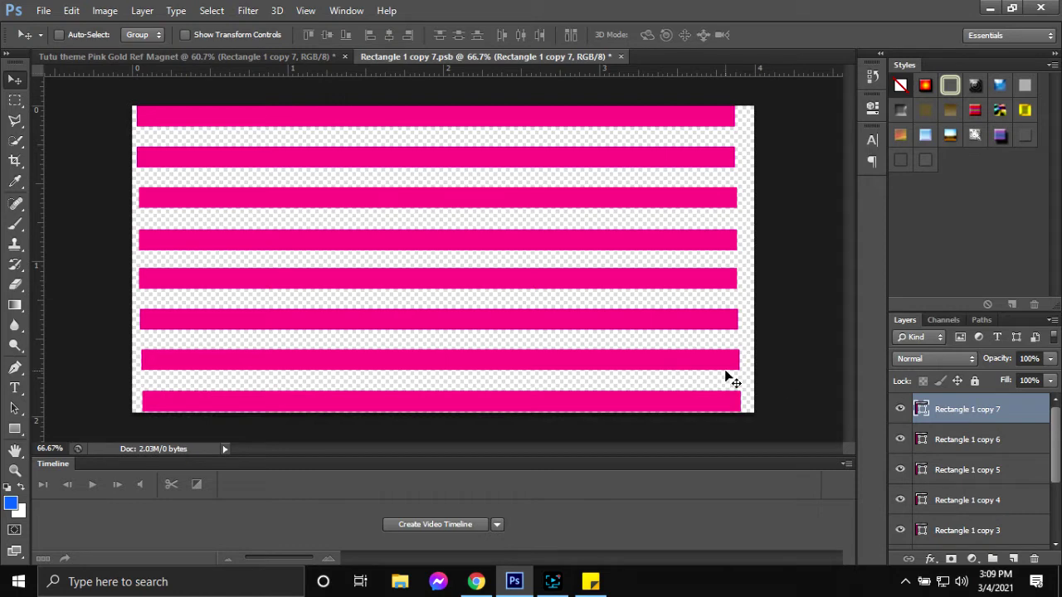
key(ctrl+s)
click(200, 57)
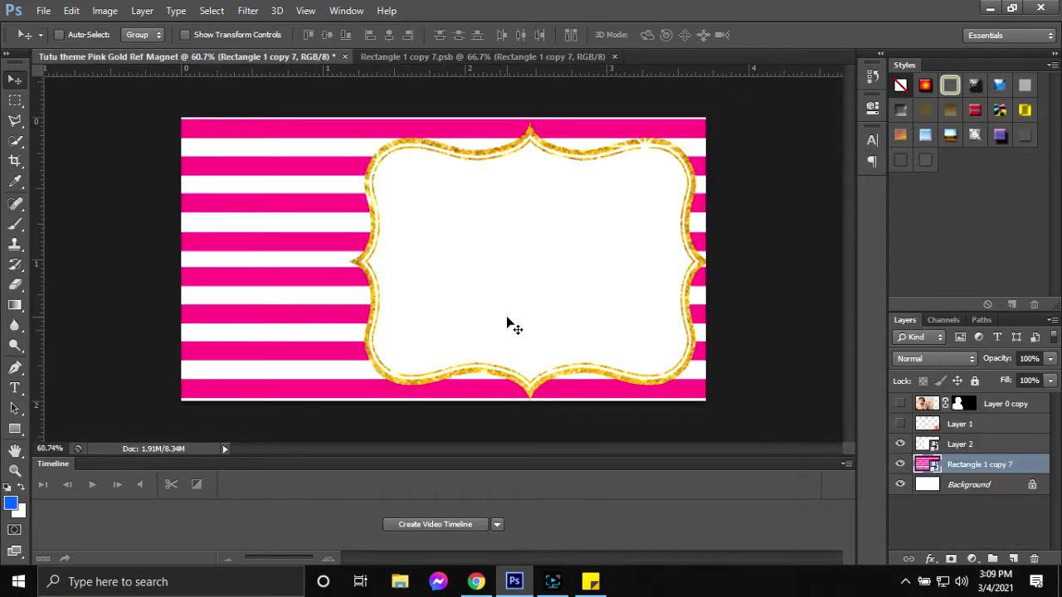
- Nudge the stripes up to the top edge and rename Layer 2 to 'Frame'
key(shift+Down)
key(shift+Up)
double_click(970, 445)
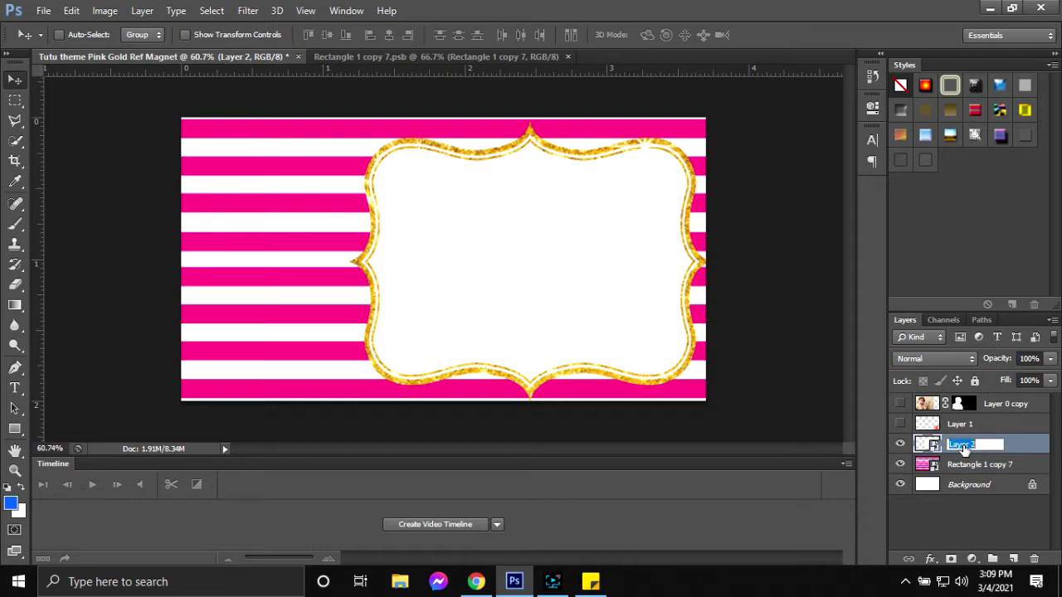
text(Frame)
key(Return)
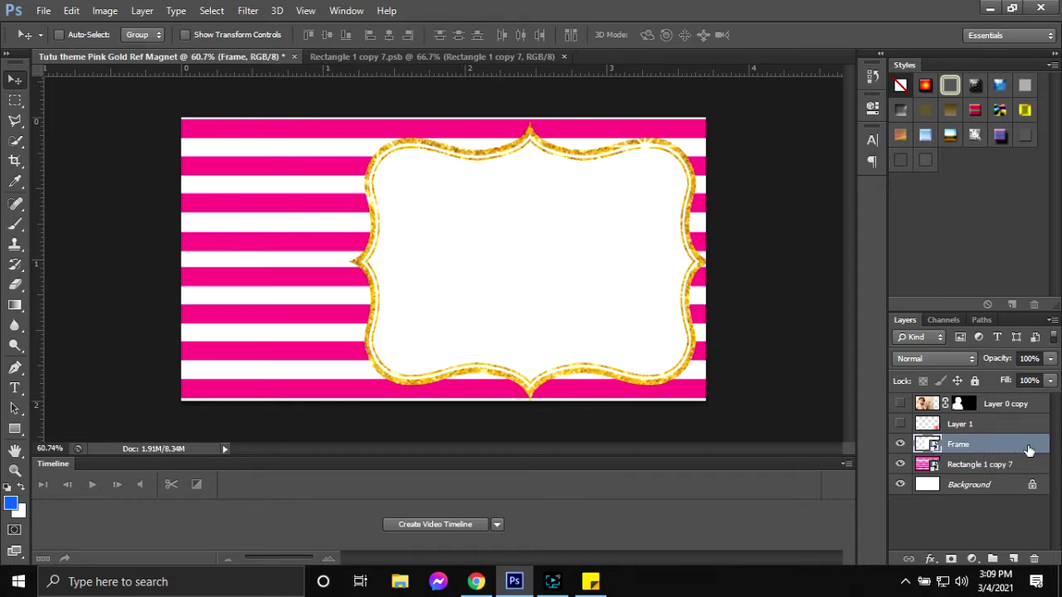
- Add a white outside stroke to the Frame layer and show the baby photo and roses again
double_click(1029, 448)
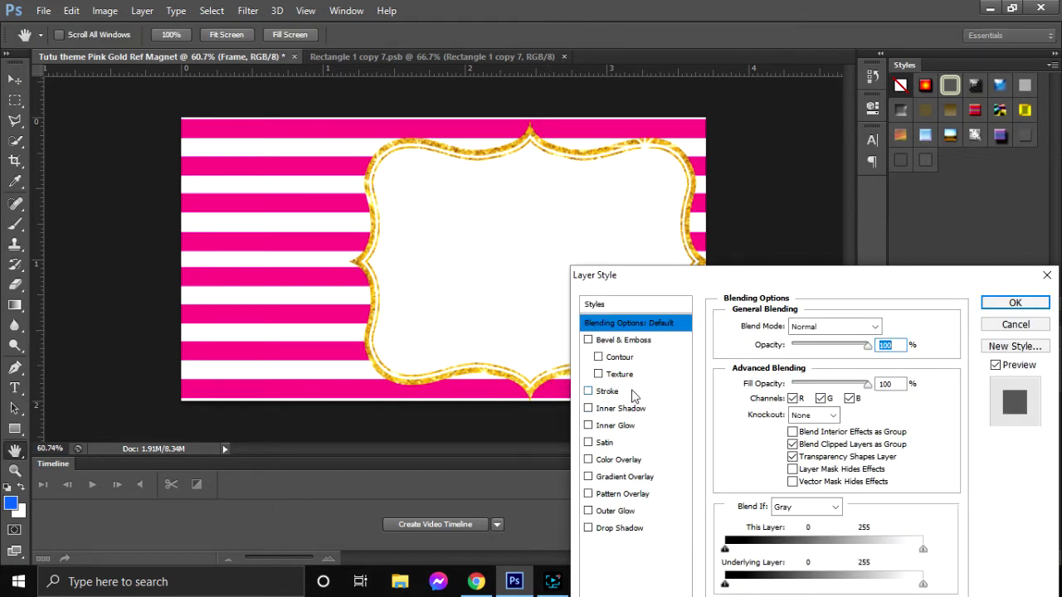
click(606, 391)
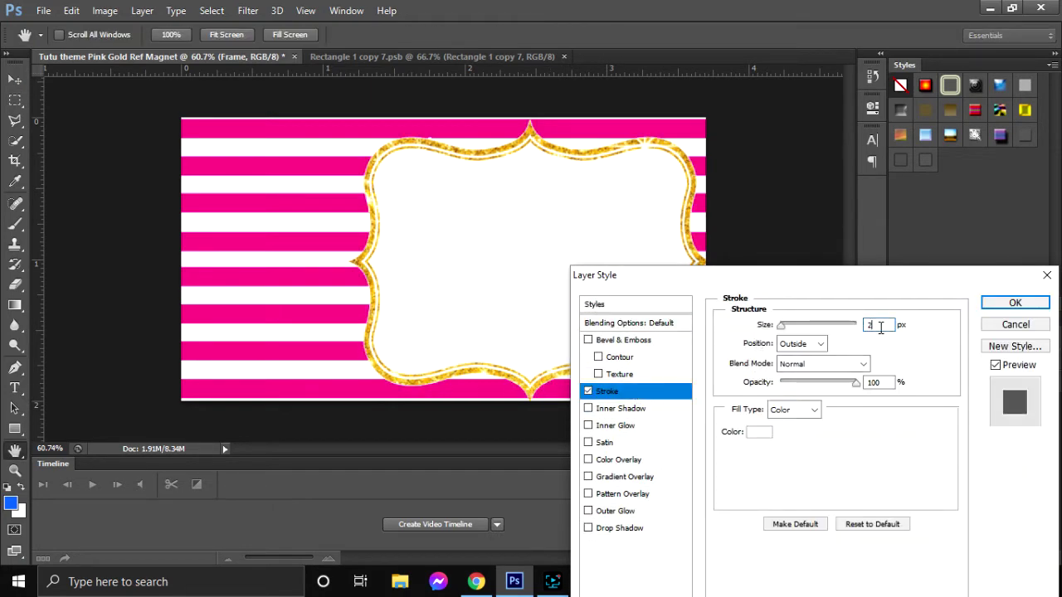
key(Up)
key(Up)
key(Up)
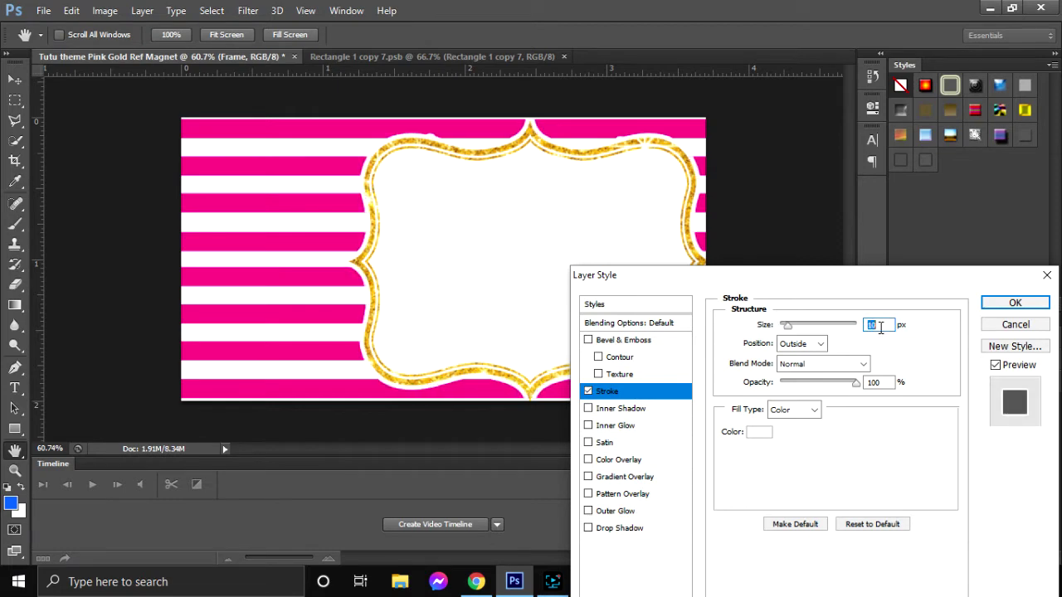
click(1014, 303)
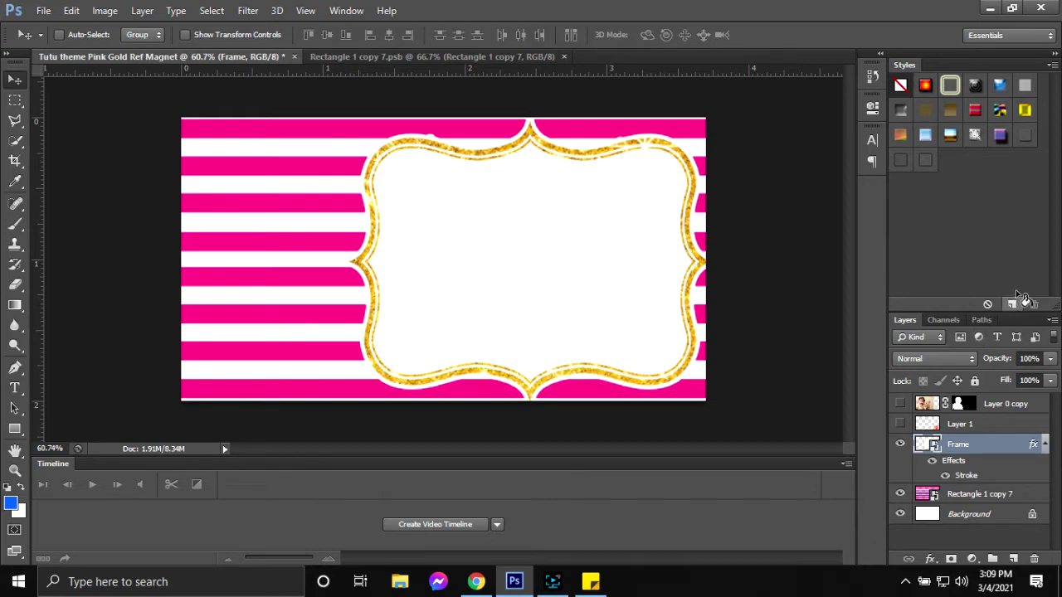
click(899, 403)
click(901, 423)
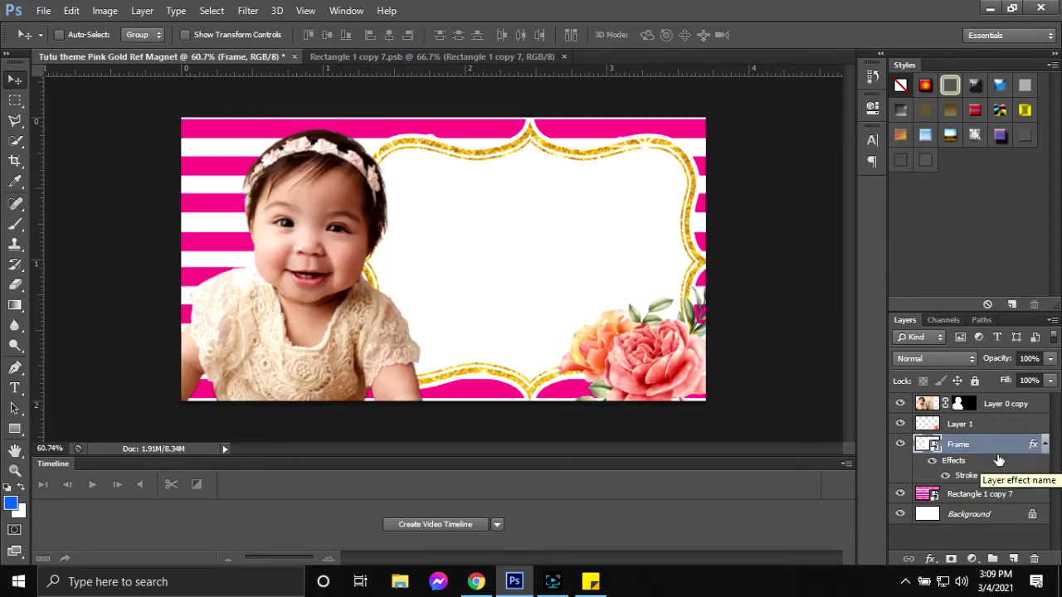
- Duplicate the Layer 1 floral cluster and move the copy toward the top-left corner
click(989, 424)
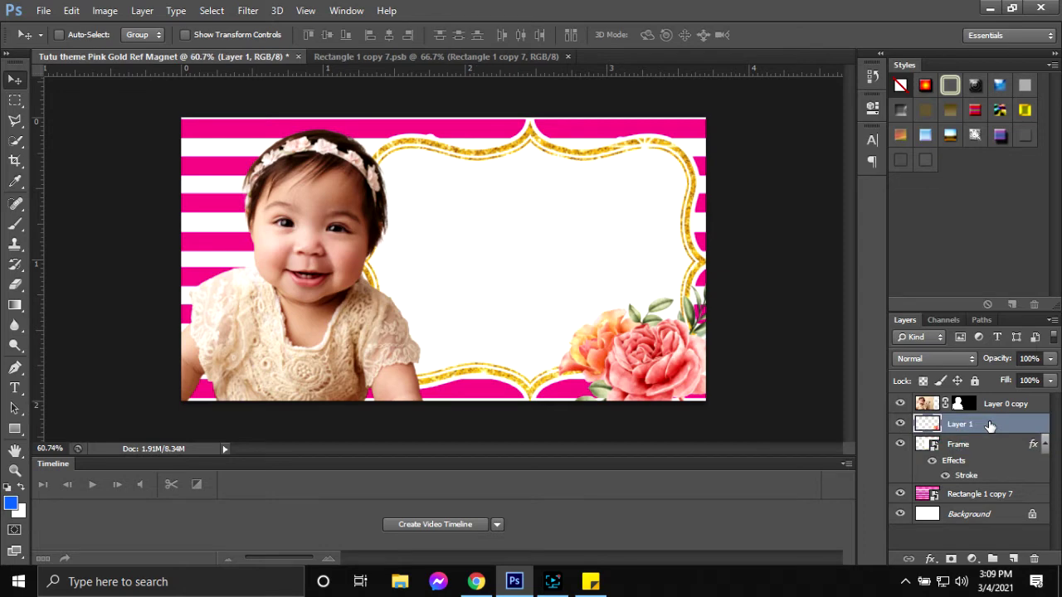
alt+drag(611, 273, 387, 185)
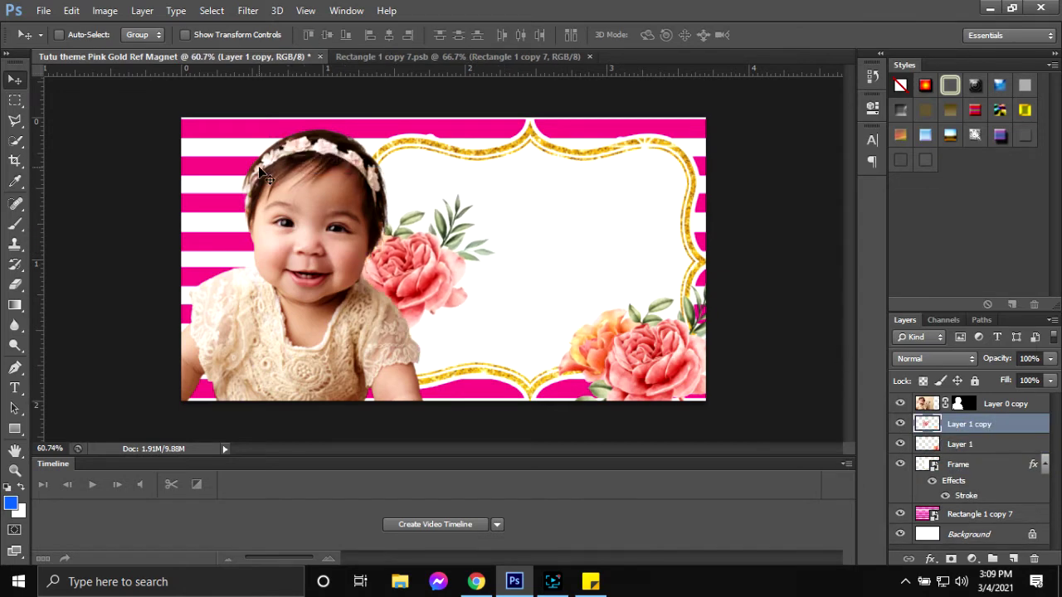
key(ctrl+t)
drag(466, 248, 288, 139)
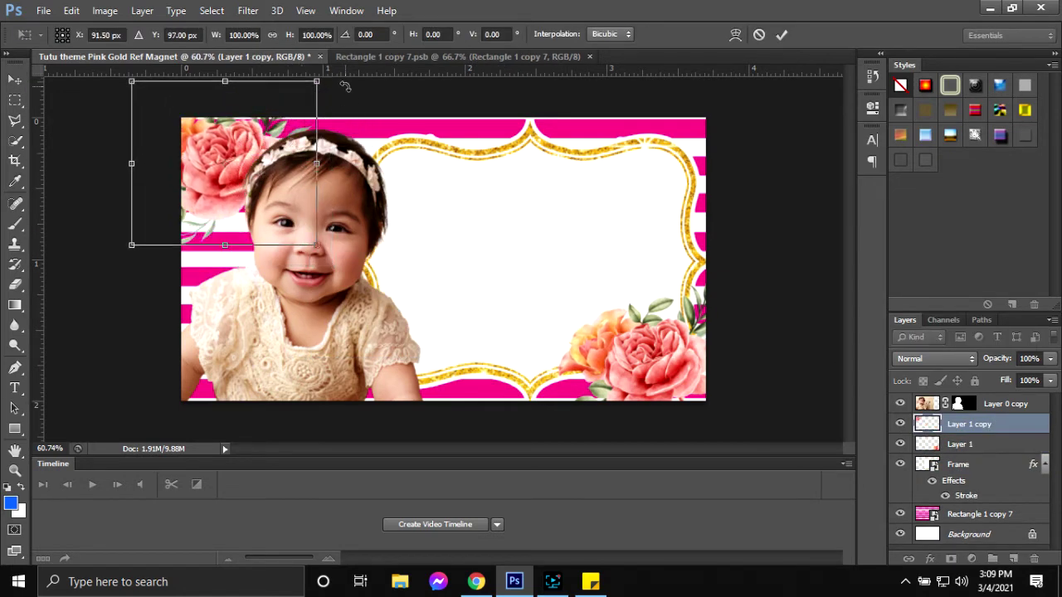
- Rotate the flower copy about 166°, shrink it to roughly 47%, and commit it in the corner
drag(345, 86, 146, 247)
drag(212, 165, 214, 168)
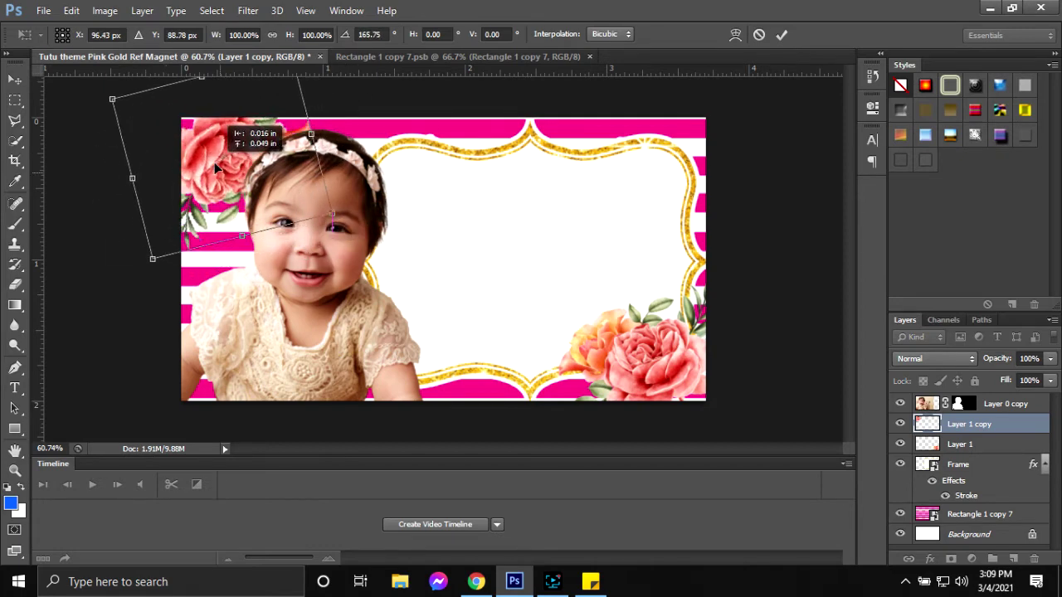
drag(152, 259, 181, 201)
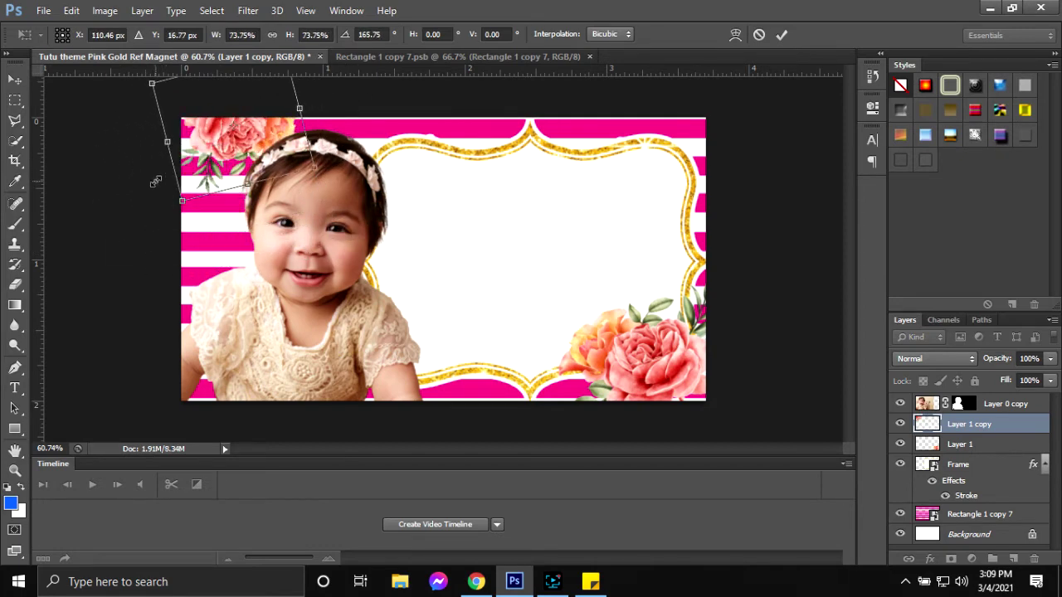
drag(262, 149, 233, 195)
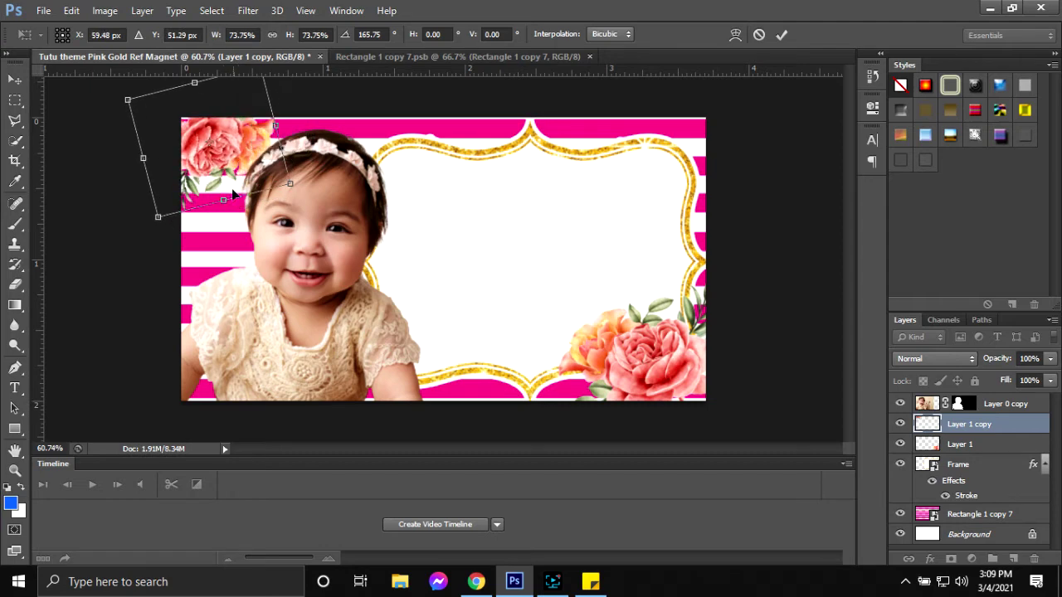
drag(157, 215, 196, 165)
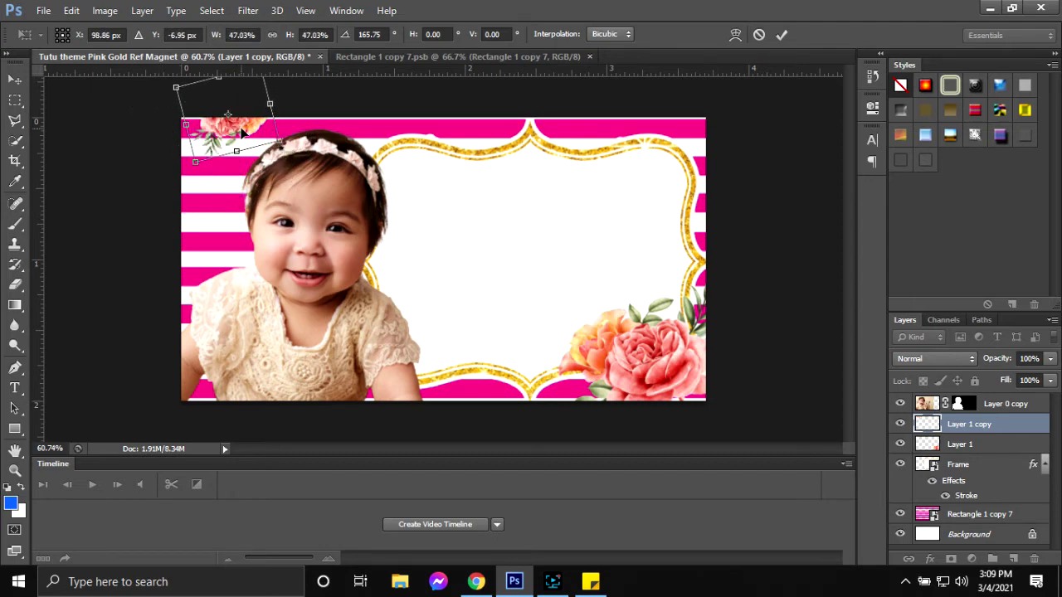
mouse_move(243, 131)
mouse_down()
mouse_move(214, 157)
mouse_move(237, 157)
mouse_up()
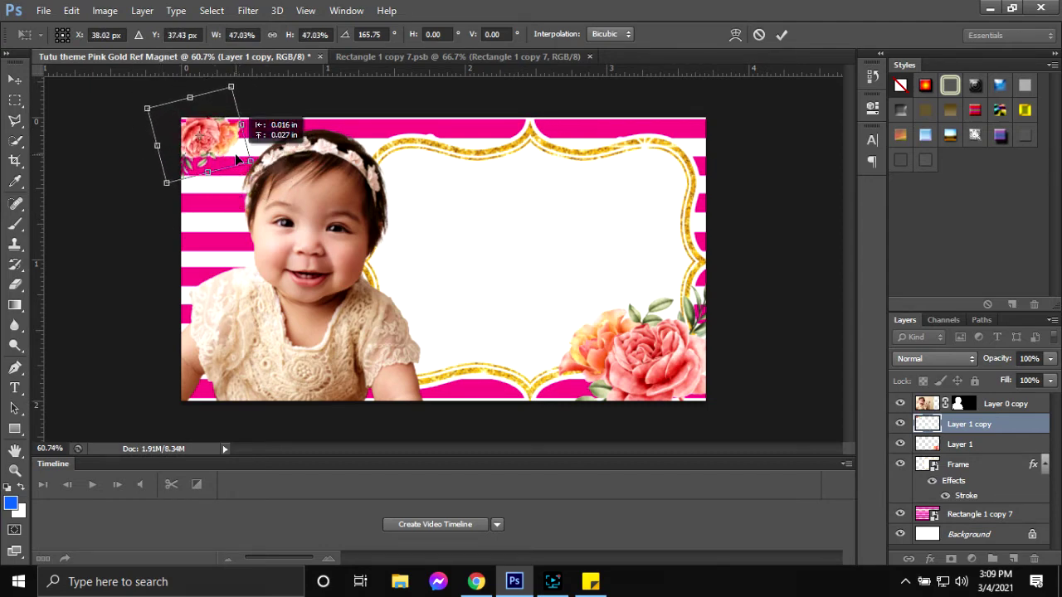
click(782, 34)
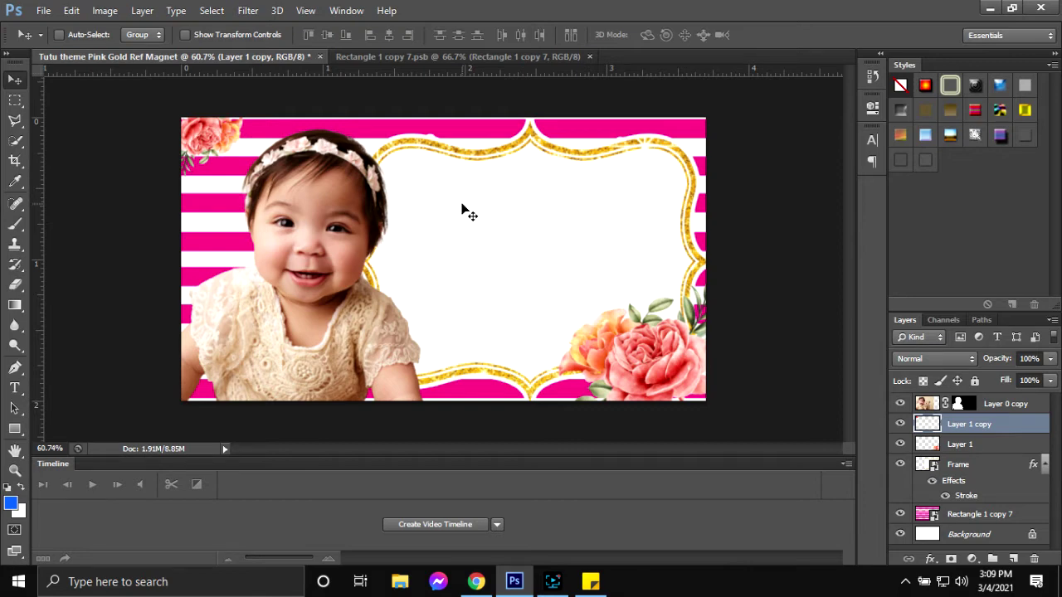
click(961, 446)
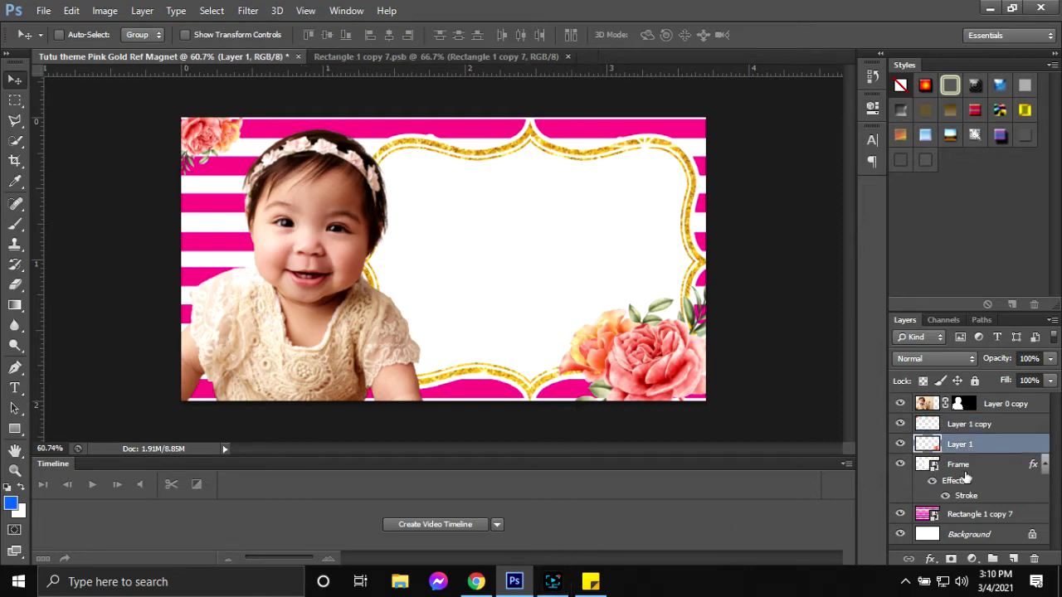
click(992, 478)
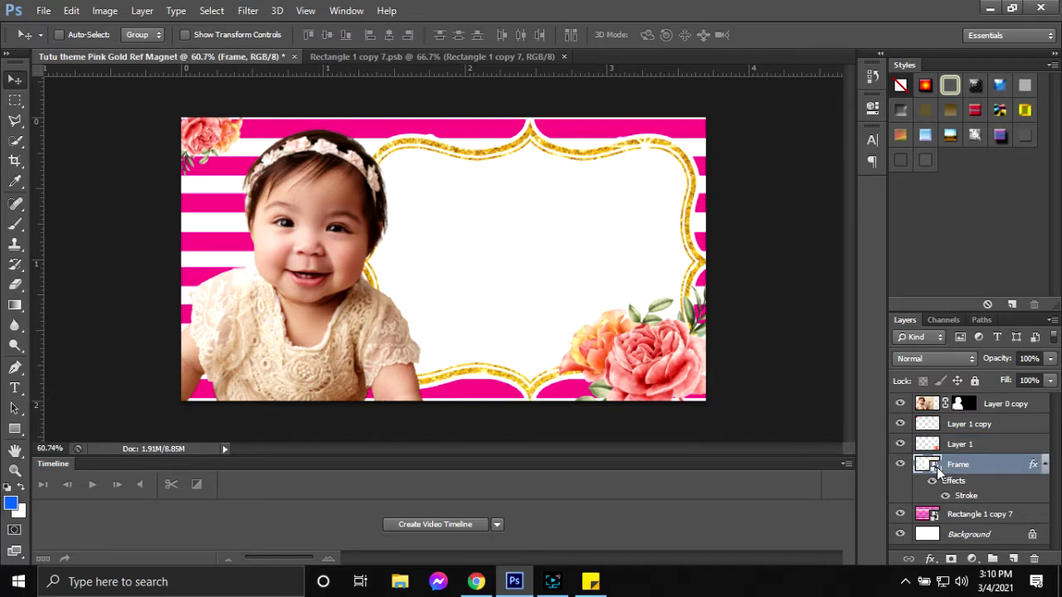
double_click(935, 467)
click(572, 259)
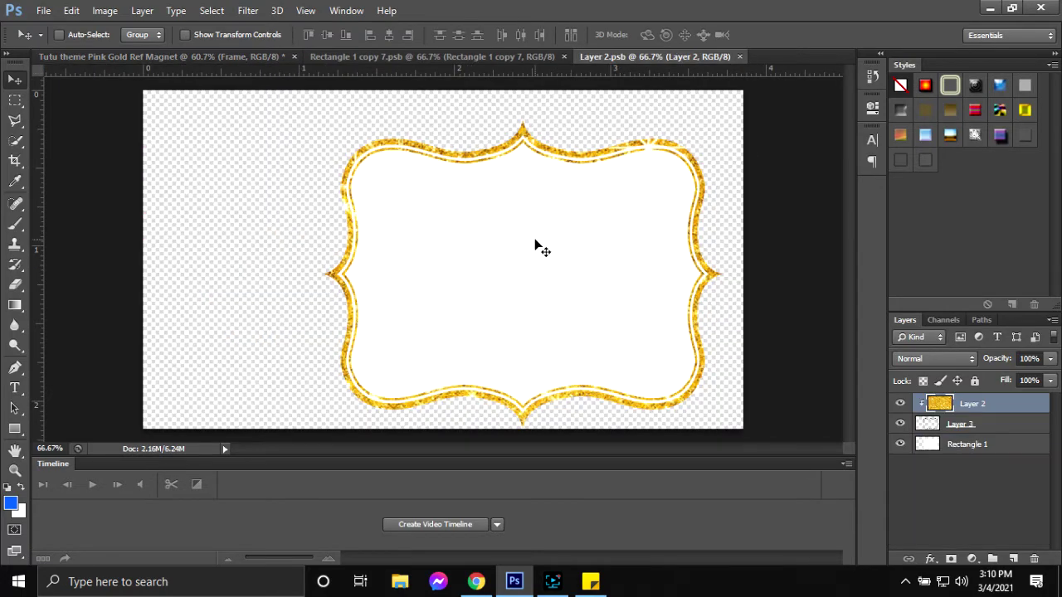
alt+scroll(449, 149, up, 3)
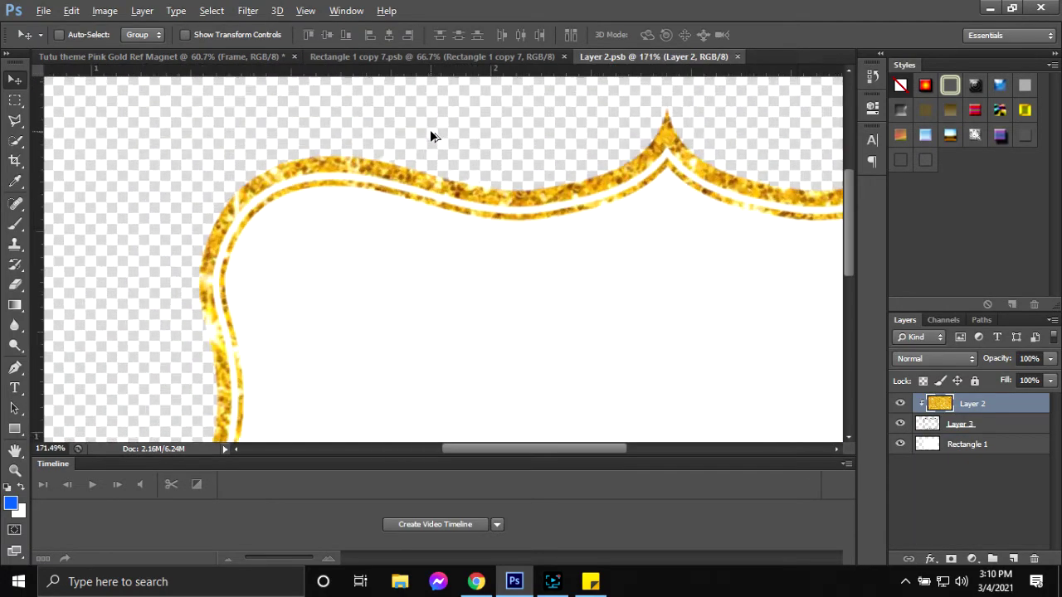
click(978, 445)
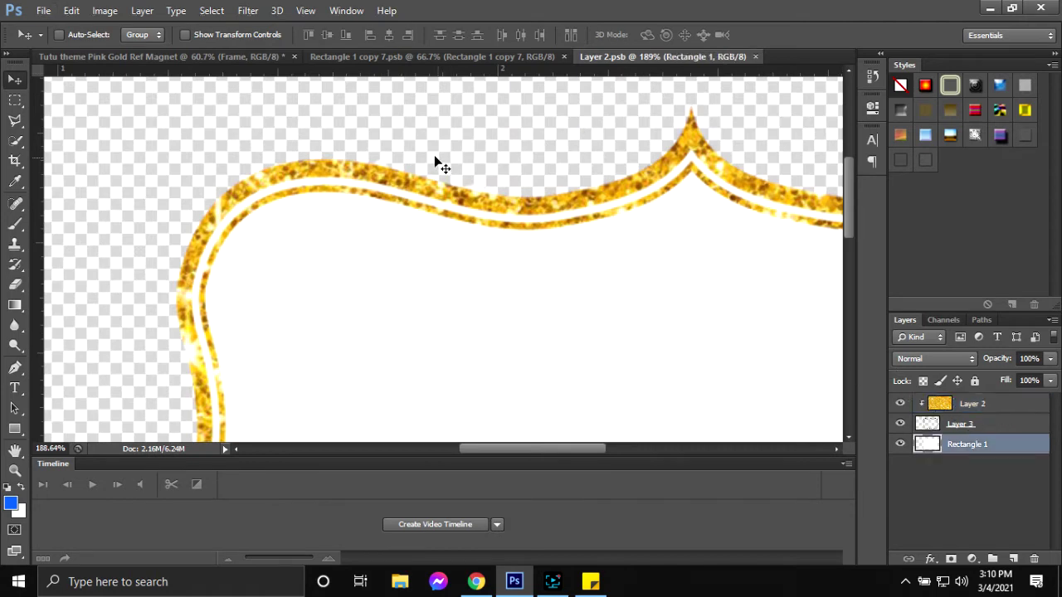
key(e)
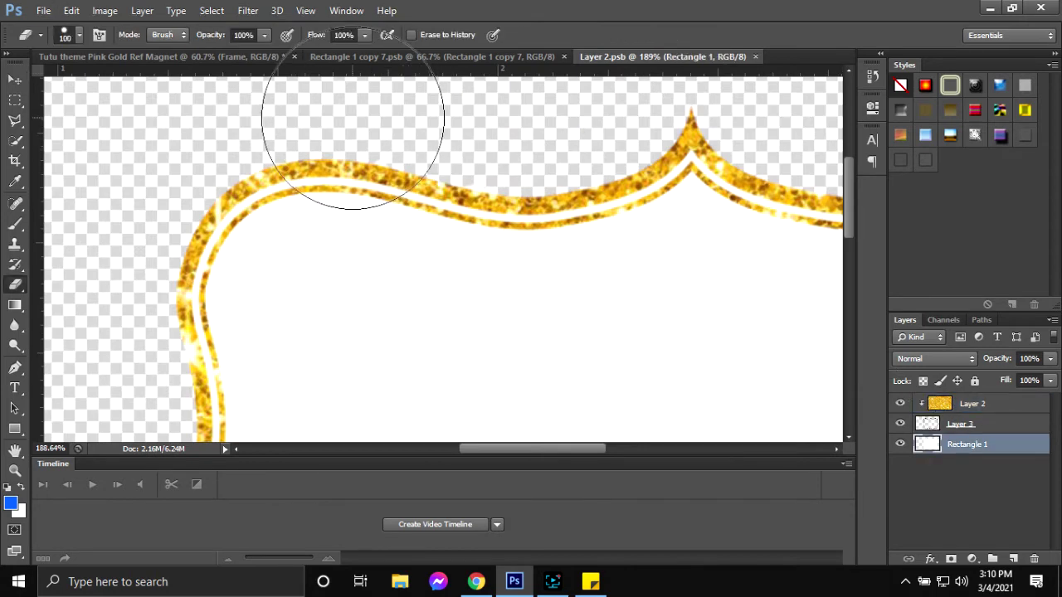
key(bracketleft)
key(bracketleft)
click(386, 116)
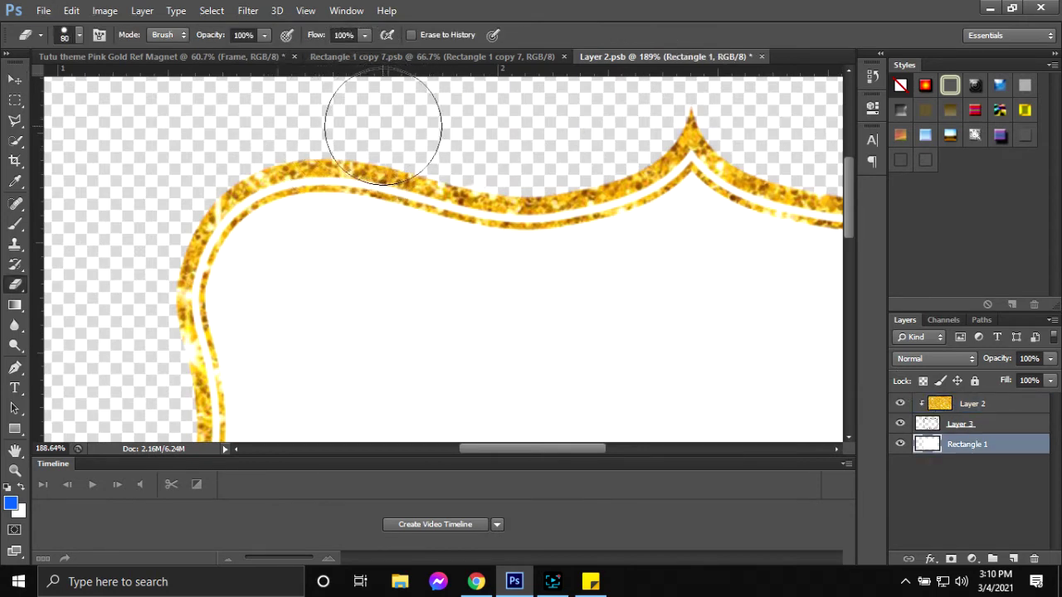
key(ctrl+z)
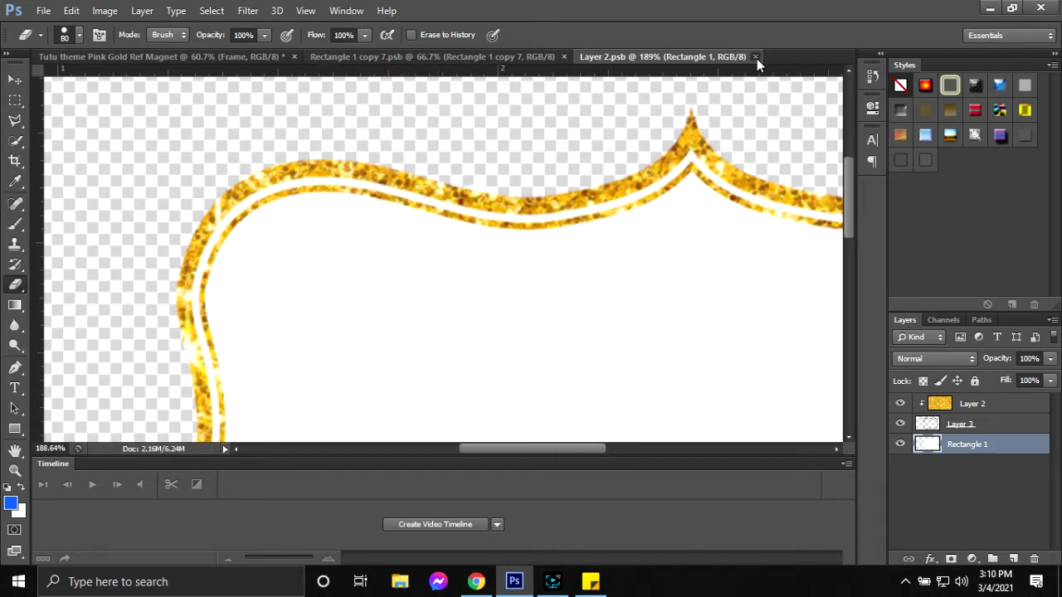
click(755, 57)
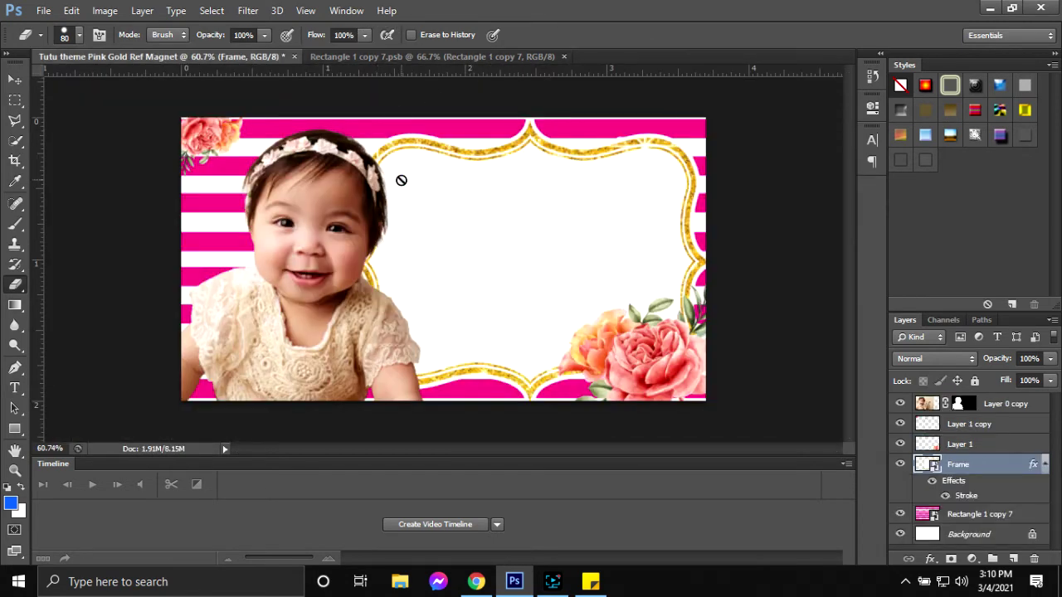
- Save the design as Tutu theme Pink Gold Ref Magnet.psd in the client's Tutu Theme folder
key(ctrl+shift+s)
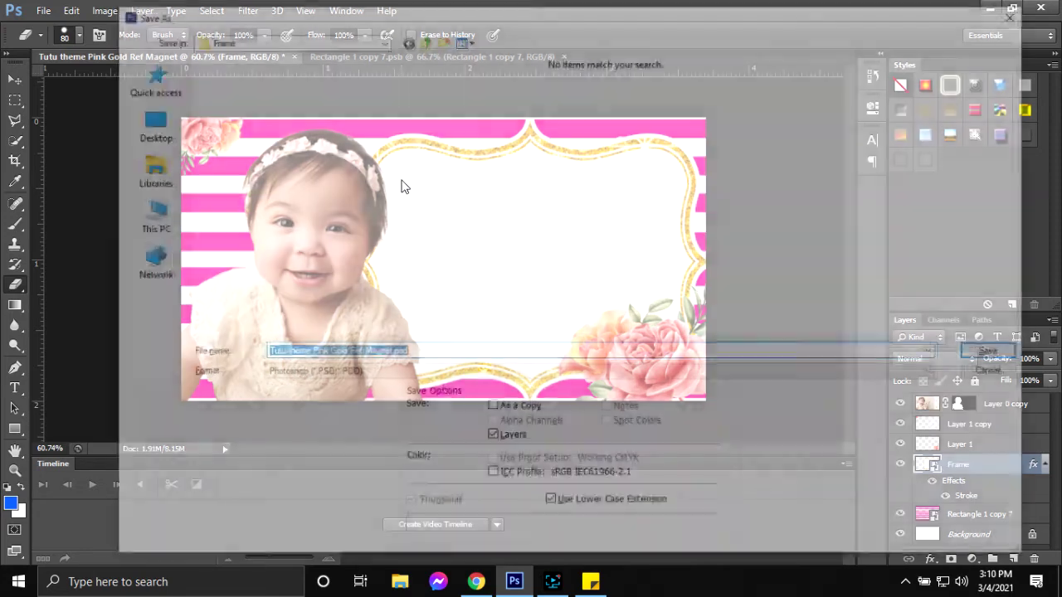
click(423, 38)
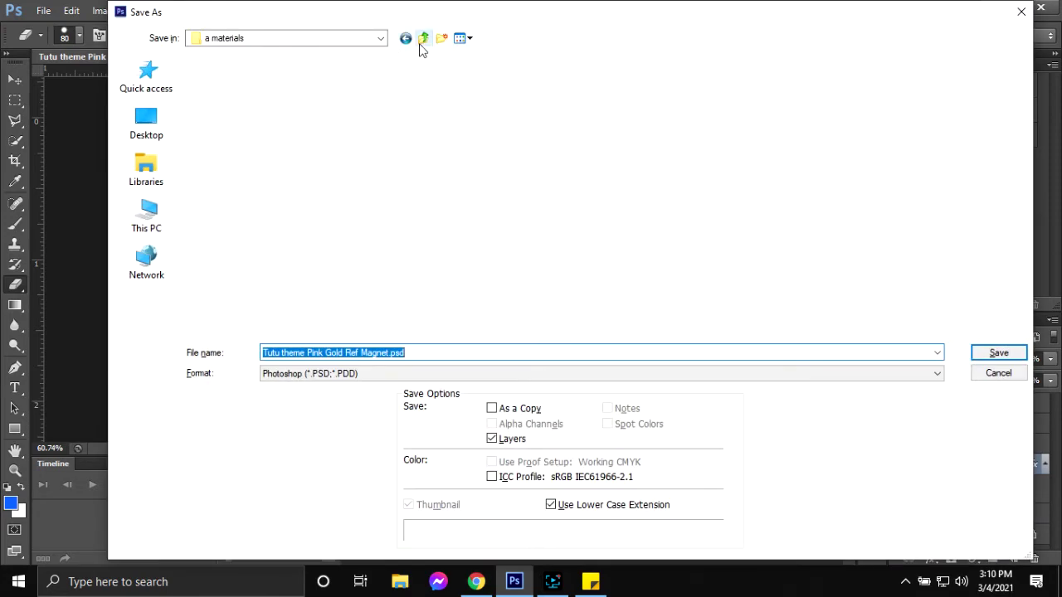
click(423, 38)
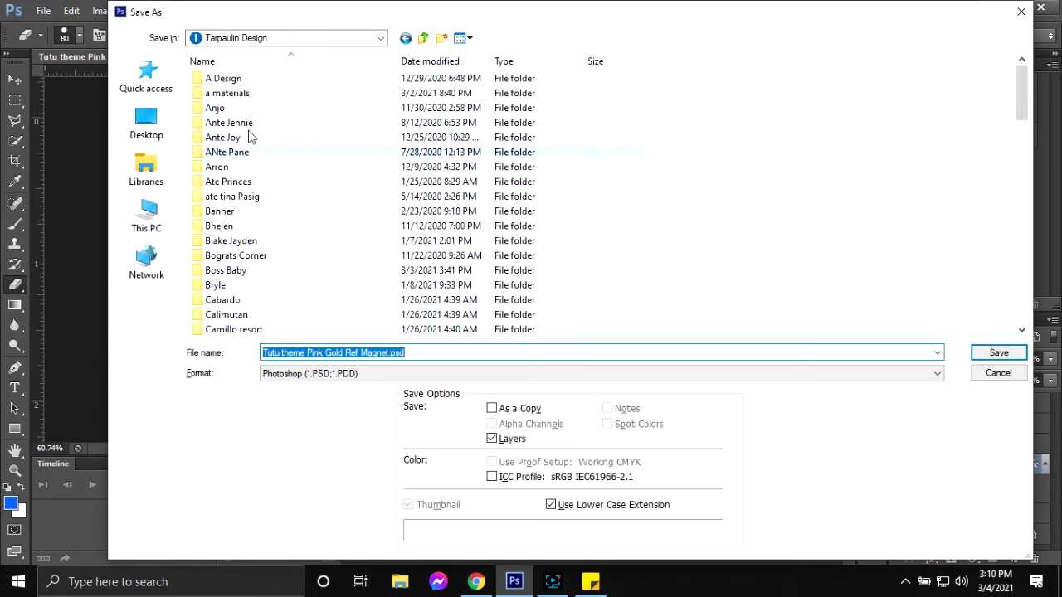
click(304, 226)
key(m)
key(Return)
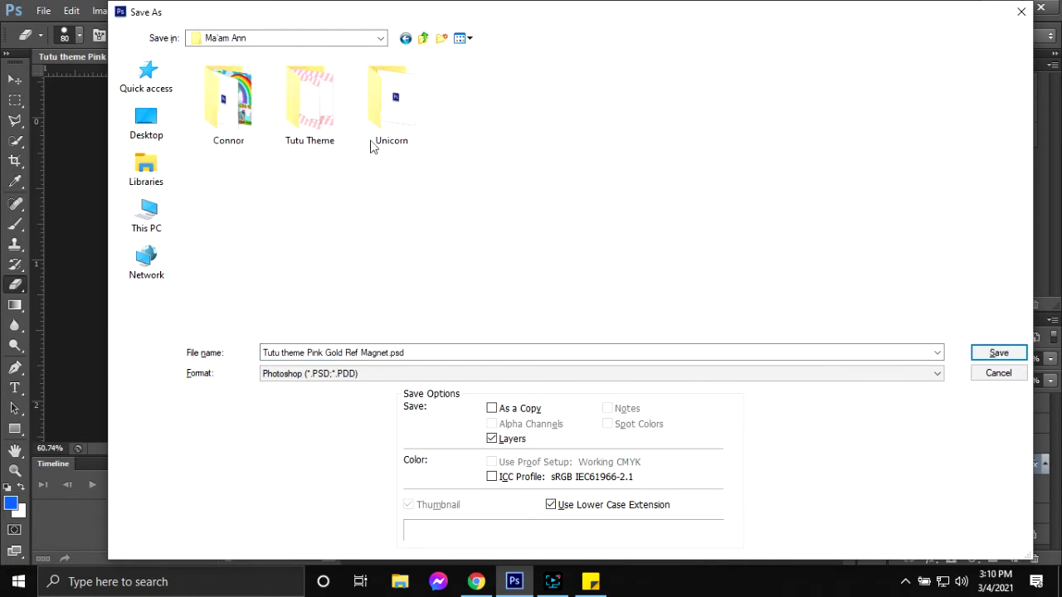
click(310, 134)
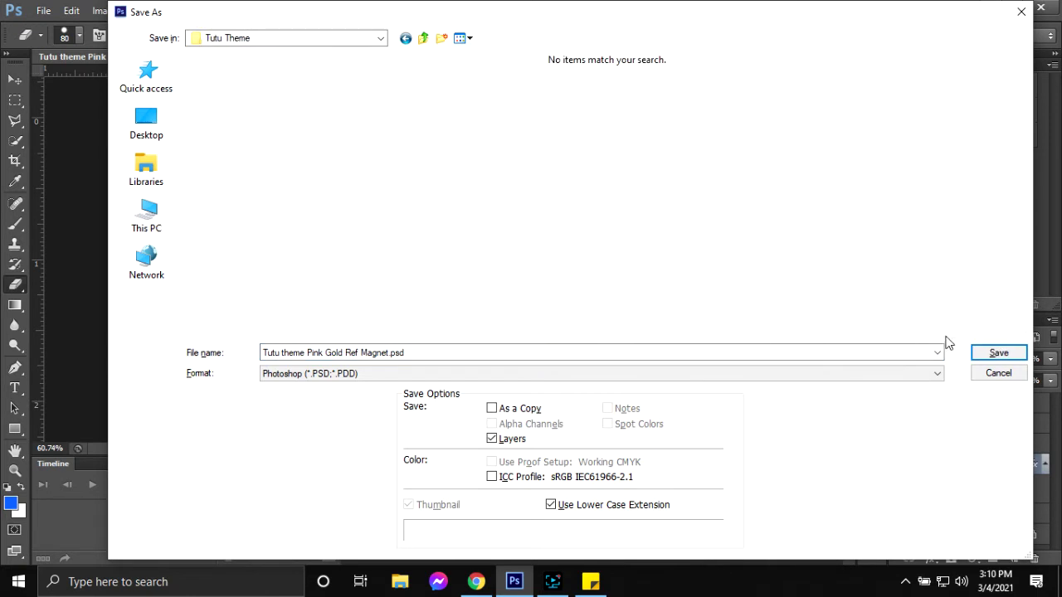
click(998, 352)
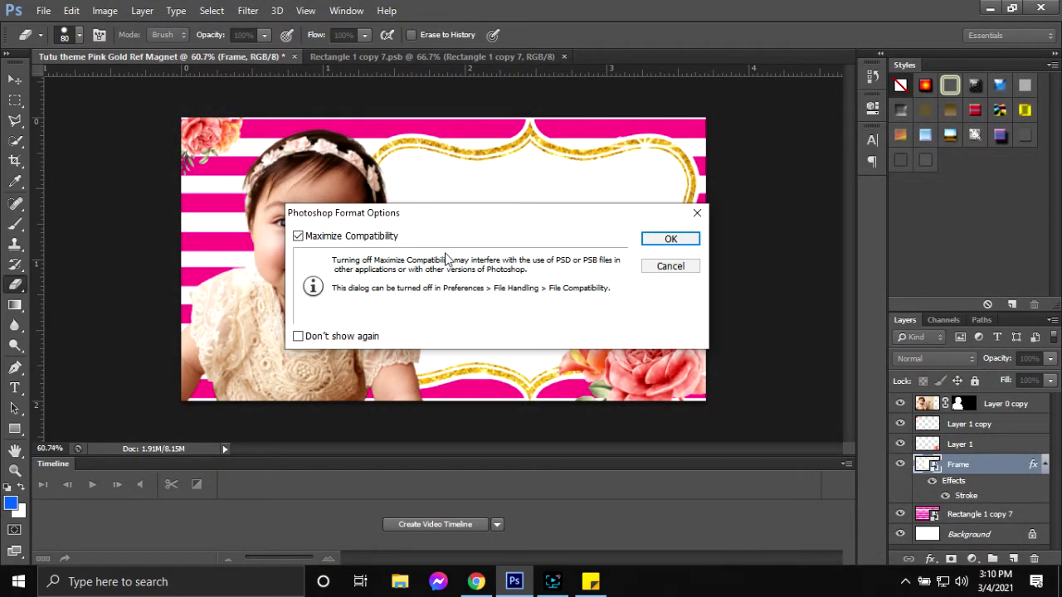
key(Return)
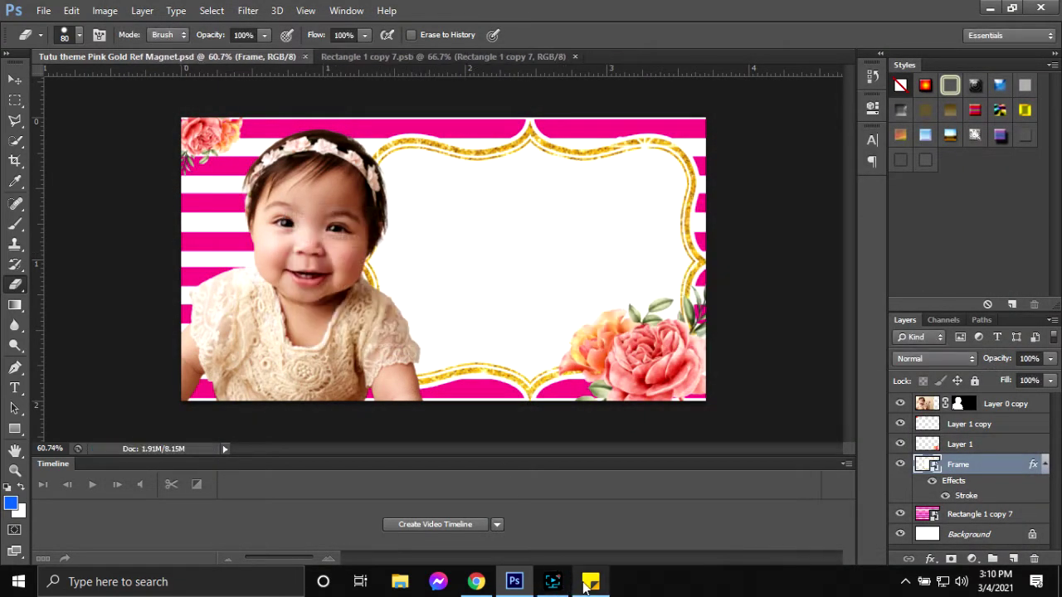
click(588, 583)
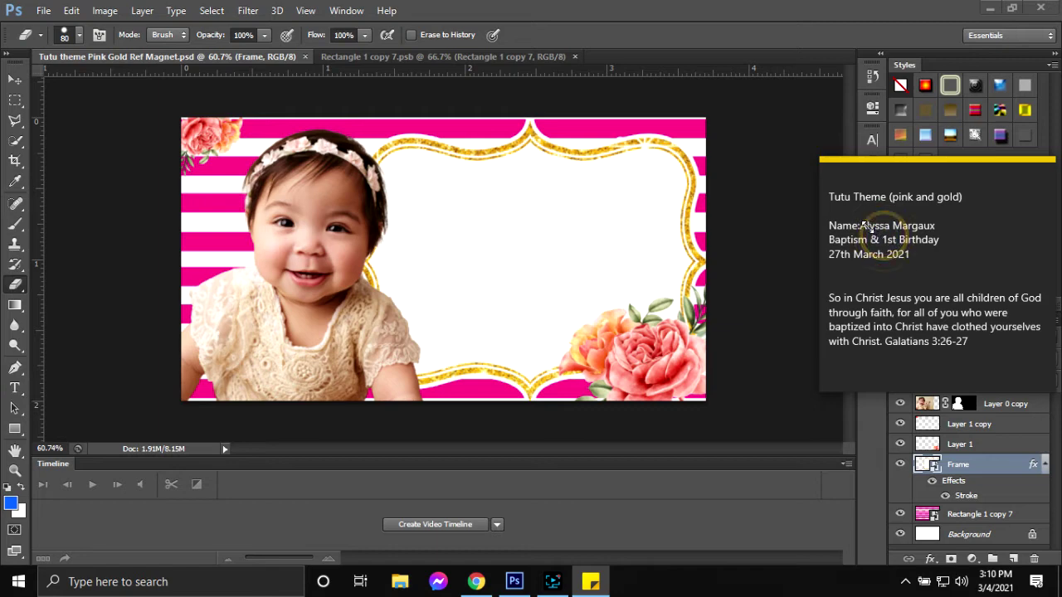
click(929, 226)
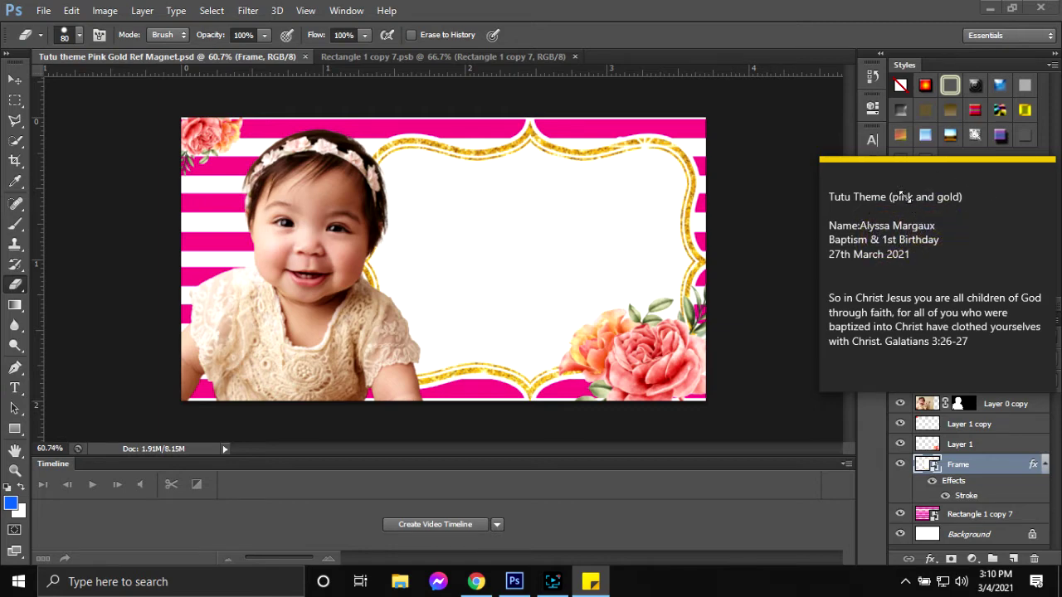
click(904, 196)
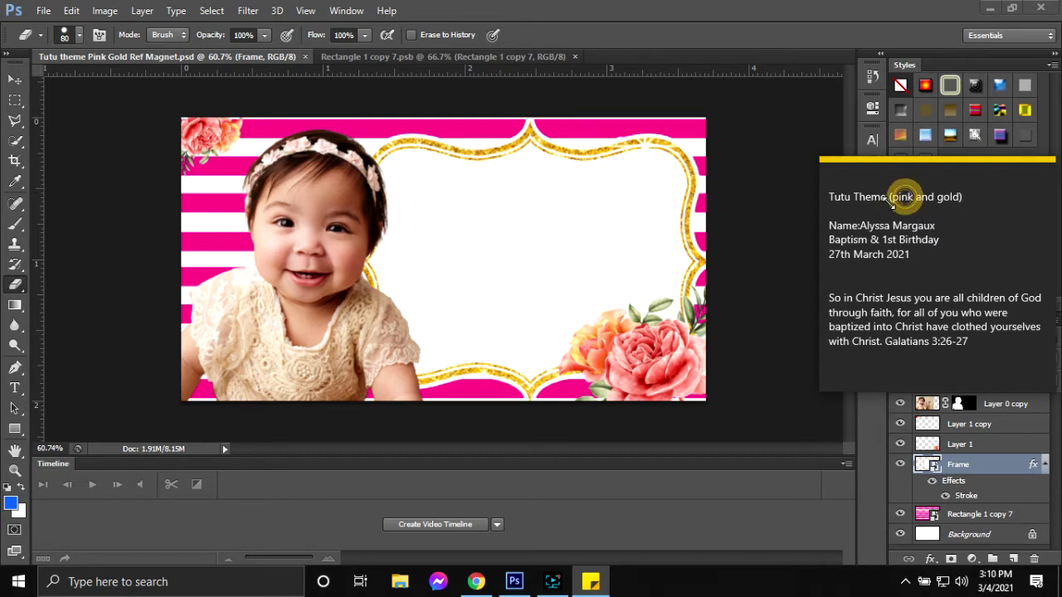
click(518, 583)
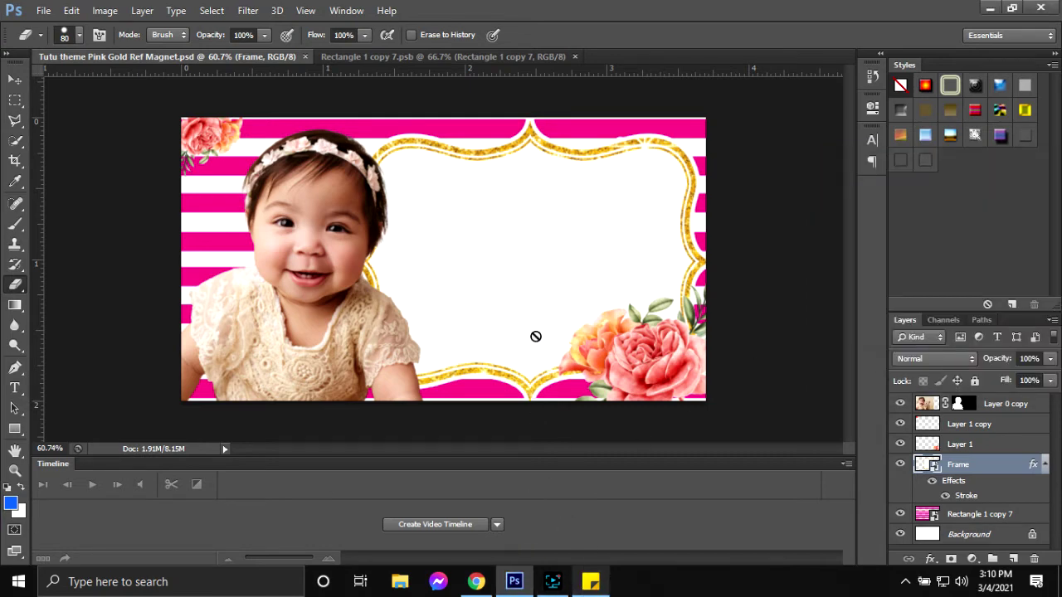
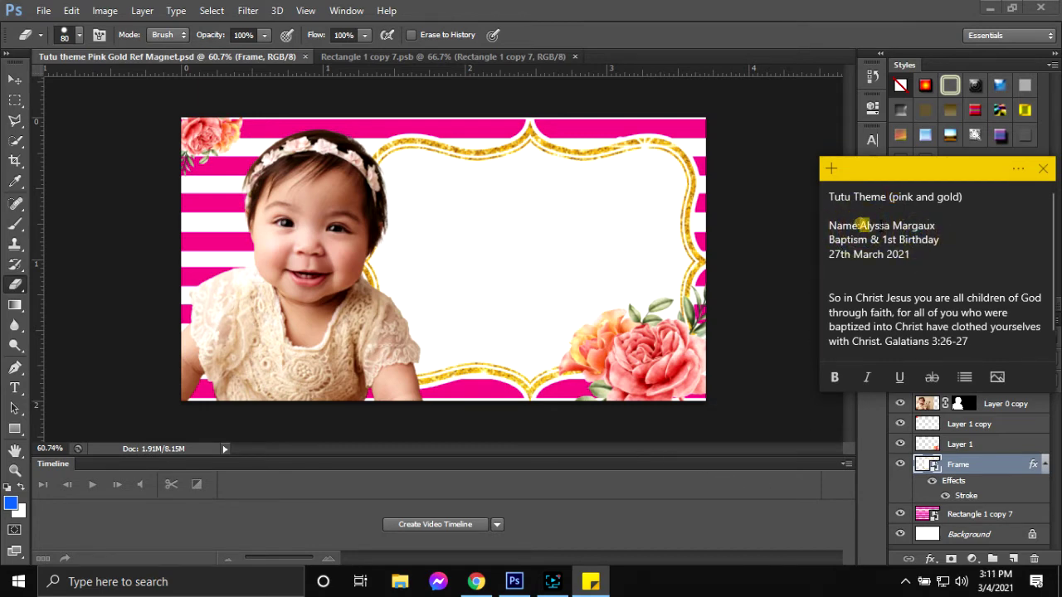
- Copy the baby's name from the notes and add it as new text beside the photo
drag(859, 225, 934, 225)
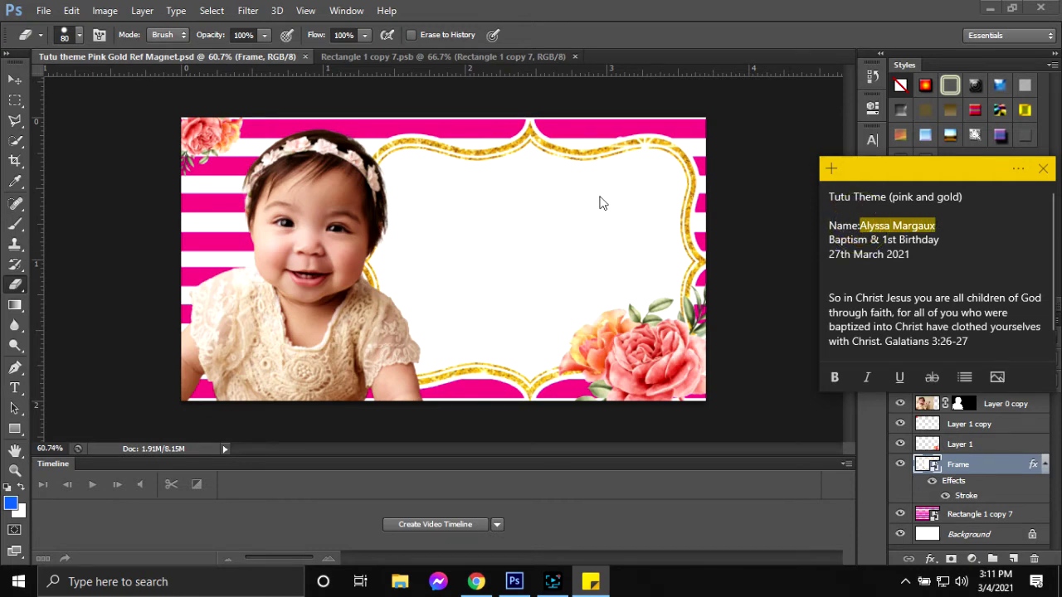
click(495, 234)
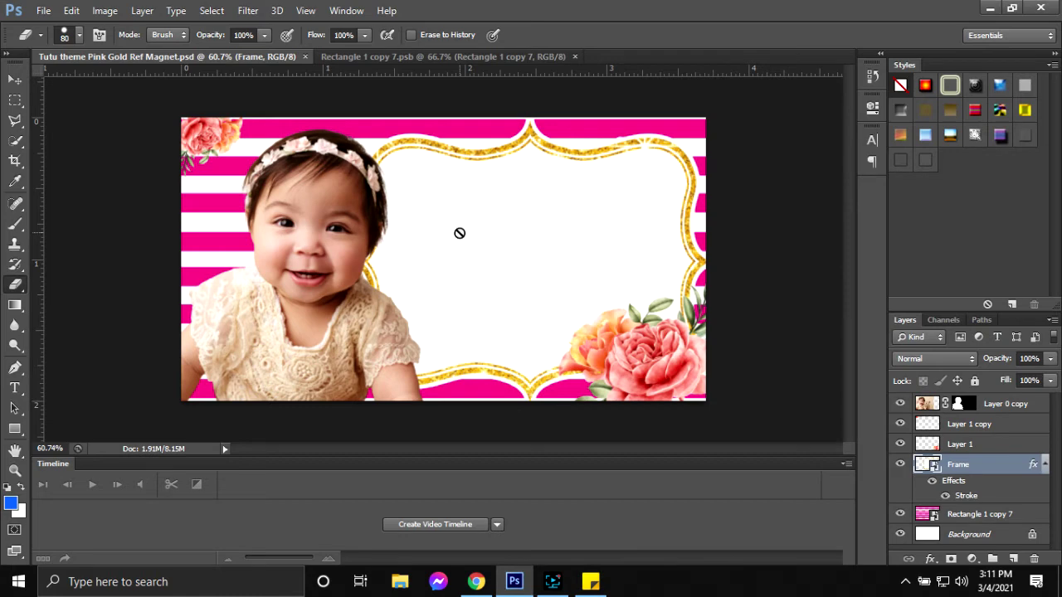
click(1029, 406)
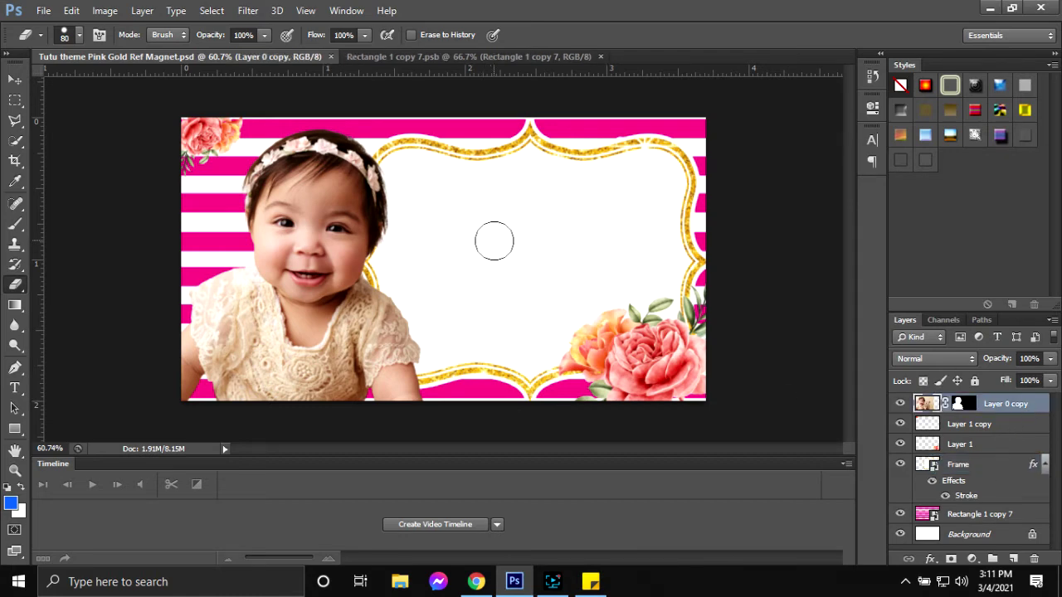
key(t)
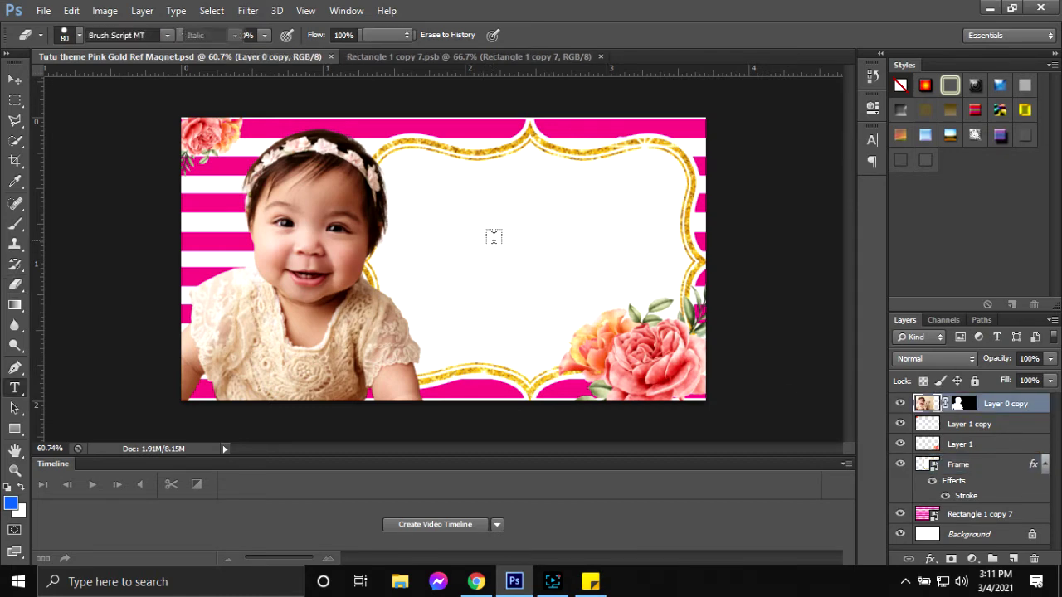
click(428, 237)
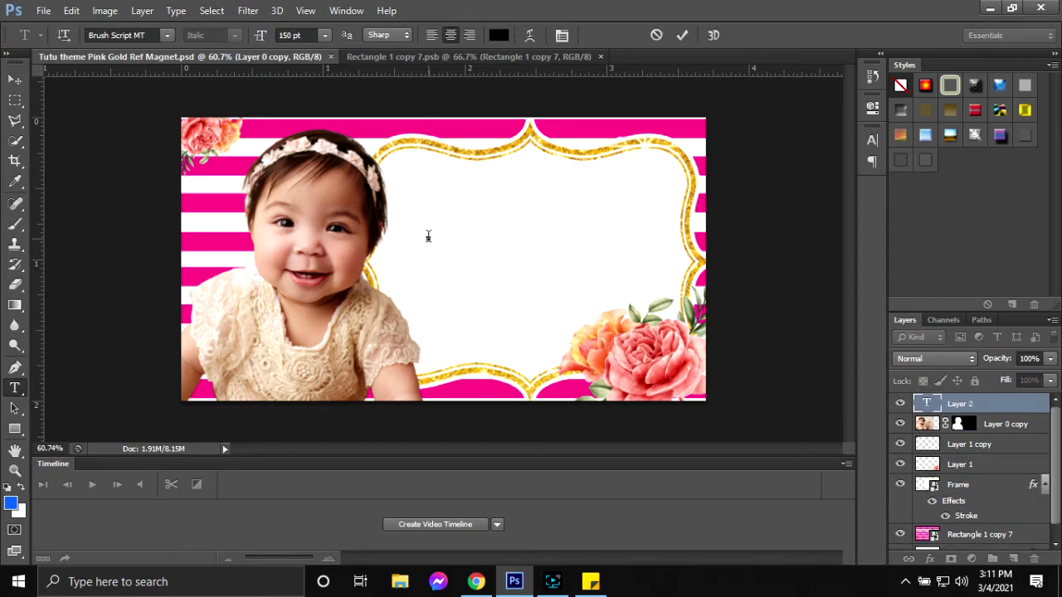
text(Emma)
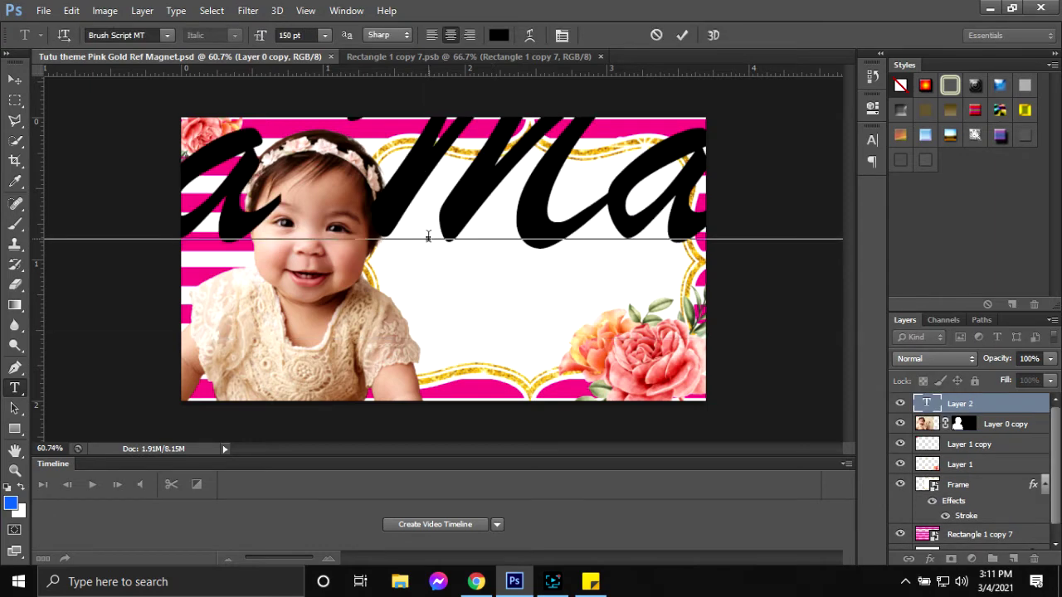
- Set the name in the Amarillo font at 15 pt and commit it
key(ctrl+a)
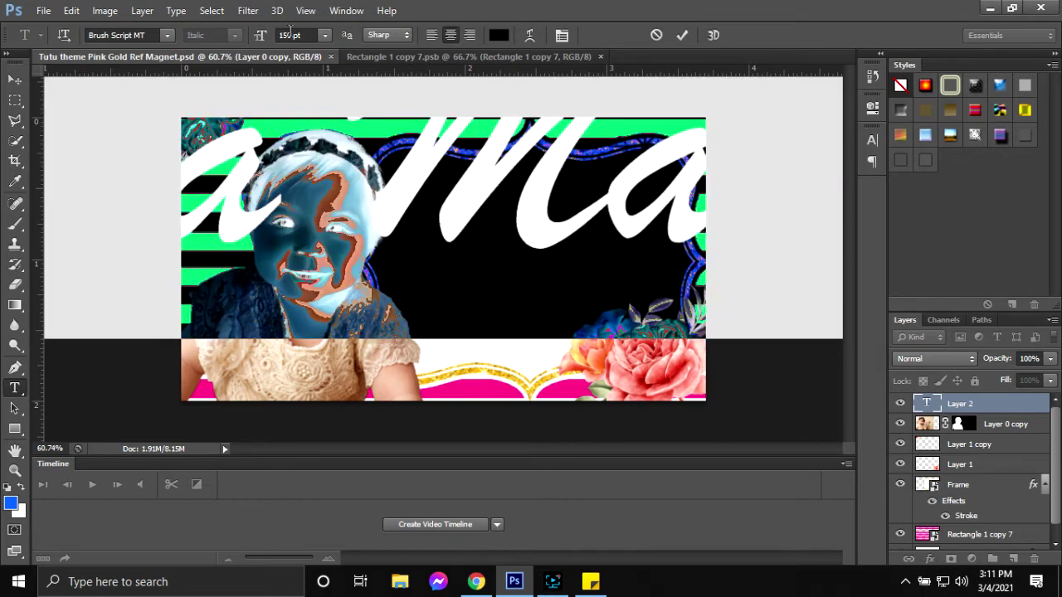
click(286, 37)
text(100)
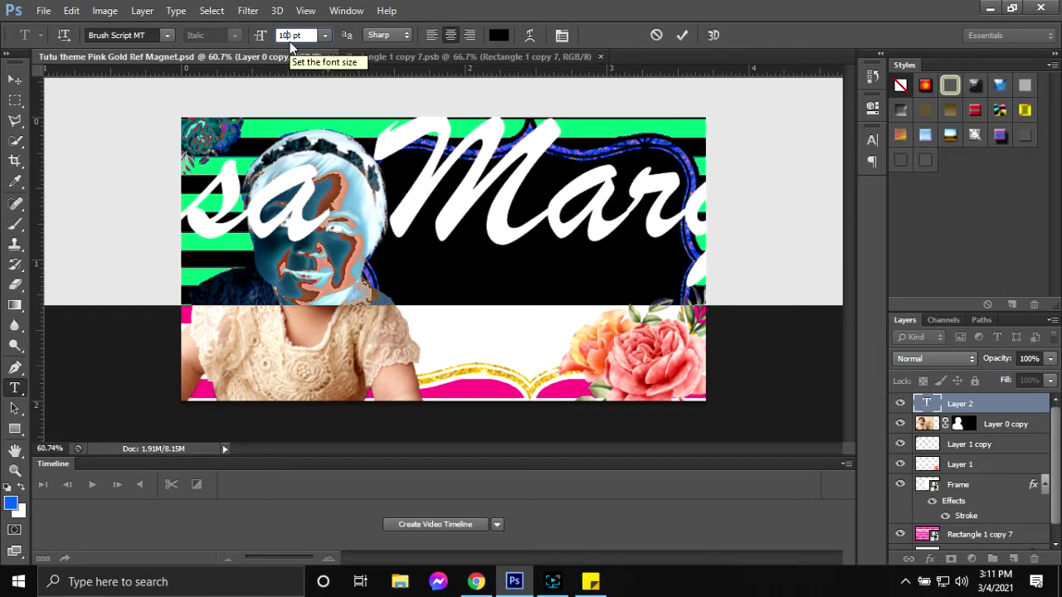
text(80)
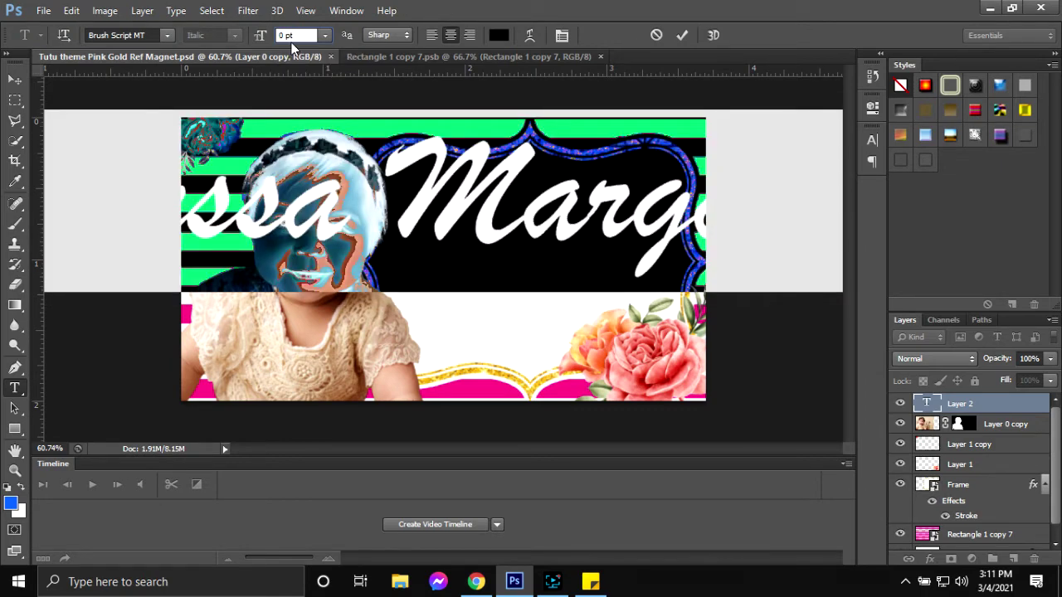
text(4)
key(Return)
click(168, 38)
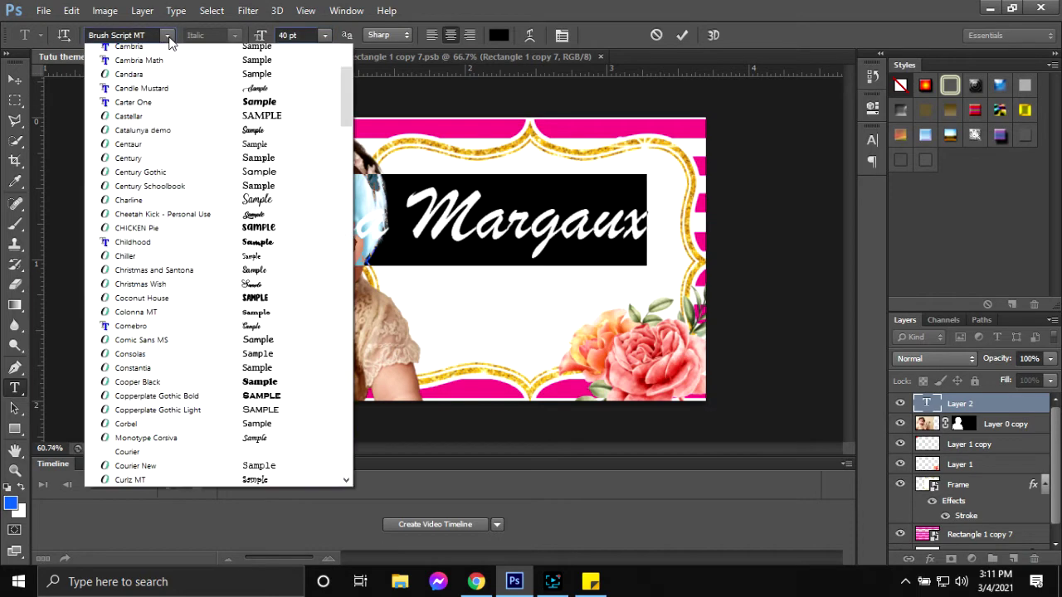
drag(343, 181, 342, 78)
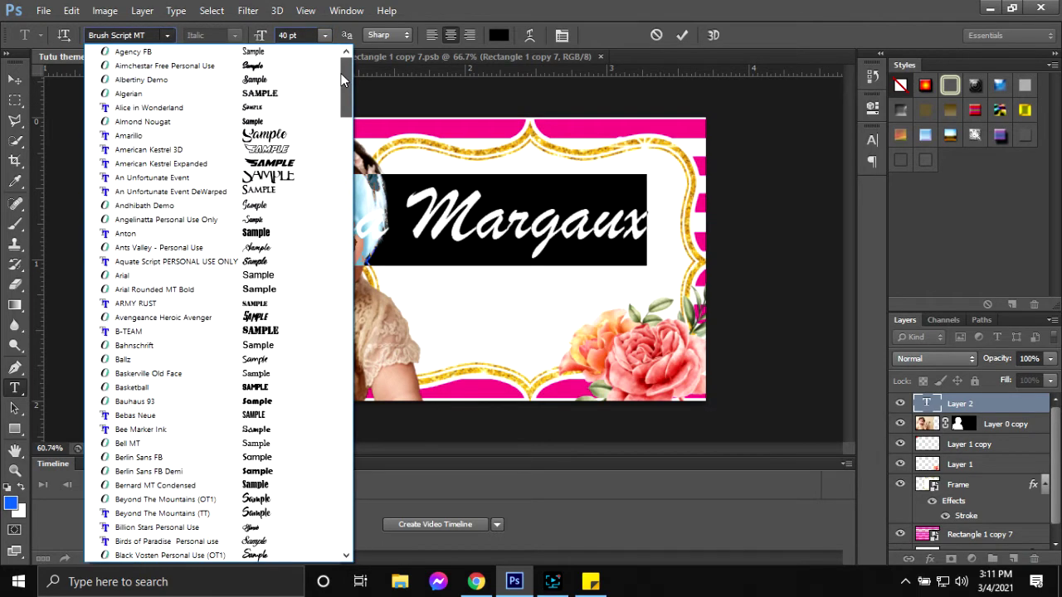
click(236, 135)
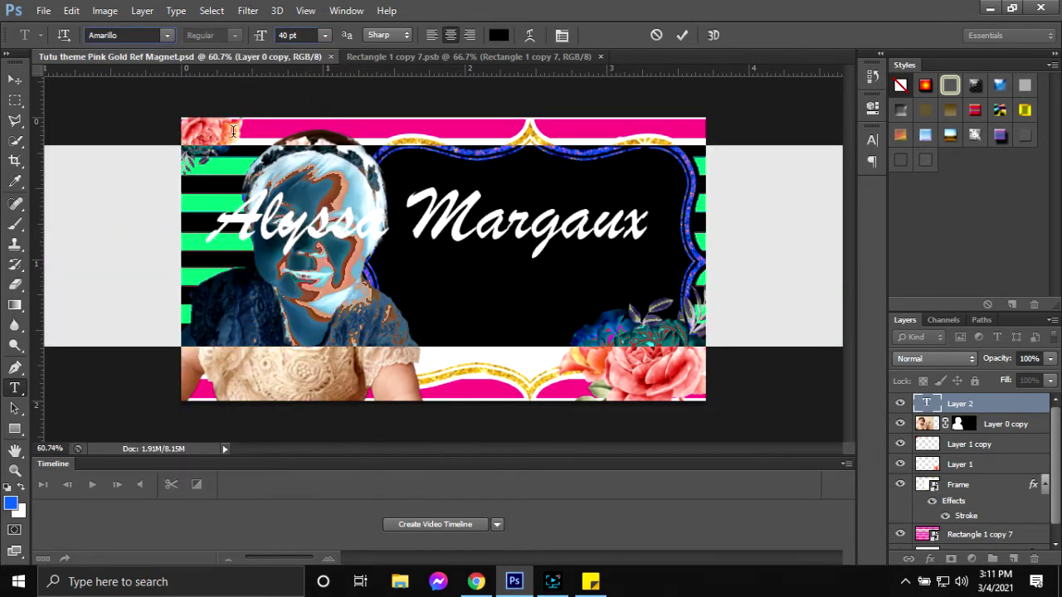
click(263, 37)
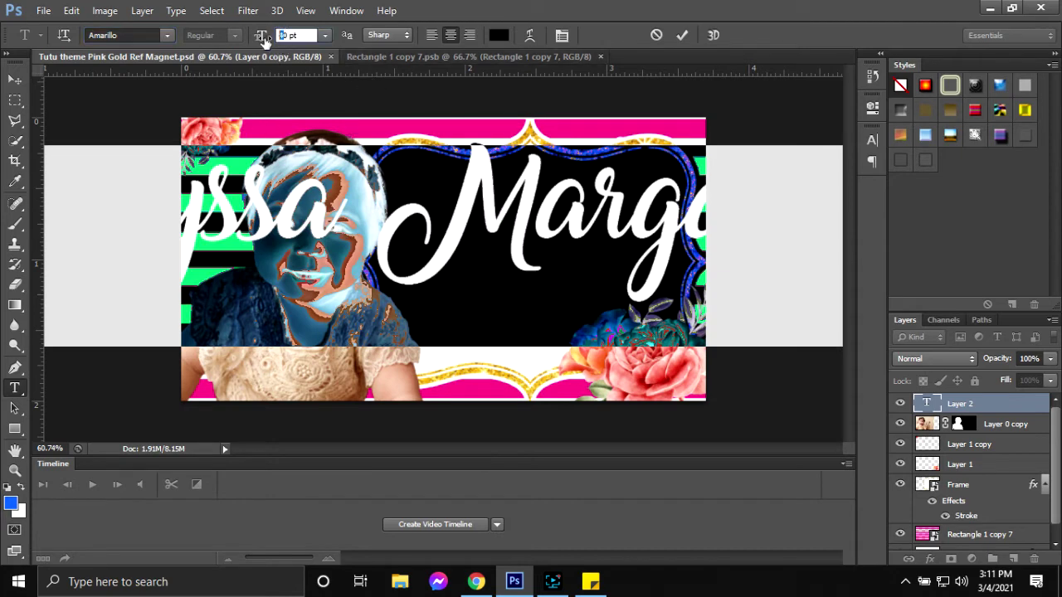
text(20)
key(Return)
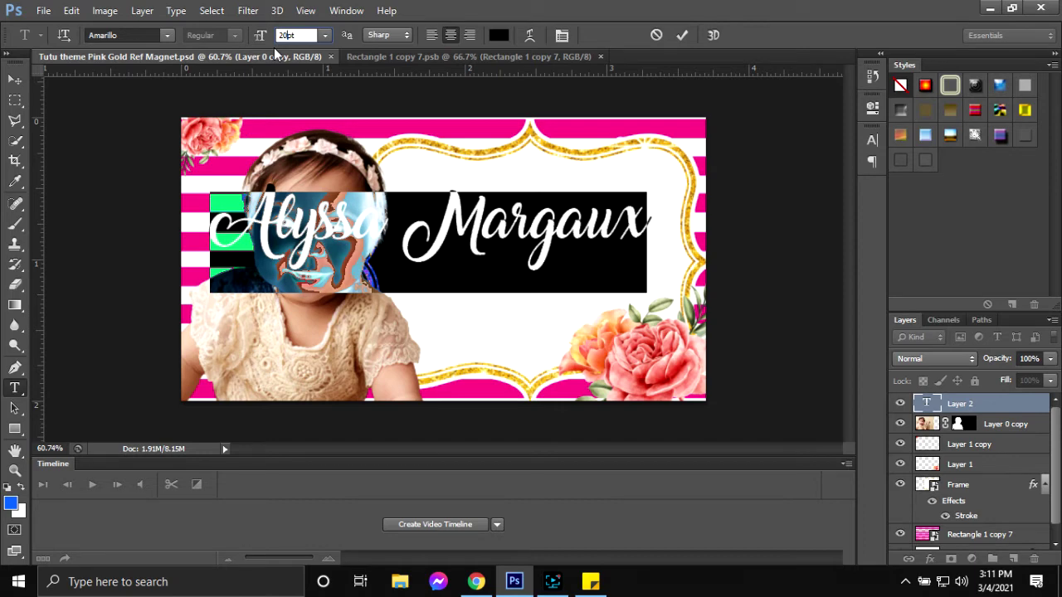
text(1)
text(5)
key(Return)
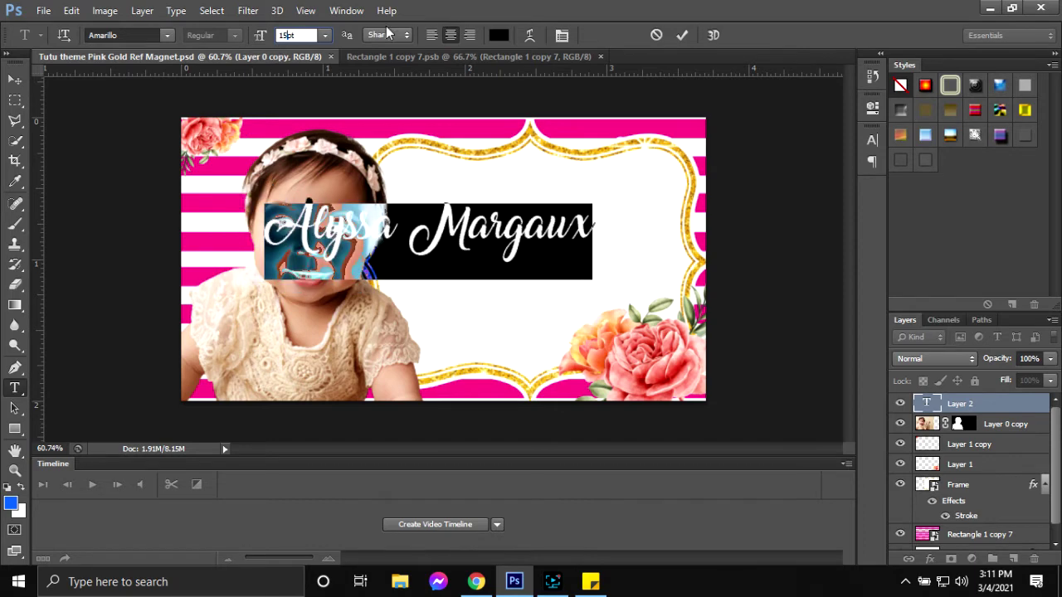
click(681, 35)
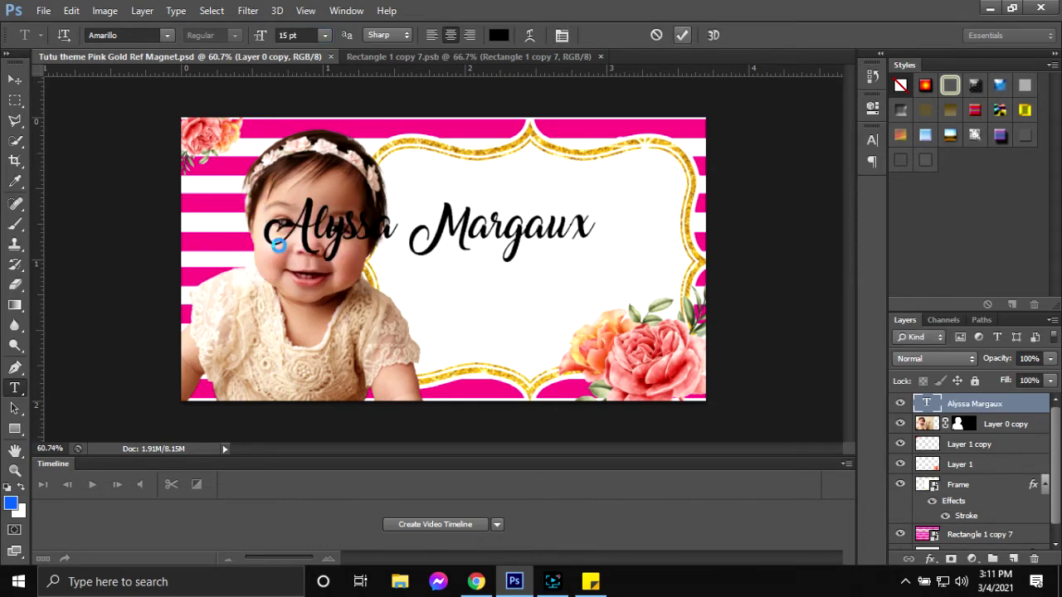
- Move the name into the gold frame and scale it down, centred there
key(v)
drag(401, 243, 509, 259)
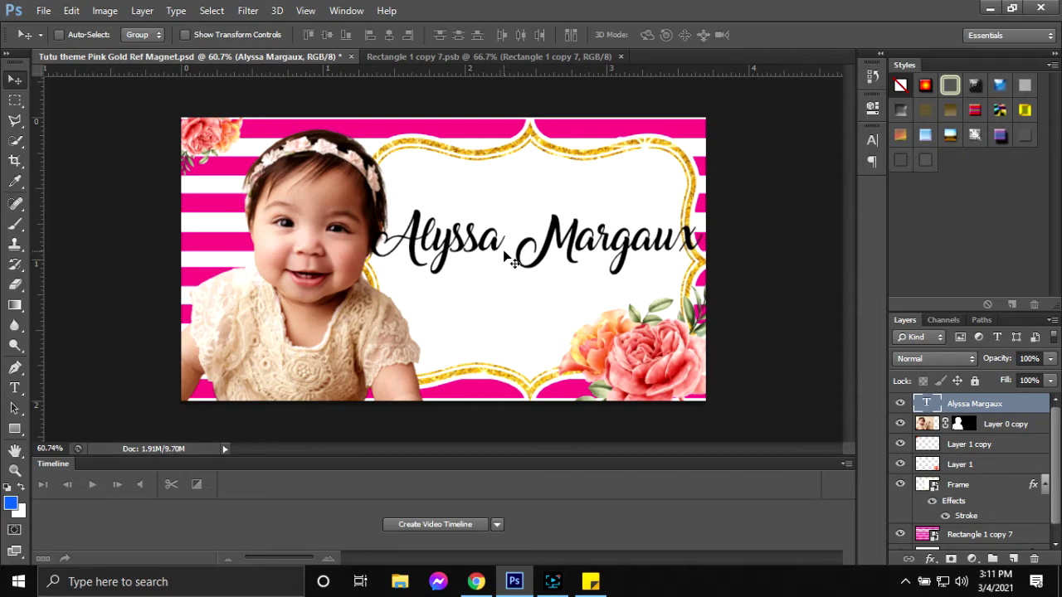
key(ctrl+t)
mouse_move(697, 287)
mouse_down()
mouse_move(623, 270)
mouse_move(622, 241)
mouse_move(659, 276)
mouse_up()
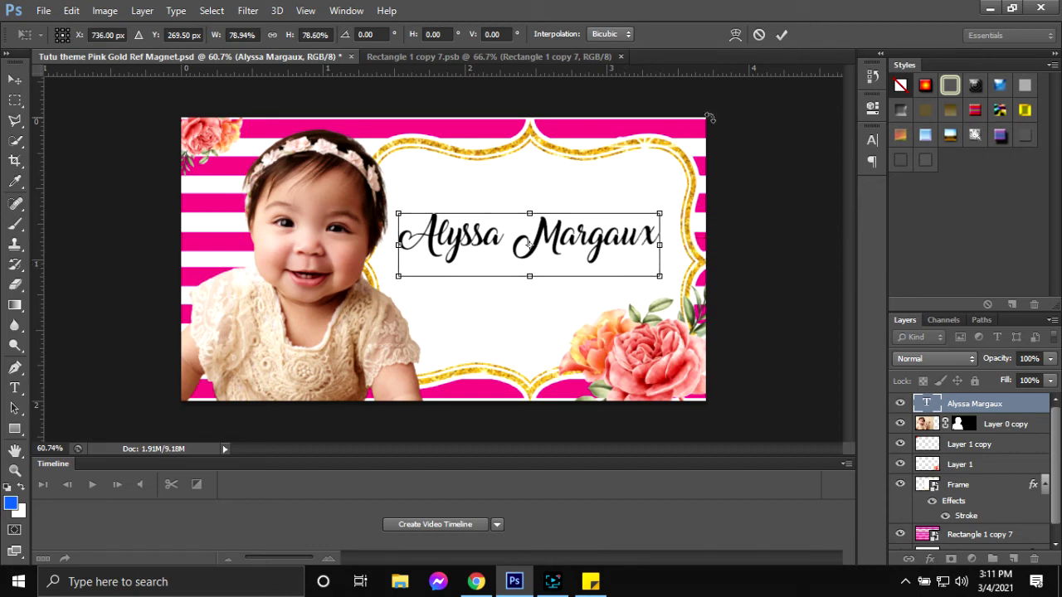
click(781, 34)
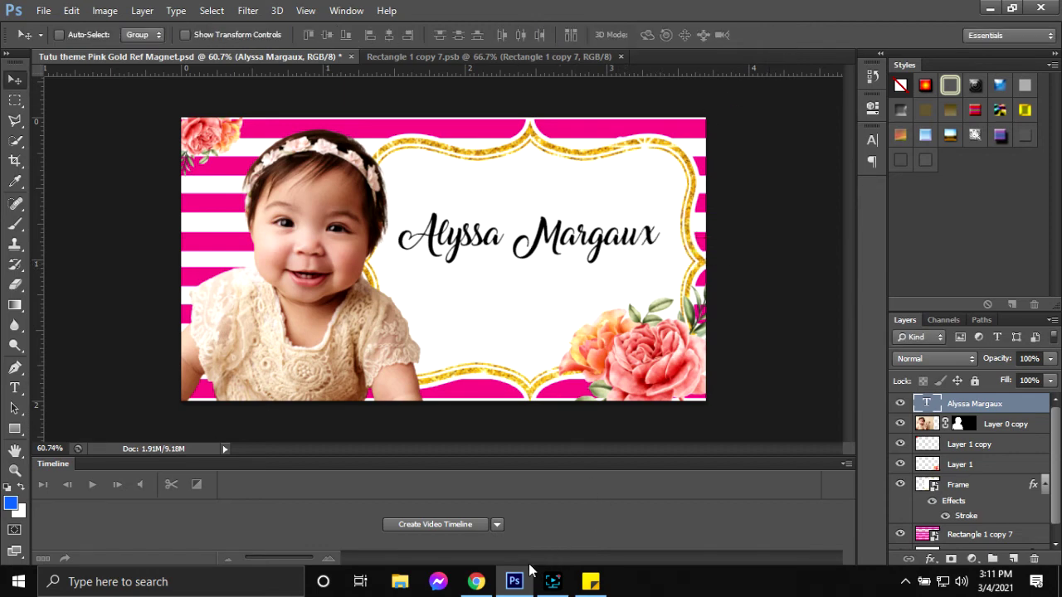
click(484, 574)
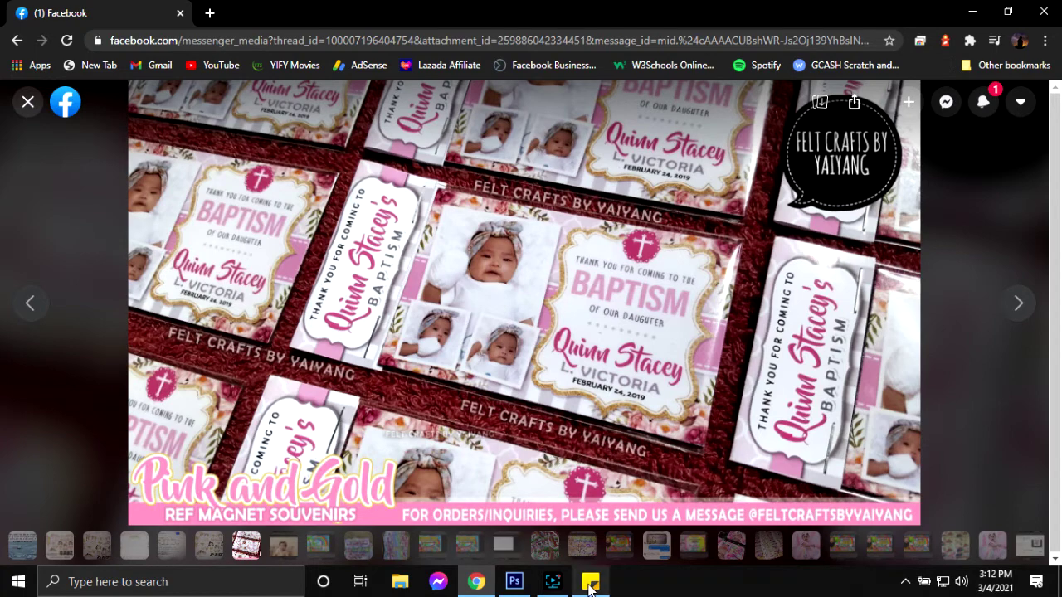
click(515, 581)
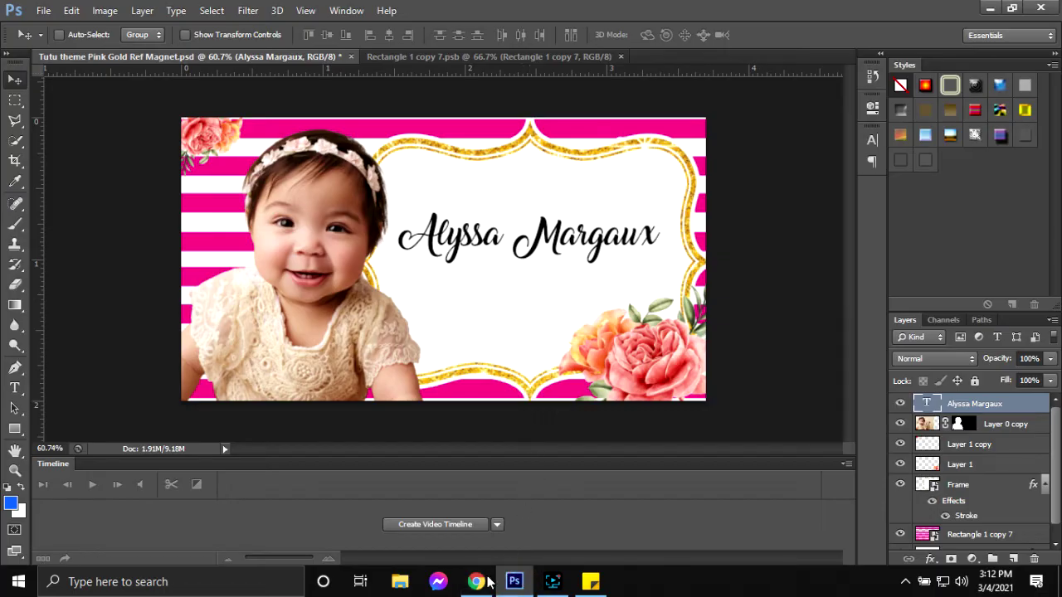
click(480, 581)
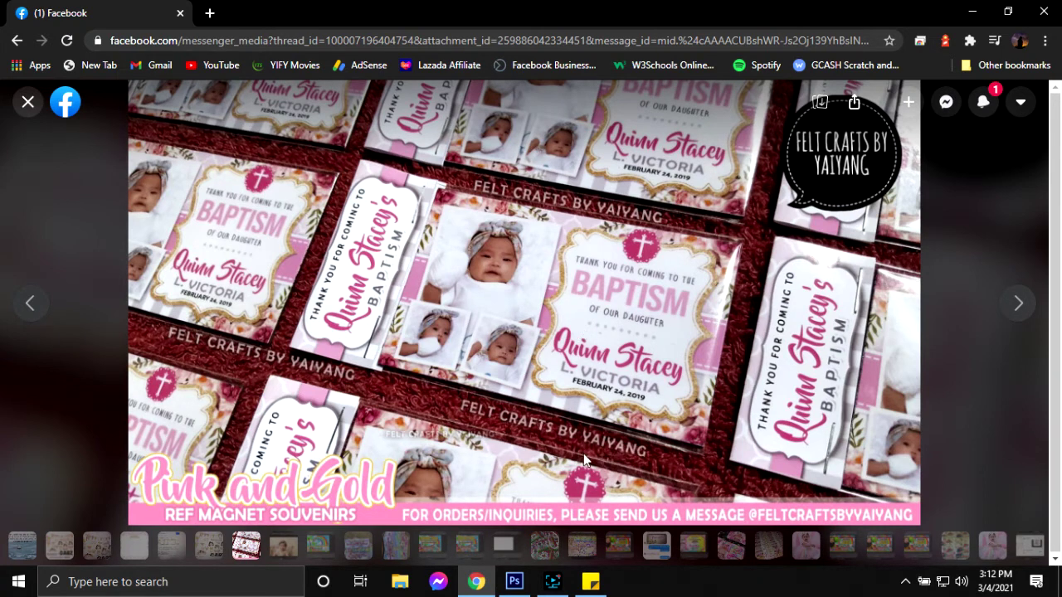
click(515, 581)
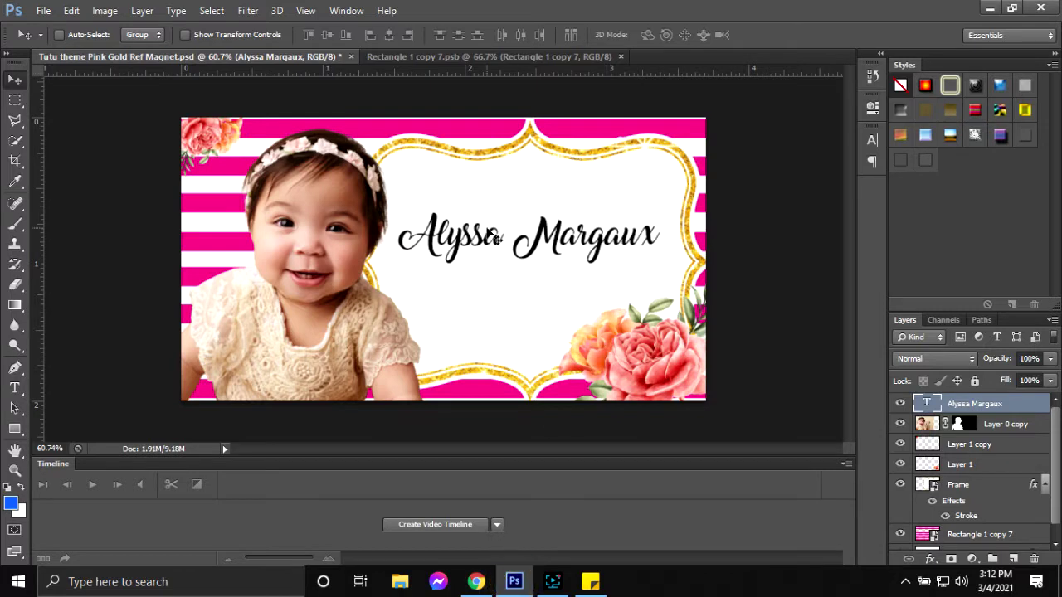
key(t)
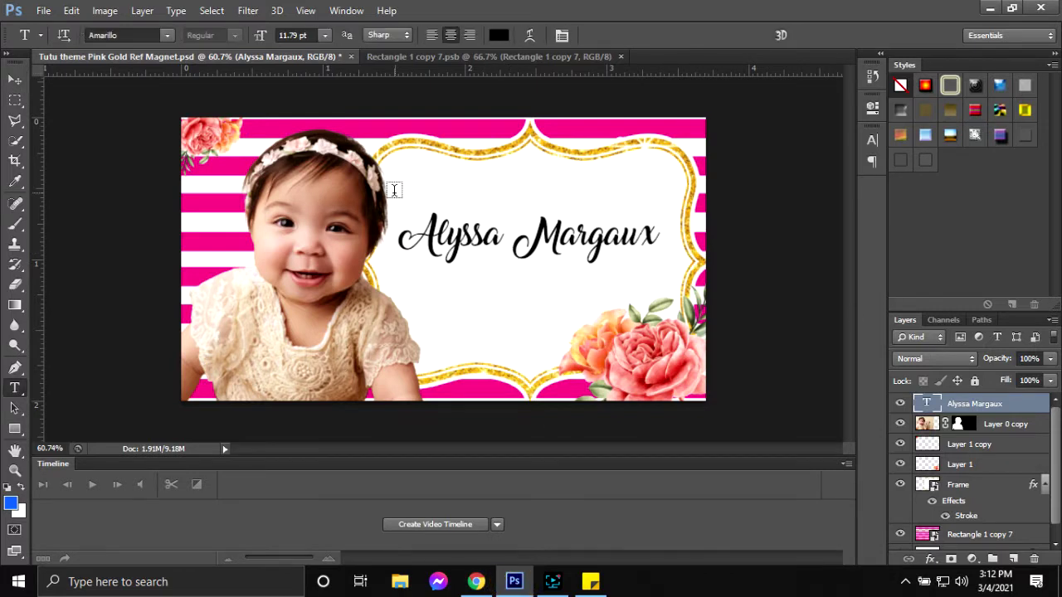
- Type the heading 'Thank for Comming to the' above the name, matching the reference wording
click(402, 181)
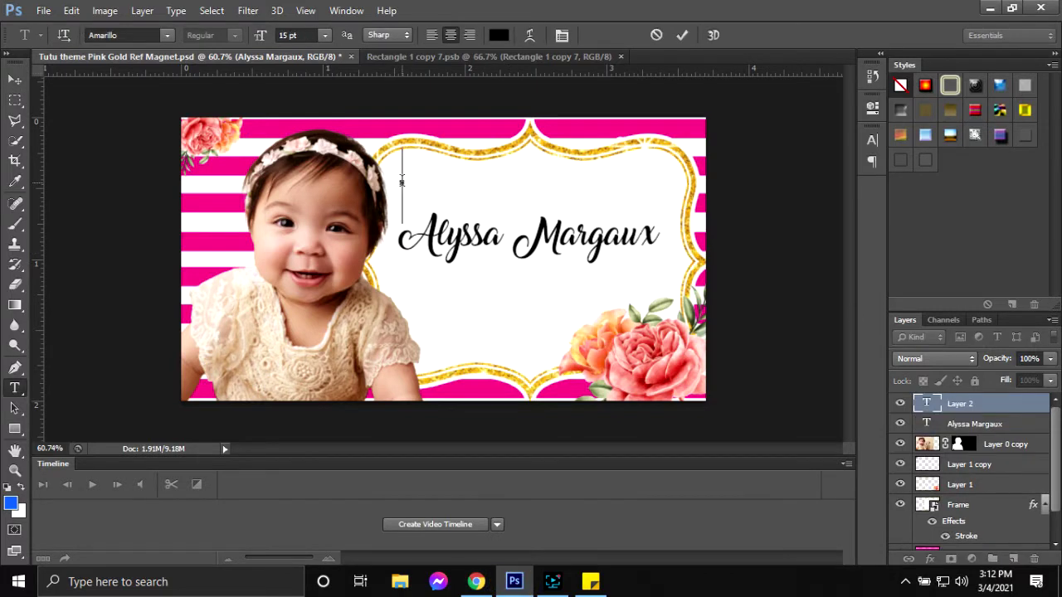
text(Think)
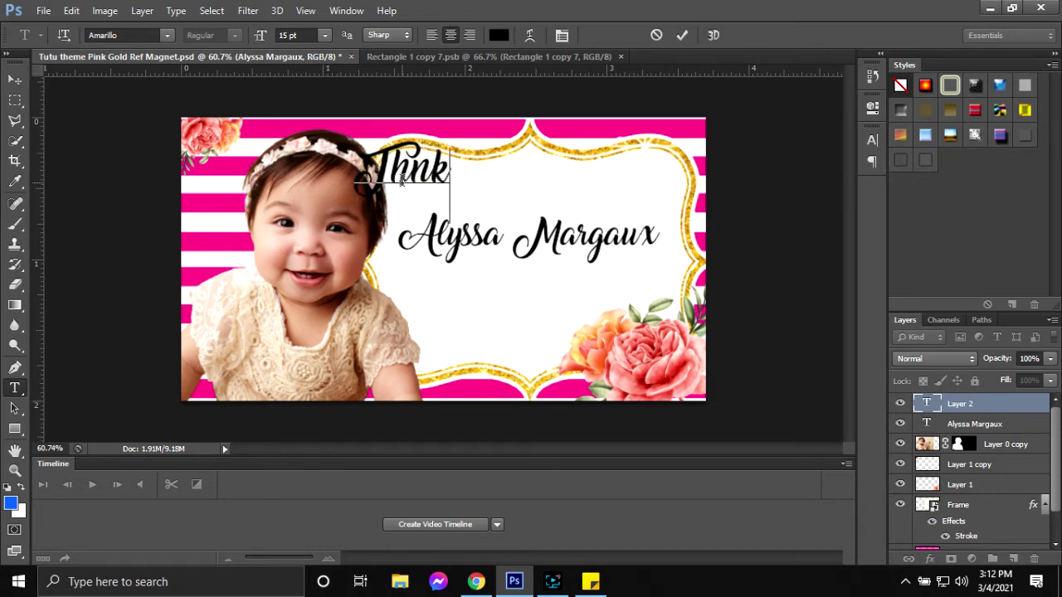
key(BackSpace)
key(BackSpace)
key(BackSpace)
text(an)
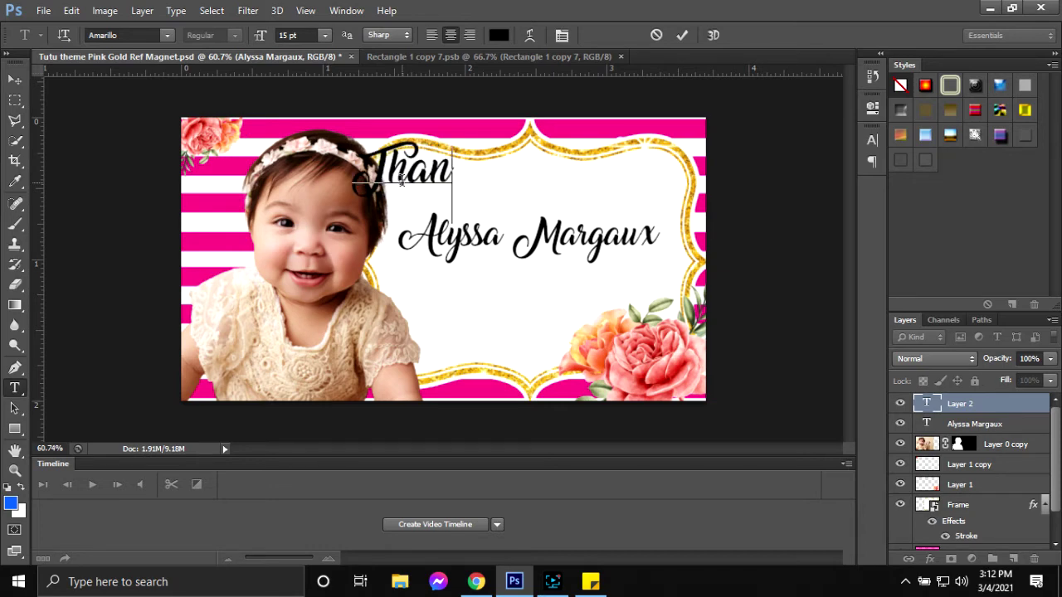
text(k for )
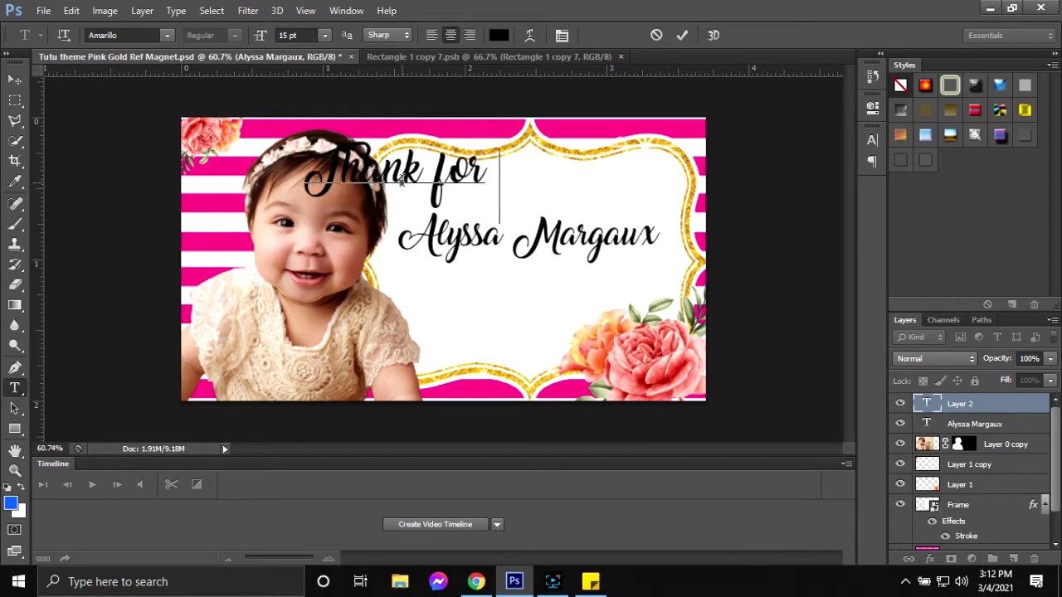
text(Co)
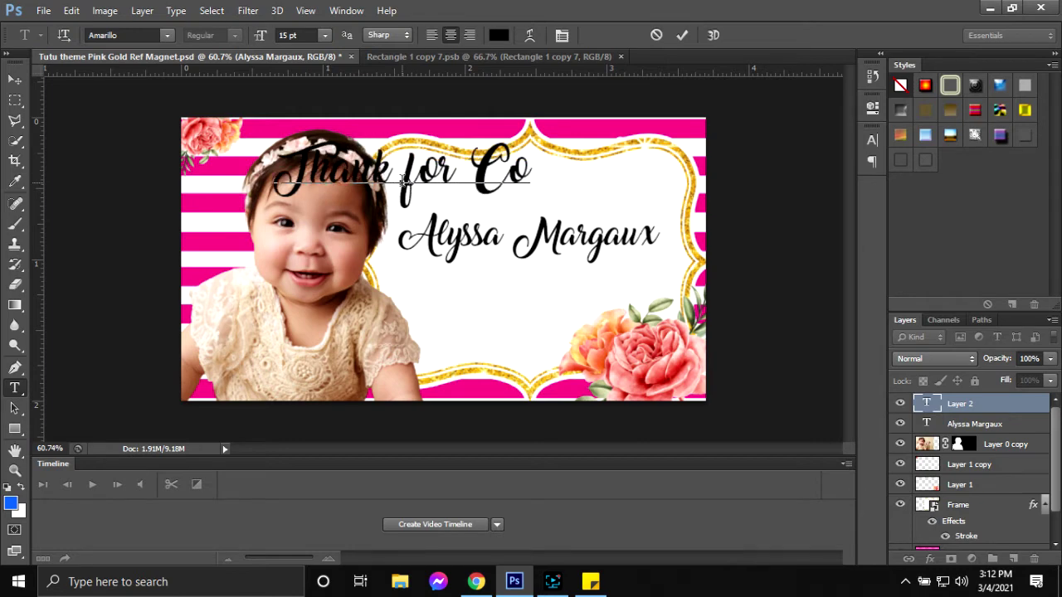
text(mming)
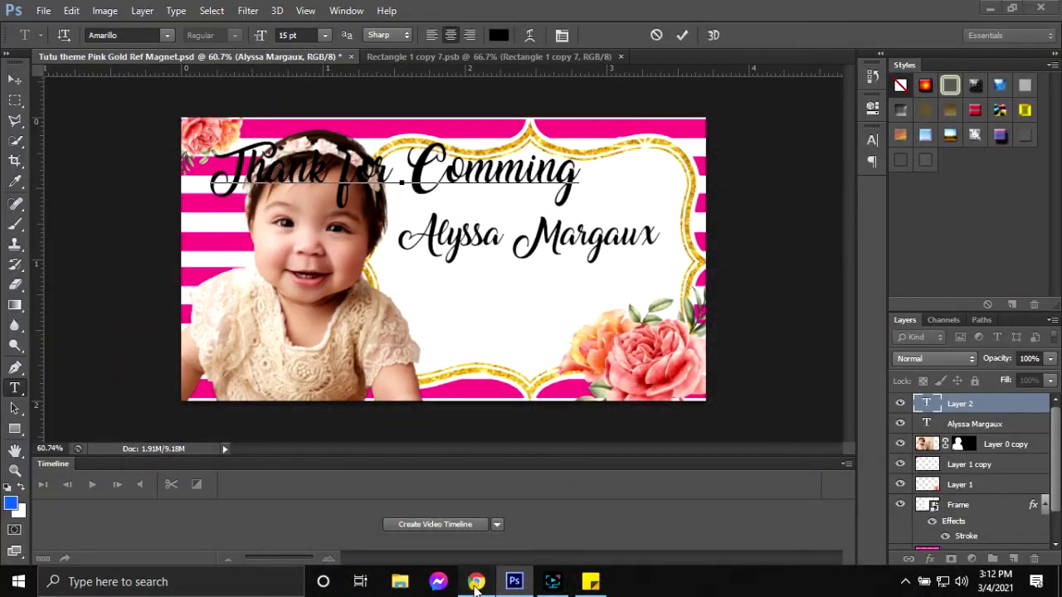
click(475, 583)
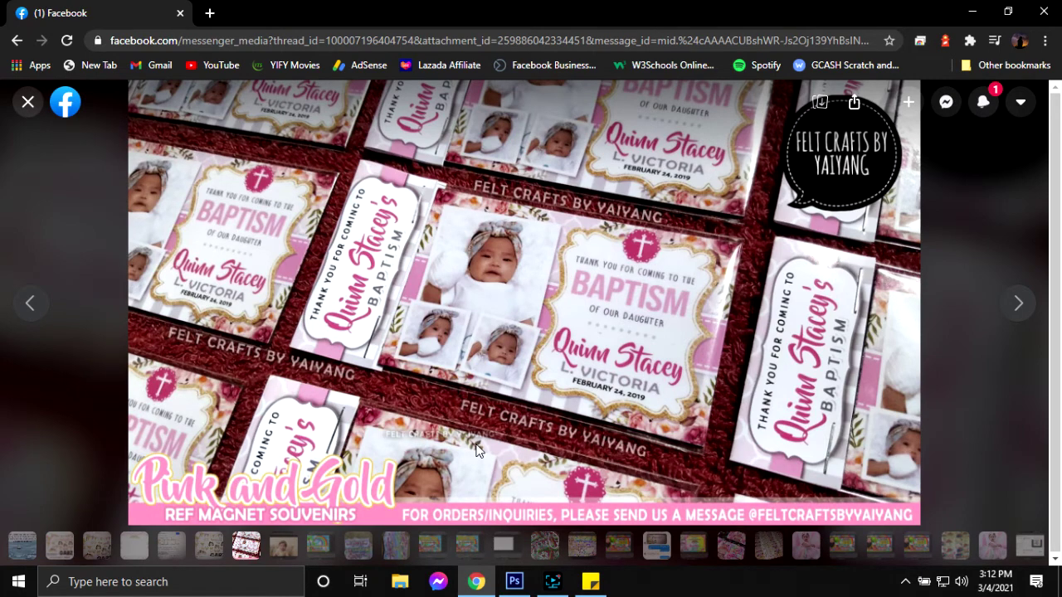
click(514, 582)
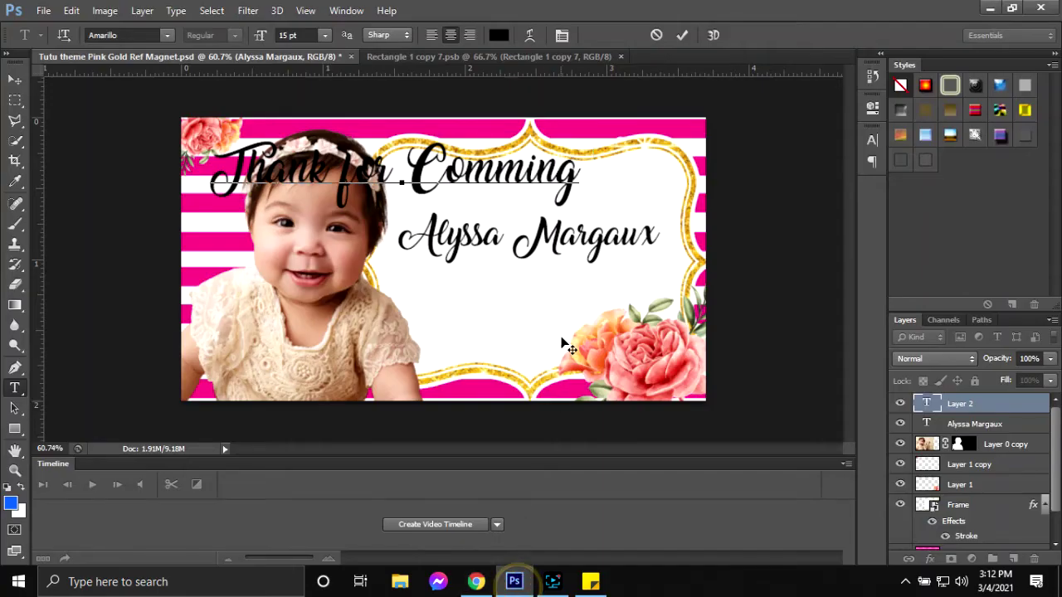
text( to)
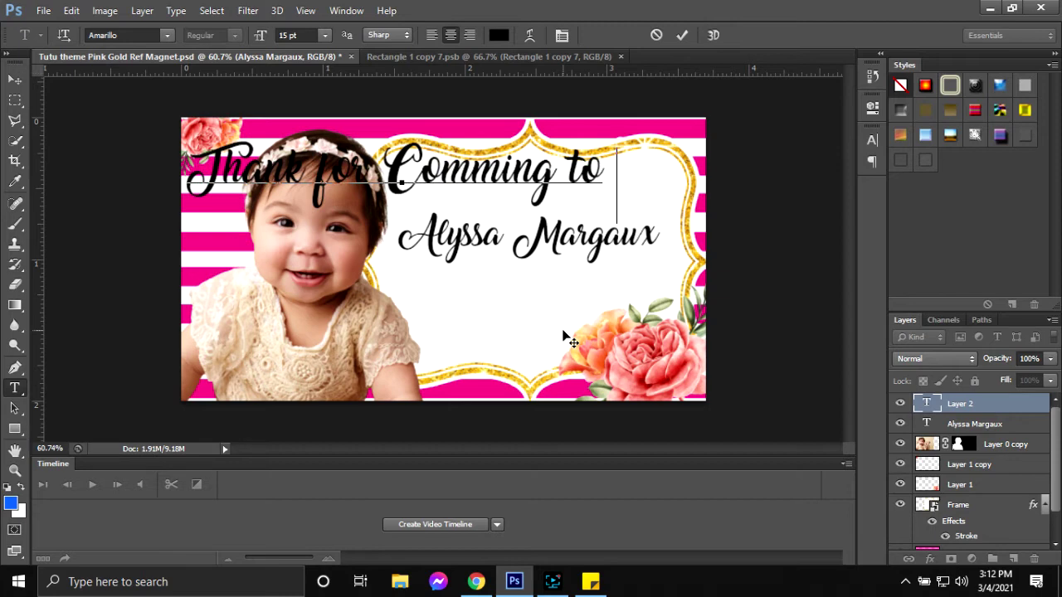
text( the)
key(ctrl+a)
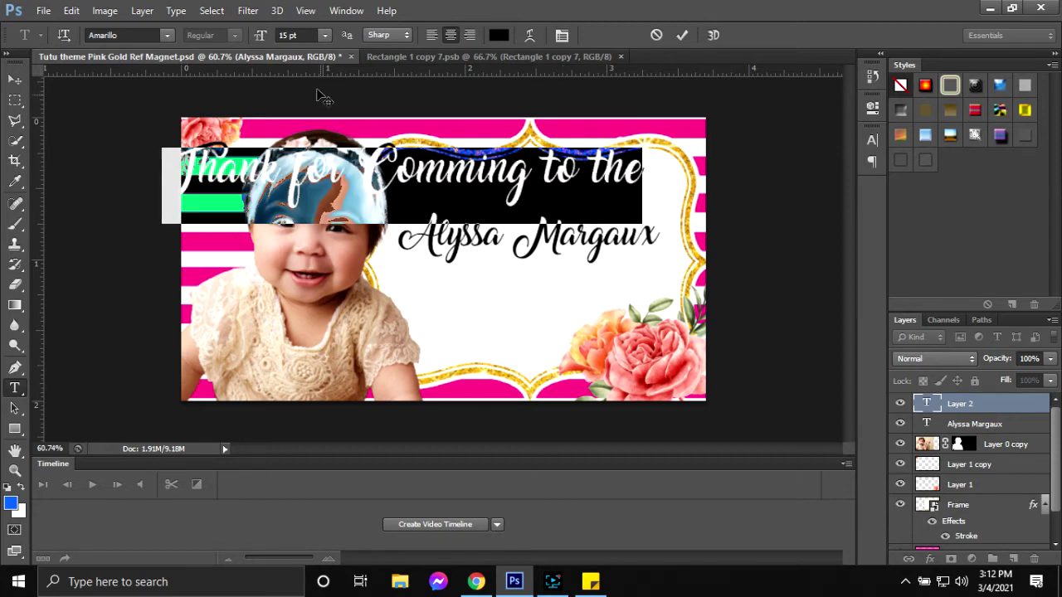
- Set the heading in the Anton font with All Caps and commit it
click(166, 36)
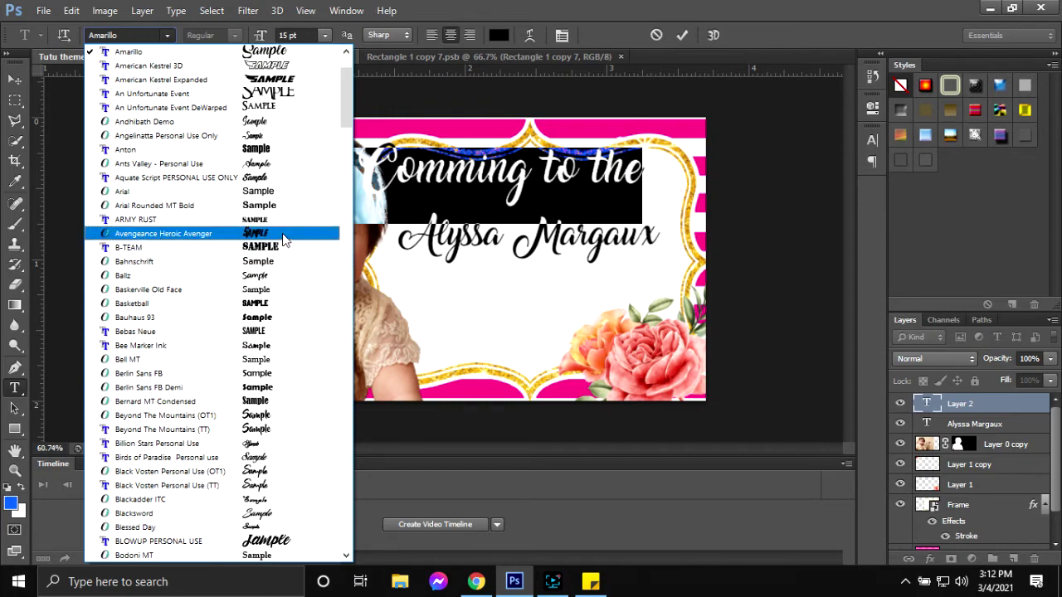
scroll(234, 160, up, 1)
scroll(234, 166, up, 1)
scroll(224, 240, down, 1)
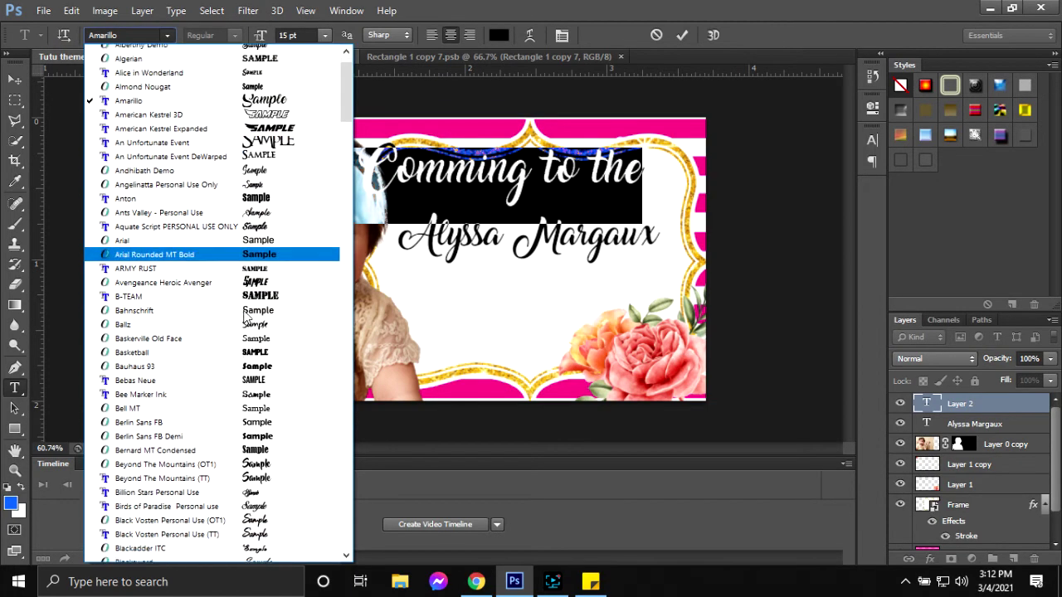
scroll(219, 249, down, 3)
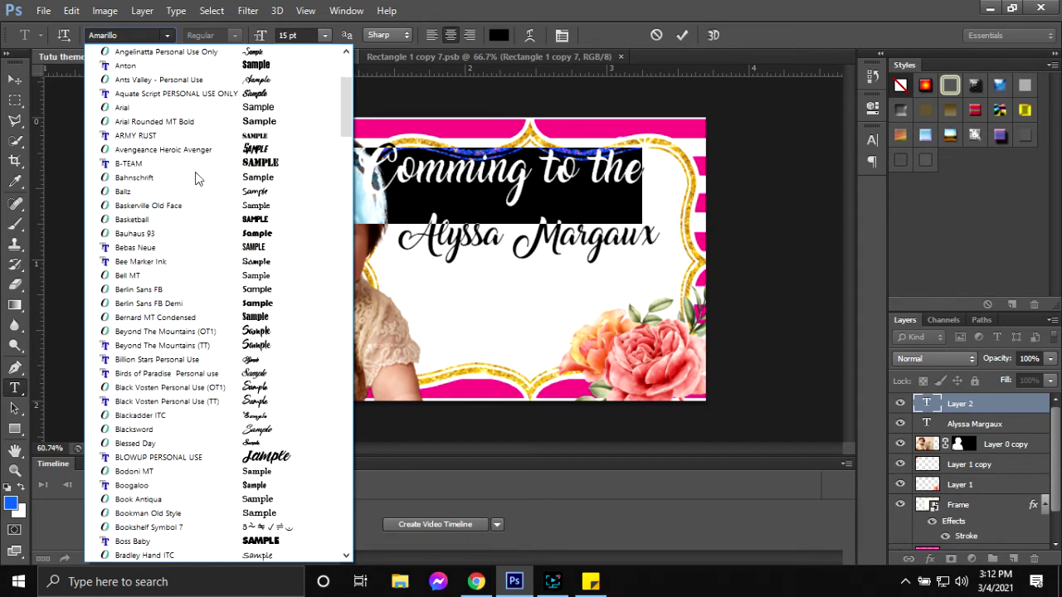
click(151, 67)
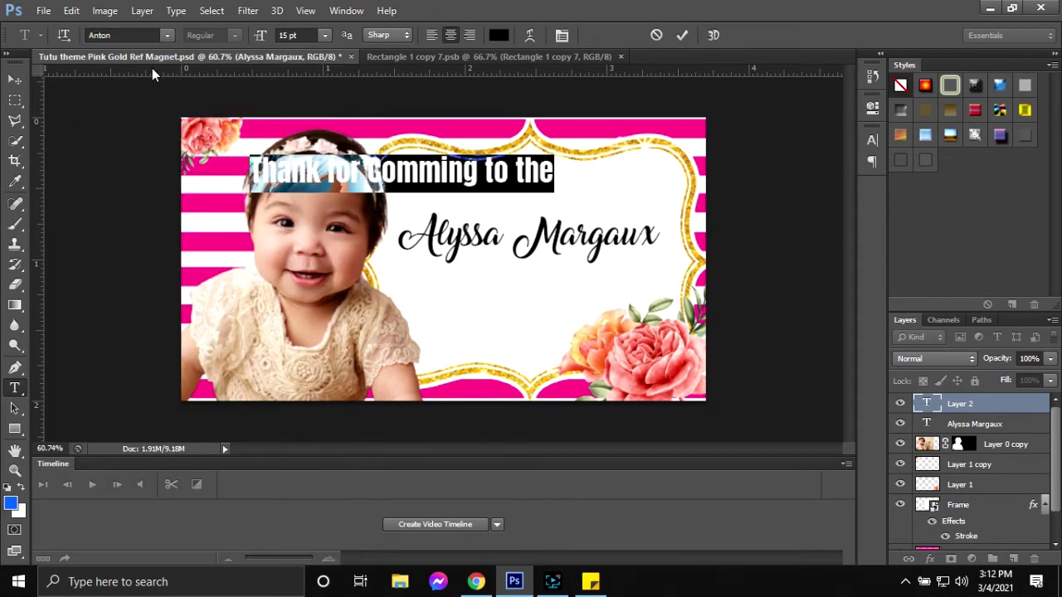
click(561, 34)
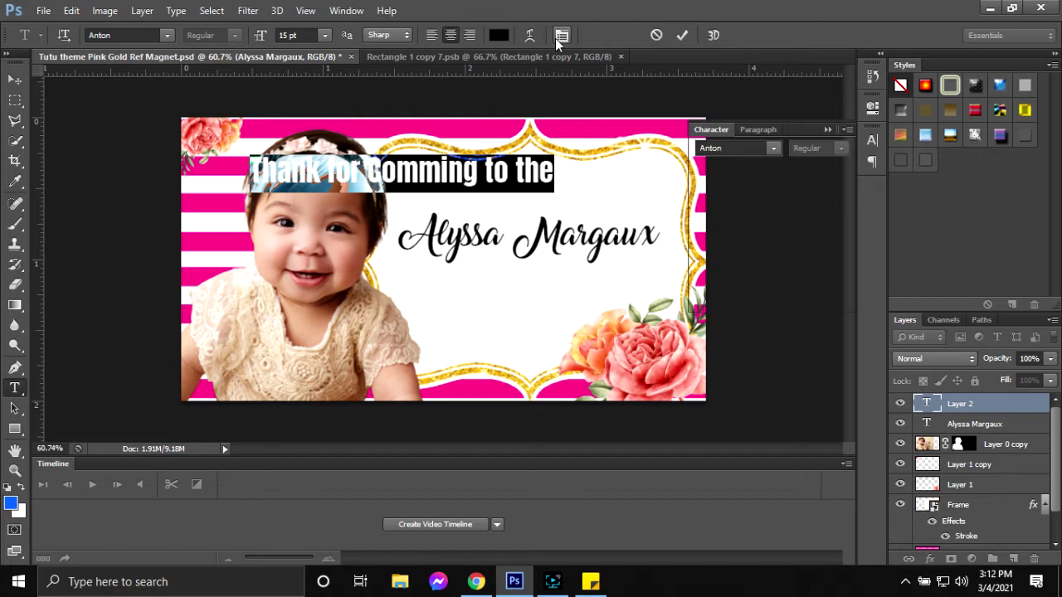
click(743, 252)
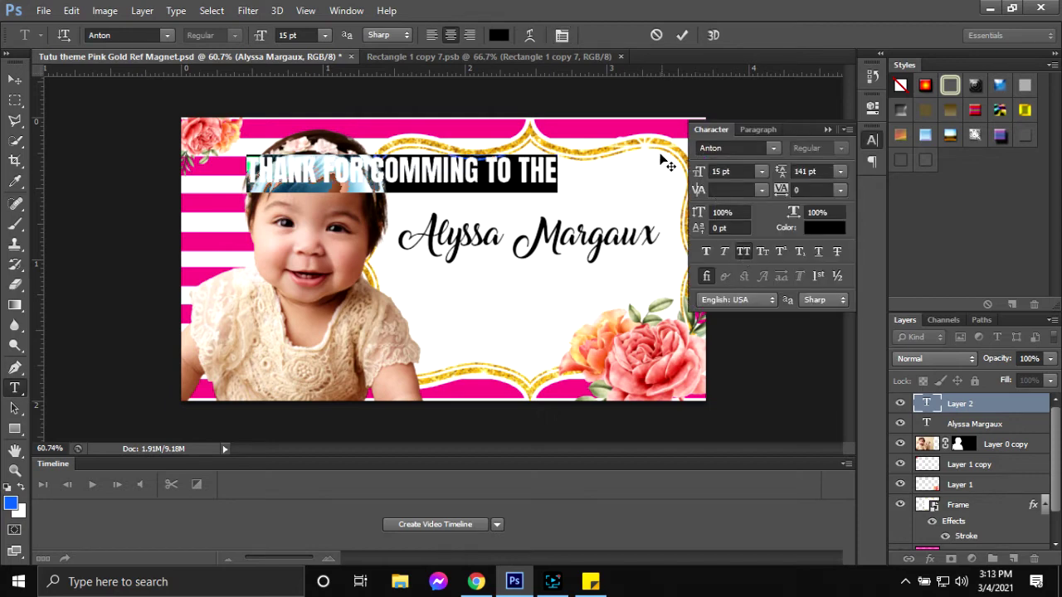
click(682, 35)
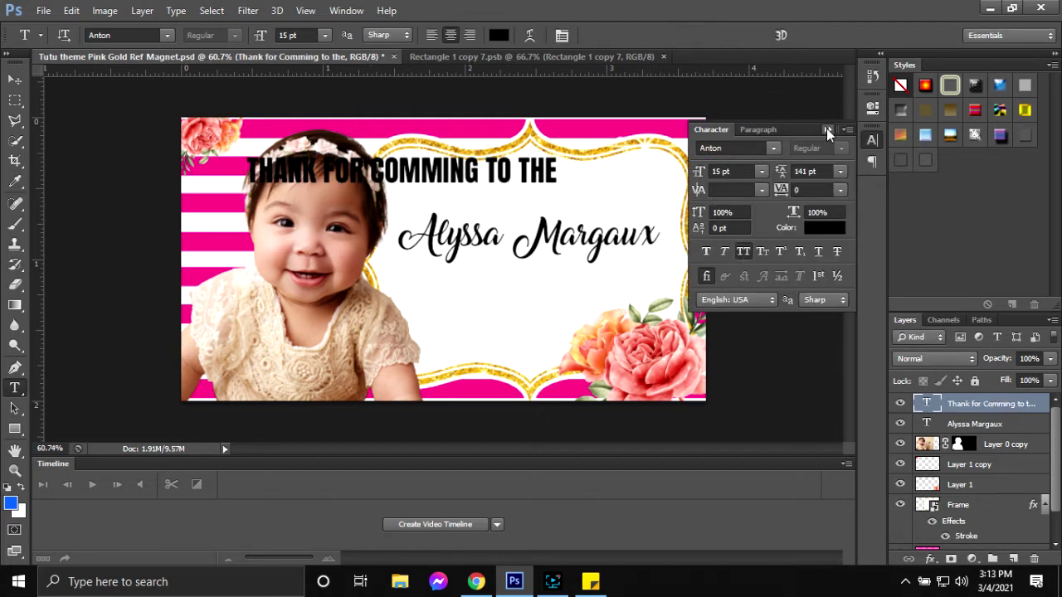
click(826, 129)
- Move the heading above the name and scale it to about 66% at the frame top
key(v)
drag(413, 187, 535, 207)
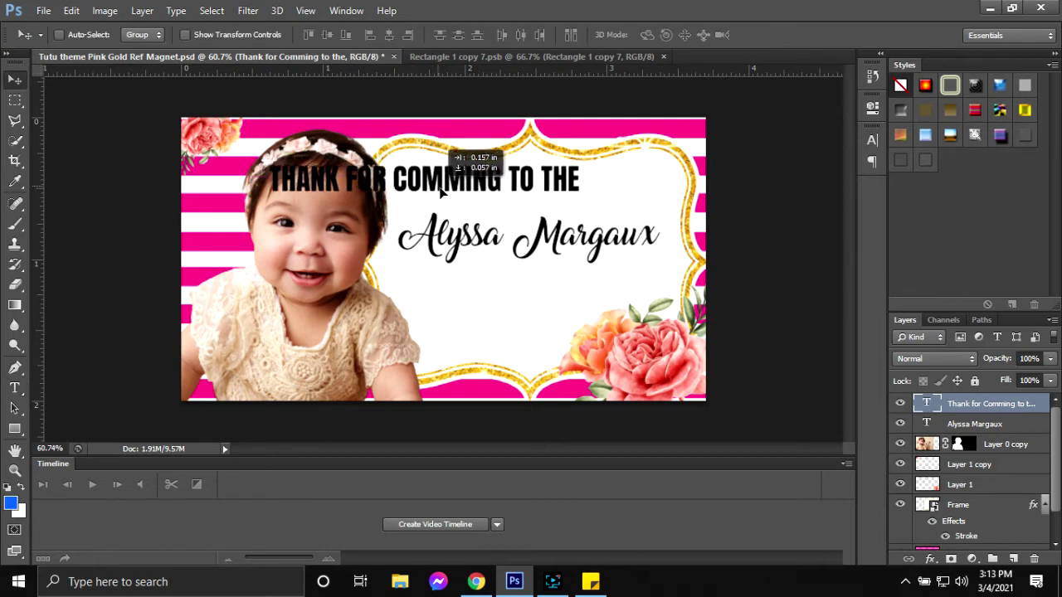
key(ctrl+t)
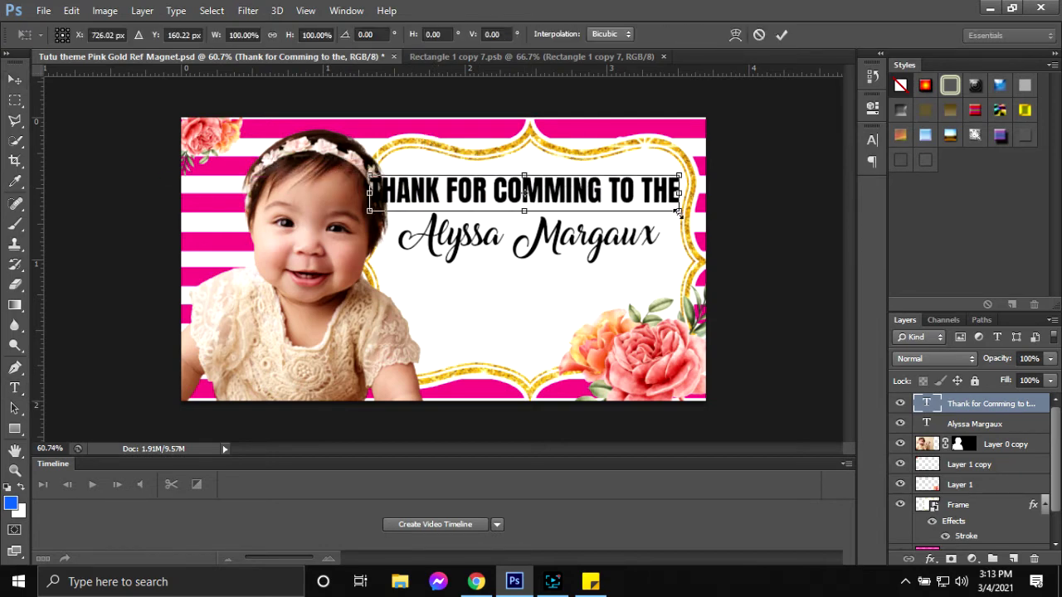
mouse_move(679, 212)
mouse_down()
mouse_move(576, 197)
mouse_move(592, 199)
mouse_move(601, 181)
mouse_up()
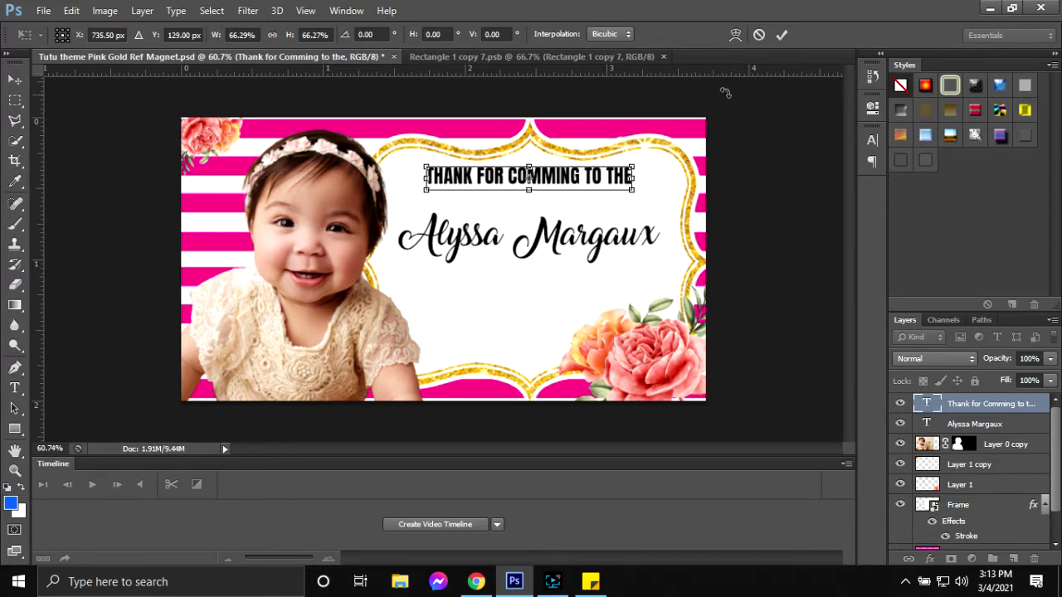
click(781, 36)
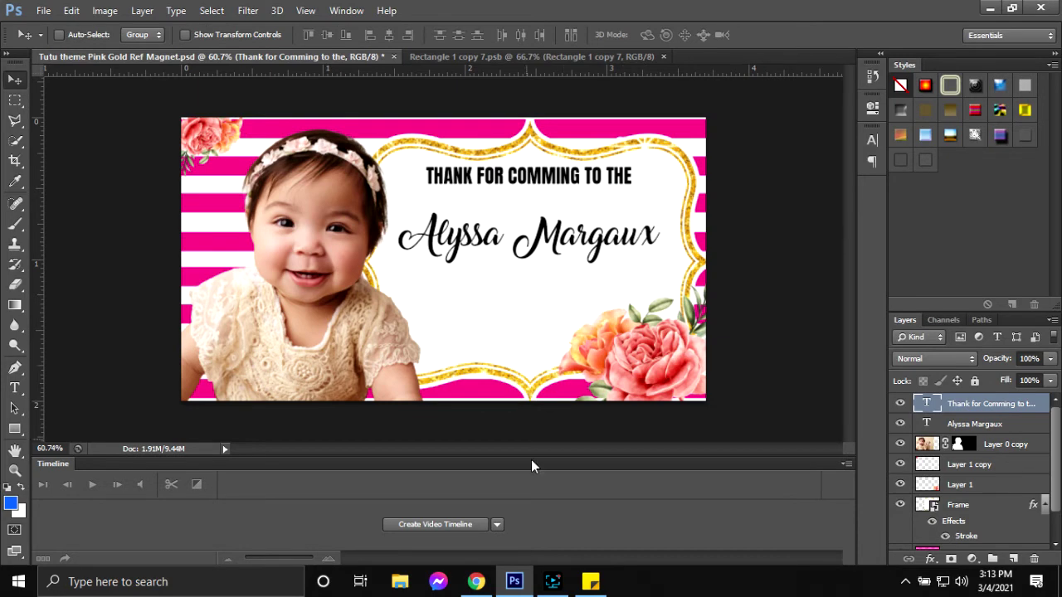
click(599, 587)
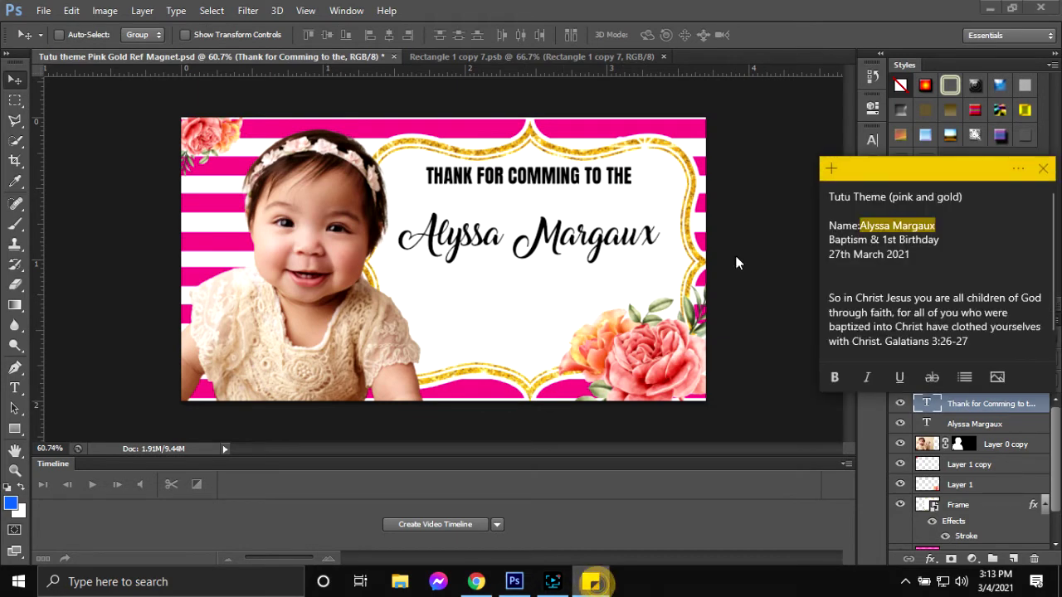
click(837, 239)
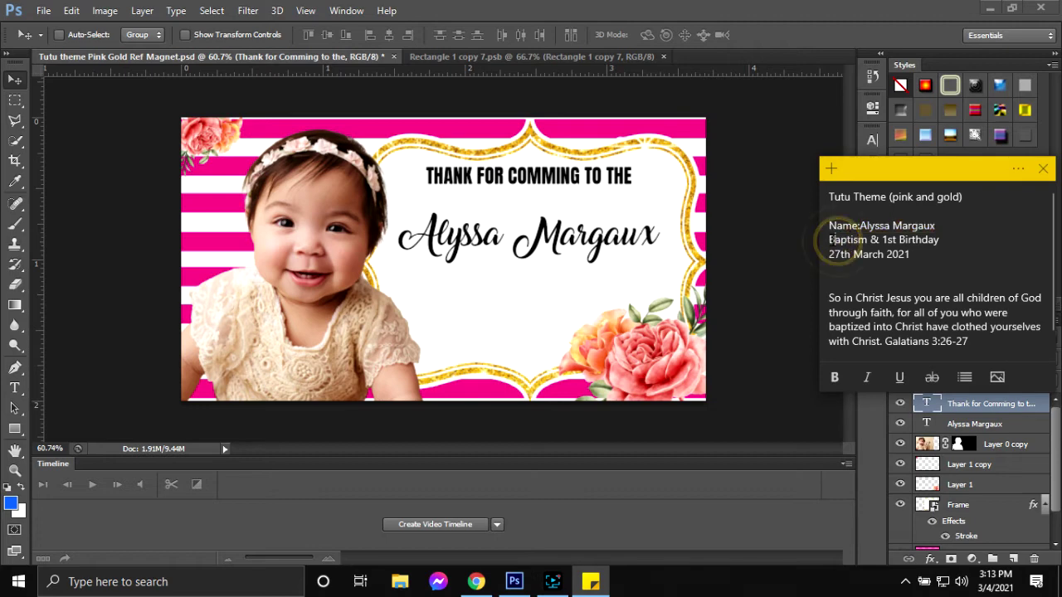
click(831, 239)
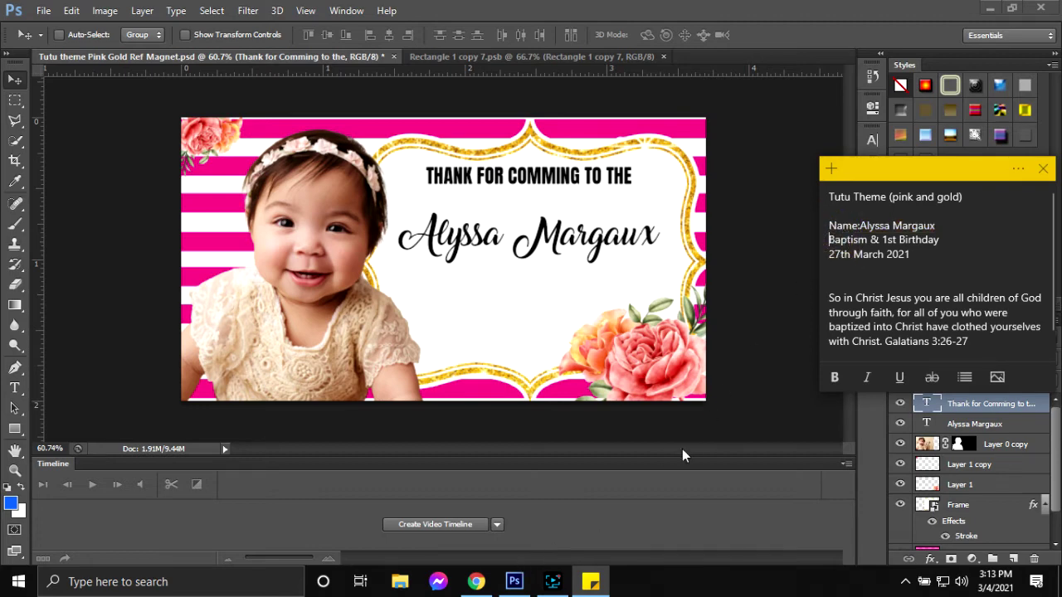
drag(829, 239, 940, 240)
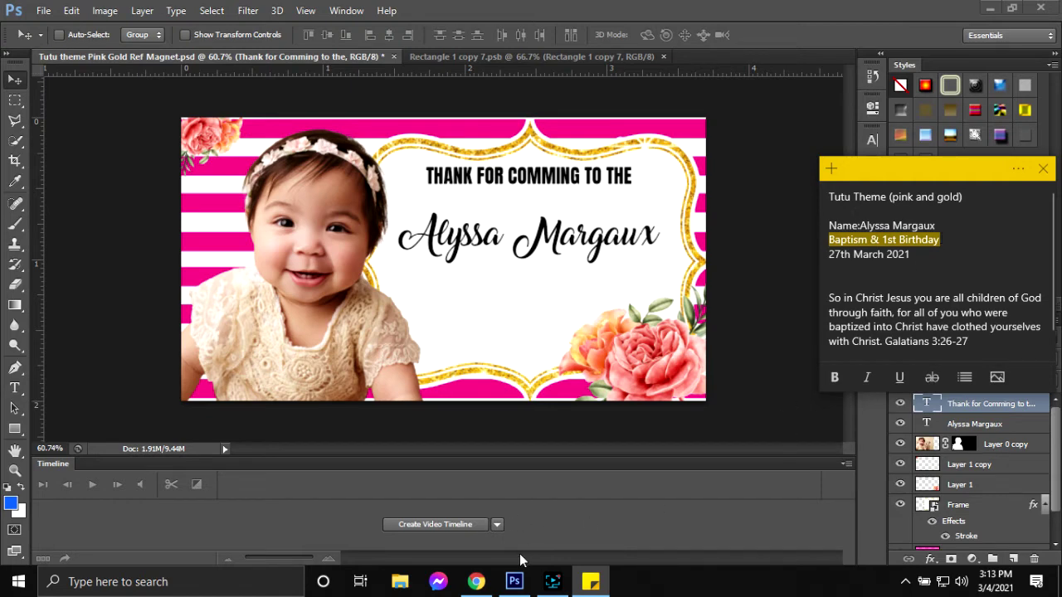
click(514, 581)
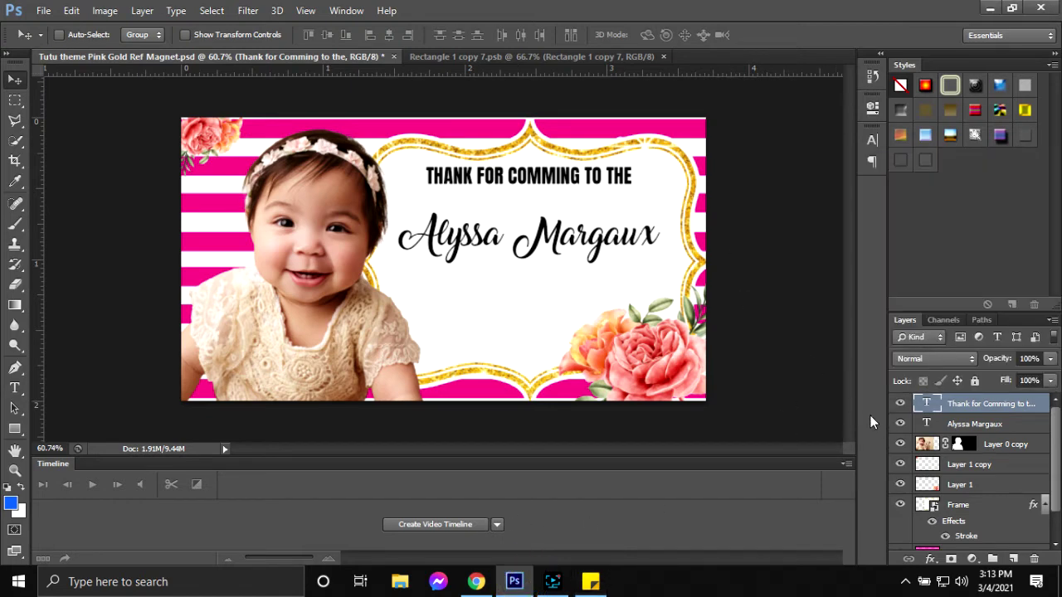
- Duplicate the heading below itself and change the copy to 'BAPTISM & 1ST BIRTHDAY'
key(ctrl+j)
drag(543, 188, 539, 212)
key(t)
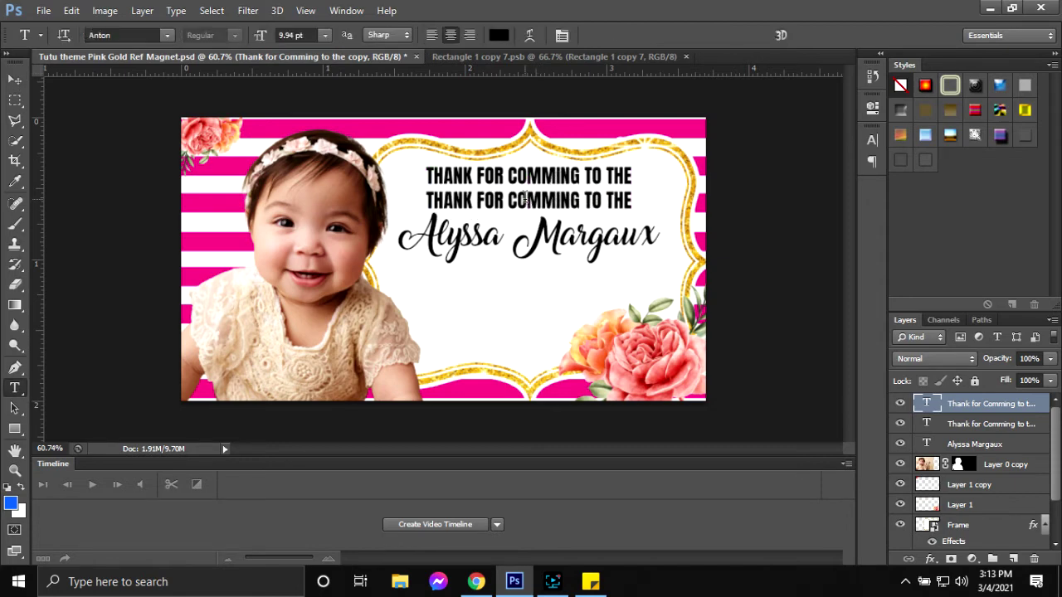
click(523, 200)
key(ctrl+a)
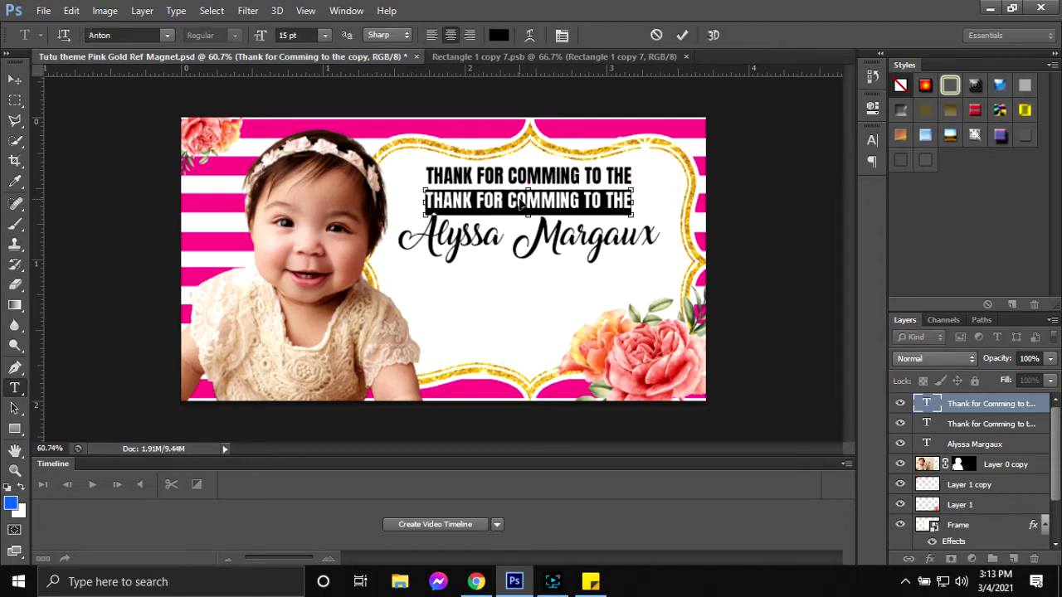
text(BAPTISM & 1ST BIRTHDAY)
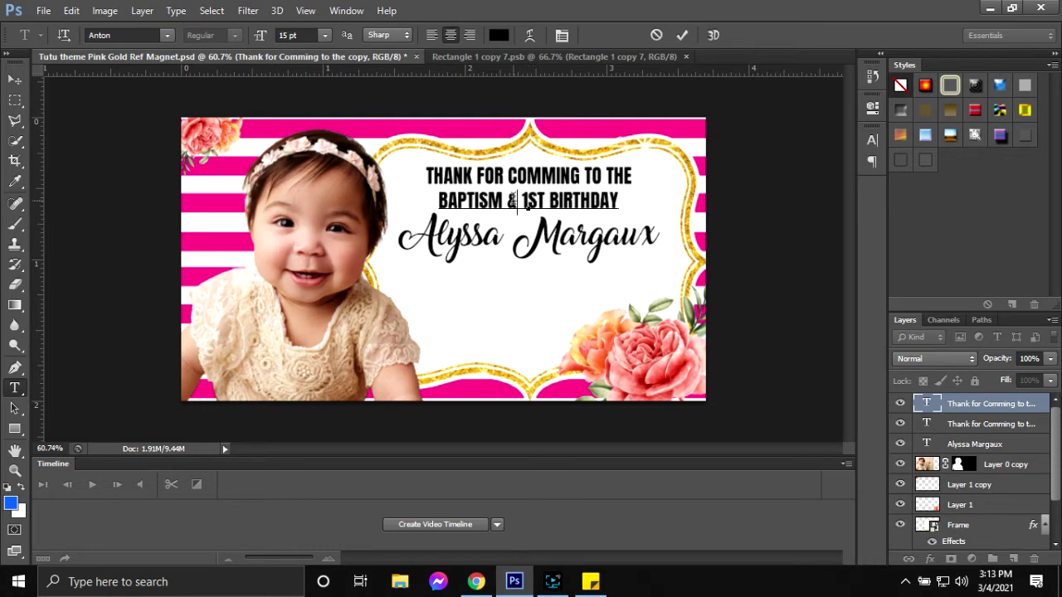
click(682, 35)
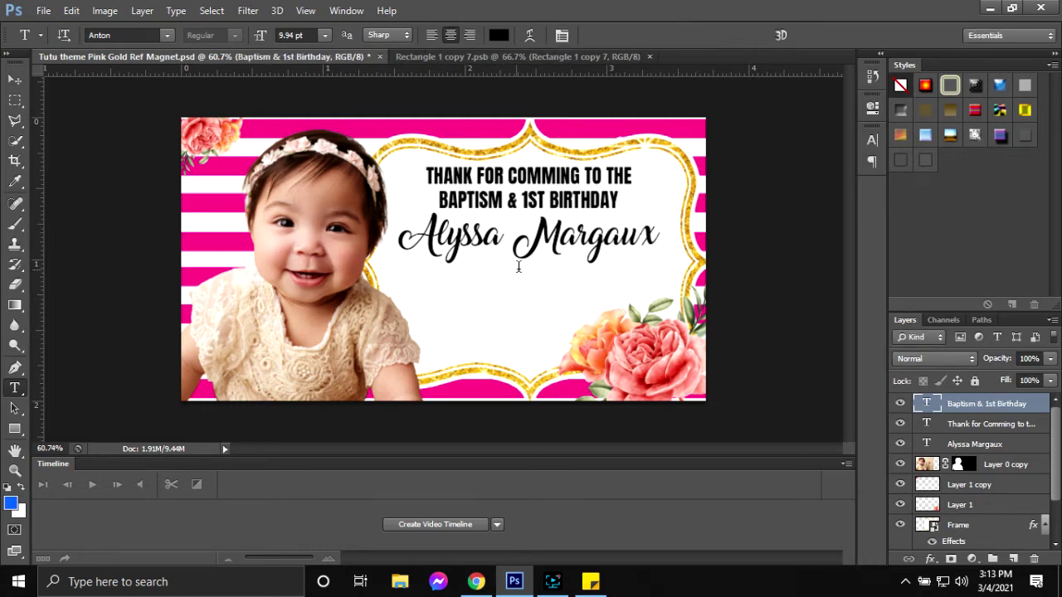
- Enlarge the BAPTISM & 1ST BIRTHDAY line to span the frame and move the name lower
key(ctrl+t)
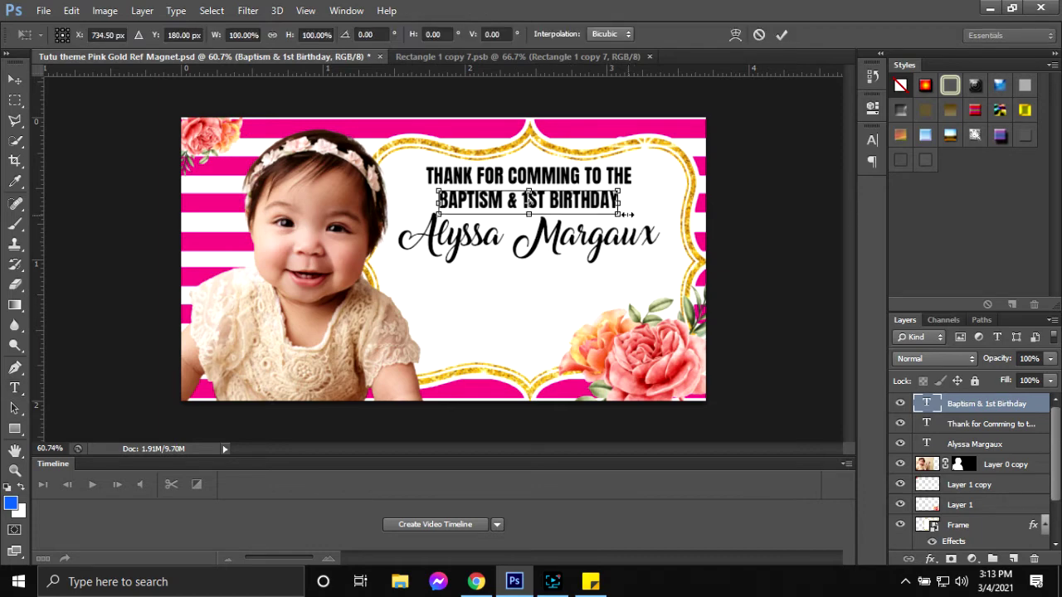
mouse_move(621, 216)
mouse_down()
mouse_move(659, 234)
mouse_move(627, 227)
mouse_up()
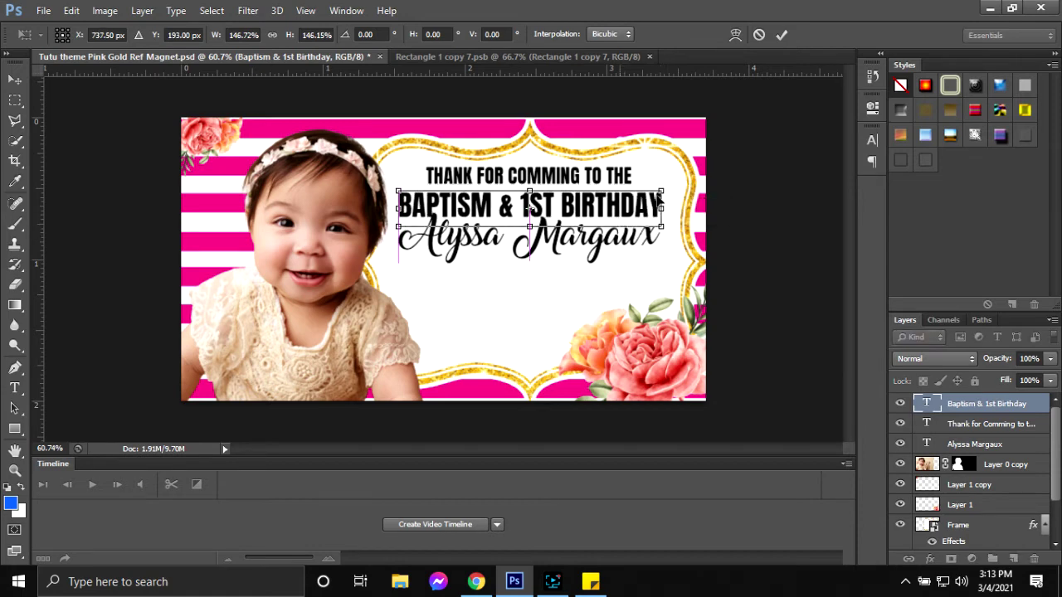
click(782, 34)
click(996, 426)
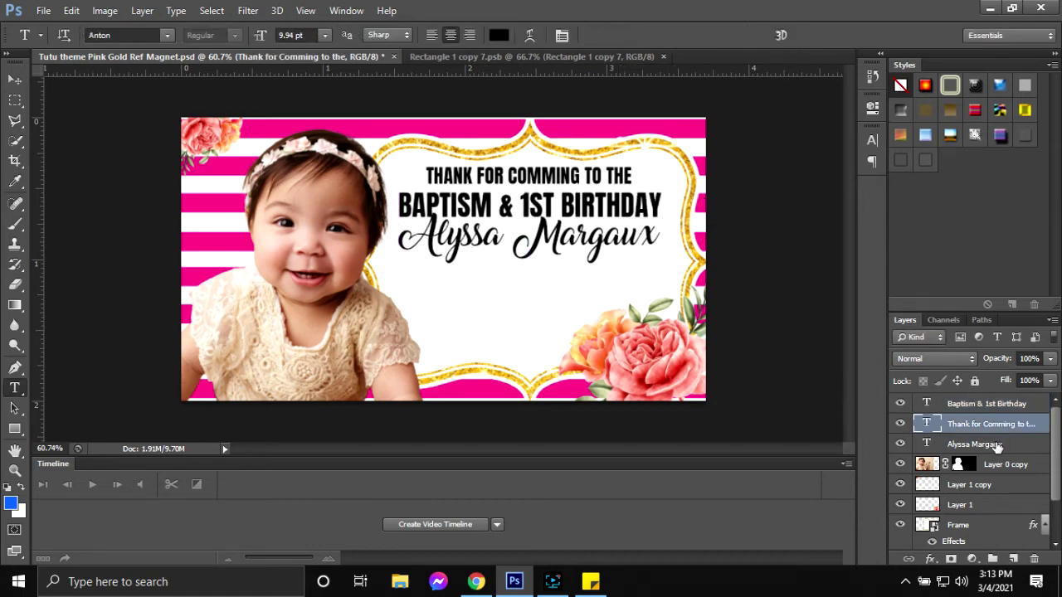
click(998, 447)
key(v)
drag(517, 236, 526, 269)
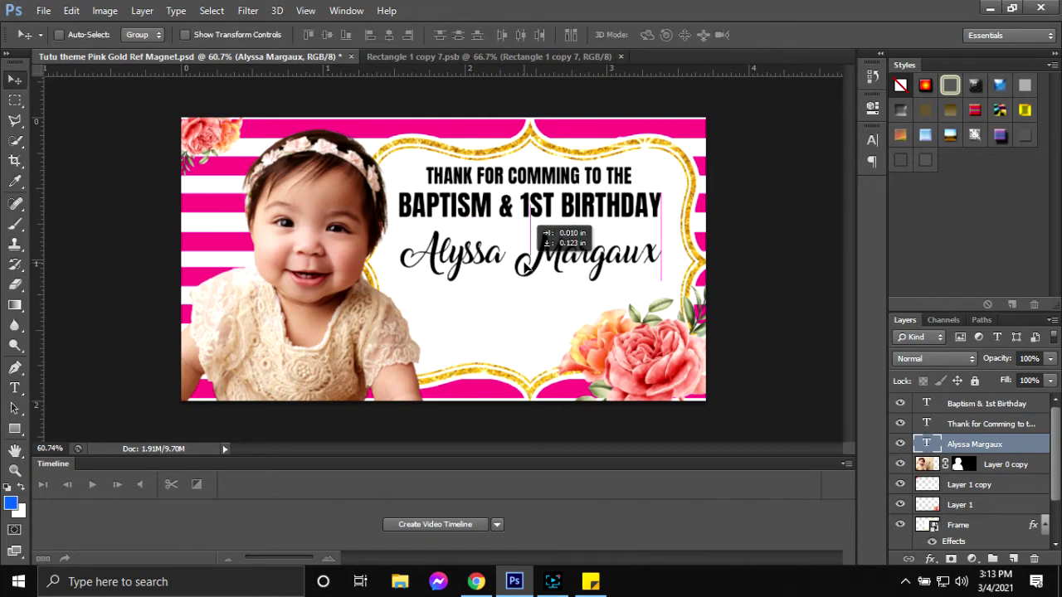
click(477, 581)
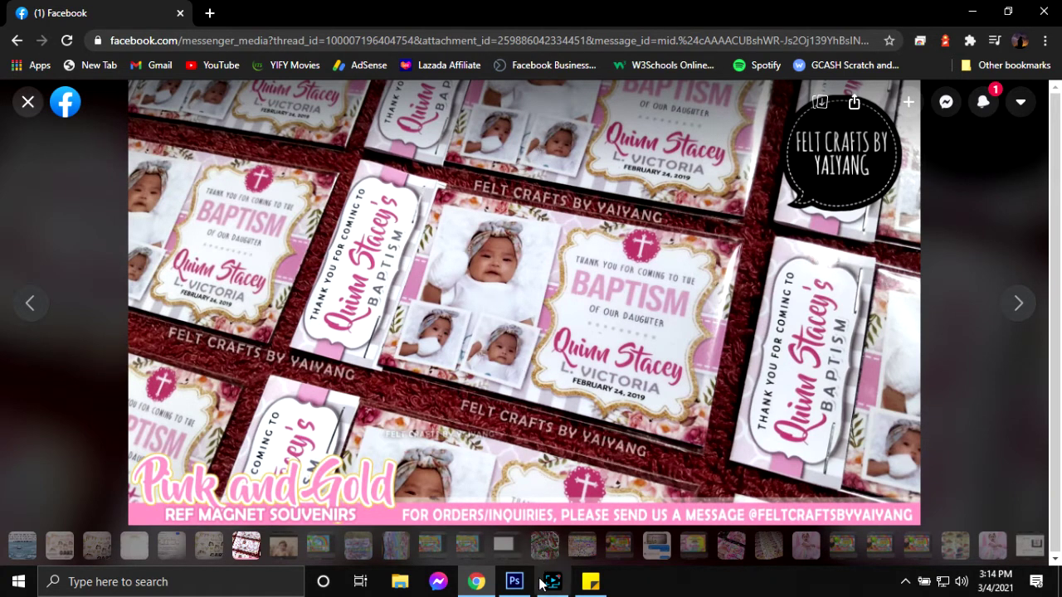
click(514, 582)
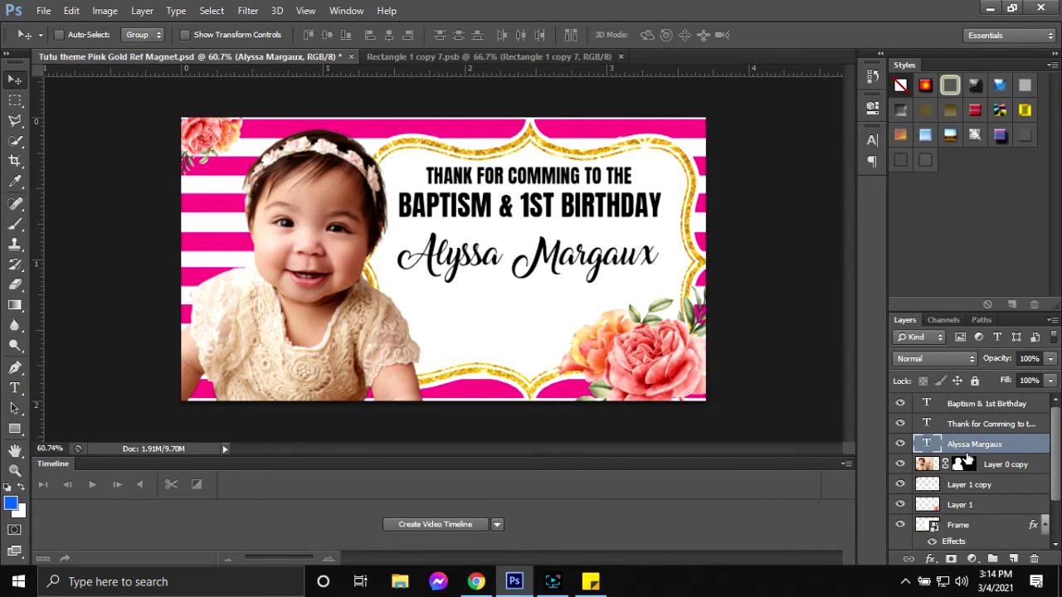
- Duplicate the top heading above the name and change it to 'of our daughter'
click(960, 411)
click(961, 424)
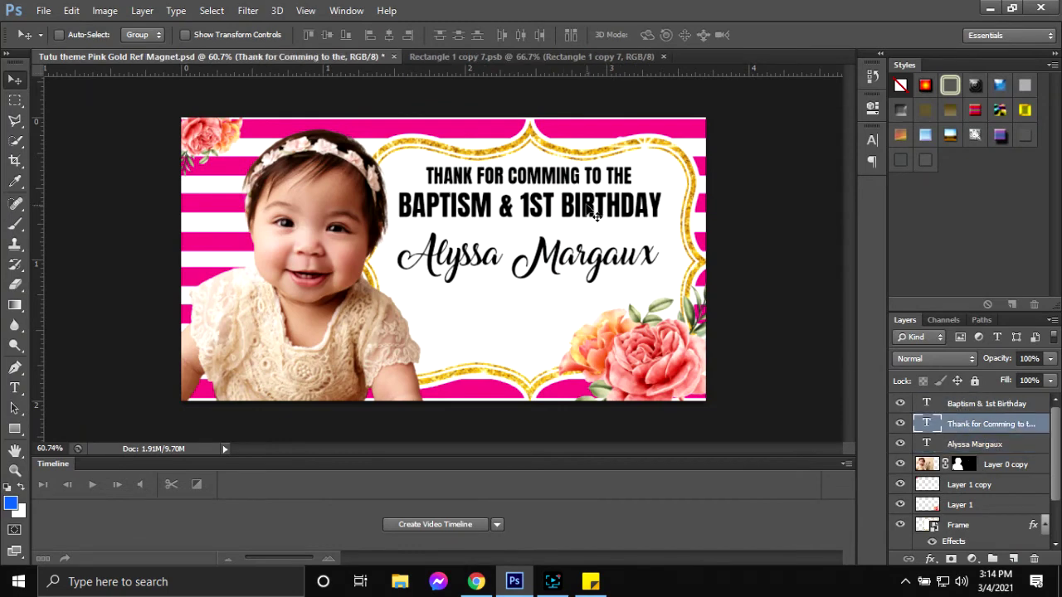
key(ctrl+j)
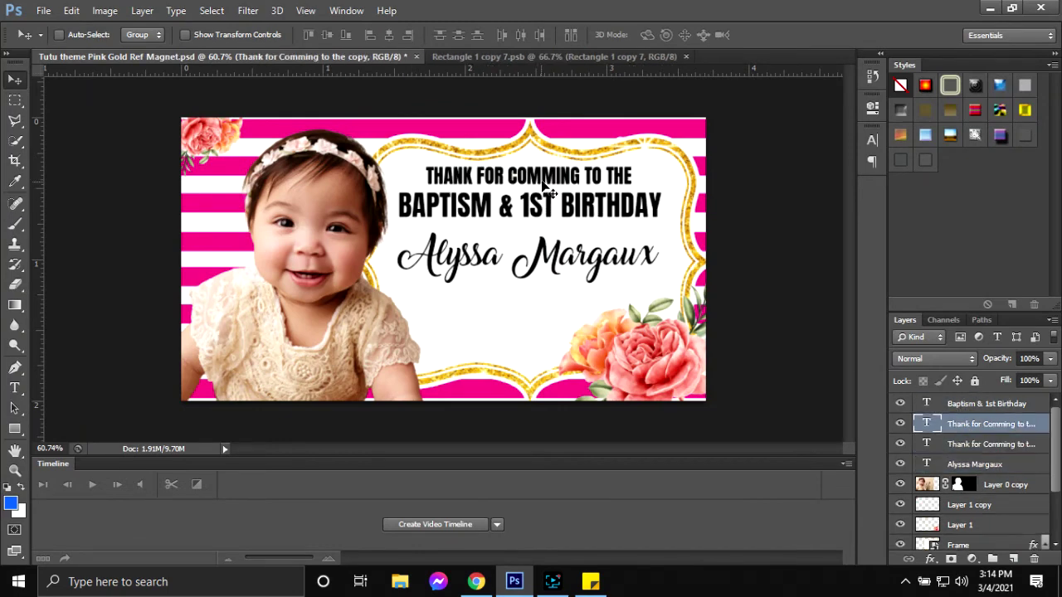
drag(547, 188, 545, 240)
key(t)
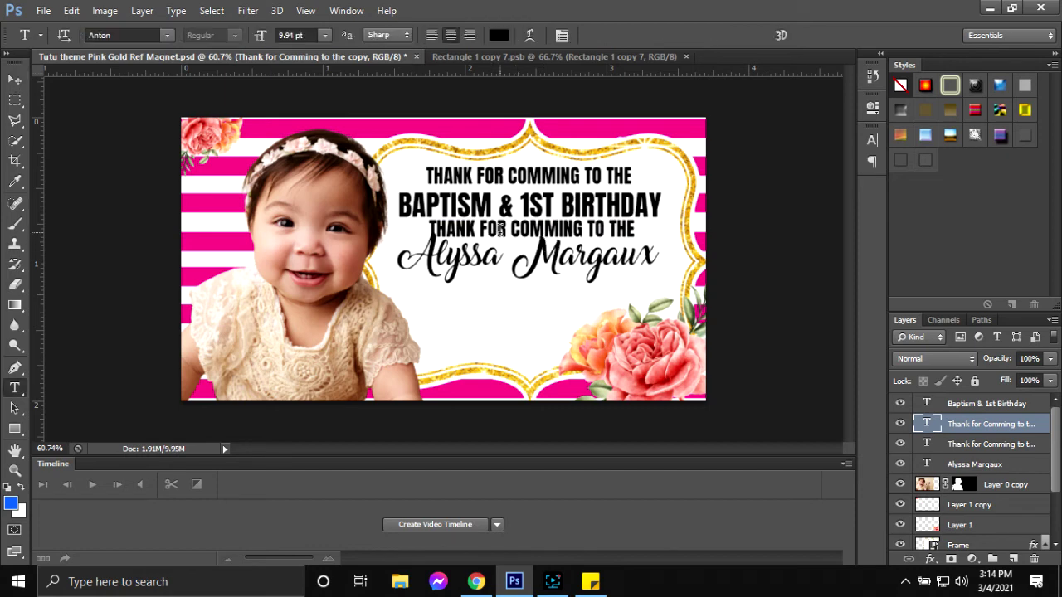
click(498, 234)
key(ctrl+a)
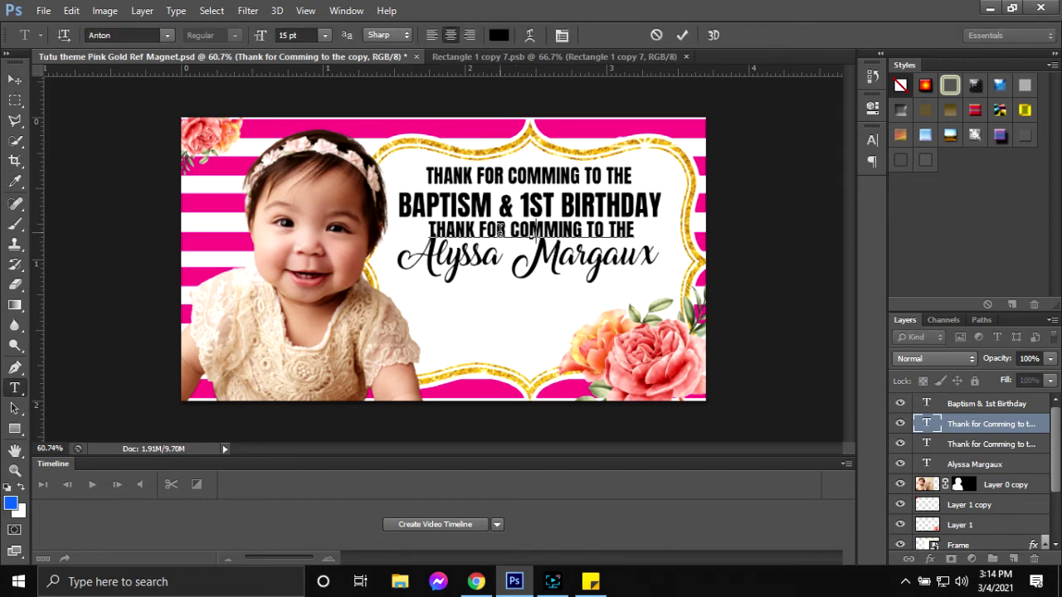
text(of our )
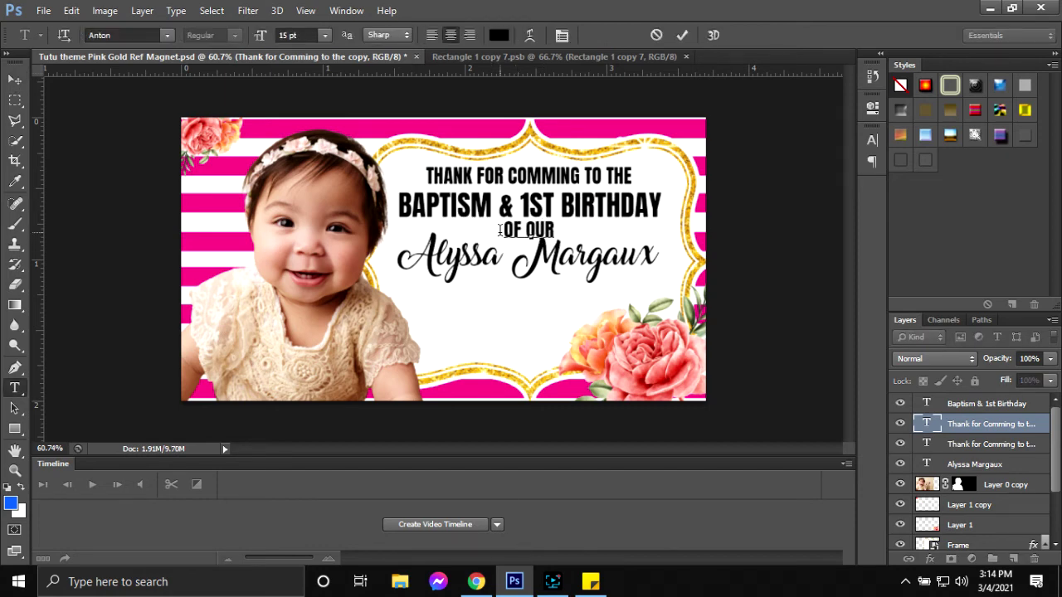
text(dau)
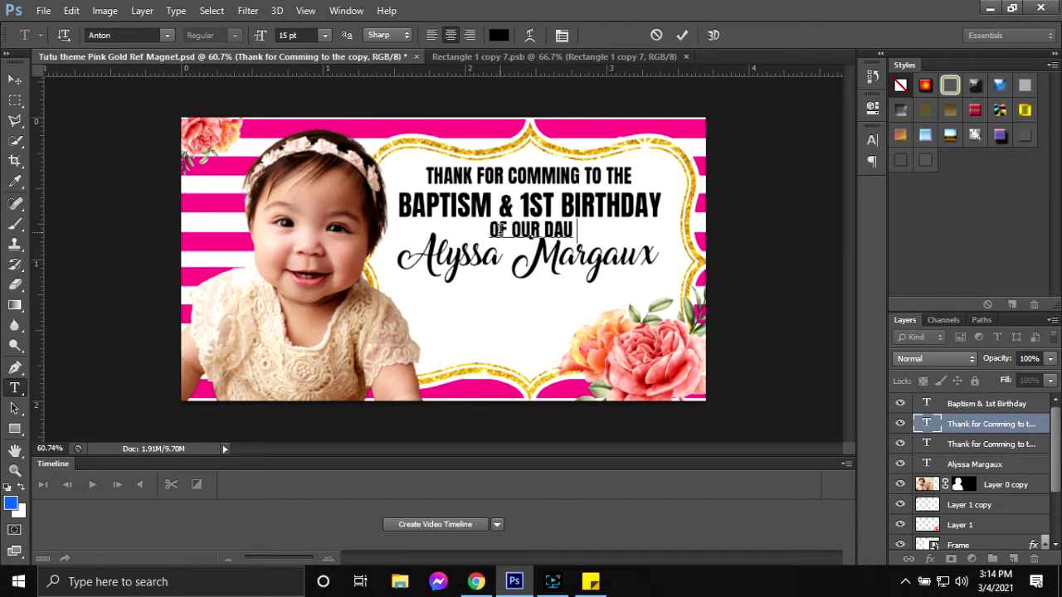
text(ghter)
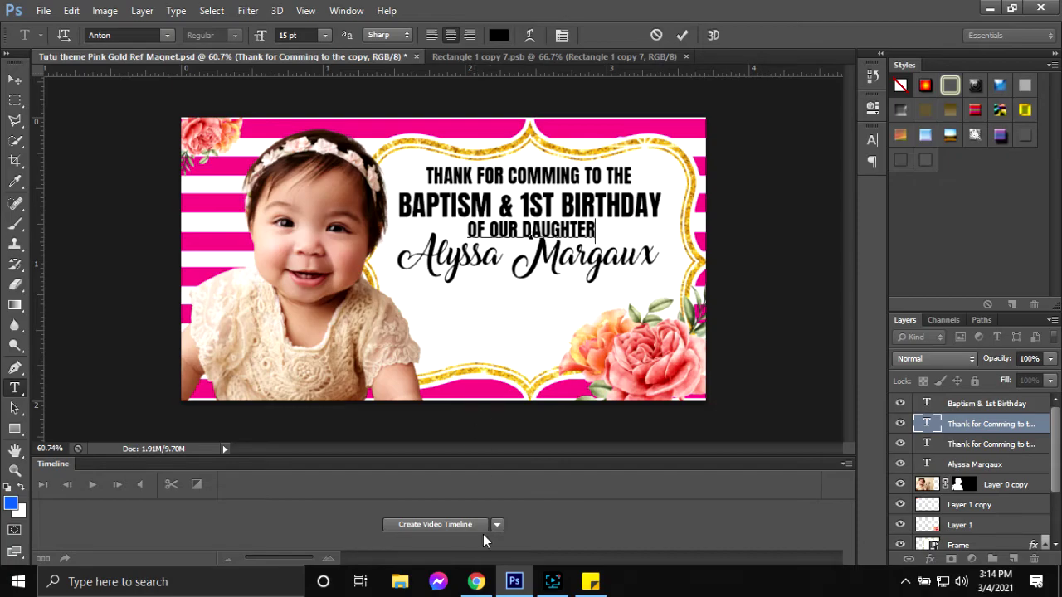
click(476, 580)
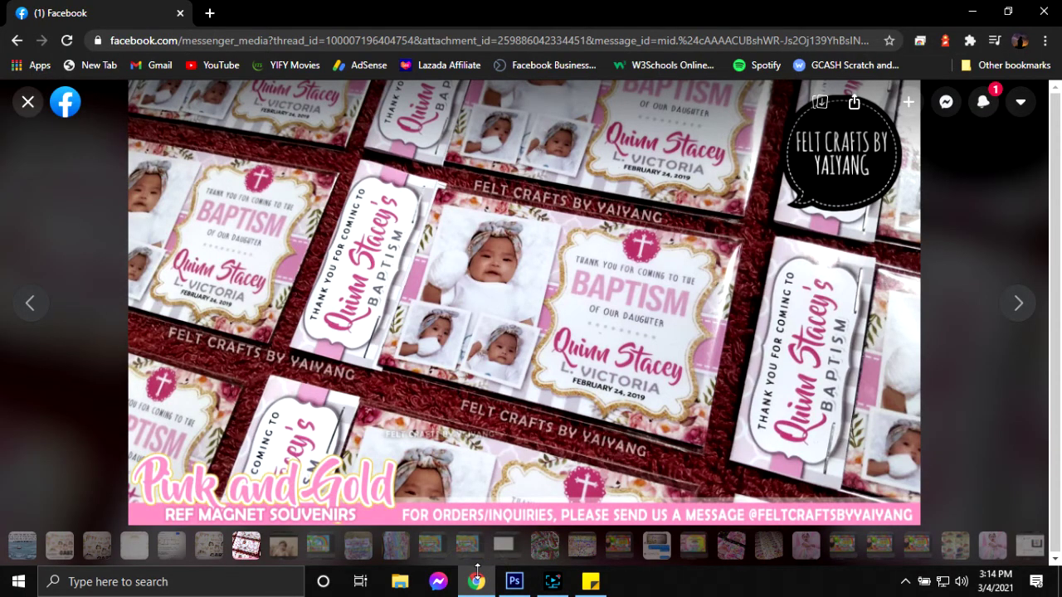
click(514, 582)
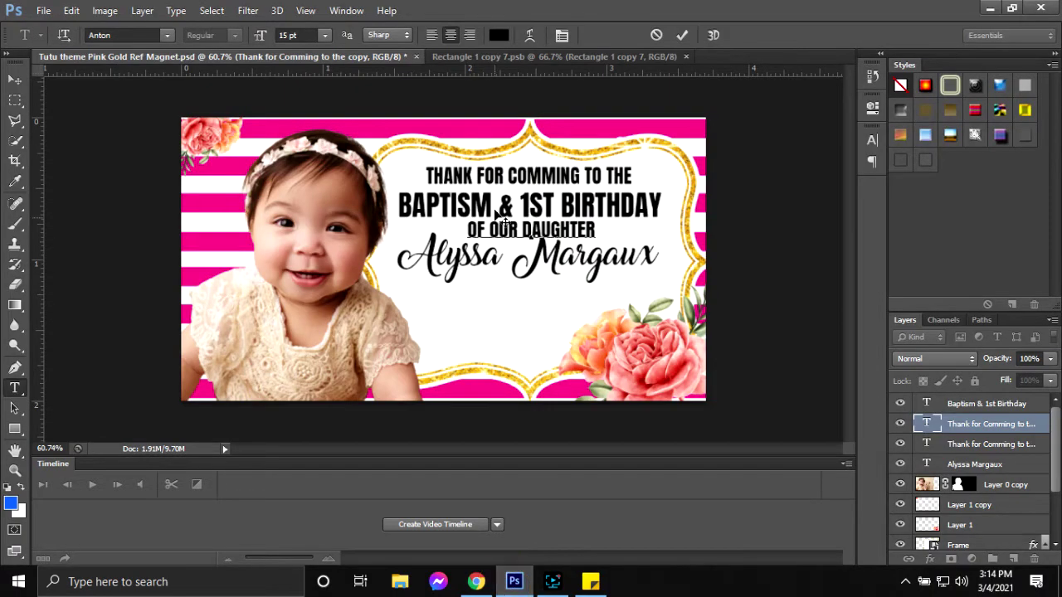
click(679, 36)
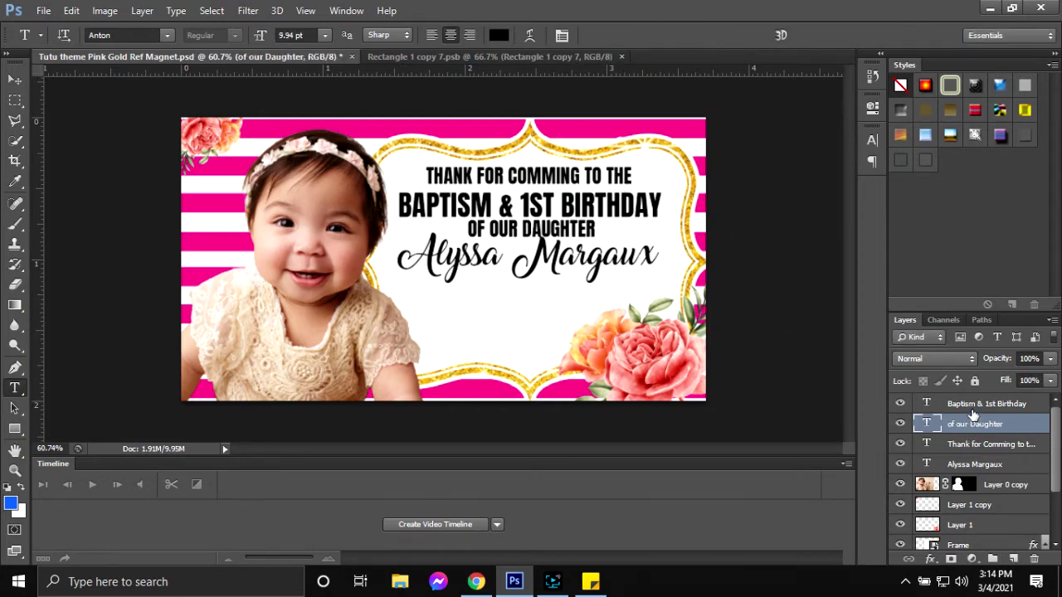
- Nudge the script name layer slightly lower beneath the new line
click(969, 466)
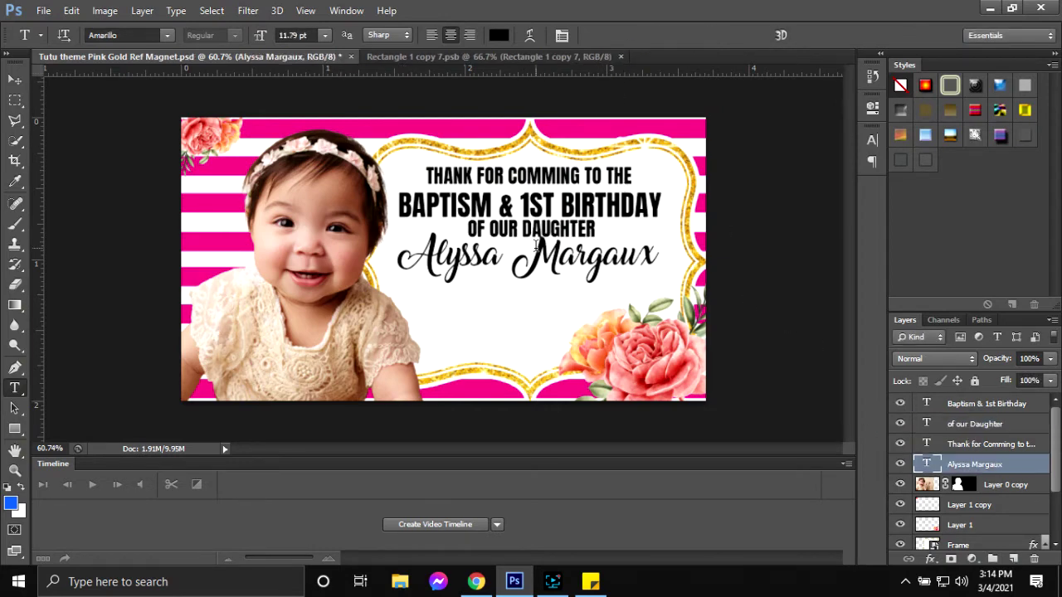
key(v)
drag(535, 246, 538, 277)
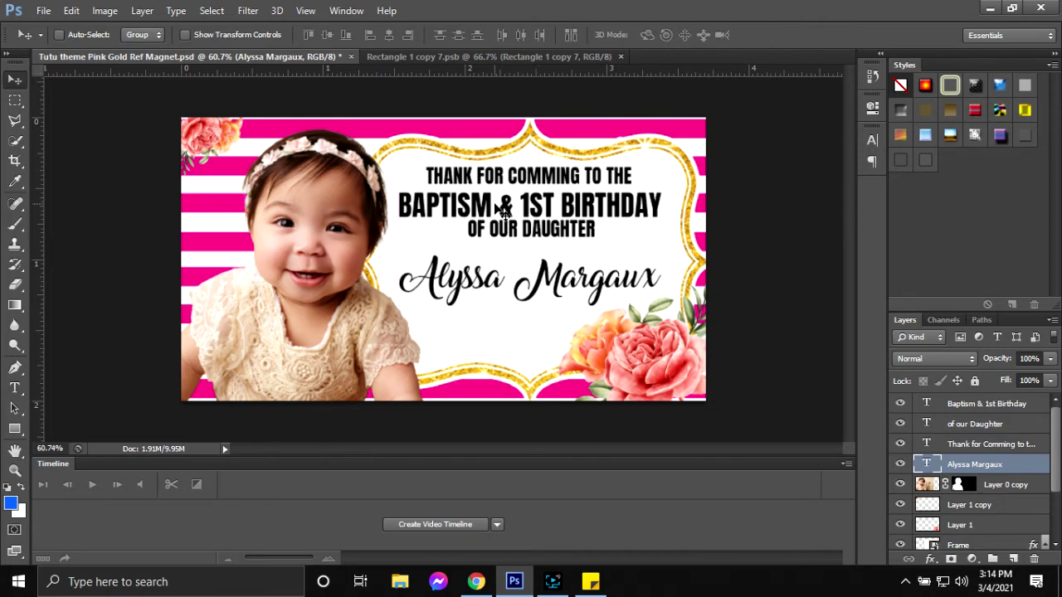
- Try the Cheetah Kick font on the 'Thank for Comming to the' line
key(t)
triple_click(493, 182)
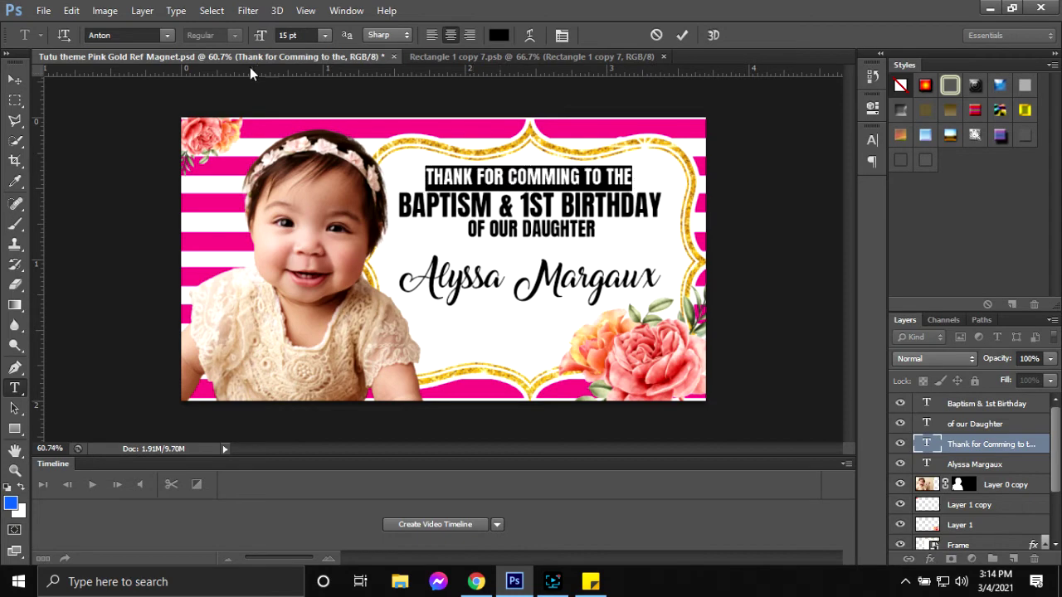
click(166, 36)
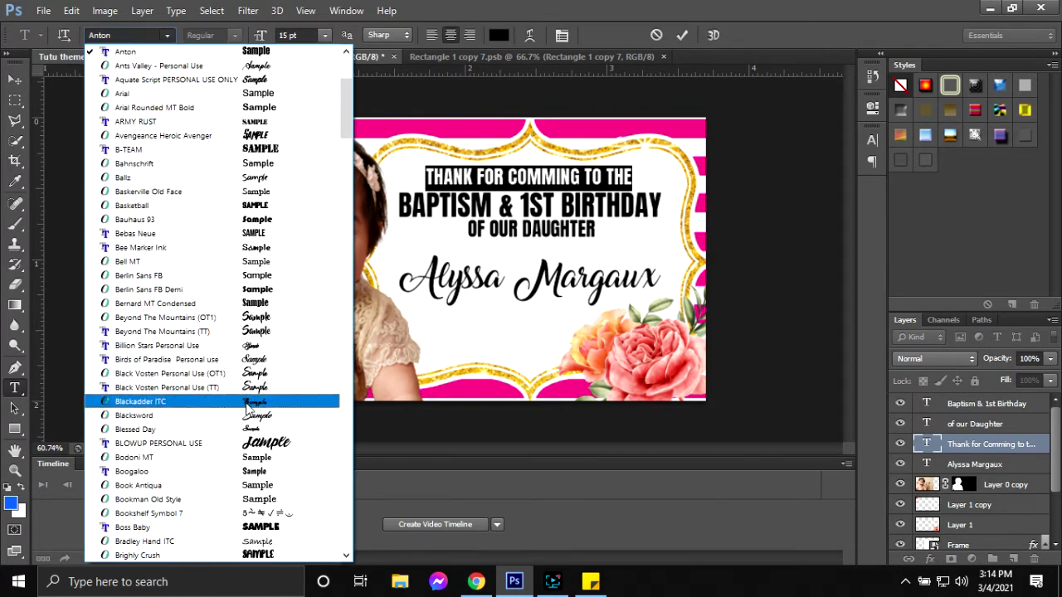
scroll(247, 406, down, 5)
scroll(247, 406, down, 4)
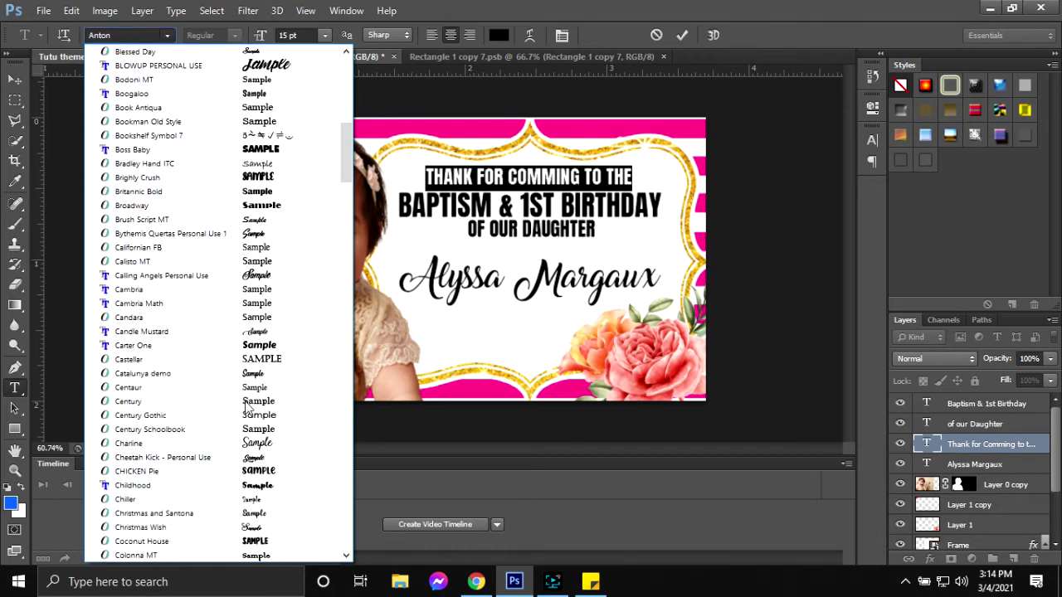
click(243, 457)
click(169, 37)
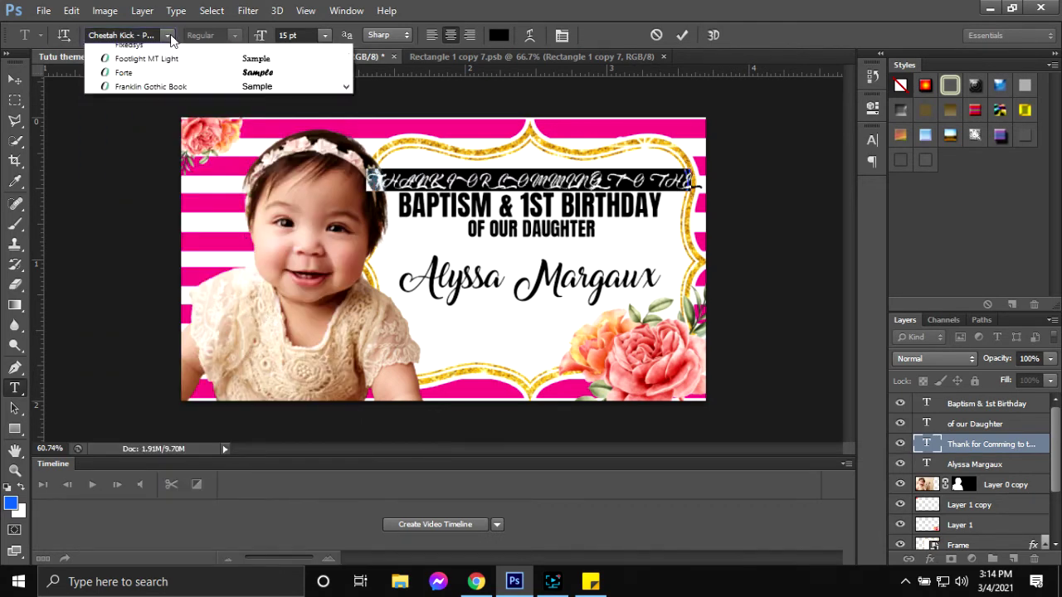
click(561, 36)
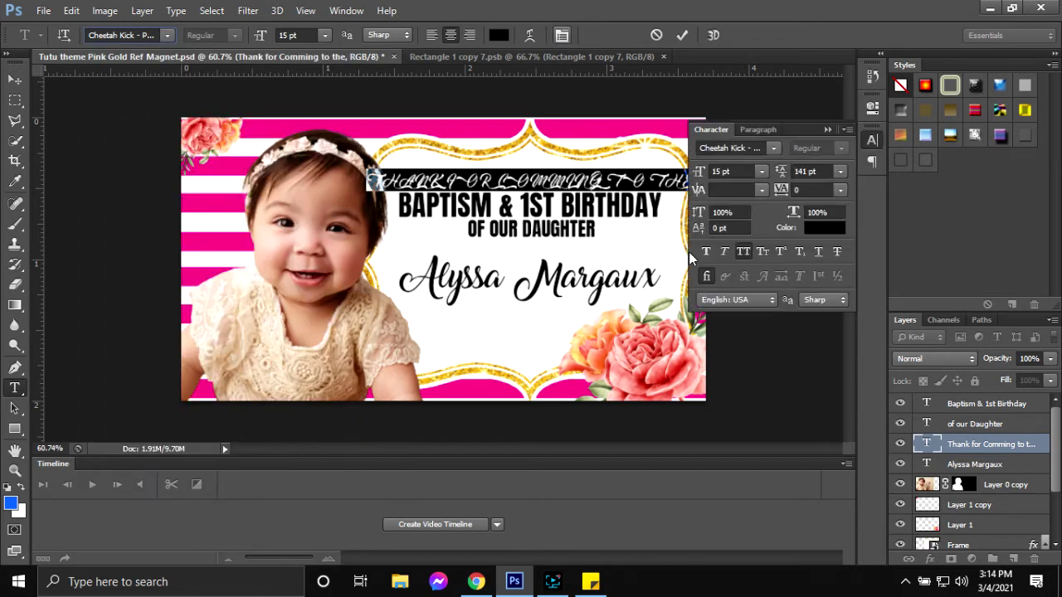
click(682, 36)
click(828, 129)
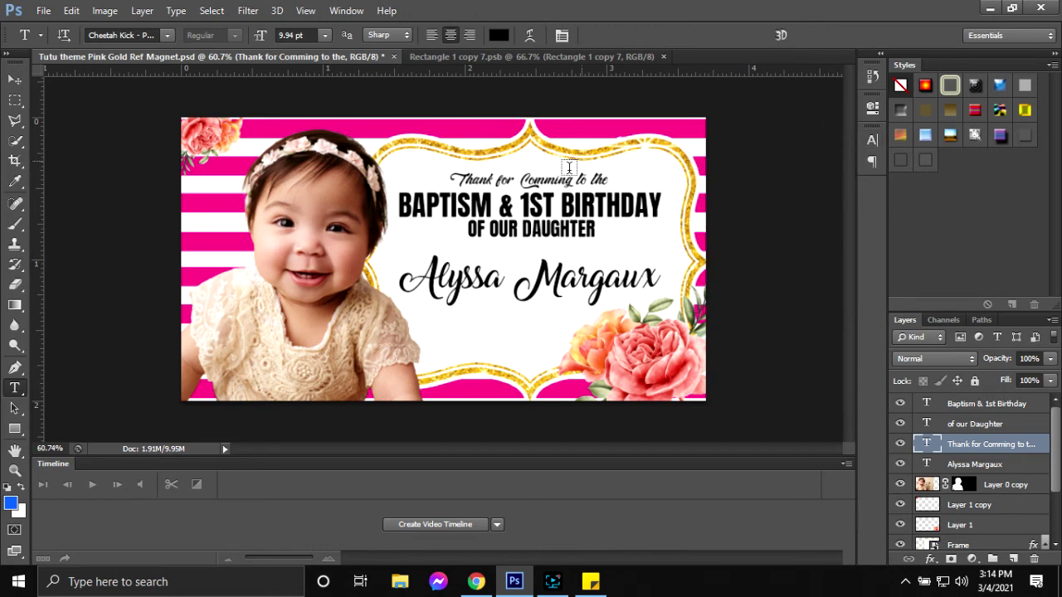
- Switch the top line's font to Madelina Bold
click(498, 180)
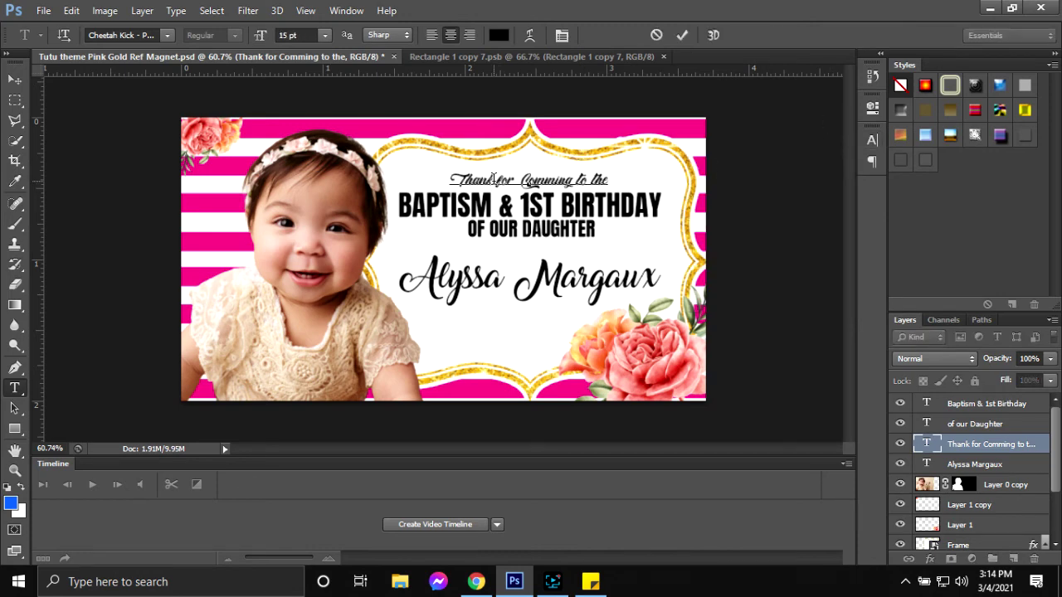
key(ctrl+a)
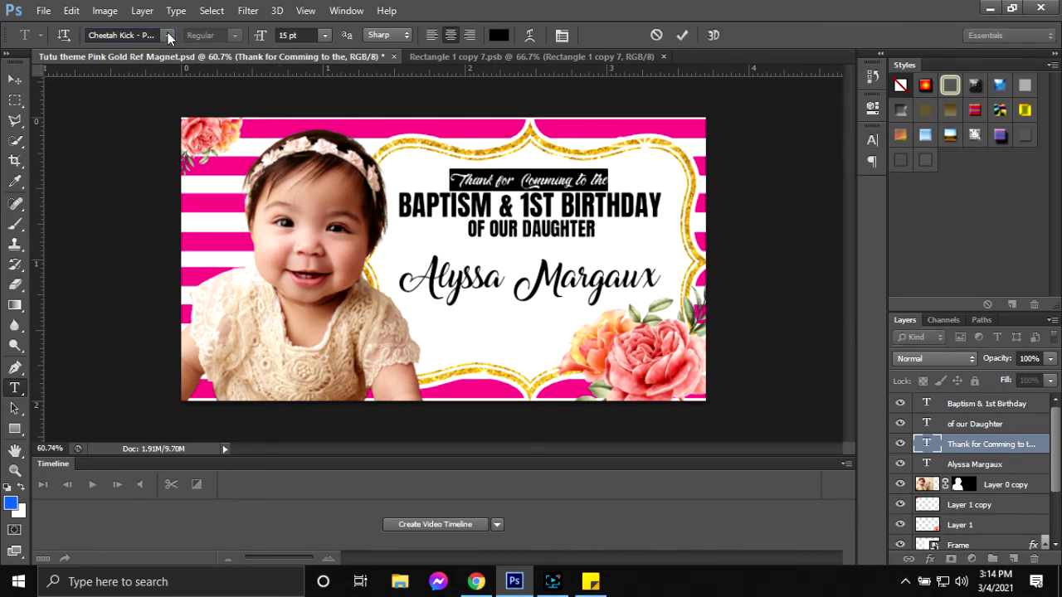
click(168, 35)
scroll(275, 406, down, 5)
scroll(275, 415, down, 3)
scroll(267, 439, down, 3)
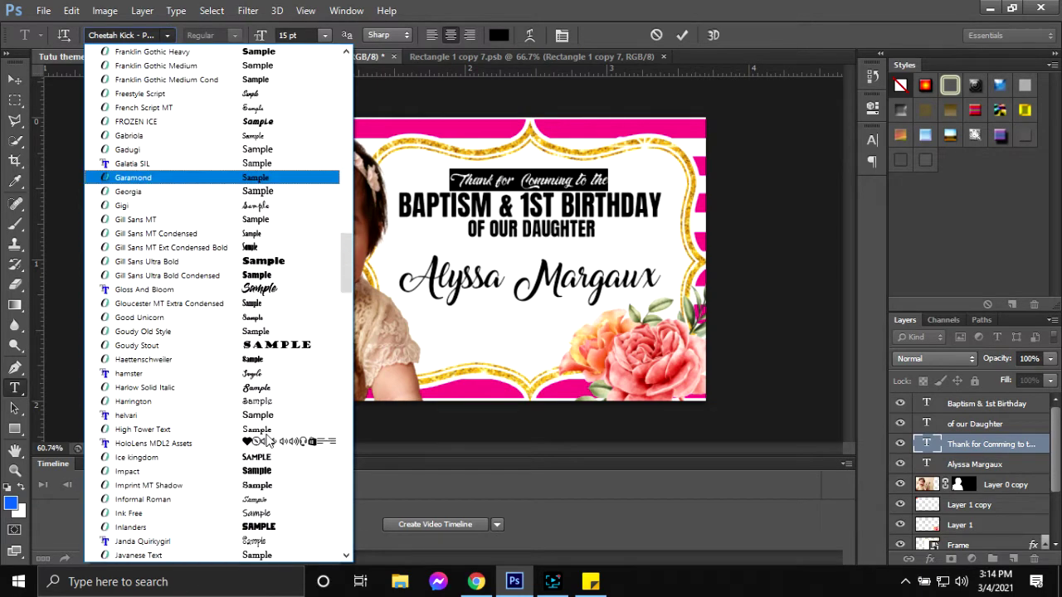
scroll(264, 502, down, 6)
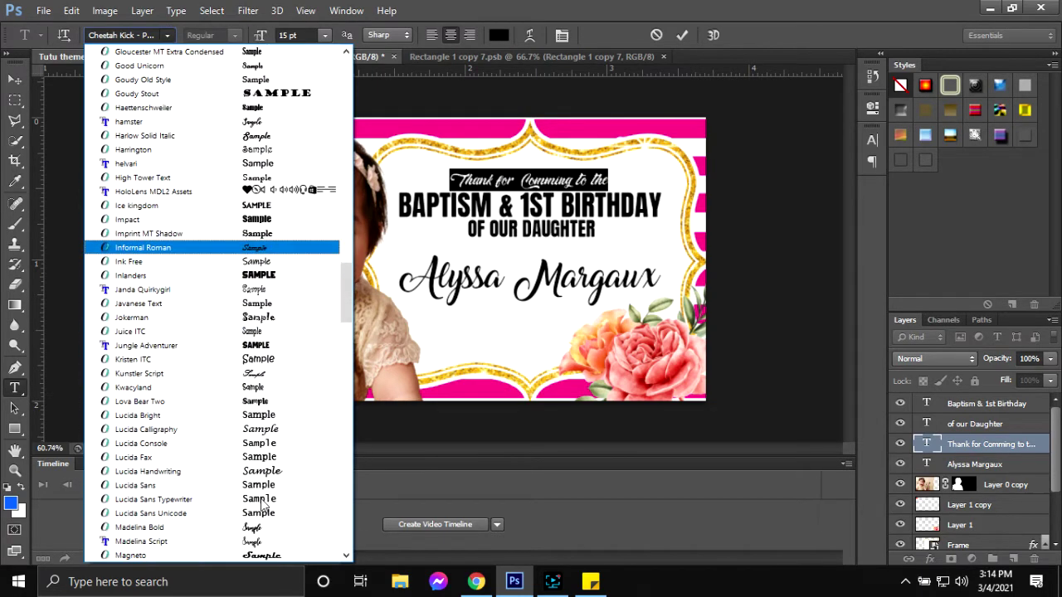
scroll(254, 497, down, 1)
scroll(249, 493, down, 2)
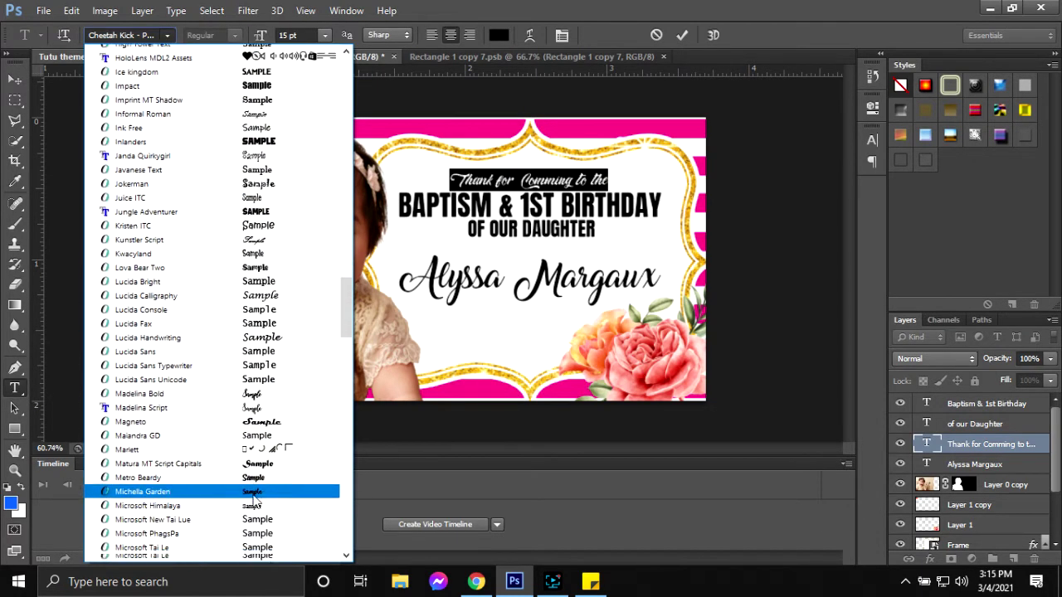
scroll(245, 448, down, 2)
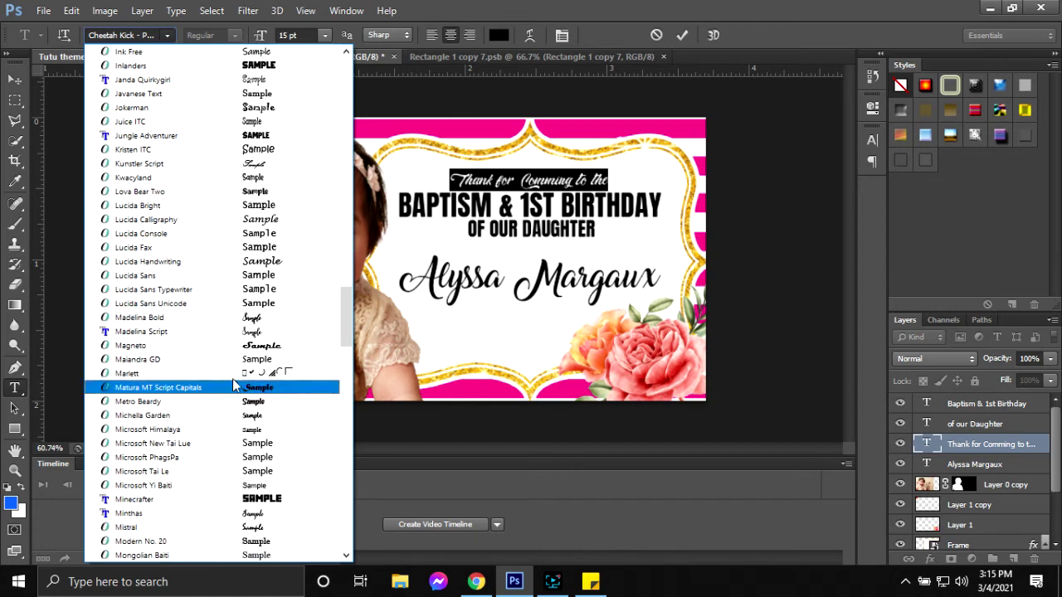
click(207, 318)
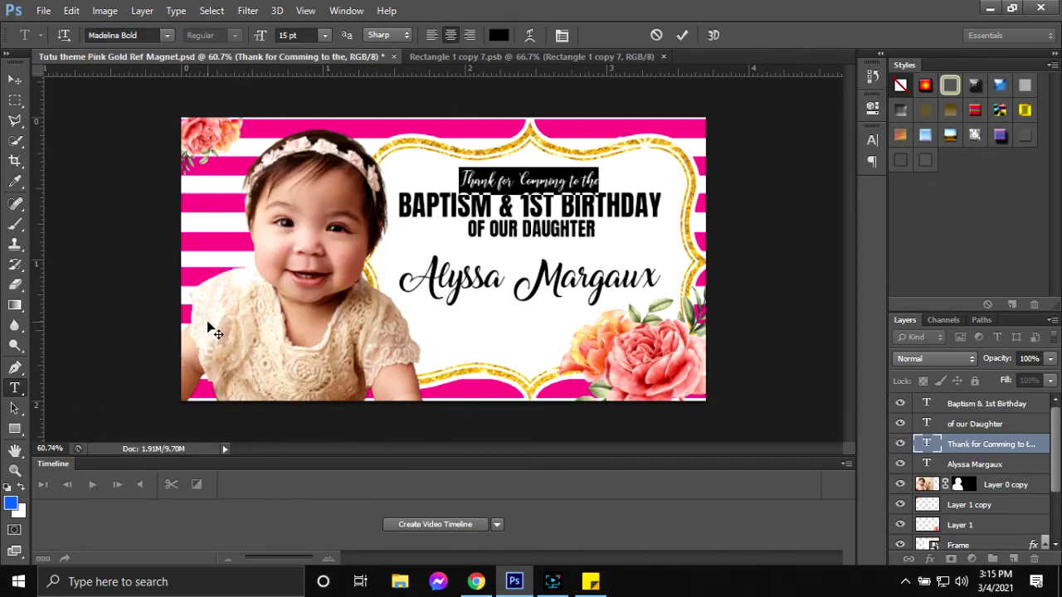
click(682, 35)
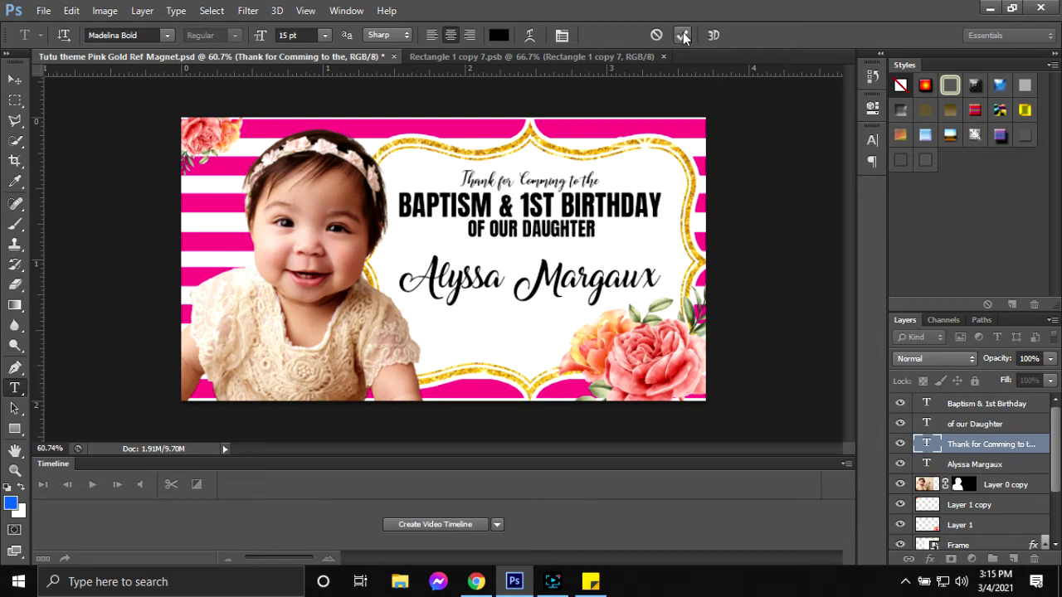
- Settle on the Romantic Chicago font for the top line and commit it
click(503, 179)
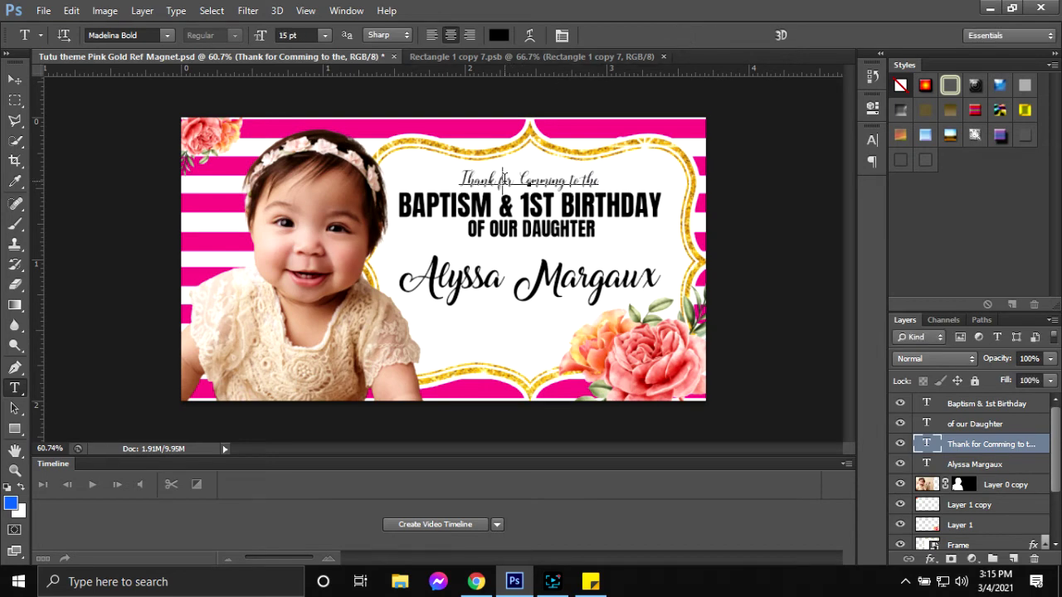
scroll(580, 174, up, 3)
scroll(605, 170, up, 3)
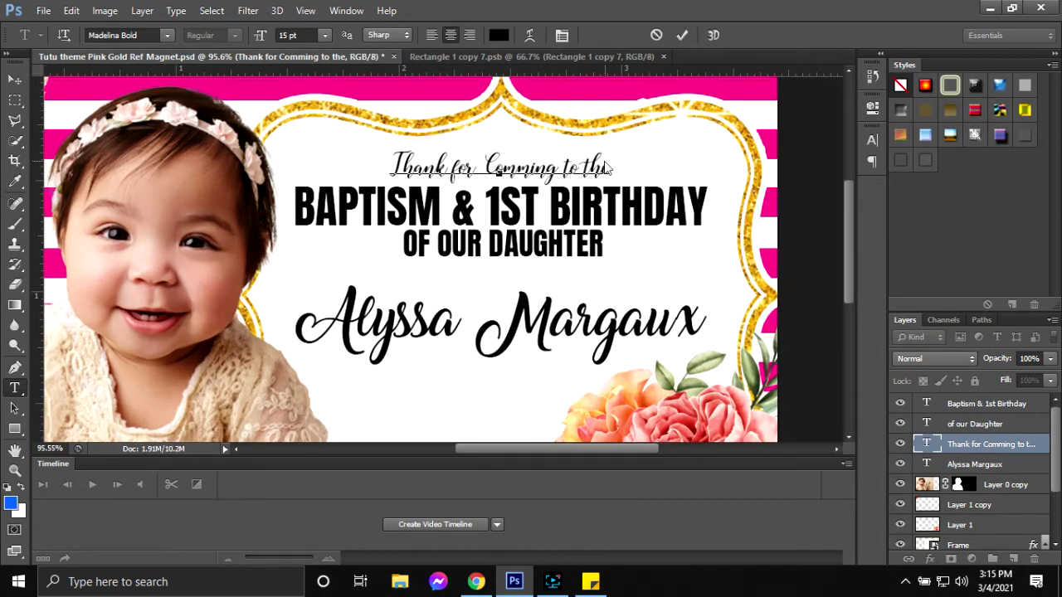
scroll(569, 188, up, 1)
scroll(570, 189, up, 1)
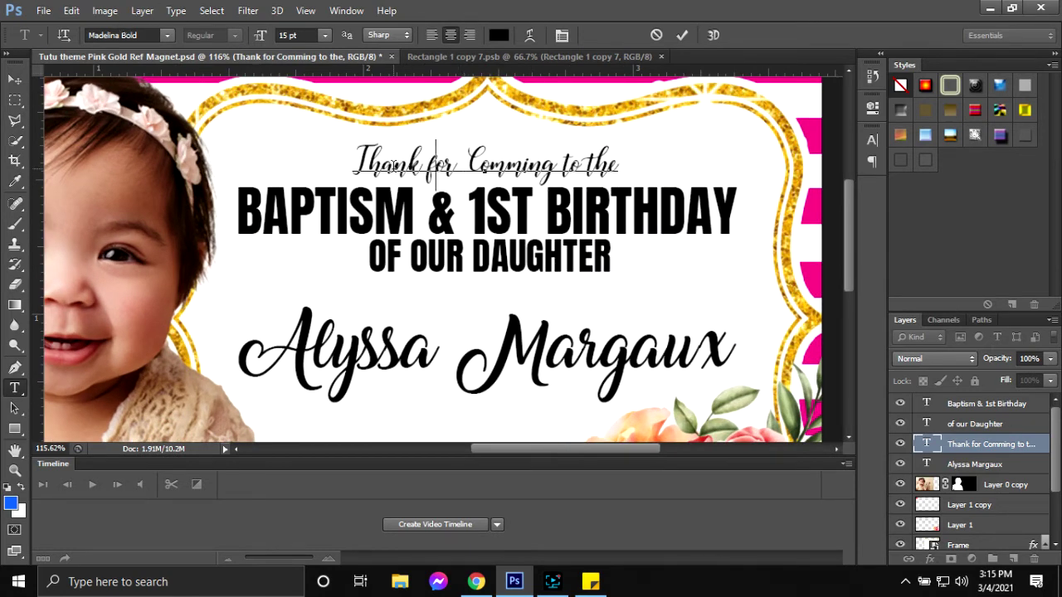
key(ctrl+a)
click(167, 35)
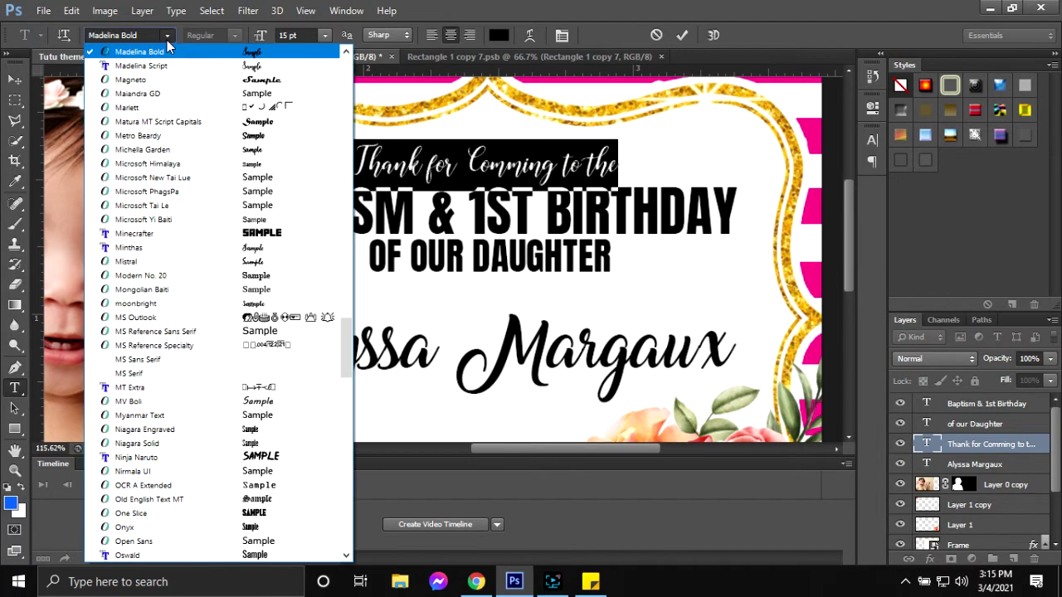
scroll(273, 370, down, 3)
scroll(274, 370, down, 3)
scroll(274, 370, down, 2)
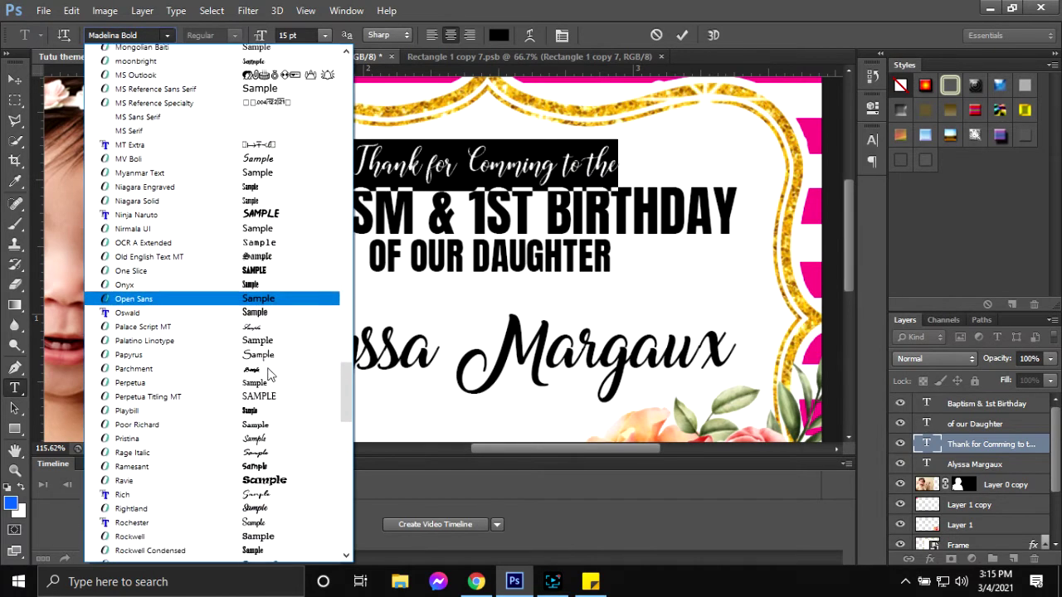
scroll(273, 369, down, 3)
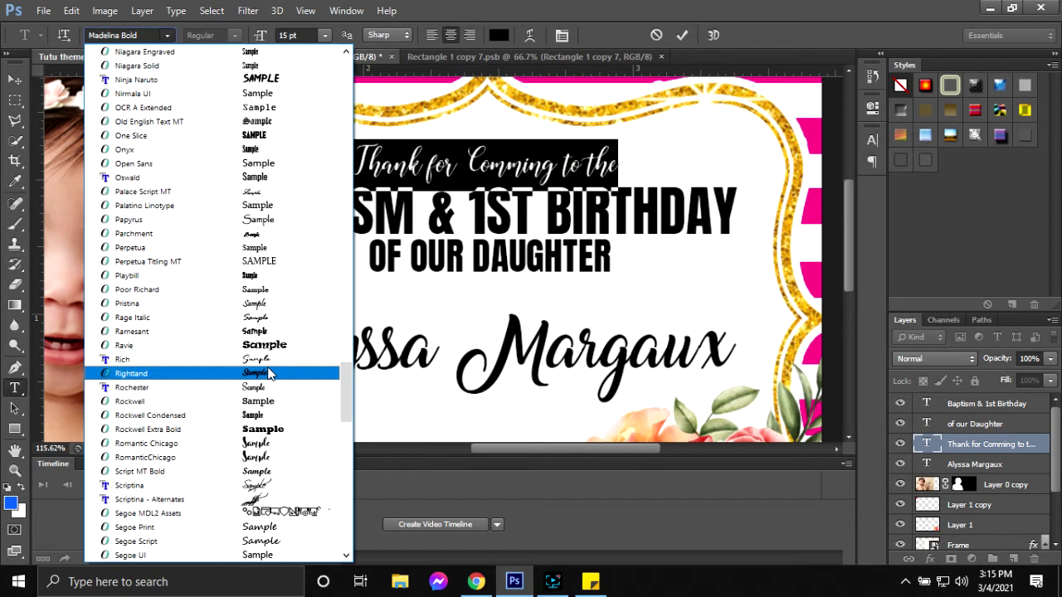
click(232, 445)
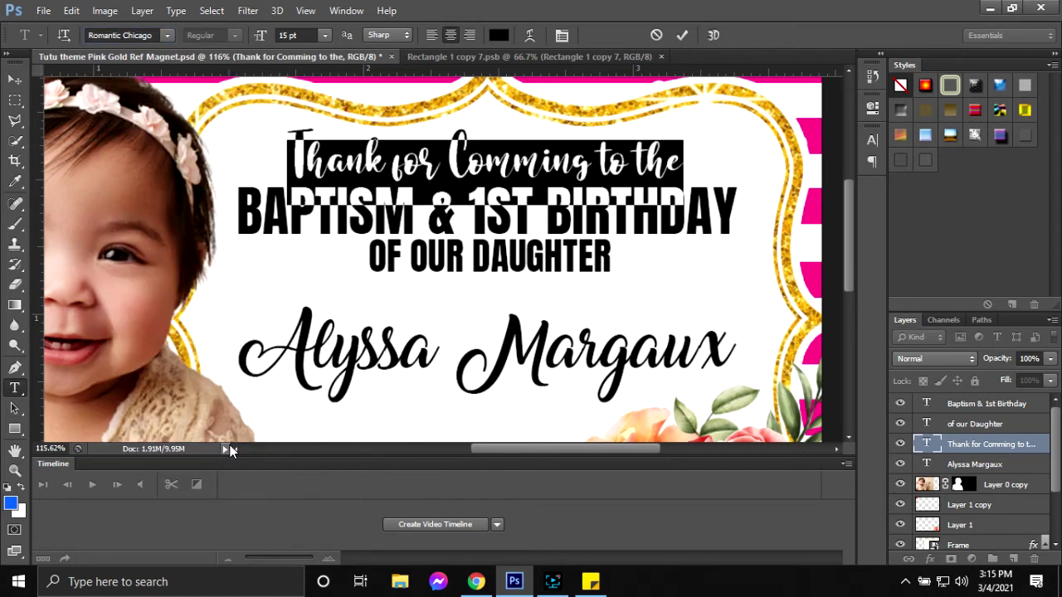
click(681, 35)
- Set 'of our daughter' in Romantic Chicago with All Caps turned off, and commit
click(466, 260)
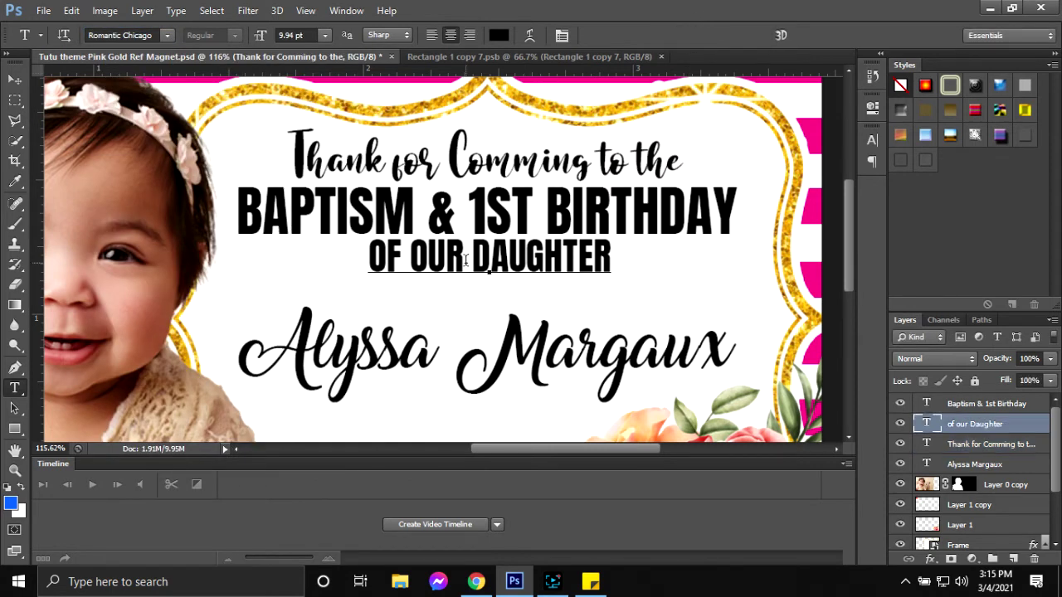
key(ctrl+a)
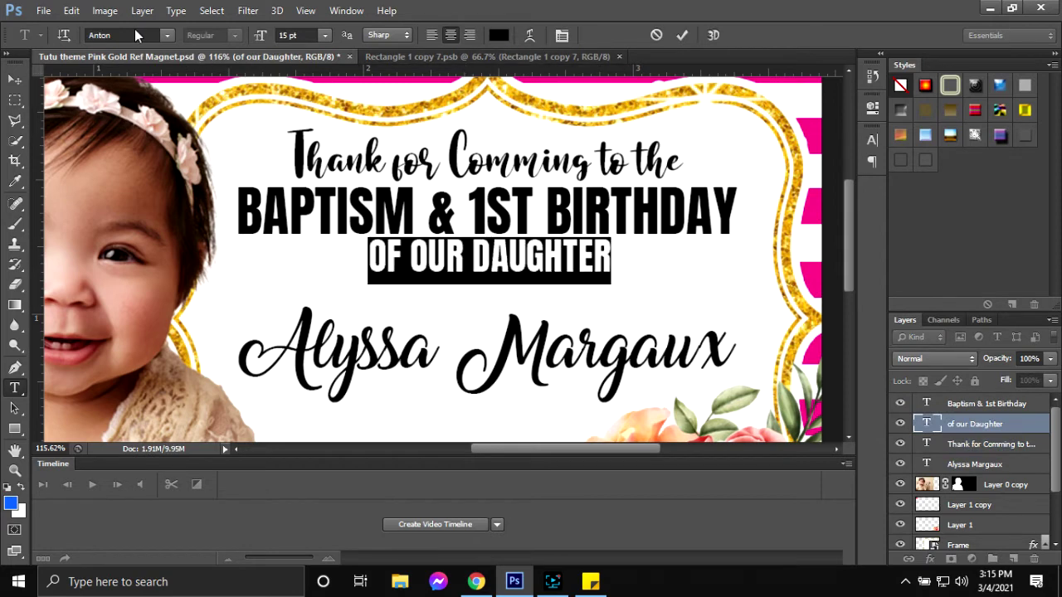
click(132, 35)
text(Romantic Chicag)
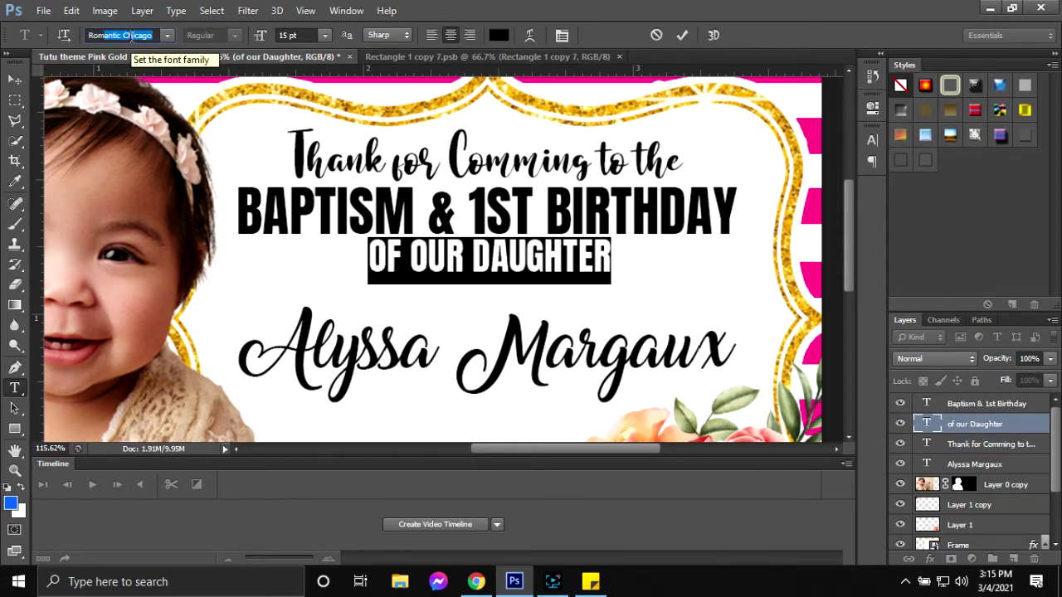
key(Return)
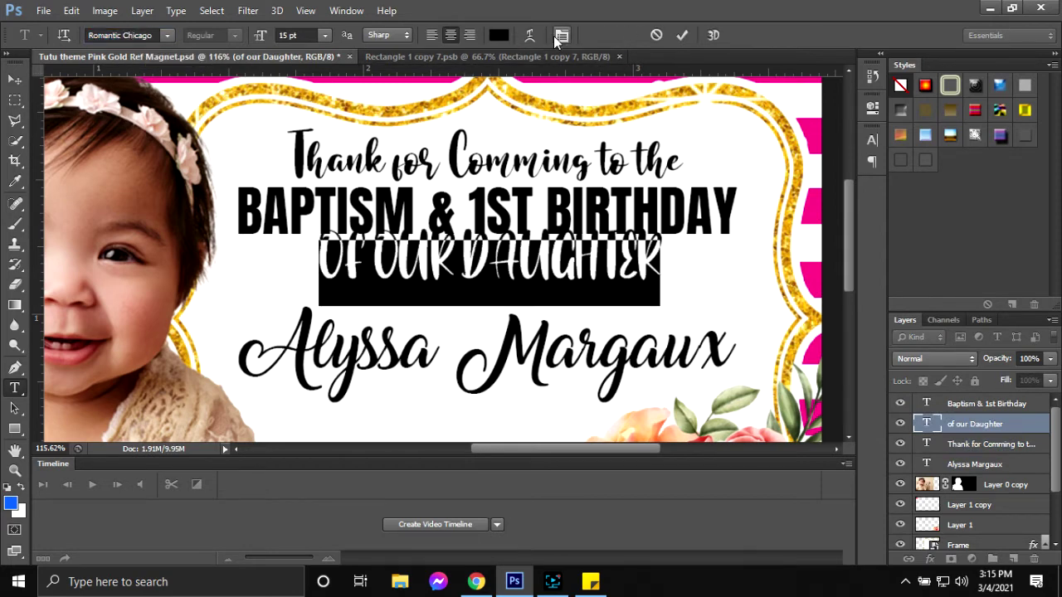
click(558, 37)
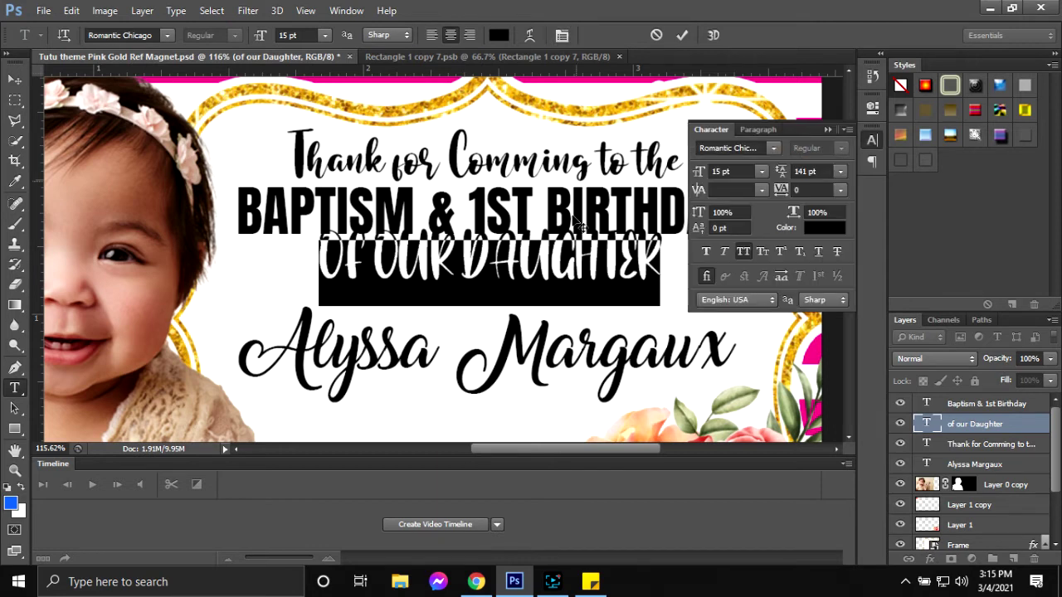
click(742, 253)
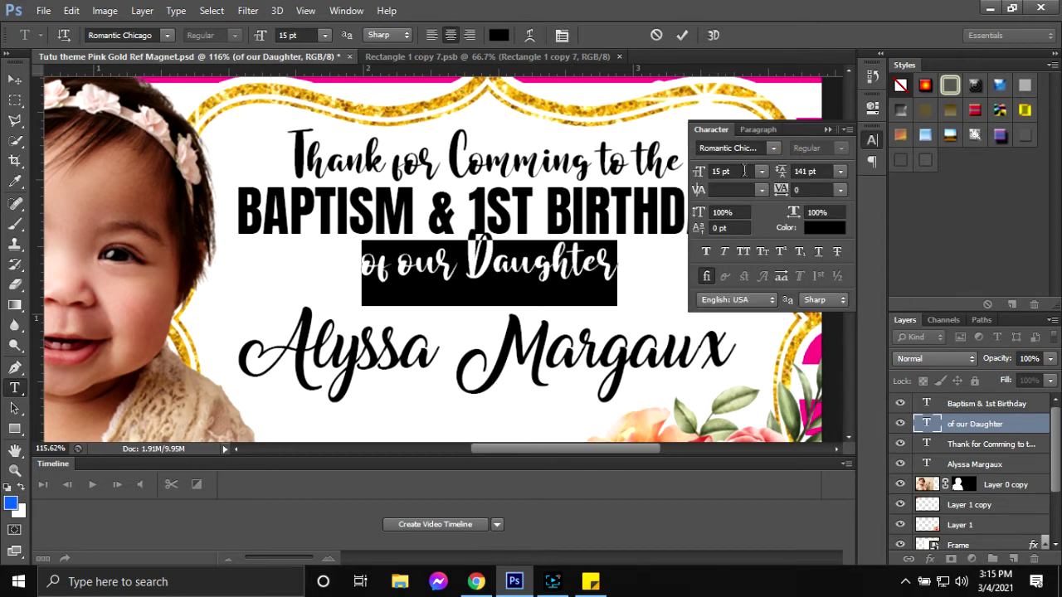
click(825, 131)
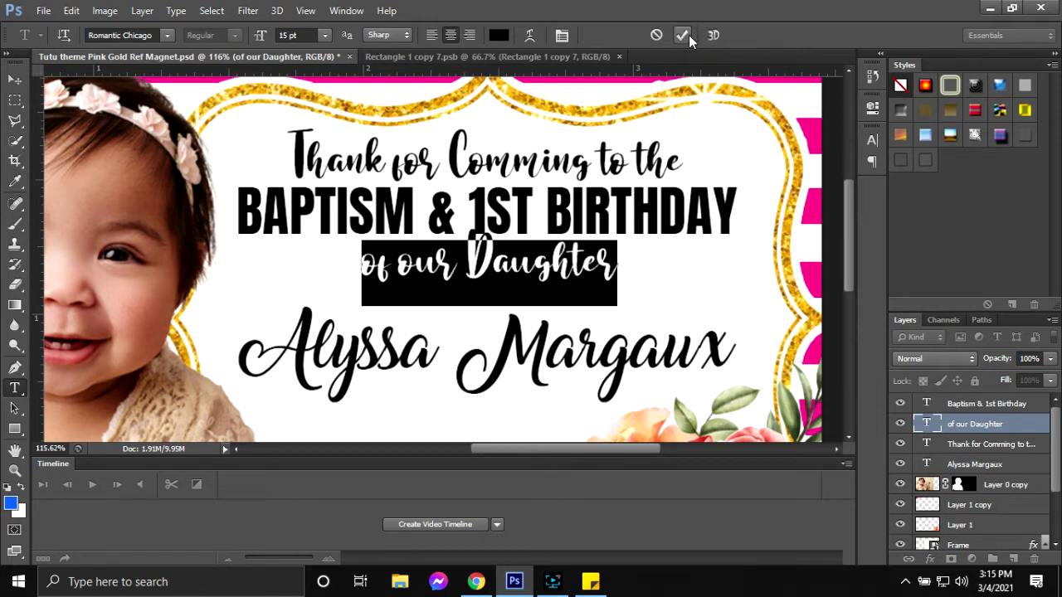
click(682, 34)
- Lower the 'of our Daughter' line slightly and select the text layers together
key(v)
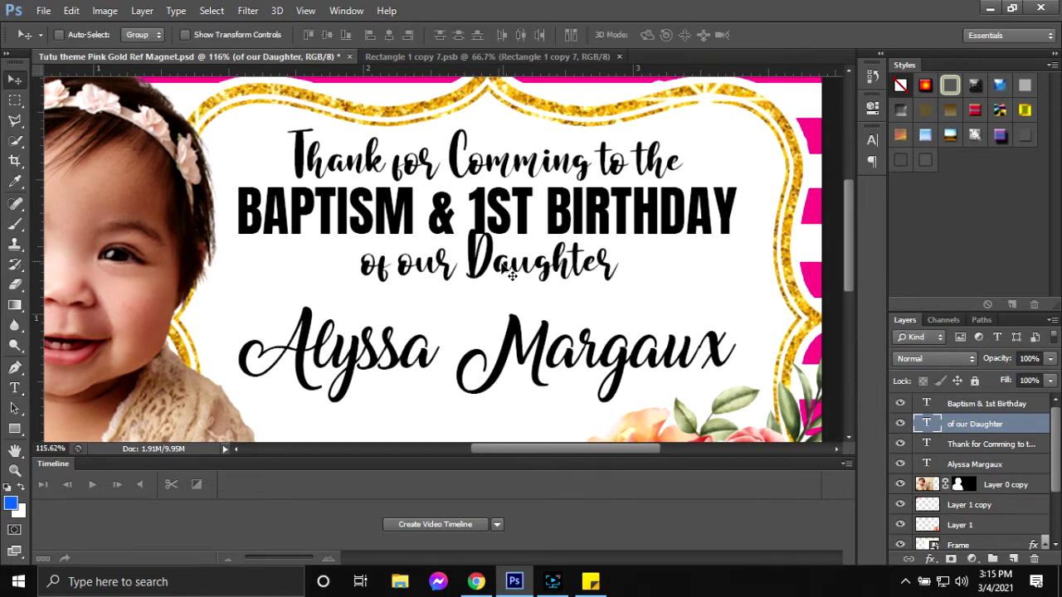
drag(505, 267, 512, 286)
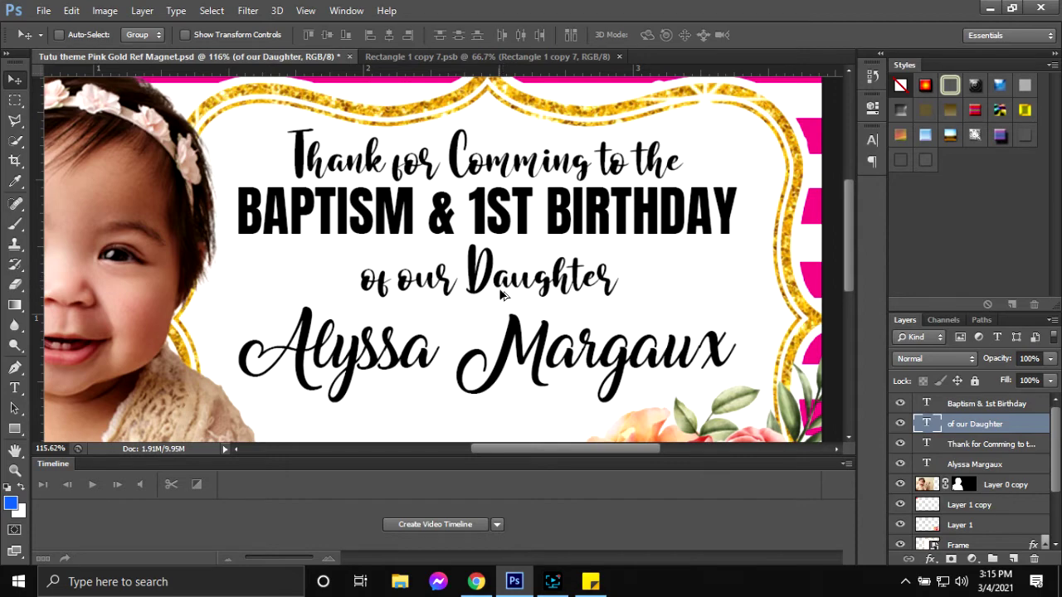
scroll(581, 331, down, 1)
scroll(631, 357, down, 1)
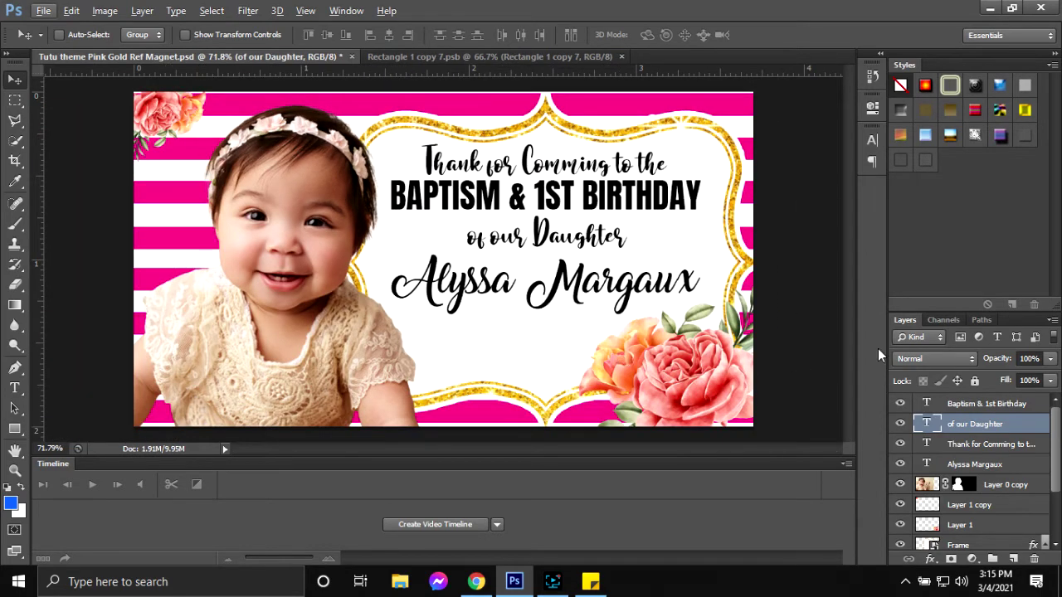
click(976, 463)
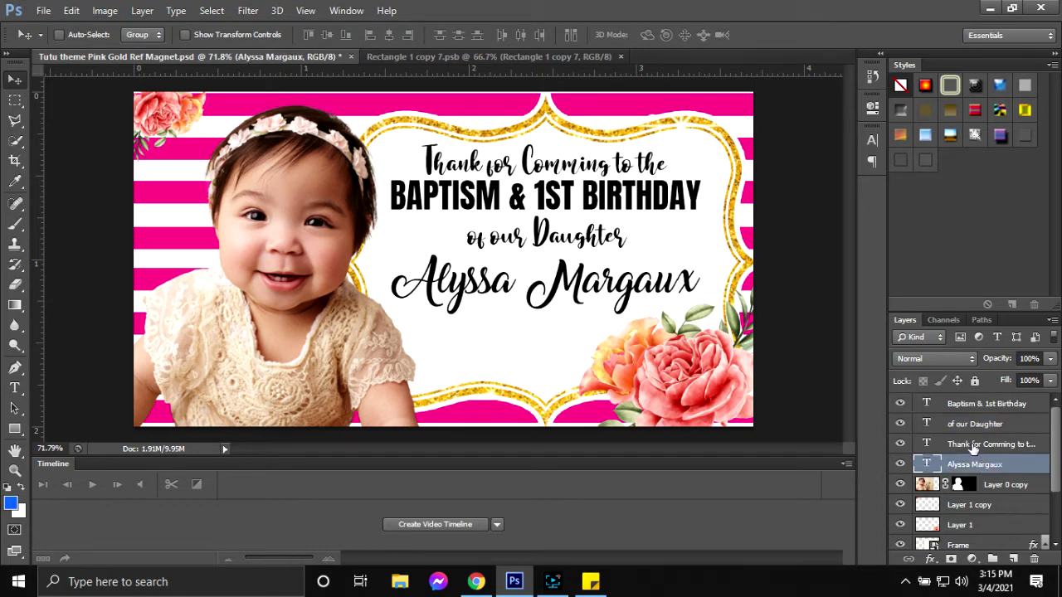
shift+click(973, 445)
shift+click(960, 425)
key(ctrl+t)
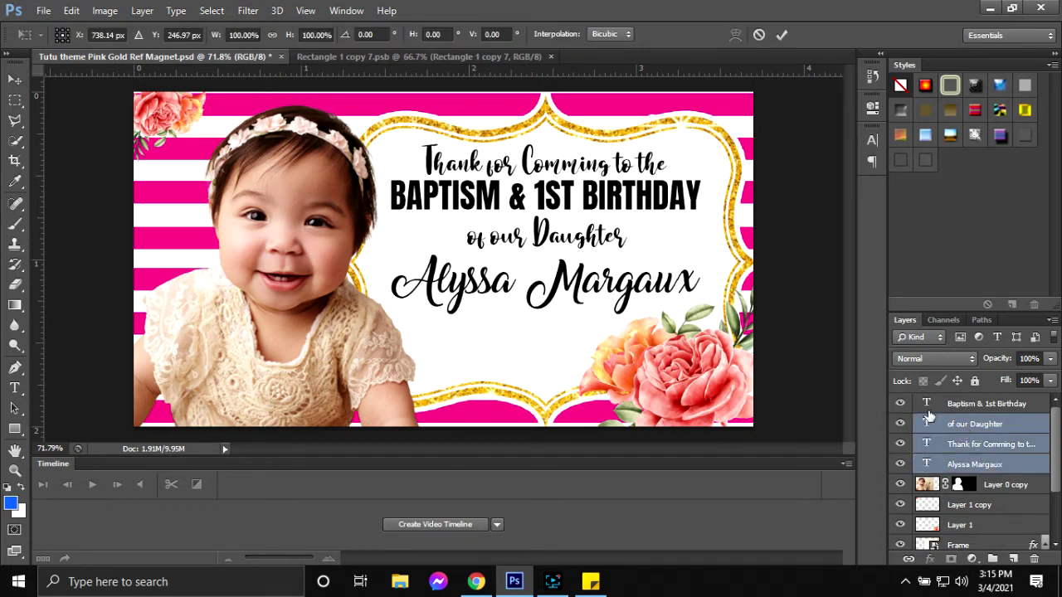
click(781, 35)
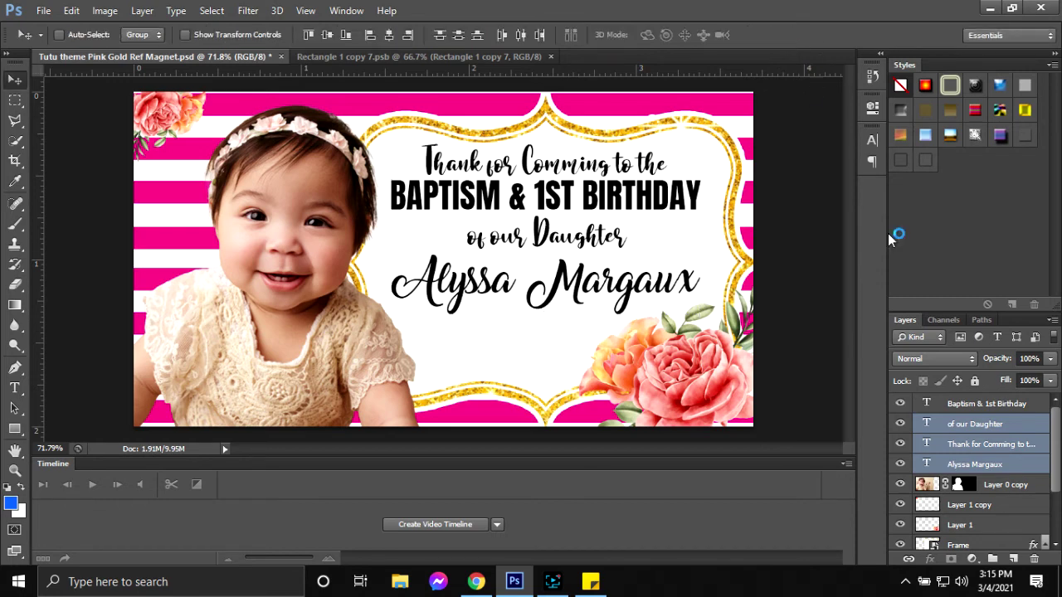
- Scale the three heading lines together to about 88% and nudge them up
ctrl+click(959, 467)
ctrl+click(952, 410)
key(ctrl+t)
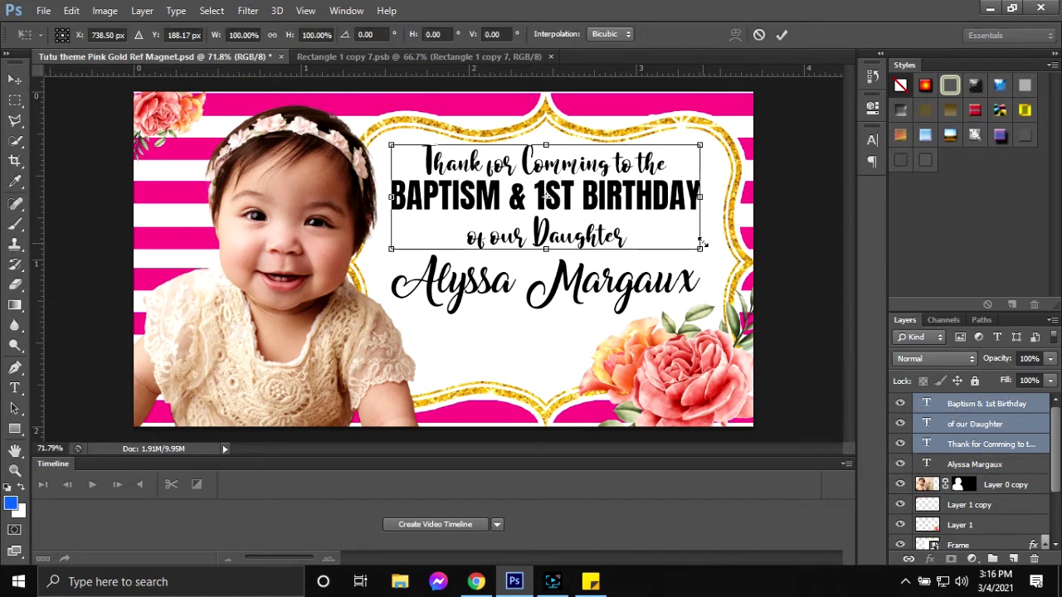
drag(702, 243, 687, 240)
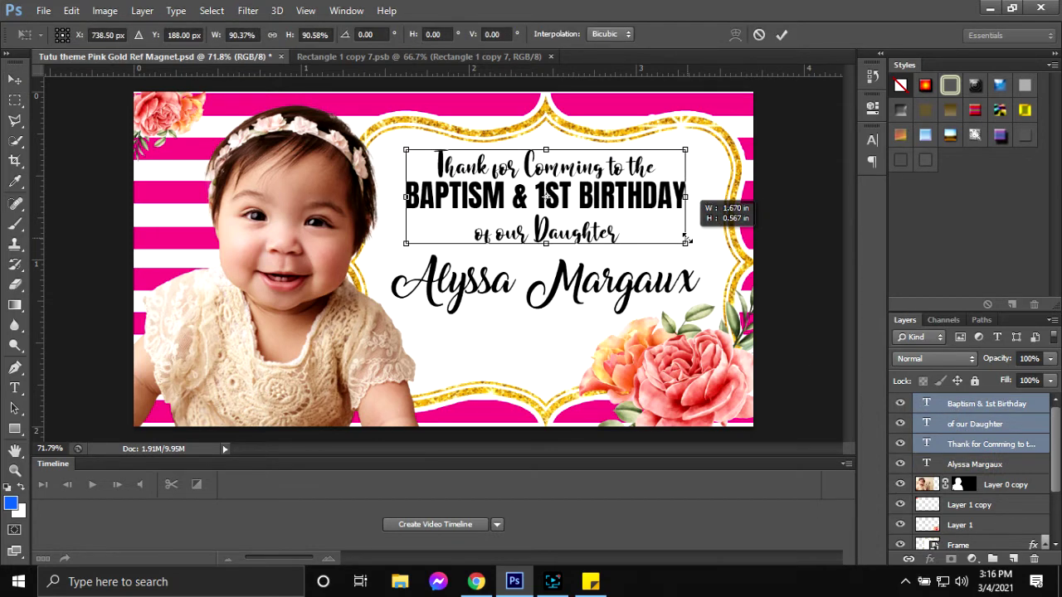
drag(686, 239, 683, 239)
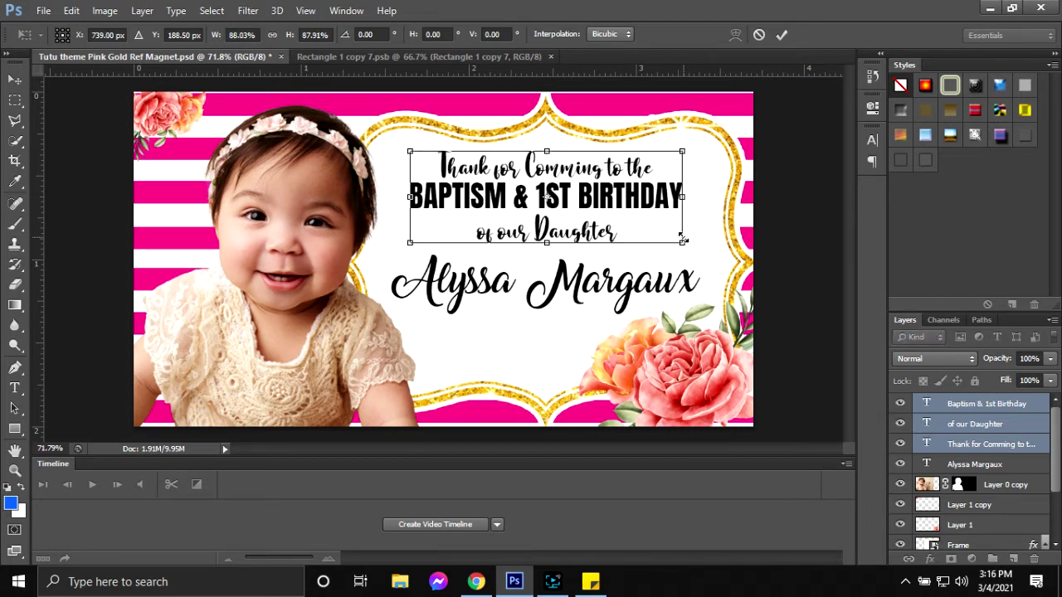
key(Up)
key(Up)
key(Up)
key(Up)
key(Up)
key(Up)
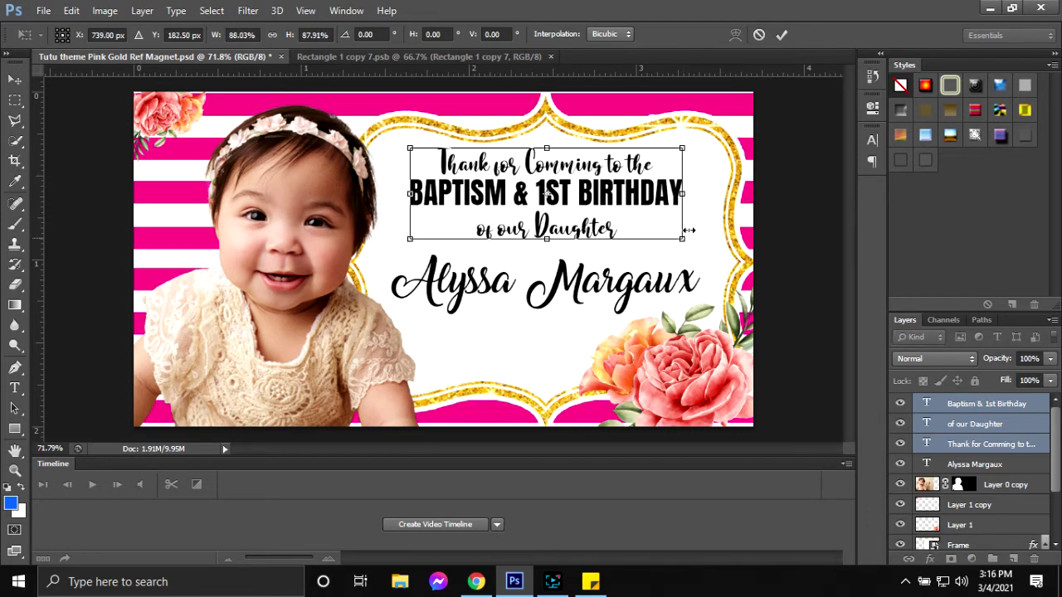
click(782, 35)
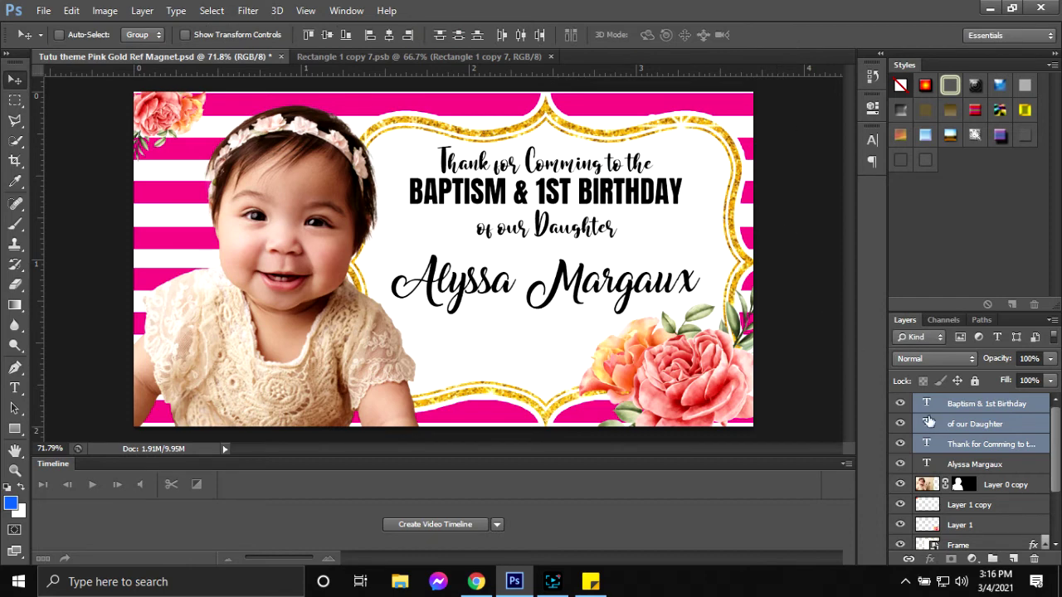
- Reselect individual heading layers and compare against the Facebook reference photo
click(958, 425)
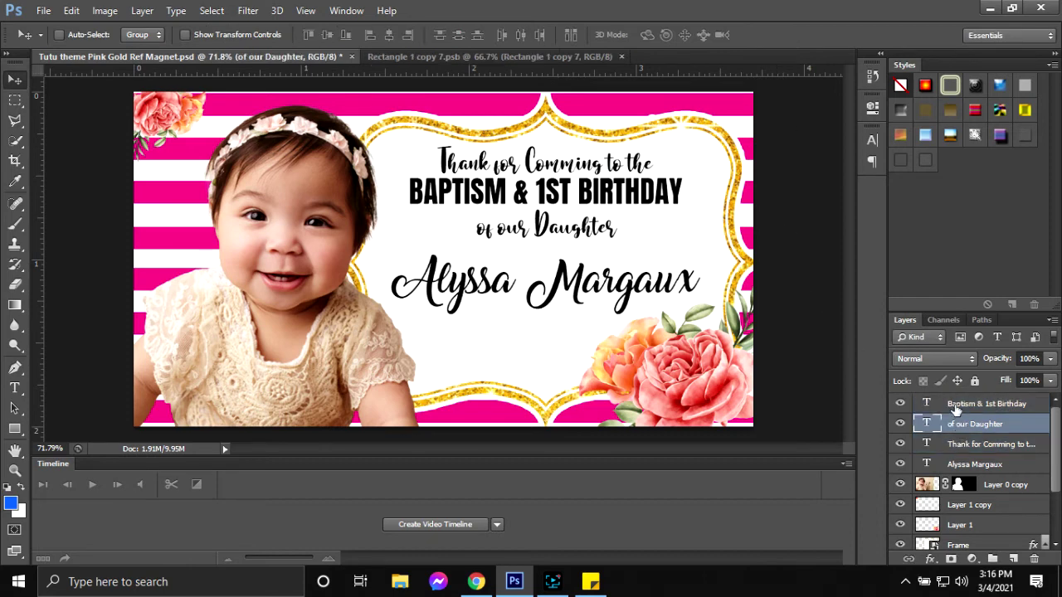
click(956, 406)
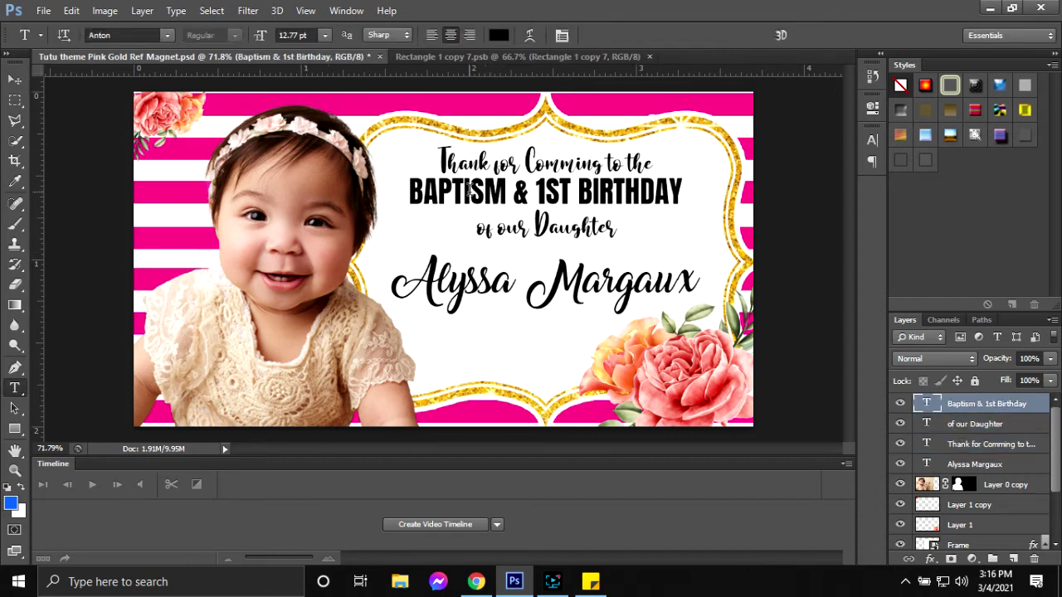
click(475, 582)
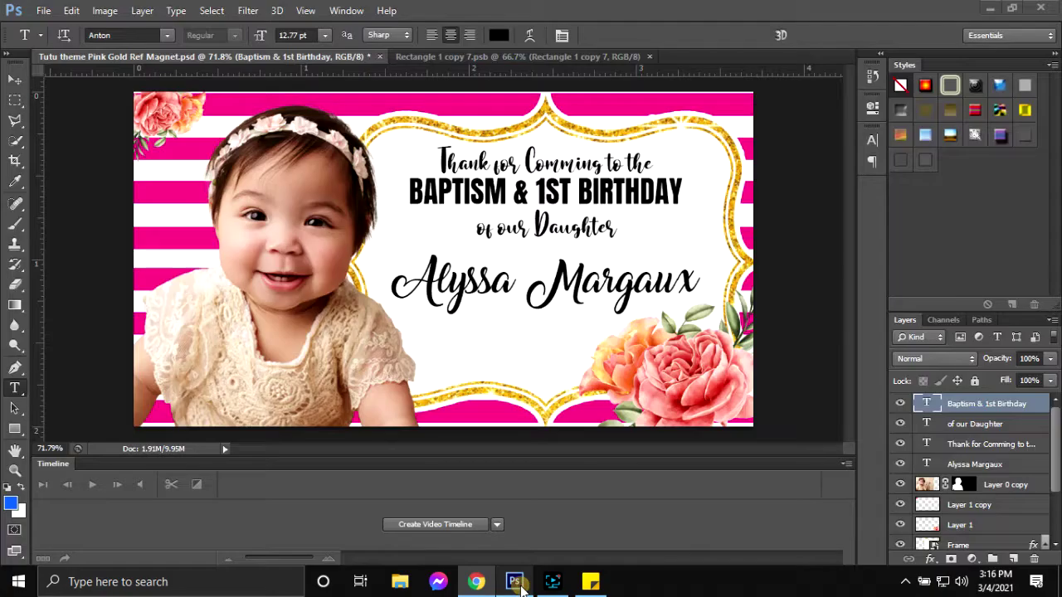
- Widen the BAPTISM & 1ST BIRTHDAY heading's letter spacing by two steps and commit
click(514, 582)
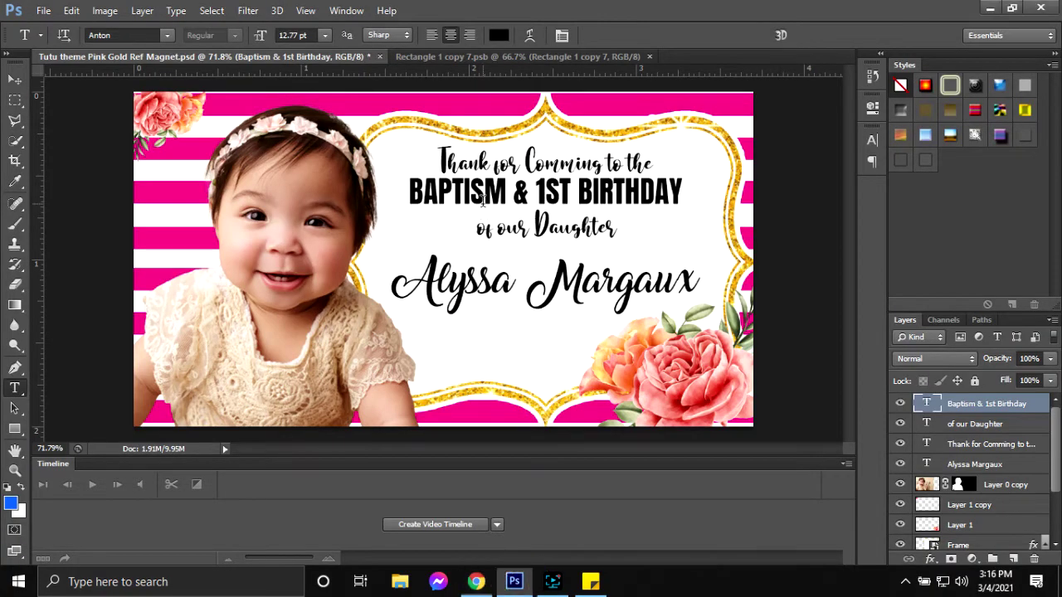
click(483, 190)
key(ctrl+a)
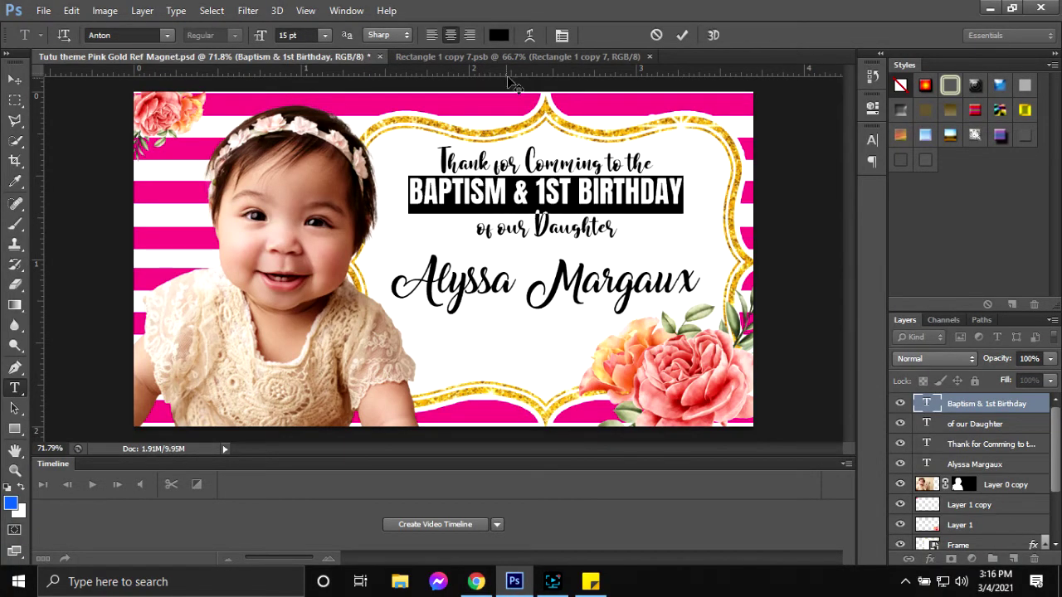
click(560, 37)
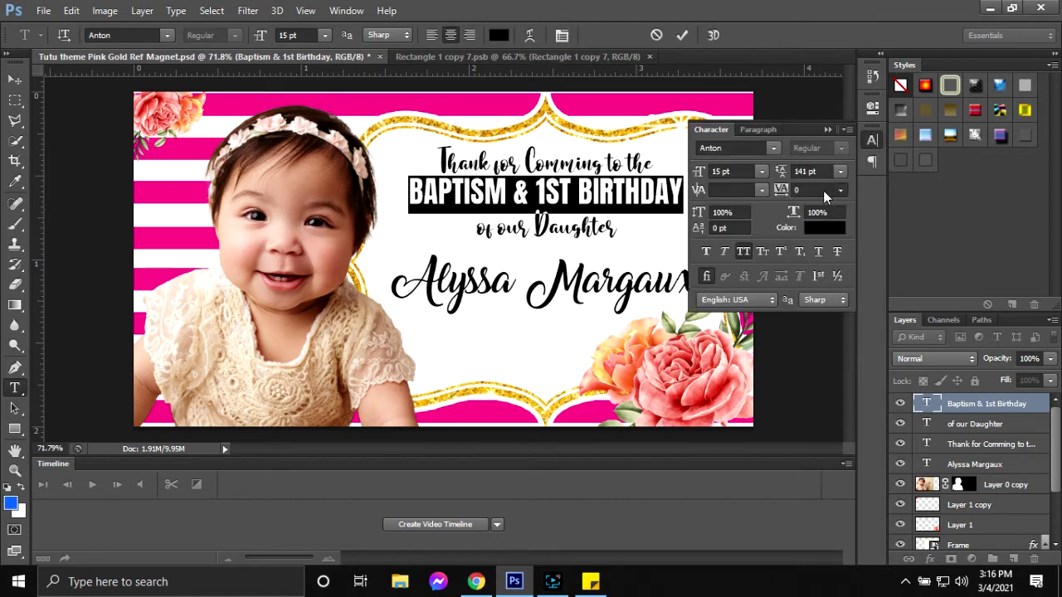
click(821, 190)
key(Up)
key(Up)
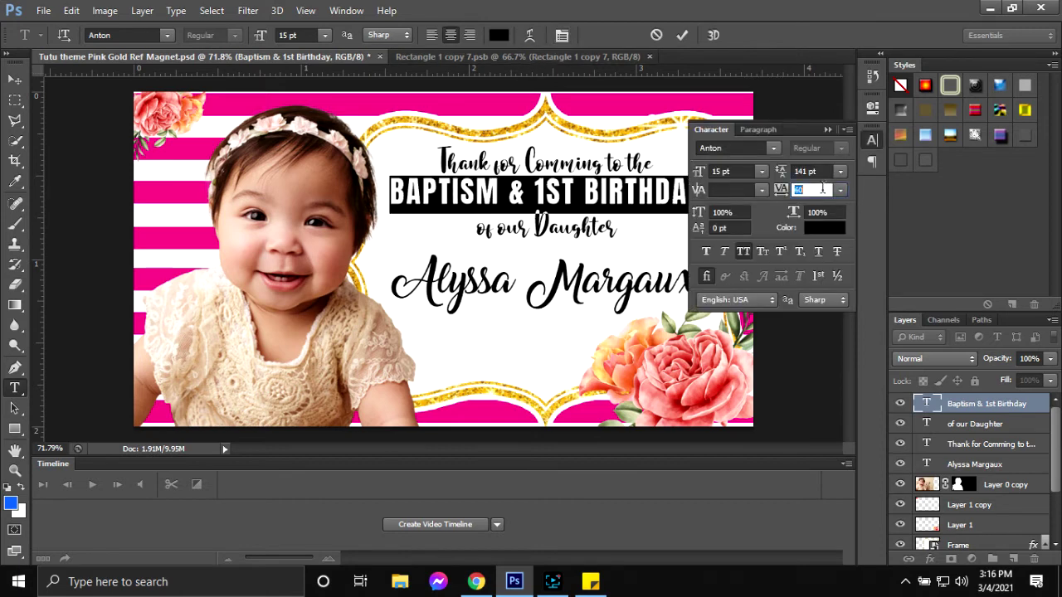
key(Up)
click(832, 130)
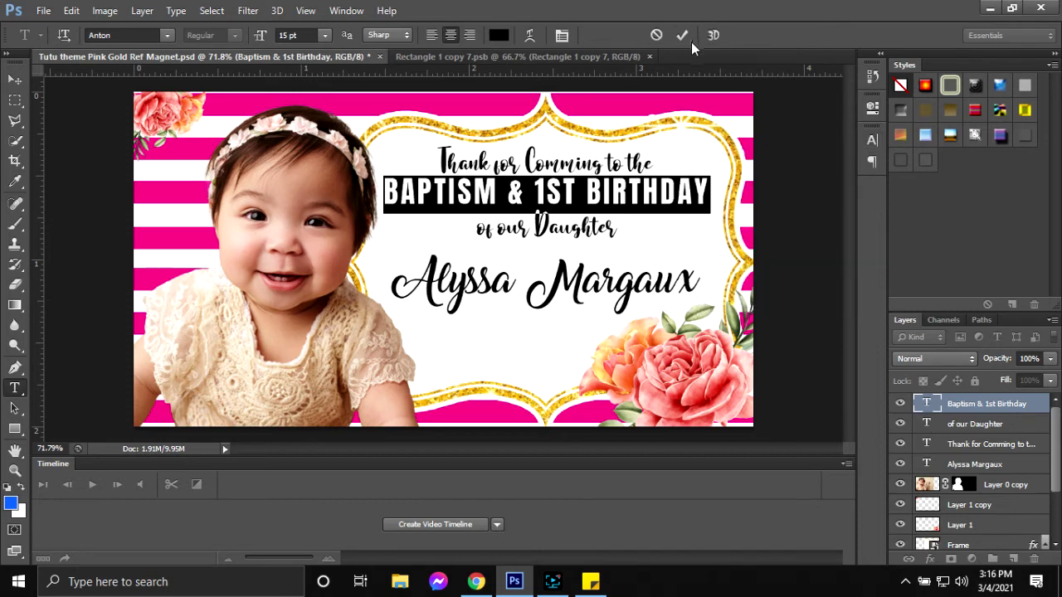
click(682, 34)
- Tighten the heading's letter spacing by two steps and try Bernard MT Condensed
click(578, 198)
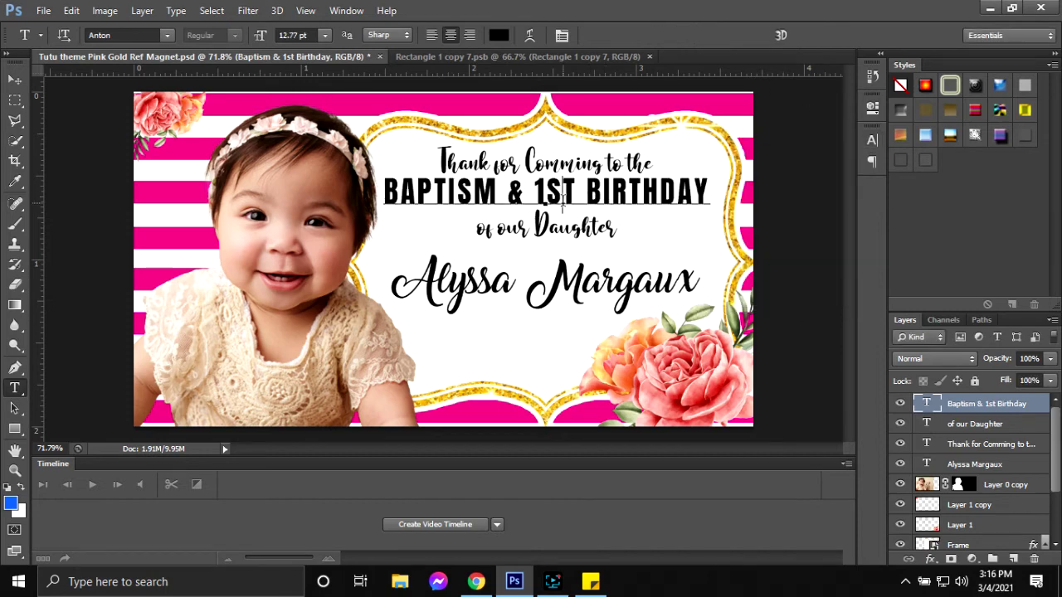
key(ctrl+a)
click(567, 38)
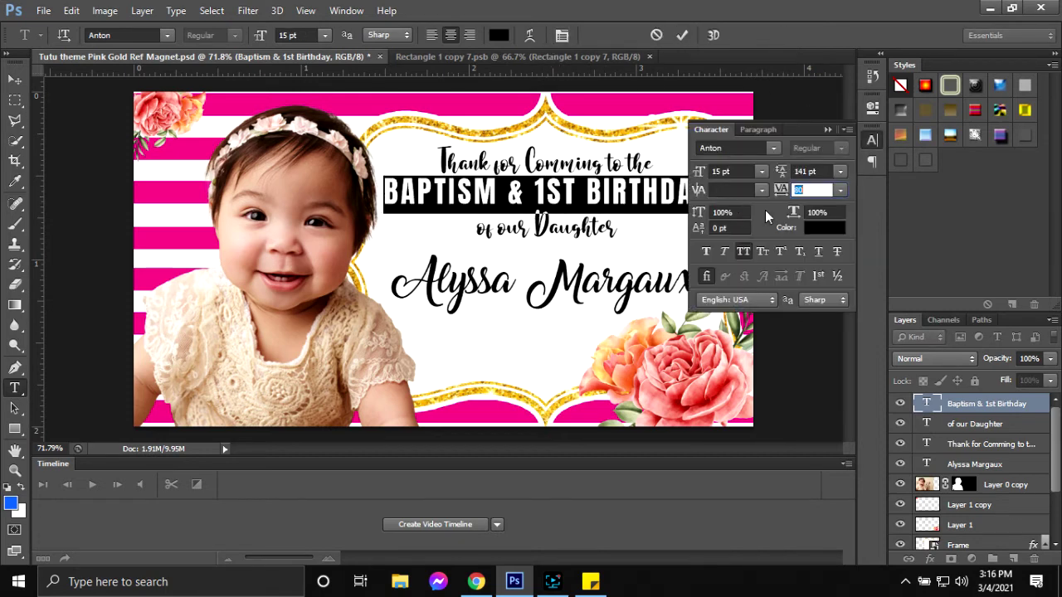
key(Down)
key(Down)
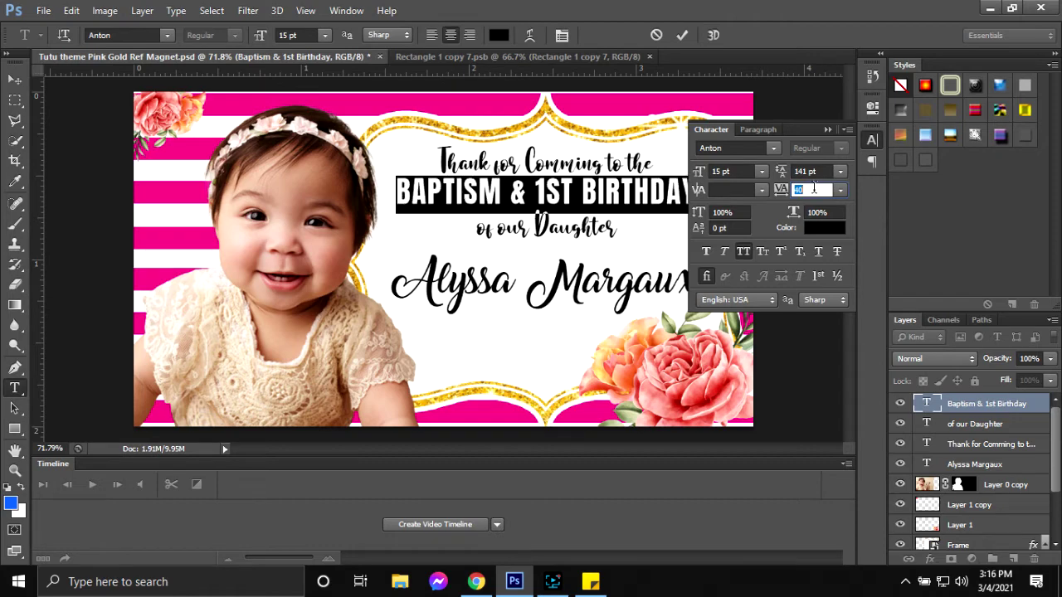
key(Down)
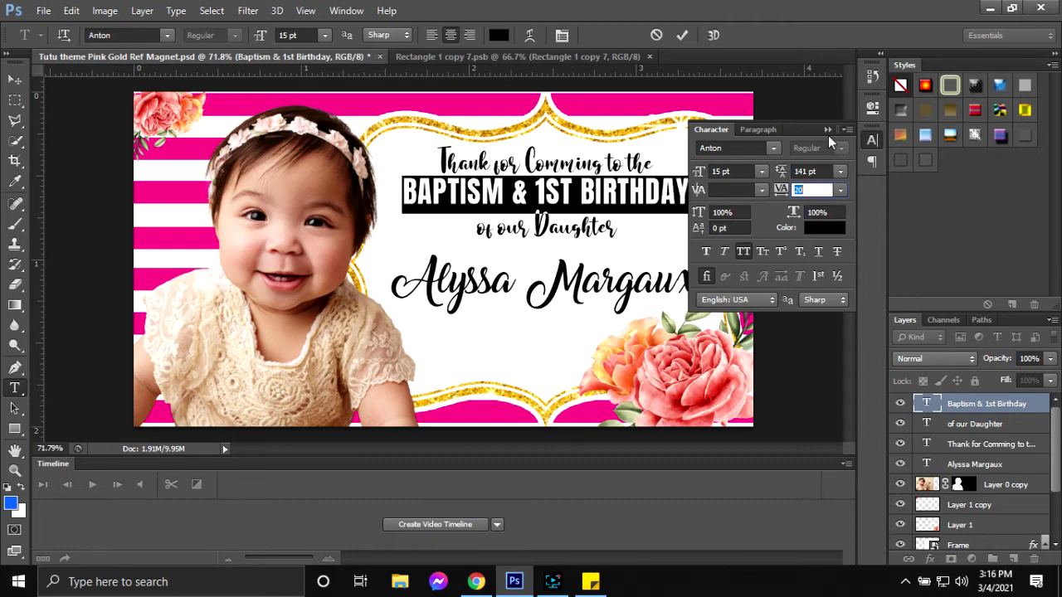
click(768, 148)
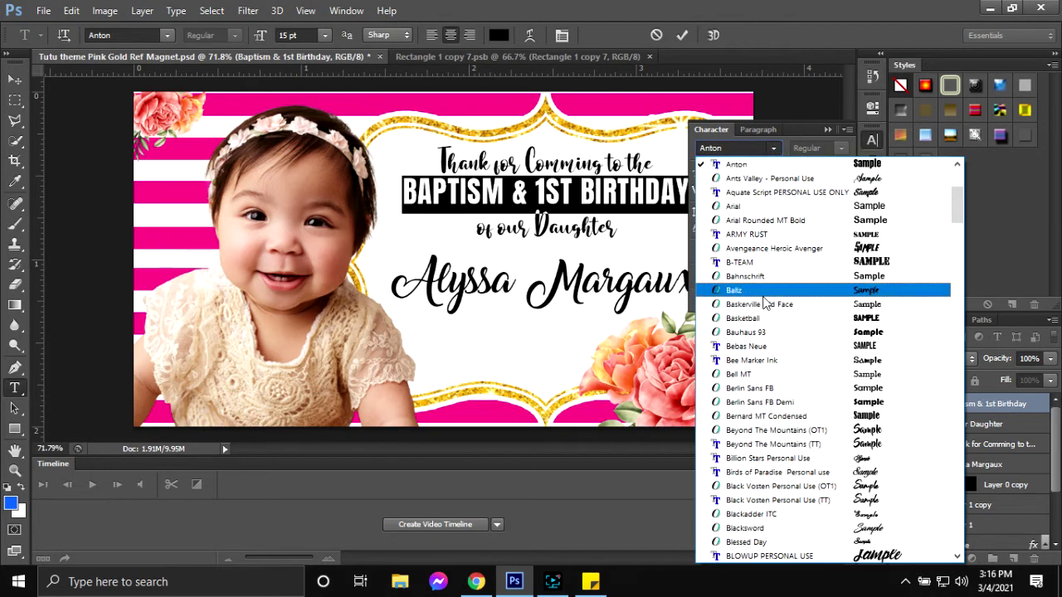
click(806, 418)
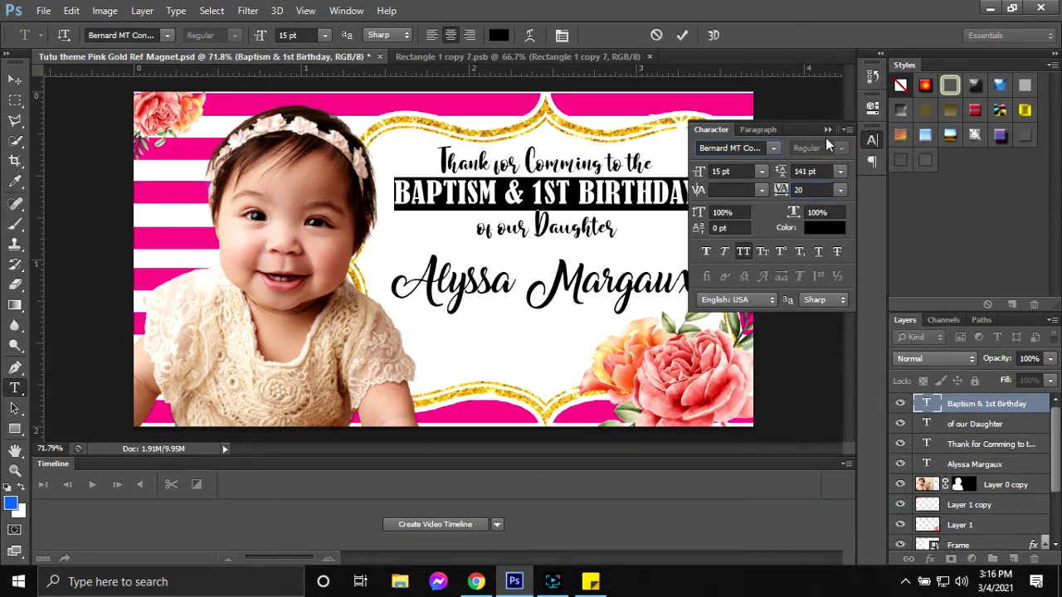
- Try Bebas Neue, then set the heading in Anton and commit
click(773, 149)
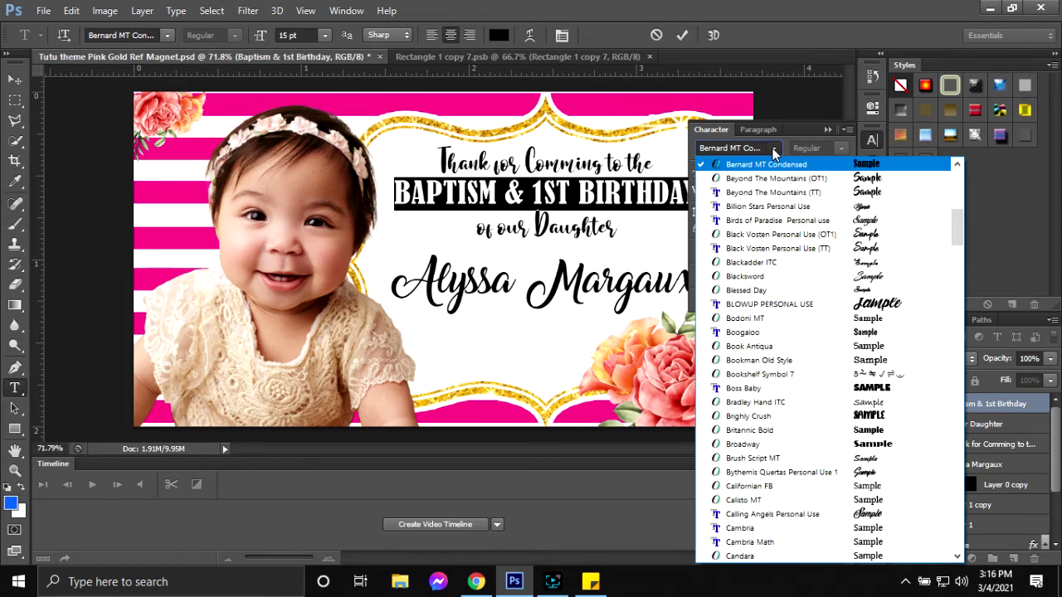
scroll(850, 247, up, 3)
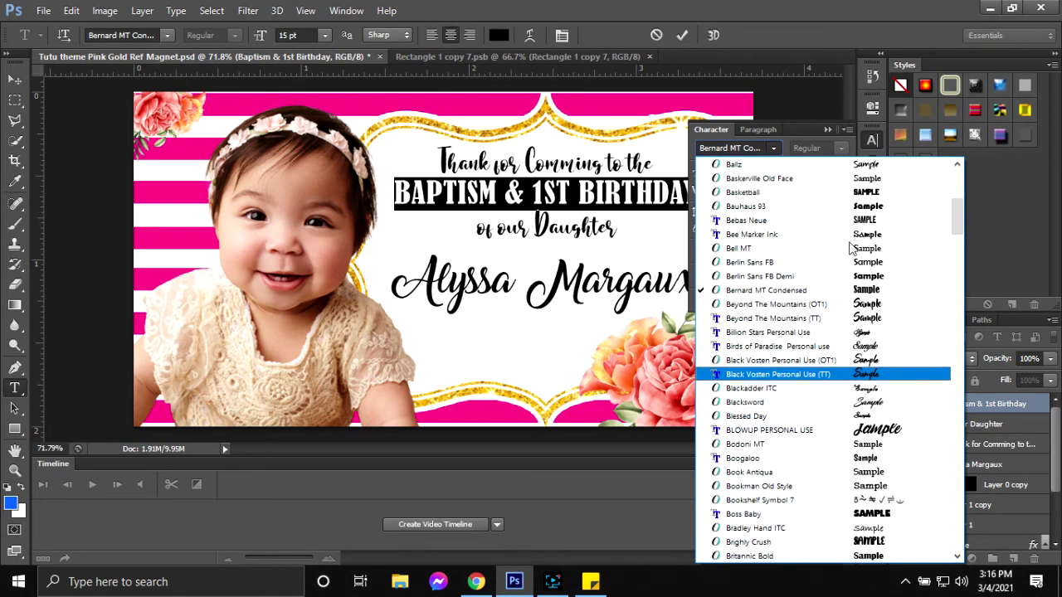
scroll(851, 247, up, 4)
scroll(863, 249, up, 1)
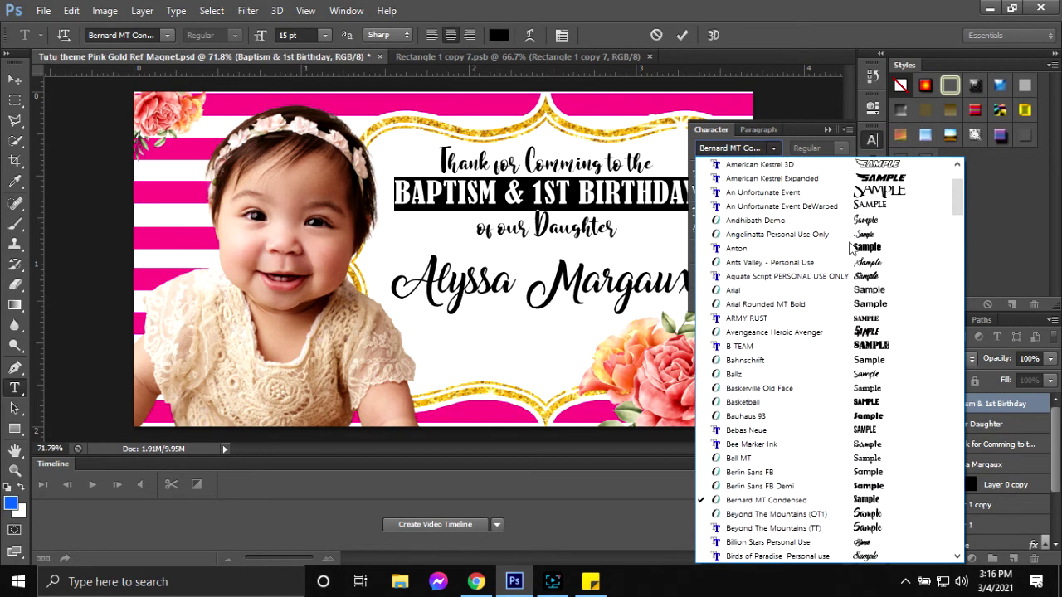
click(869, 431)
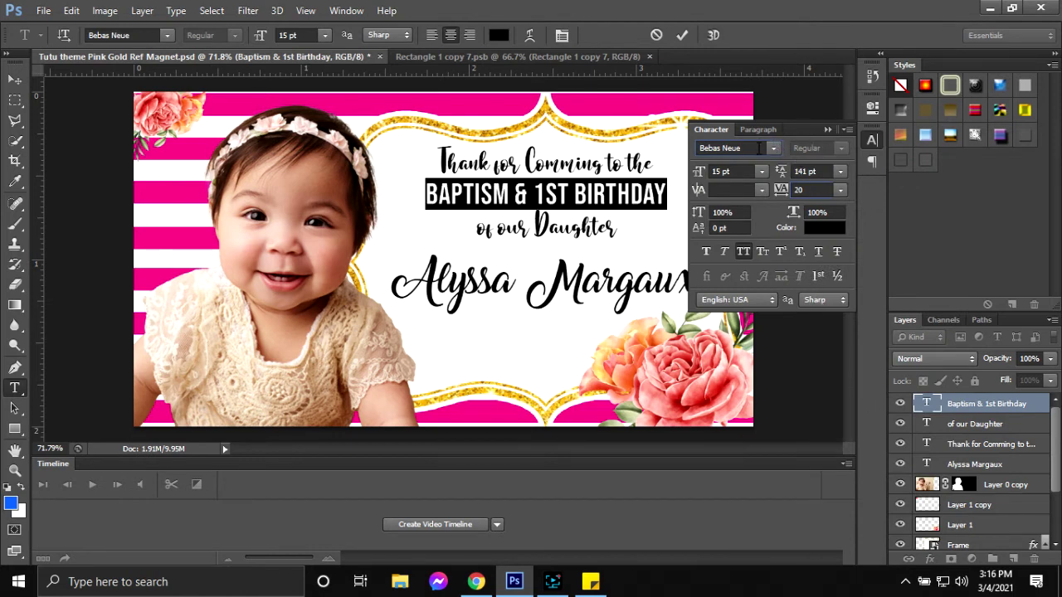
click(757, 147)
text(anton)
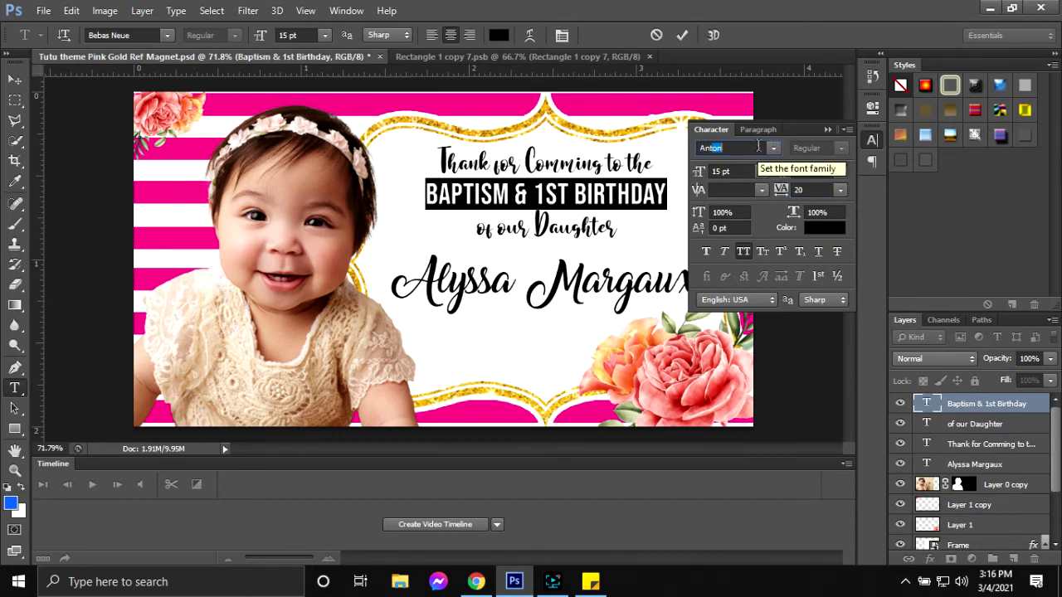
key(Return)
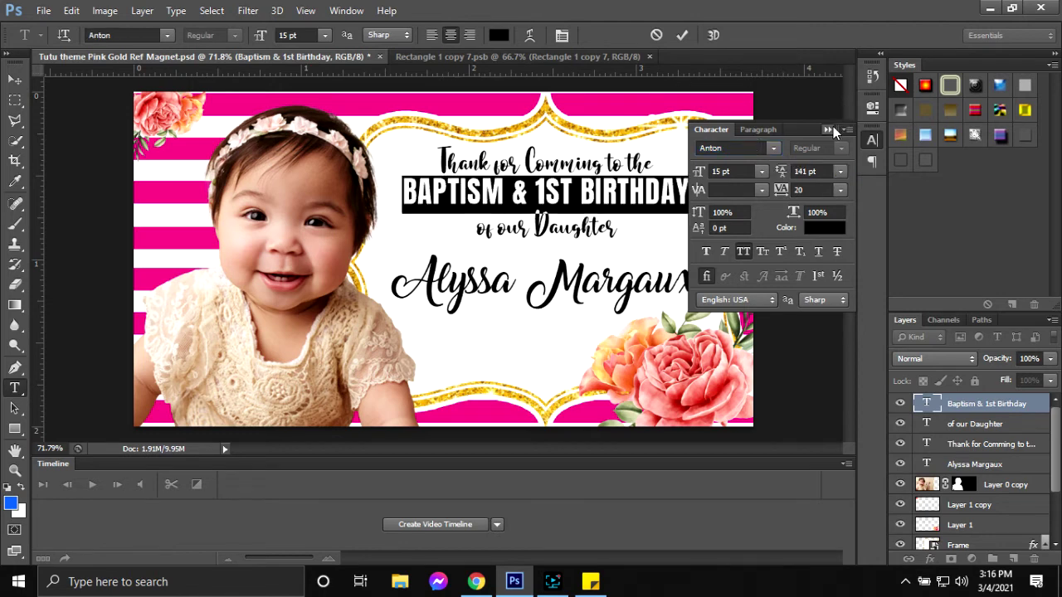
click(827, 130)
click(684, 34)
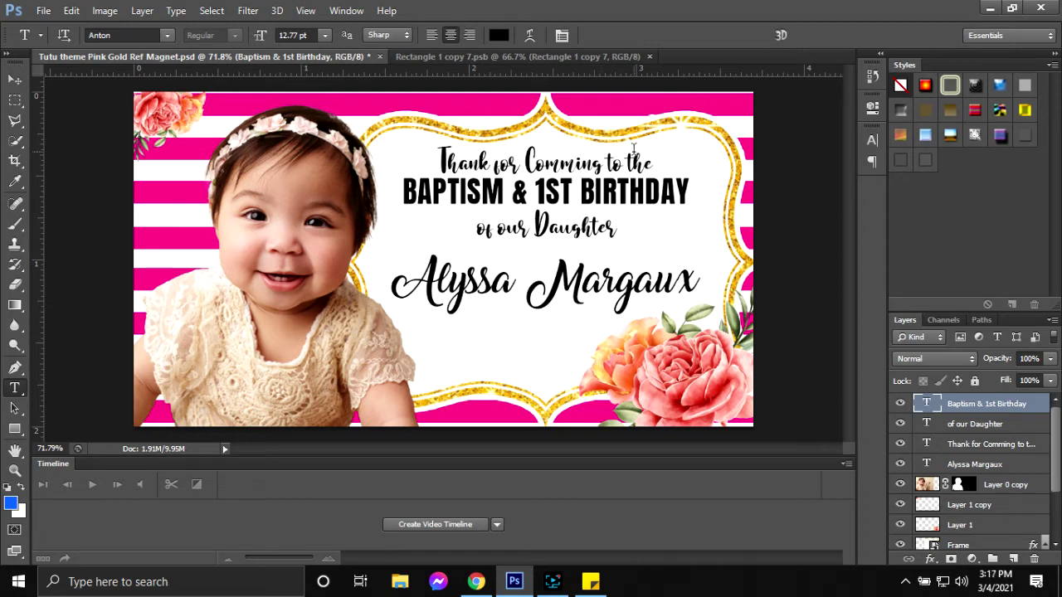
- Compare the design with the Facebook reference photo, then start a new text line below the name
click(476, 581)
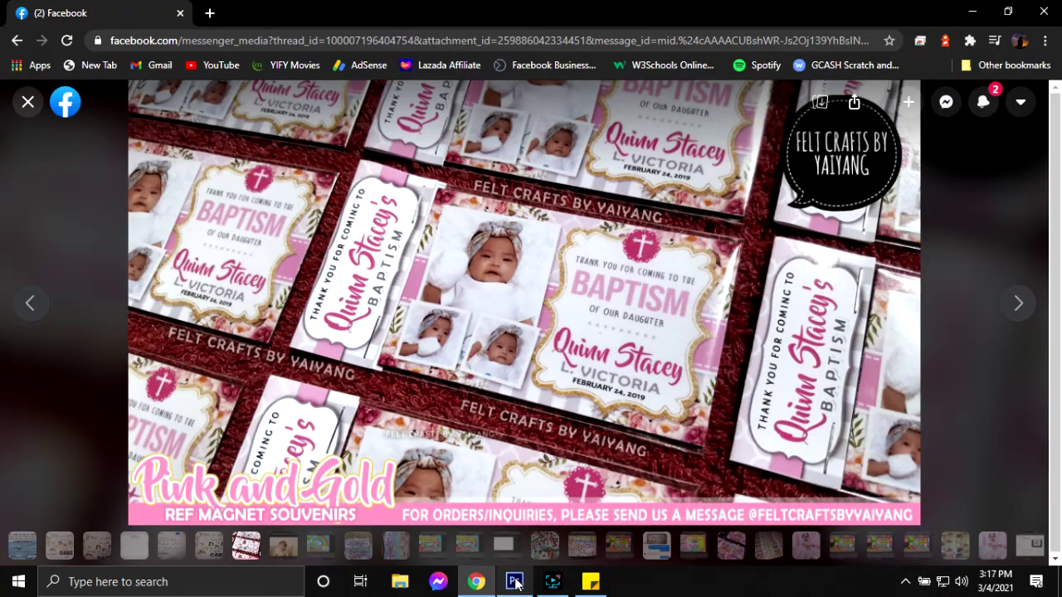
click(515, 582)
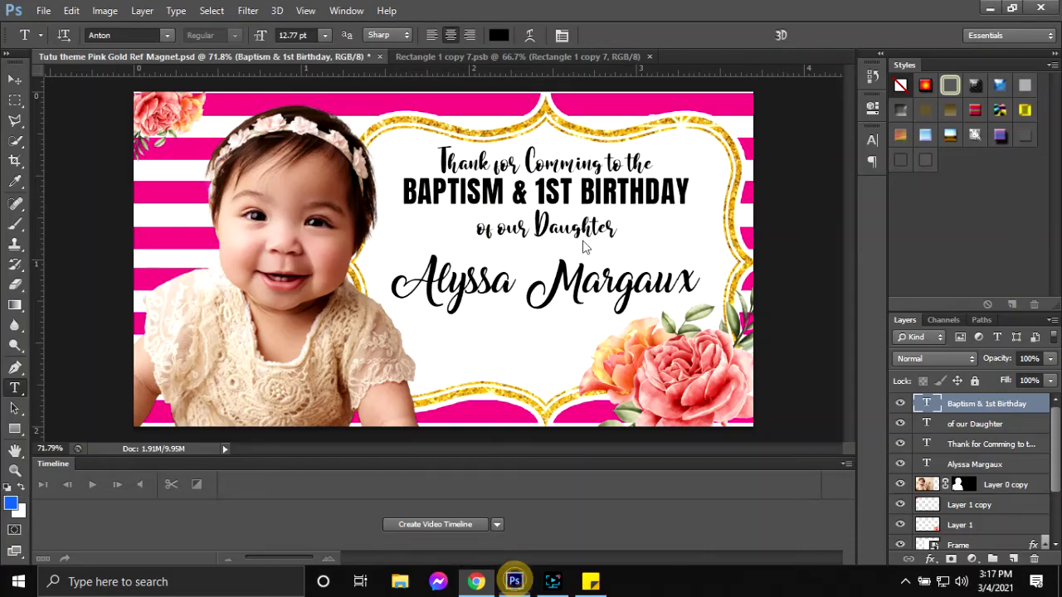
click(955, 444)
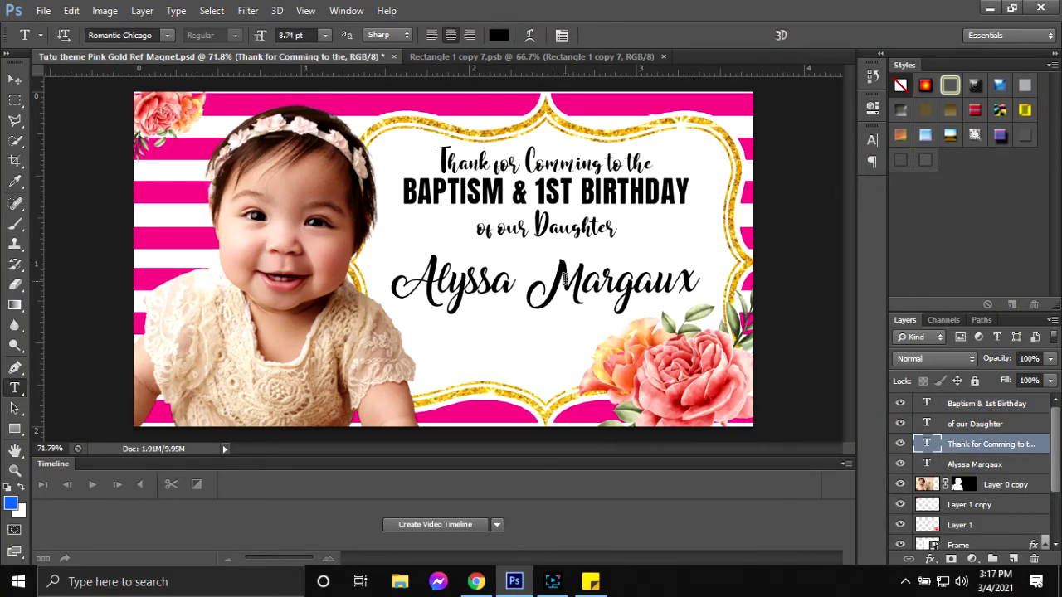
click(475, 581)
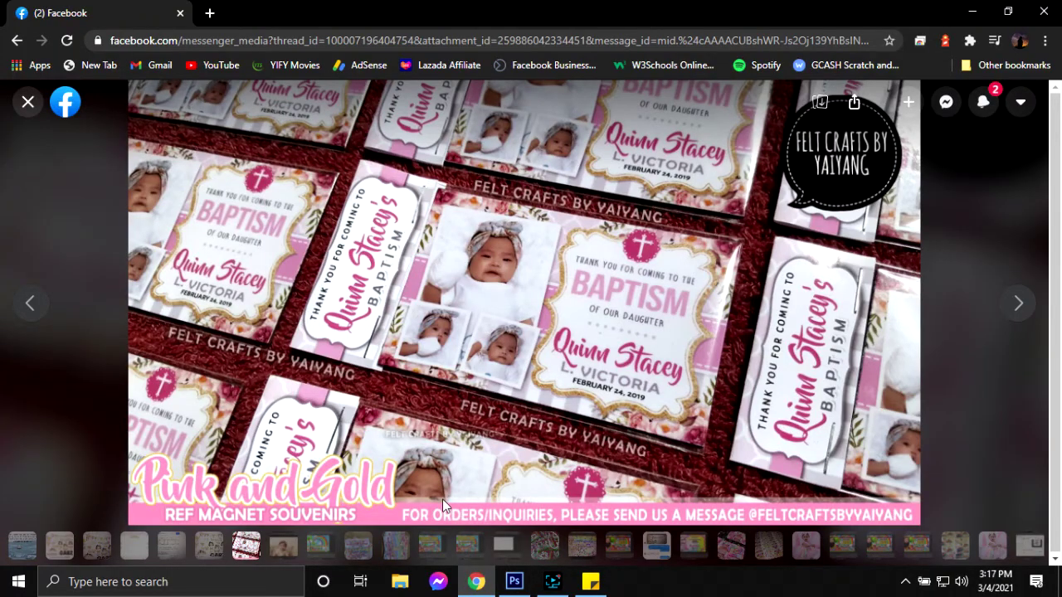
click(515, 581)
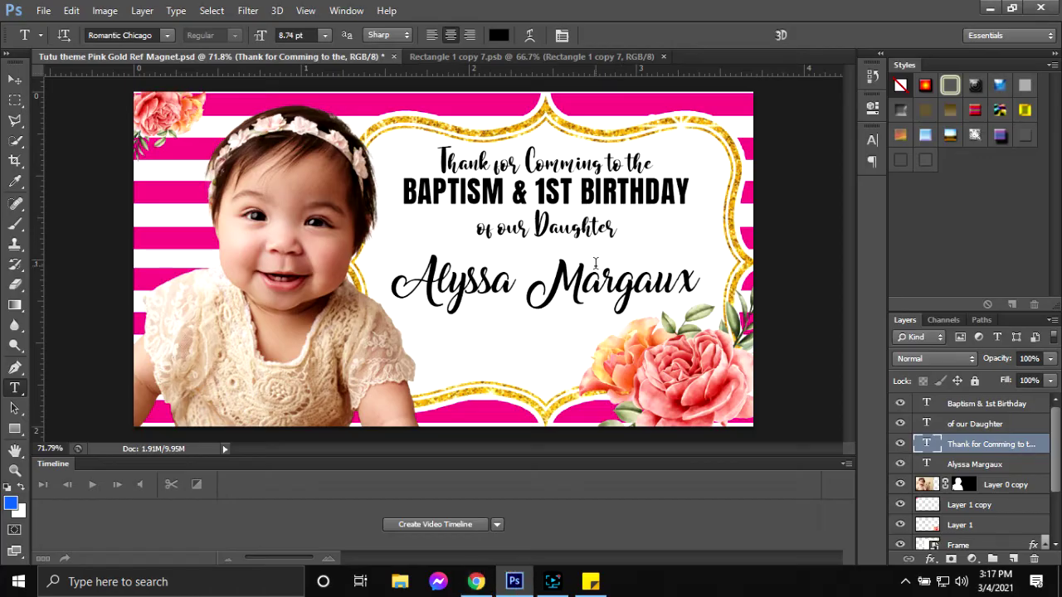
click(469, 369)
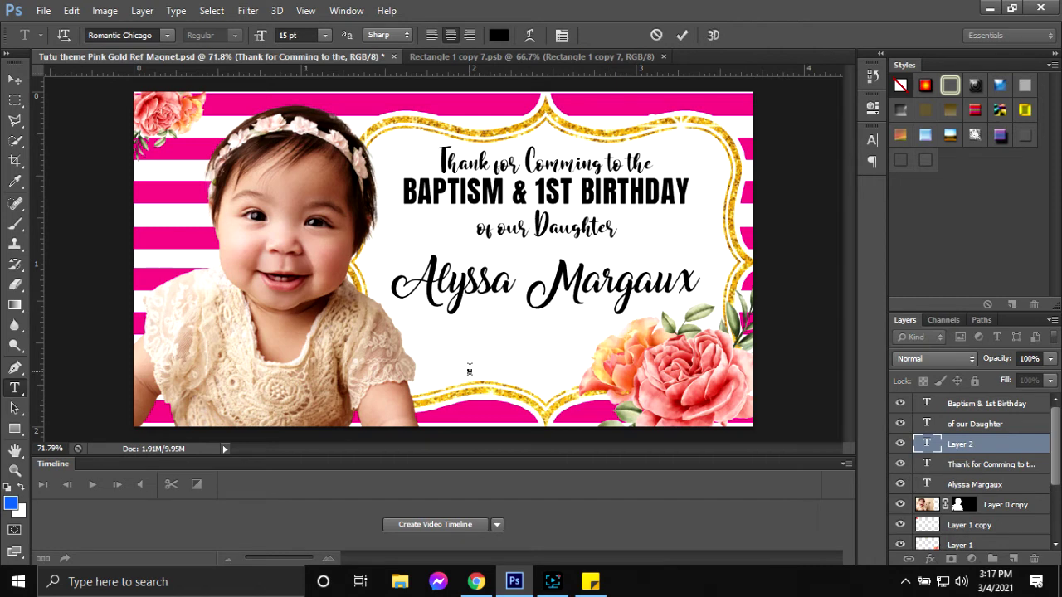
- Type the dotted divider line and set its tracking to 400
text(02.28.20)
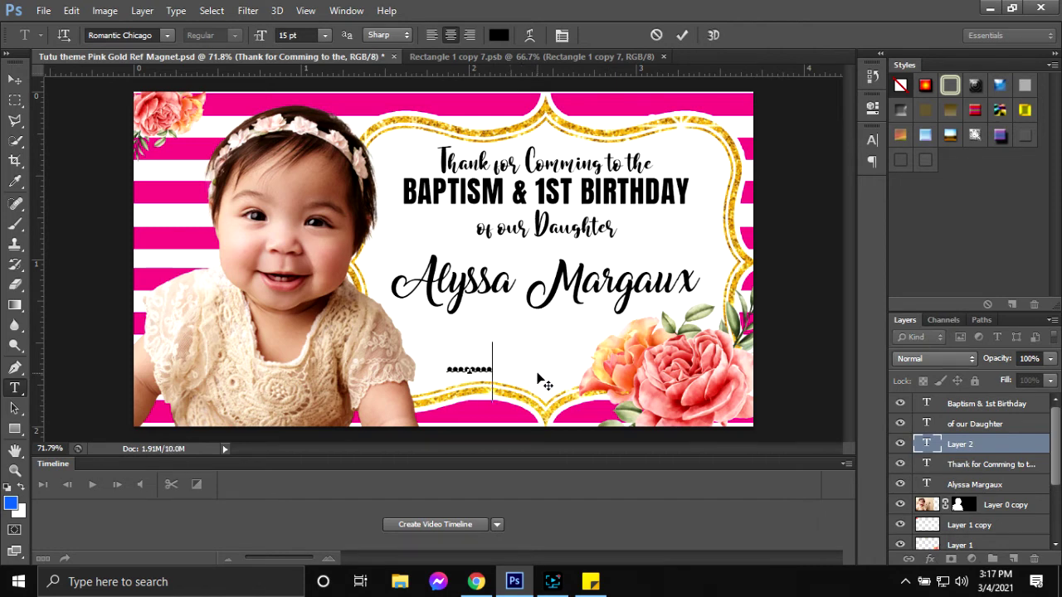
text(211)
key(ctrl+a)
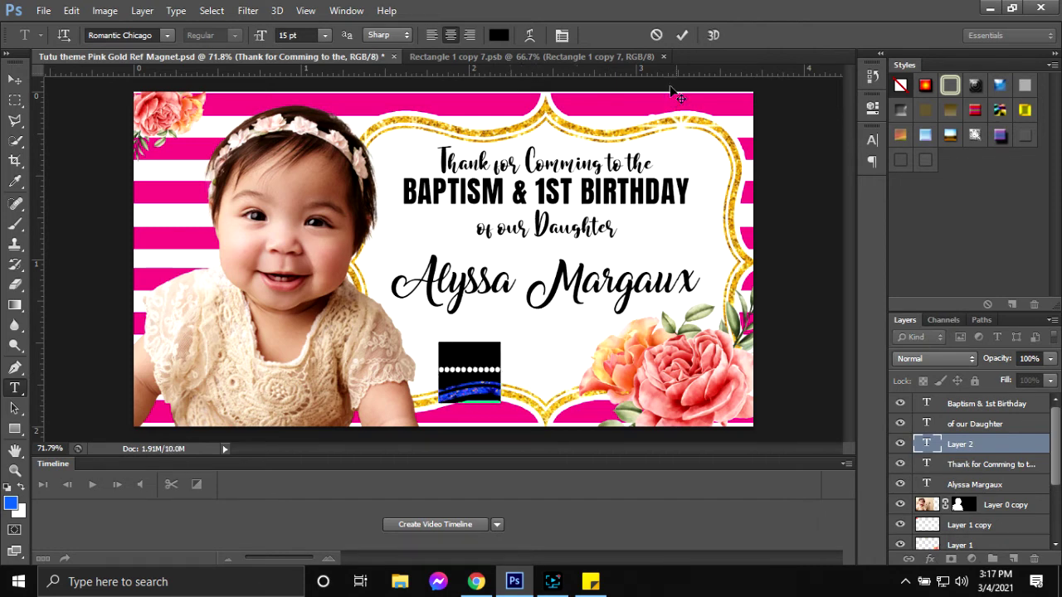
click(562, 35)
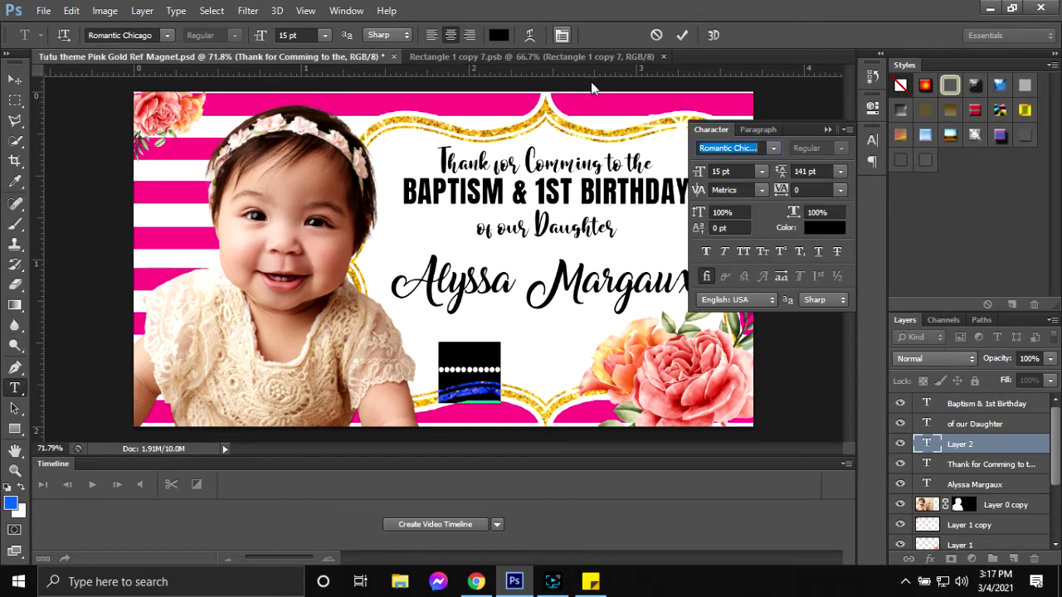
click(812, 190)
key(Up)
key(Up)
key(Up)
key(Up)
key(Up)
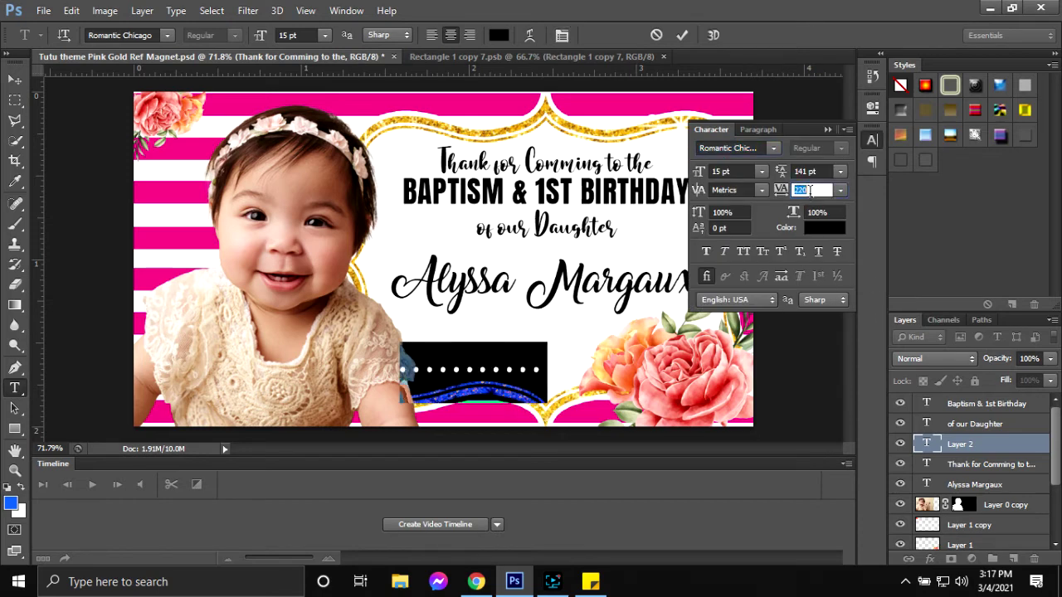
key(Up)
key(Up)
key(Up)
key(Up)
key(Up)
key(Up)
key(Up)
key(Up)
key(Up)
key(Up)
key(Up)
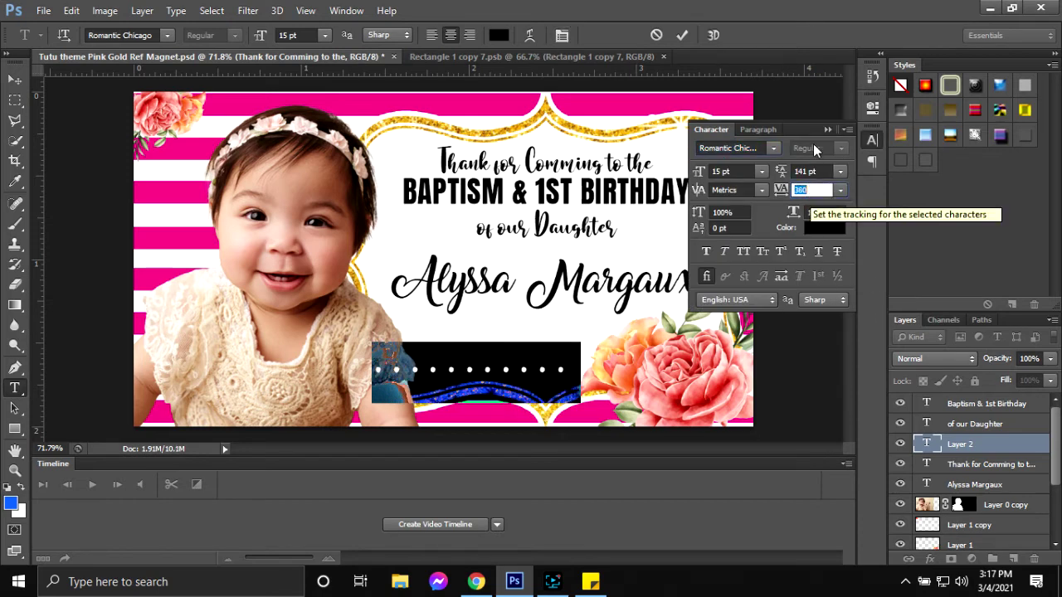
key(Up)
click(832, 129)
click(681, 35)
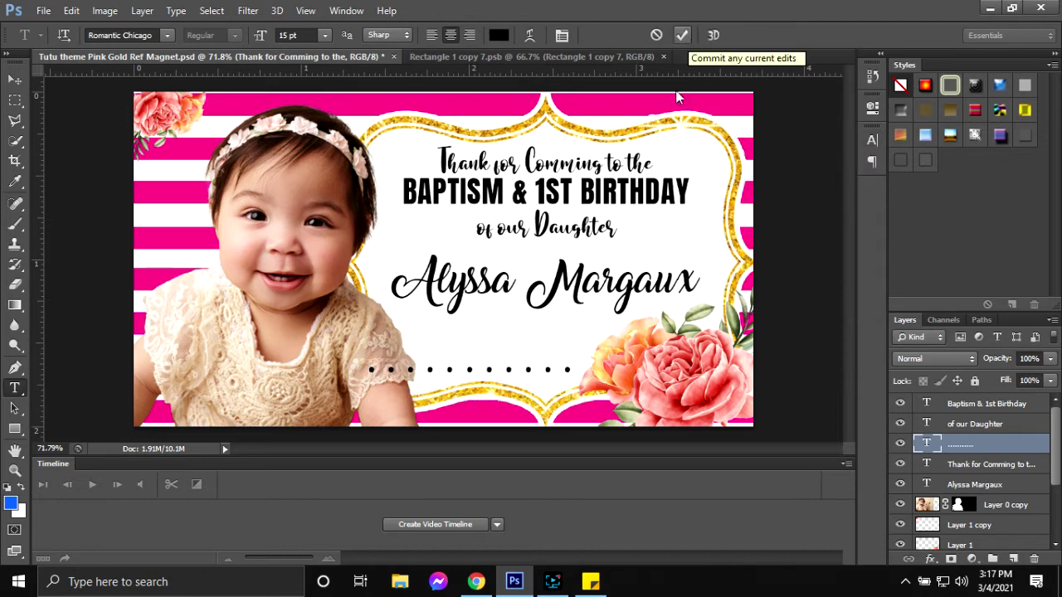
- Move the dotted line above the name and lower the script name slightly
key(v)
drag(512, 369, 584, 257)
drag(588, 256, 591, 257)
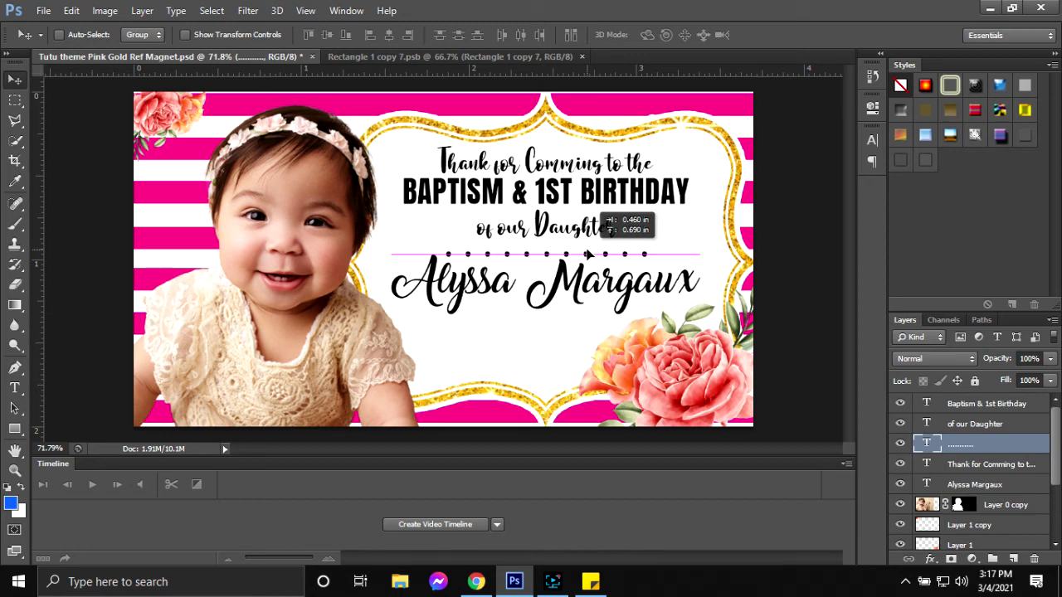
click(979, 486)
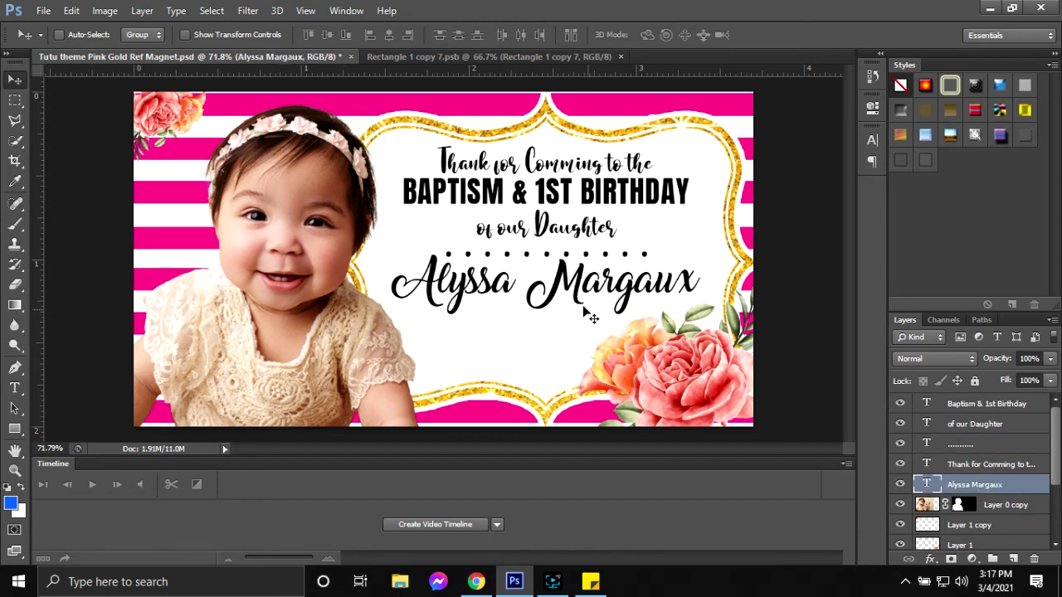
drag(571, 299, 576, 314)
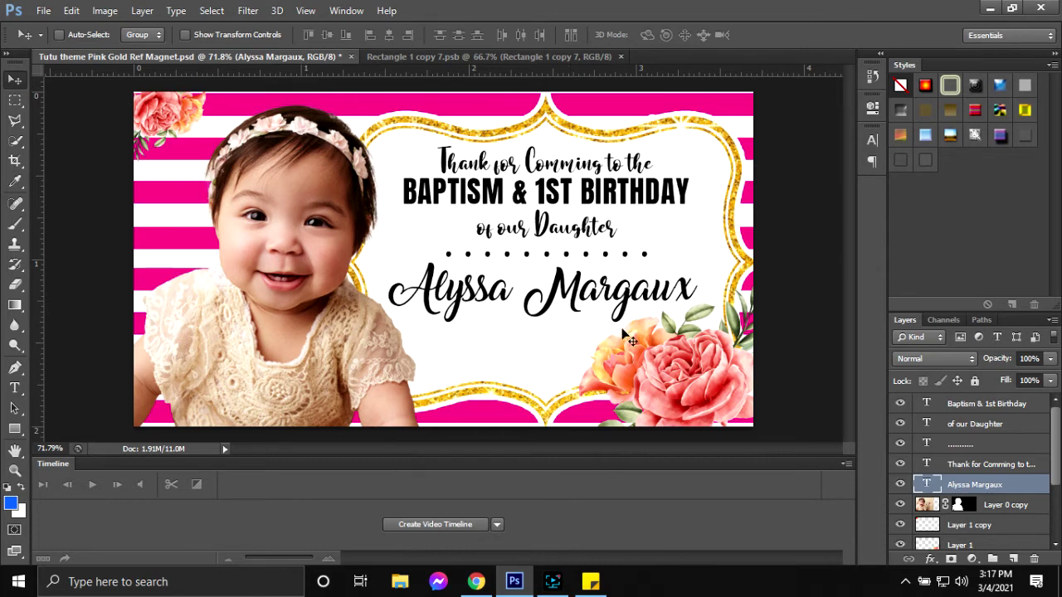
- Review the Facebook reference, then select '27th March 2021' in the event sticky note
click(466, 591)
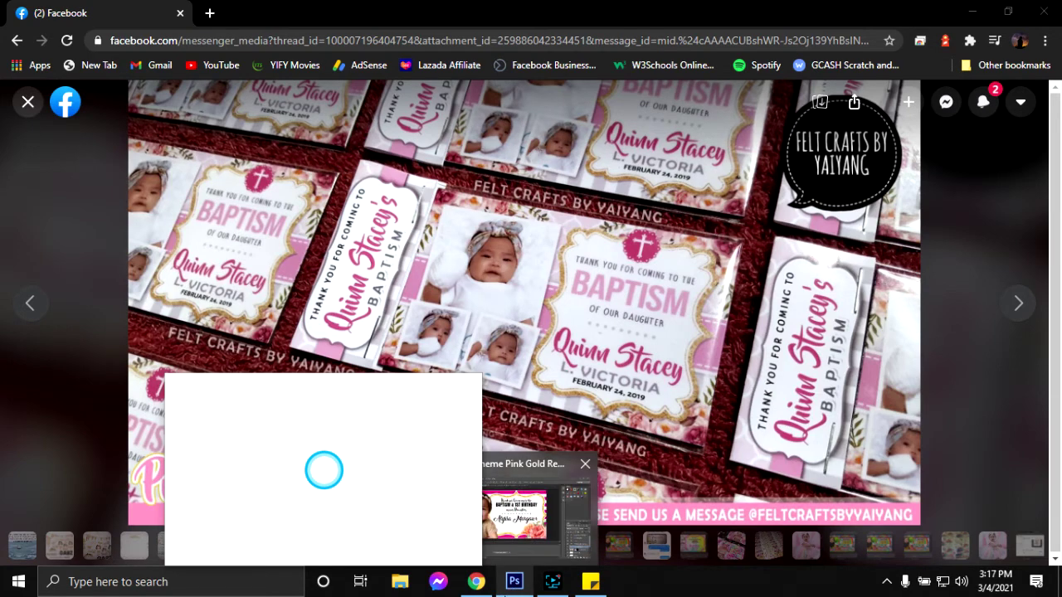
click(512, 584)
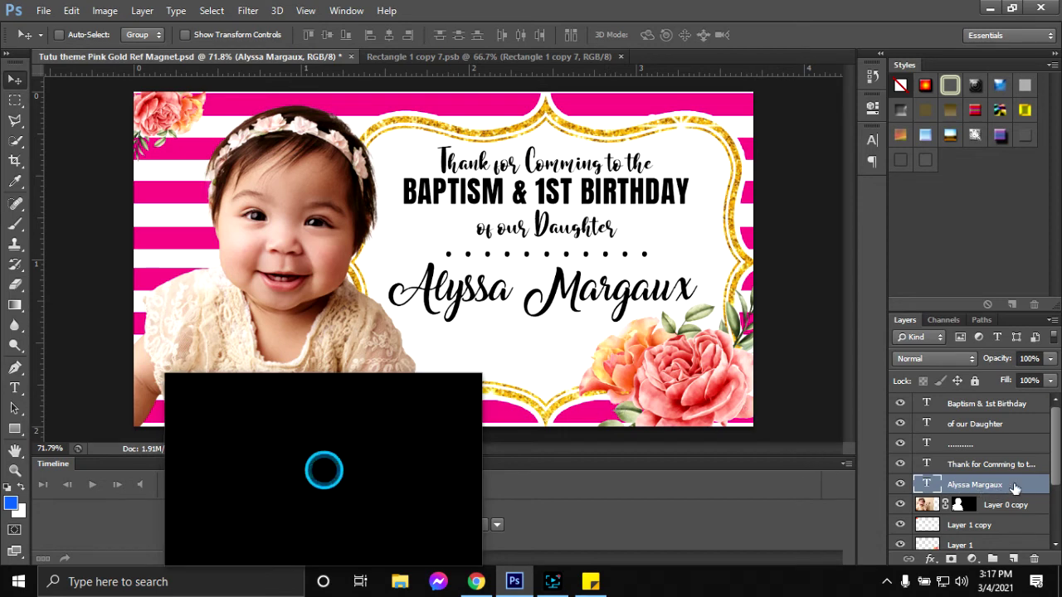
click(1001, 407)
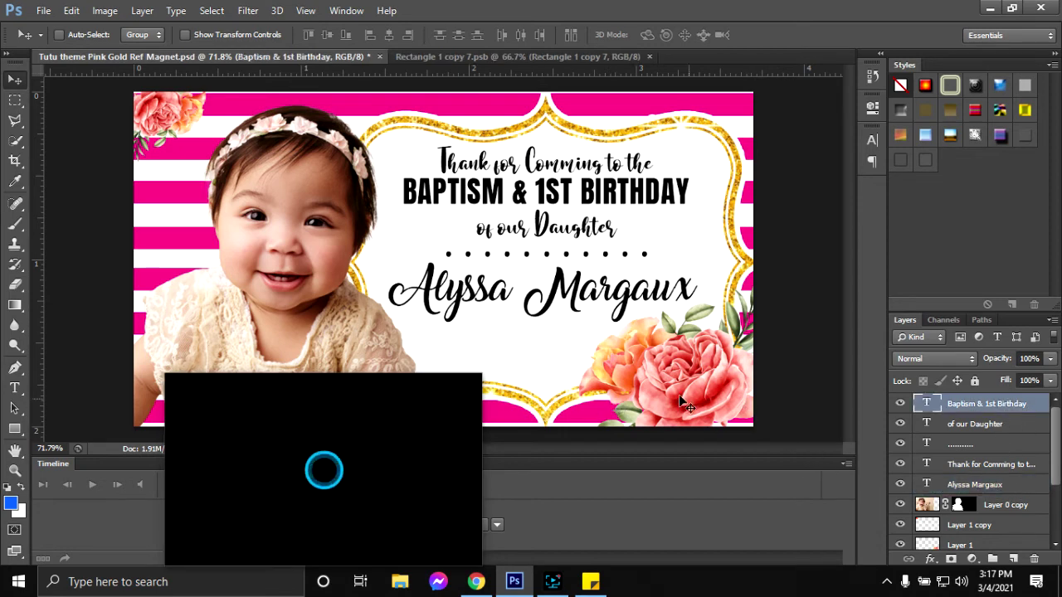
key(t)
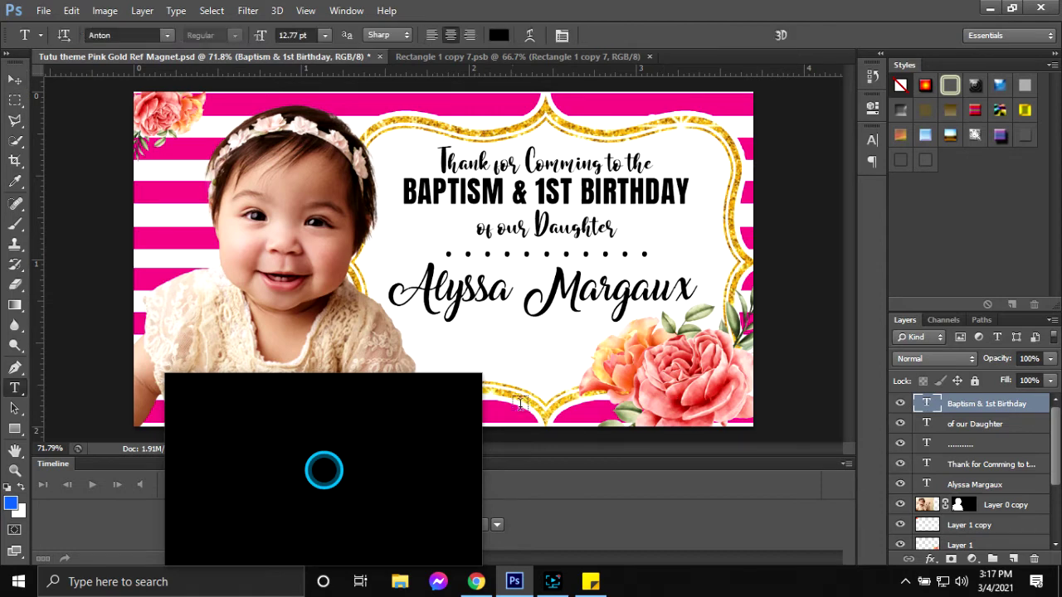
click(591, 582)
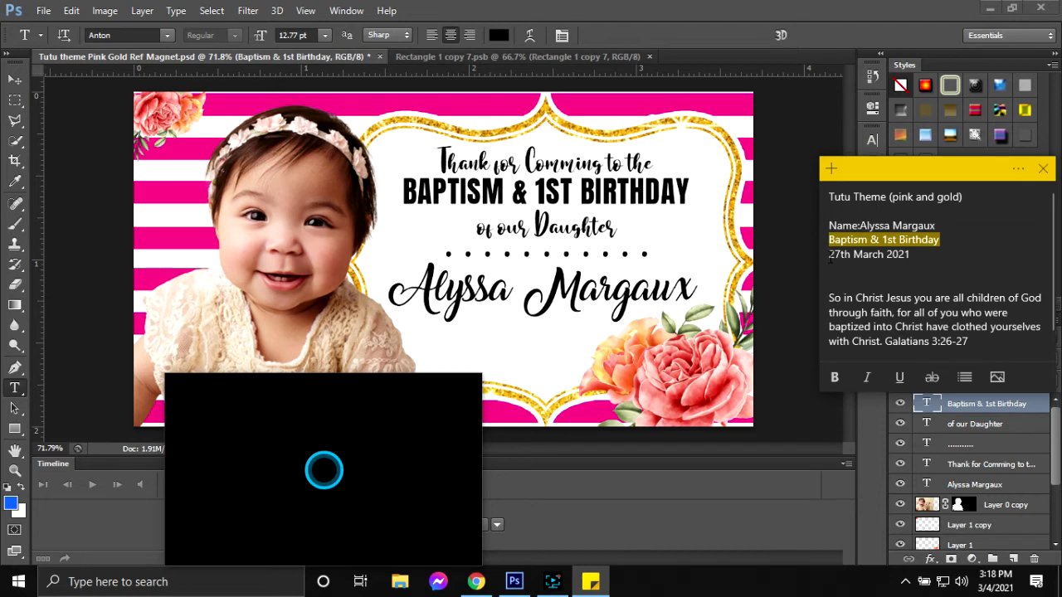
drag(828, 255, 912, 254)
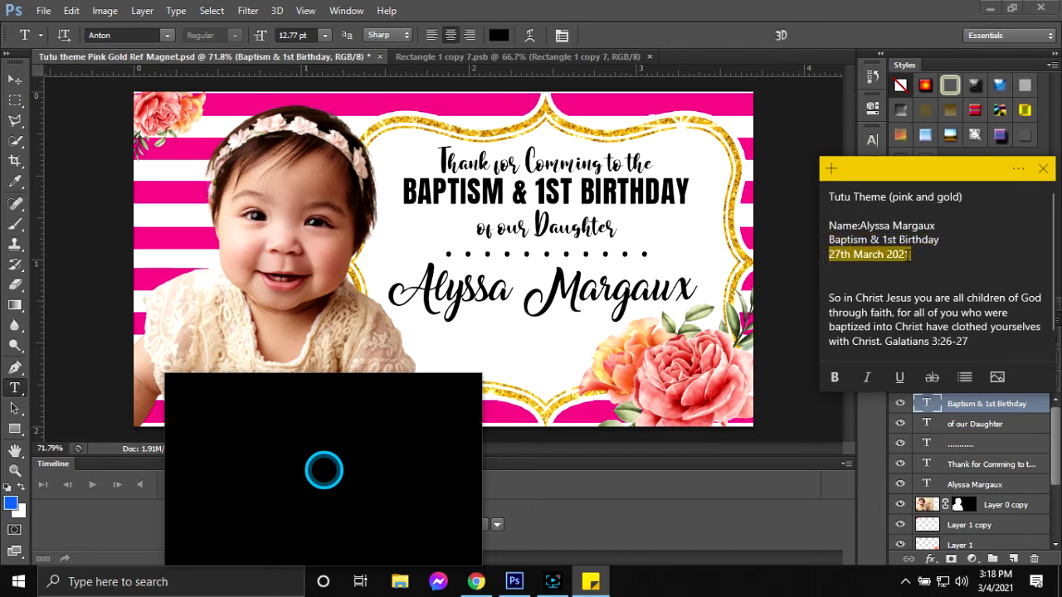
- Paste '27th March 2021' as a new 8 pt text line and move it under the name
click(521, 359)
click(503, 358)
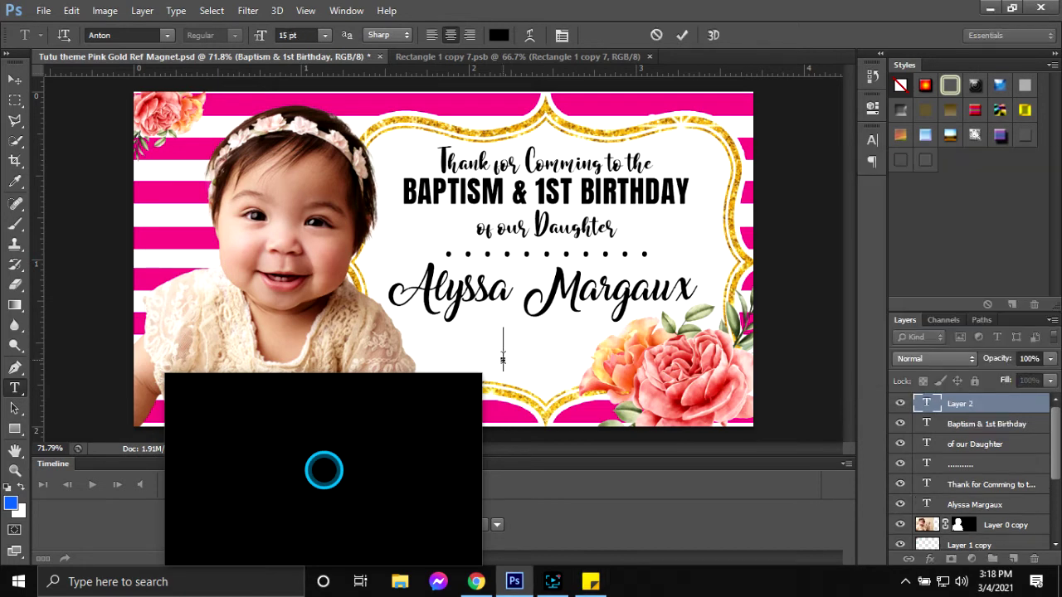
text(27TH MARCH 2021)
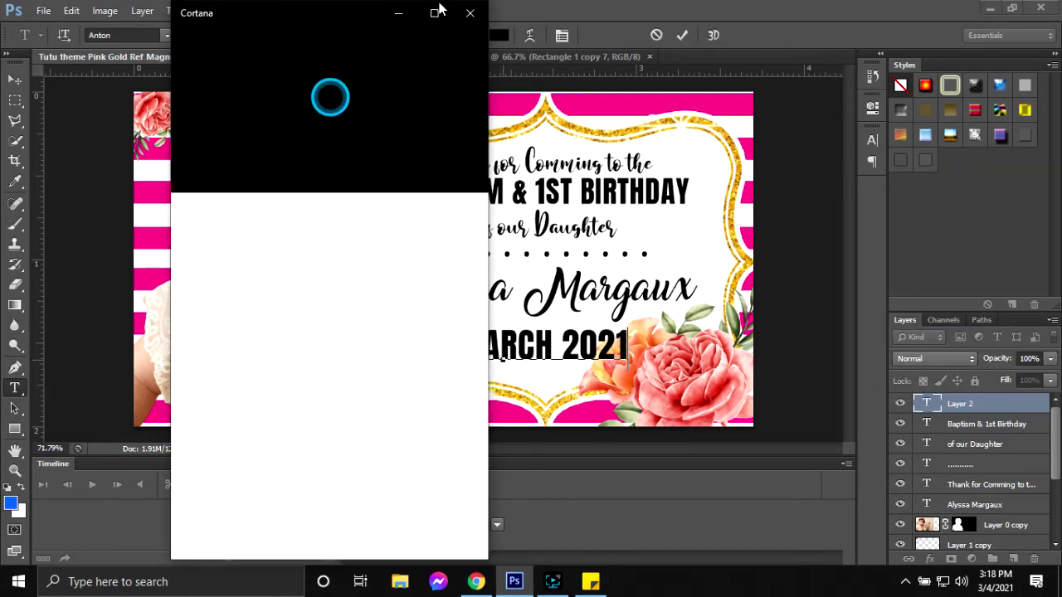
click(585, 348)
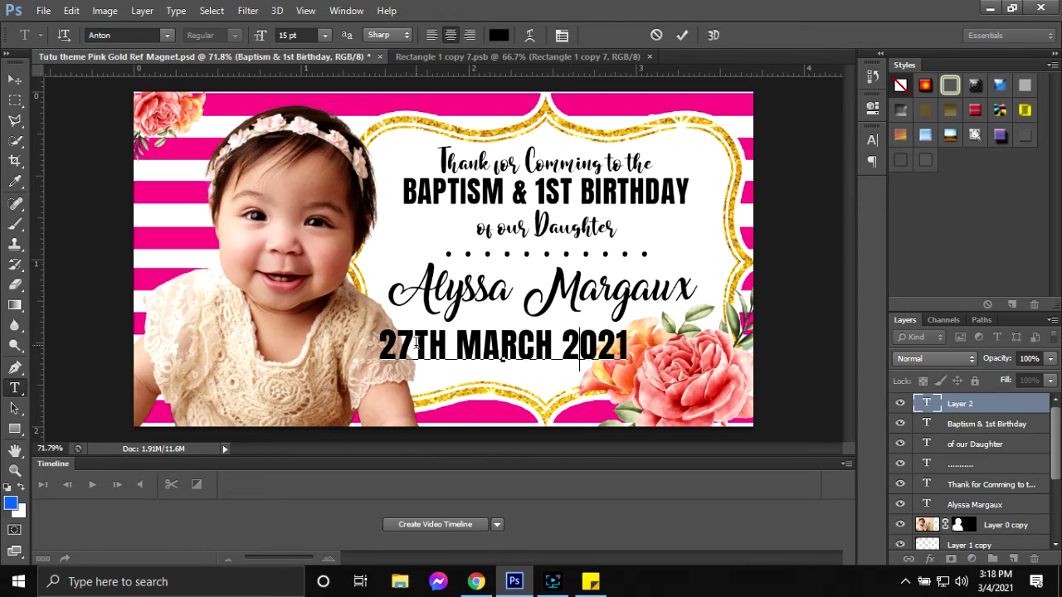
key(ctrl+a)
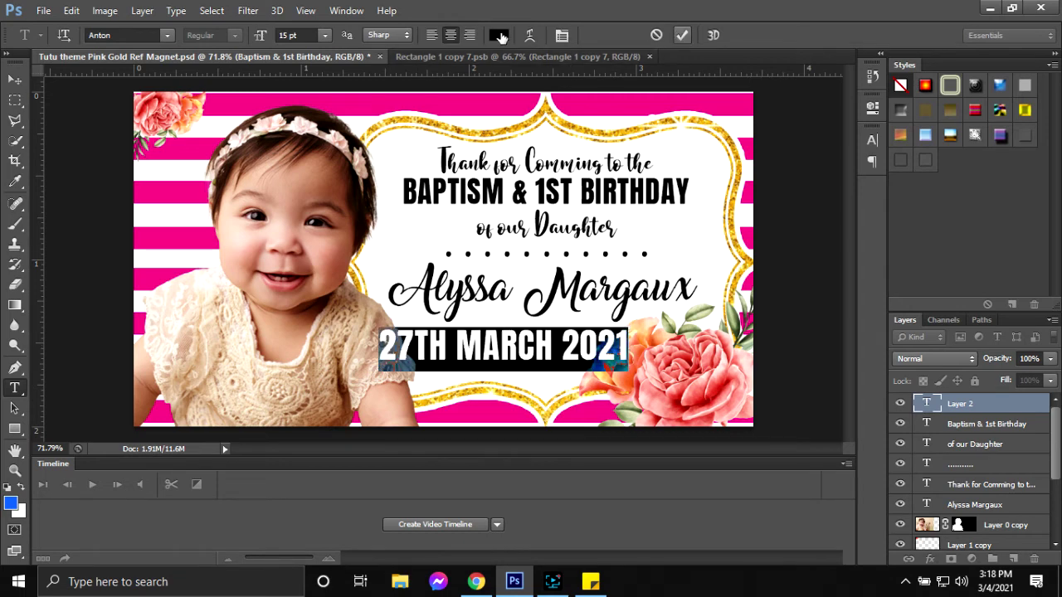
click(288, 32)
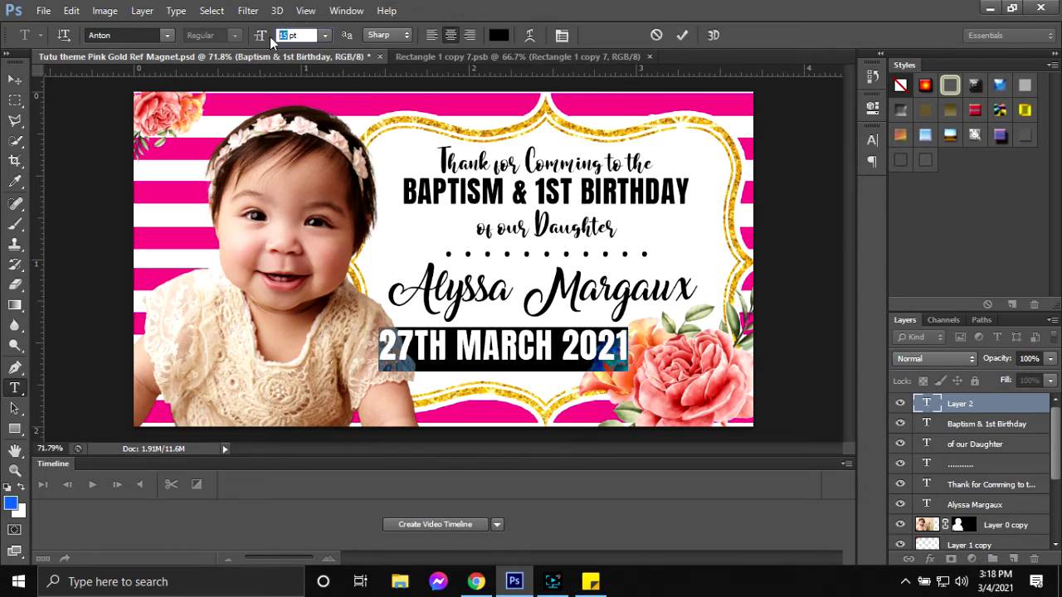
text(8)
key(Return)
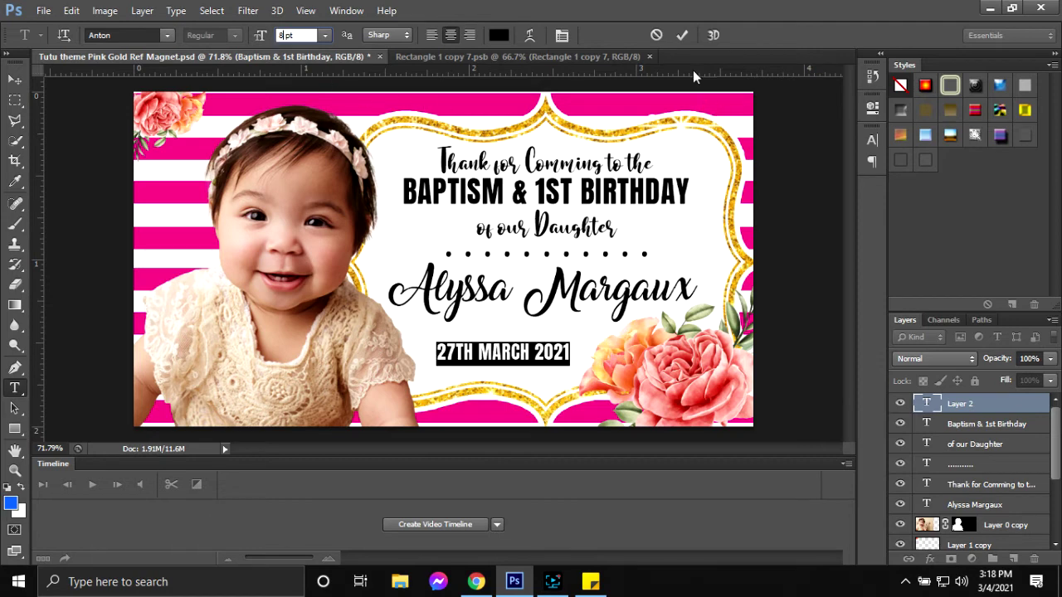
click(680, 35)
key(v)
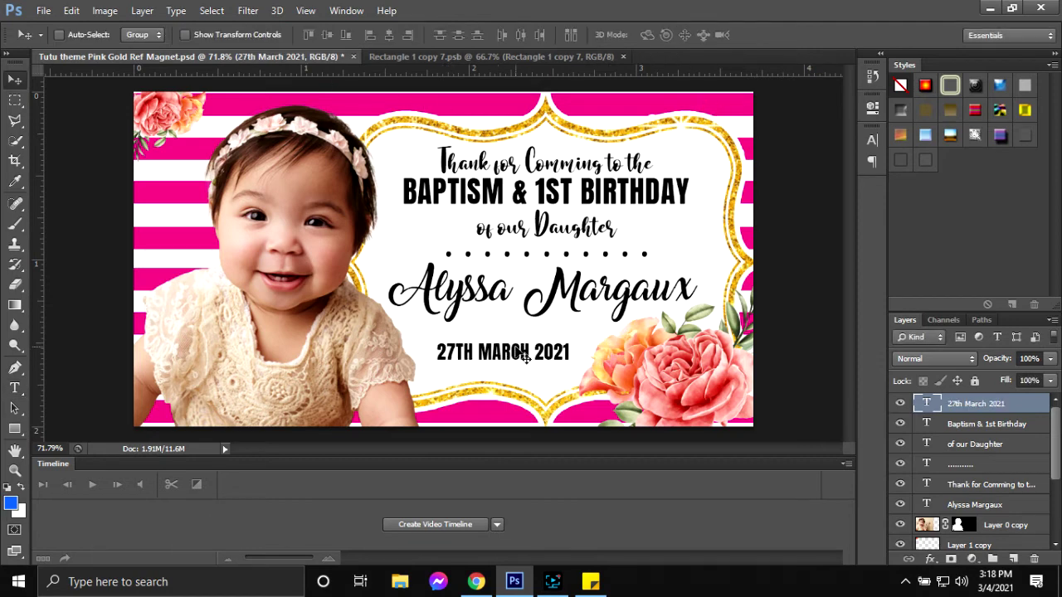
drag(519, 353, 560, 331)
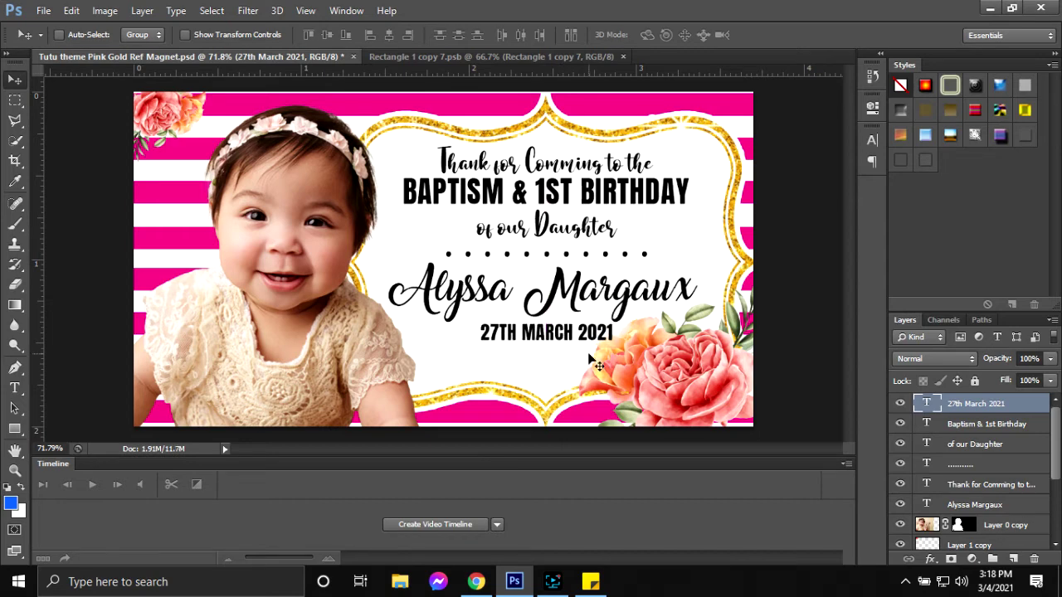
- Scale the Layer 1 rose cluster to about 78% and tuck it into the lower-right corner
scroll(1004, 516, down, 3)
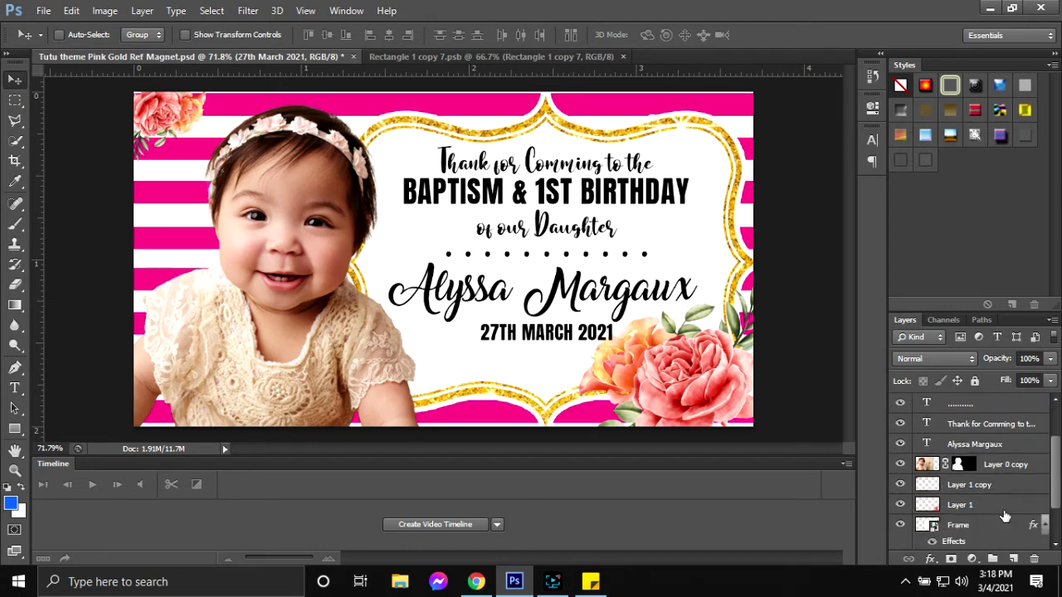
click(1006, 509)
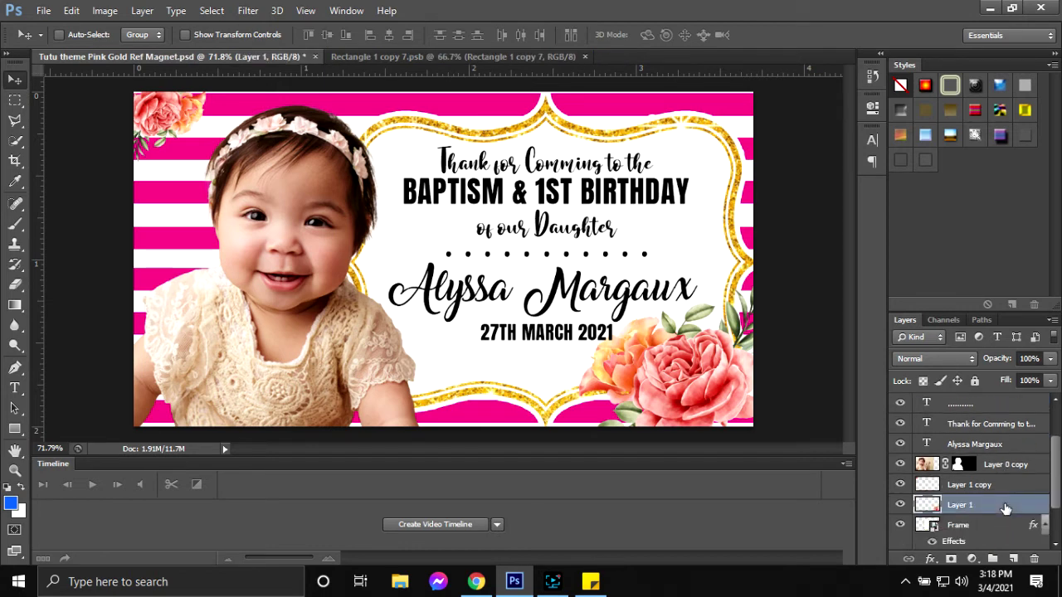
key(ctrl+t)
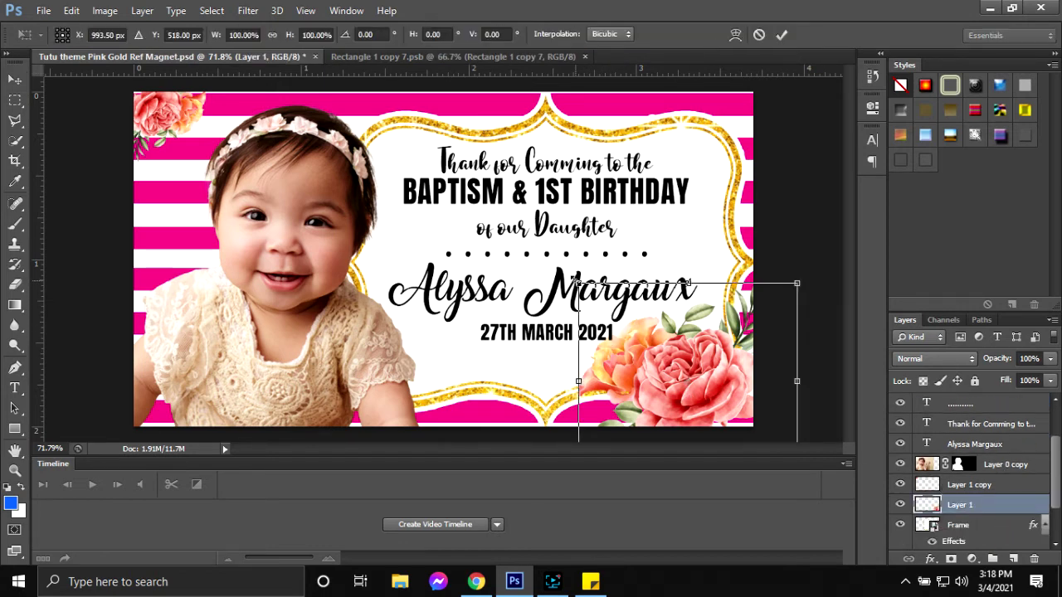
drag(578, 283, 604, 307)
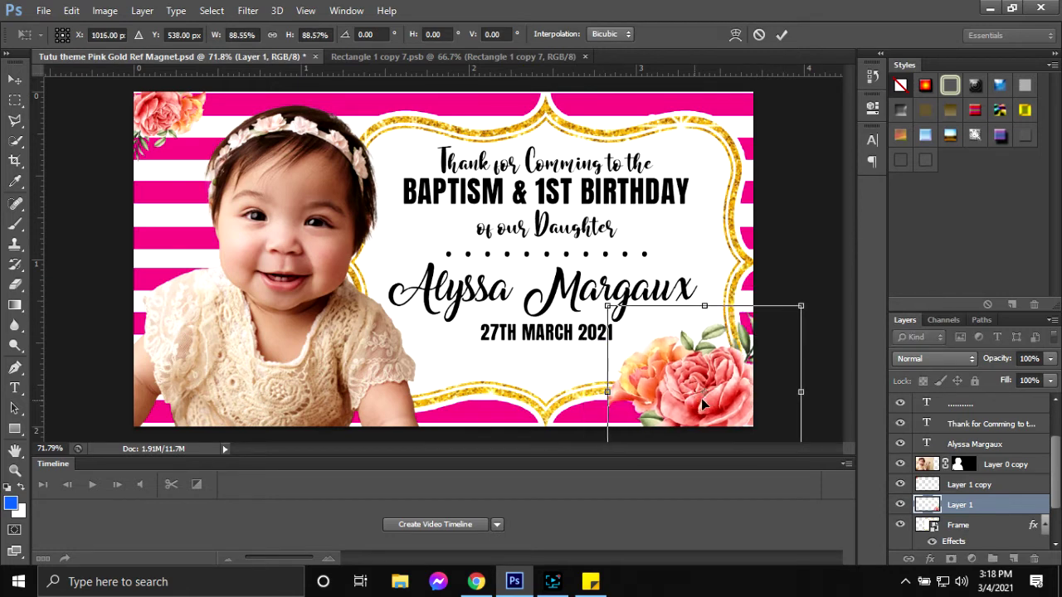
drag(695, 405, 704, 401)
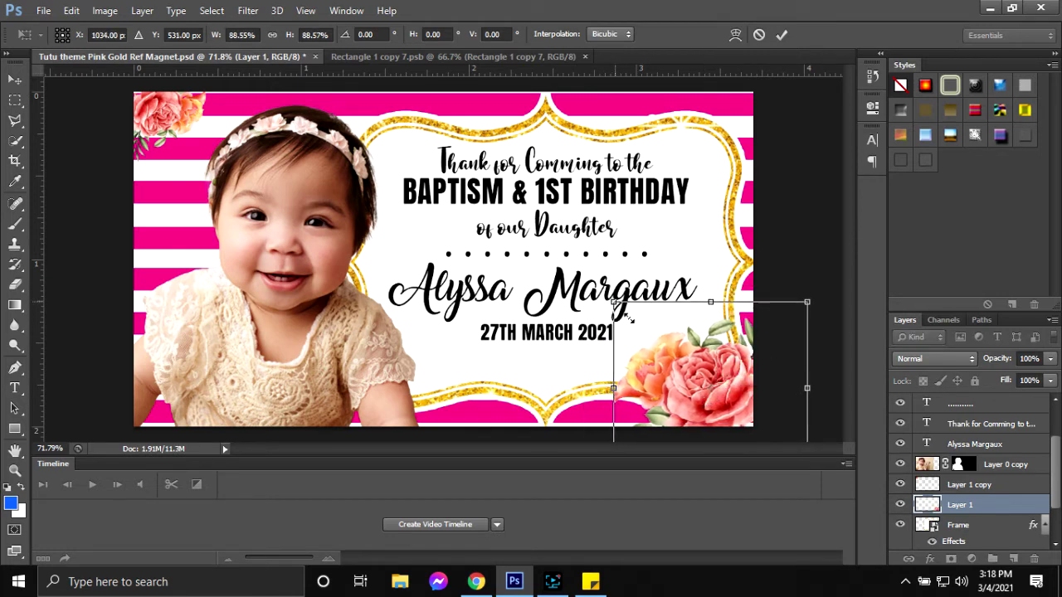
drag(613, 304, 638, 324)
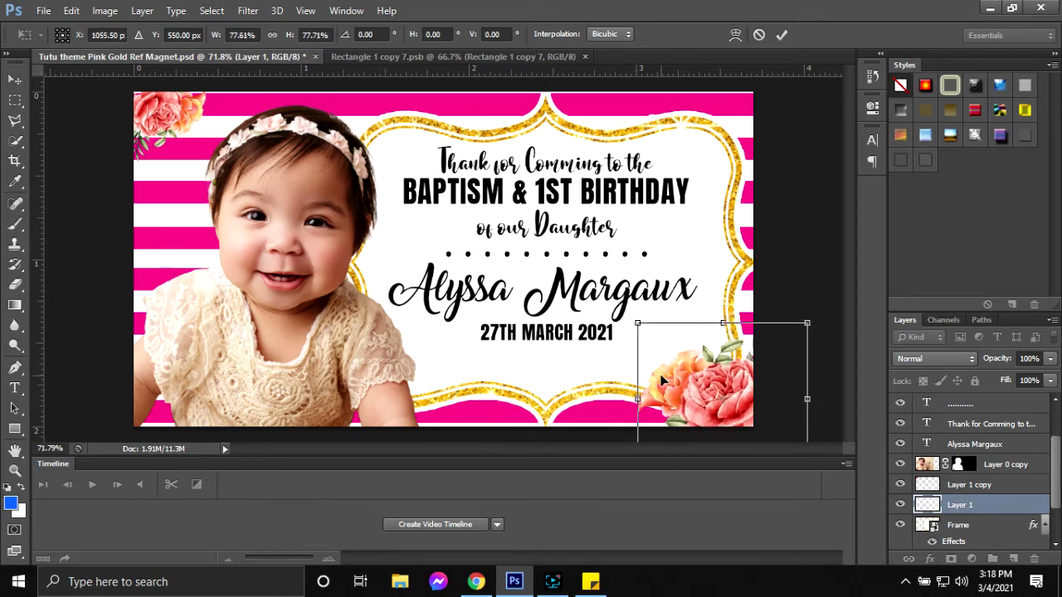
drag(661, 380, 654, 365)
drag(701, 418, 696, 417)
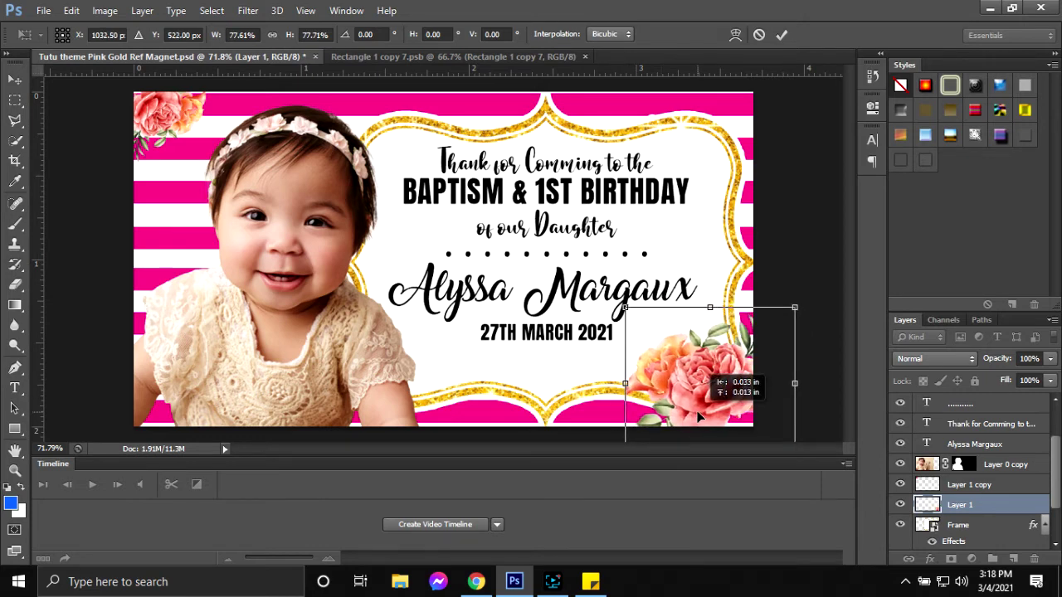
click(781, 34)
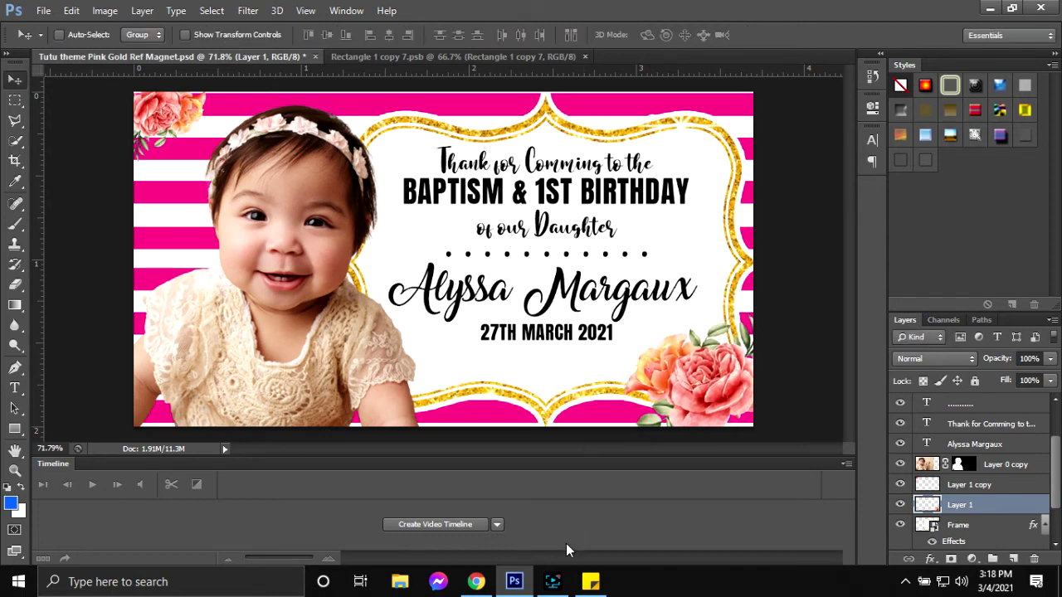
click(552, 581)
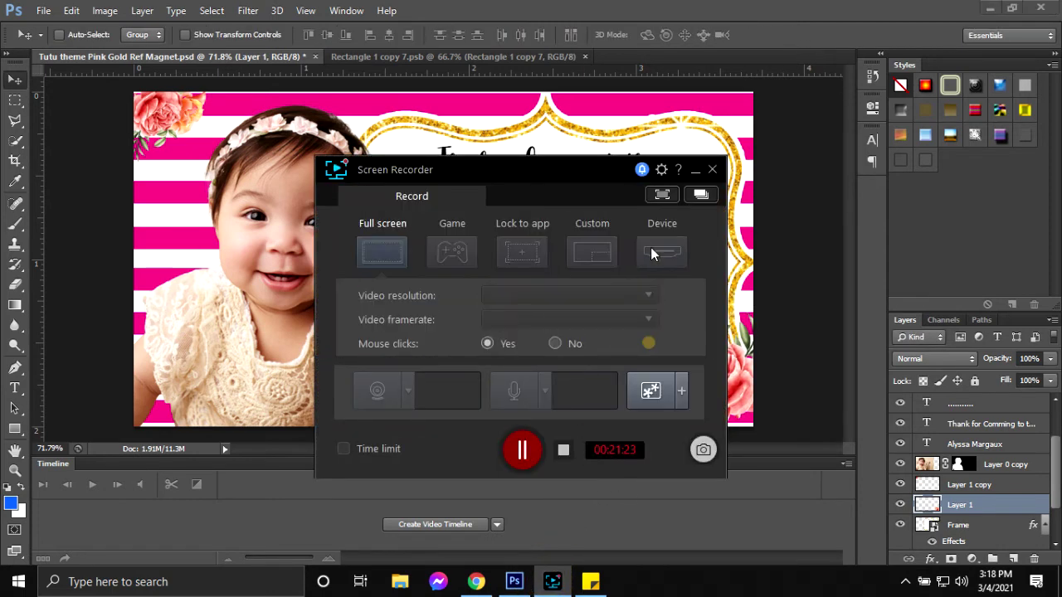
- Select the verse from 'So in Christ Jesus' to 'with Christ' in Sticky Notes, then return to Photoshop
click(591, 582)
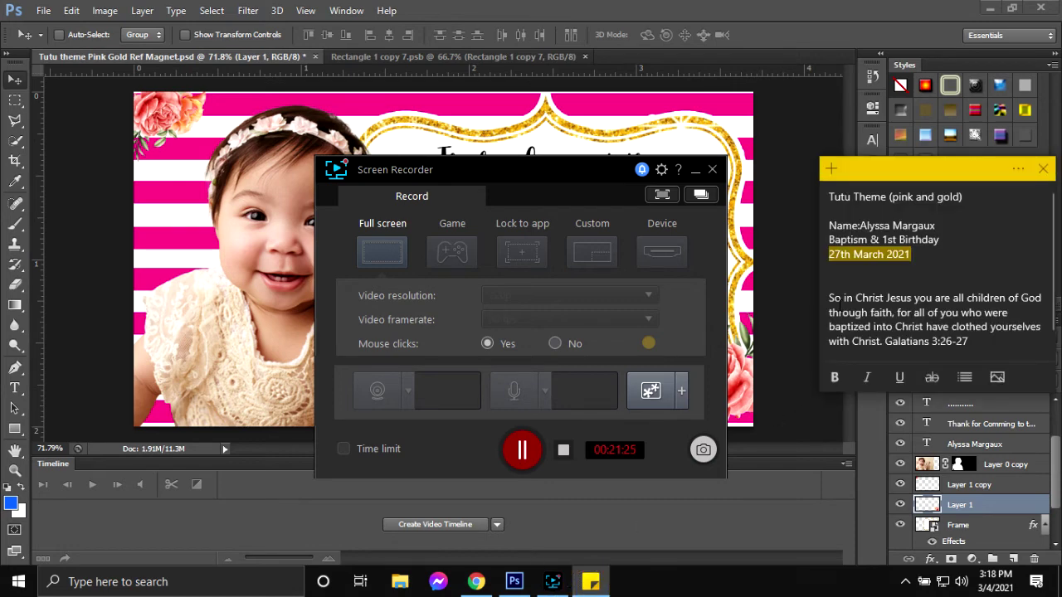
click(832, 297)
mouse_move(830, 297)
mouse_down()
mouse_move(865, 313)
mouse_move(878, 341)
mouse_up()
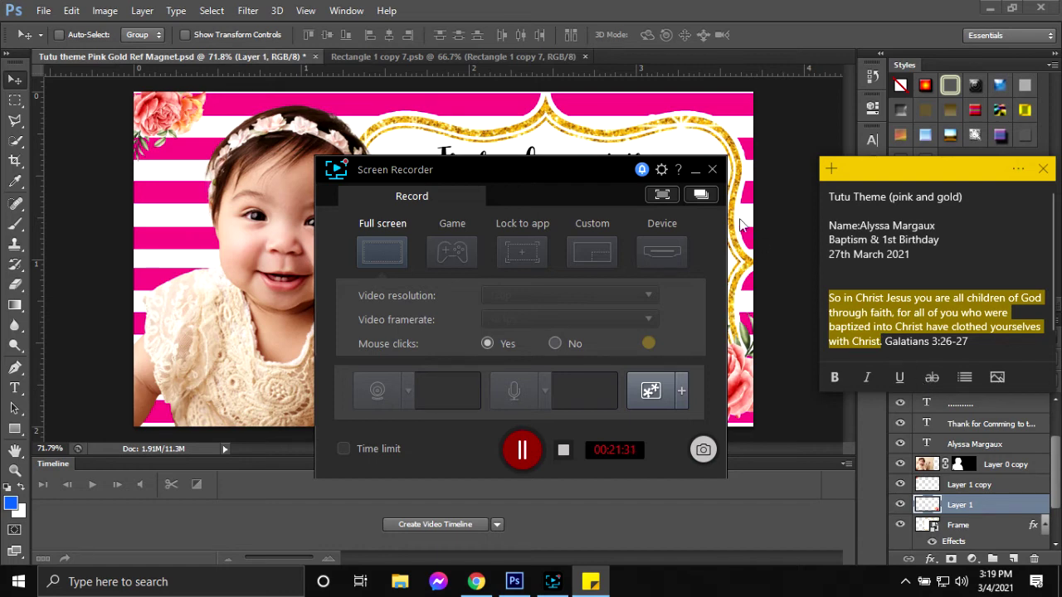
click(681, 99)
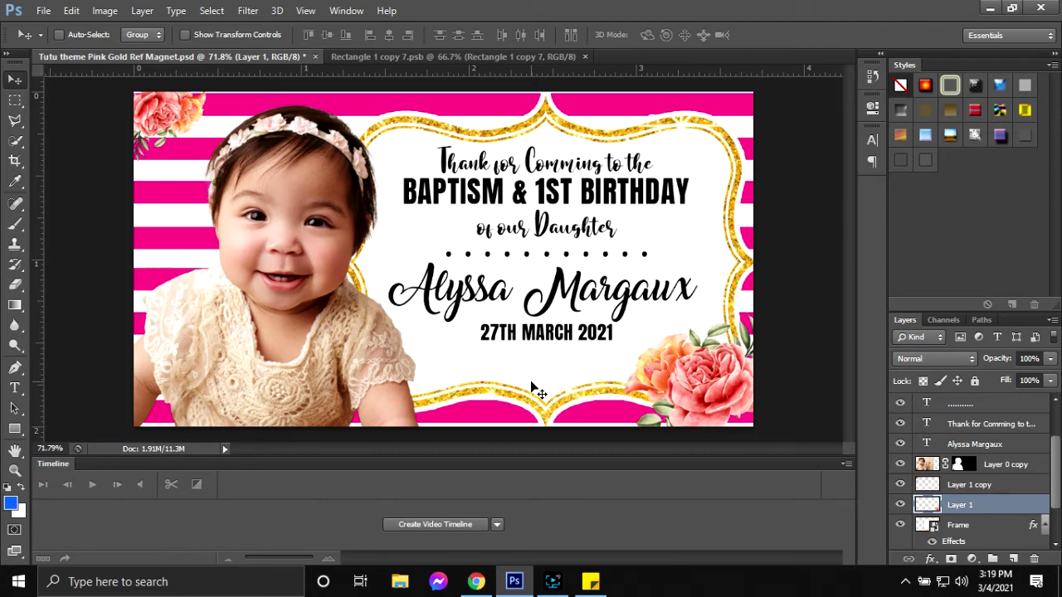
- Duplicate the date layer, move it down, and replace its text with the pasted verse
scroll(1004, 452, up, 1)
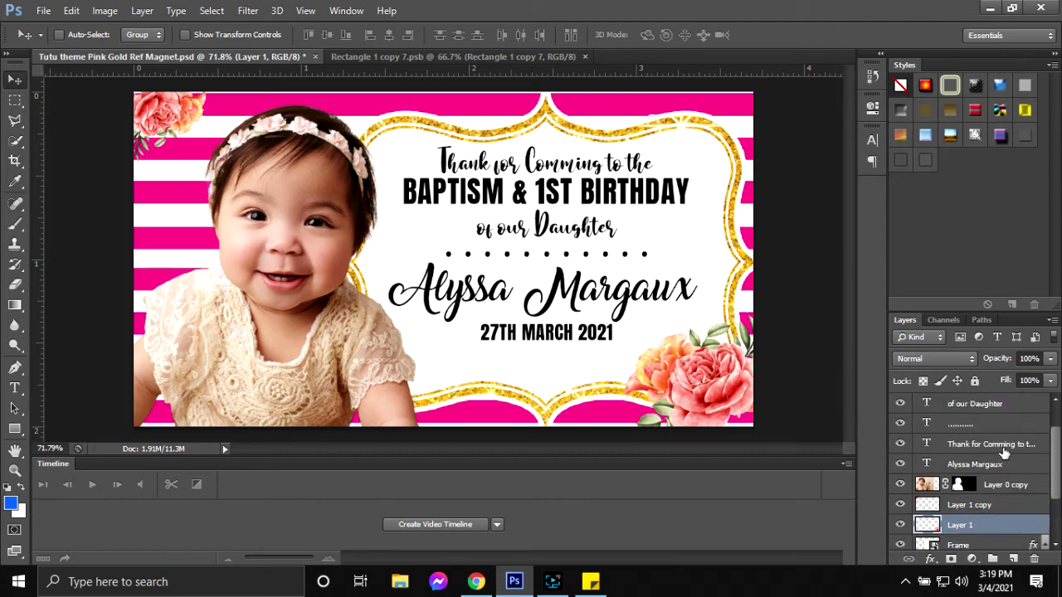
scroll(1004, 456, up, 2)
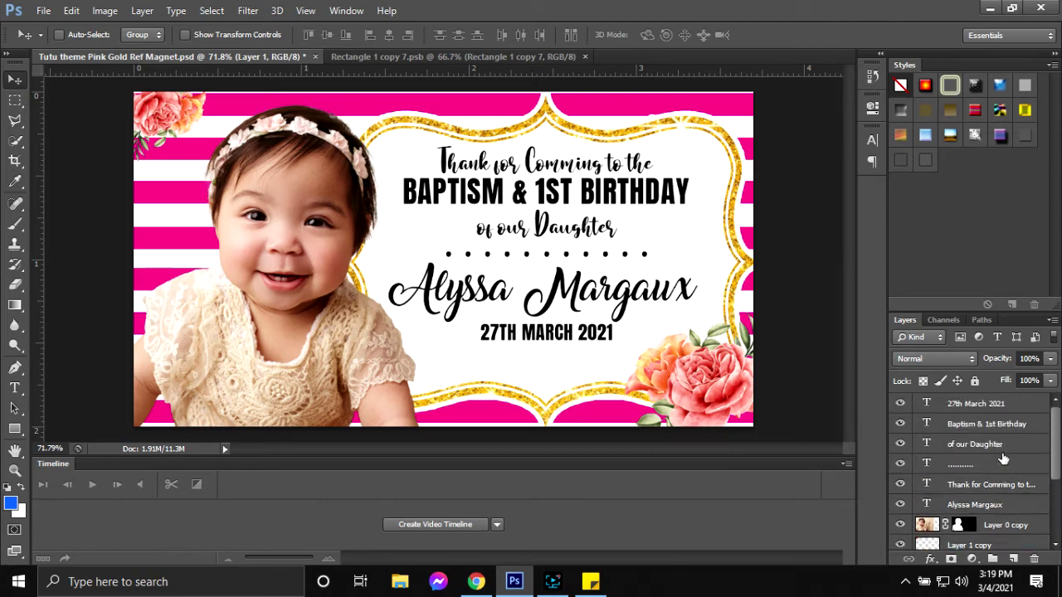
click(975, 406)
key(ctrl+j)
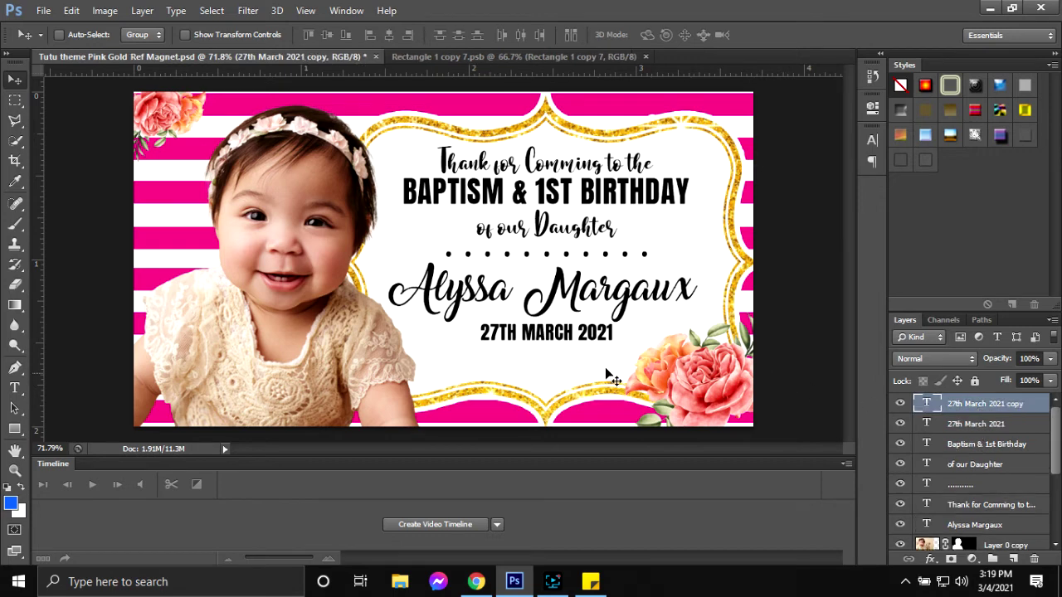
drag(582, 358, 585, 387)
key(t)
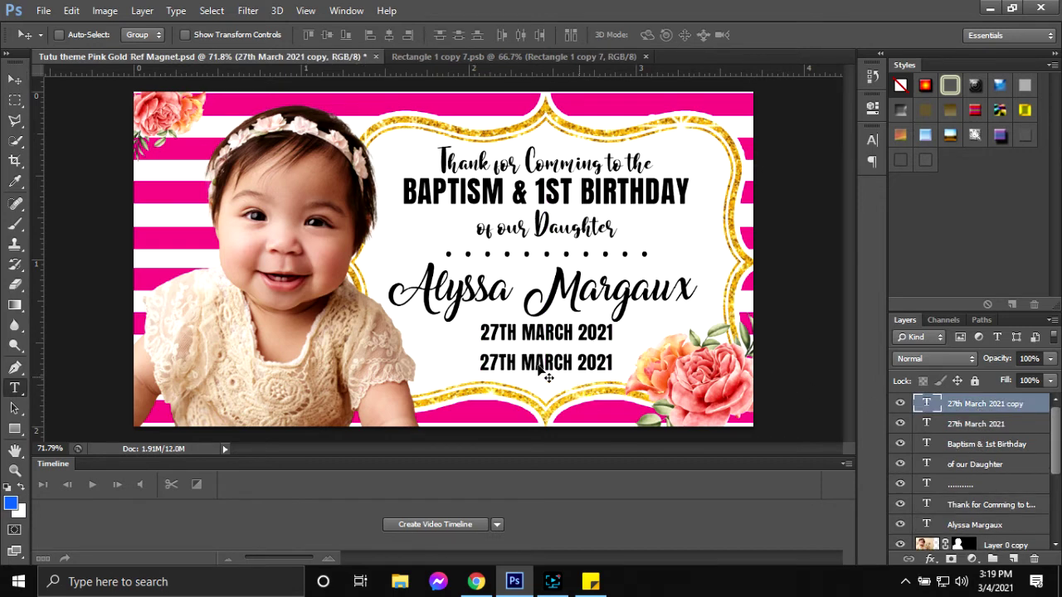
triple_click(525, 362)
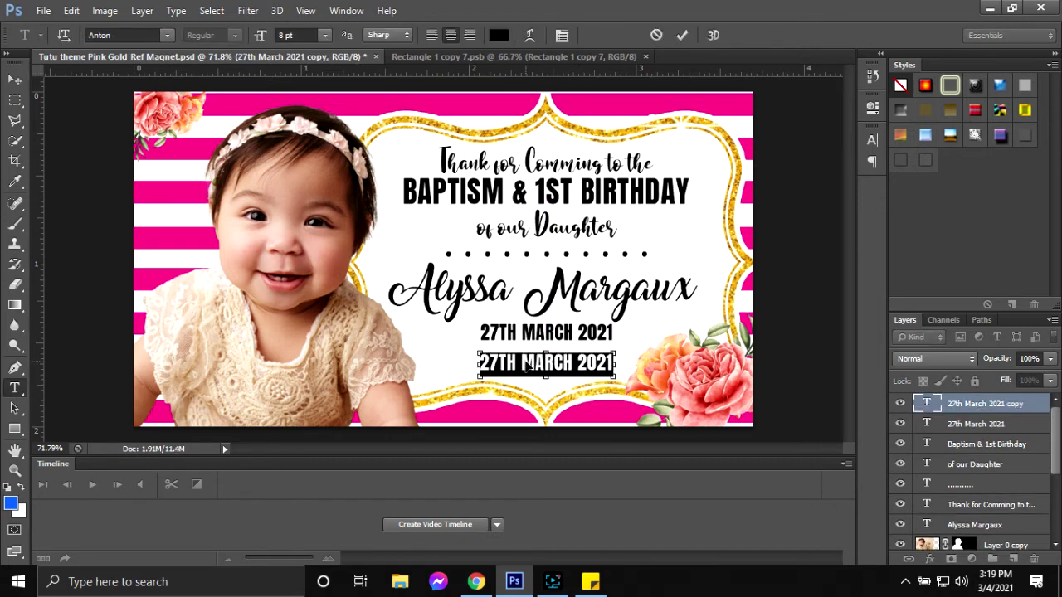
key(ctrl+v)
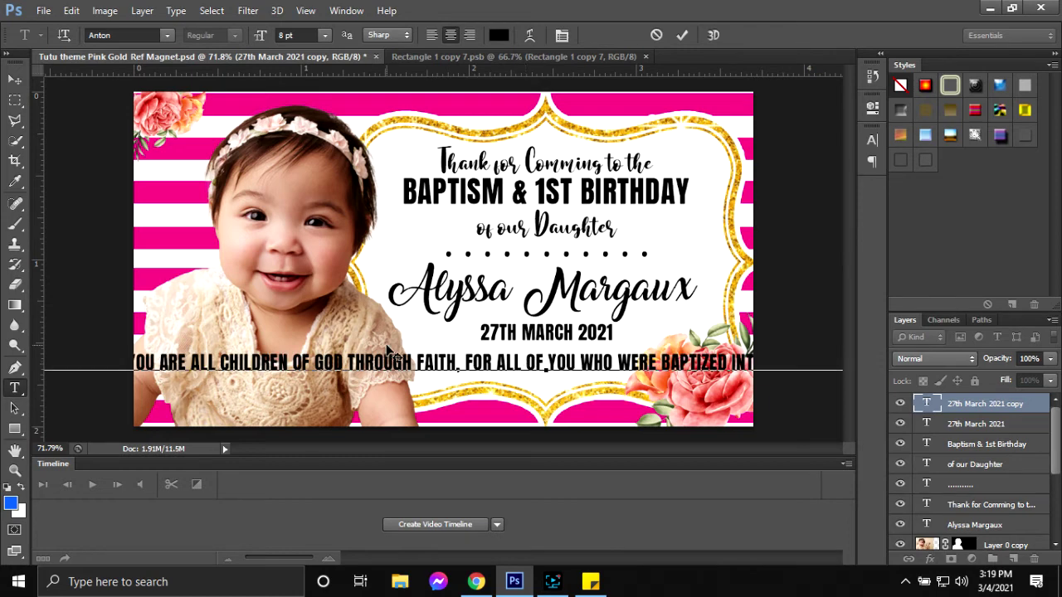
- Turn off All Caps for the verse and set it in Beyond The Mountains (TT)
triple_click(338, 367)
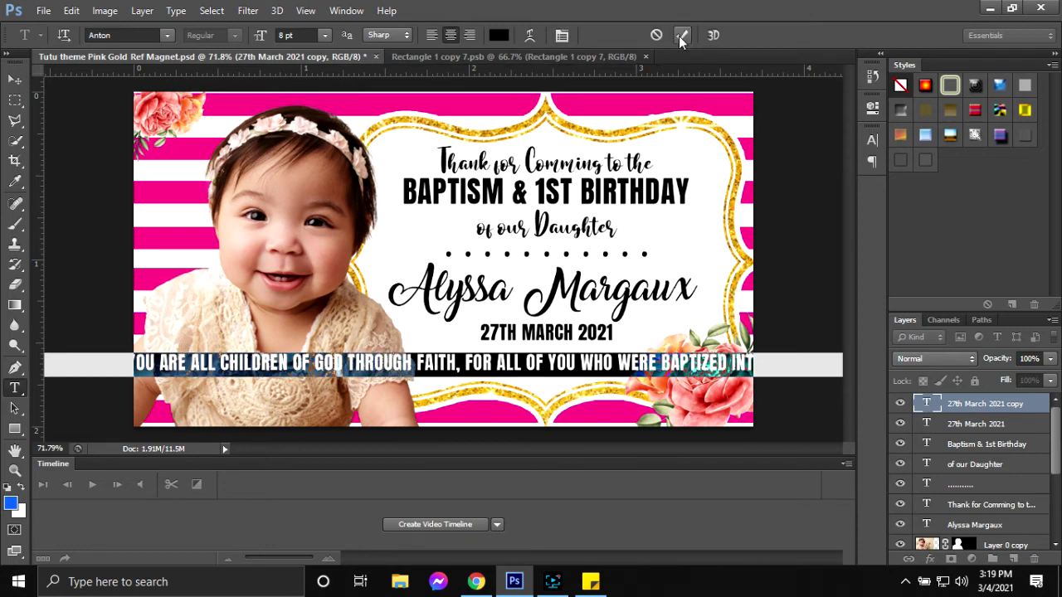
click(562, 36)
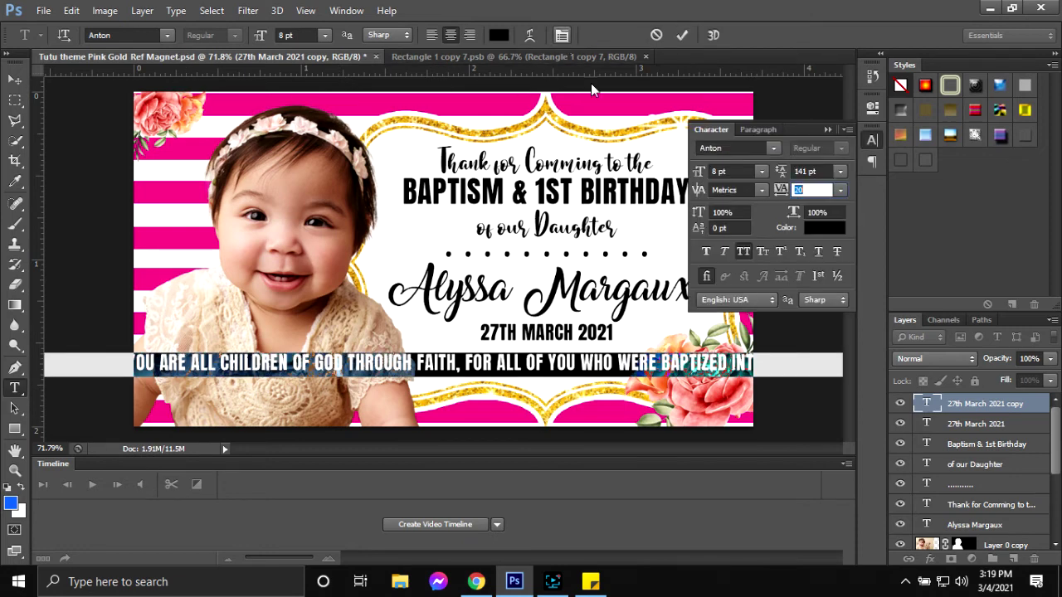
click(744, 258)
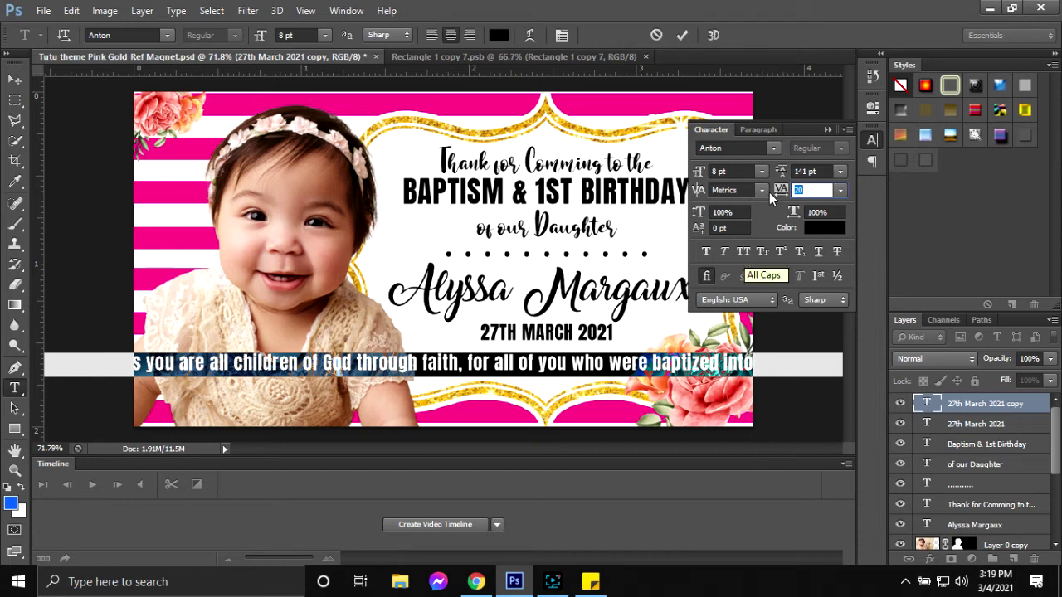
click(828, 130)
click(153, 34)
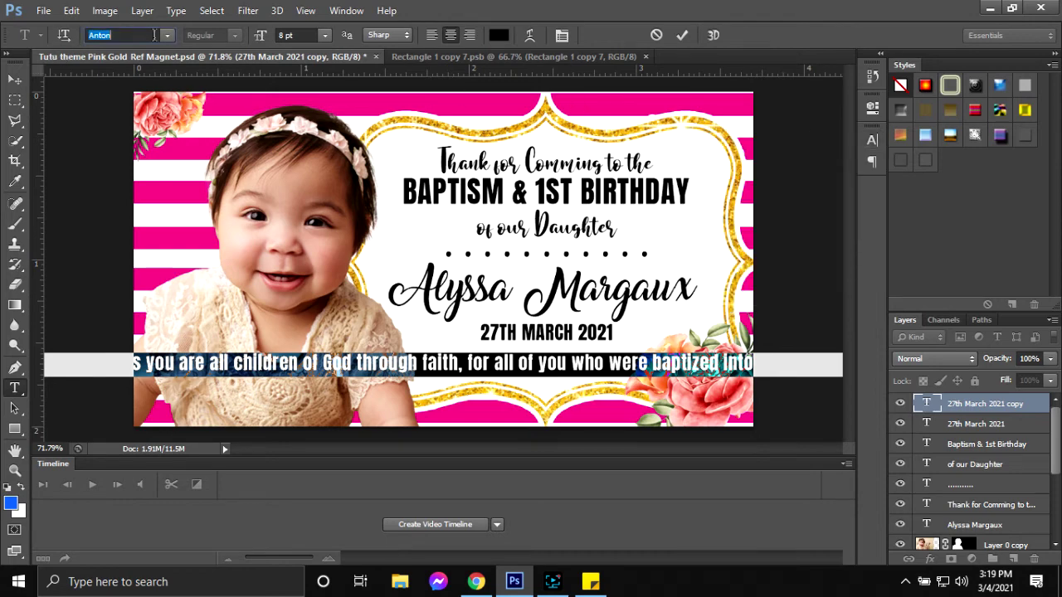
click(168, 36)
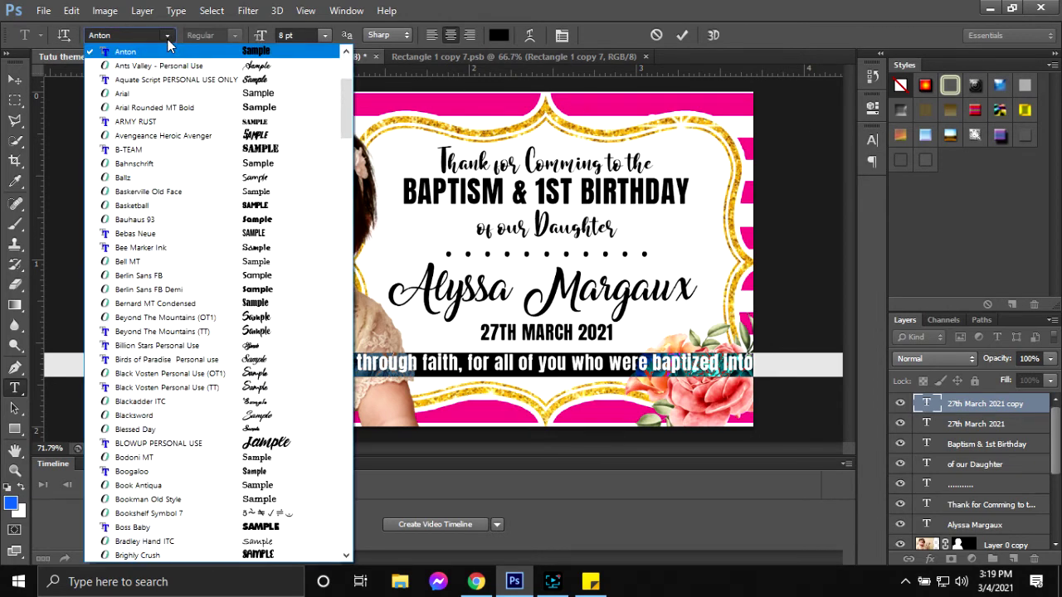
scroll(238, 123, up, 4)
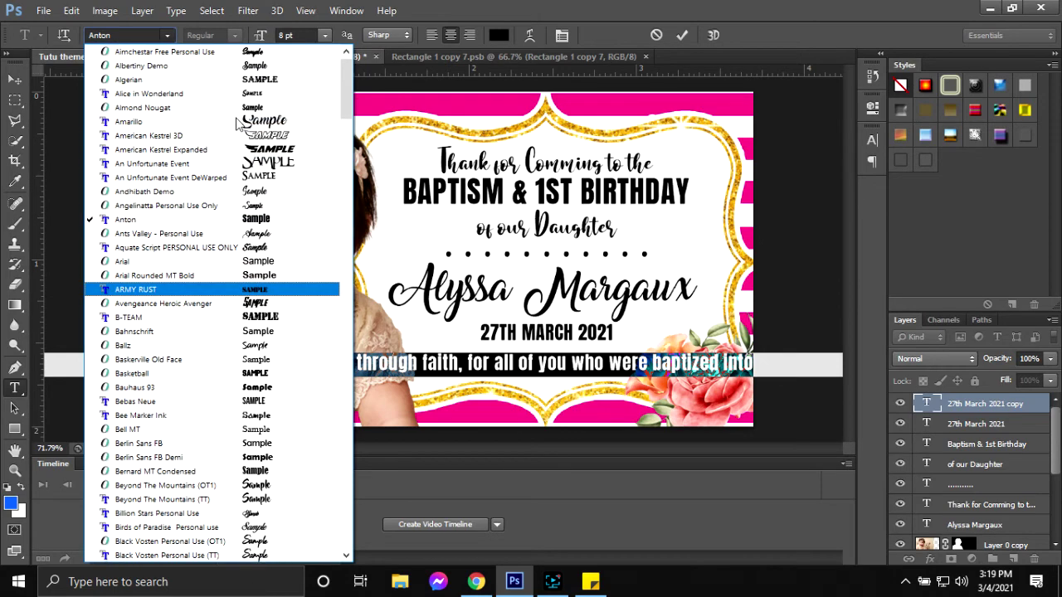
scroll(239, 123, up, 1)
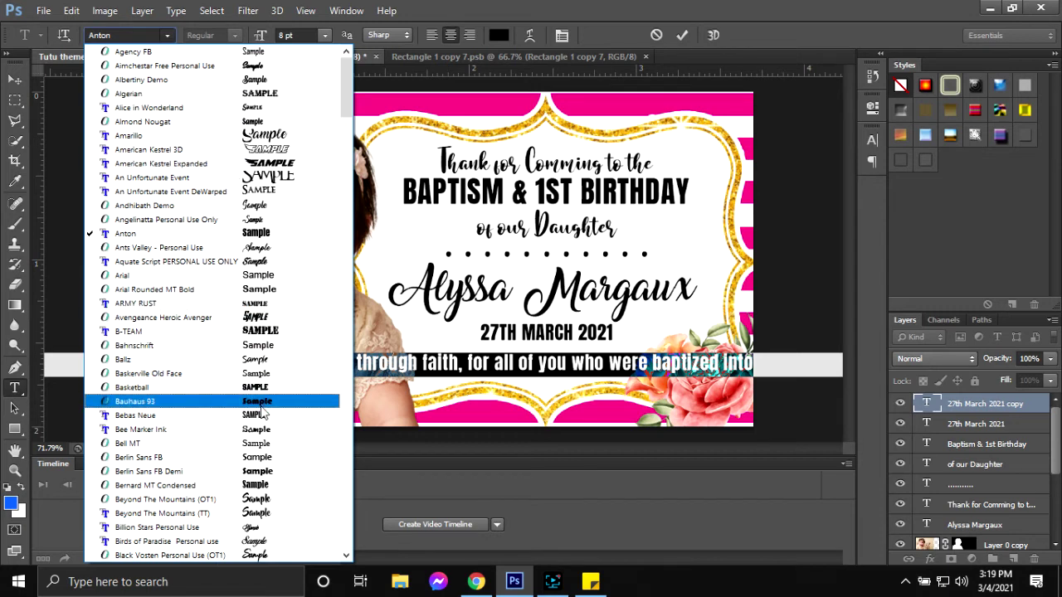
click(296, 514)
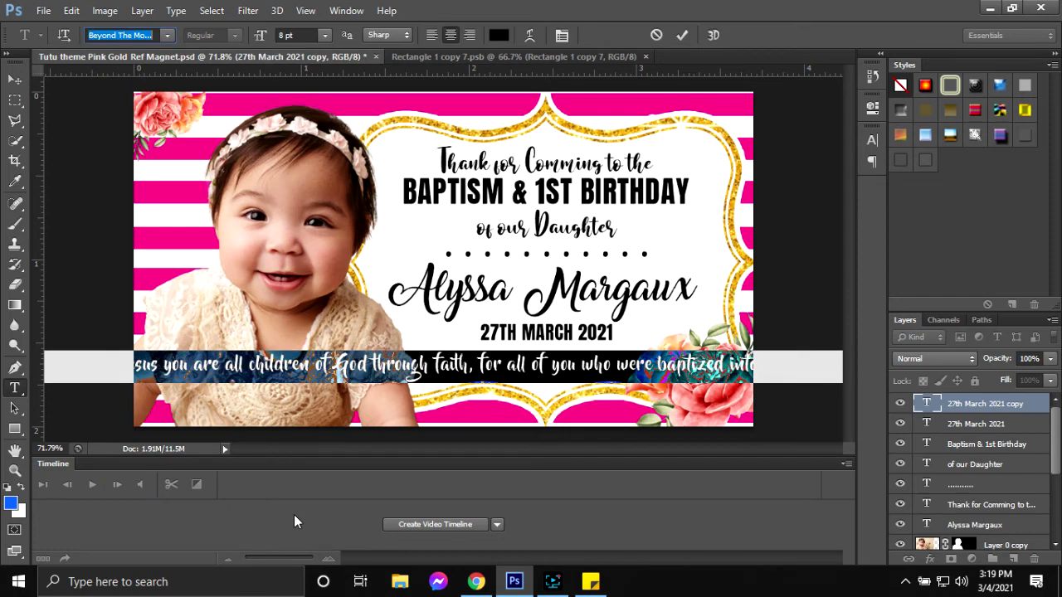
click(682, 34)
- Center-align the verse line and position it below the date
key(v)
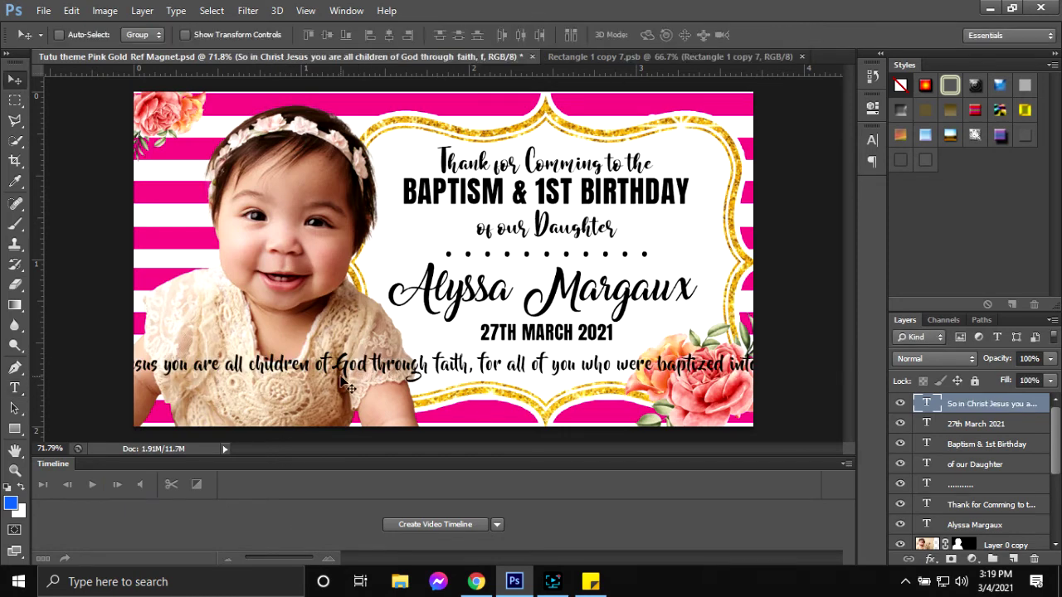
drag(340, 373, 654, 376)
key(t)
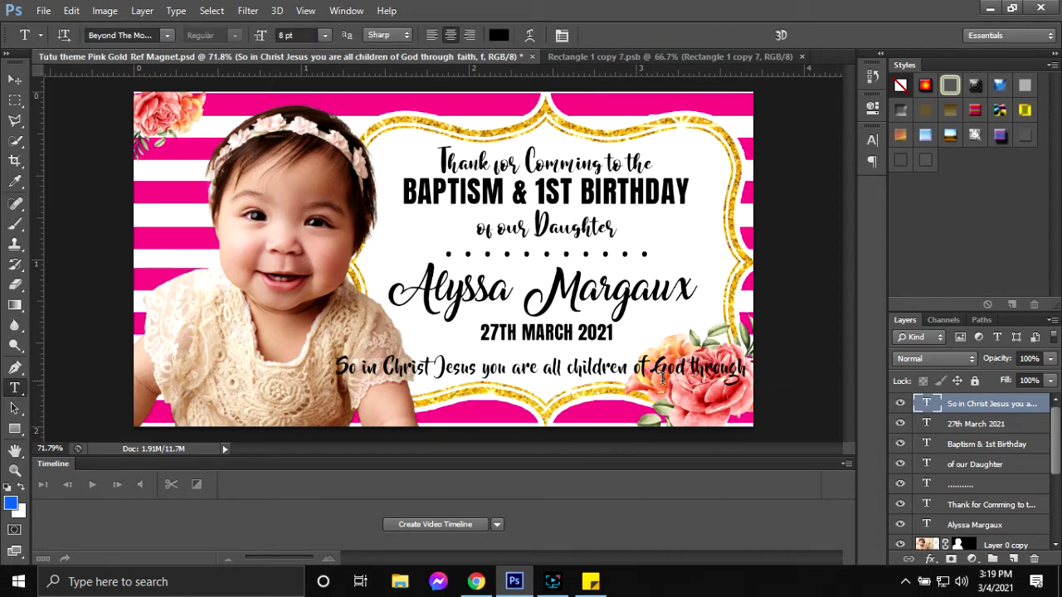
click(682, 367)
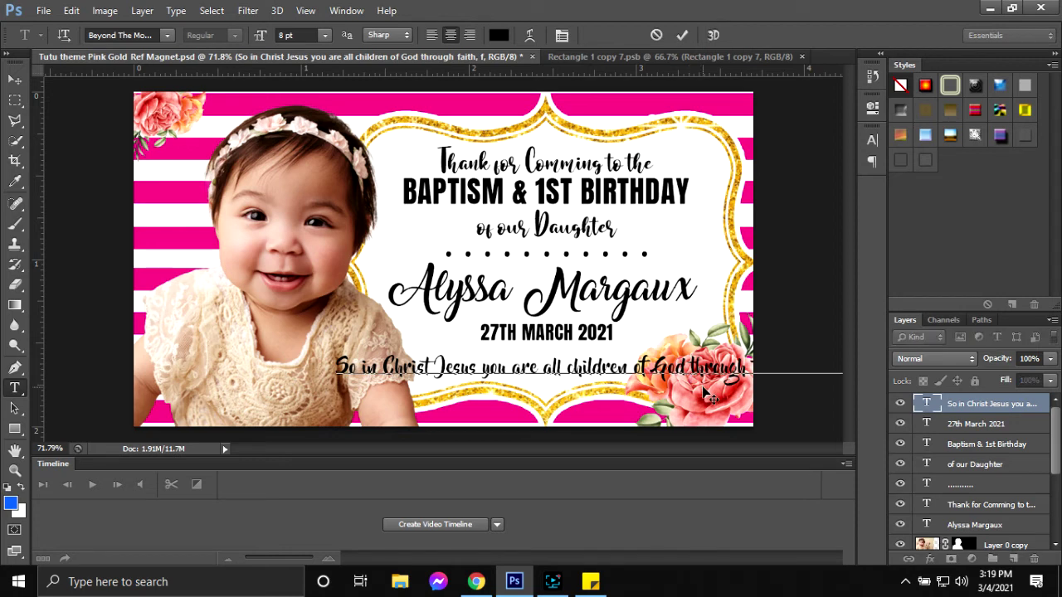
key(ctrl+shift+l)
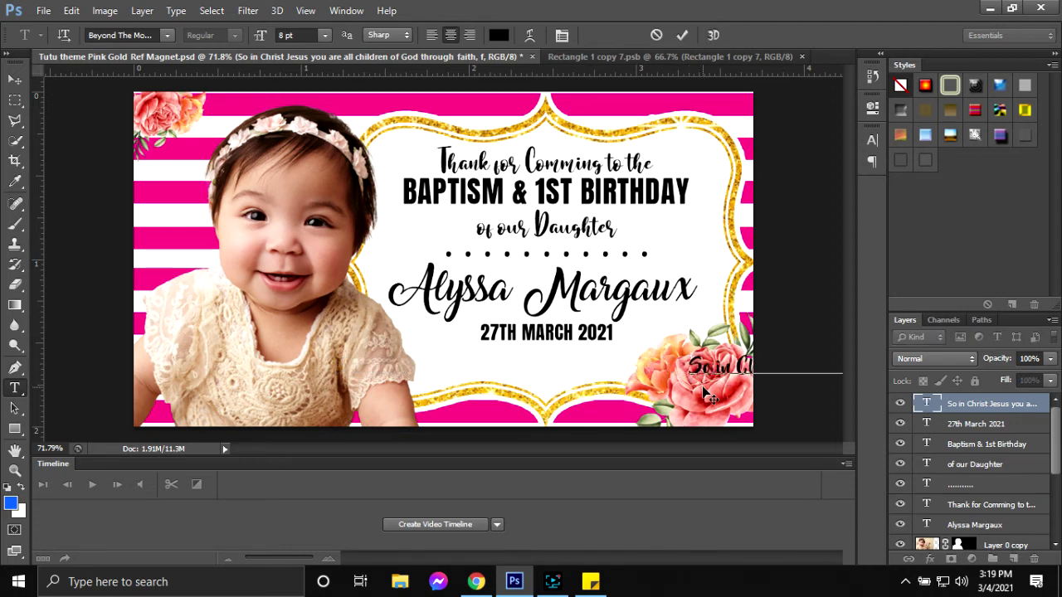
click(682, 35)
key(v)
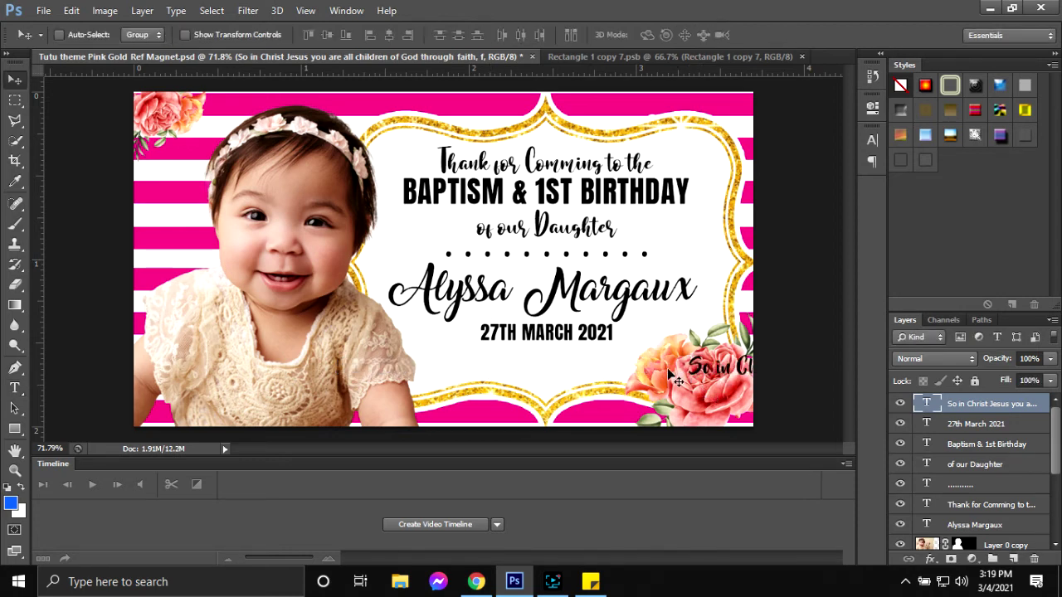
mouse_move(673, 378)
mouse_down()
mouse_move(253, 188)
mouse_move(267, 375)
mouse_up()
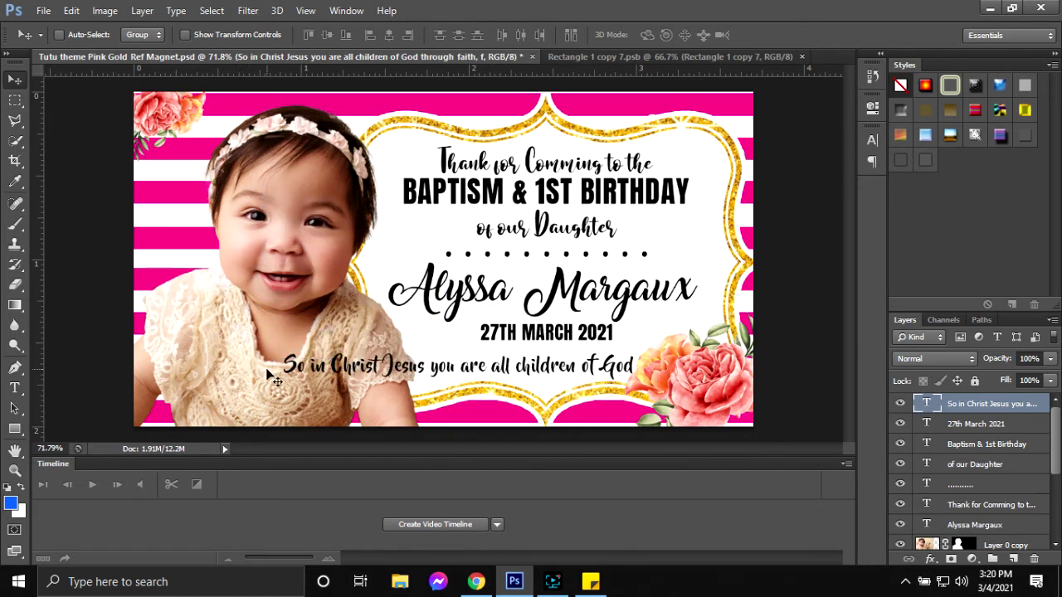
- Set the verse's line spacing to Auto
key(t)
click(354, 369)
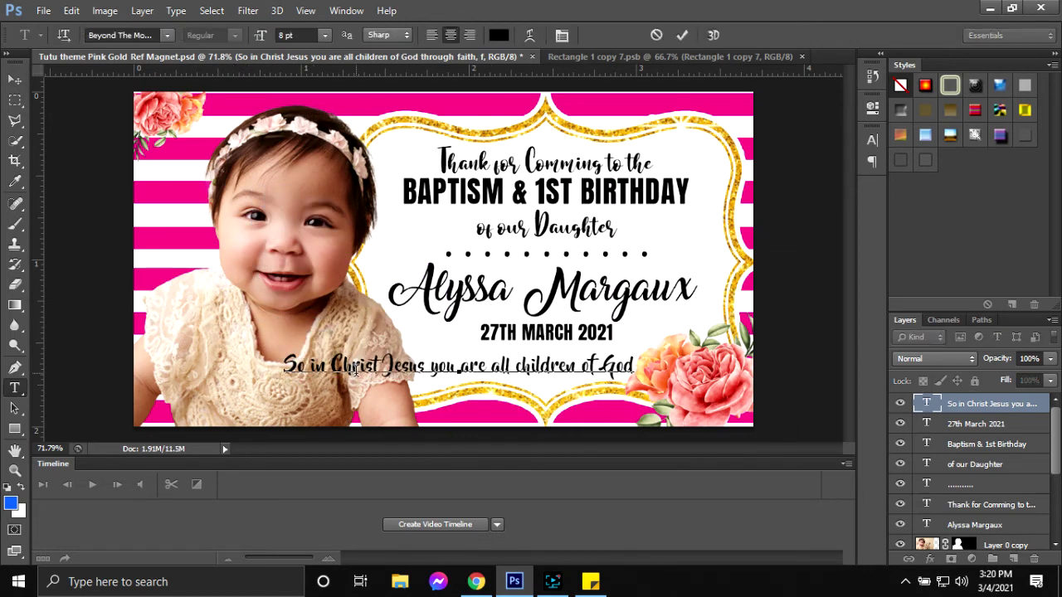
key(ctrl+a)
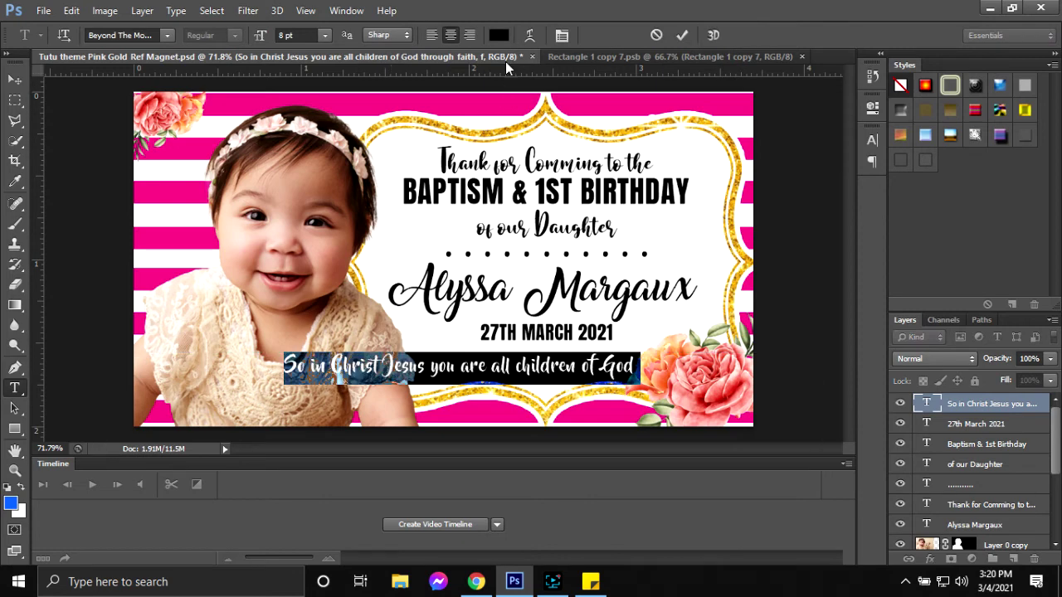
click(561, 35)
click(804, 171)
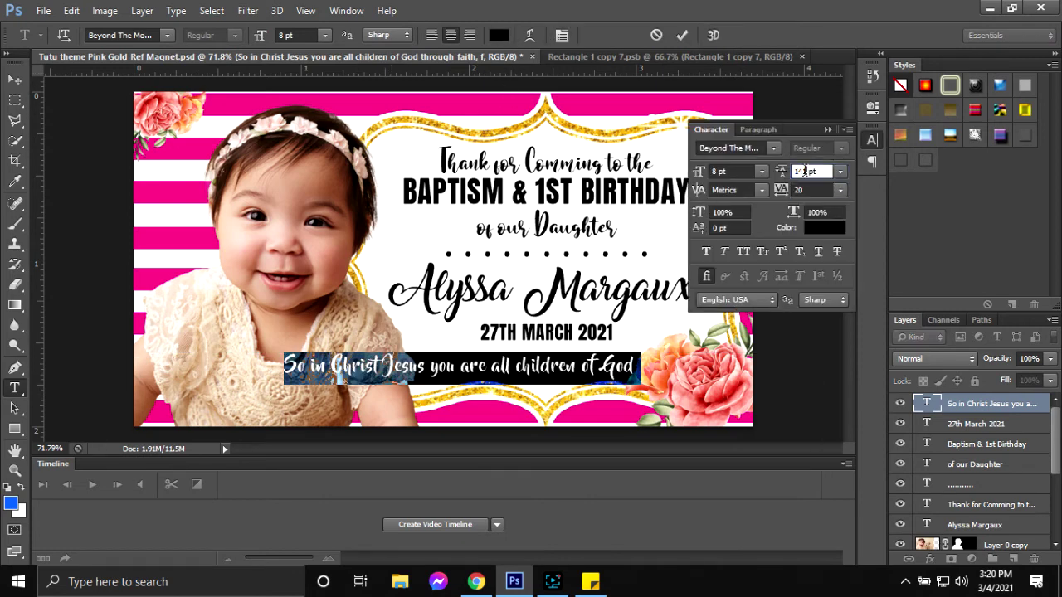
click(839, 172)
click(826, 188)
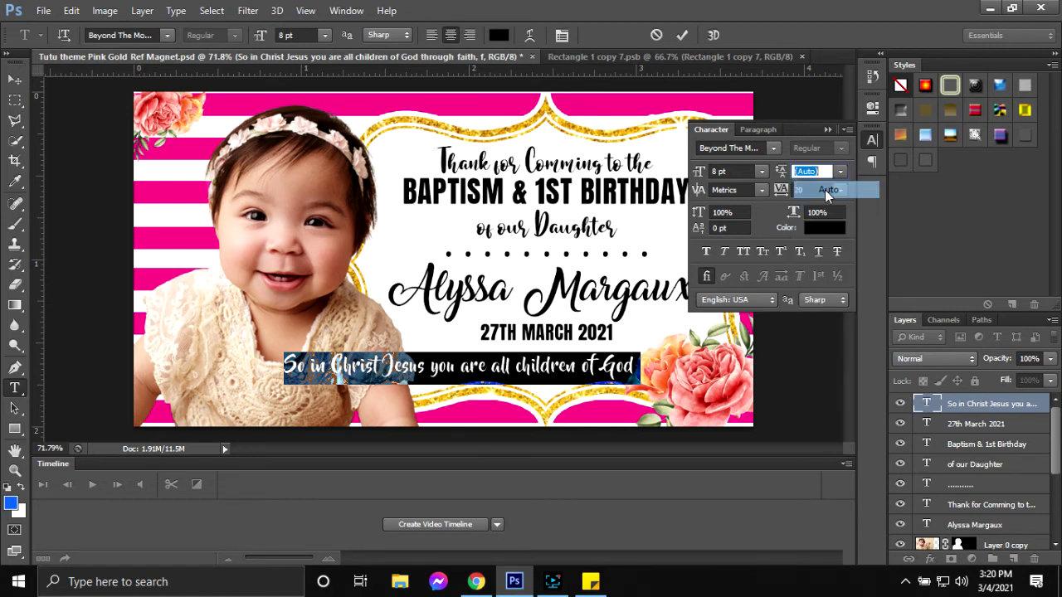
click(827, 130)
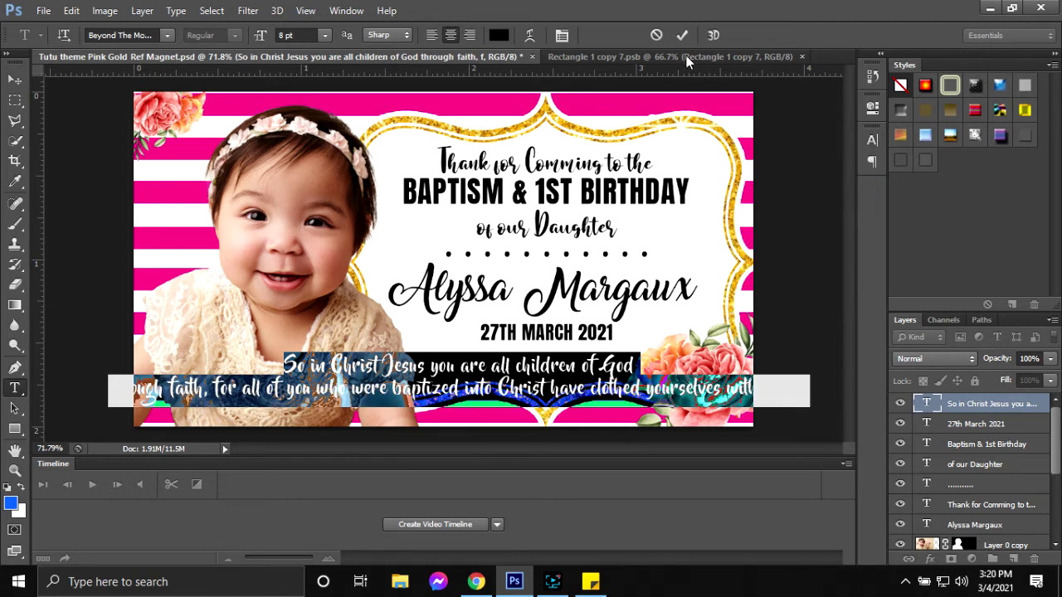
click(503, 371)
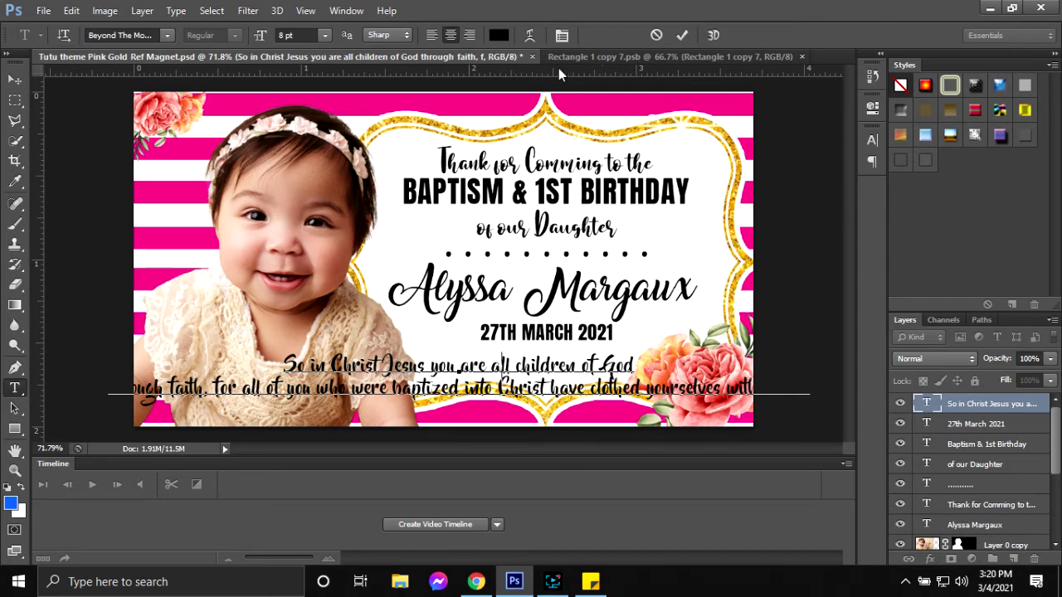
- Left-align the verse and move it left onto the card
key(ctrl+a)
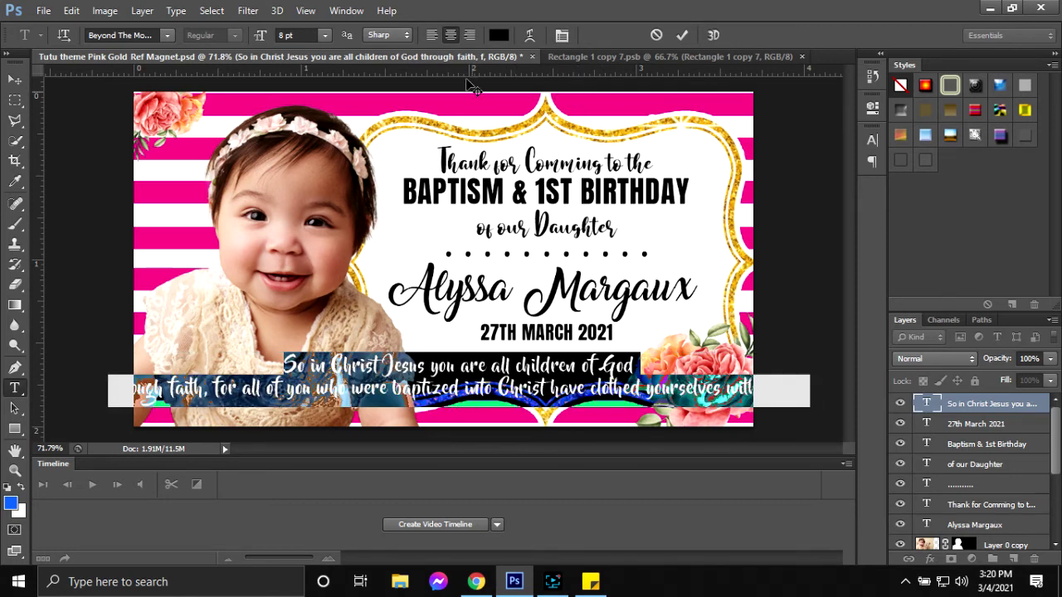
click(432, 35)
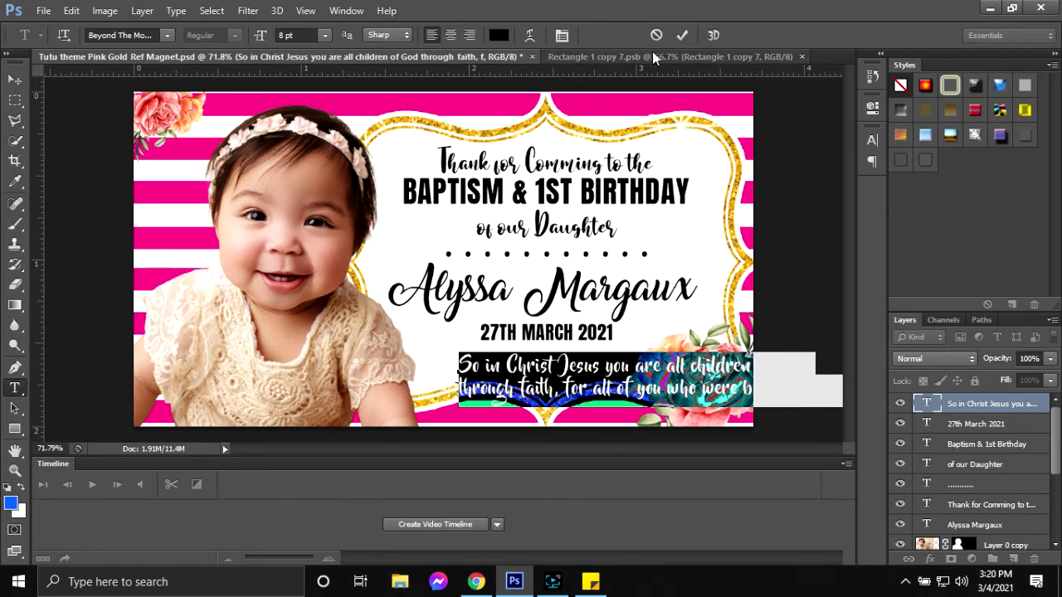
click(682, 35)
key(v)
drag(553, 419, 378, 387)
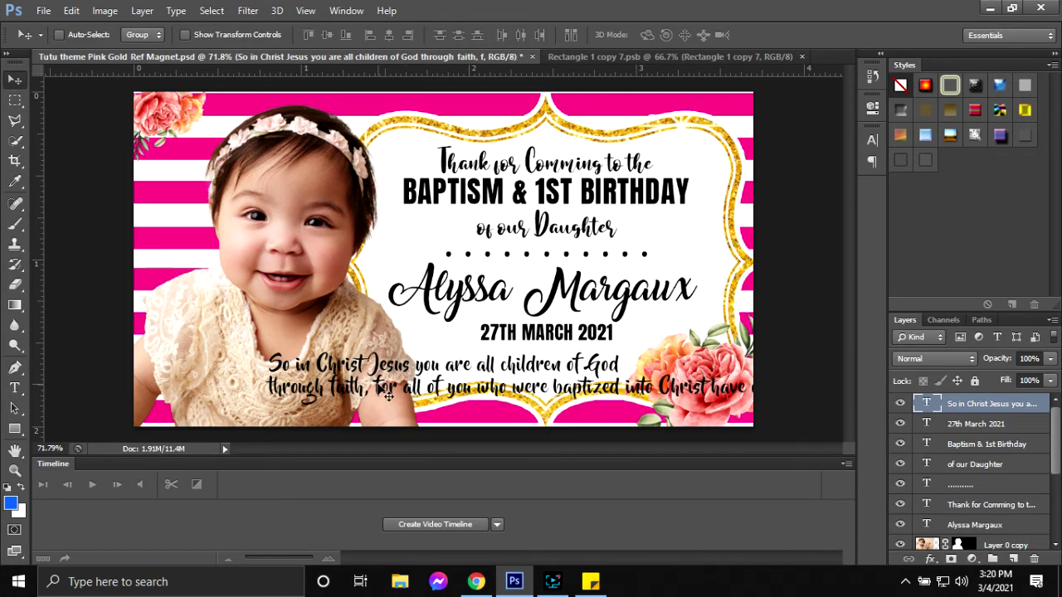
- Break the verse onto a third line after 'baptized'
key(t)
click(626, 390)
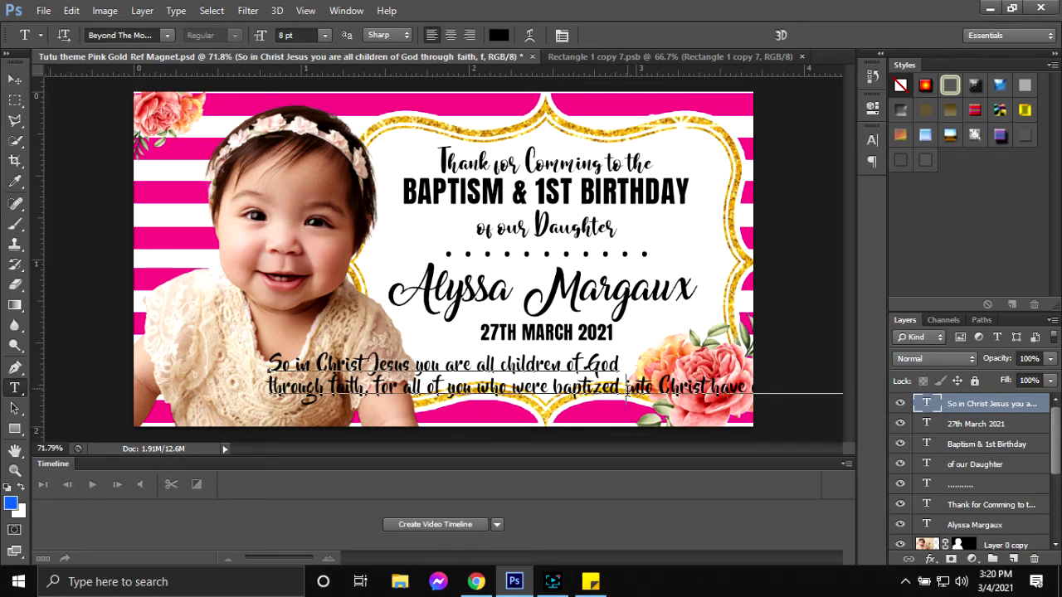
key(Return)
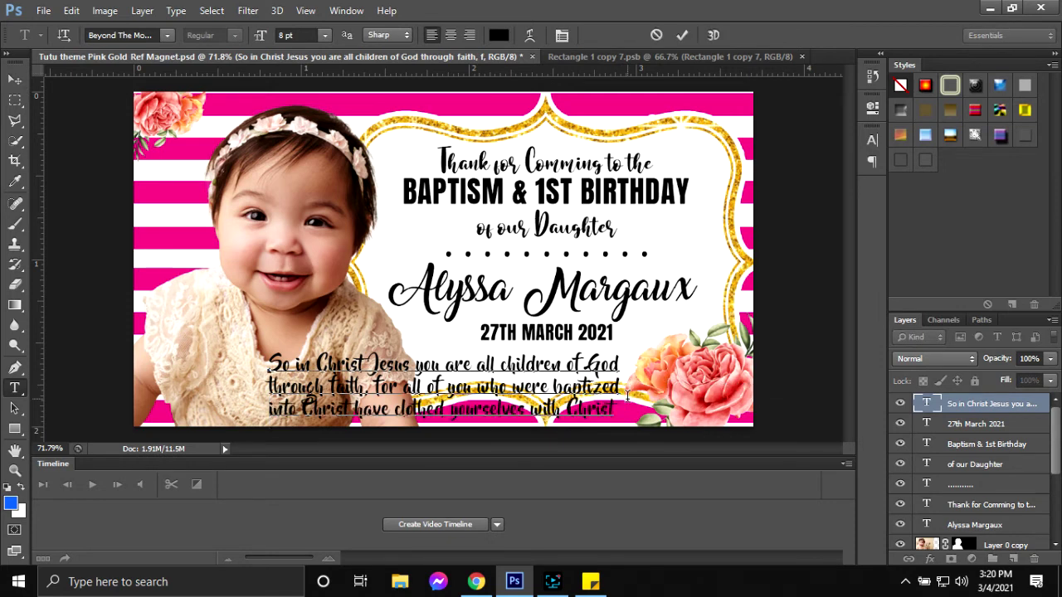
click(682, 35)
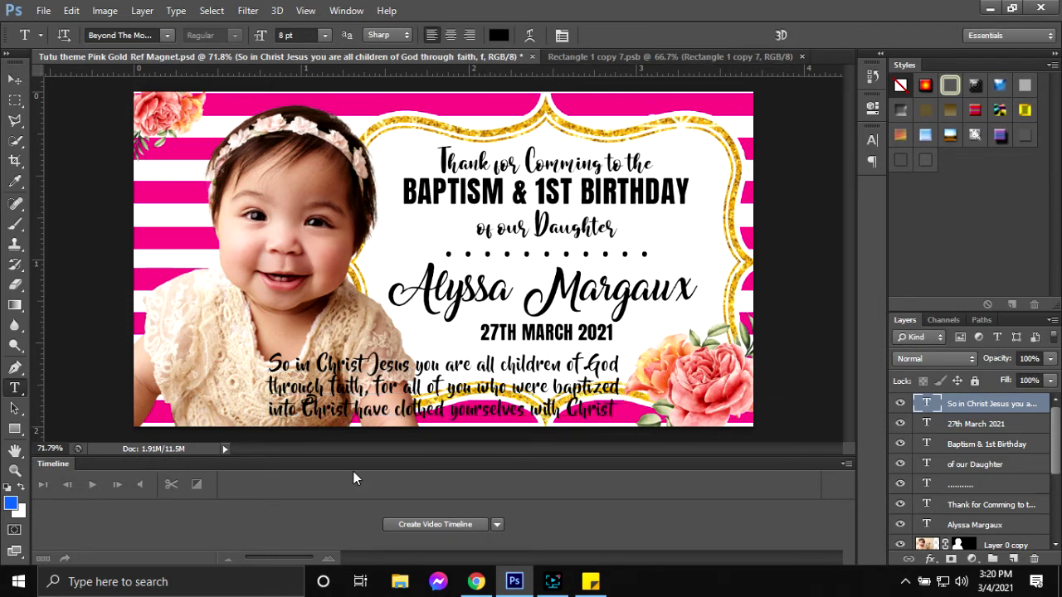
key(ctrl+t)
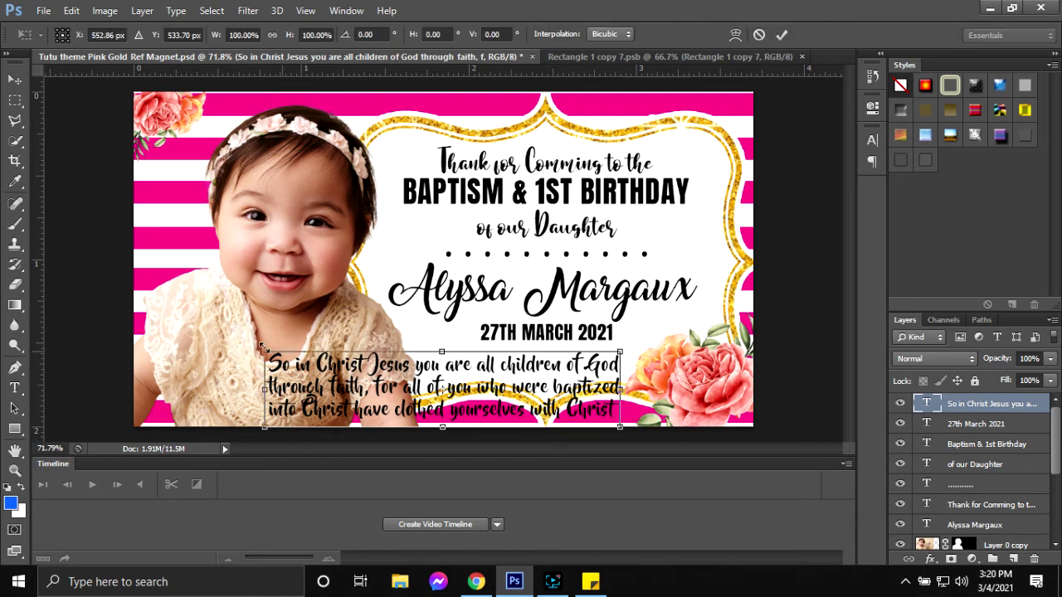
- Scale the verse to about 68% (5.45 pt) and centre it under the date
drag(262, 348, 375, 390)
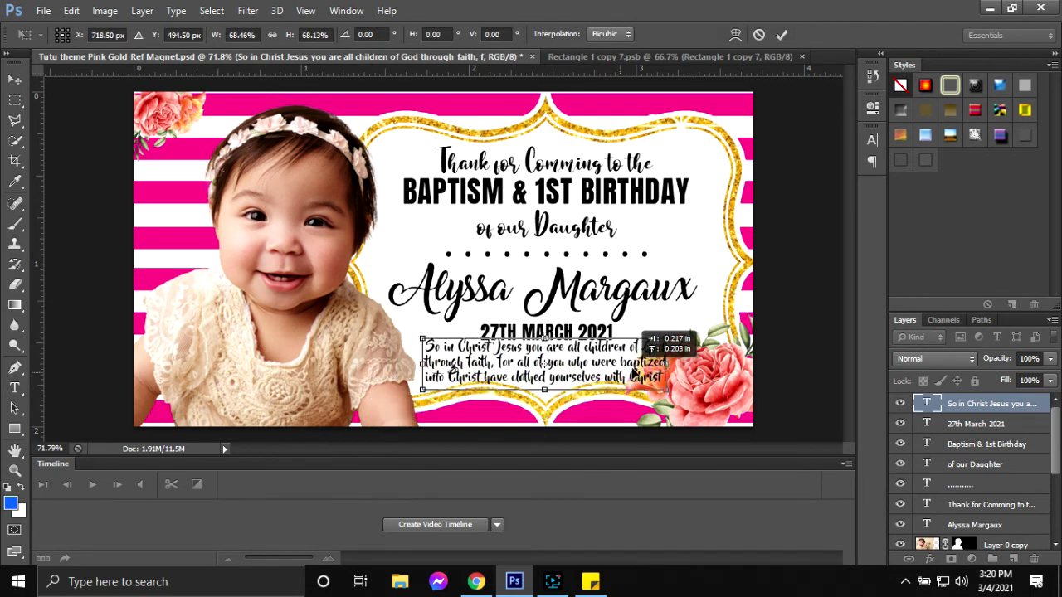
drag(583, 413, 637, 381)
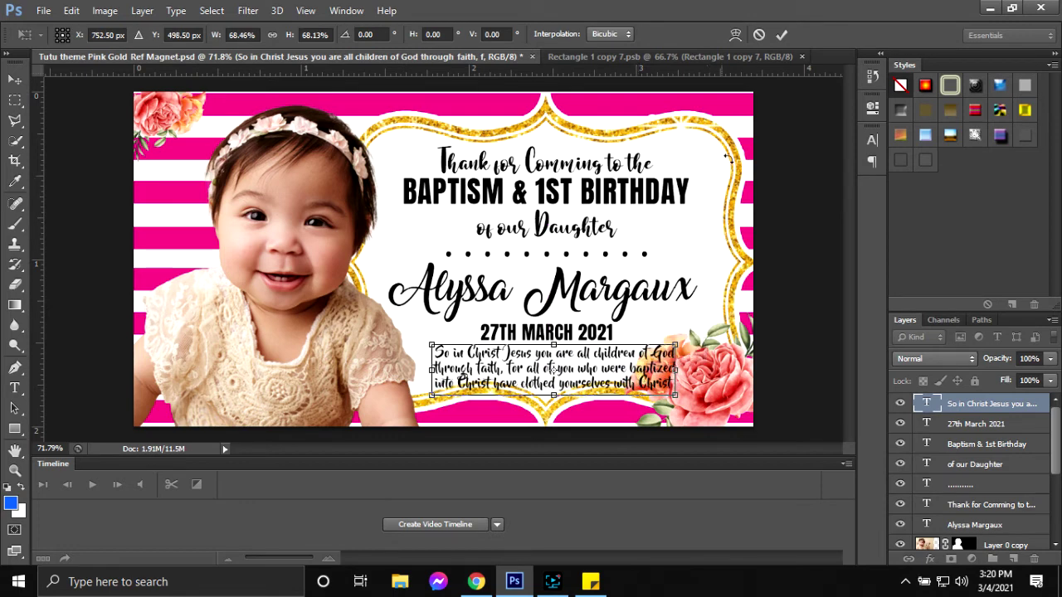
click(781, 36)
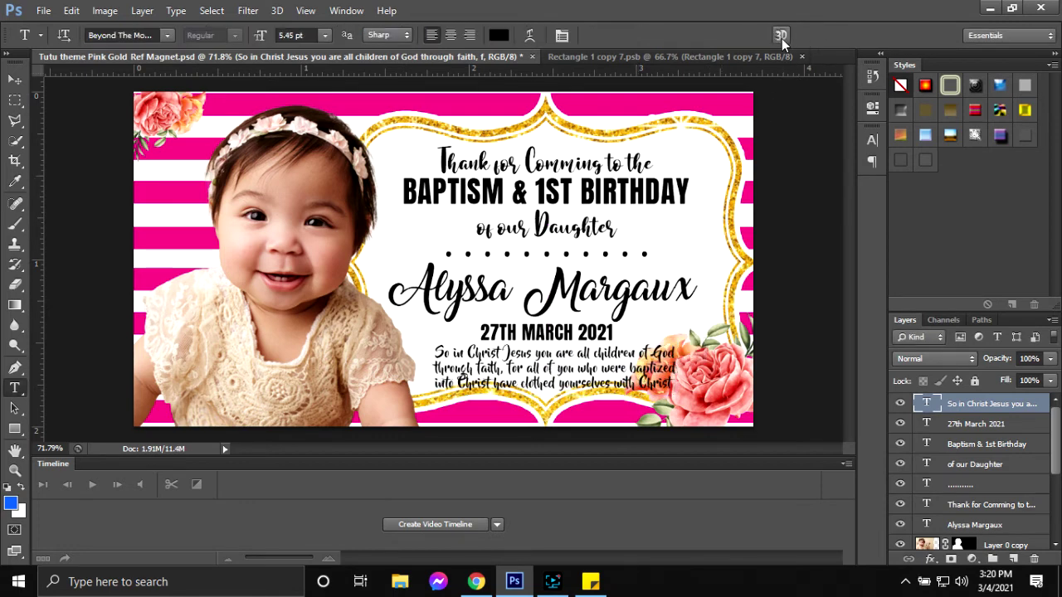
- Stretch the gold Frame layer vertically to about 110% height, then zoom back in on the card
scroll(993, 494, down, 3)
click(993, 507)
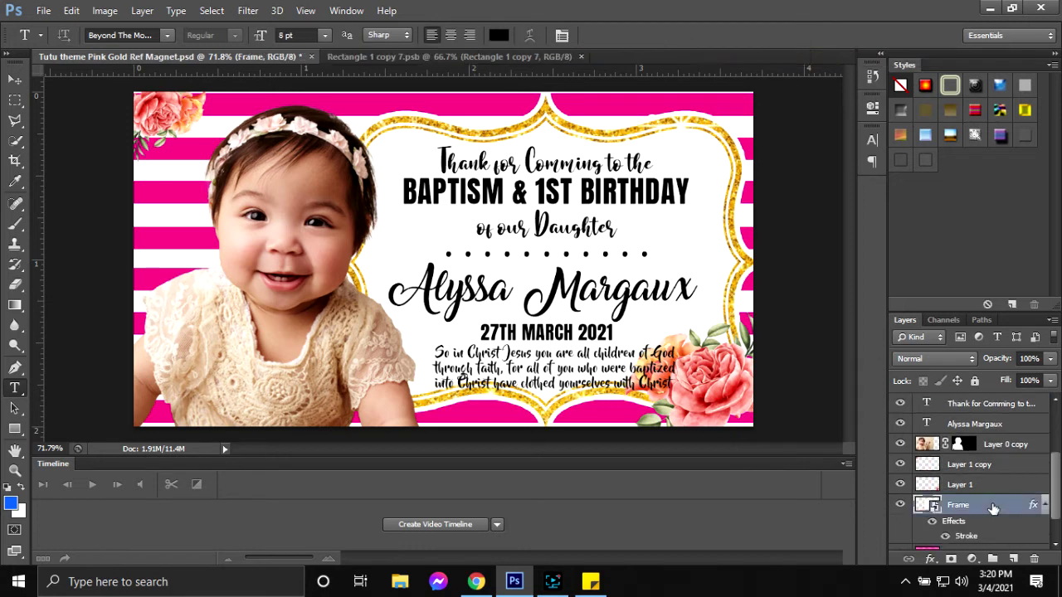
key(ctrl+t)
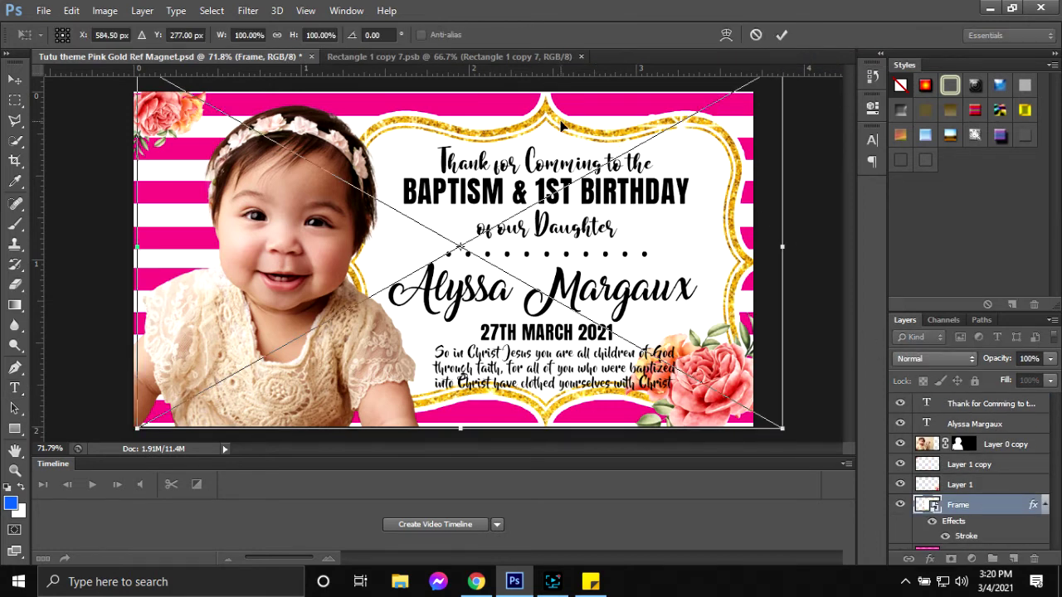
scroll(555, 133, down, 1)
scroll(506, 125, down, 1)
scroll(452, 113, down, 1)
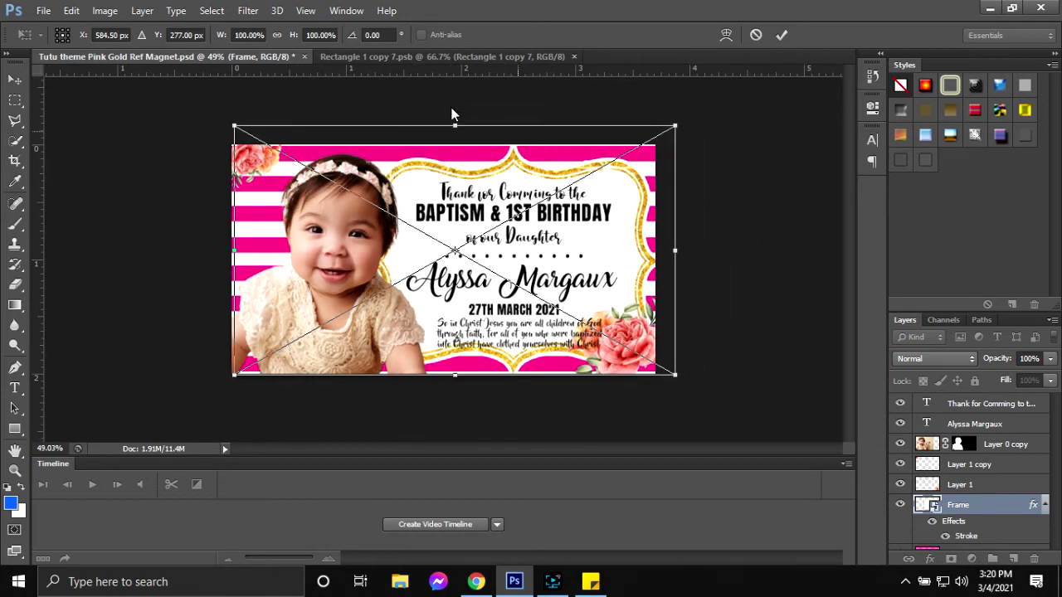
drag(457, 125, 459, 113)
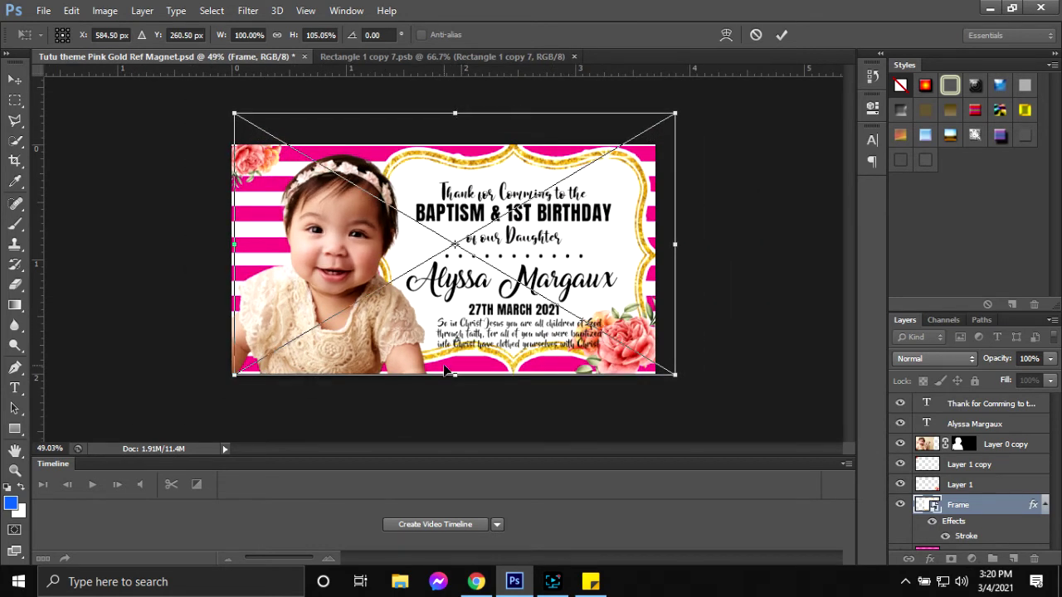
drag(454, 370, 459, 387)
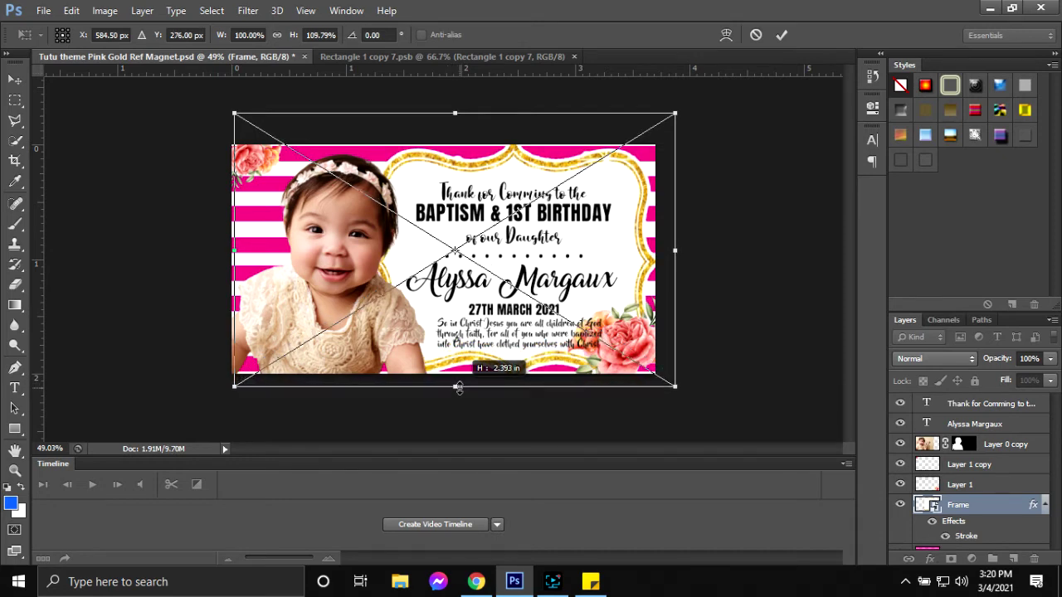
click(781, 34)
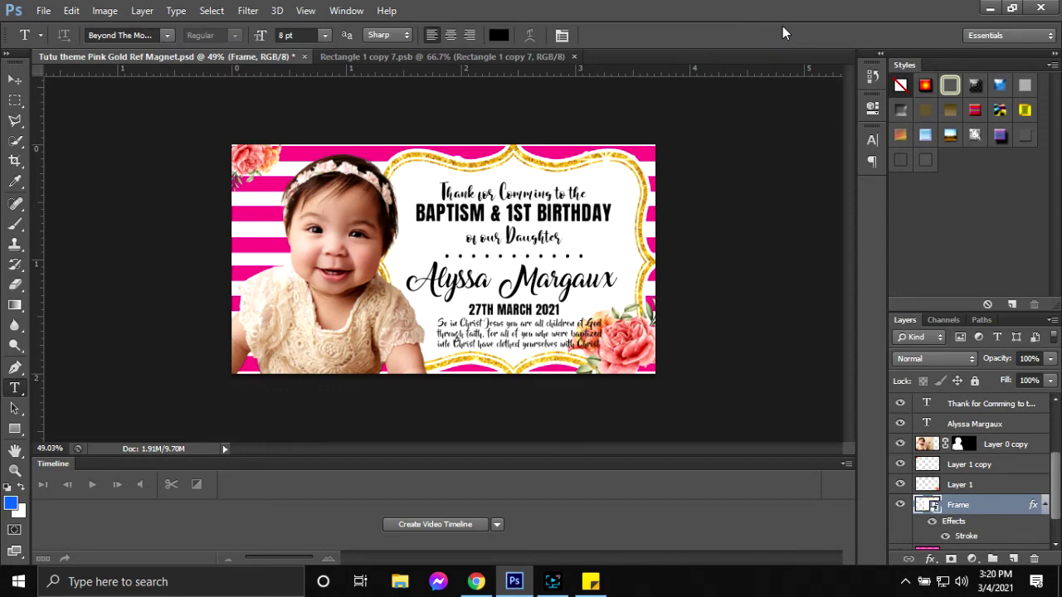
key(ctrl+0)
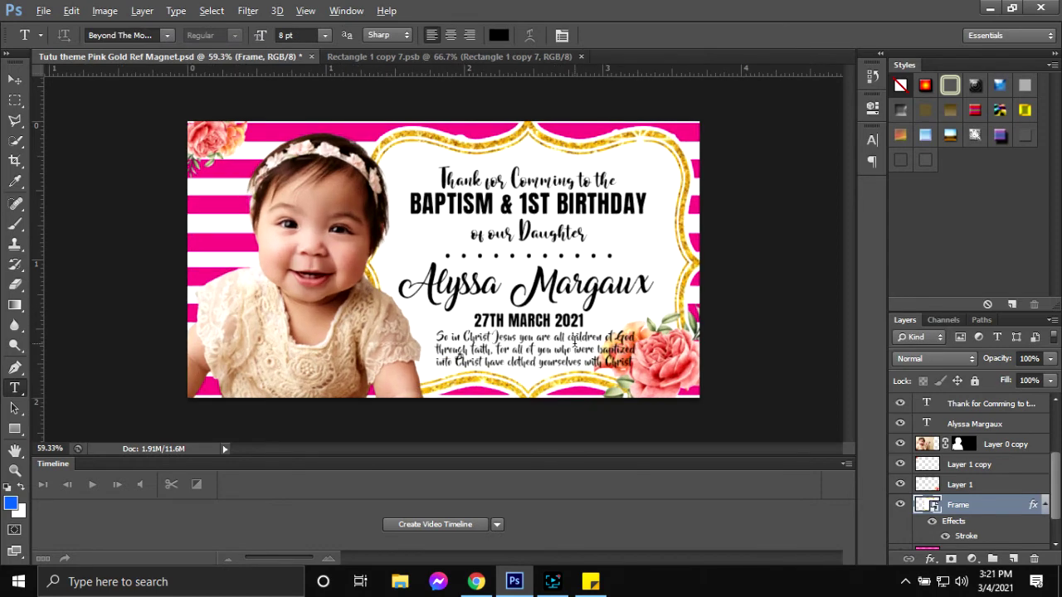
- Select the heading, 'of our Daughter', 'Baptism & 1st Birthday' and '27th March 2021' text layers together
scroll(965, 487, down, 2)
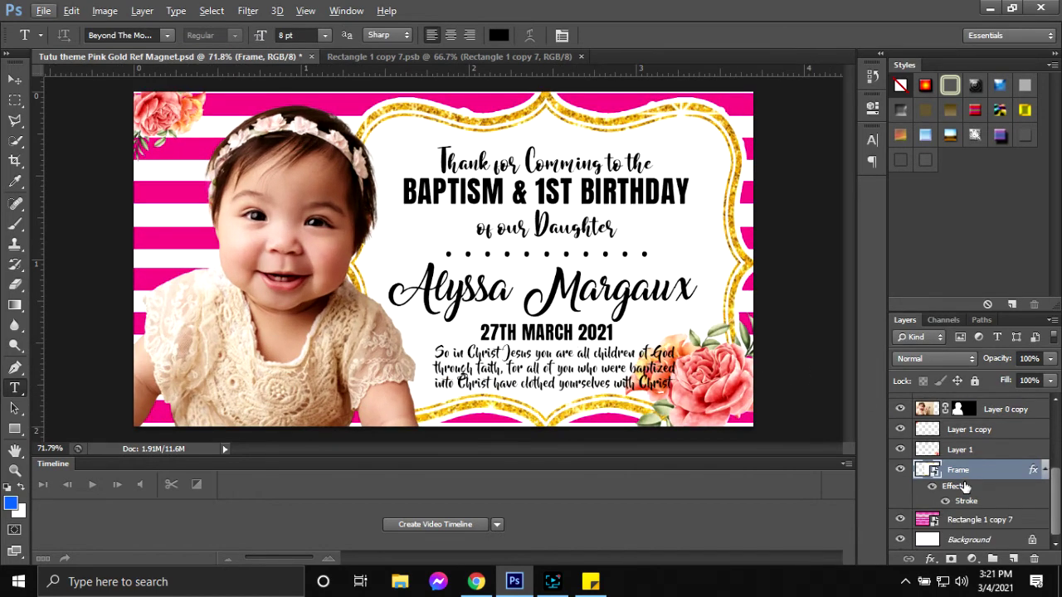
scroll(965, 488, up, 2)
scroll(969, 481, up, 1)
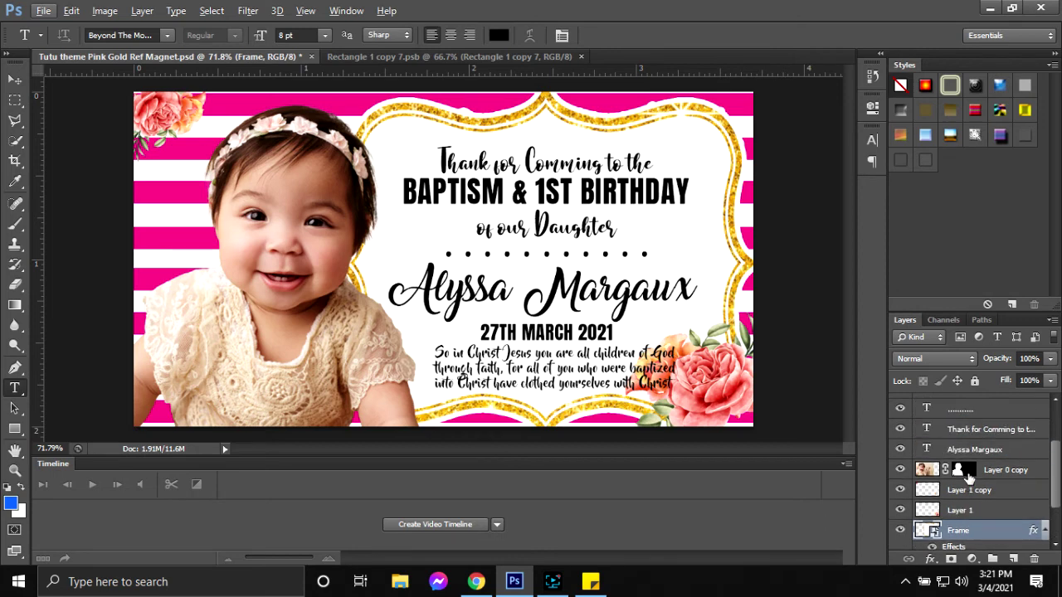
click(972, 428)
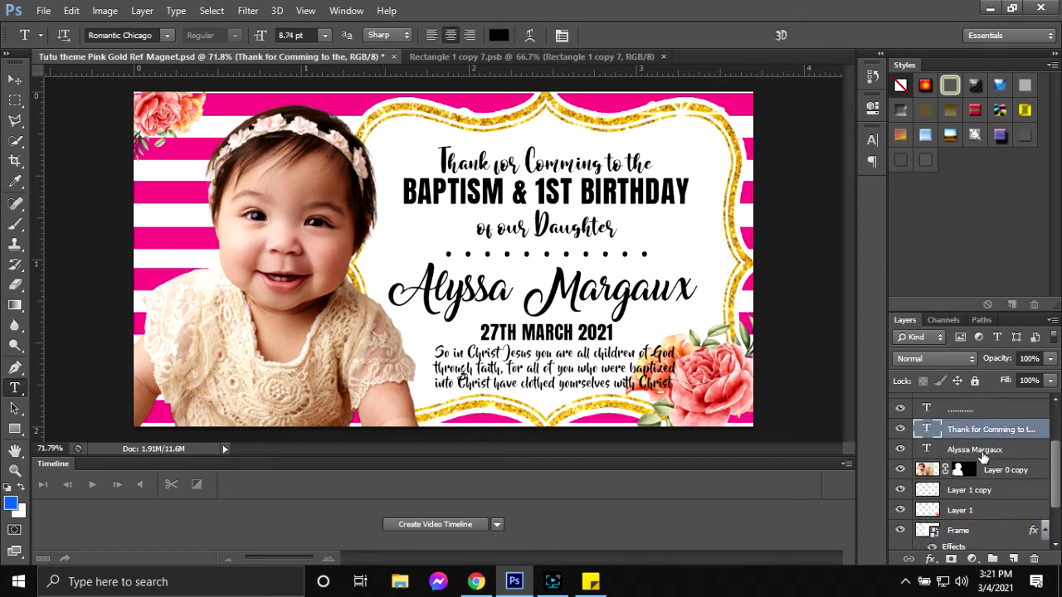
ctrl+click(983, 450)
scroll(983, 452, up, 2)
ctrl+click(978, 449)
ctrl+click(976, 429)
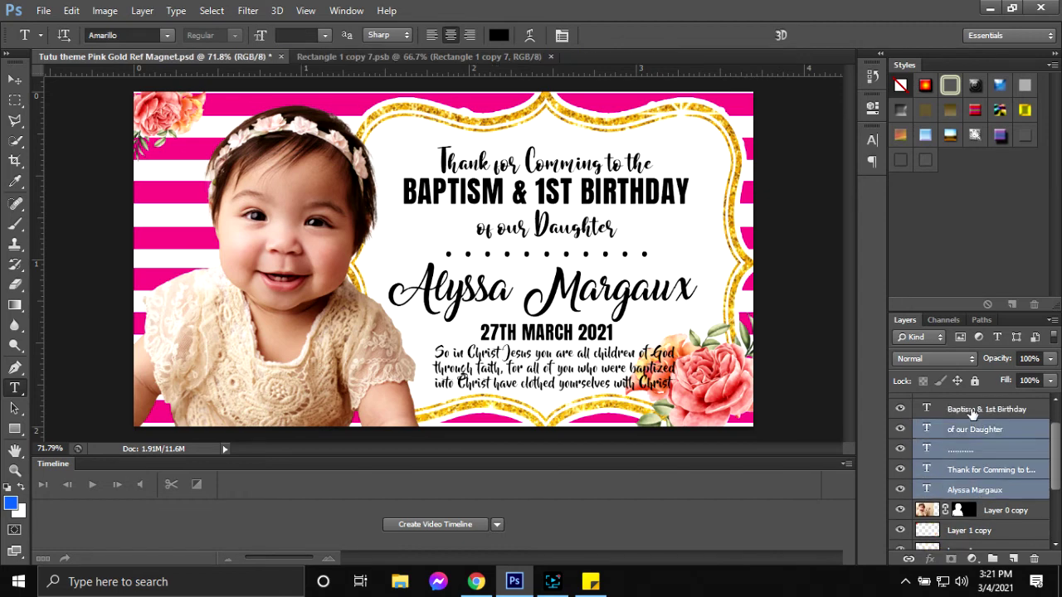
ctrl+click(972, 410)
scroll(967, 419, up, 1)
scroll(954, 425, up, 1)
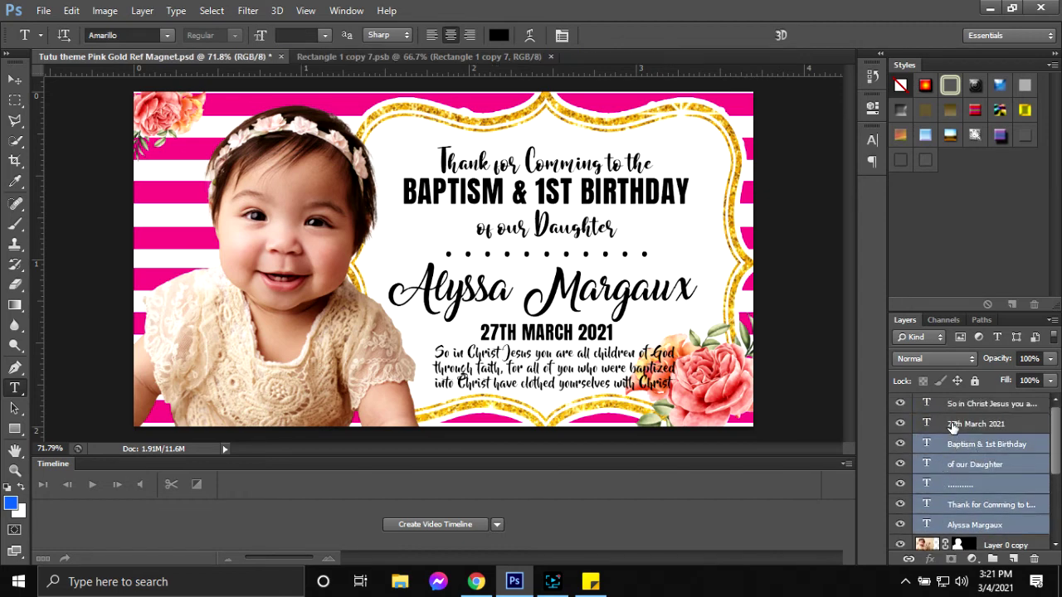
ctrl+click(952, 426)
- Scale the selected text block to about 89%, raise it inside the frame, and commit
key(ctrl+t)
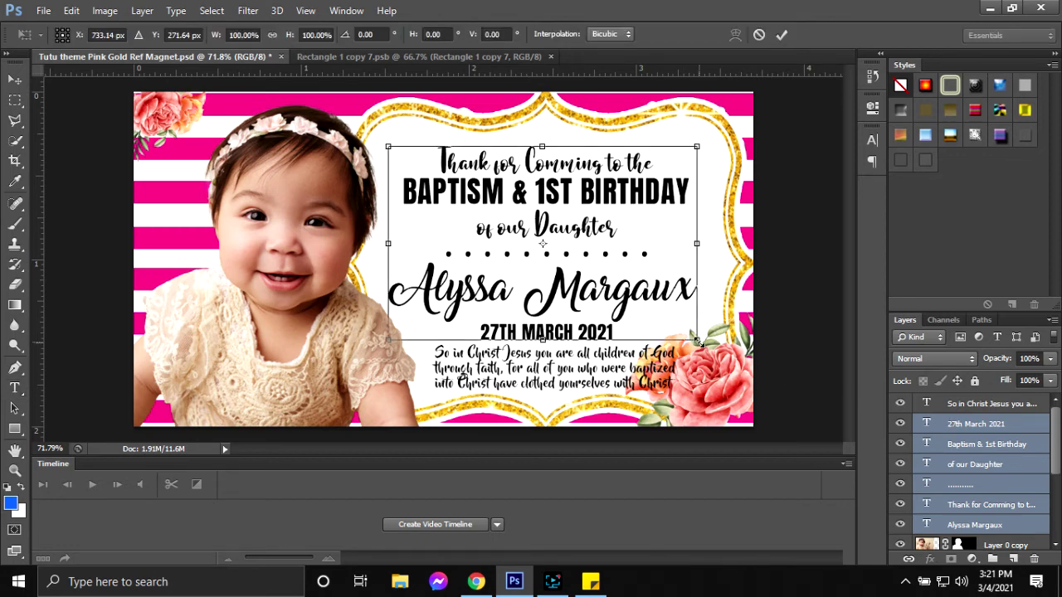
drag(698, 340, 662, 319)
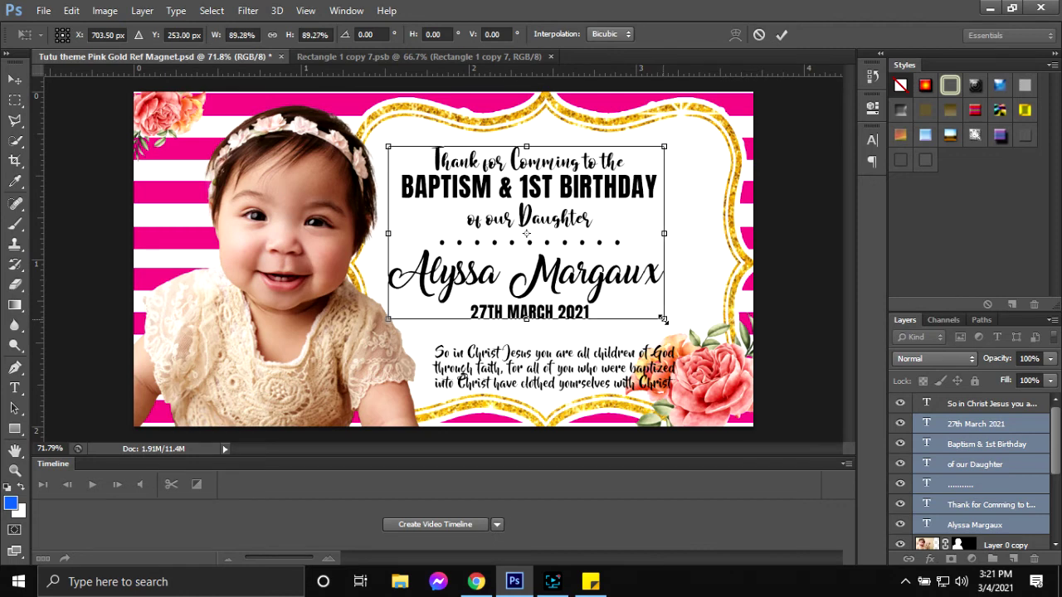
drag(599, 291, 621, 282)
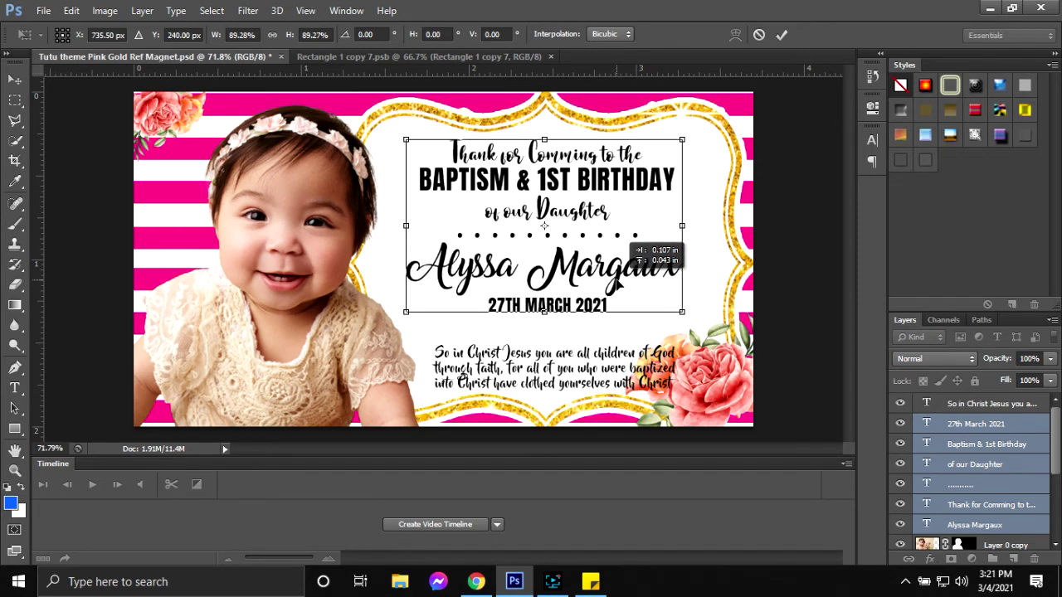
drag(621, 282, 621, 283)
key(Up)
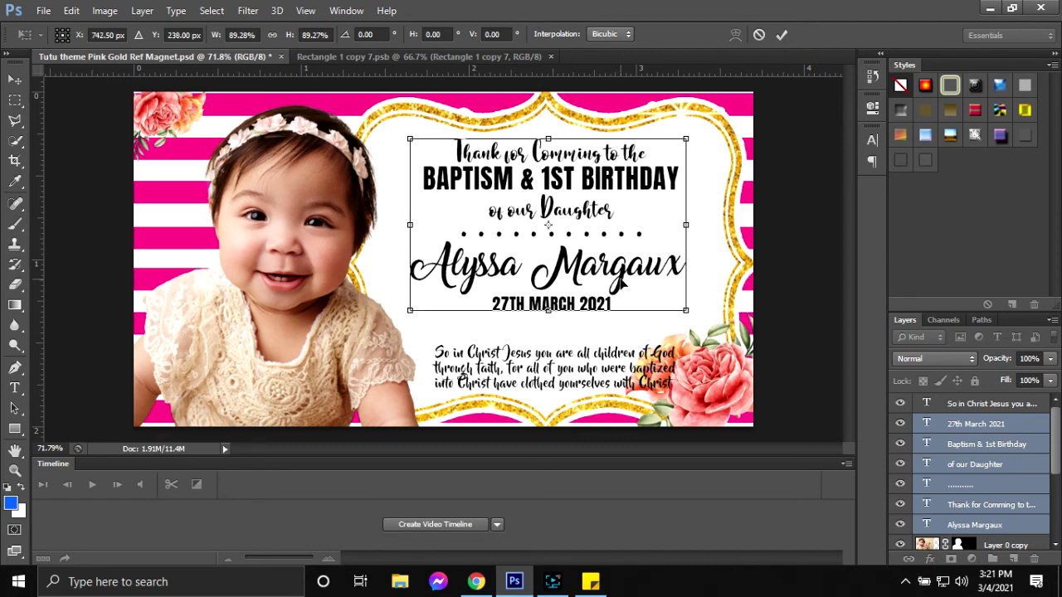
key(Up)
key(Up)
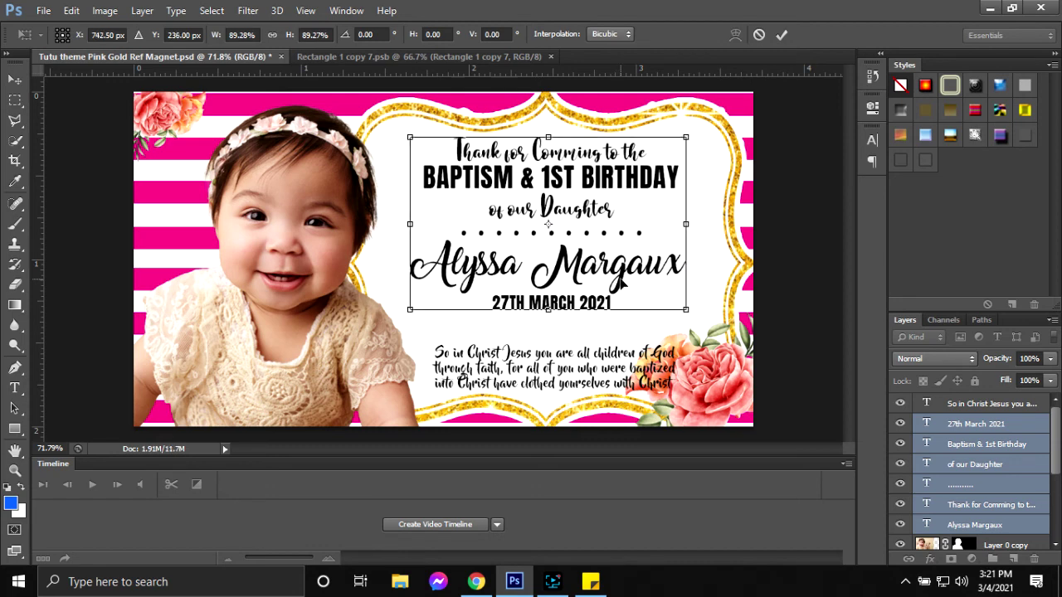
click(781, 34)
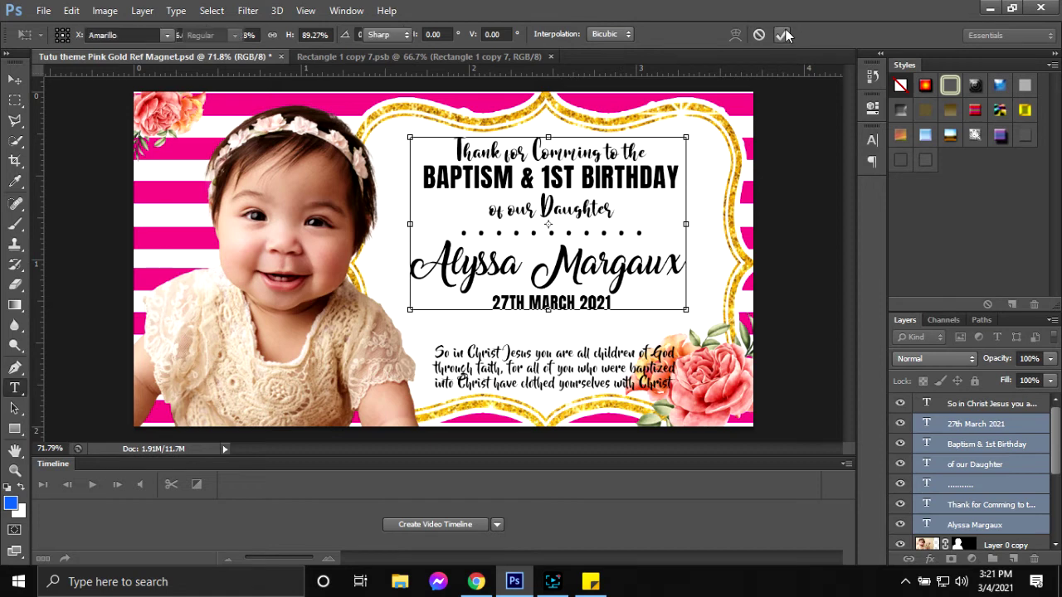
- Nudge the dotted line down once, and the script name and date down three times
click(954, 484)
key(v)
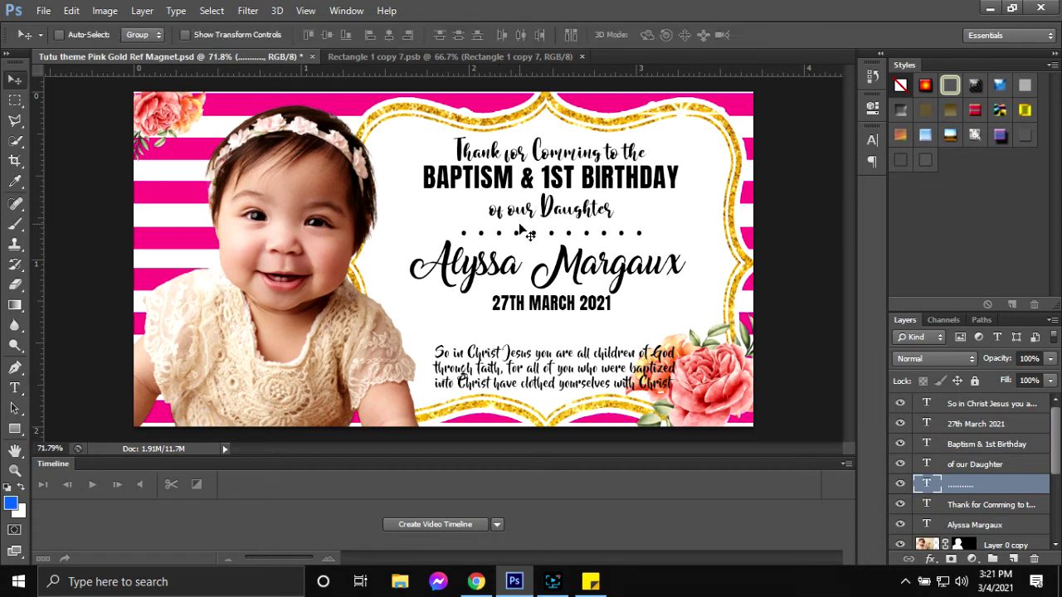
key(Down)
key(Down)
key(Down)
key(Down)
key(Down)
key(Down)
key(Down)
key(Down)
key(Down)
key(Down)
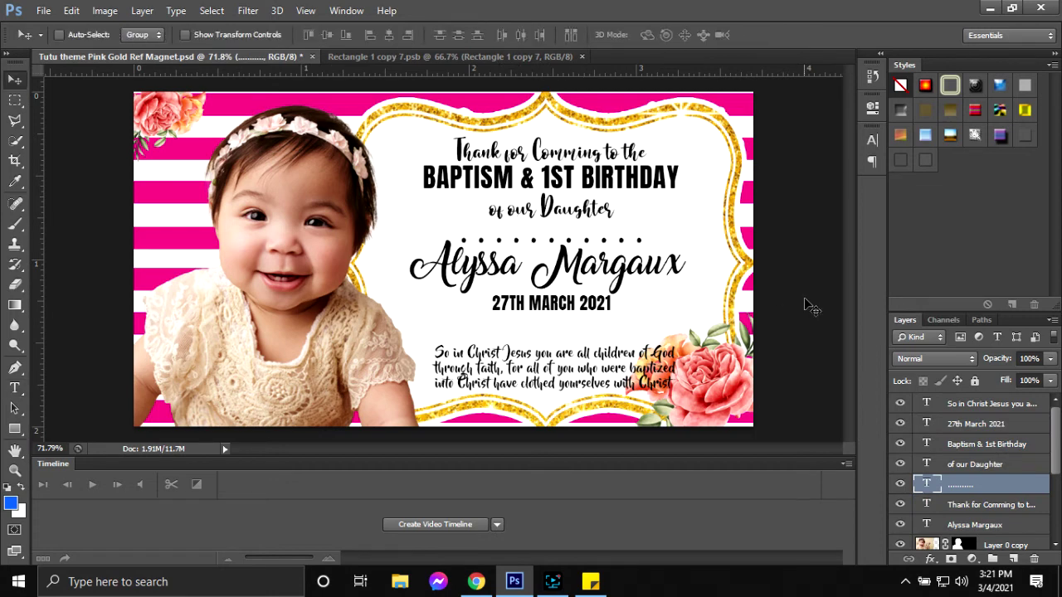
click(955, 424)
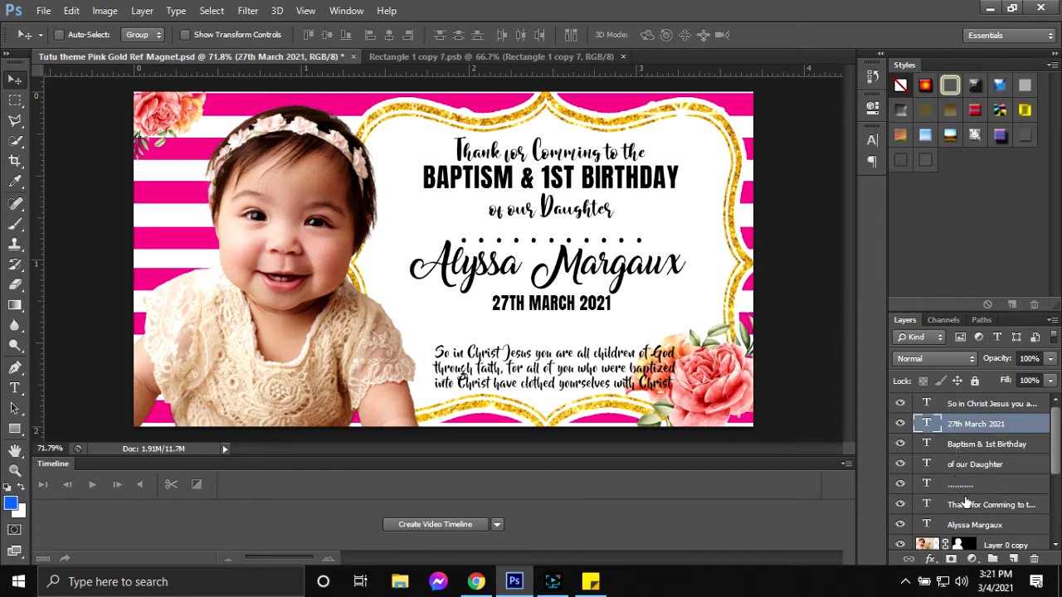
ctrl+click(966, 526)
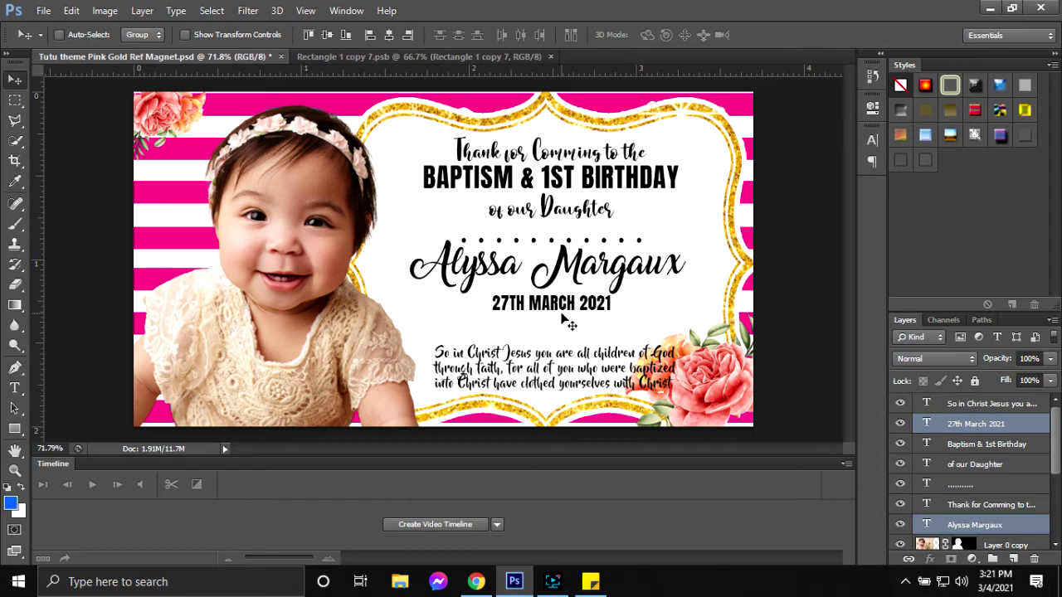
key(Down)
key(Down)
key(Down)
key(Down)
key(Down)
key(Down)
key(Down)
key(Down)
key(Down)
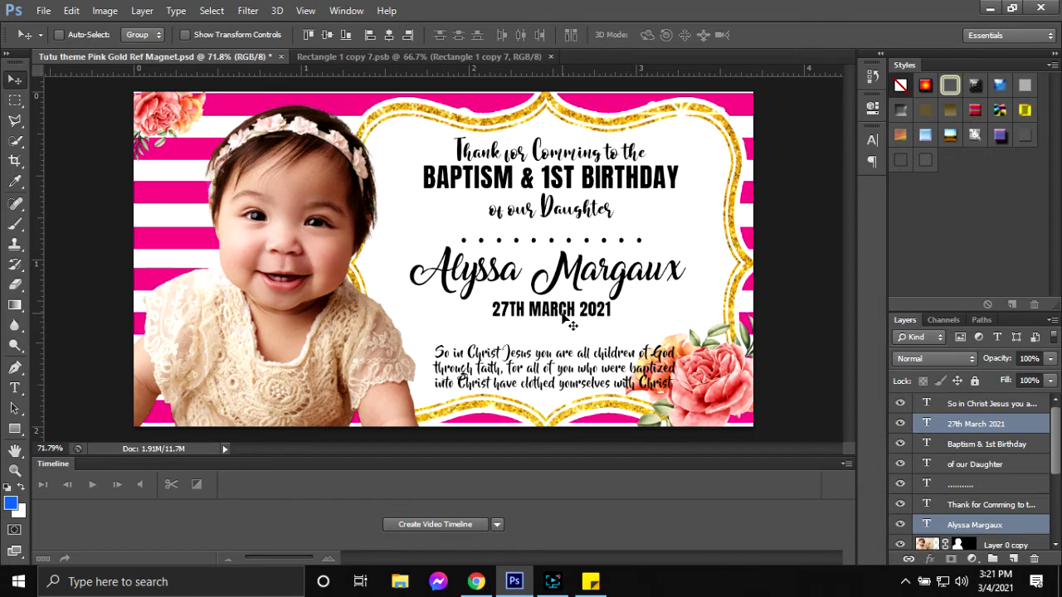
key(Down)
key(Down)
key(Down)
key(Down)
key(Down)
- Shift the Bible verse paragraph up and left, then nudge it down slightly
key(Down)
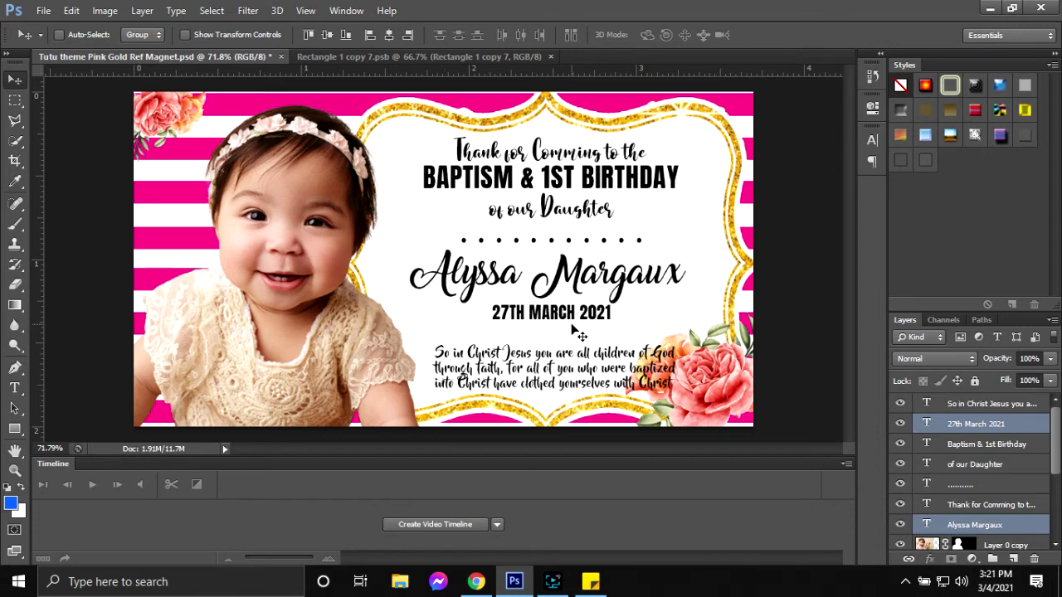
key(Down)
click(967, 404)
drag(572, 380, 567, 371)
key(Down)
key(Down)
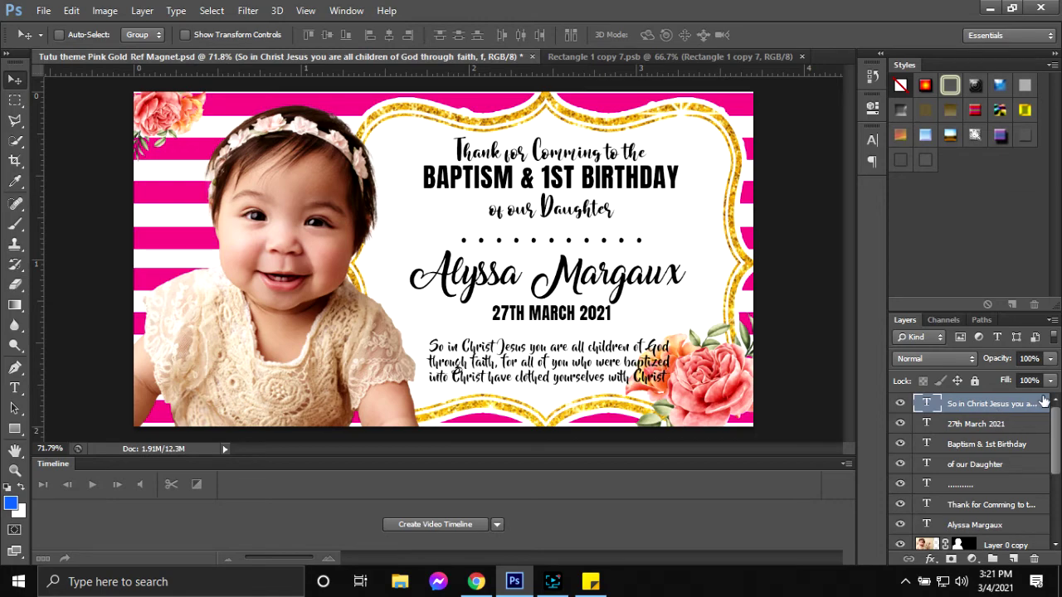
- Add a 2 px outside Stroke effect to the Bible verse text and save the file
double_click(1043, 401)
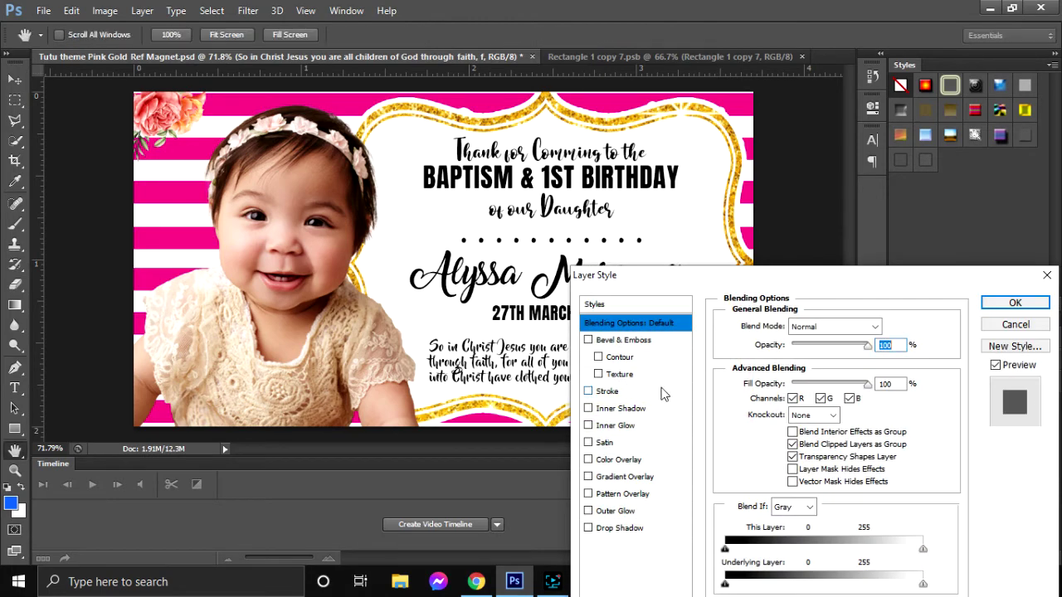
click(637, 394)
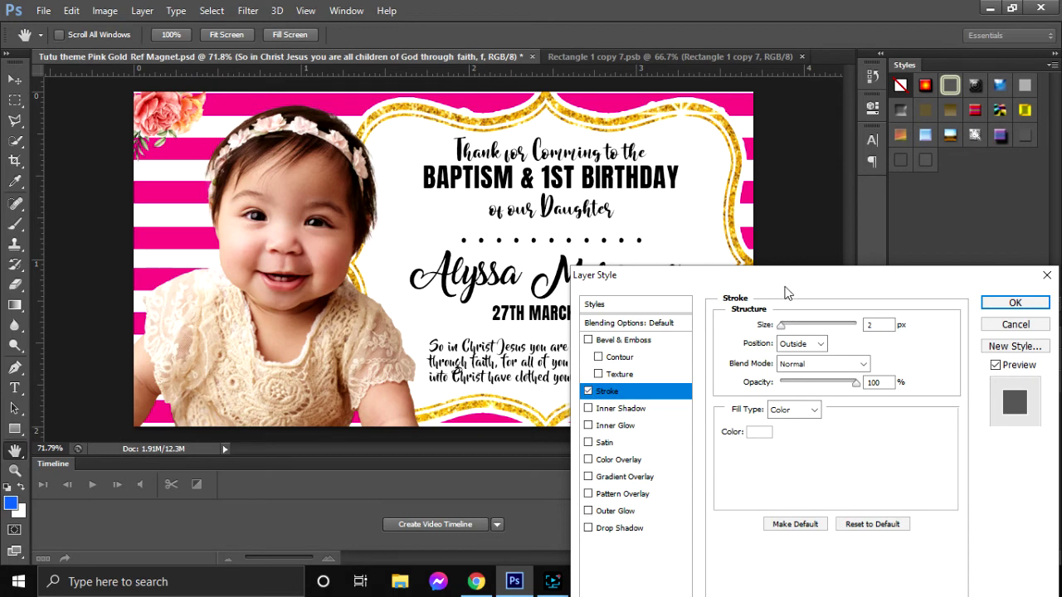
drag(784, 278, 803, 408)
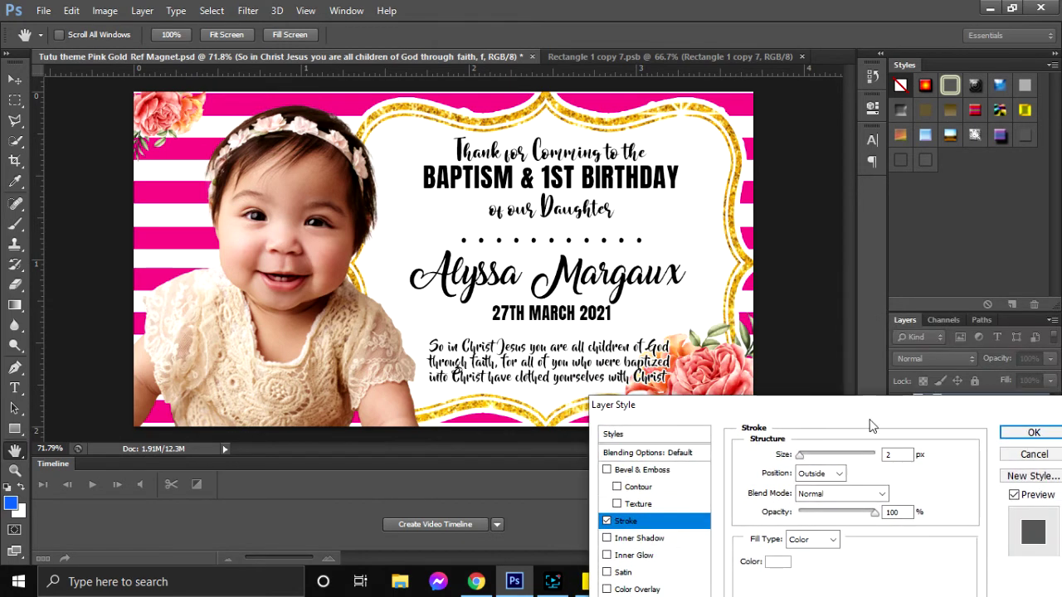
click(1032, 433)
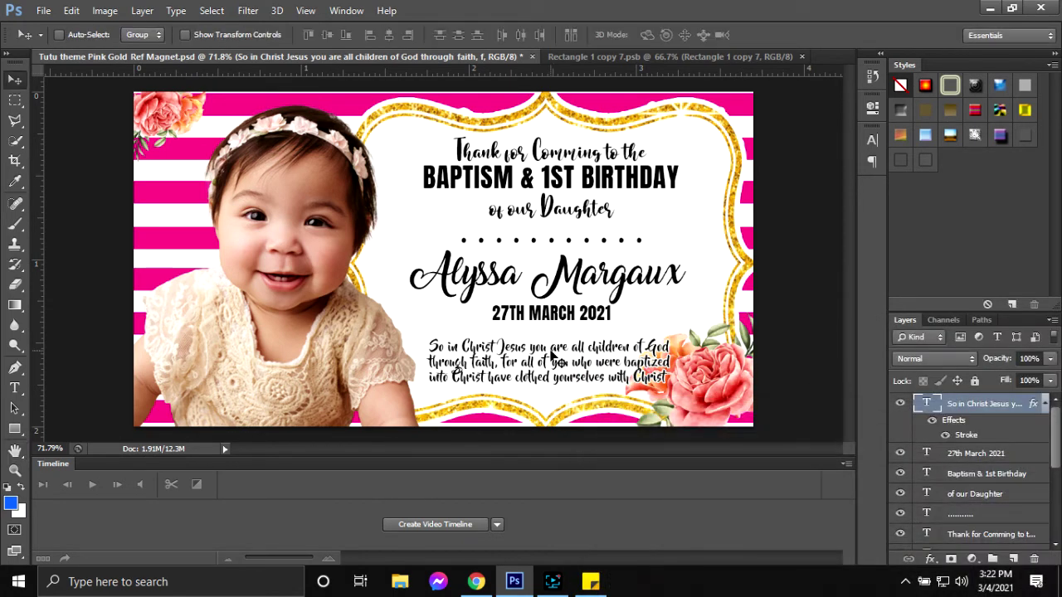
key(ctrl+s)
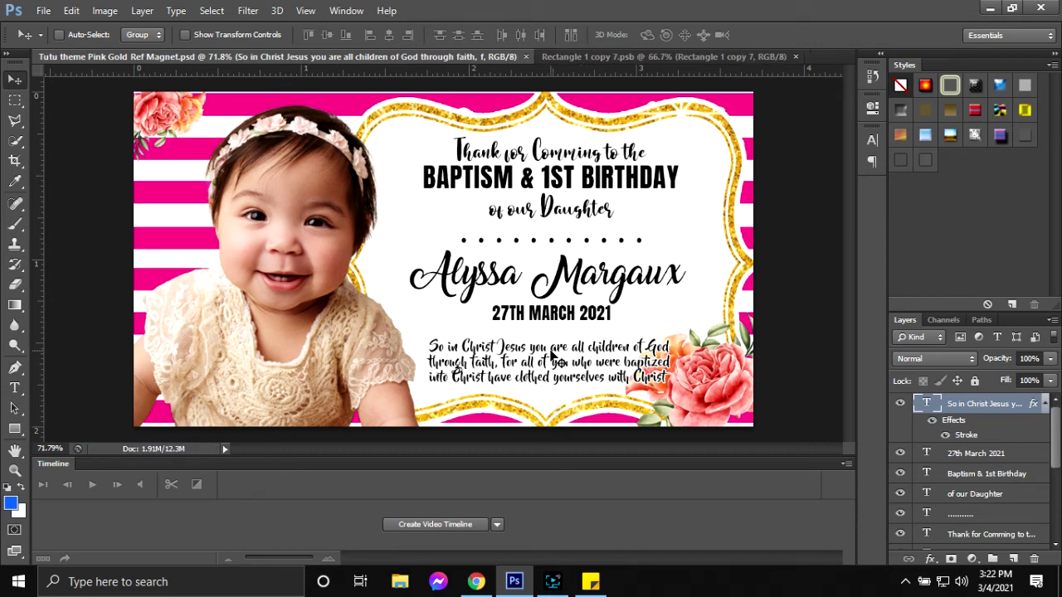
scroll(978, 510, down, 5)
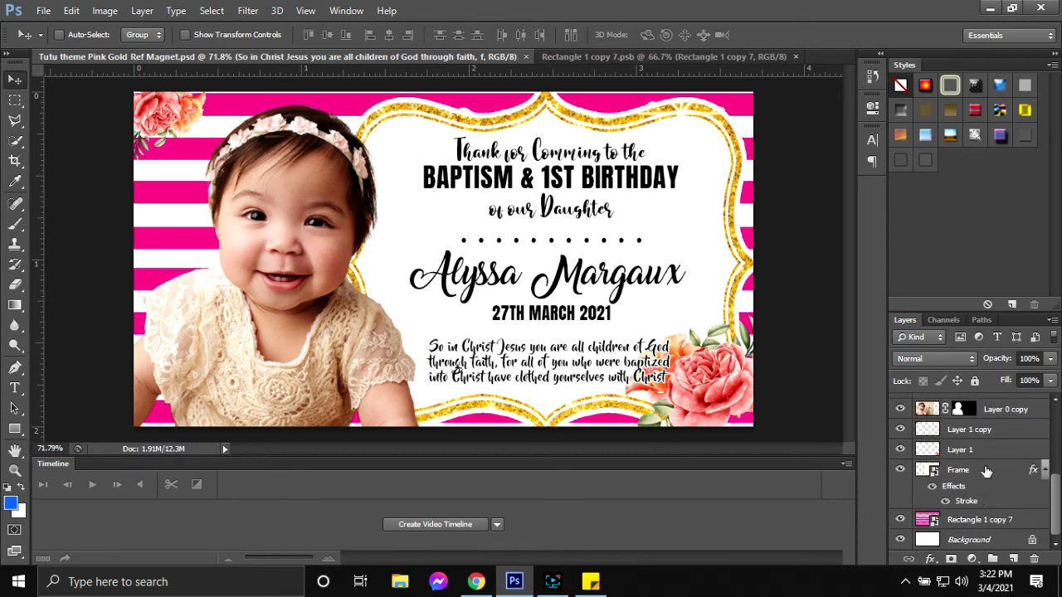
- Scale the top-left flower (Layer 1 copy) to about 176% and tuck it into the top-left corner
click(980, 431)
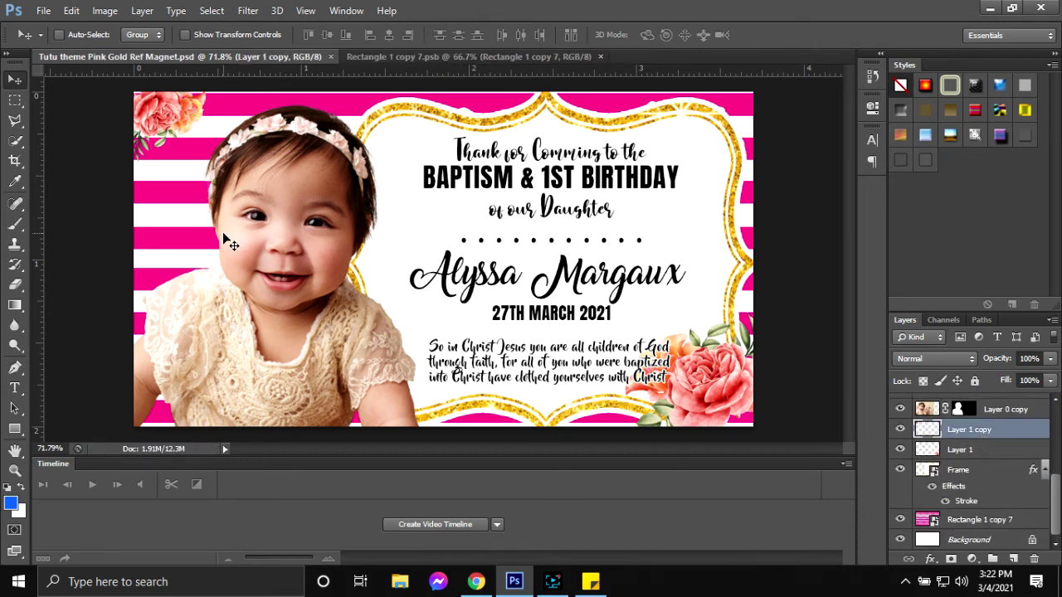
key(ctrl+t)
drag(207, 161, 280, 243)
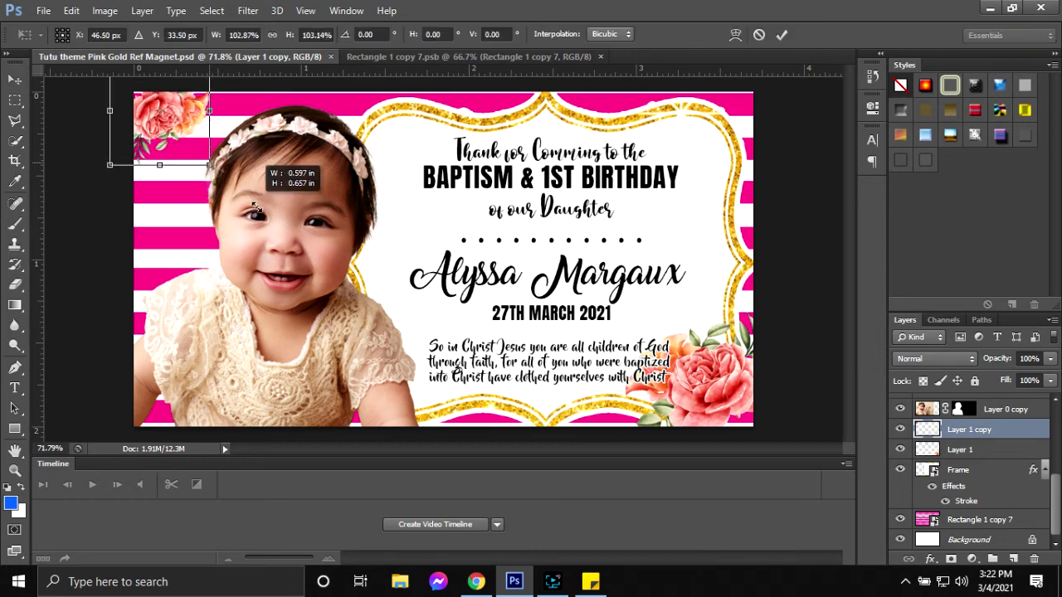
drag(205, 162, 191, 155)
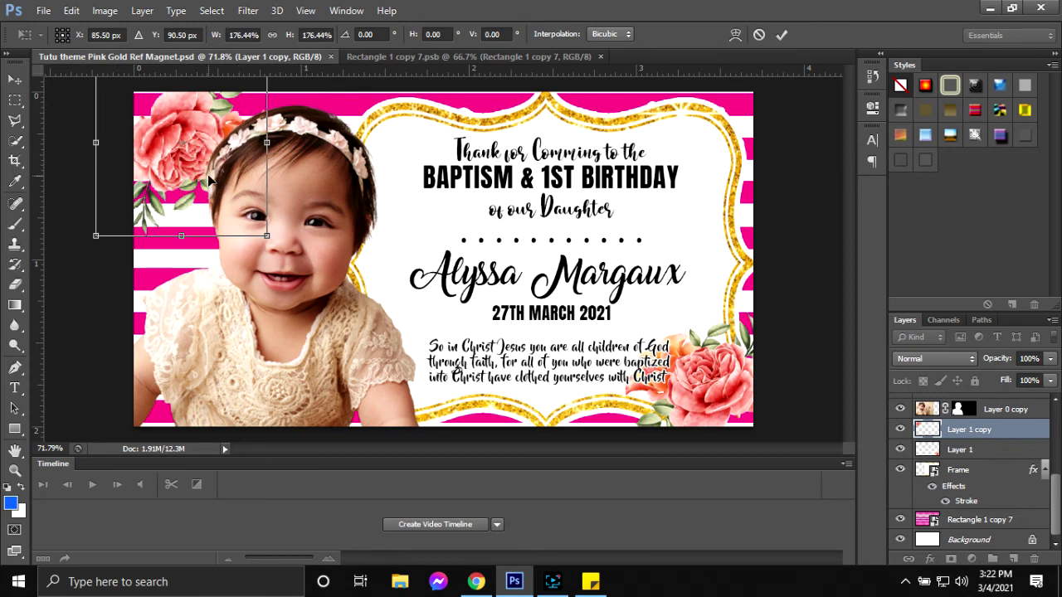
drag(226, 187, 217, 175)
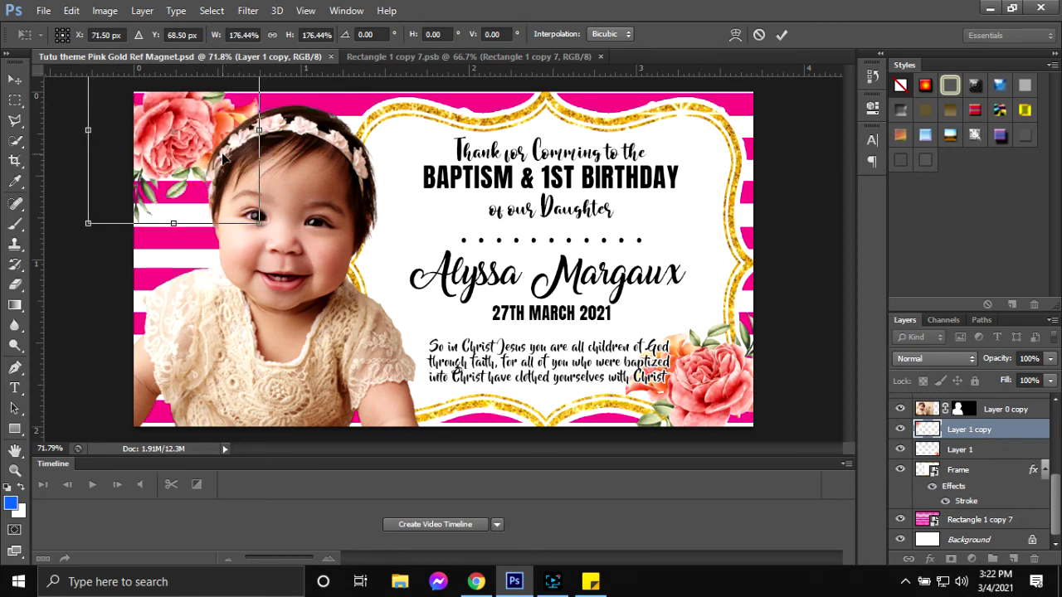
click(780, 35)
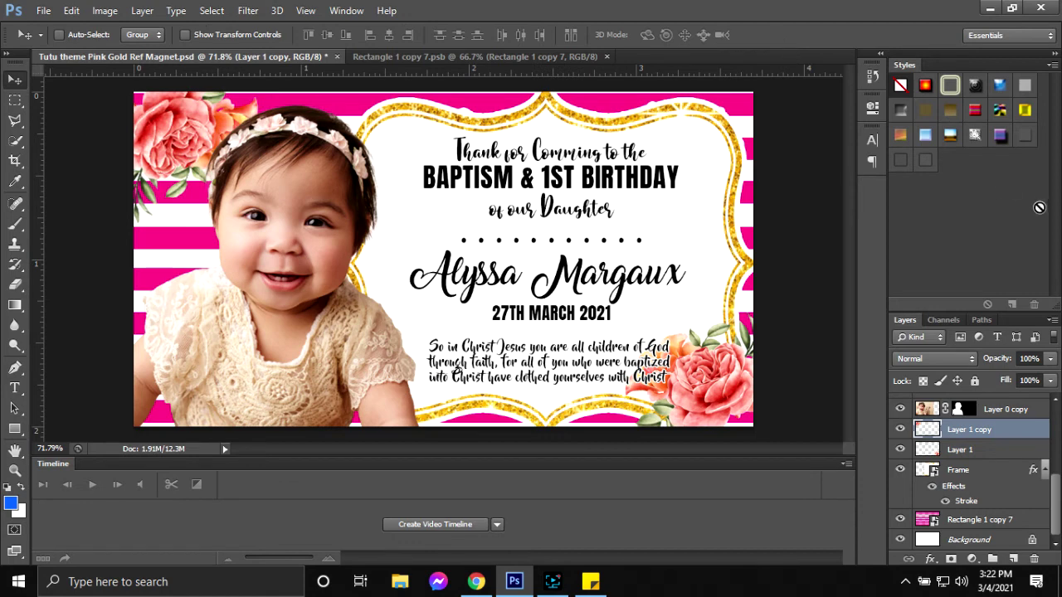
- Select the 'Baptism & 1st Birthday' layer and save the magnet file with Ctrl+S
scroll(983, 507, up, 3)
scroll(979, 486, up, 3)
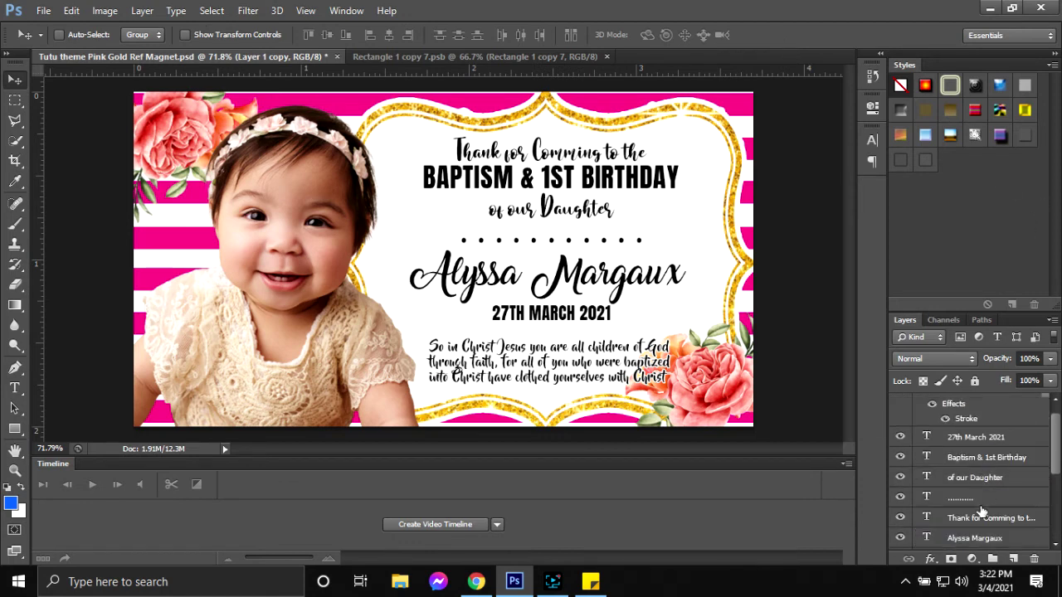
click(964, 463)
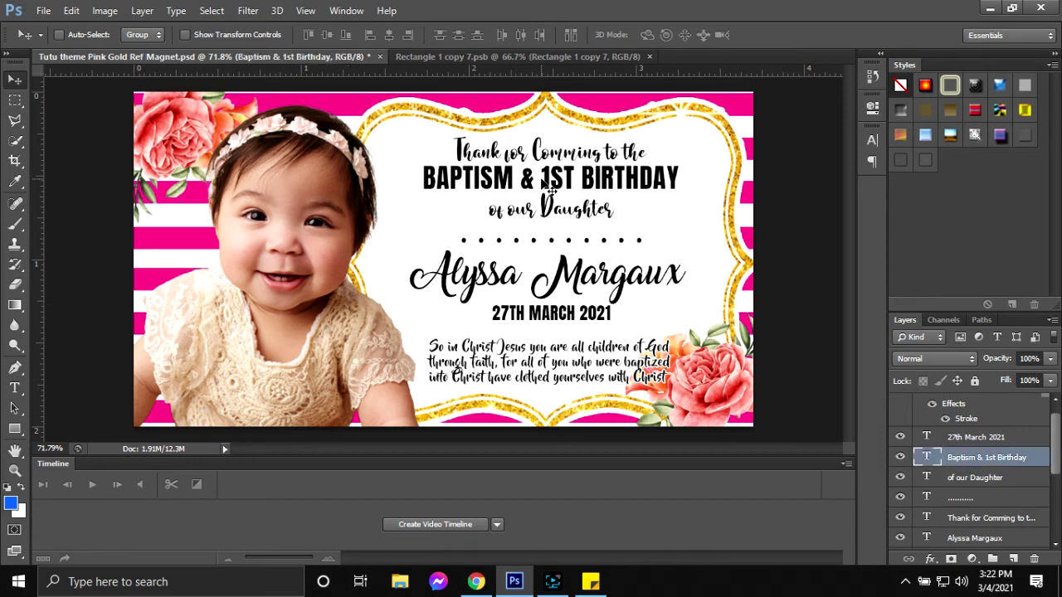
key(ctrl+s)
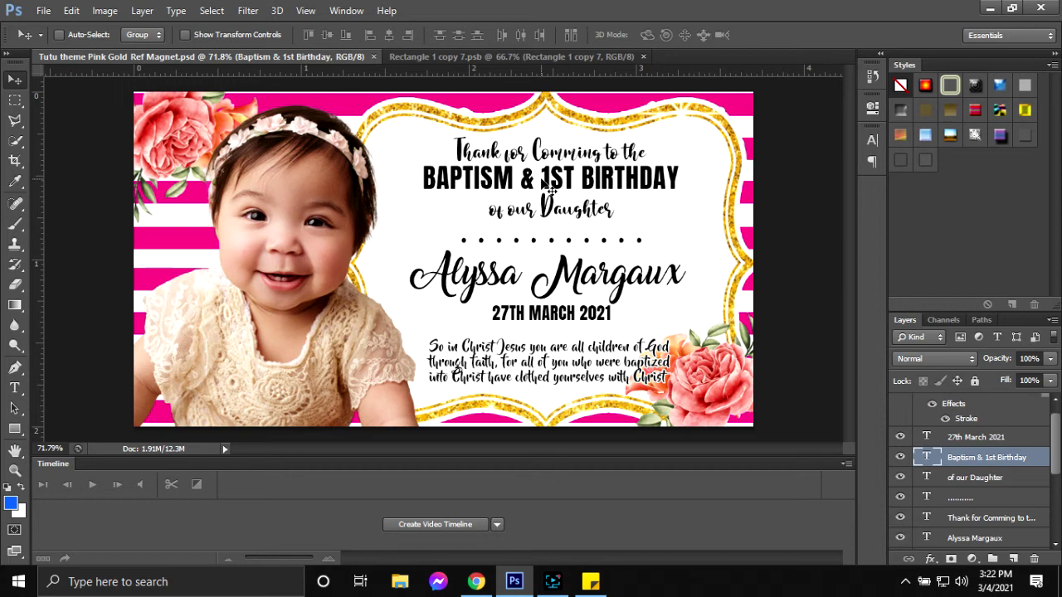
- Set the baby's name text to 18 pt
key(t)
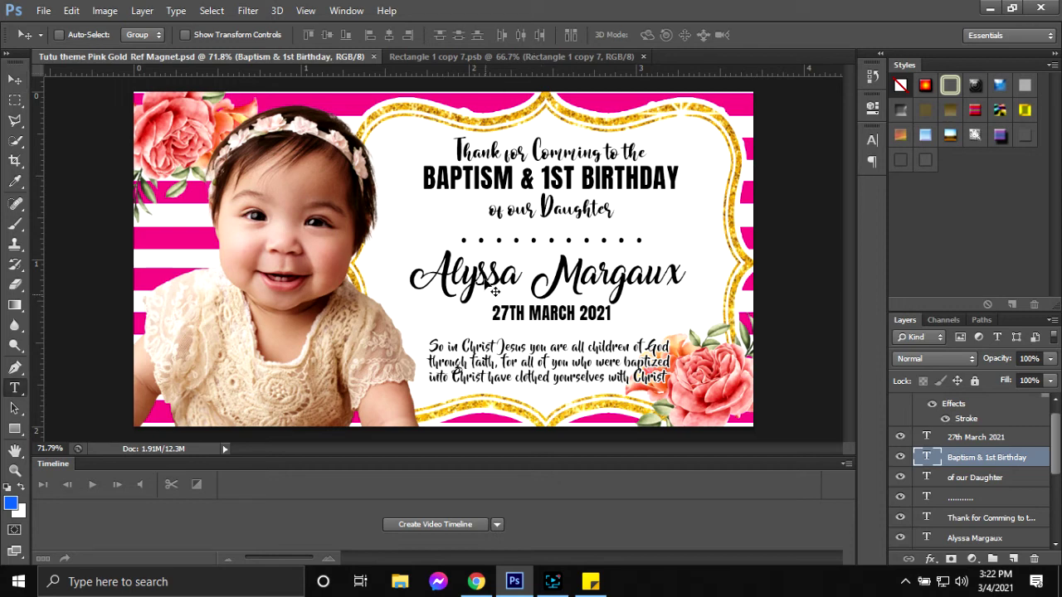
click(494, 290)
key(ctrl+a)
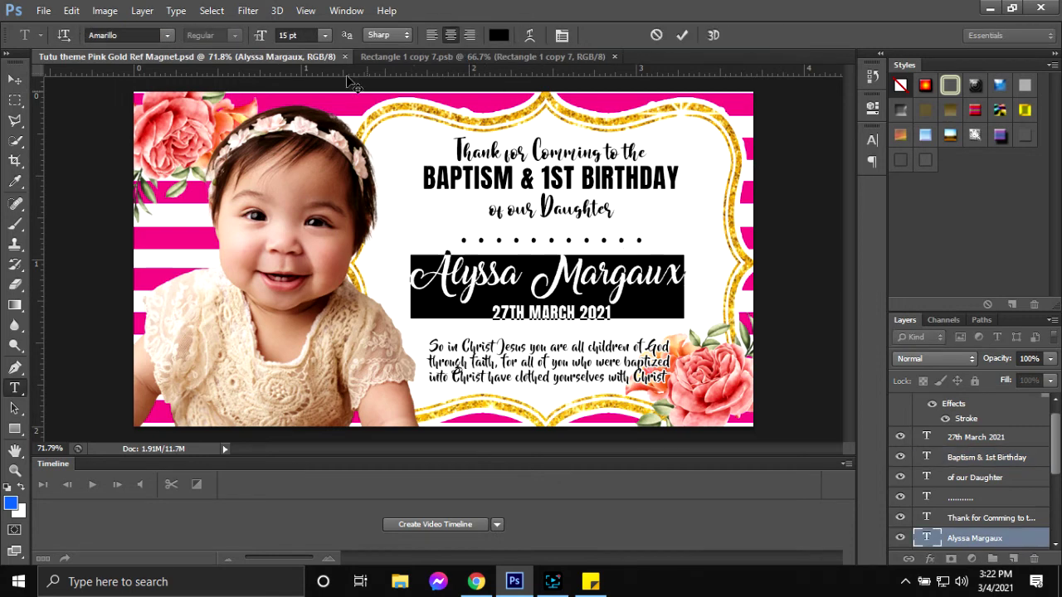
click(282, 35)
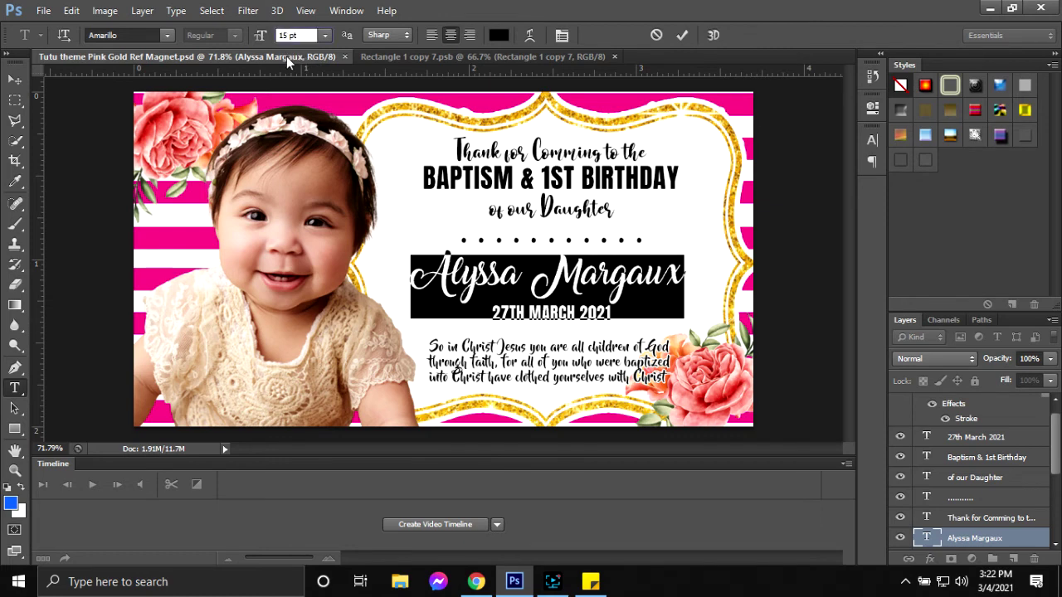
key(Up)
key(Up)
key(Up)
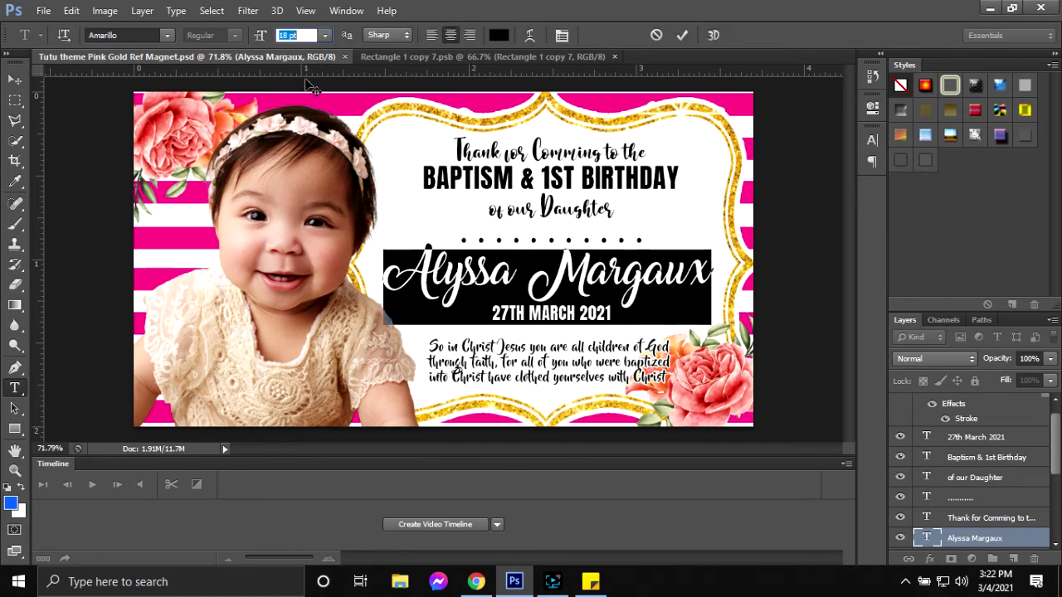
click(681, 35)
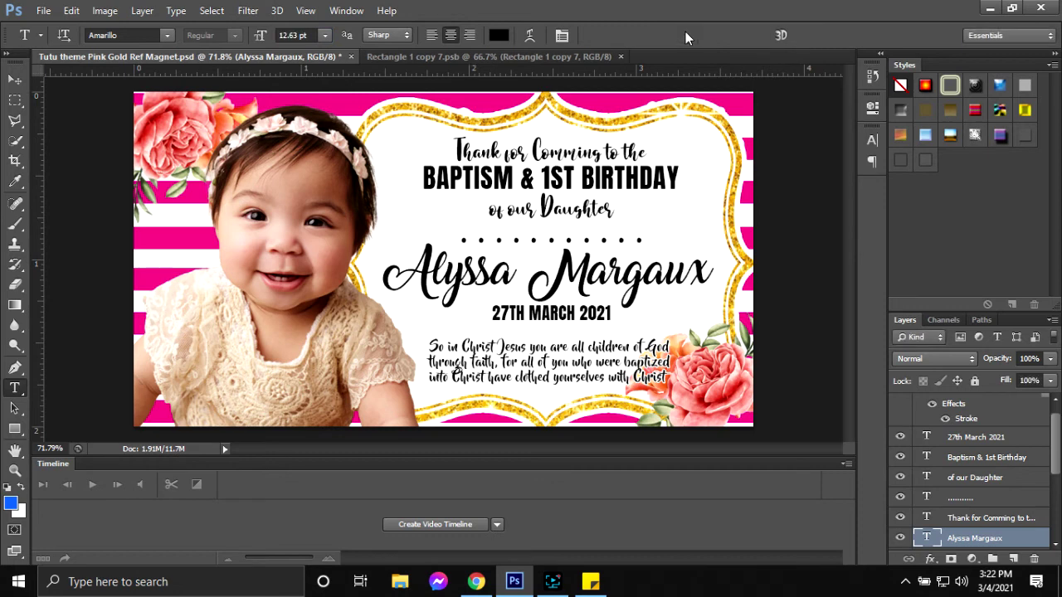
- Scale the 27TH MARCH 2021 date line down to about 94%
scroll(974, 452, up, 1)
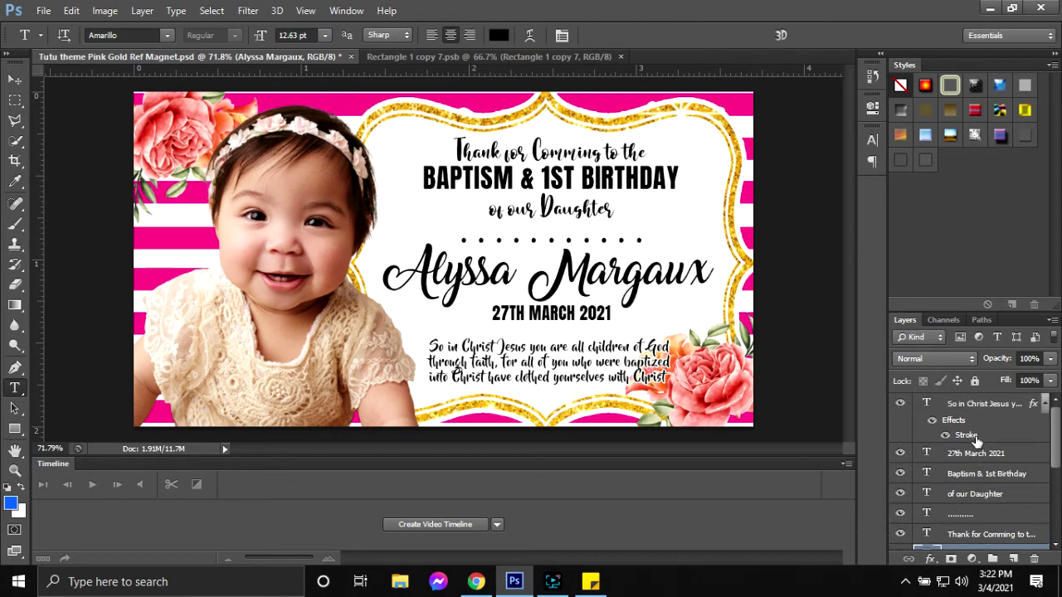
click(953, 455)
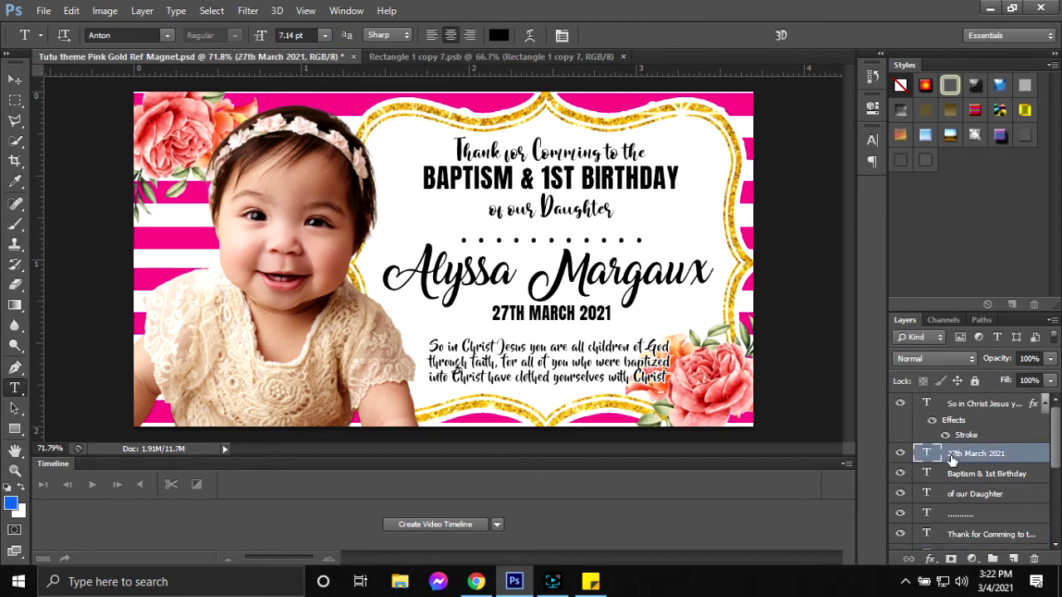
key(ctrl+t)
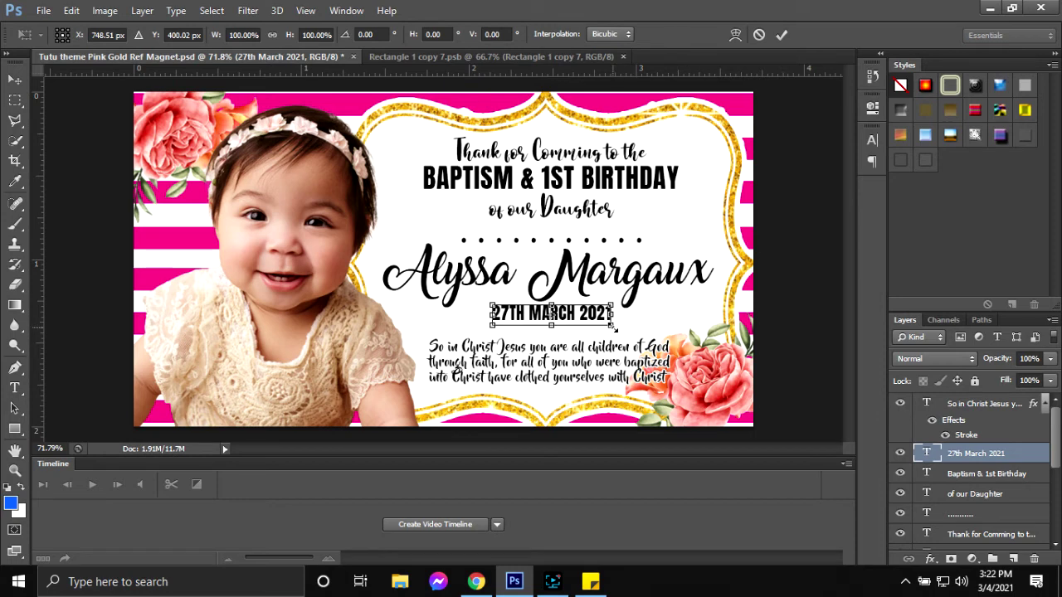
drag(614, 326, 608, 323)
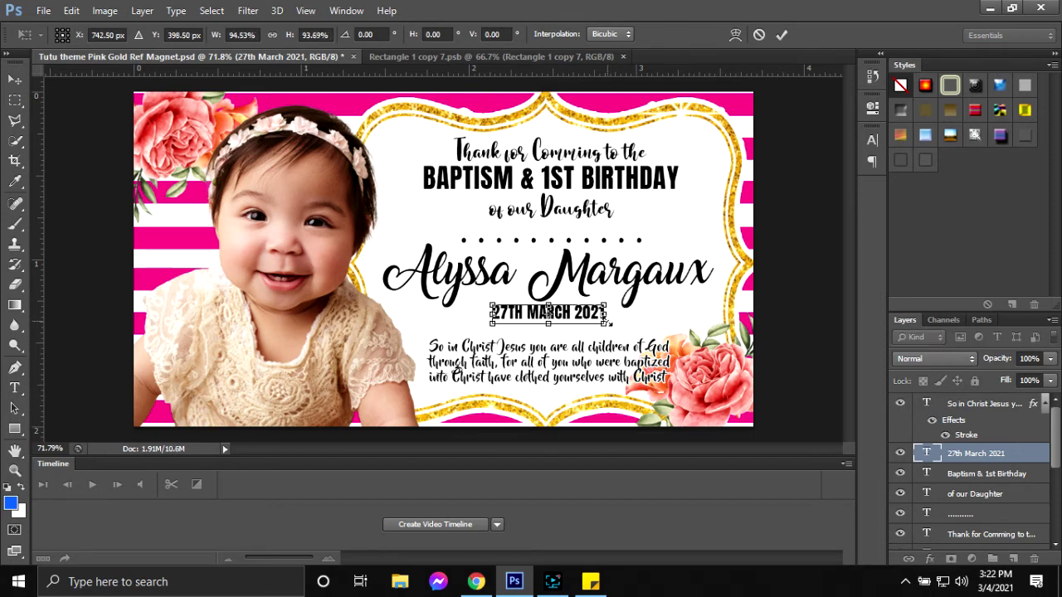
key(Down)
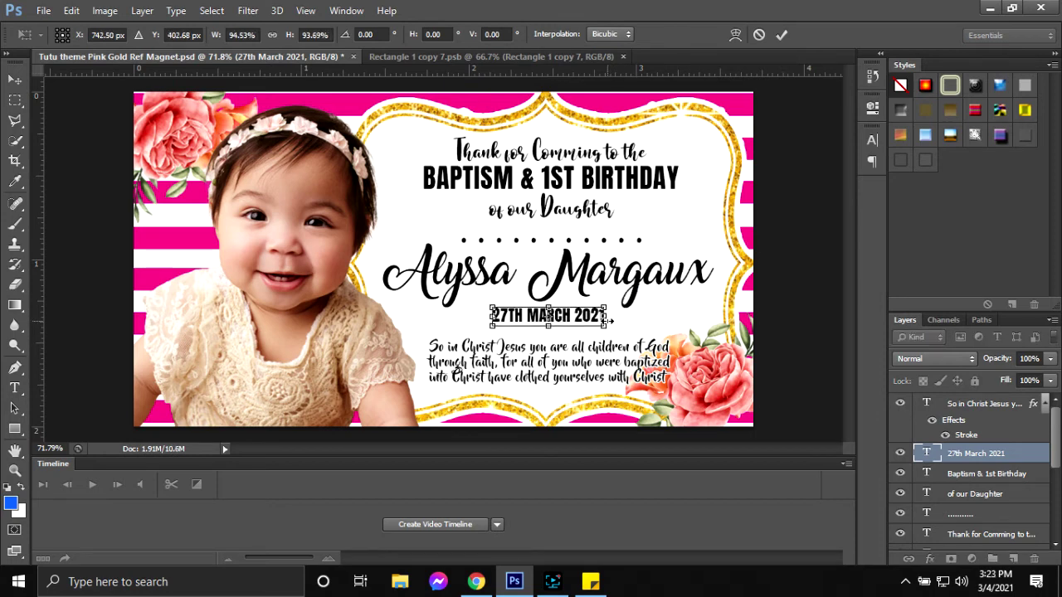
key(Up)
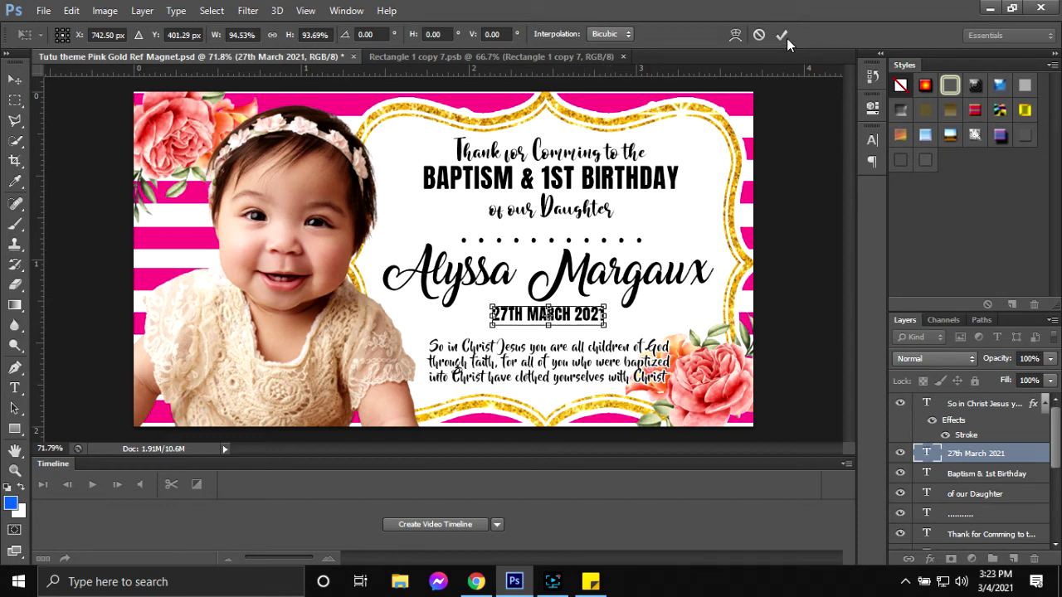
click(781, 34)
click(966, 514)
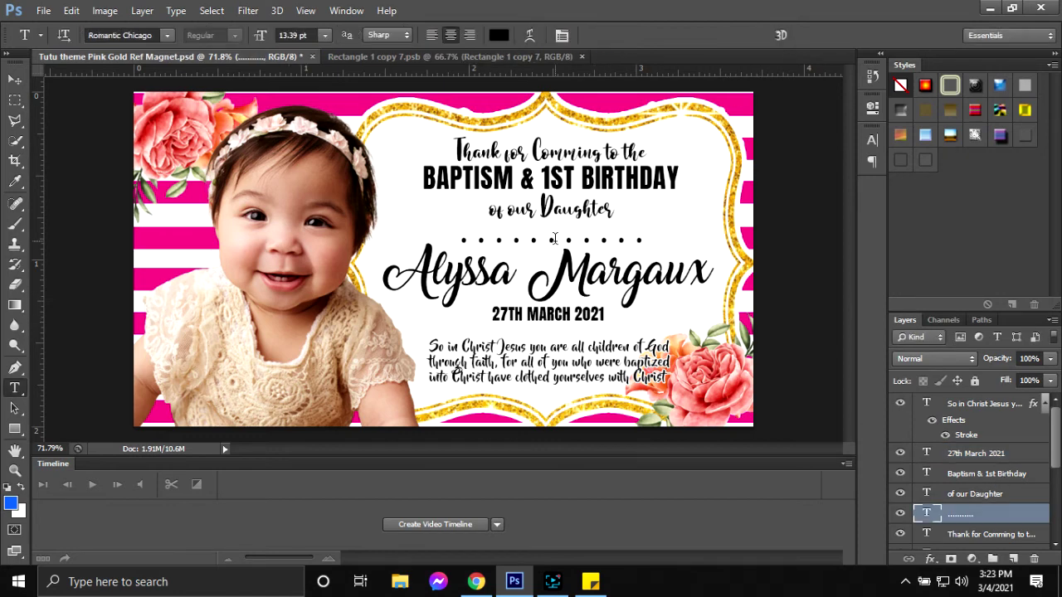
- Nudge the dotted divider up and recolour the baby's name hot pink #fa0288
key(v)
key(Up)
key(Up)
key(Up)
key(Up)
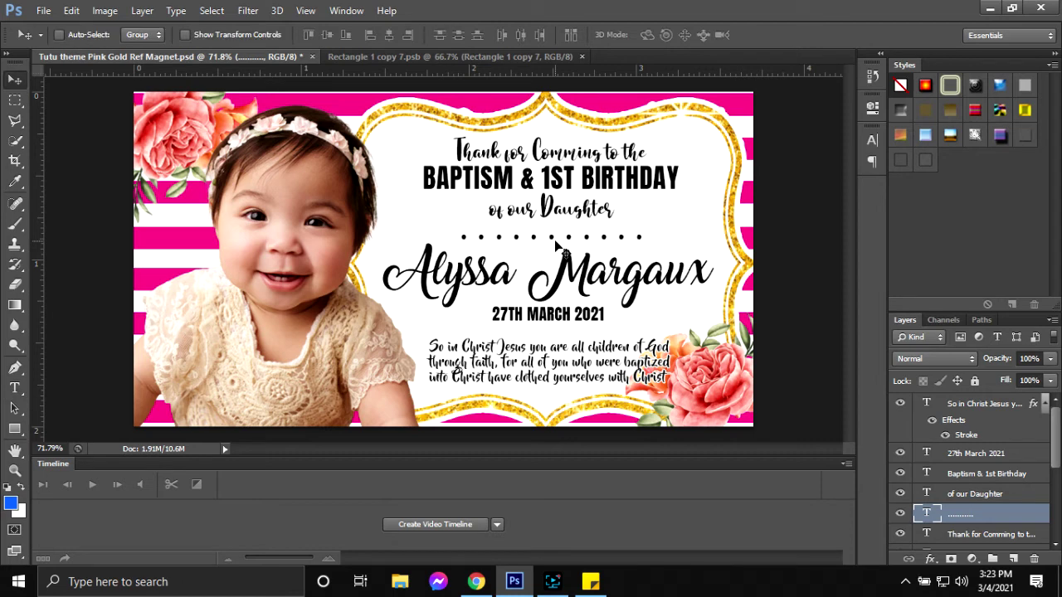
key(t)
click(490, 273)
key(ctrl+a)
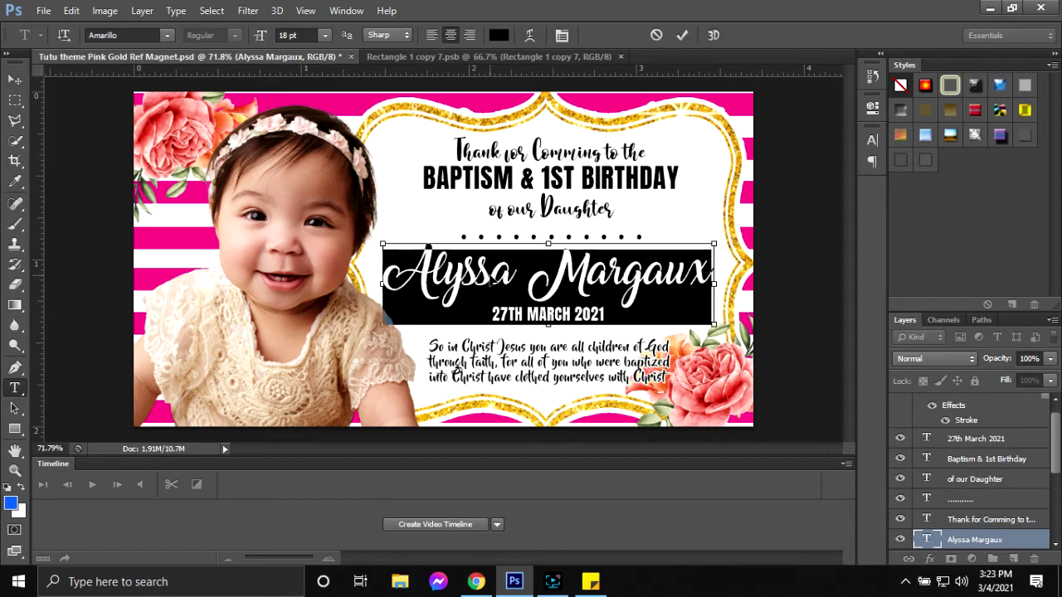
key(ctrl+h)
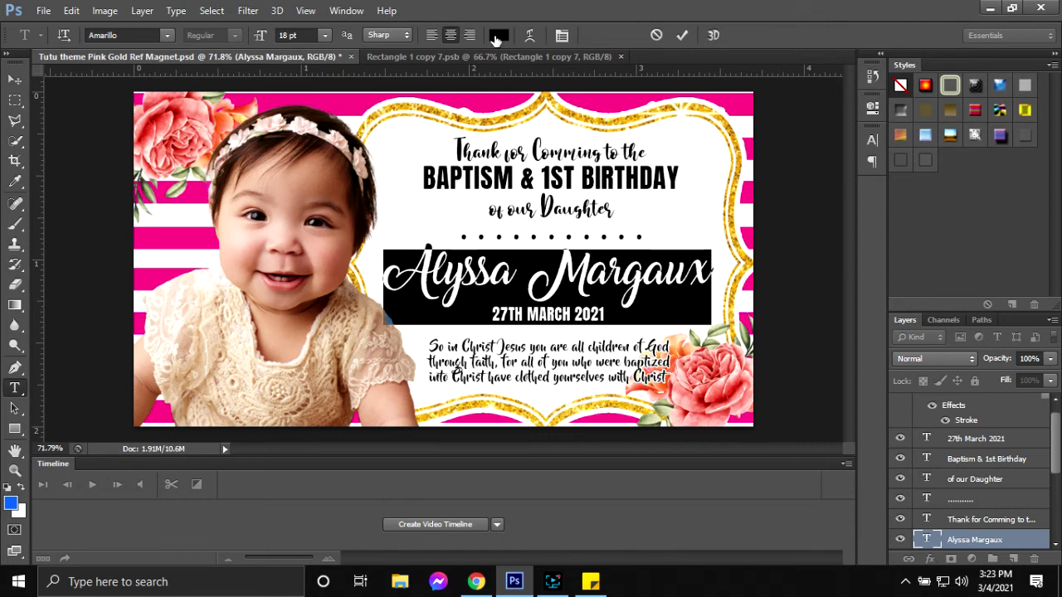
click(498, 36)
click(492, 99)
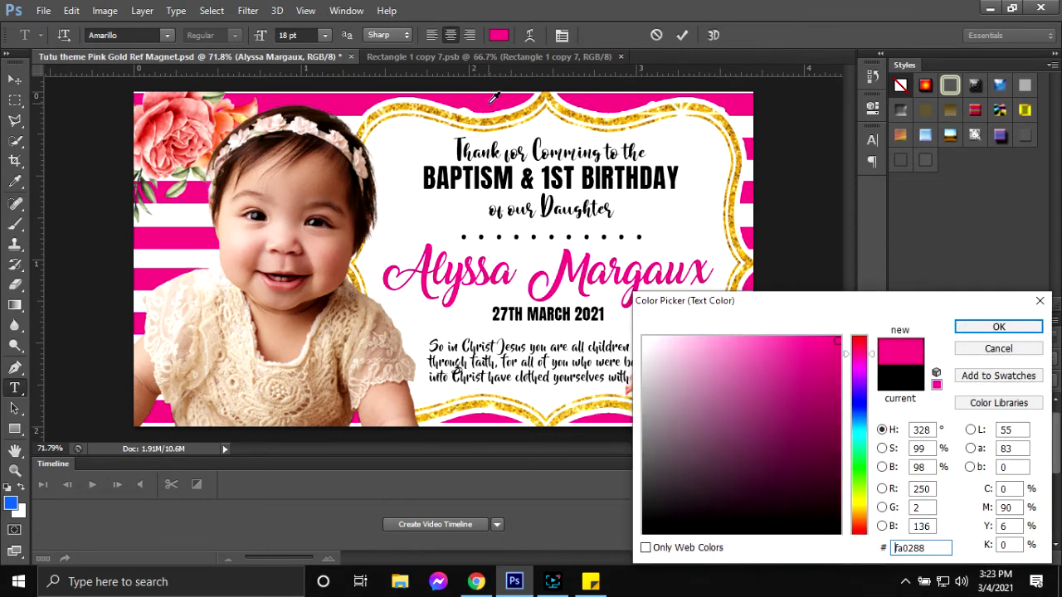
click(965, 330)
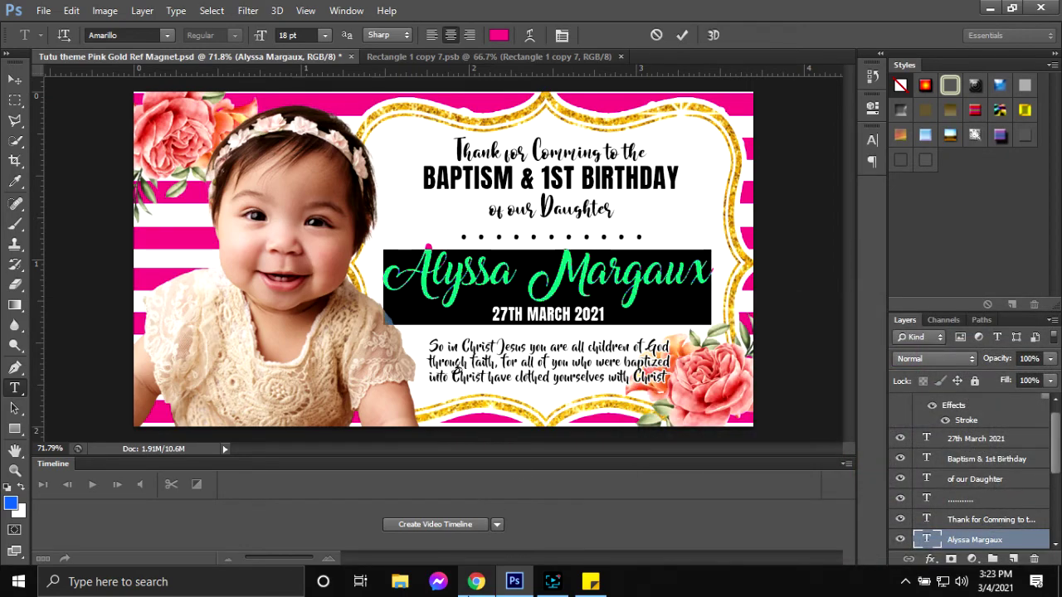
click(475, 581)
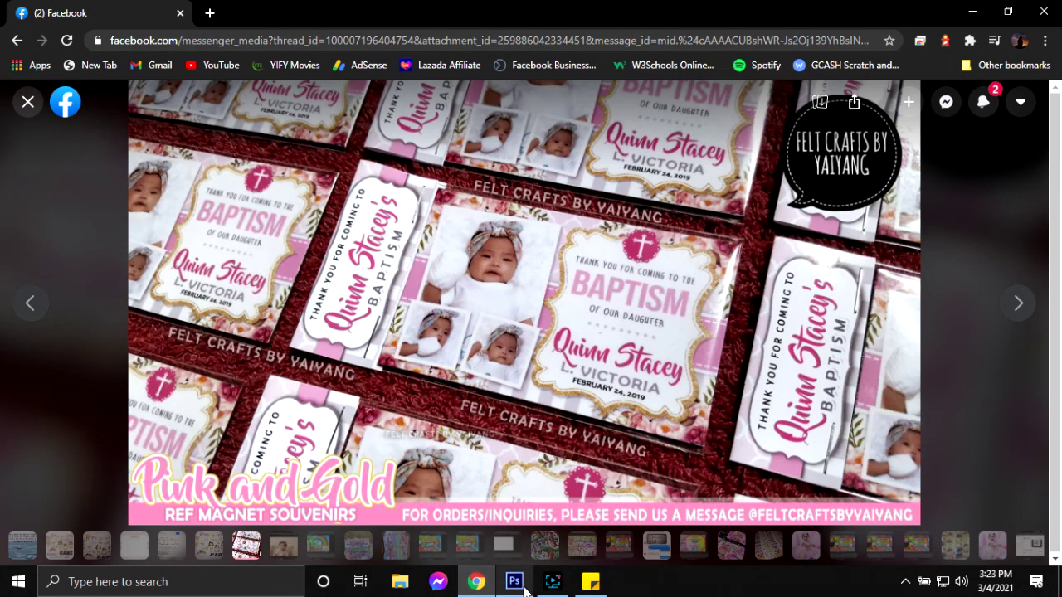
click(515, 582)
click(679, 35)
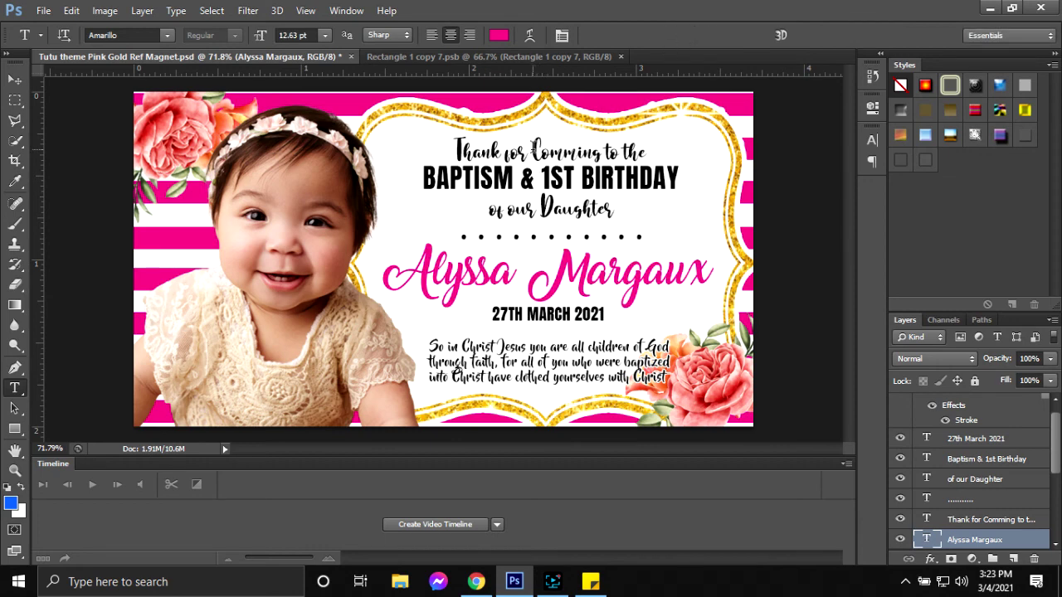
- Close the striped rectangles file, Rectangle 1 copy 7.psb
click(532, 150)
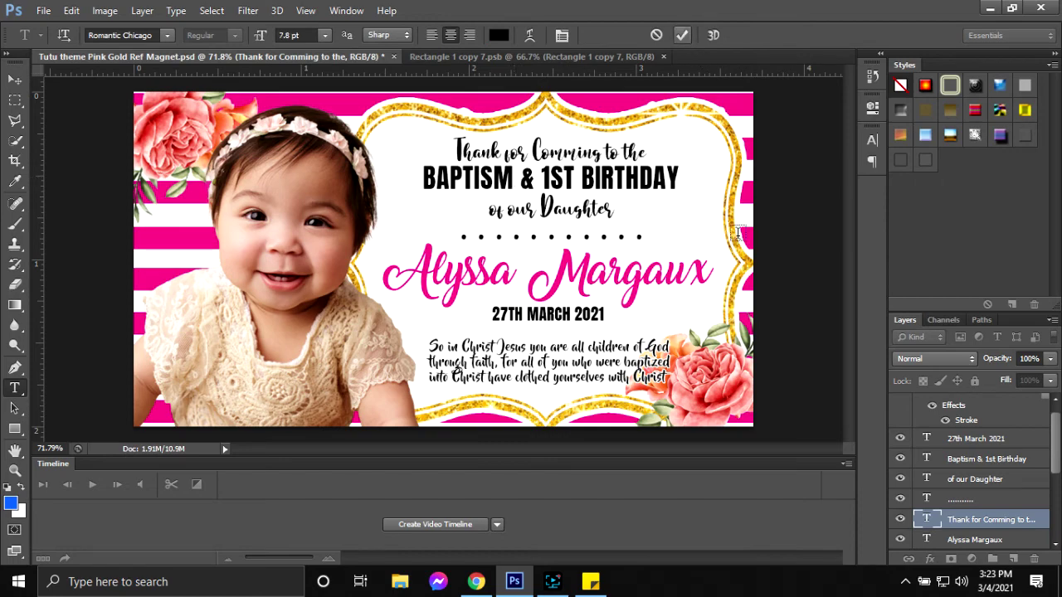
click(682, 35)
click(515, 57)
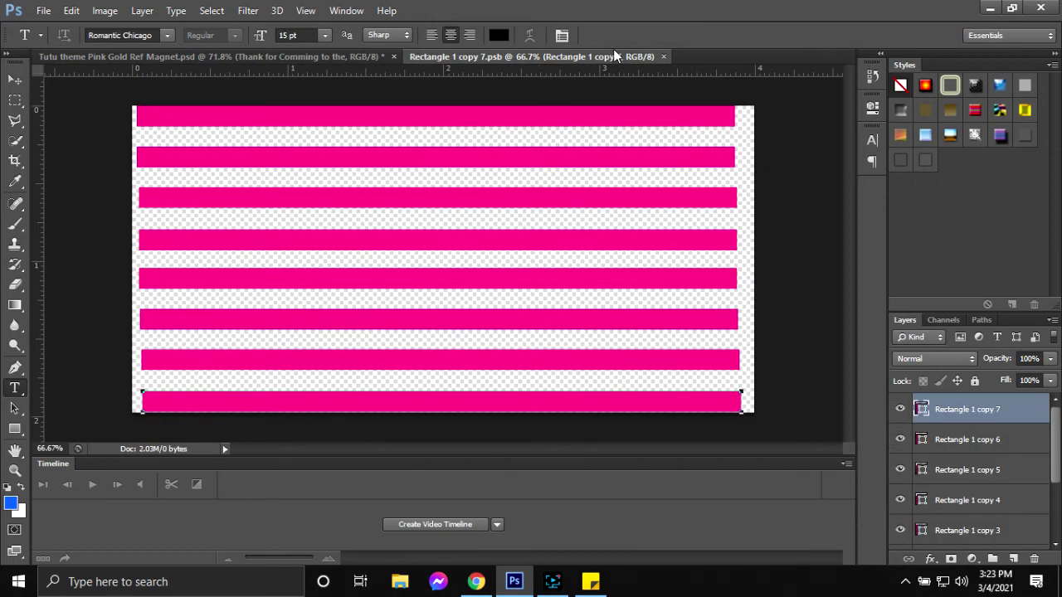
click(663, 56)
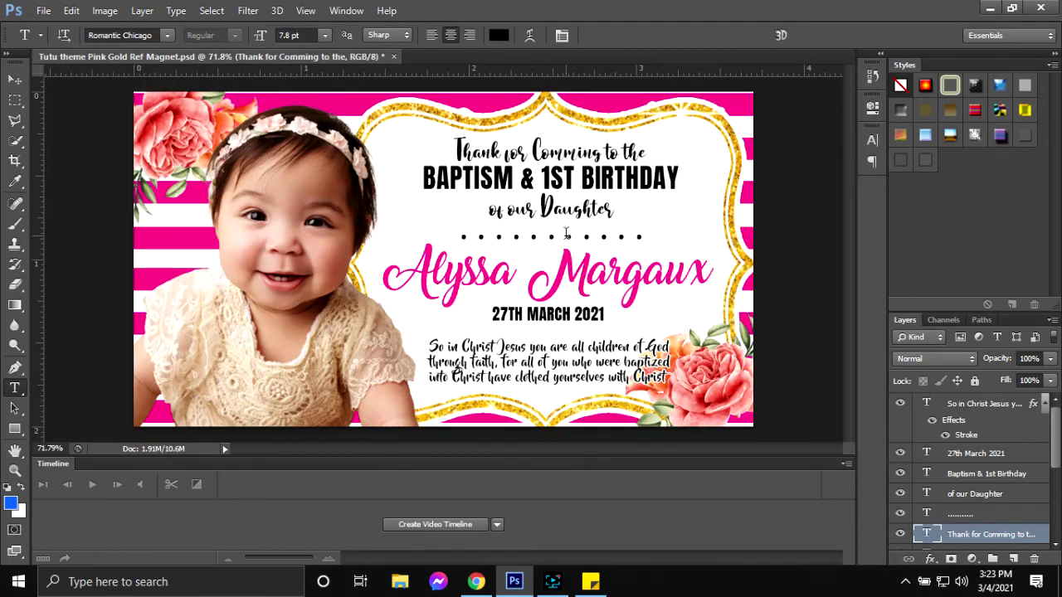
- Open wp2558193.jpg from Tarpaulin Design > a materials > Unicorn
key(ctrl+o)
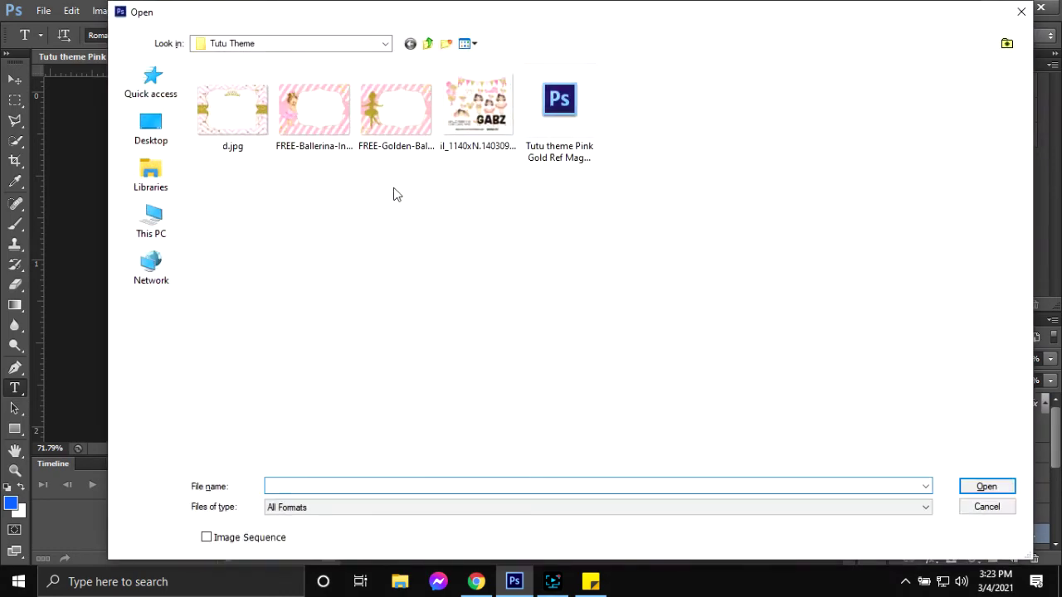
click(427, 48)
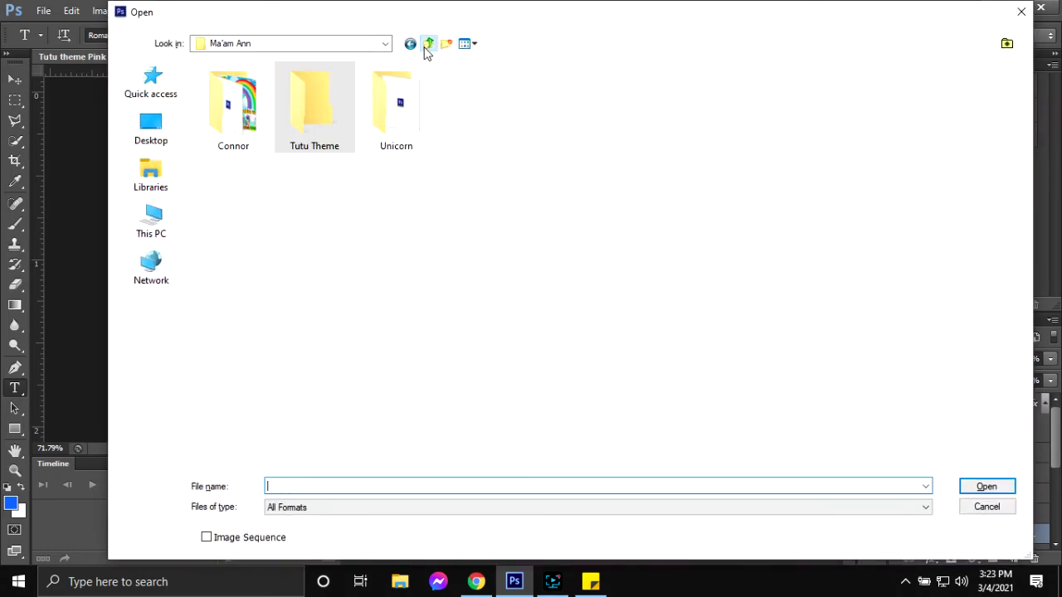
click(426, 44)
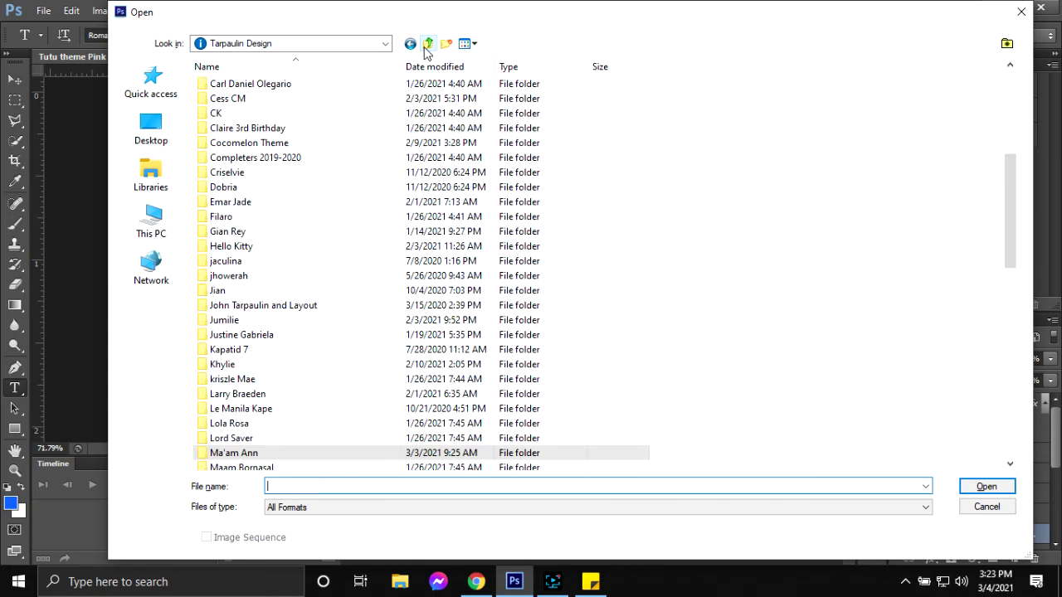
click(427, 44)
double_click(268, 193)
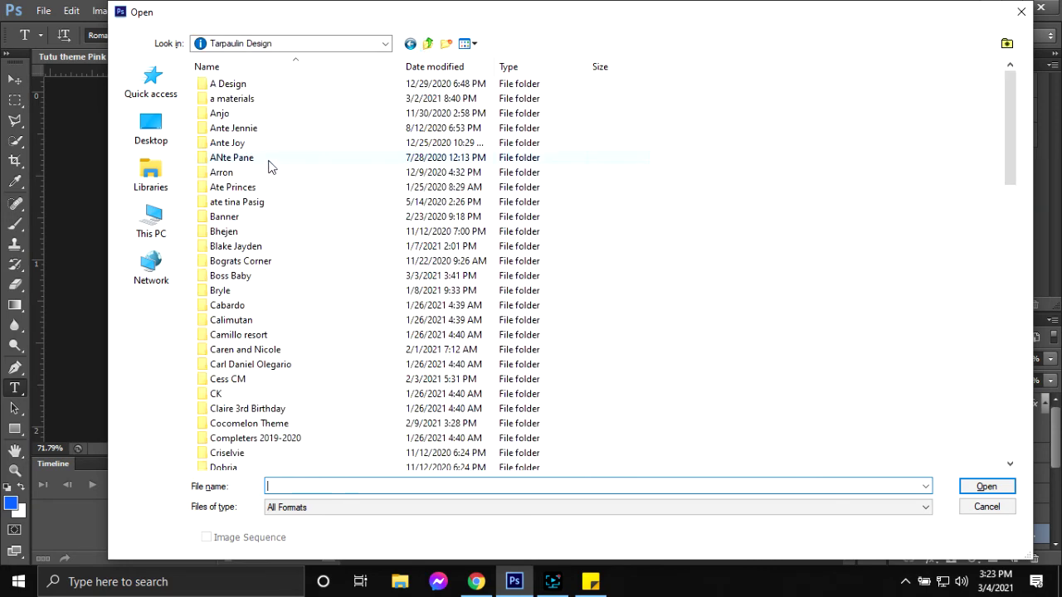
click(233, 100)
double_click(232, 101)
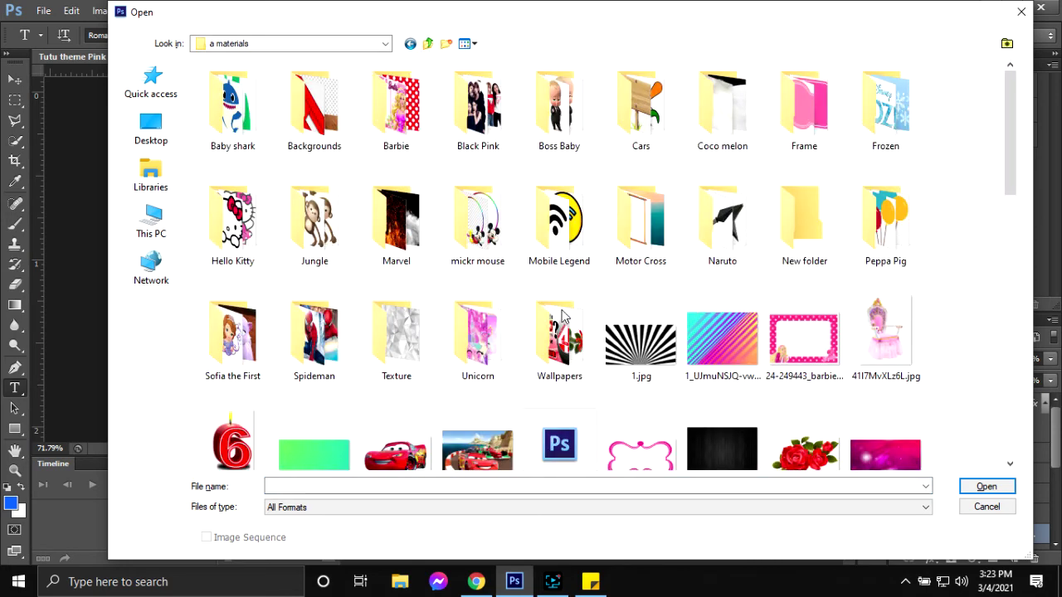
double_click(467, 351)
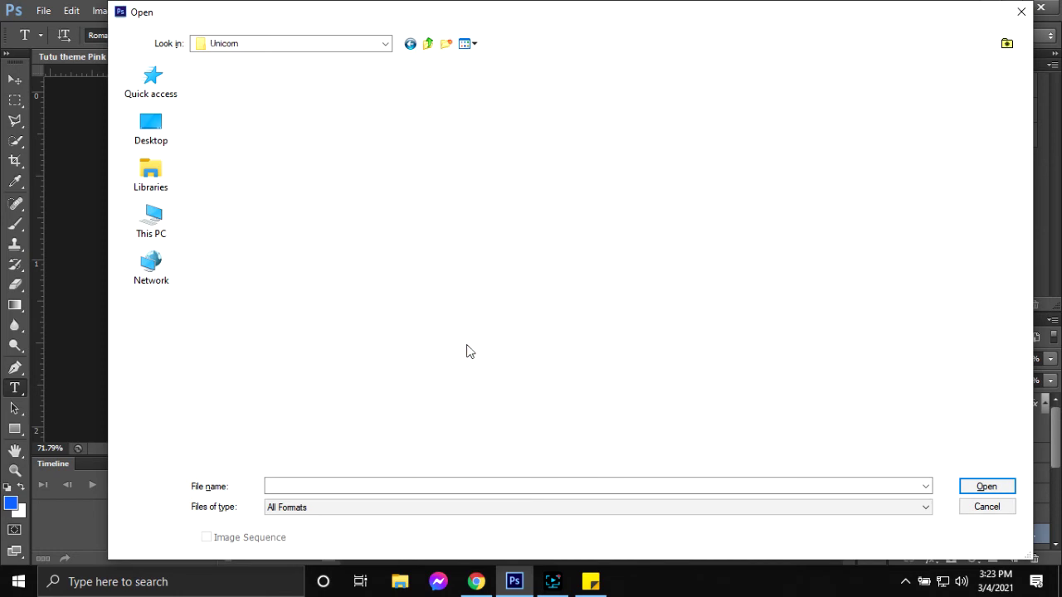
click(253, 351)
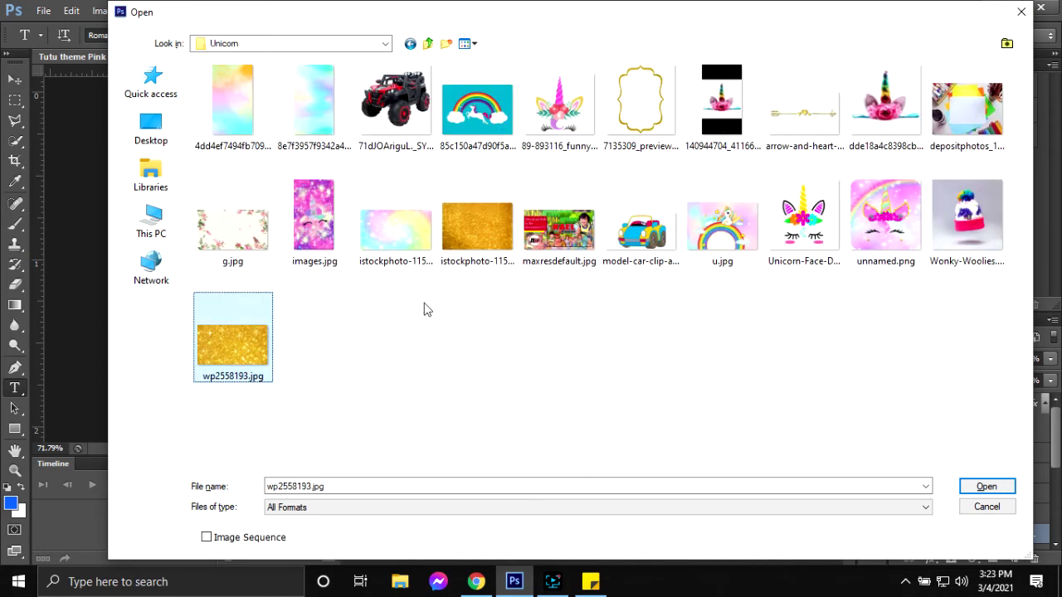
key(Return)
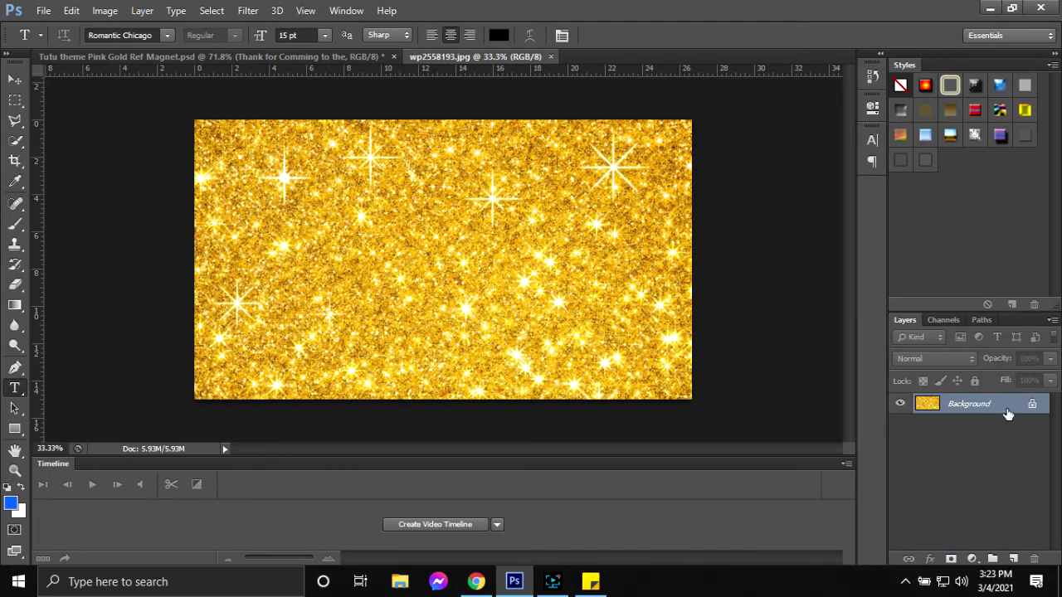
- Unlock the glitter background and drag it into the magnet design as Layer 2
double_click(1008, 414)
key(Return)
key(v)
mouse_move(467, 218)
mouse_down()
mouse_move(279, 71)
mouse_move(524, 292)
mouse_up()
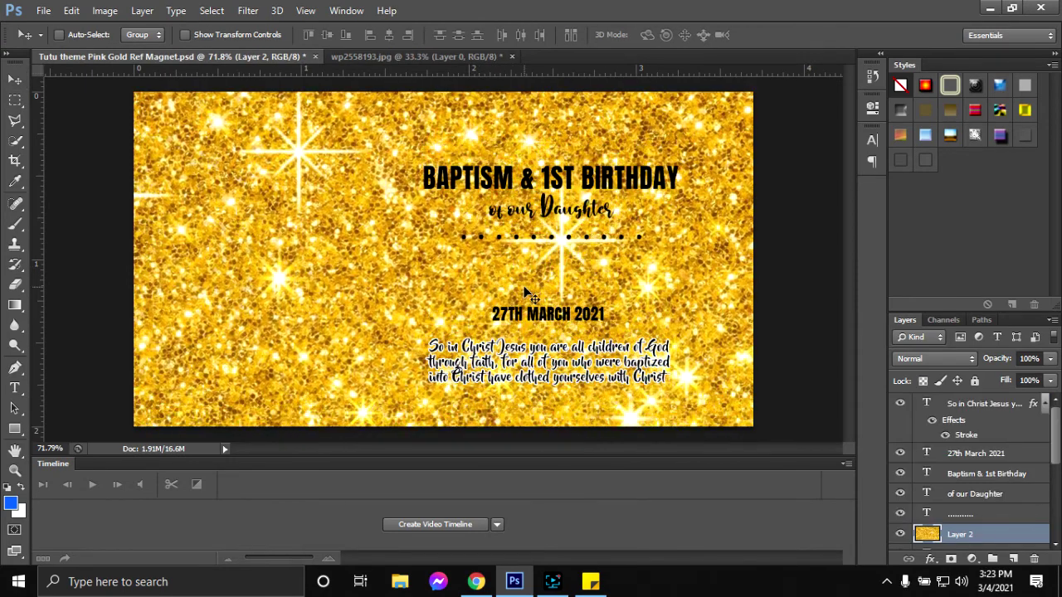
- Scale the glitter layer to about 32% and position it over the title text
key(ctrl+t)
scroll(249, 241, down, 2)
scroll(99, 137, down, 1)
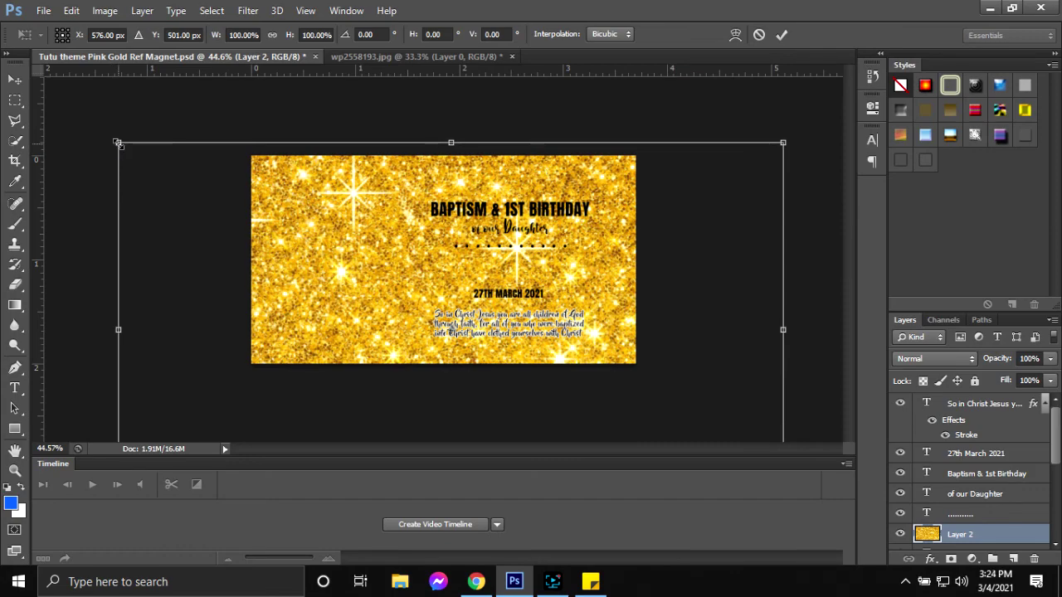
drag(119, 143, 326, 305)
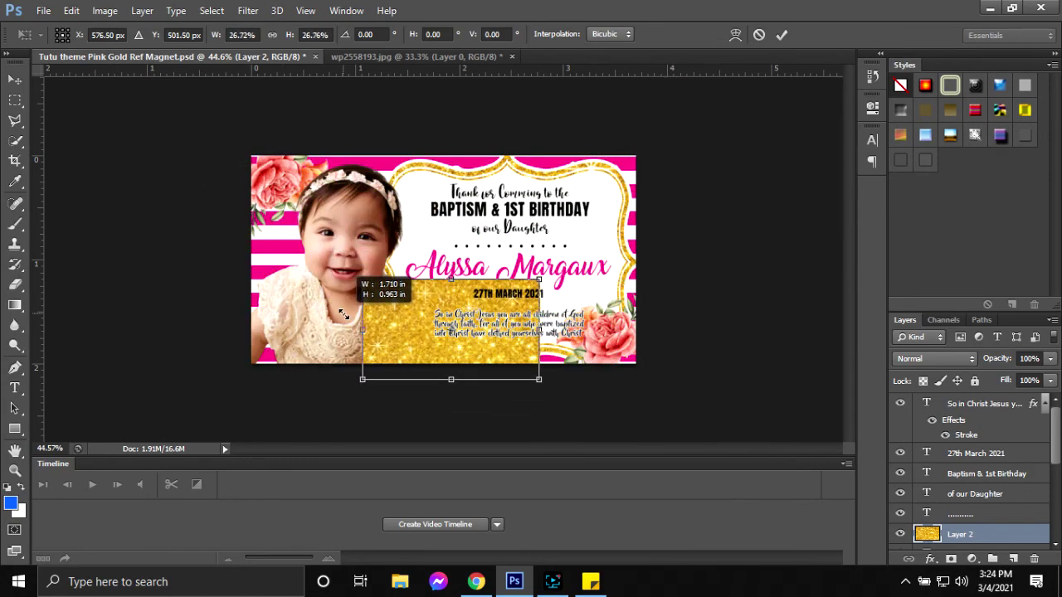
drag(379, 337, 451, 232)
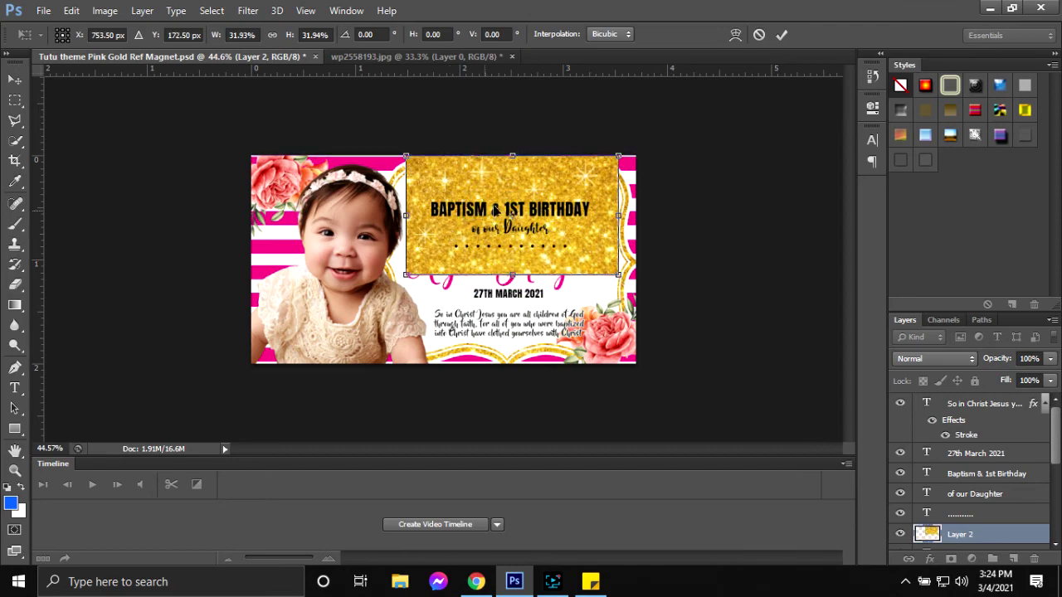
click(782, 34)
scroll(461, 250, up, 3)
scroll(462, 250, up, 2)
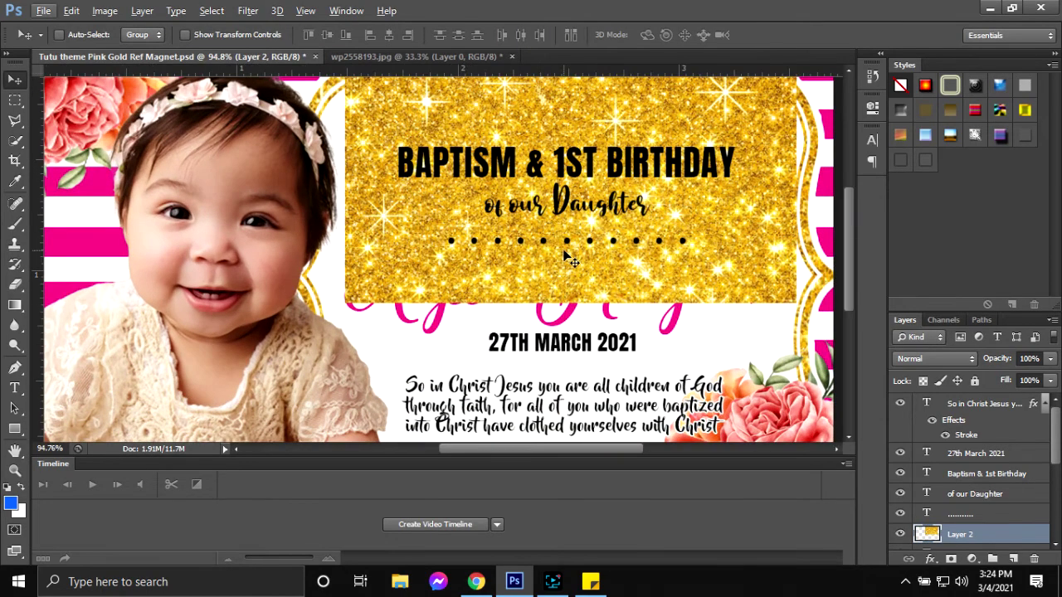
- Move Layer 2 above the BAPTISM & 1ST BIRTHDAY layer and clip it to the title
scroll(949, 527, down, 5)
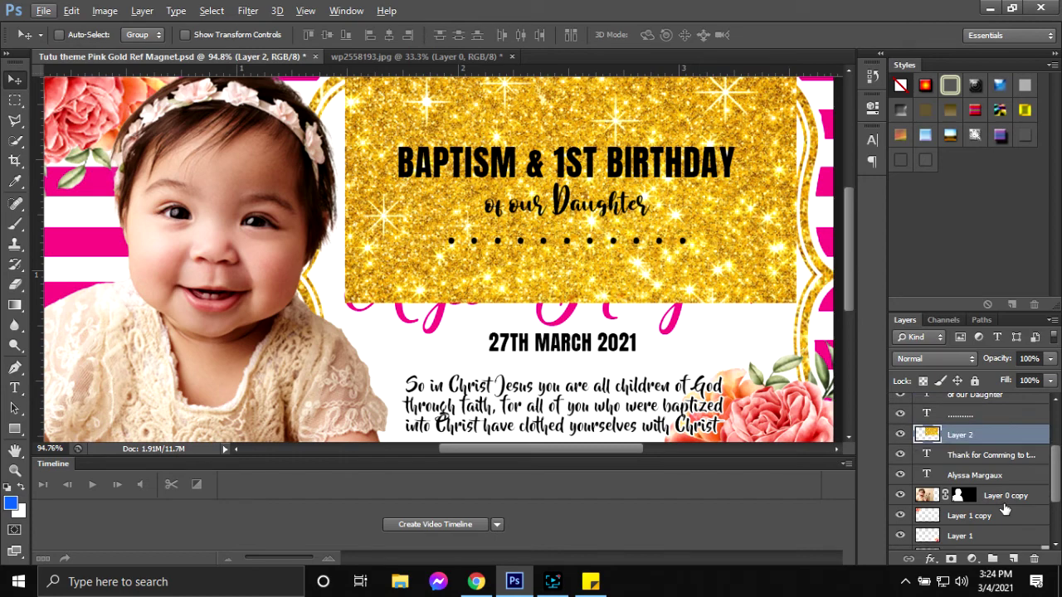
scroll(1006, 493, up, 2)
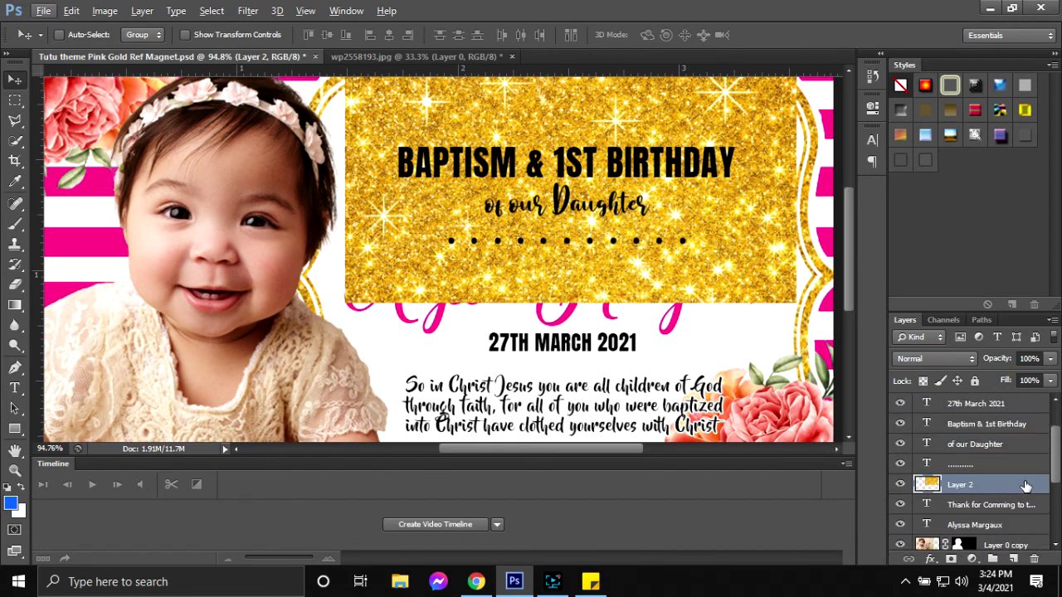
drag(1022, 485, 1015, 423)
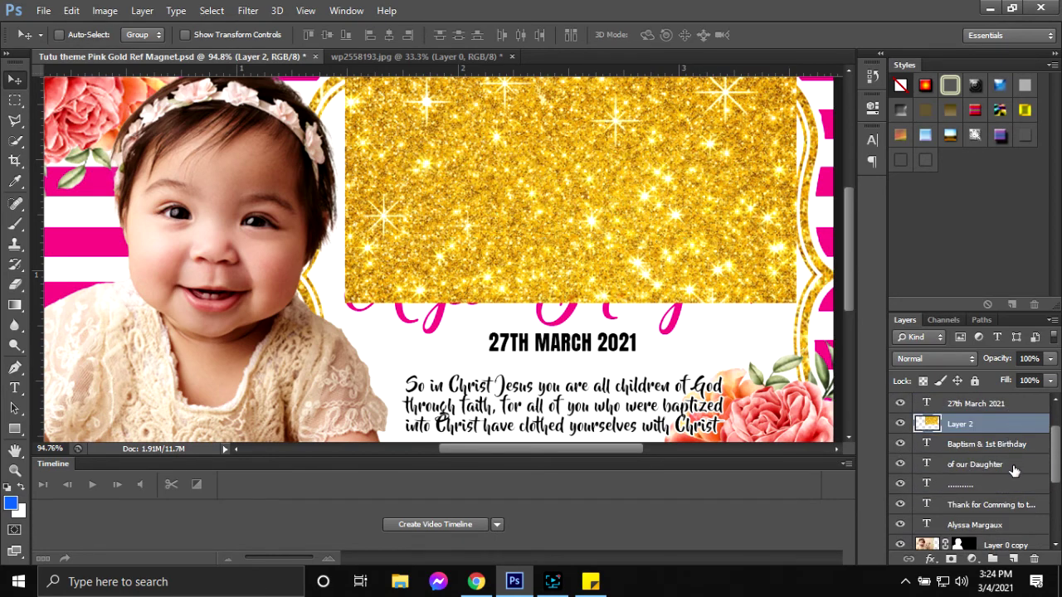
scroll(1013, 467, up, 2)
right_click(1012, 469)
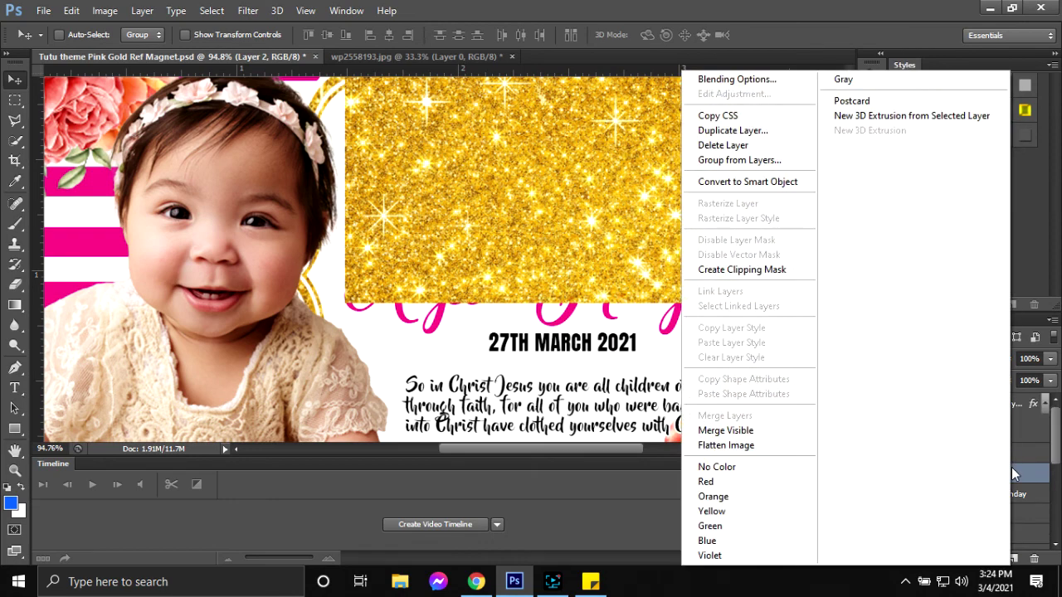
click(688, 270)
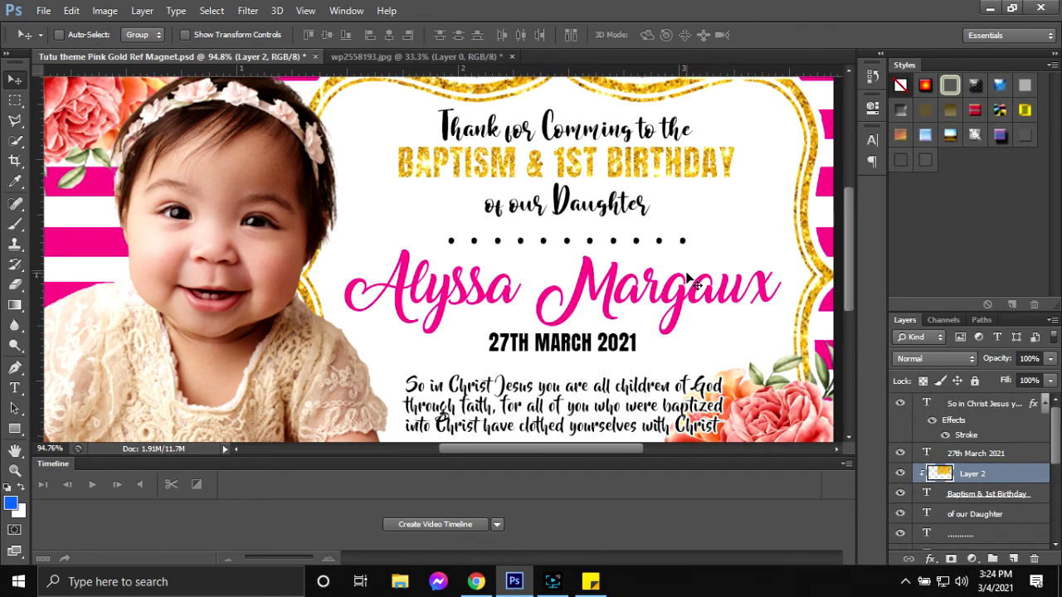
click(1042, 499)
- Try a 7 px black stroke on the title layer, then cancel it
double_click(1042, 499)
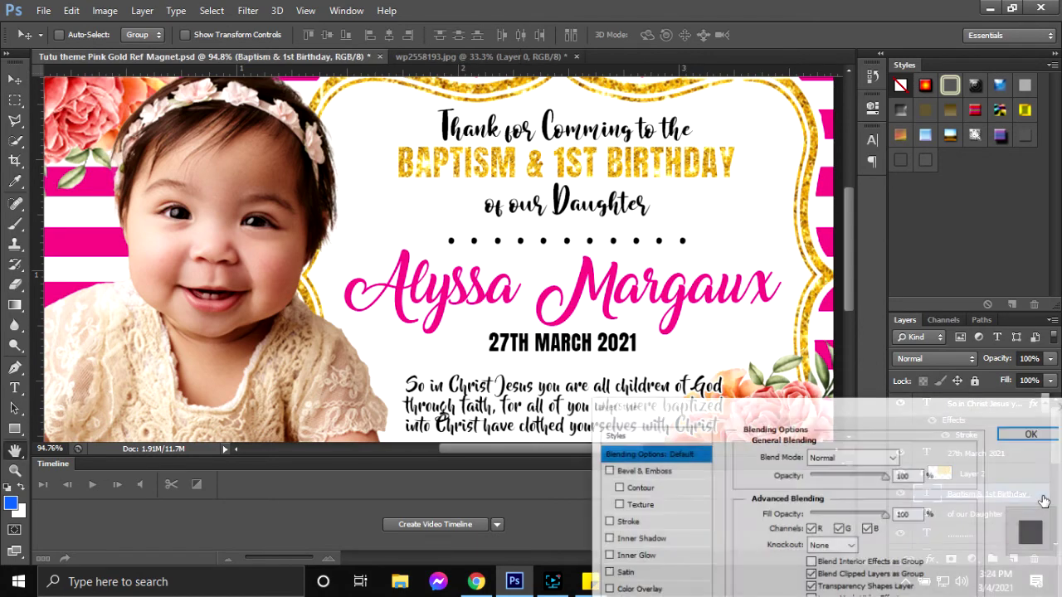
click(648, 521)
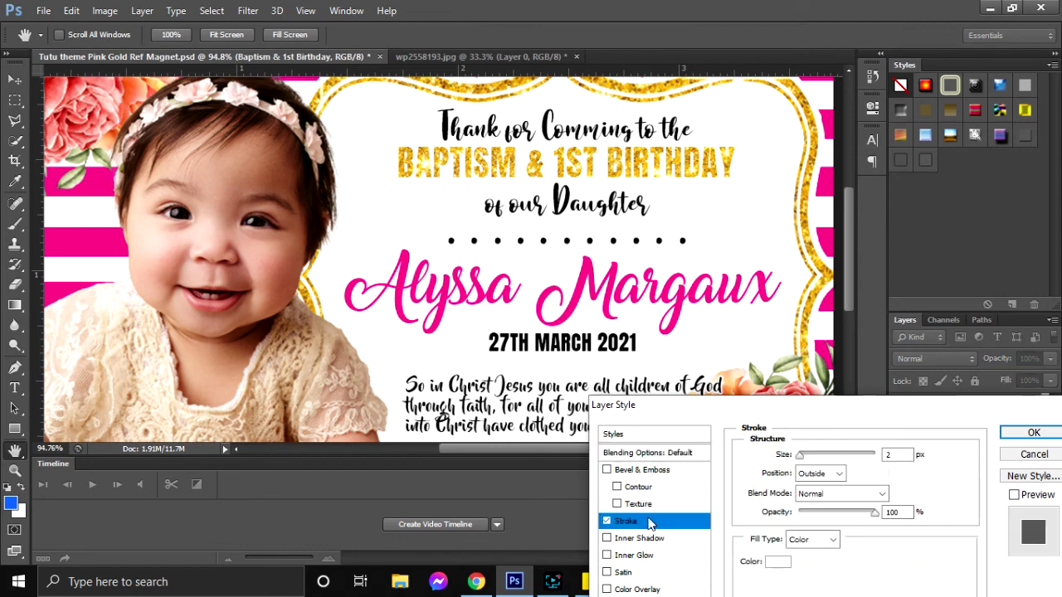
click(777, 561)
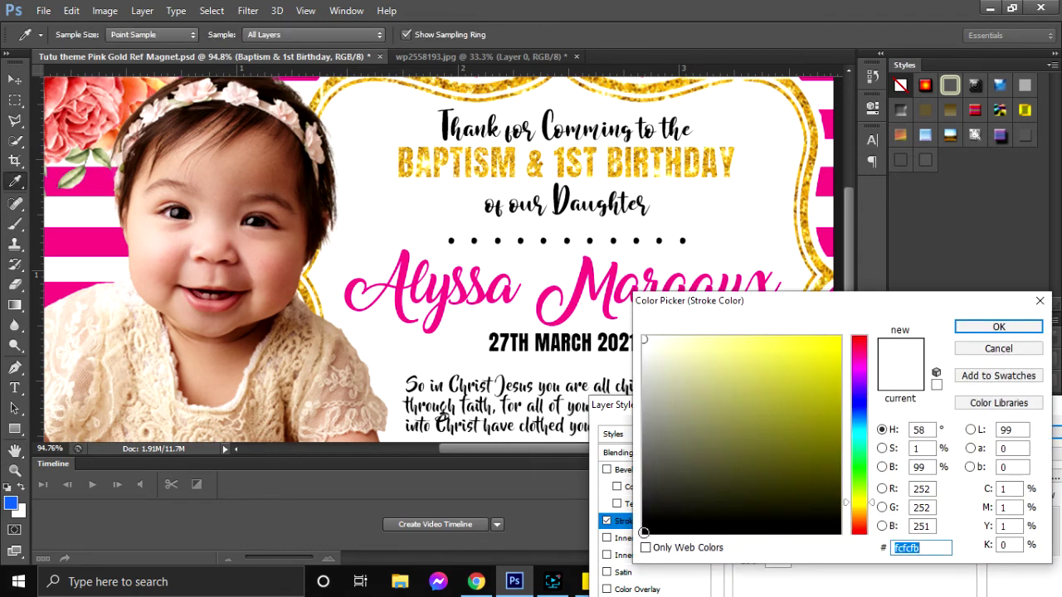
click(644, 531)
click(981, 328)
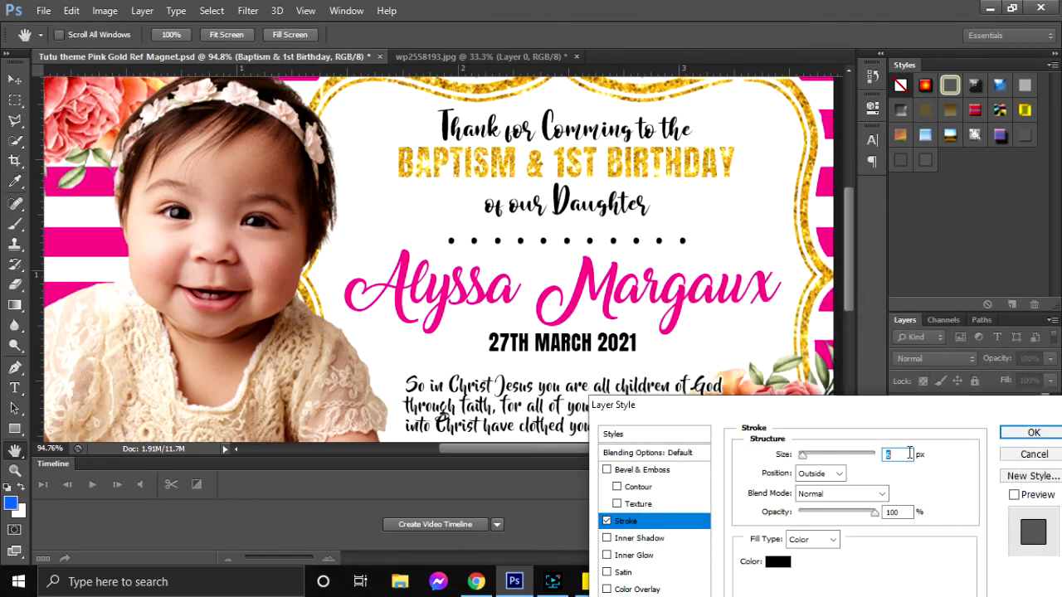
key(Up)
mouse_move(956, 415)
mouse_down()
mouse_move(605, 355)
mouse_move(605, 304)
mouse_move(577, 277)
mouse_up()
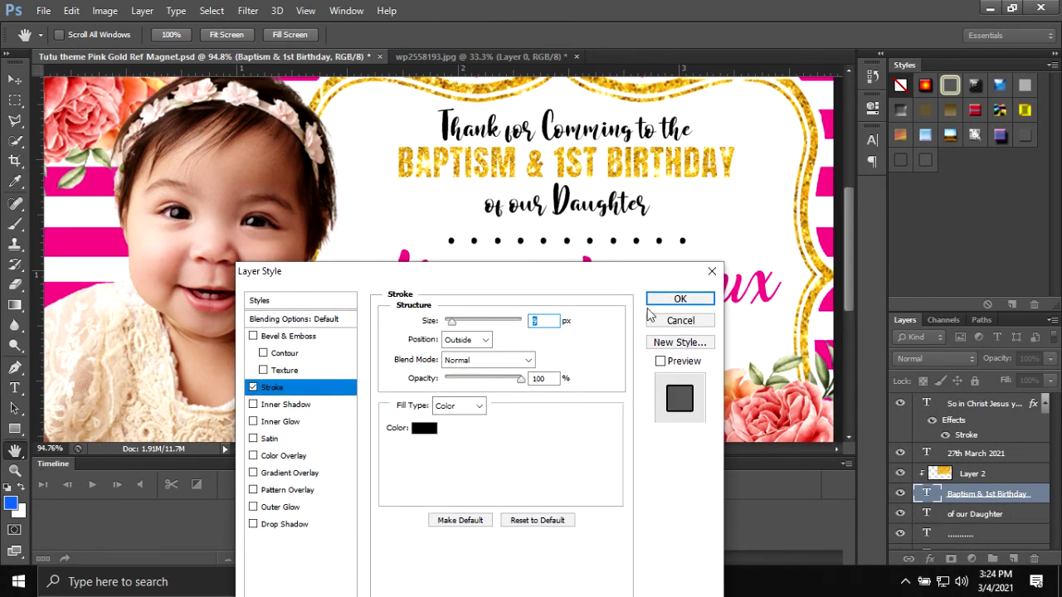
click(680, 320)
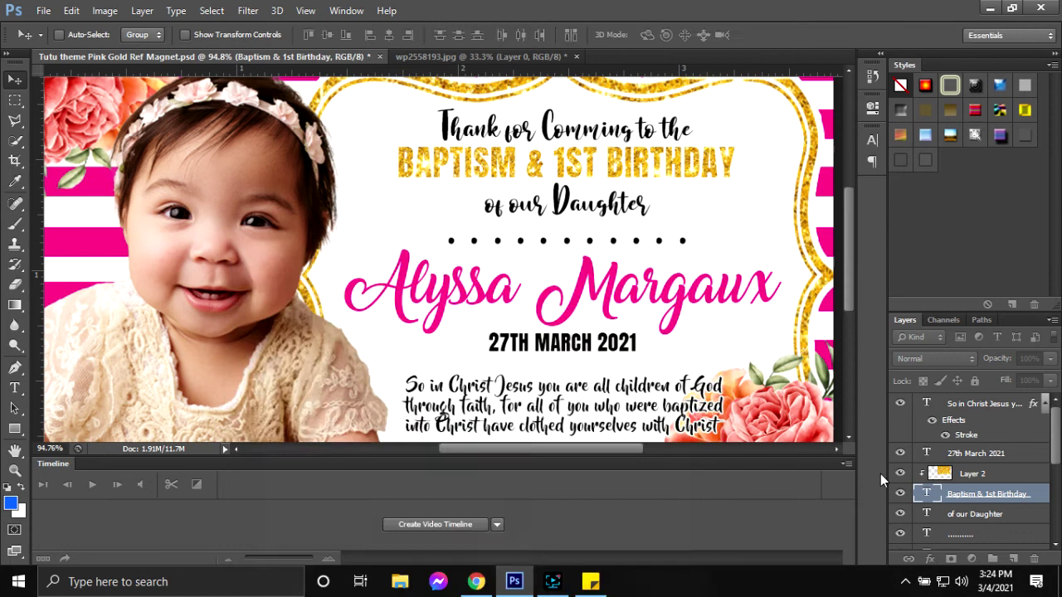
- Group the glitter layer and the title layer into Group 1
ctrl+click(1020, 481)
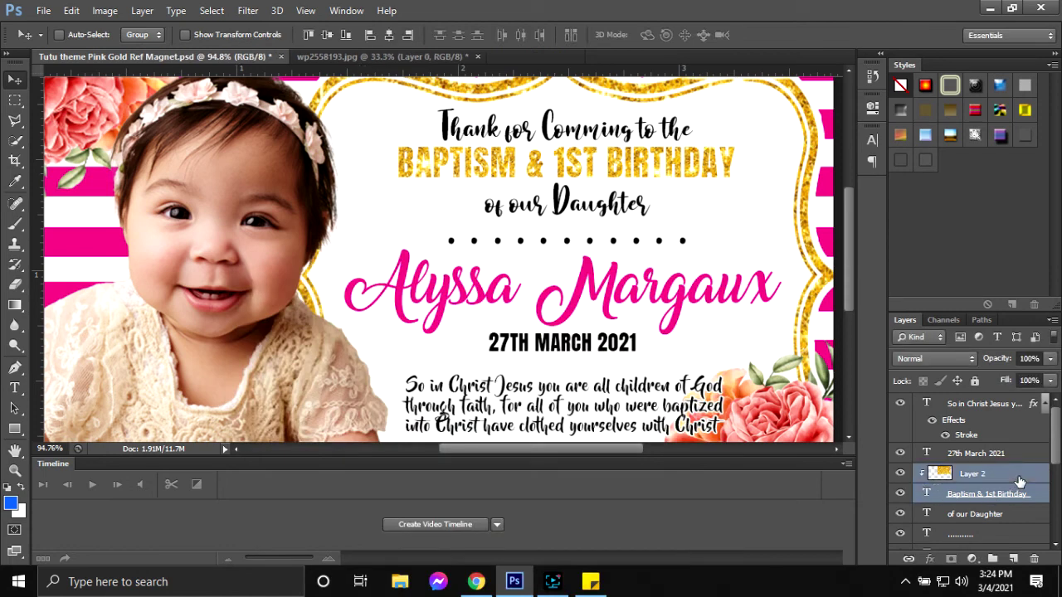
key(ctrl+g)
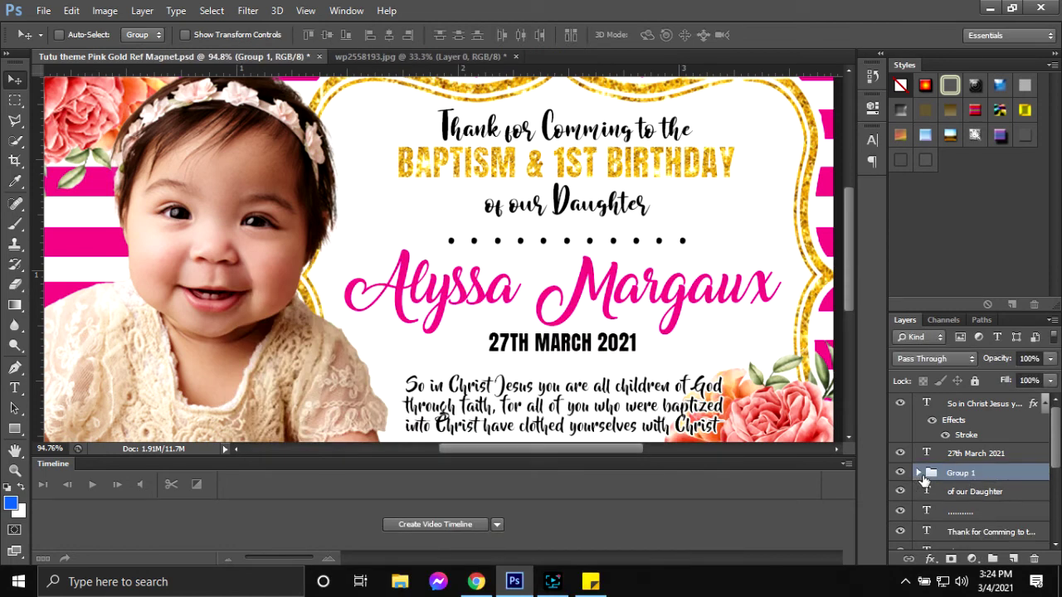
click(918, 473)
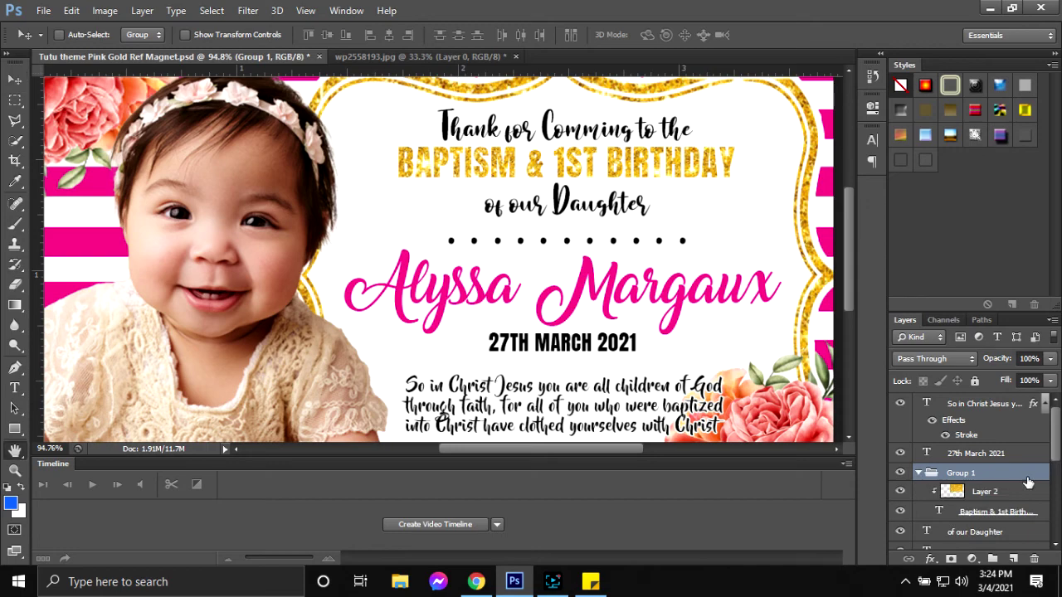
- Give Group 1 a black stroke of about 11 px
double_click(1027, 473)
click(272, 387)
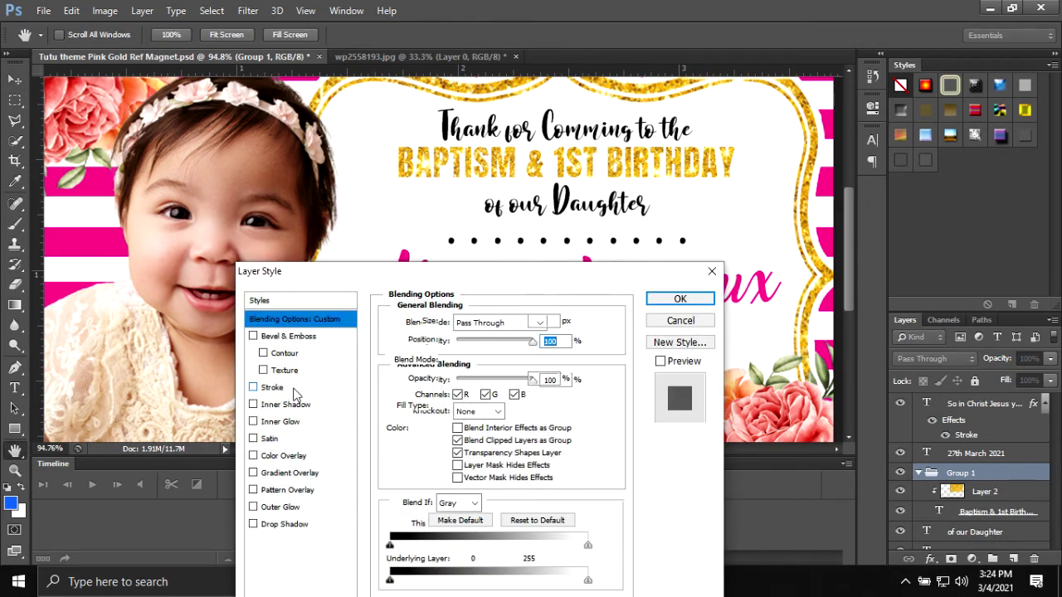
click(419, 431)
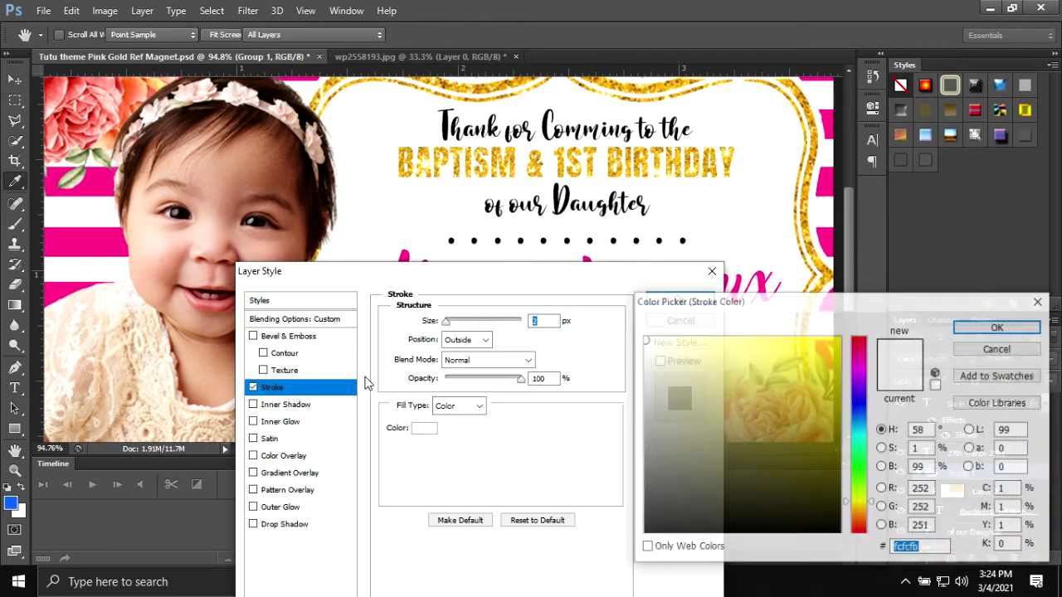
click(646, 531)
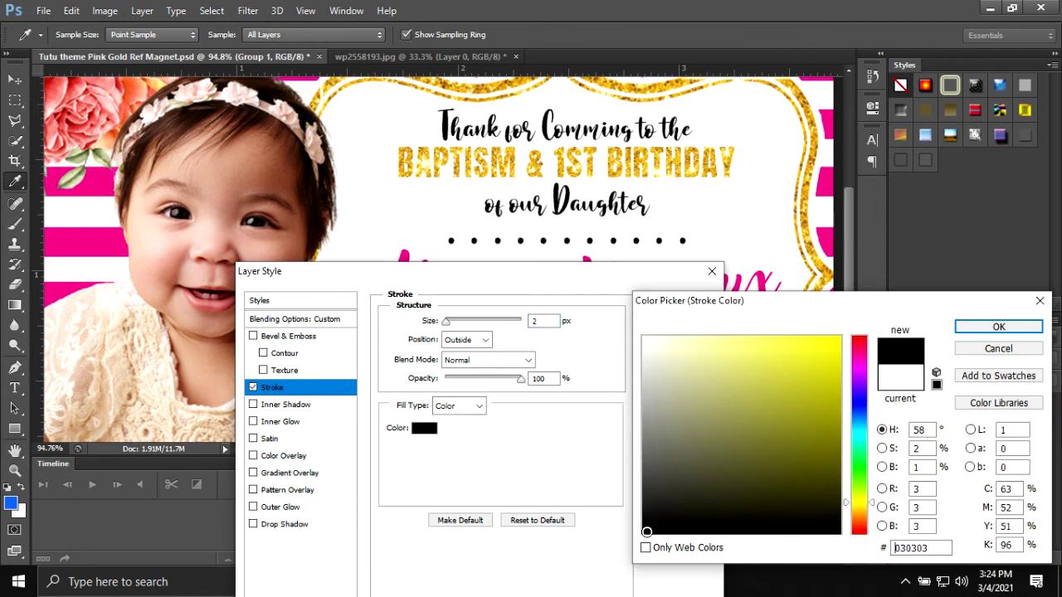
click(999, 326)
key(Up)
key(Up)
key(Up)
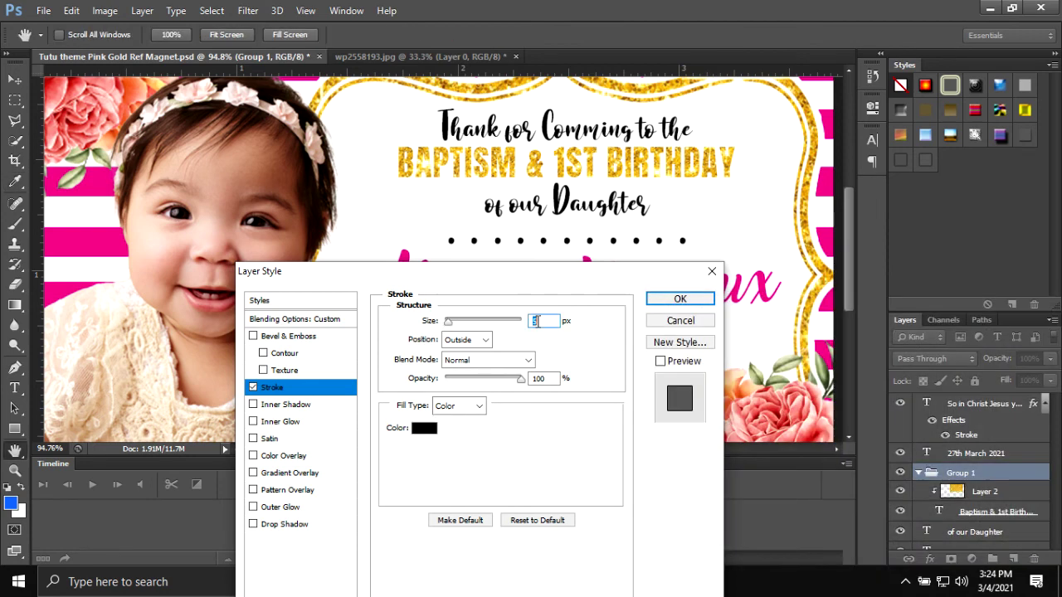
key(Up)
key(Up)
key(Up)
key(Up)
key(Up)
key(Up)
key(Up)
key(Up)
key(Up)
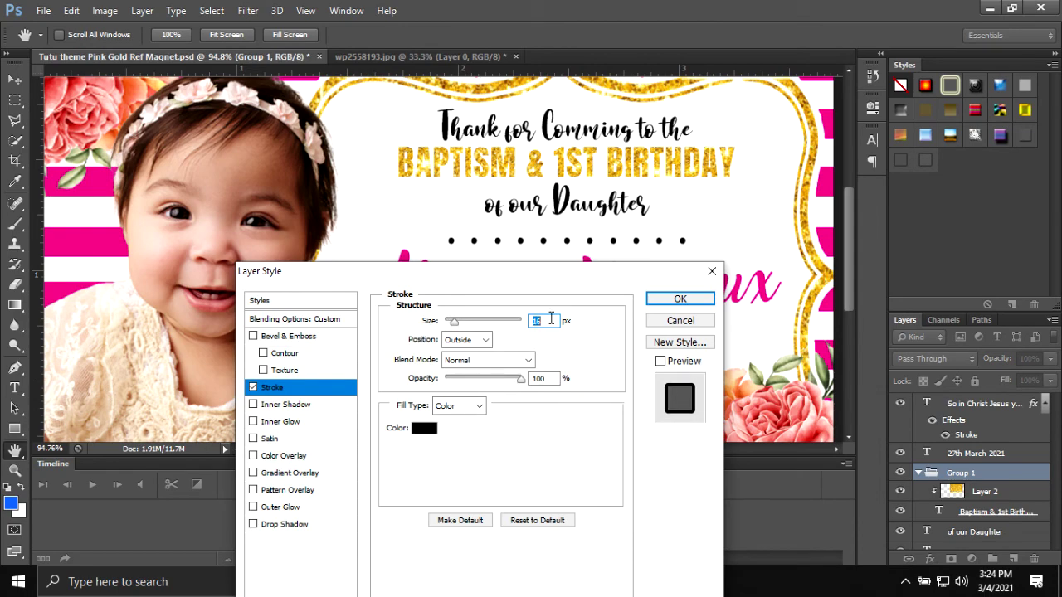
key(Up)
key(Up)
click(679, 299)
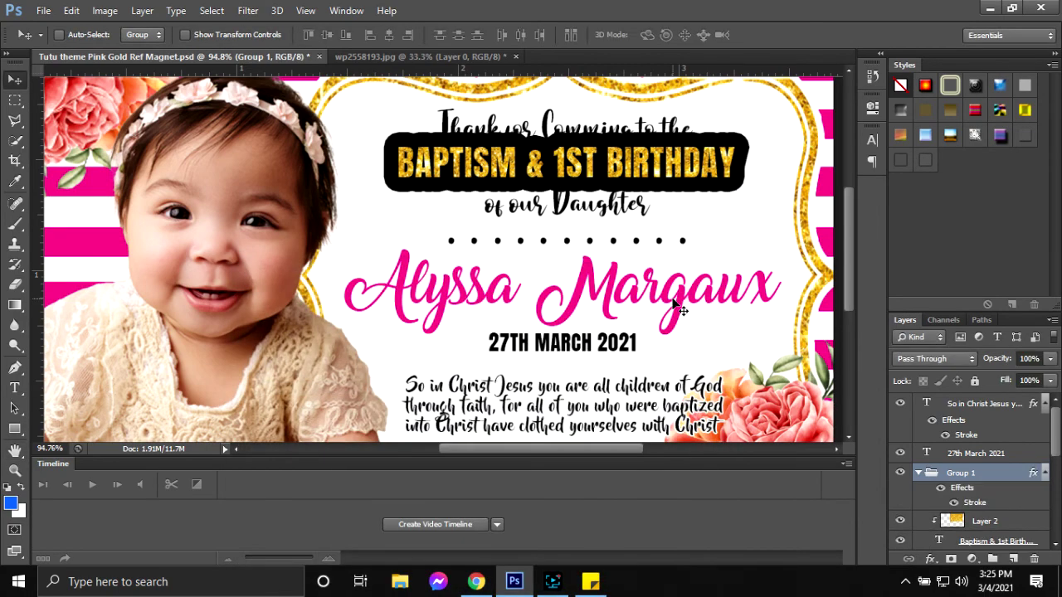
- Reduce Group 1's black stroke to a thin outline
double_click(1001, 479)
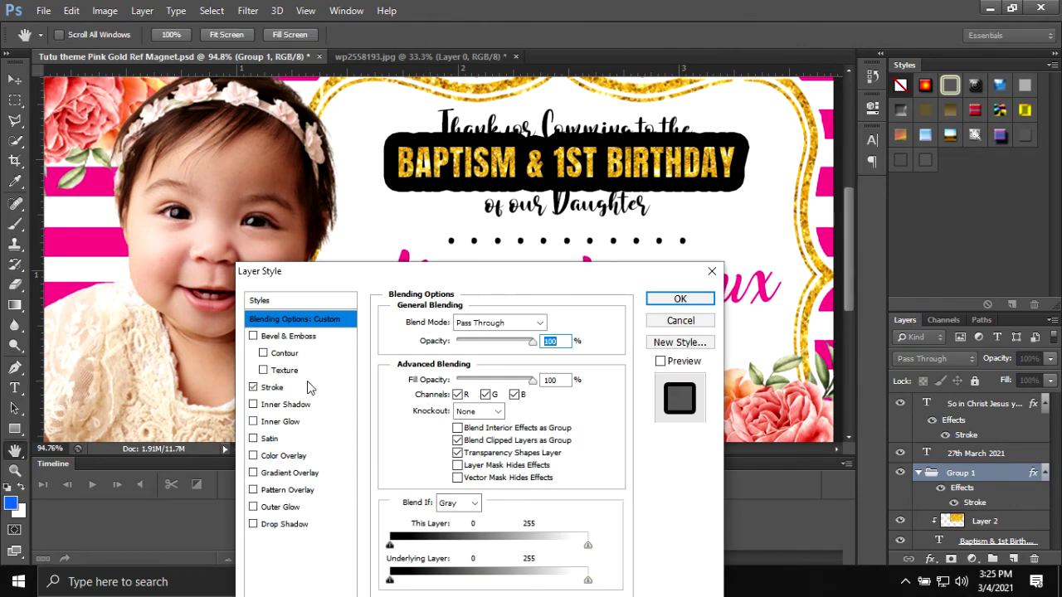
click(308, 387)
click(555, 321)
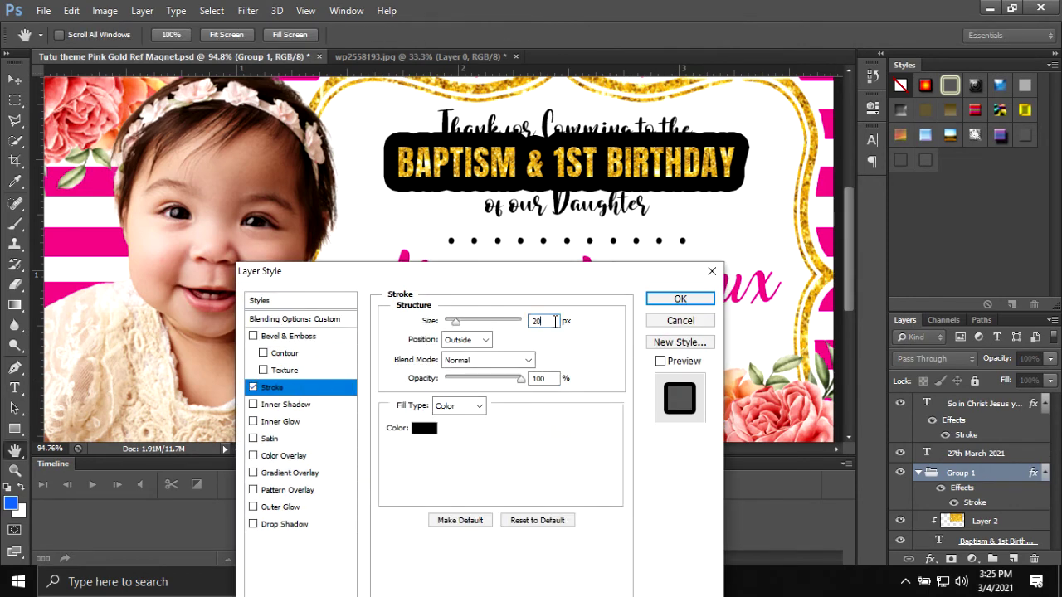
key(shift+Down)
key(shift+Down)
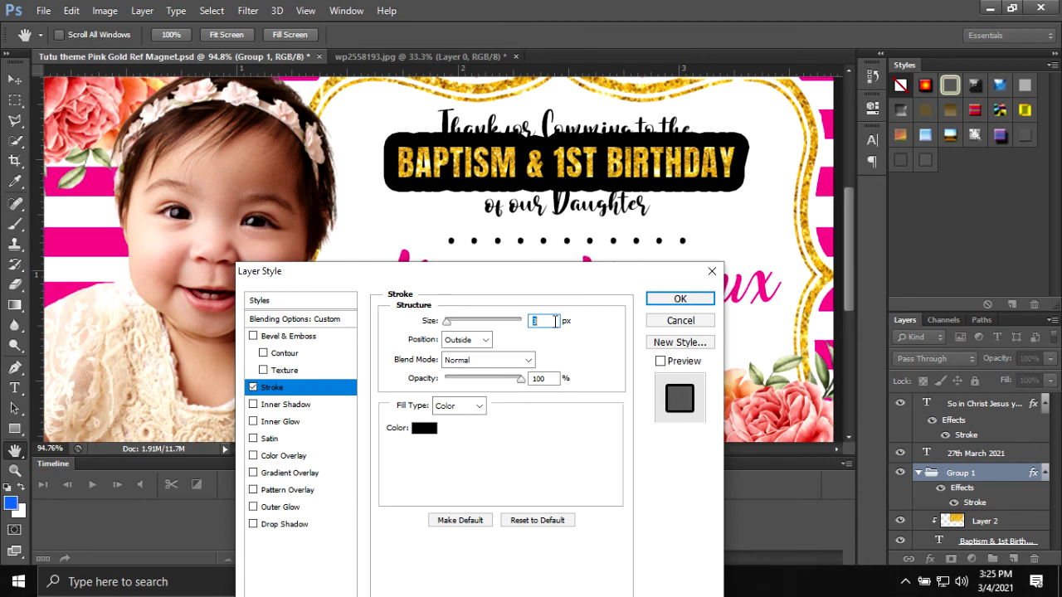
click(678, 299)
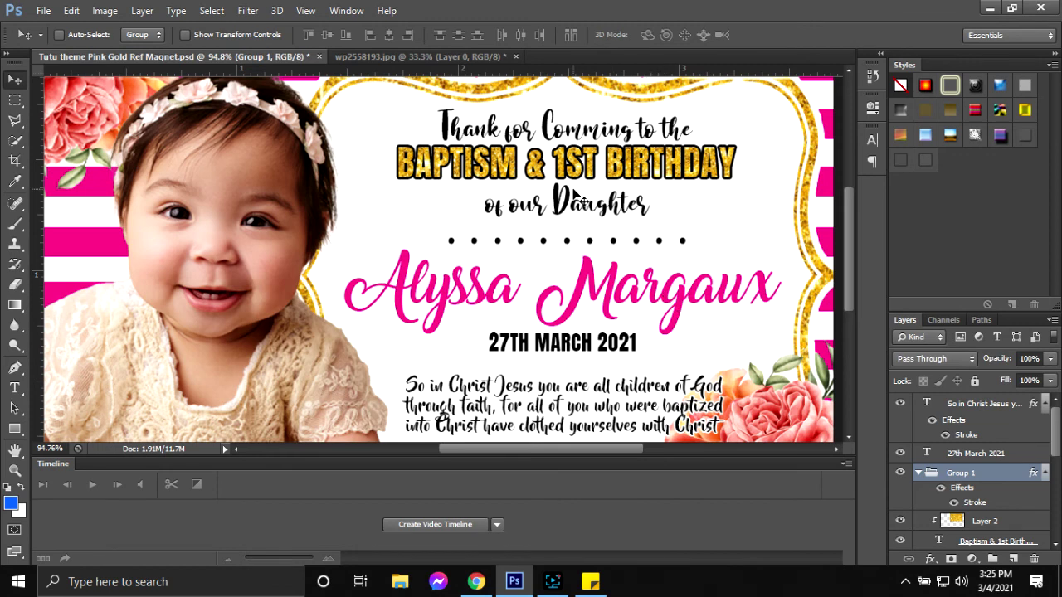
double_click(1024, 476)
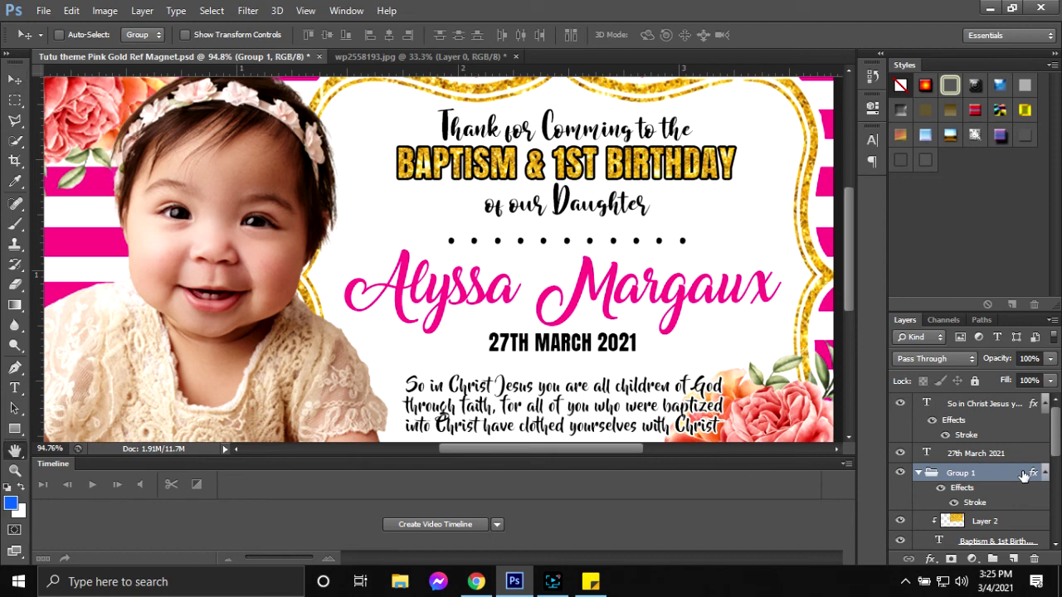
click(274, 387)
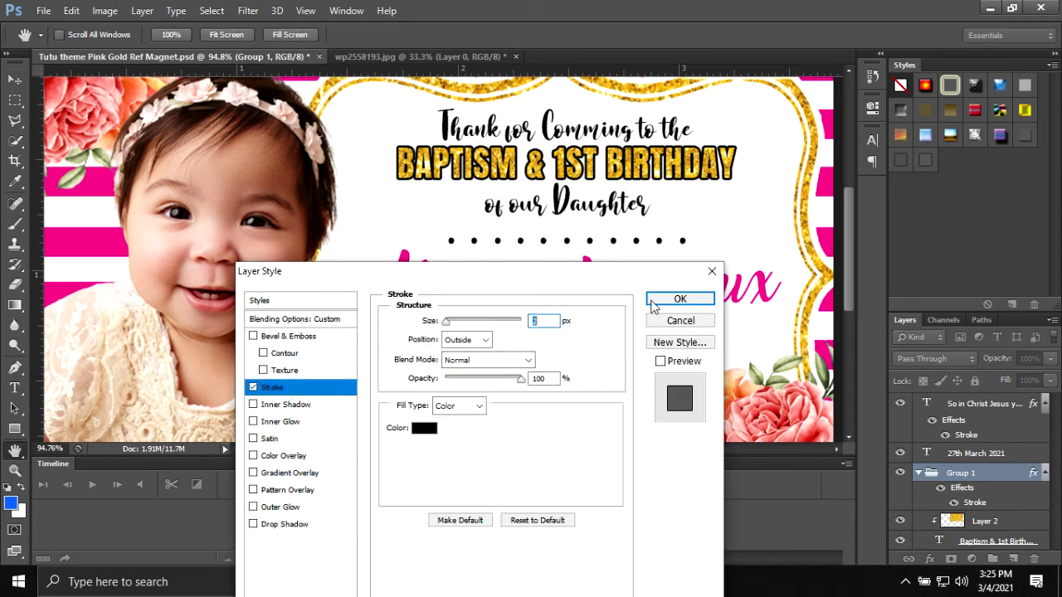
text(2)
click(660, 362)
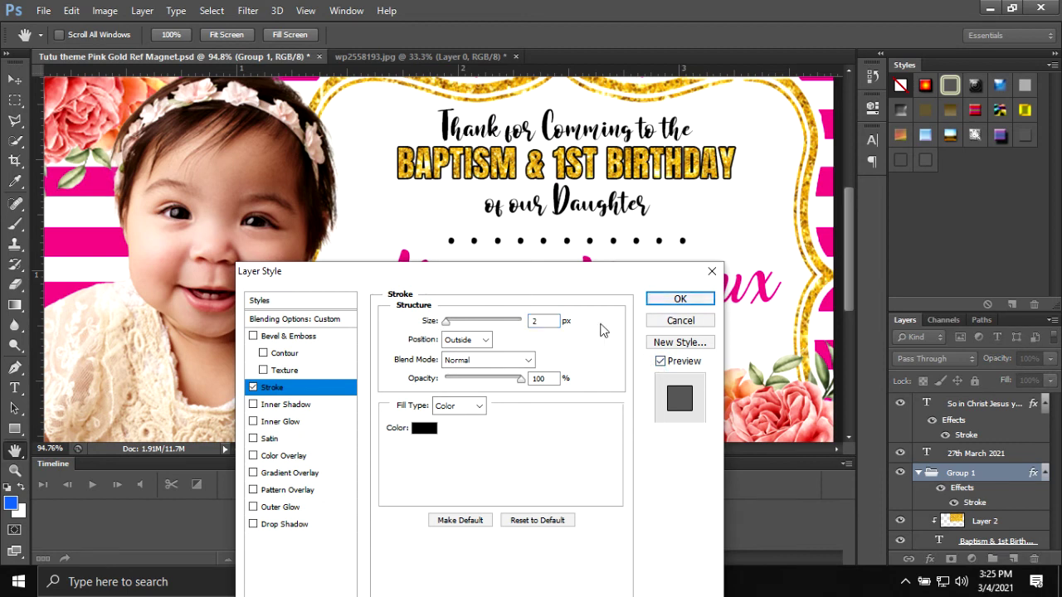
double_click(535, 321)
key(Down)
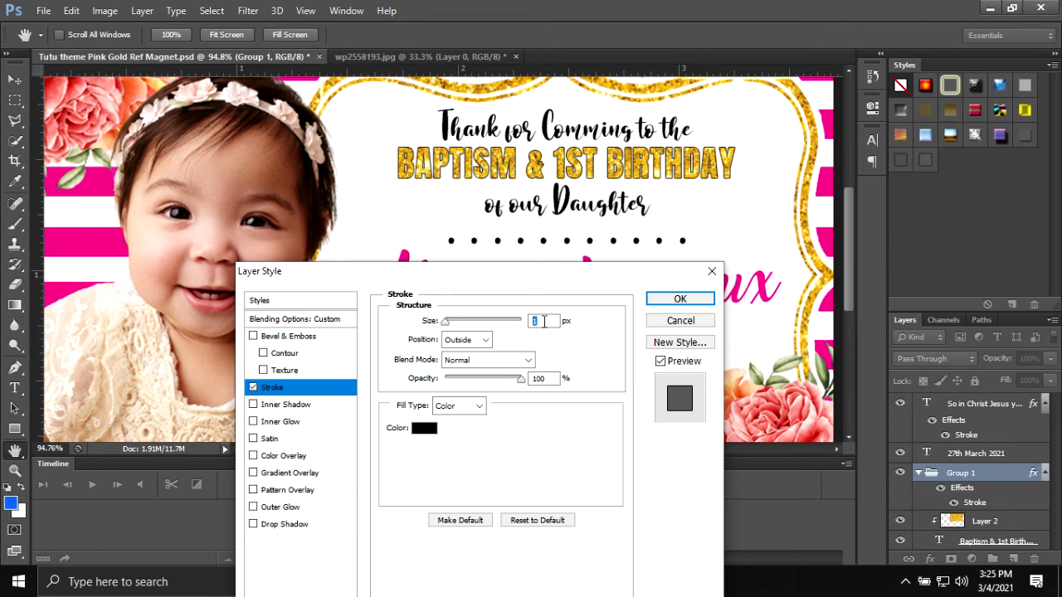
click(674, 300)
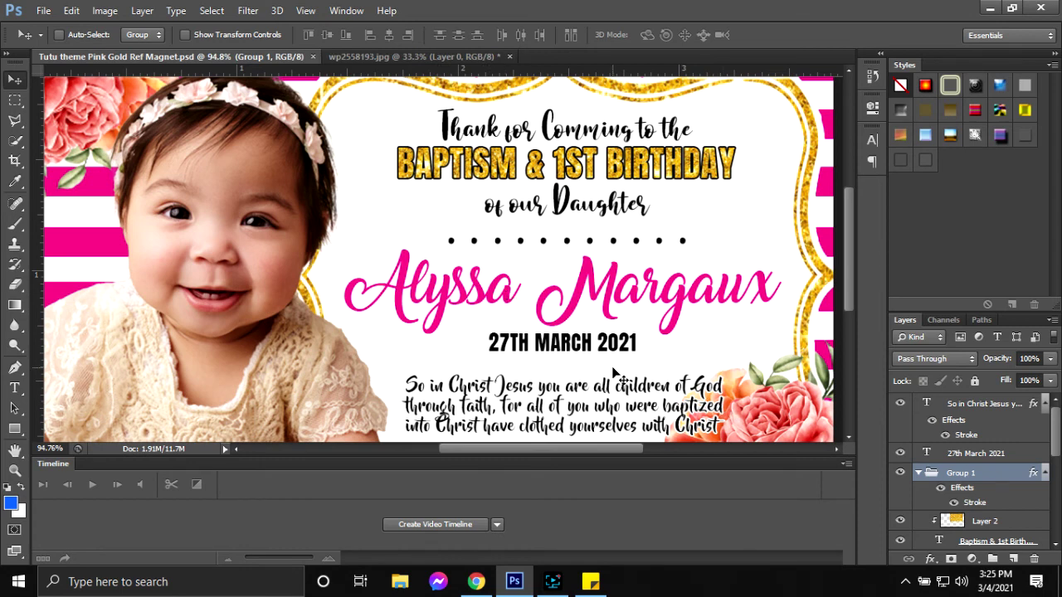
scroll(620, 376, down, 1)
- Check the Facebook pink-and-gold ref magnet photo in Chrome, then return to Photoshop
click(473, 579)
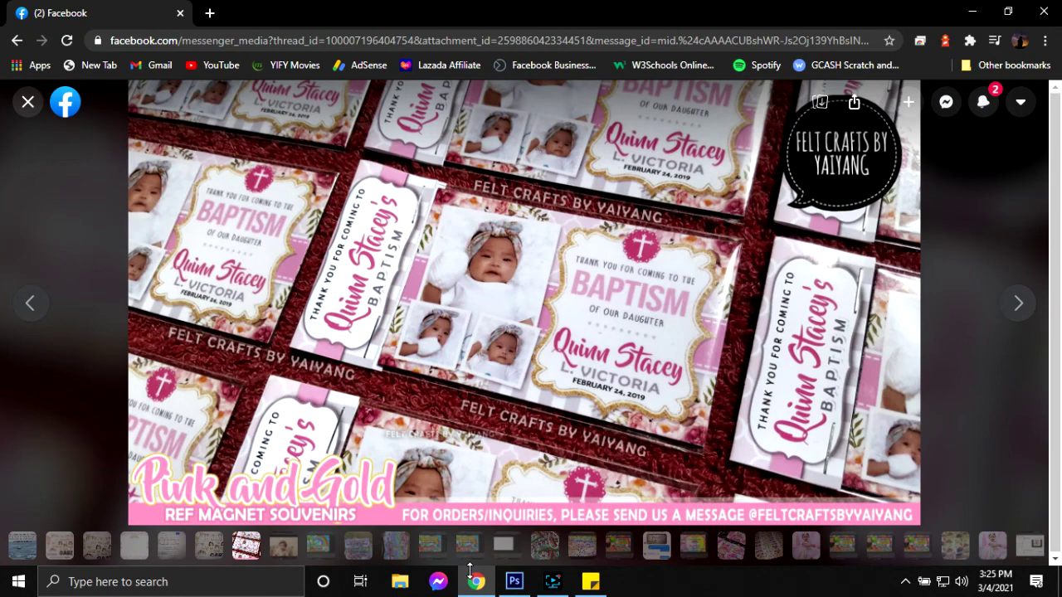
click(515, 581)
- Fit the magnet design on screen, then zoom in to about 75%
key(ctrl+0)
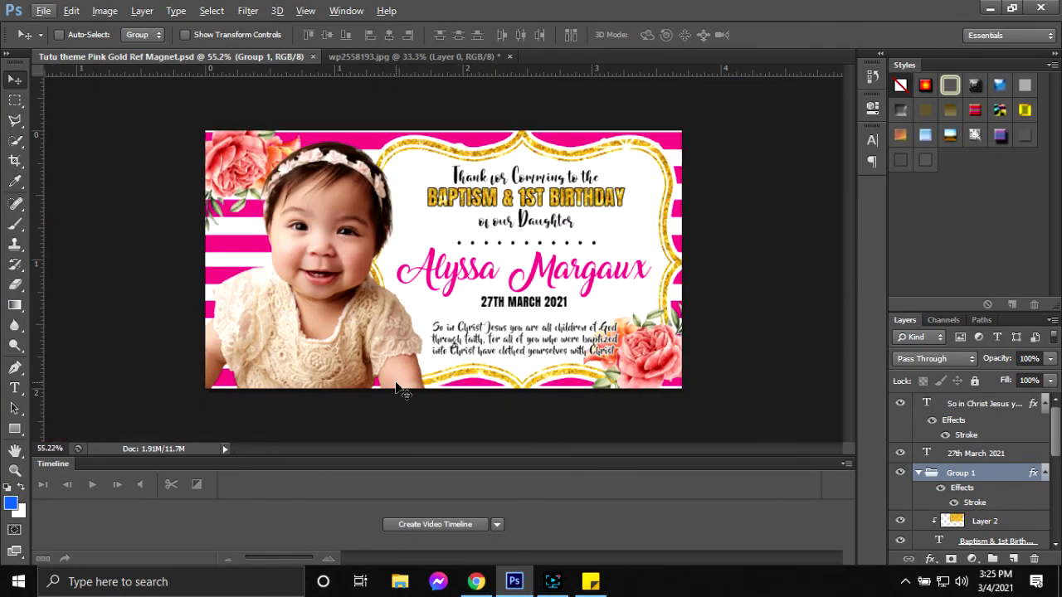
scroll(397, 381, up, 1)
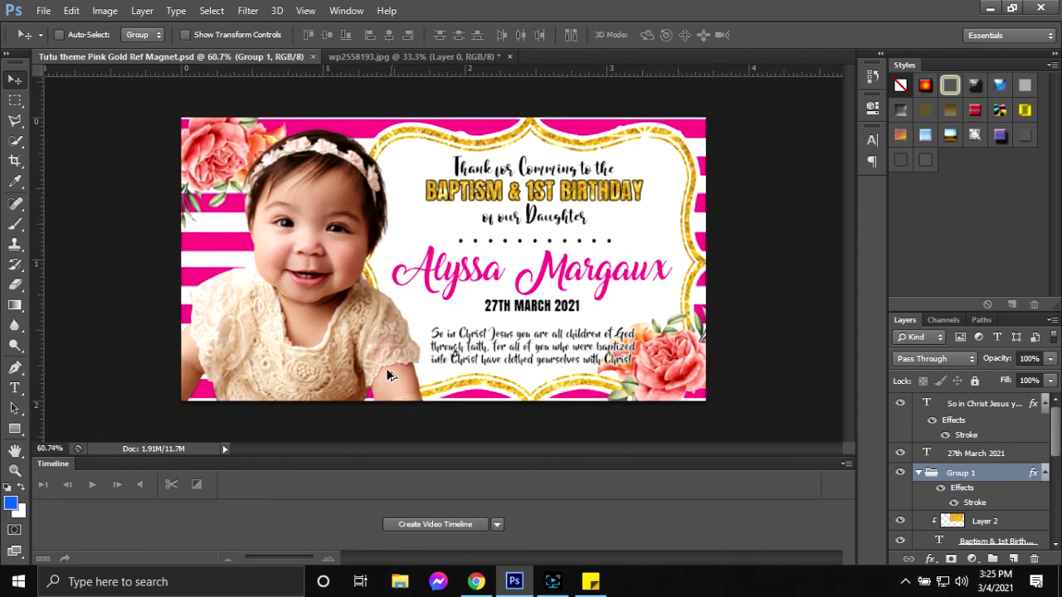
scroll(390, 373, up, 1)
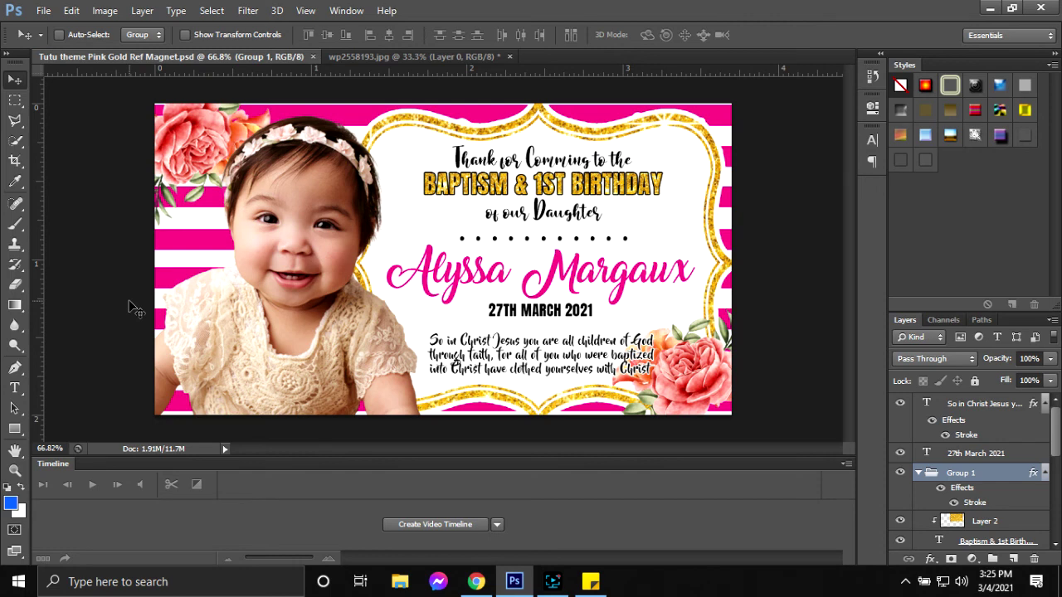
scroll(131, 308, up, 1)
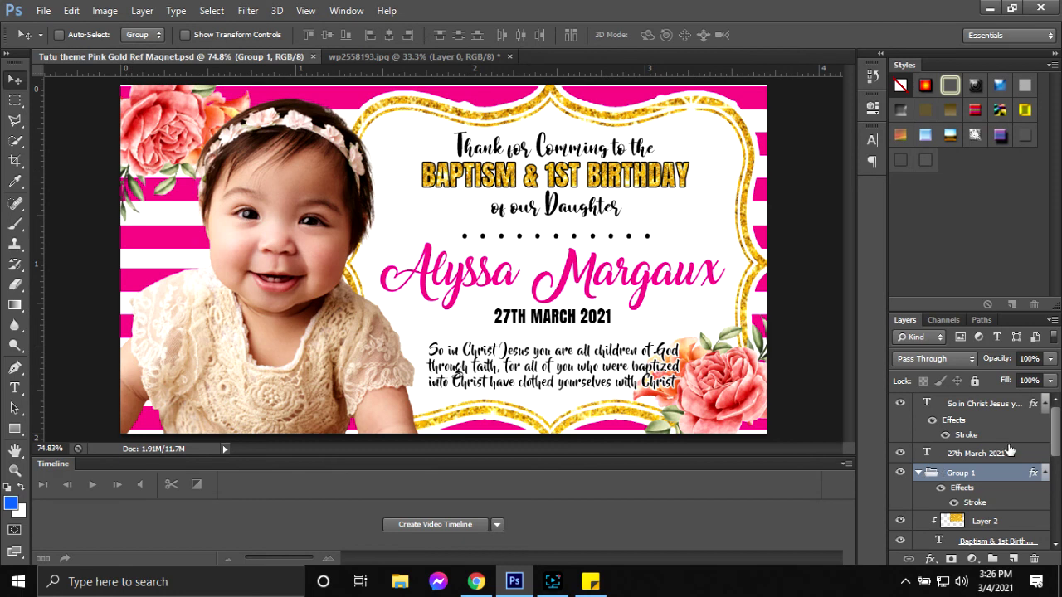
- Duplicate the verse text layer and place the copy below the original
click(985, 410)
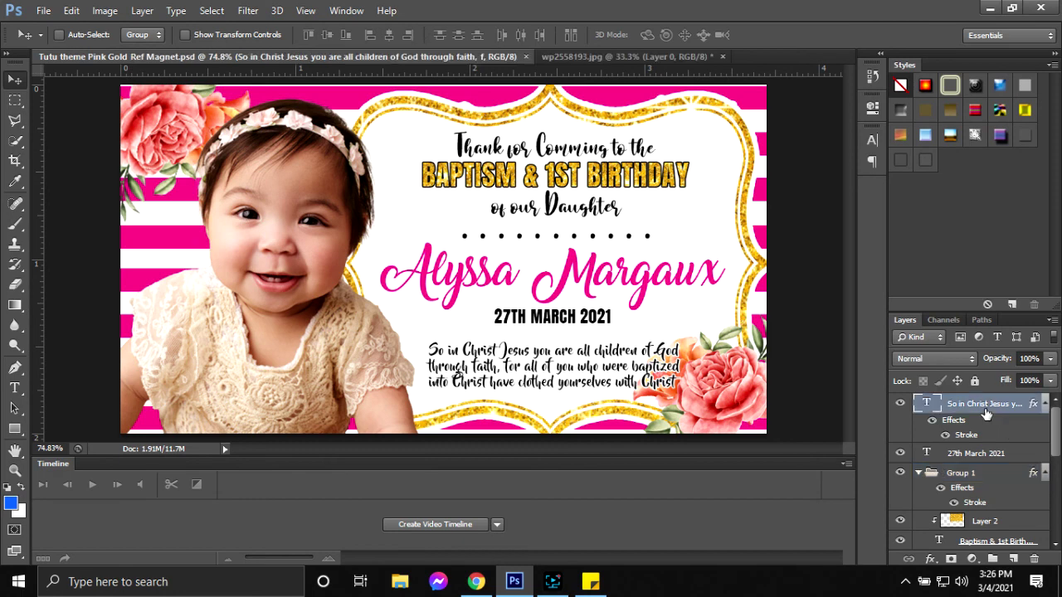
key(ctrl+j)
drag(593, 367, 593, 418)
- Copy the 'Galatians 3:26-27' citation from the Sticky Notes wording
click(591, 581)
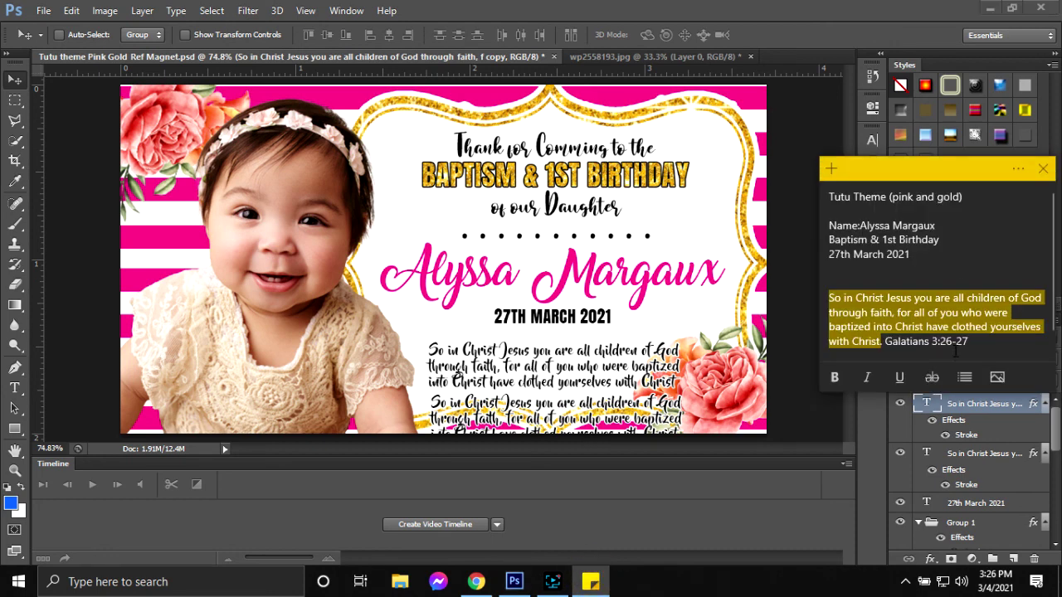
click(921, 336)
click(888, 341)
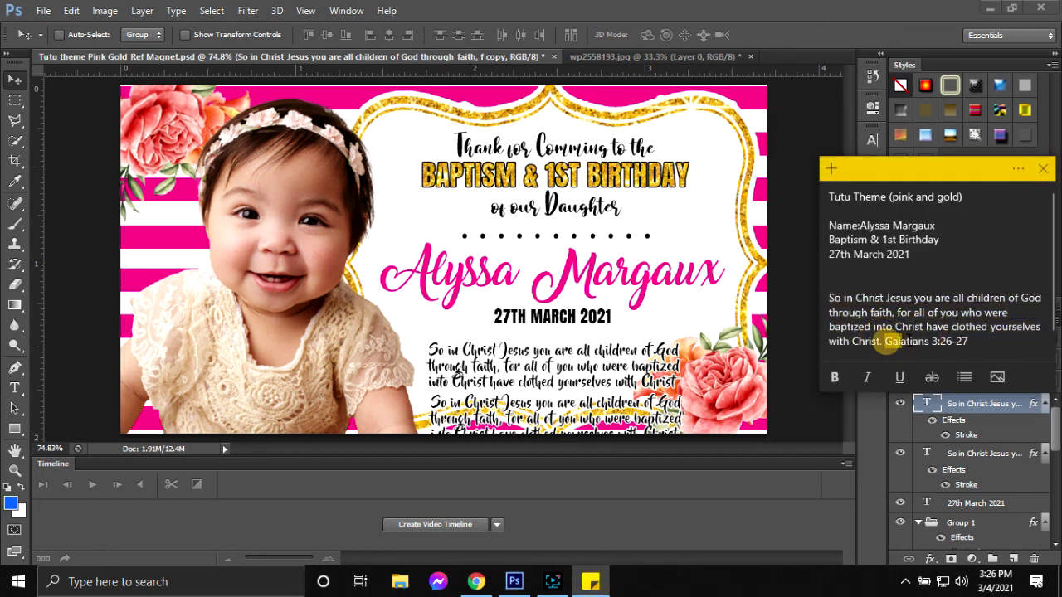
drag(886, 342, 979, 342)
key(ctrl+c)
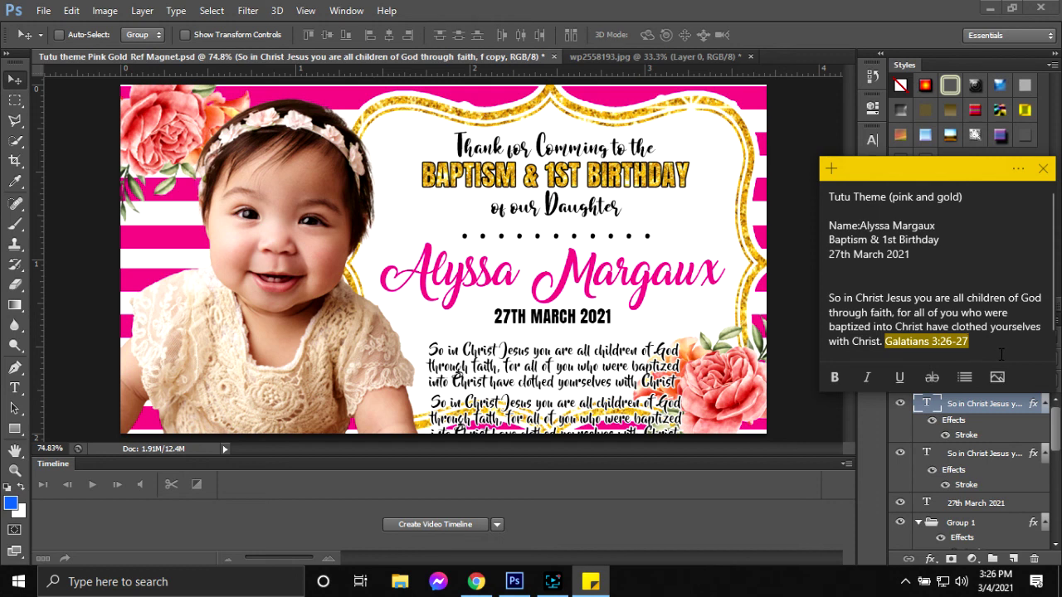
click(567, 424)
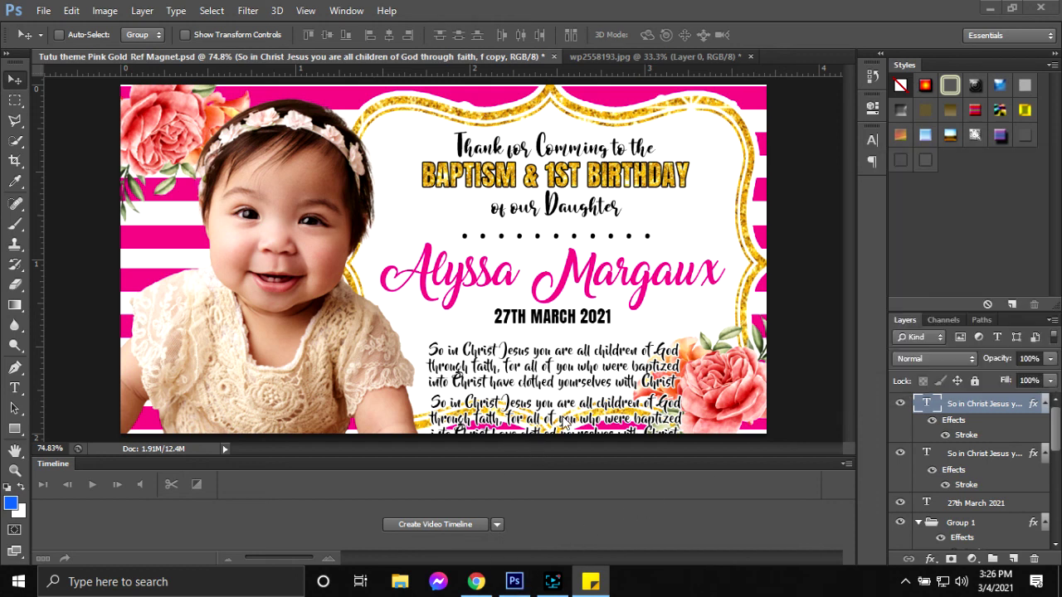
- Replace the duplicated verse text with the Galatians 3:26-27 citation
key(t)
click(558, 416)
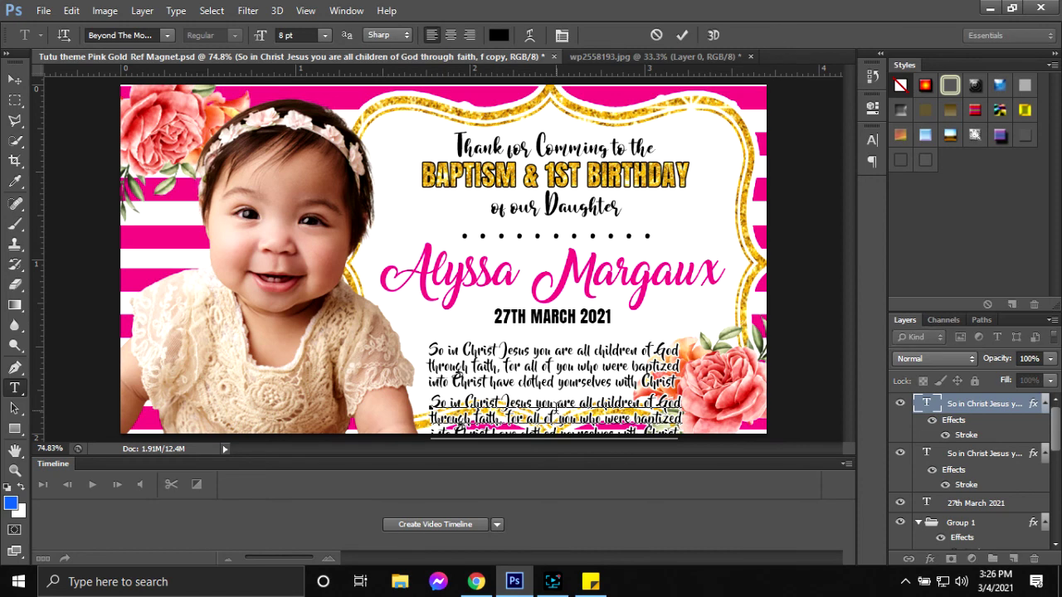
key(ctrl+a)
key(ctrl+v)
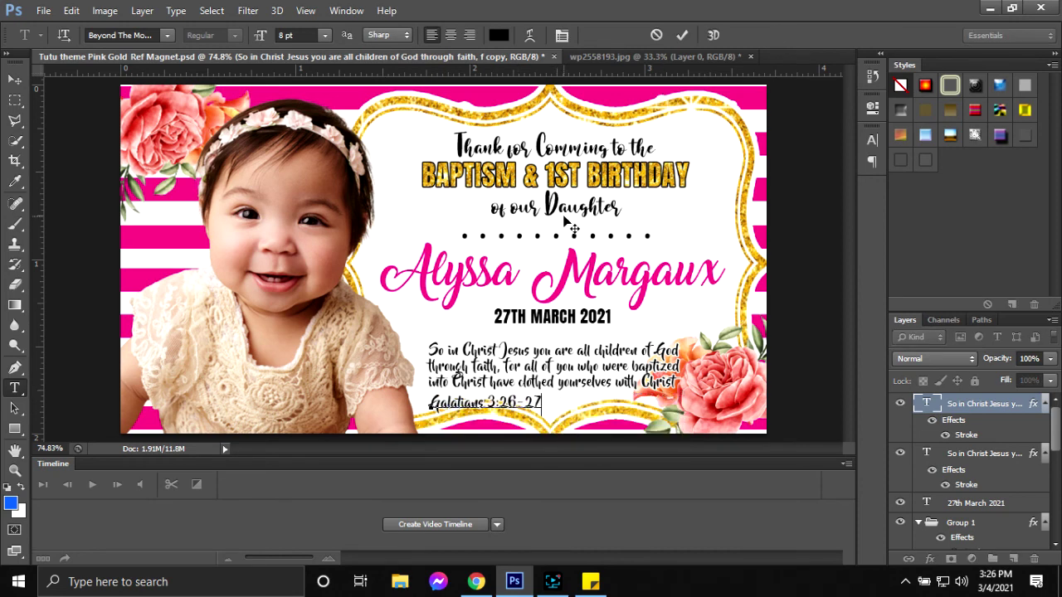
click(681, 34)
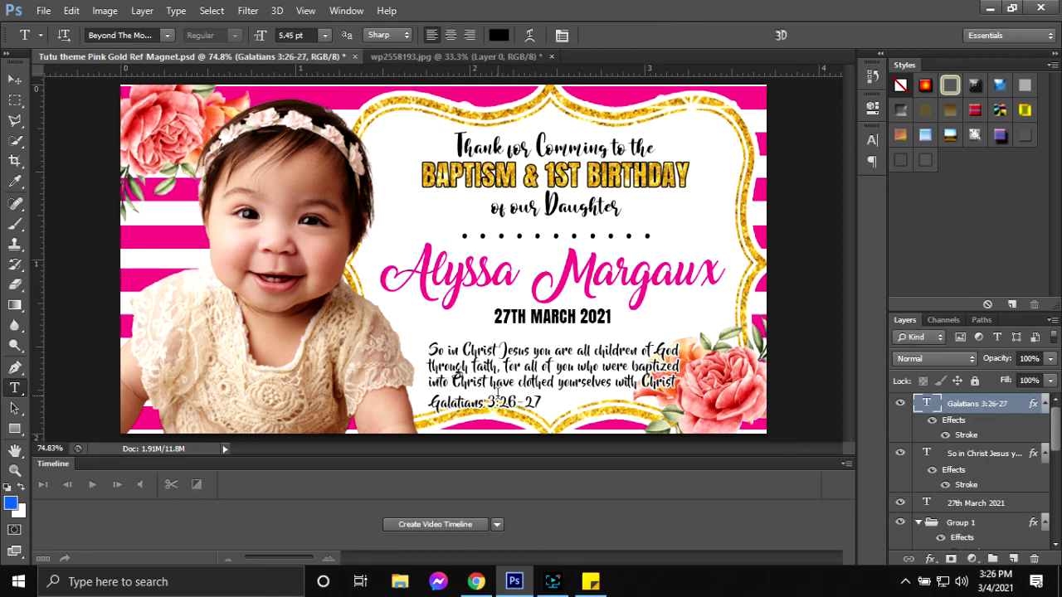
- Shrink the citation to about 81% and position it under the verse's end
key(ctrl+t)
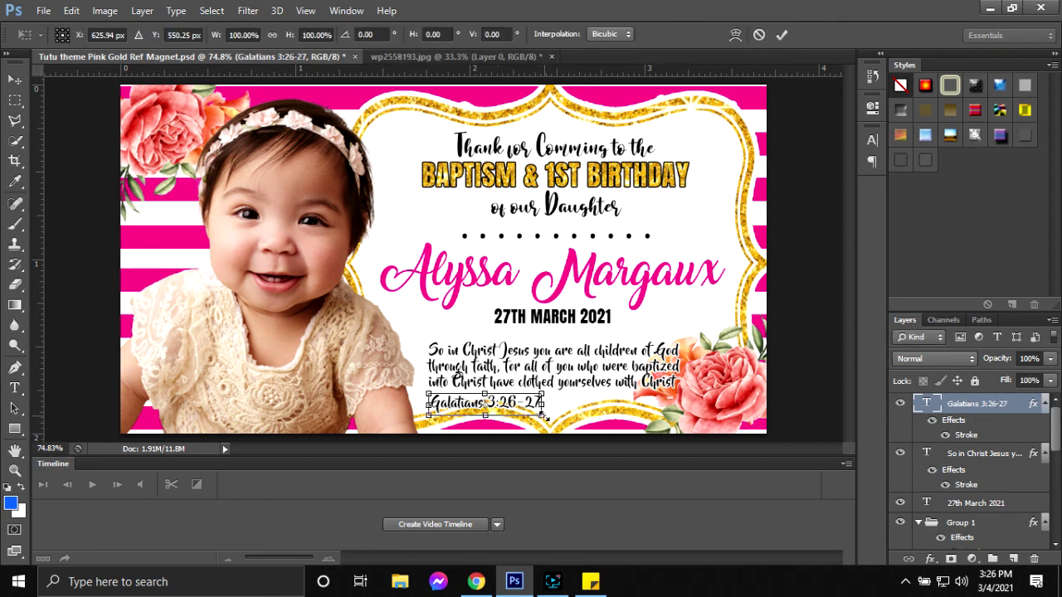
drag(543, 417, 521, 411)
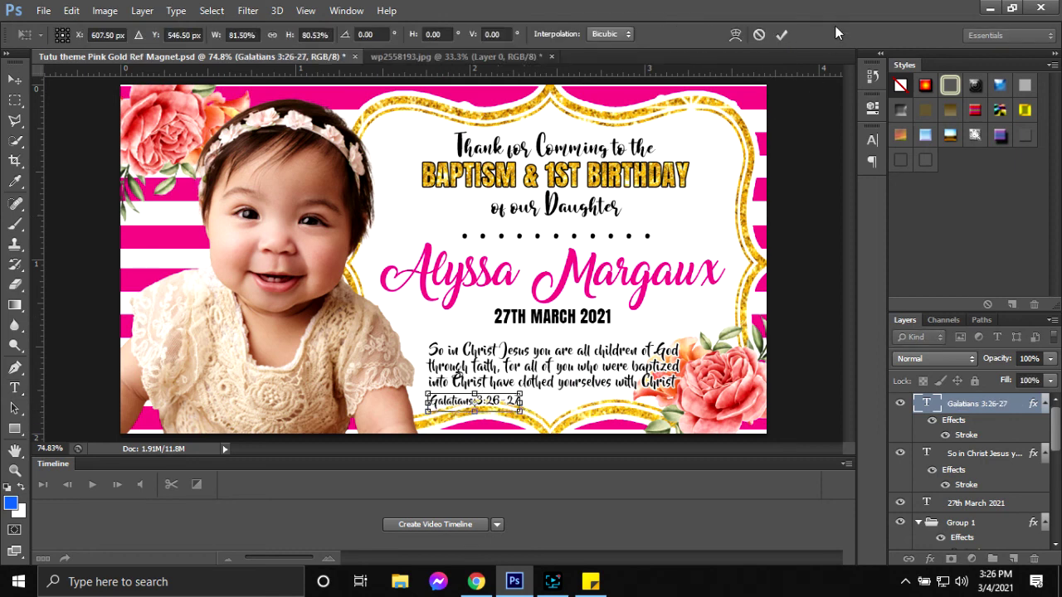
click(781, 34)
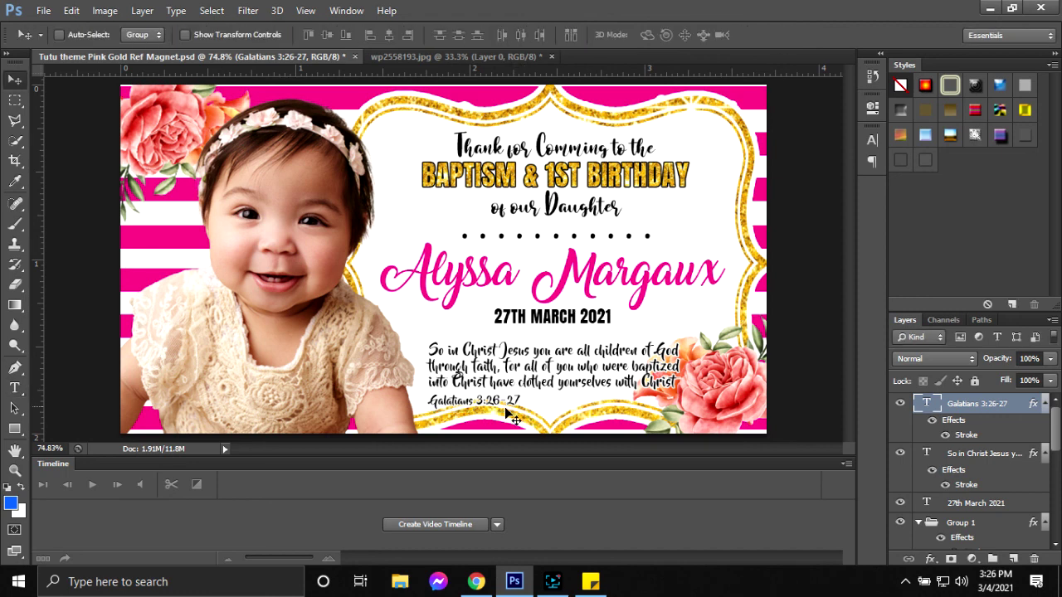
drag(503, 404, 585, 405)
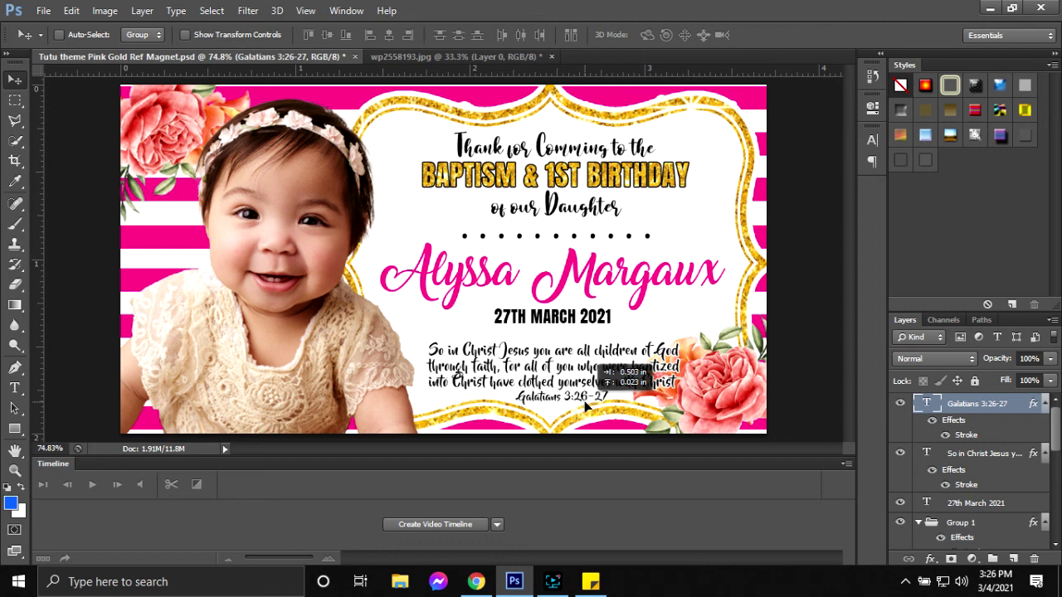
drag(585, 405, 630, 377)
ctrl+click(970, 455)
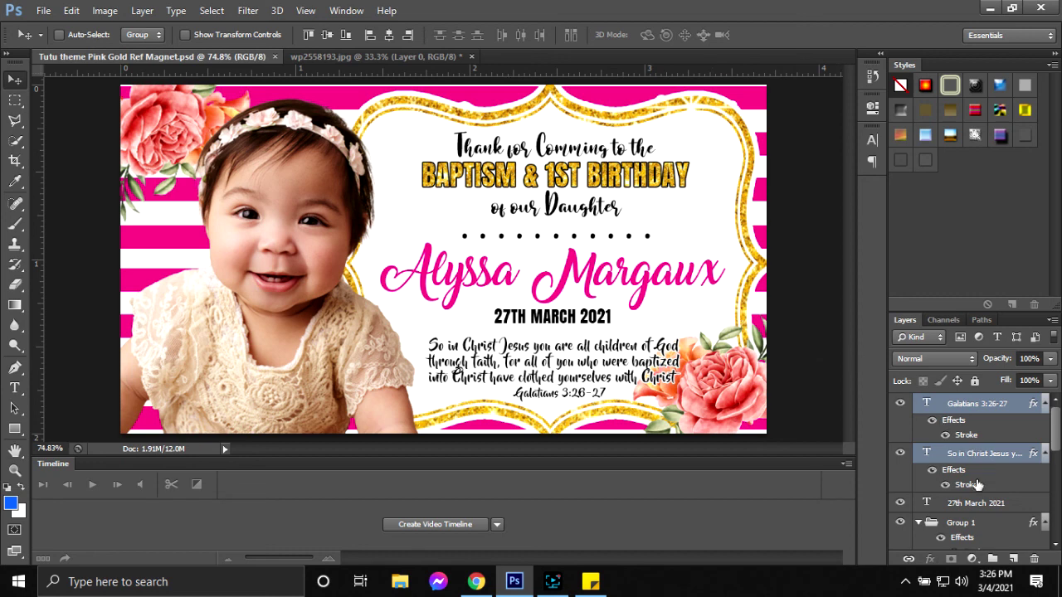
- Nudge the thank-you line up two steps
key(t)
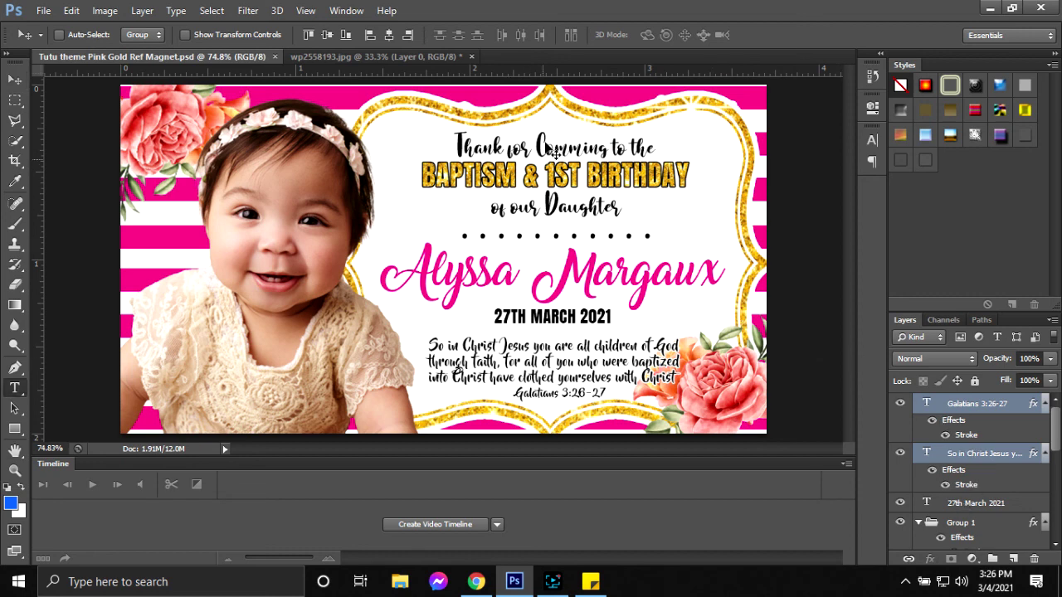
click(533, 150)
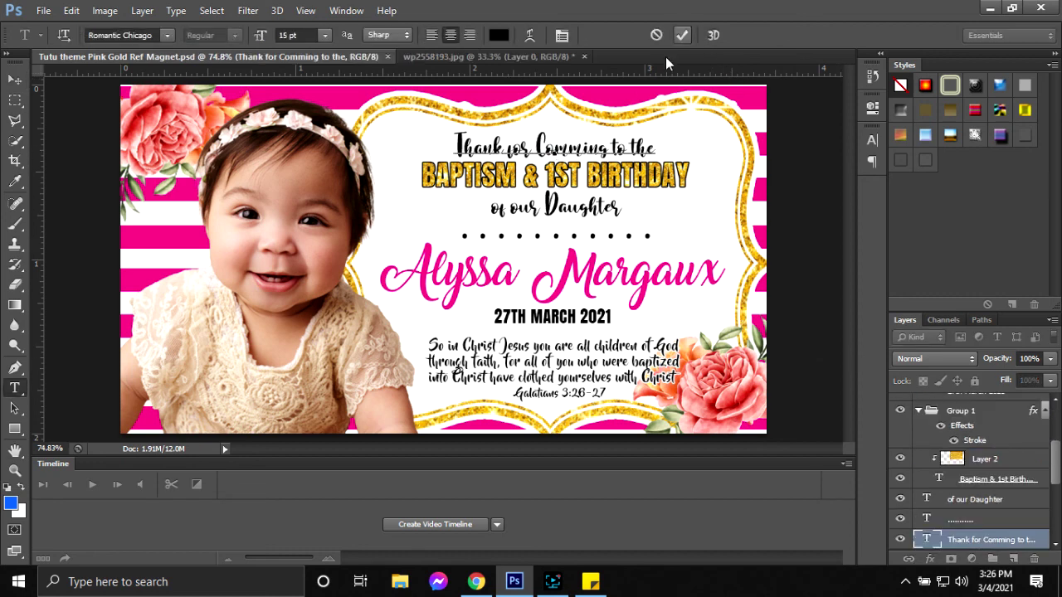
click(681, 35)
key(v)
key(Up)
key(Up)
key(Up)
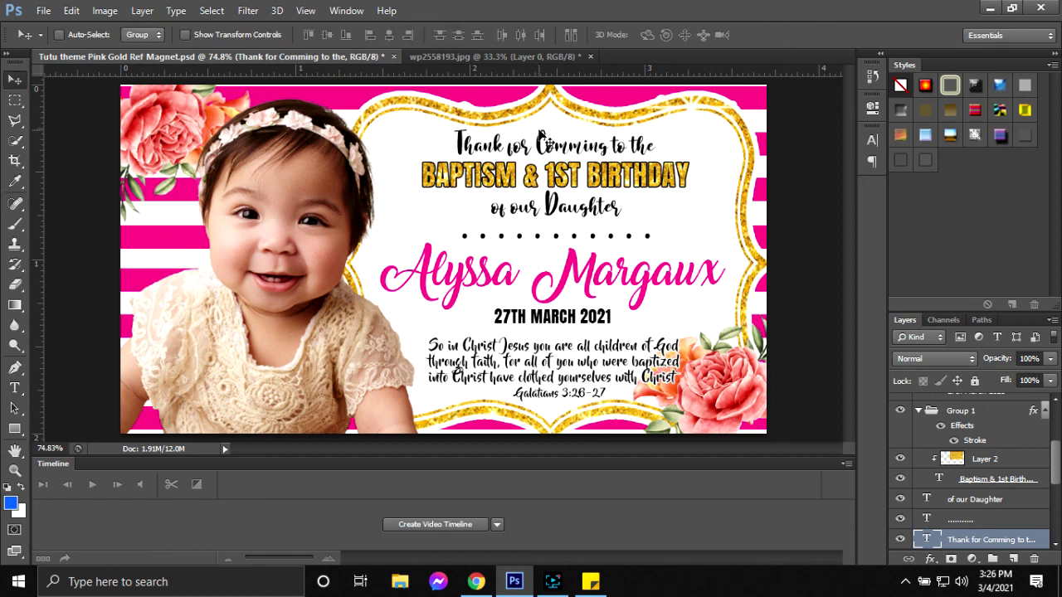
key(Up)
key(Up)
key(Up)
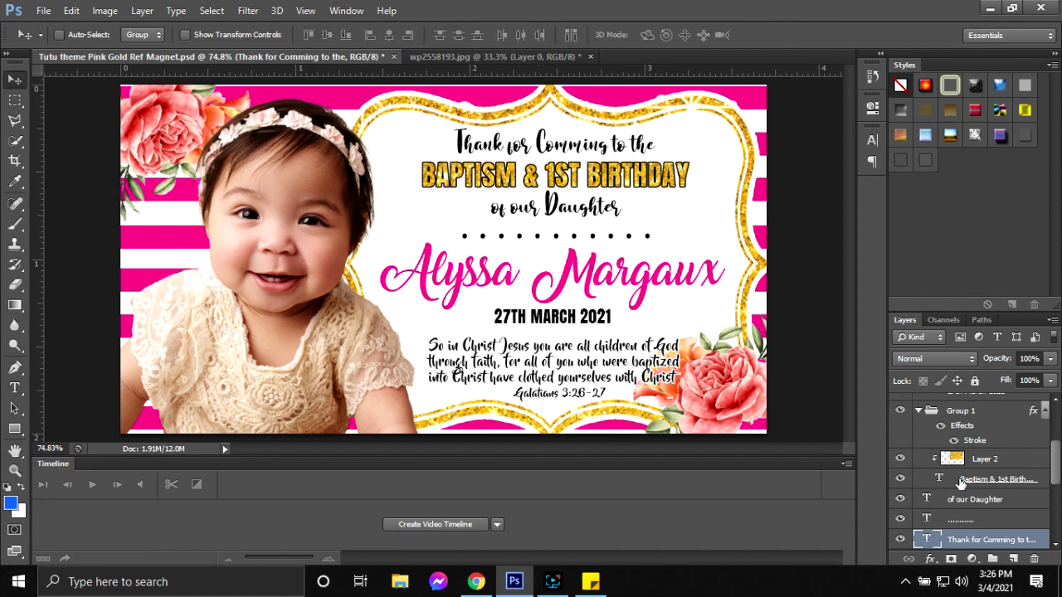
- Enlarge the BAPTISM & 1ST BIRTHDAY title to roughly 130%
click(961, 483)
key(ctrl+t)
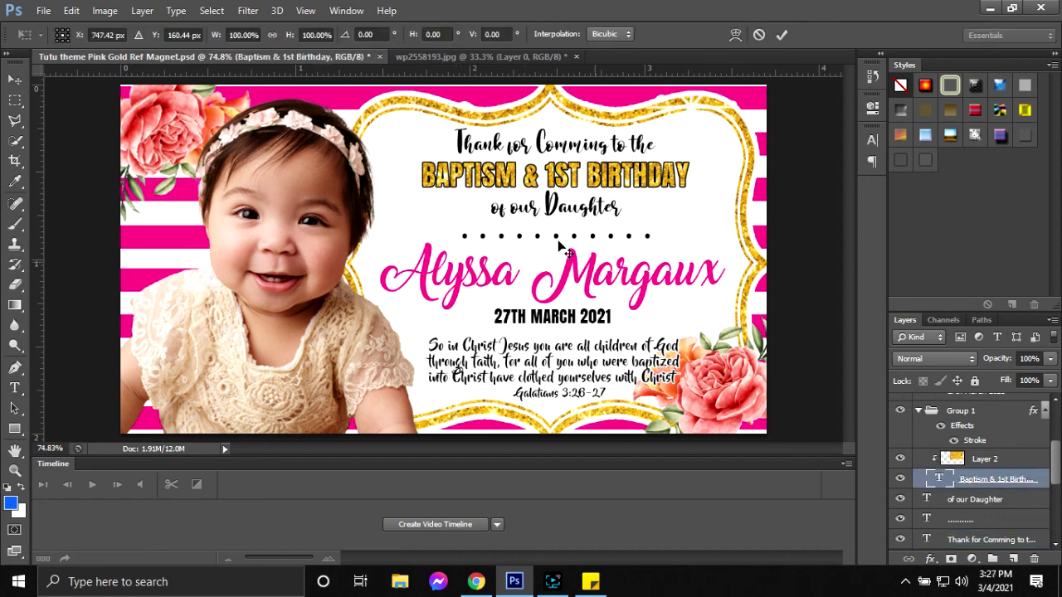
drag(688, 170, 726, 170)
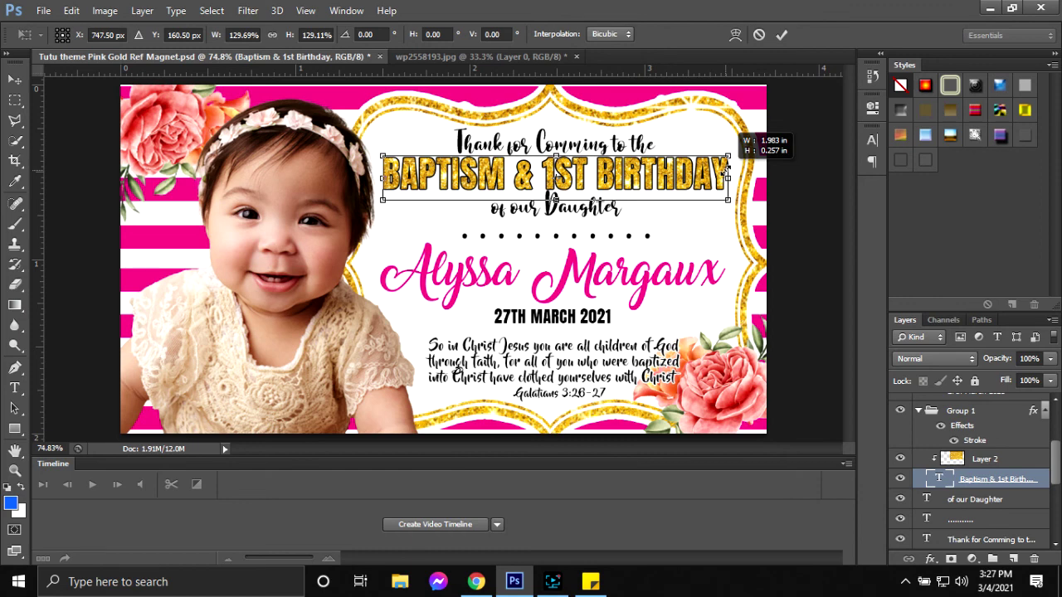
click(781, 34)
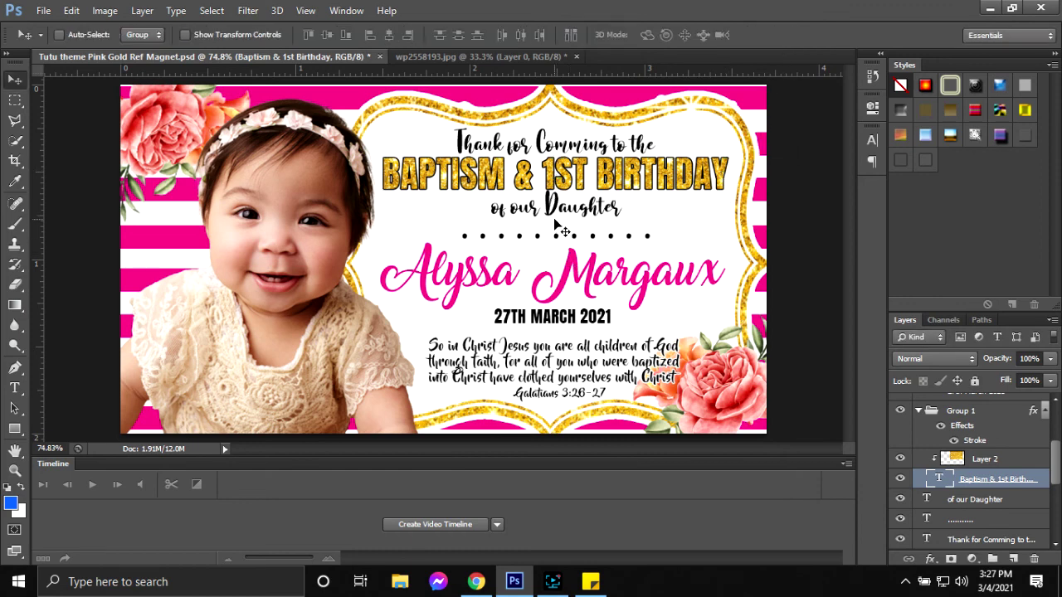
- Save the magnet design, Tutu theme Pink Gold Ref Magnet.psd
key(t)
click(554, 208)
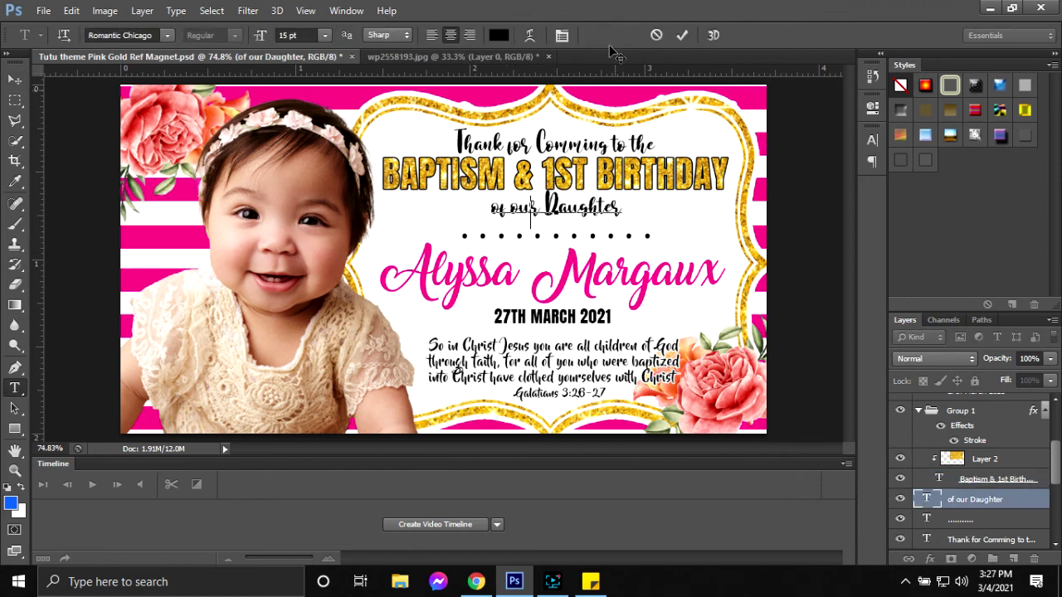
click(677, 34)
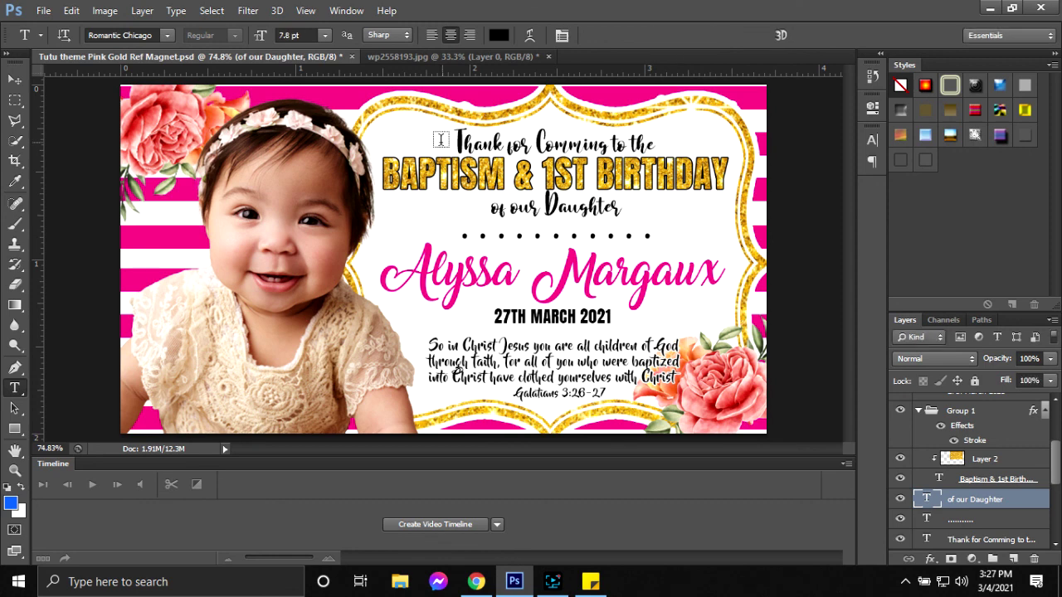
key(v)
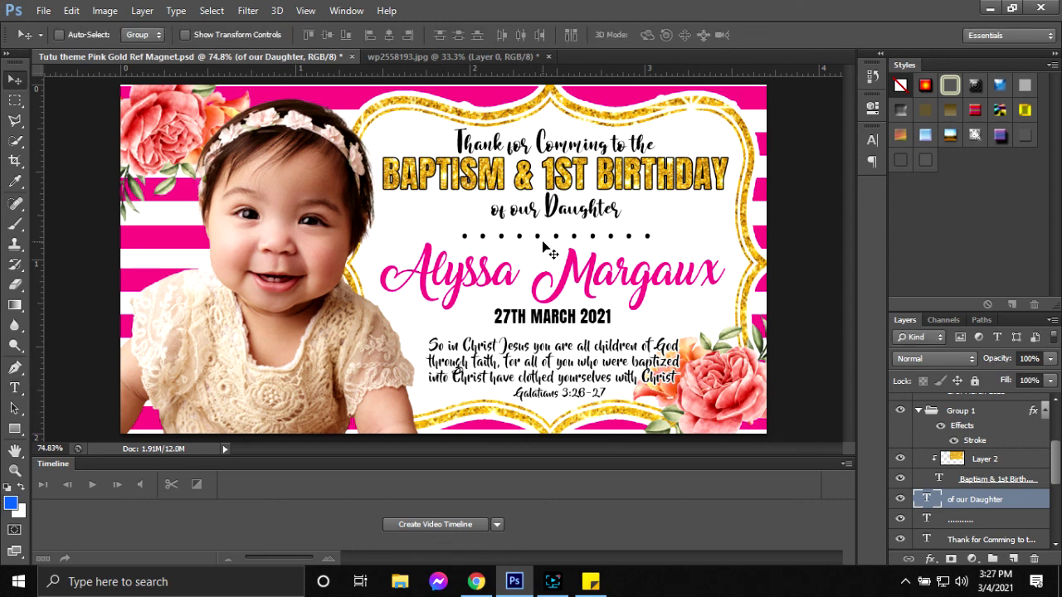
key(ctrl+s)
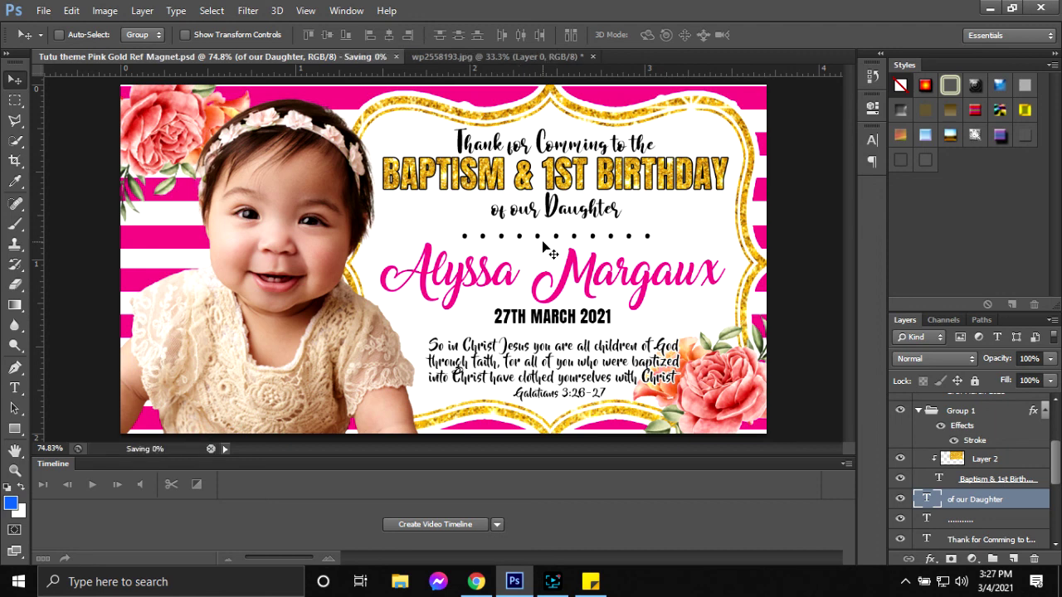